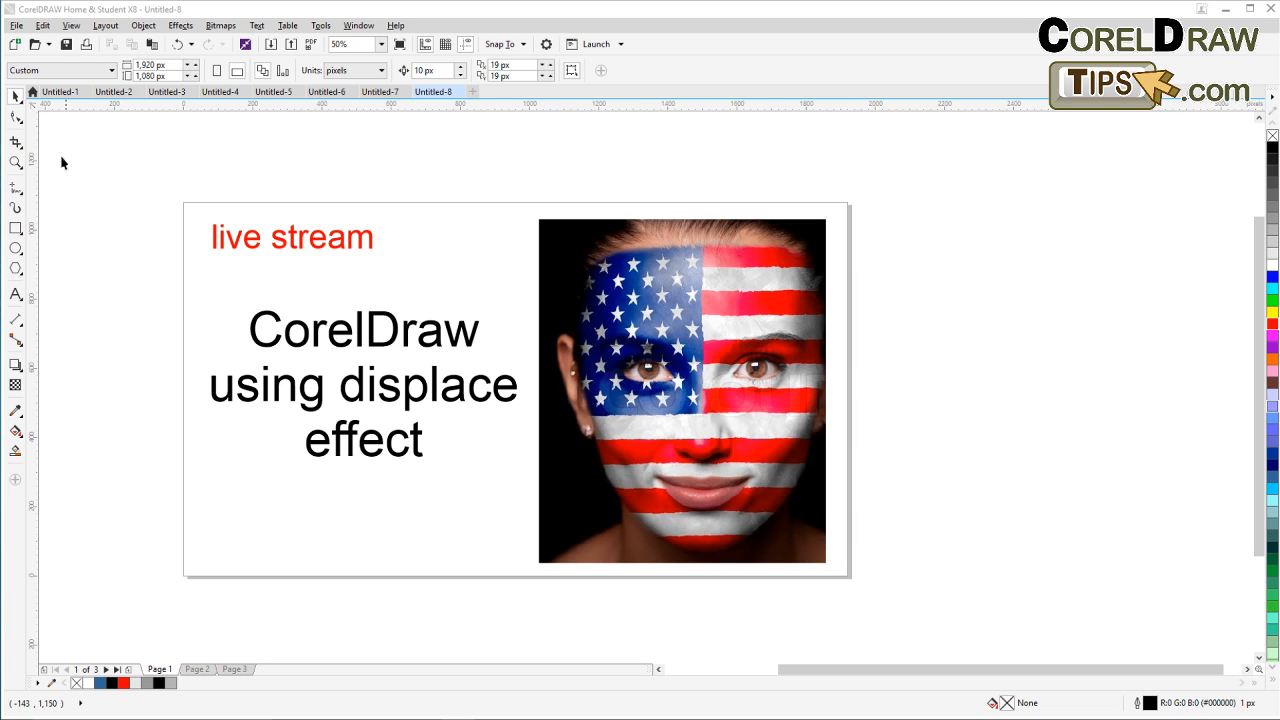
Step: Compare the flag-painted face example on page 1 with the portrait photo on page 2
left_click(16, 162)
left_click_drag(130, 165, 935, 615)
left_click(15, 96)
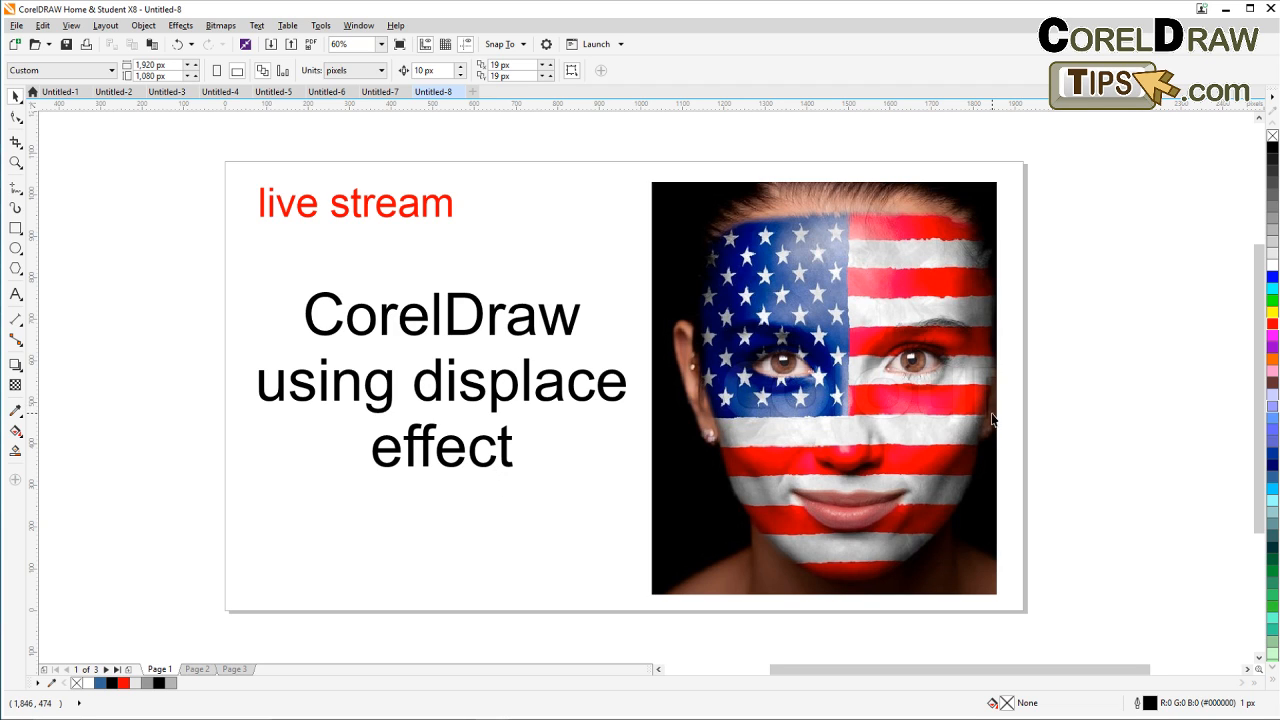
scroll(985, 426, "down", 2)
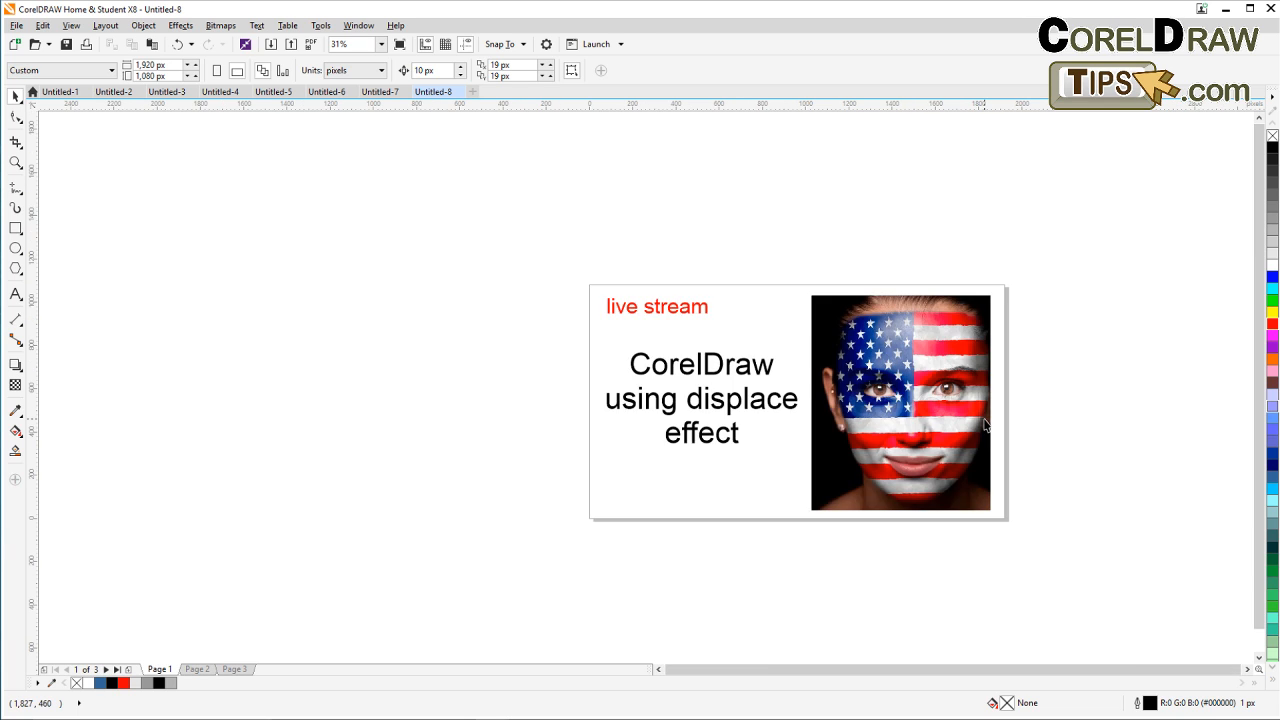
scroll(985, 426, "up", 2)
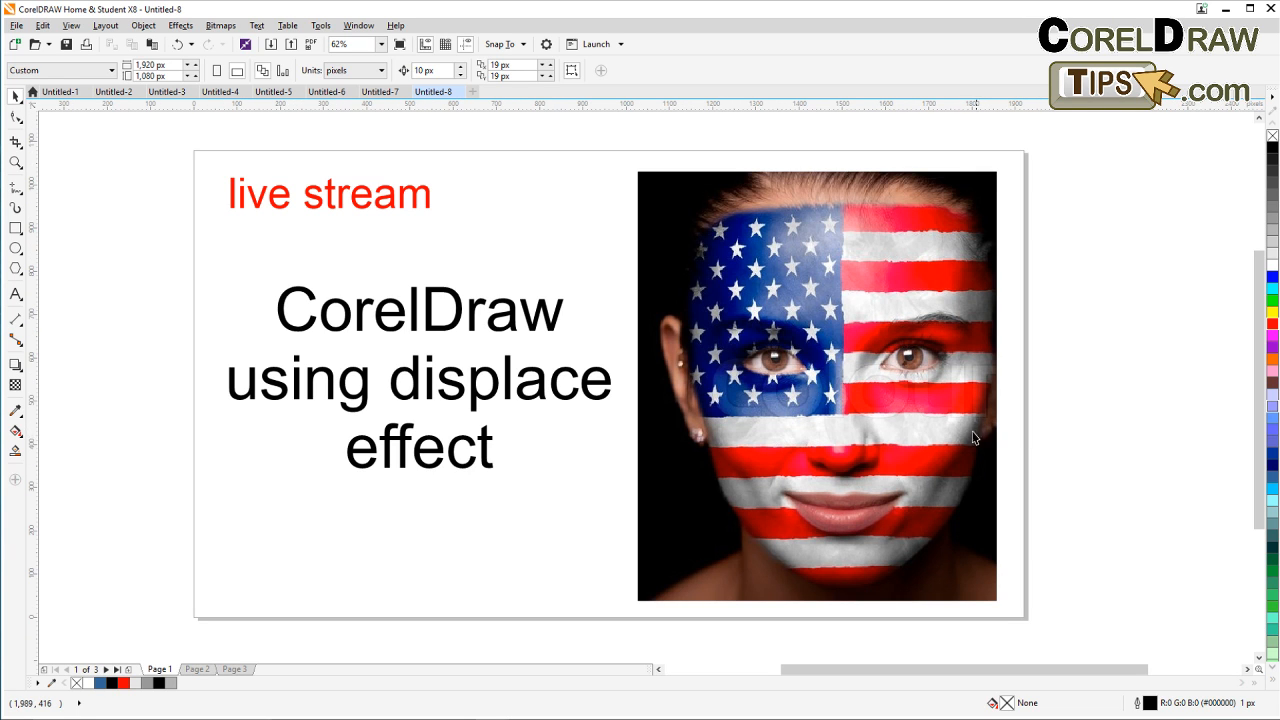
left_click(846, 390)
left_click(1071, 429)
left_click(197, 669)
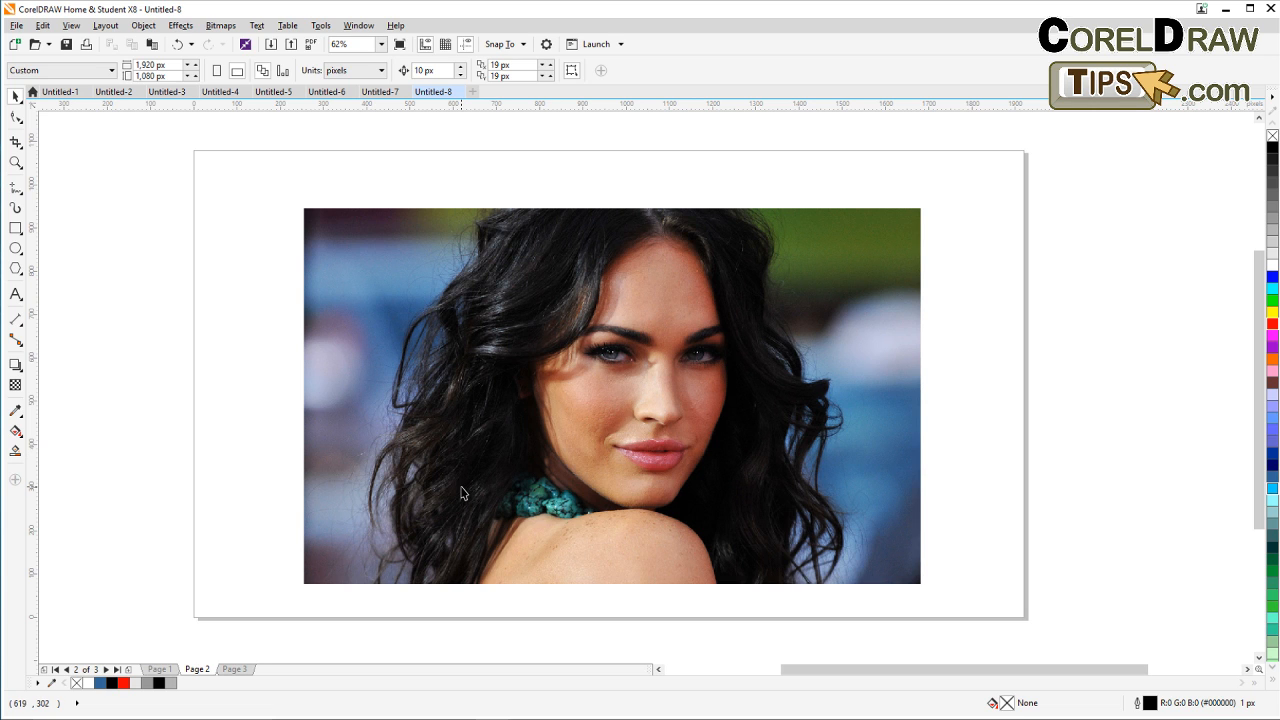
left_click(160, 669)
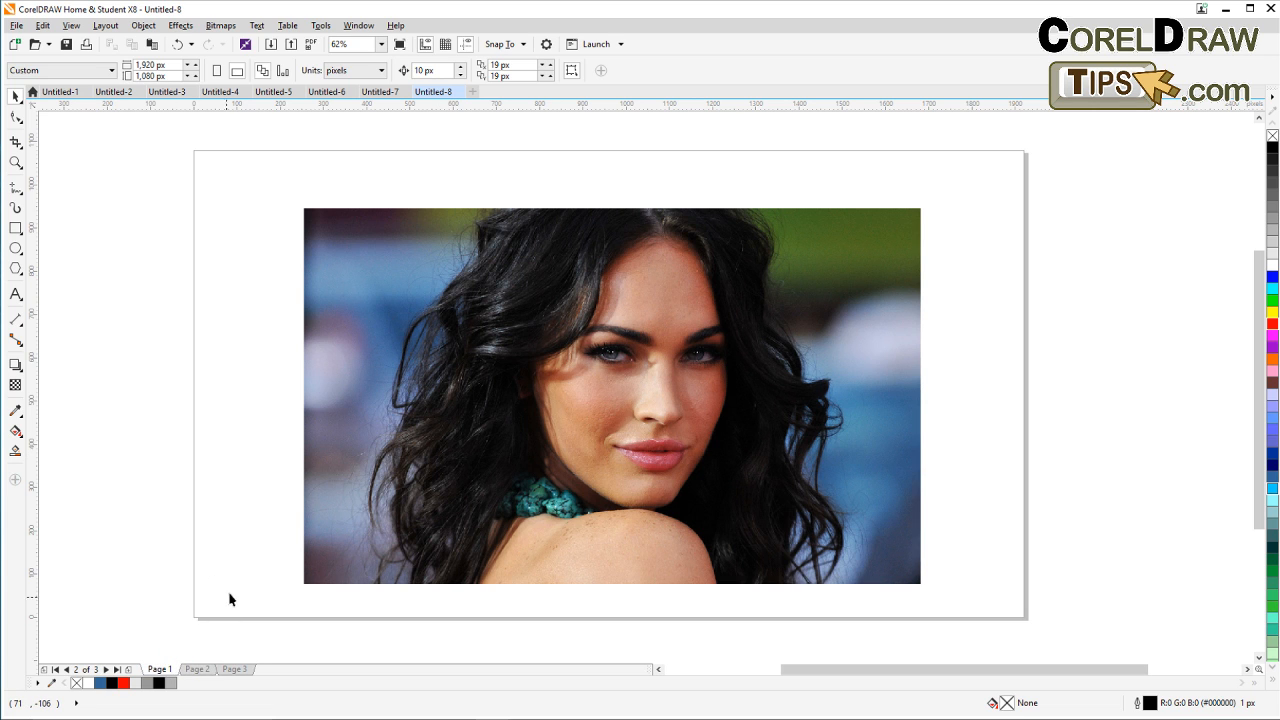
left_click(197, 669)
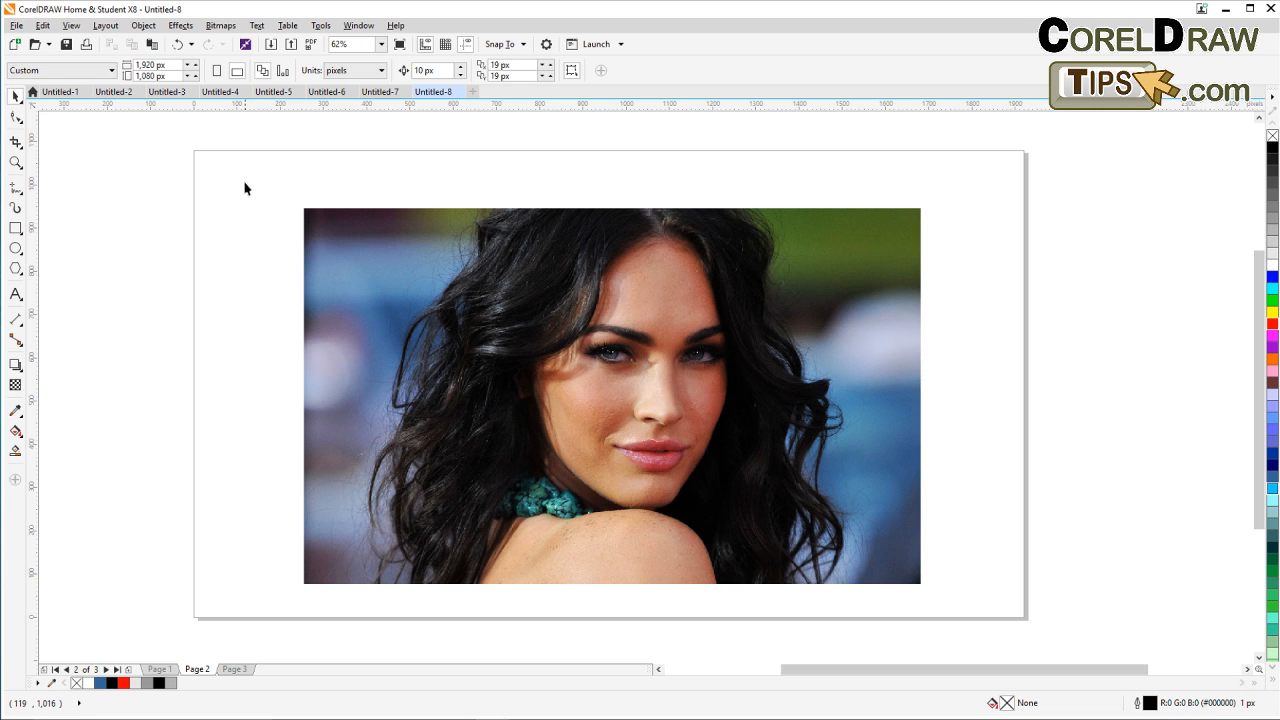
left_click_drag(244, 178, 990, 587)
left_click(988, 586)
left_click_drag(539, 454, 426, 432)
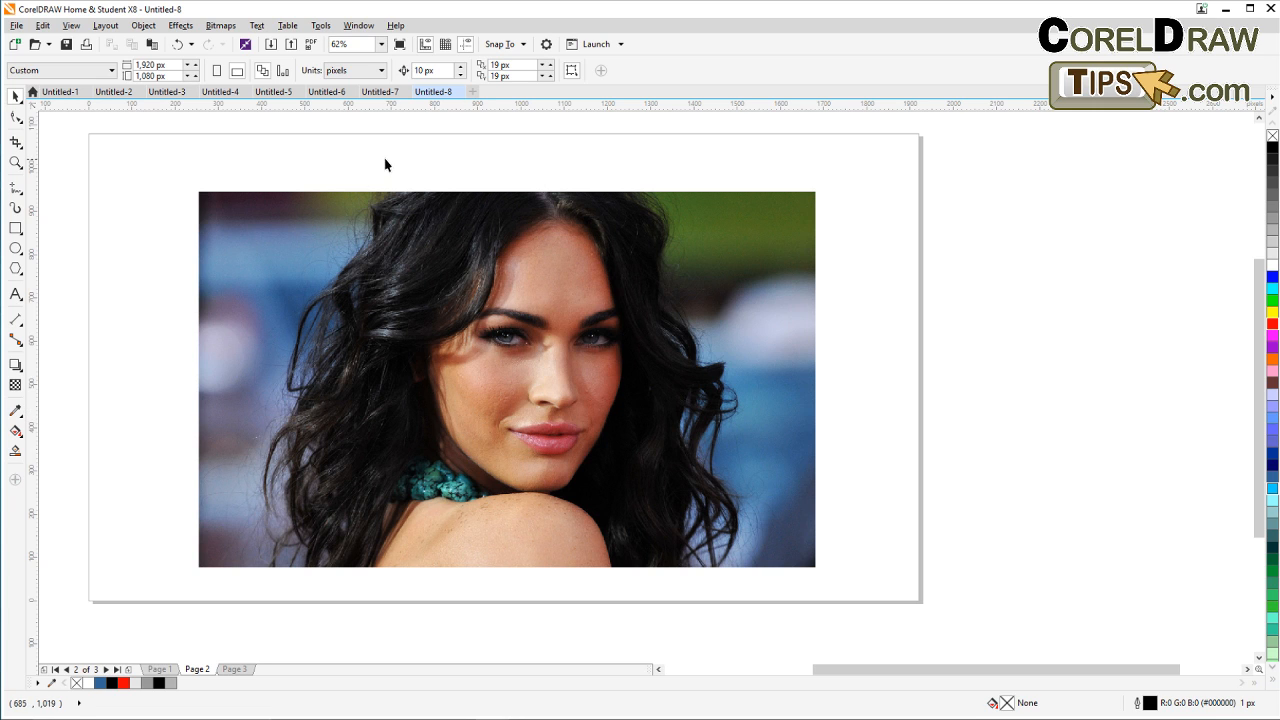
left_click(162, 668)
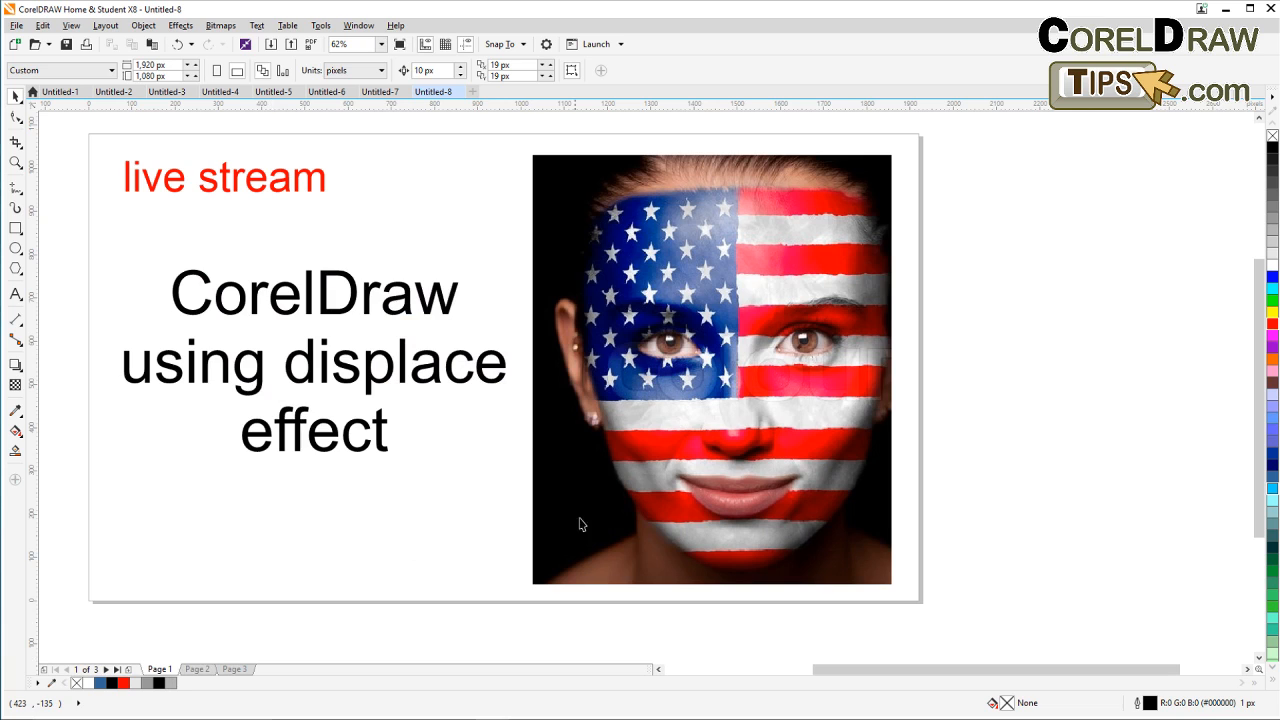
left_click(199, 670)
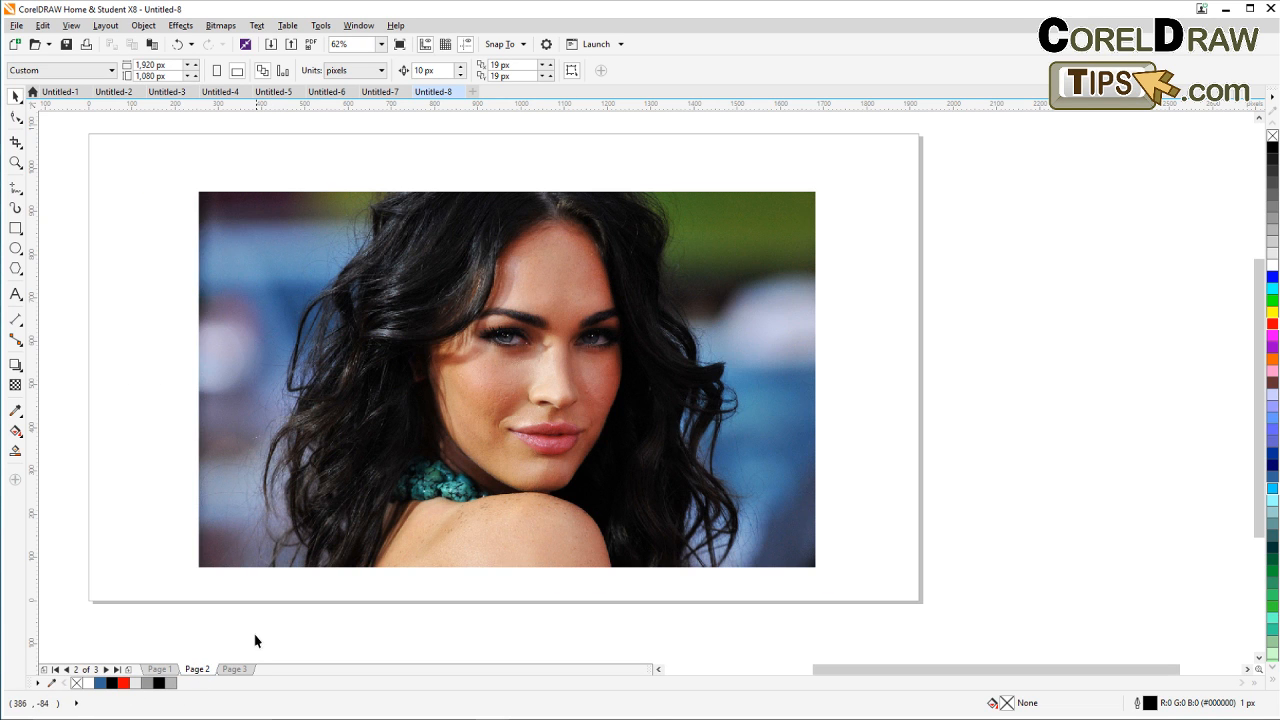
left_click(160, 670)
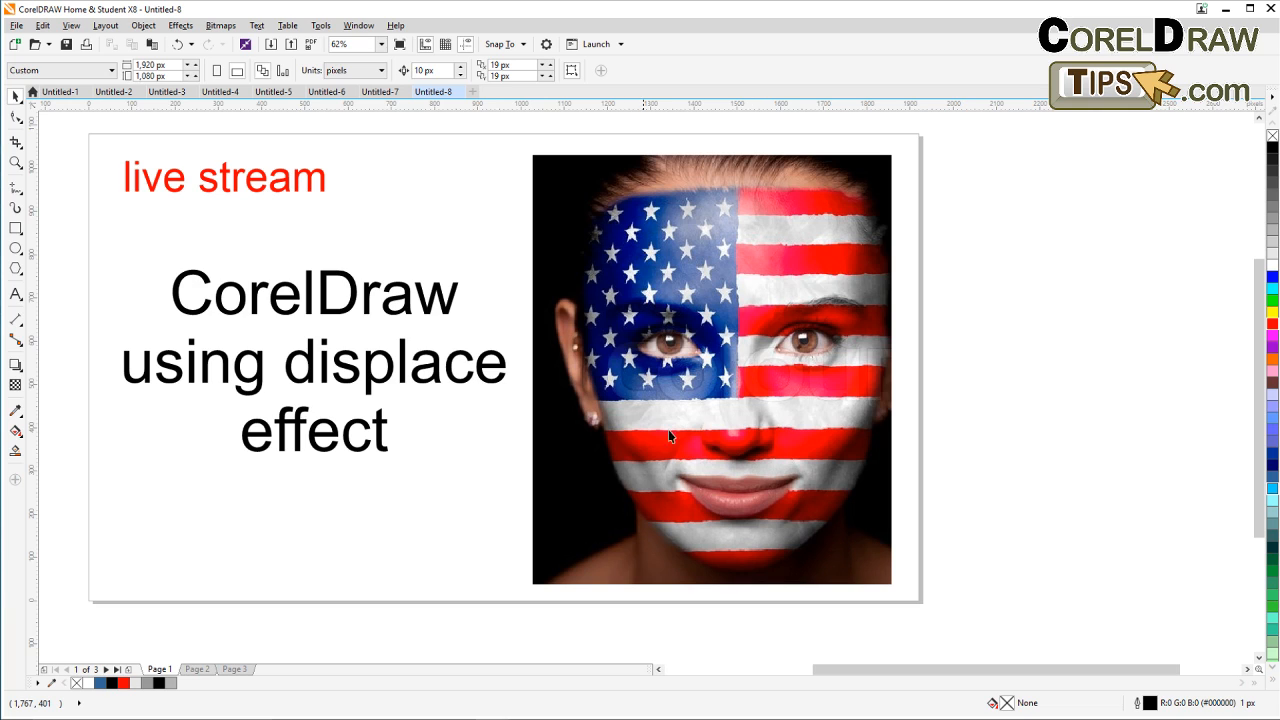
Step: Import the image flag from the Desktop and place it over the portrait on page 2
left_click(197, 669)
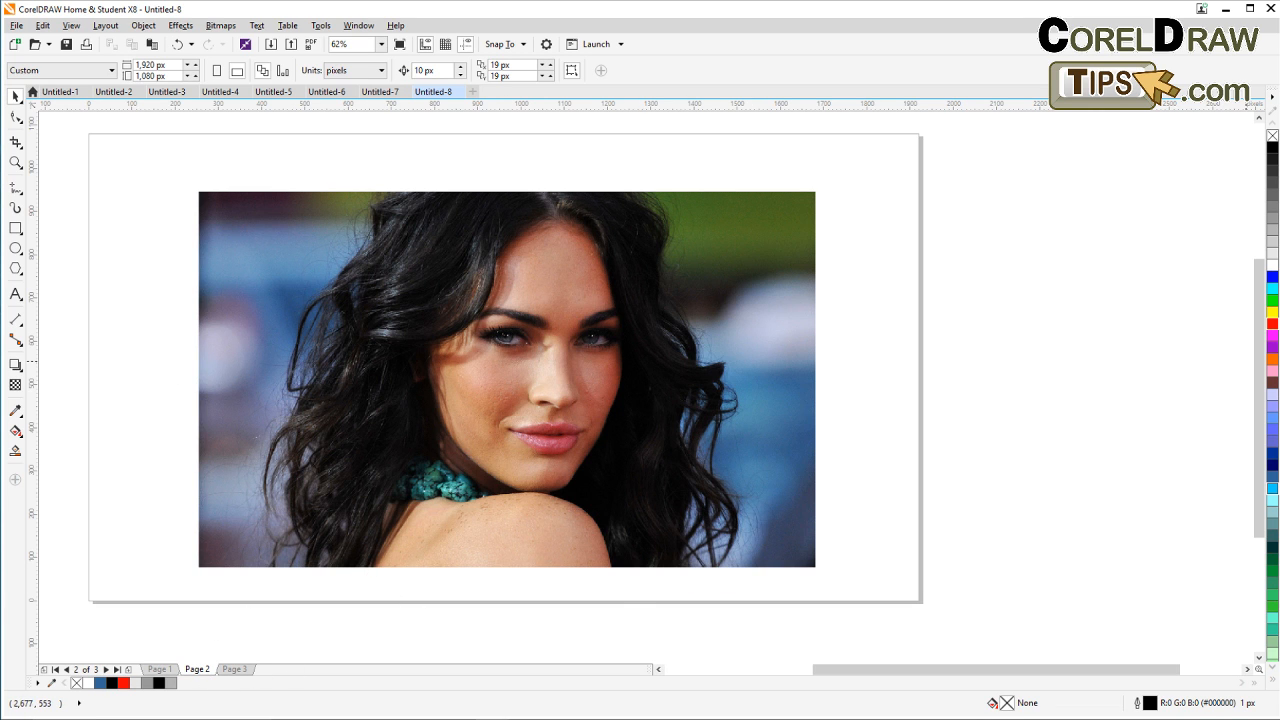
left_click(270, 44)
left_click(384, 125)
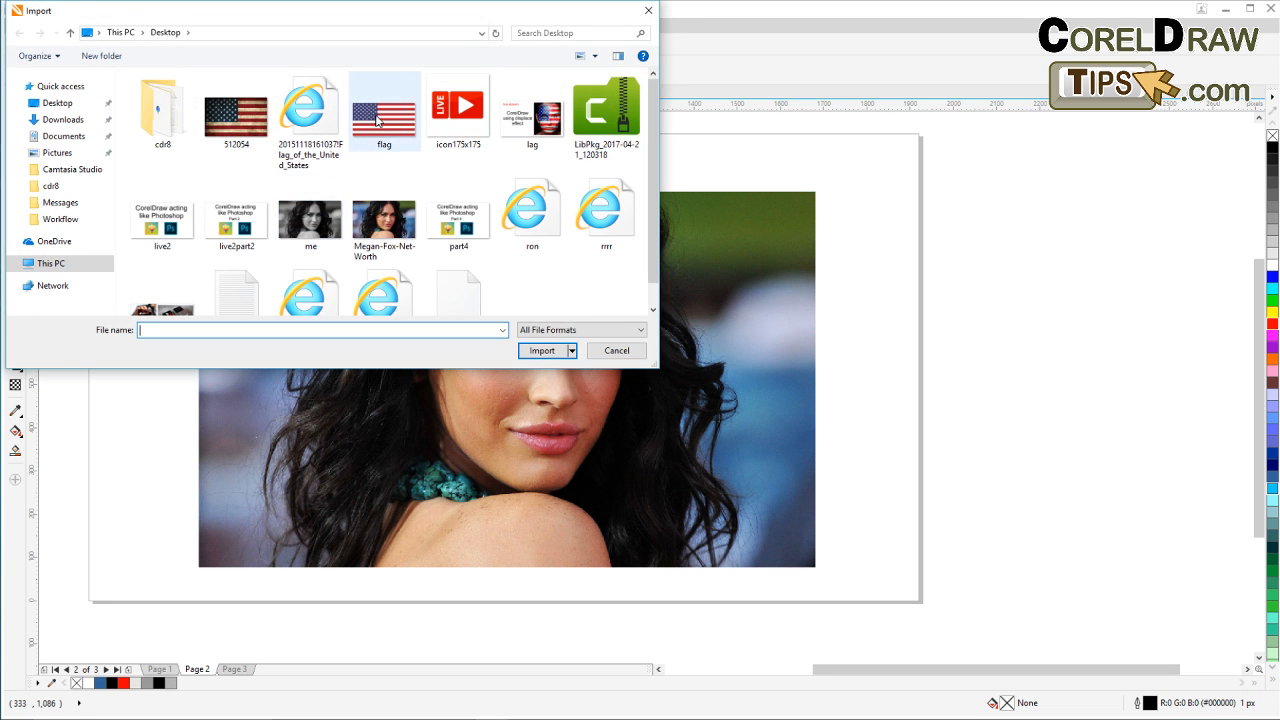
left_click(542, 368)
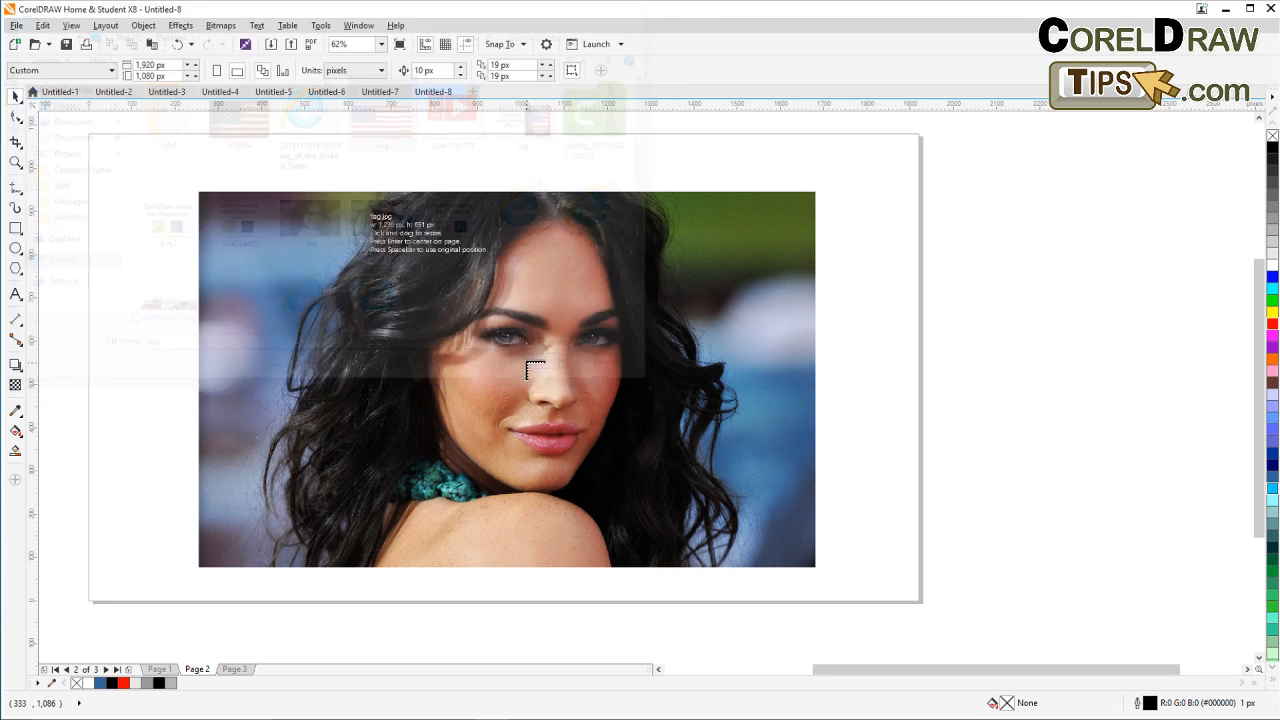
left_click(386, 155)
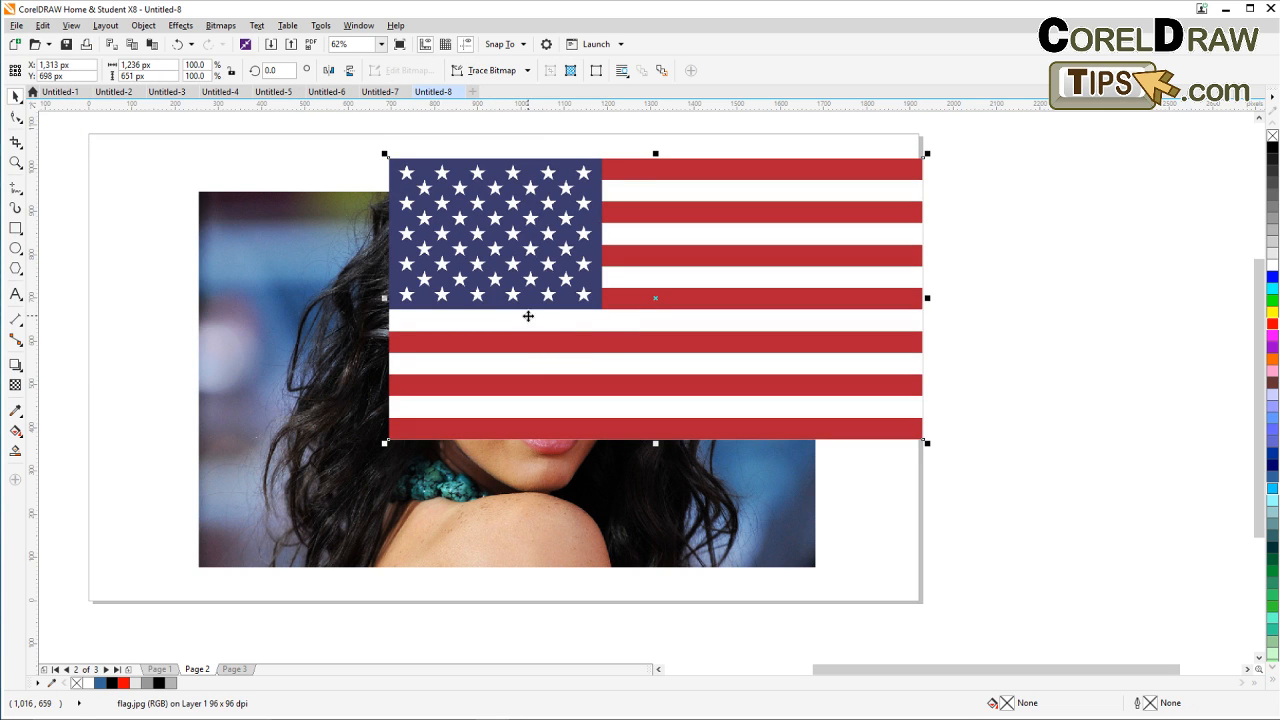
Step: Position the flag over the woman's face and scale it down to about 698 × 368 px
left_click_drag(528, 314, 789, 408)
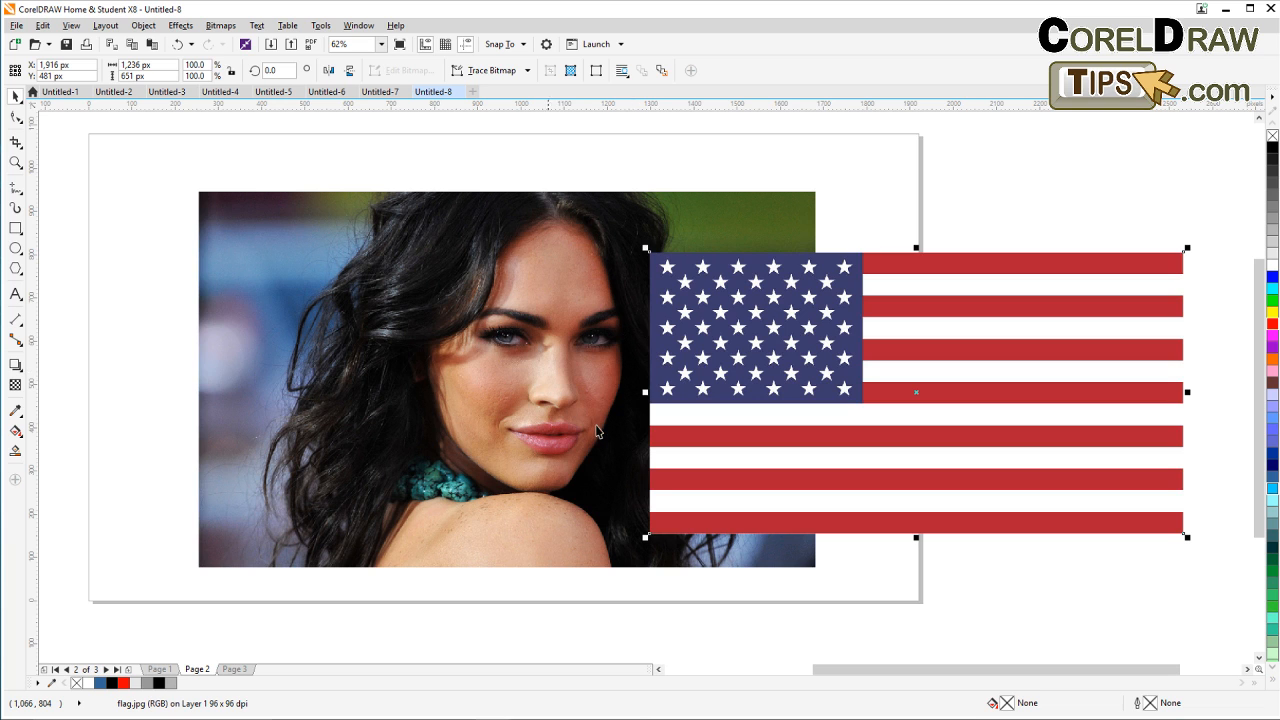
left_click_drag(724, 396, 626, 359)
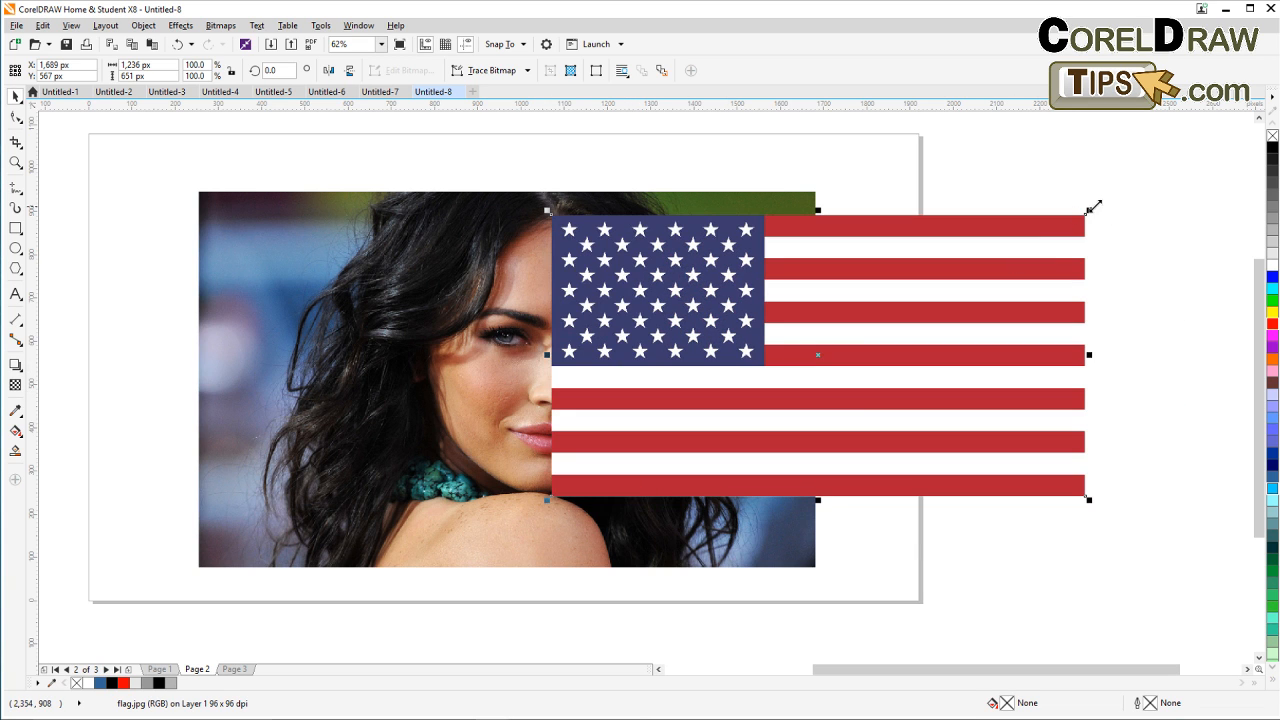
left_click_drag(1088, 210, 670, 278)
left_click(670, 281)
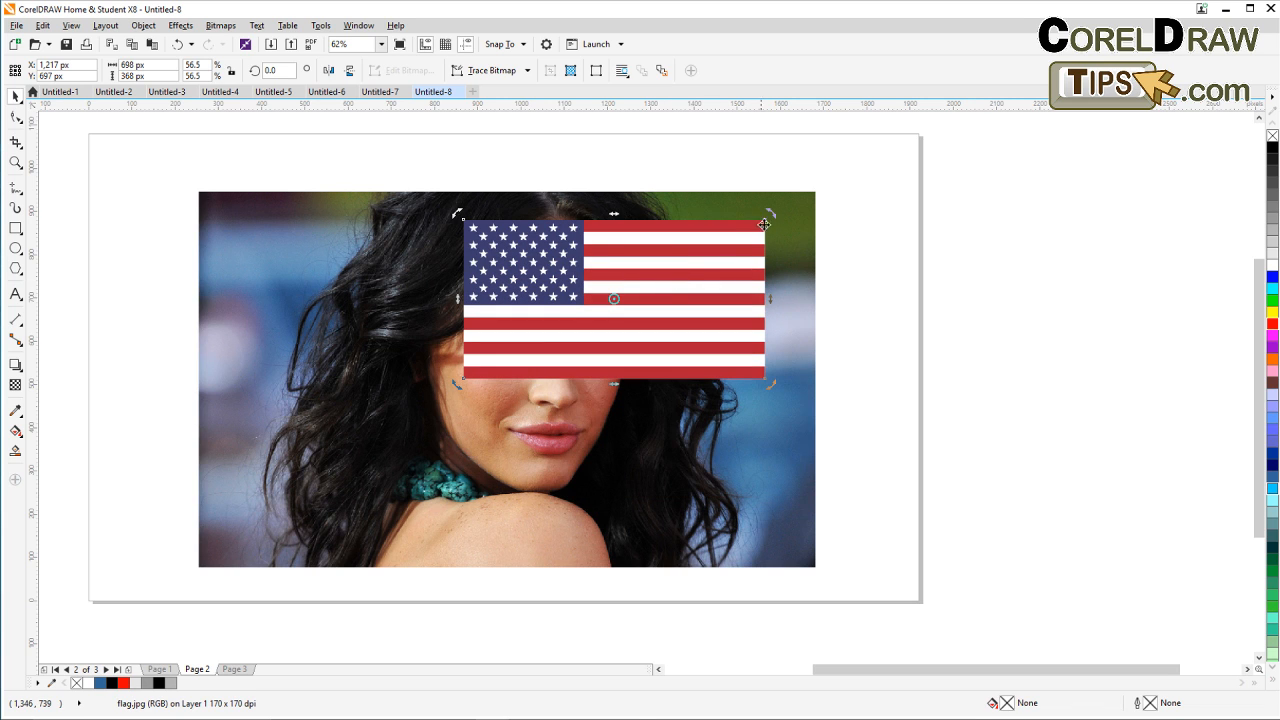
mouse_move(766, 214)
left_mouse_down()
mouse_move(776, 360)
mouse_move(686, 452)
left_mouse_up()
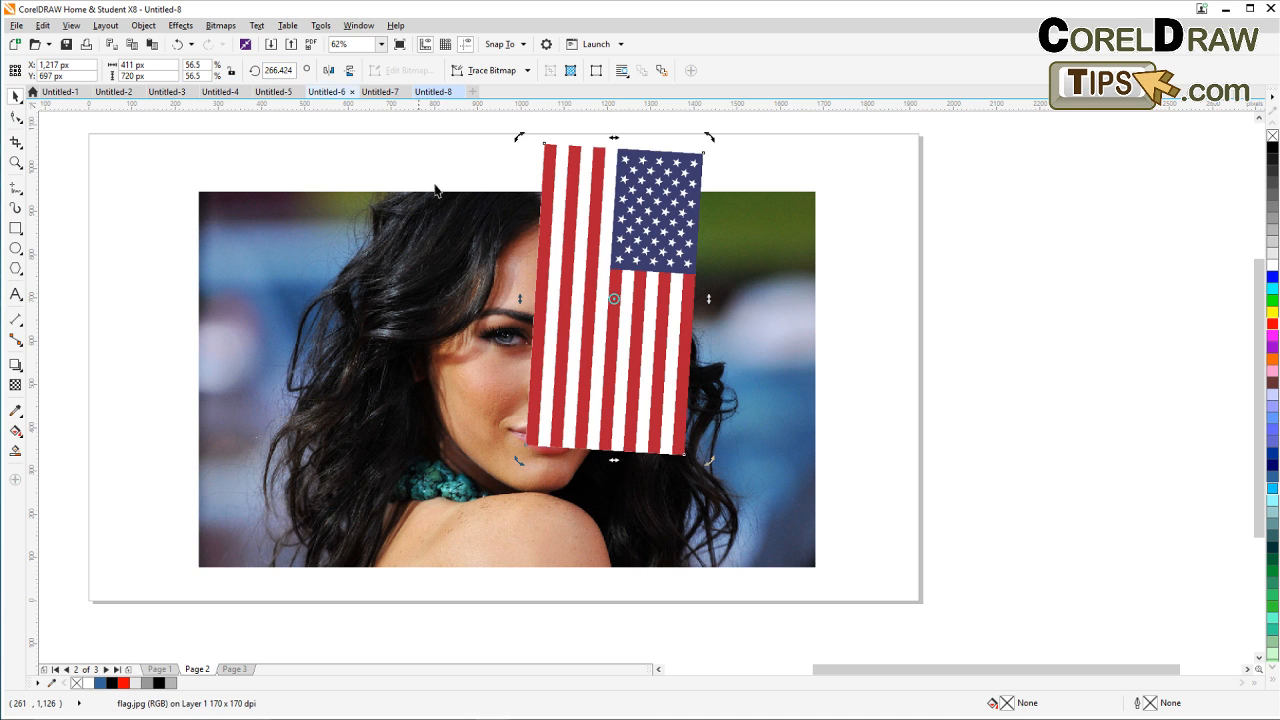
left_click_drag(706, 458, 730, 461)
key("Escape")
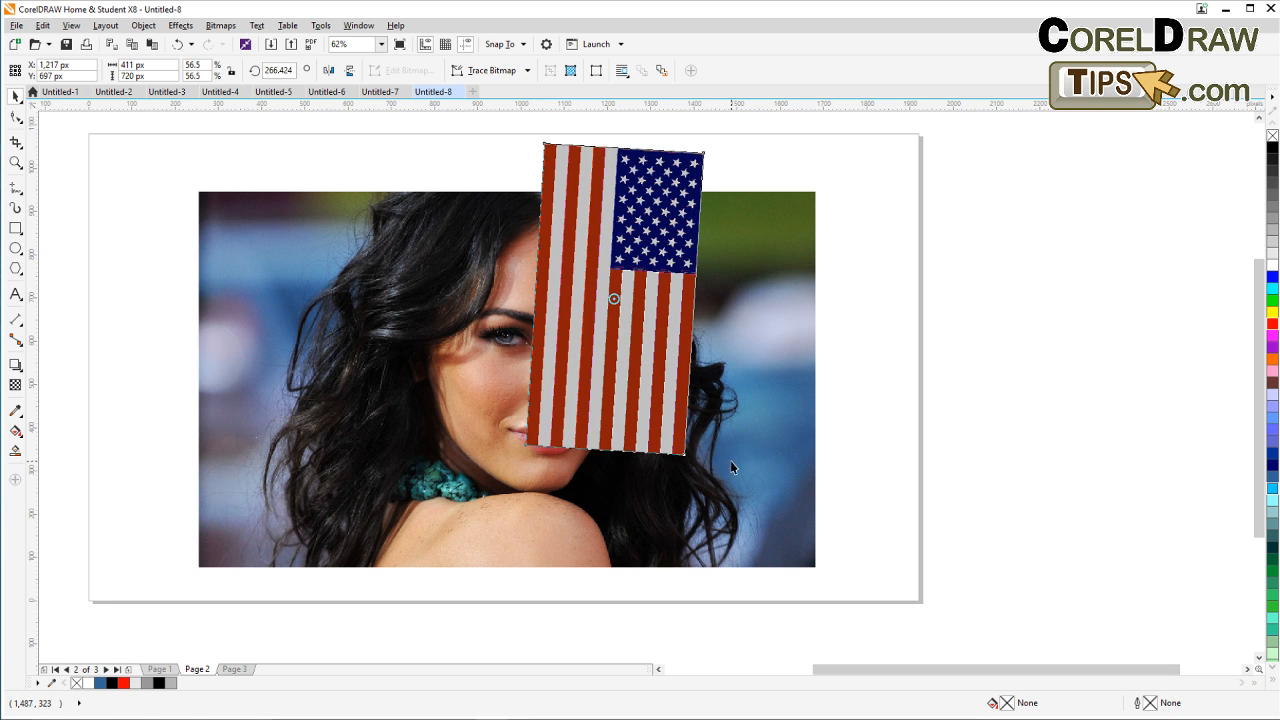
key("ctrl+z")
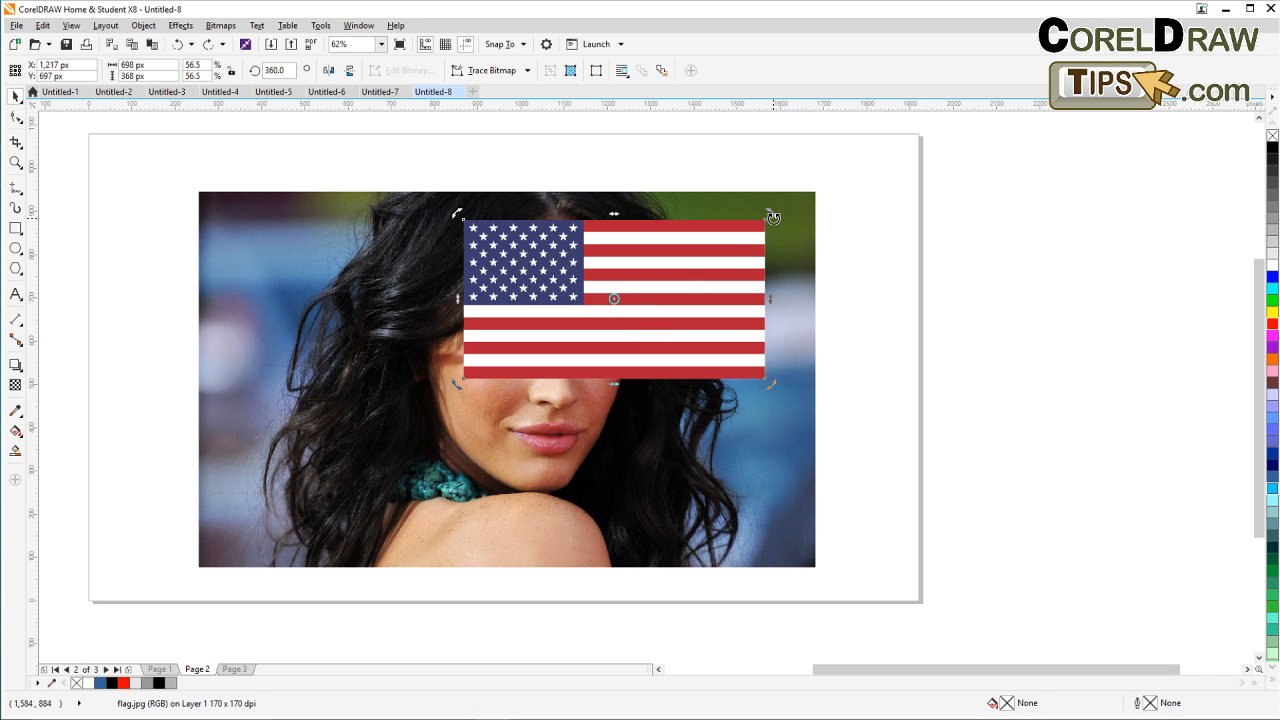
Step: Rotate the flag to 270° and enlarge it to about 435 × 826 px so that it covers the woman's face
left_click_drag(773, 217, 676, 441)
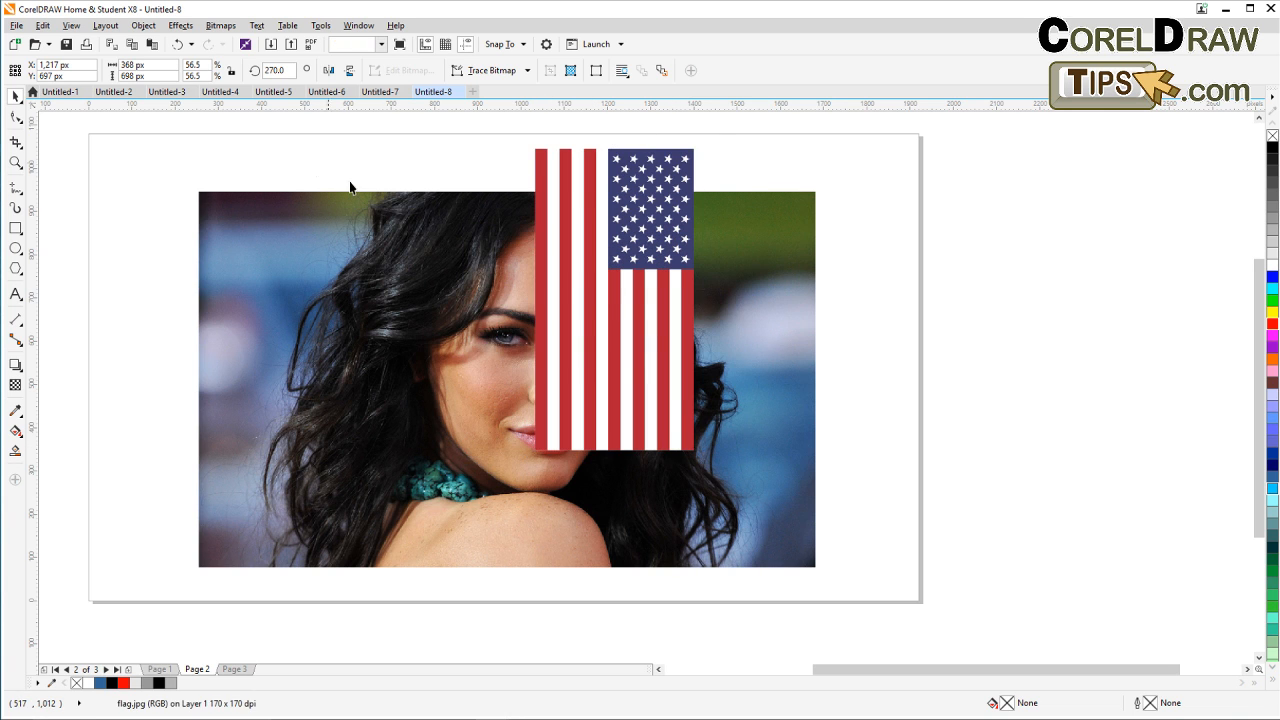
left_click_drag(594, 365, 513, 432)
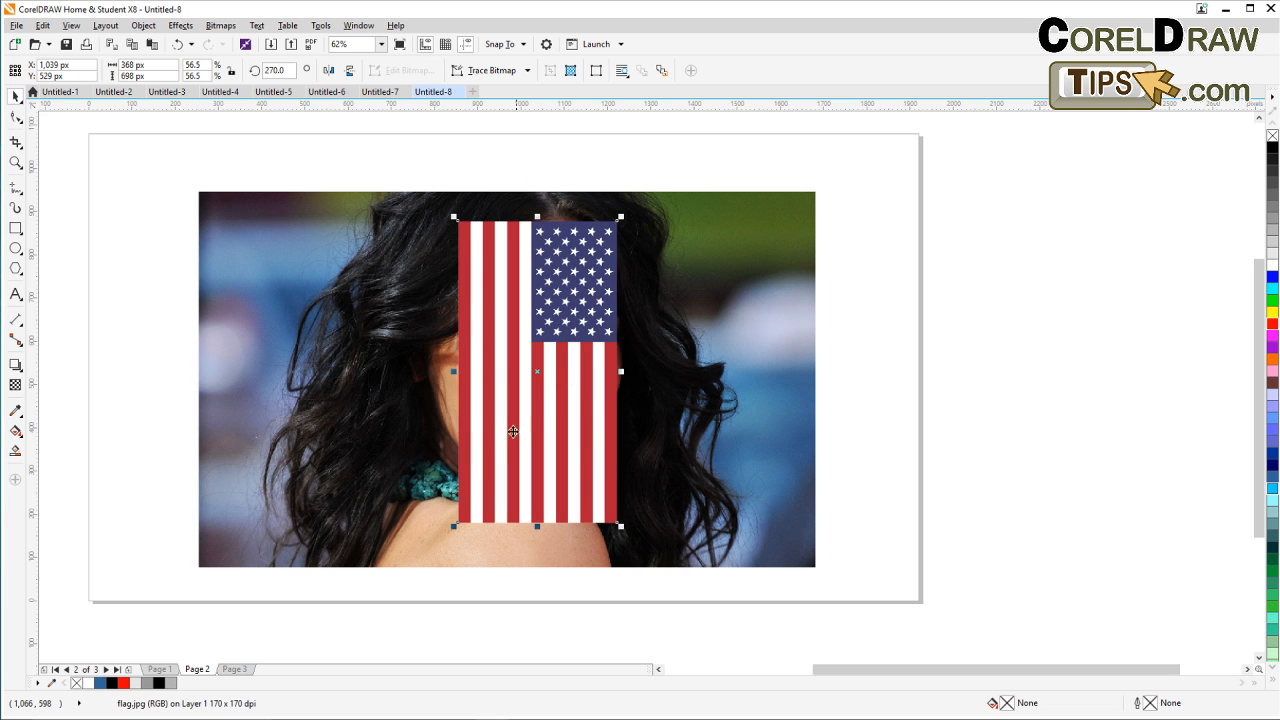
left_click_drag(455, 528, 443, 551)
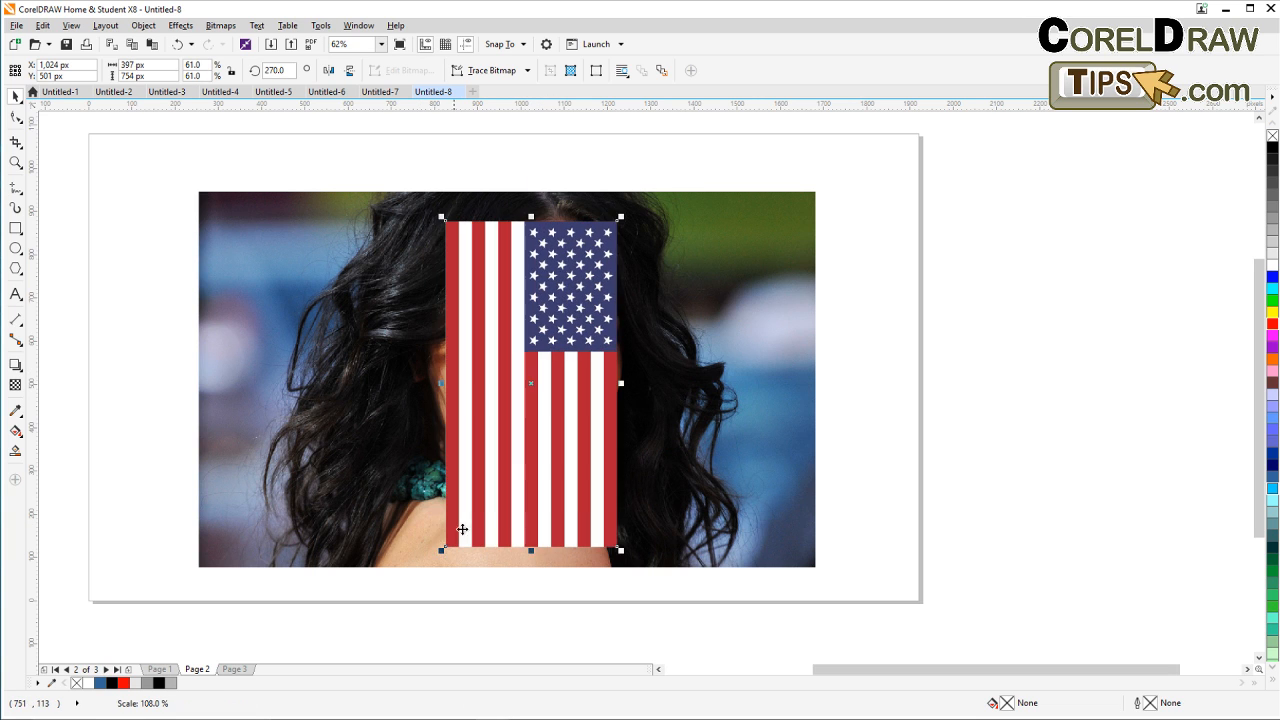
left_click_drag(494, 491, 484, 486)
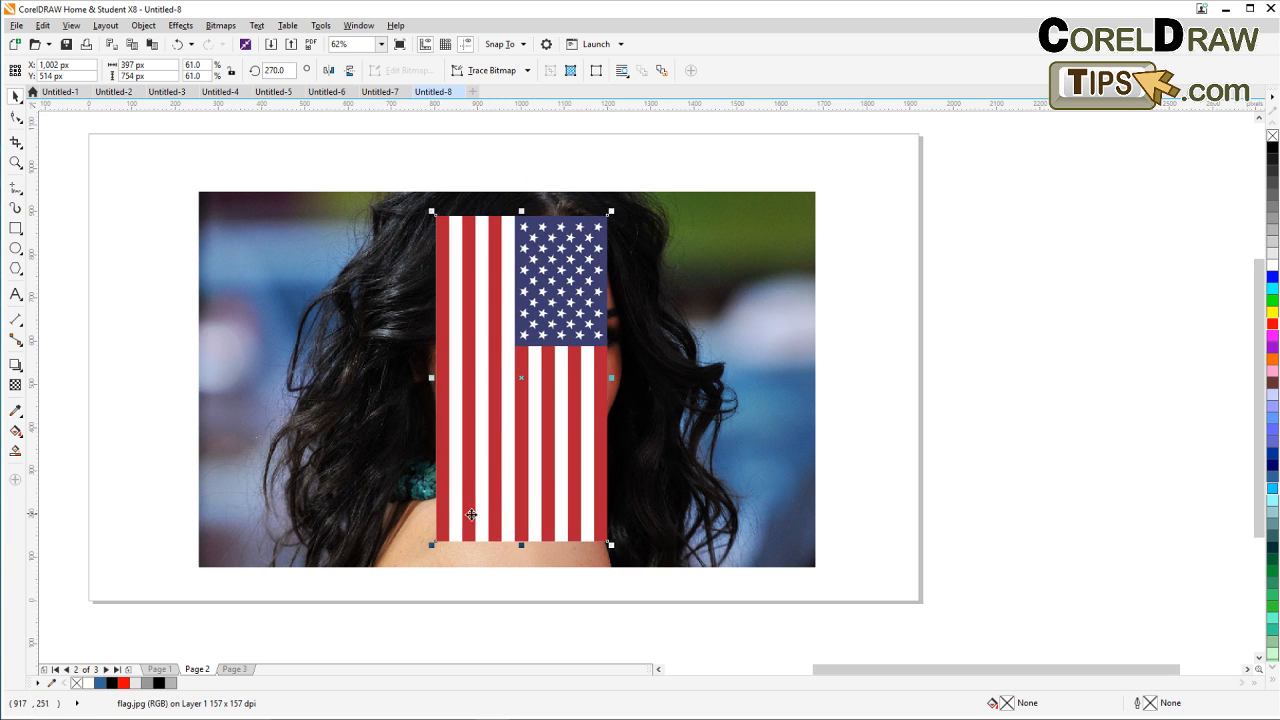
left_click_drag(611, 545, 626, 568)
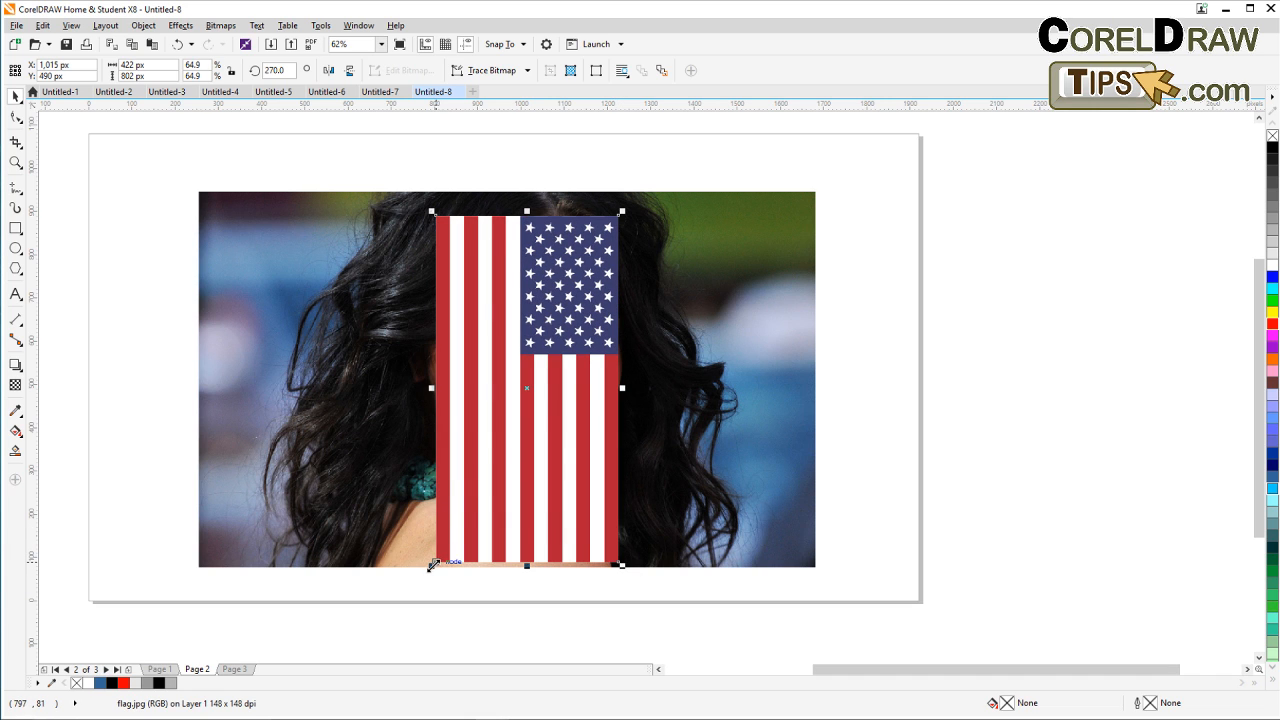
left_click_drag(432, 565, 426, 576)
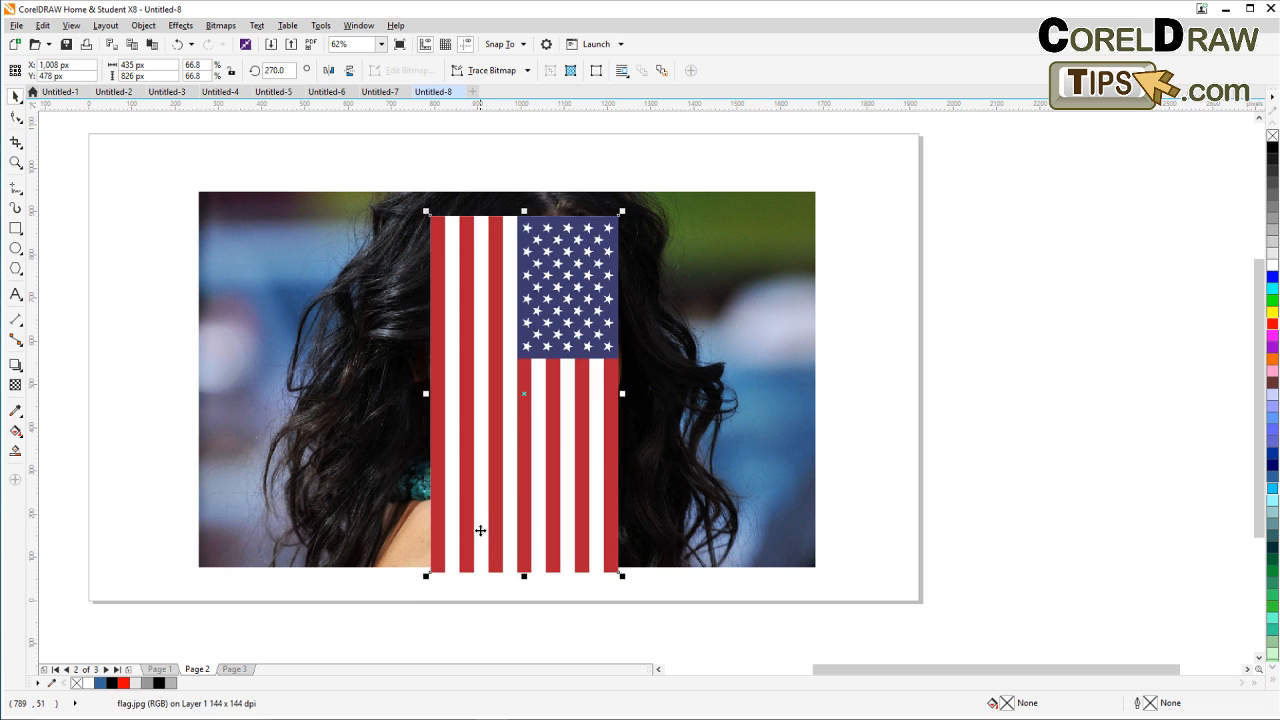
left_click_drag(480, 530, 481, 522)
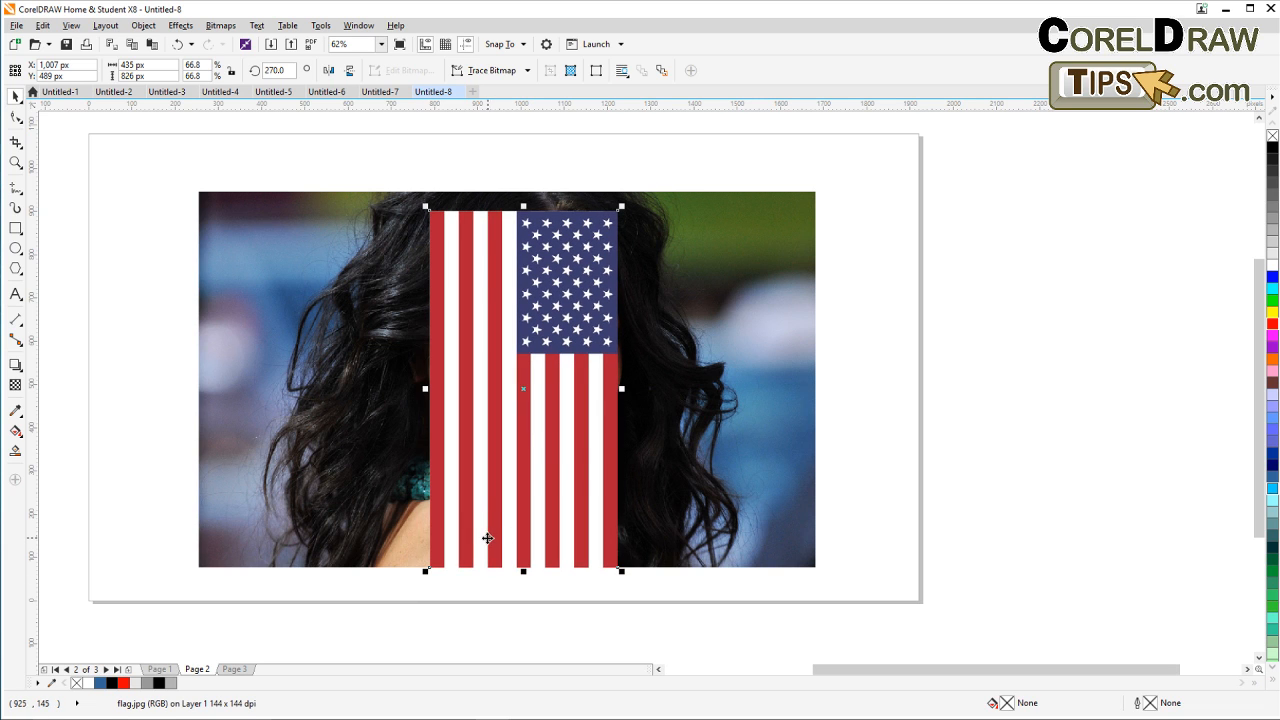
Step: Move the vertical flag off the face to the portrait's right edge and deselect it
left_click(980, 435)
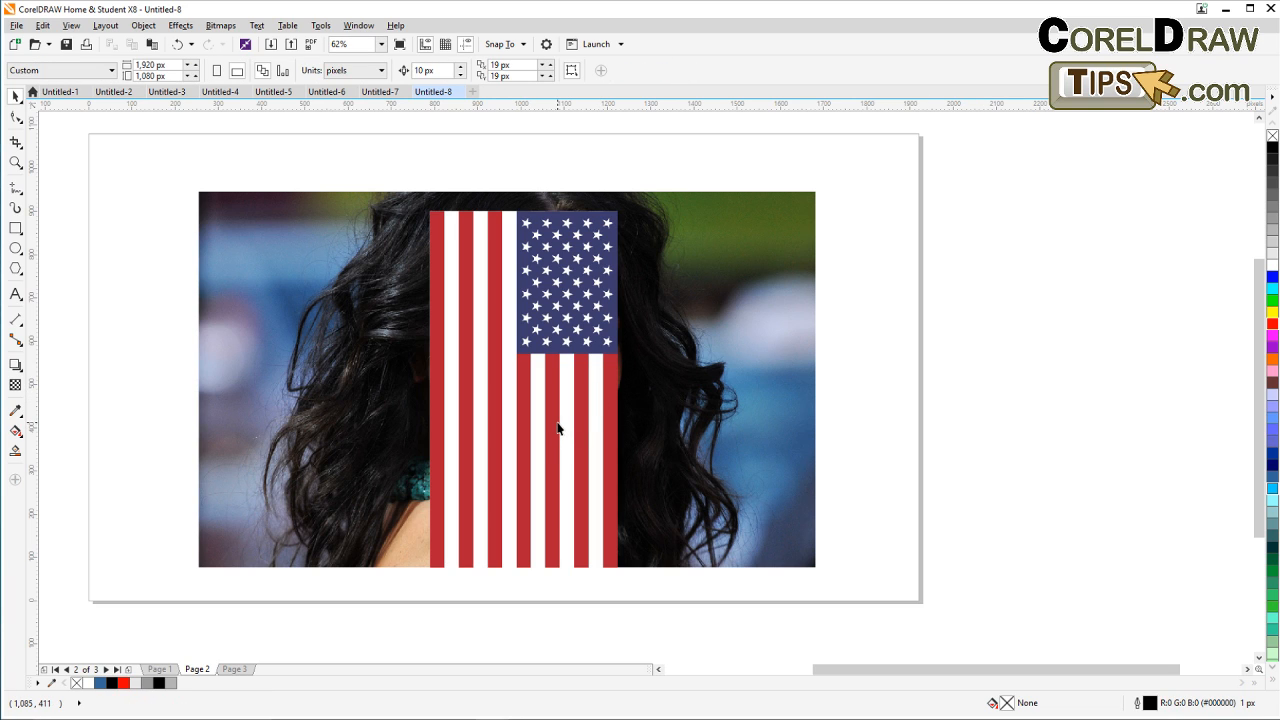
left_click_drag(558, 428, 906, 418)
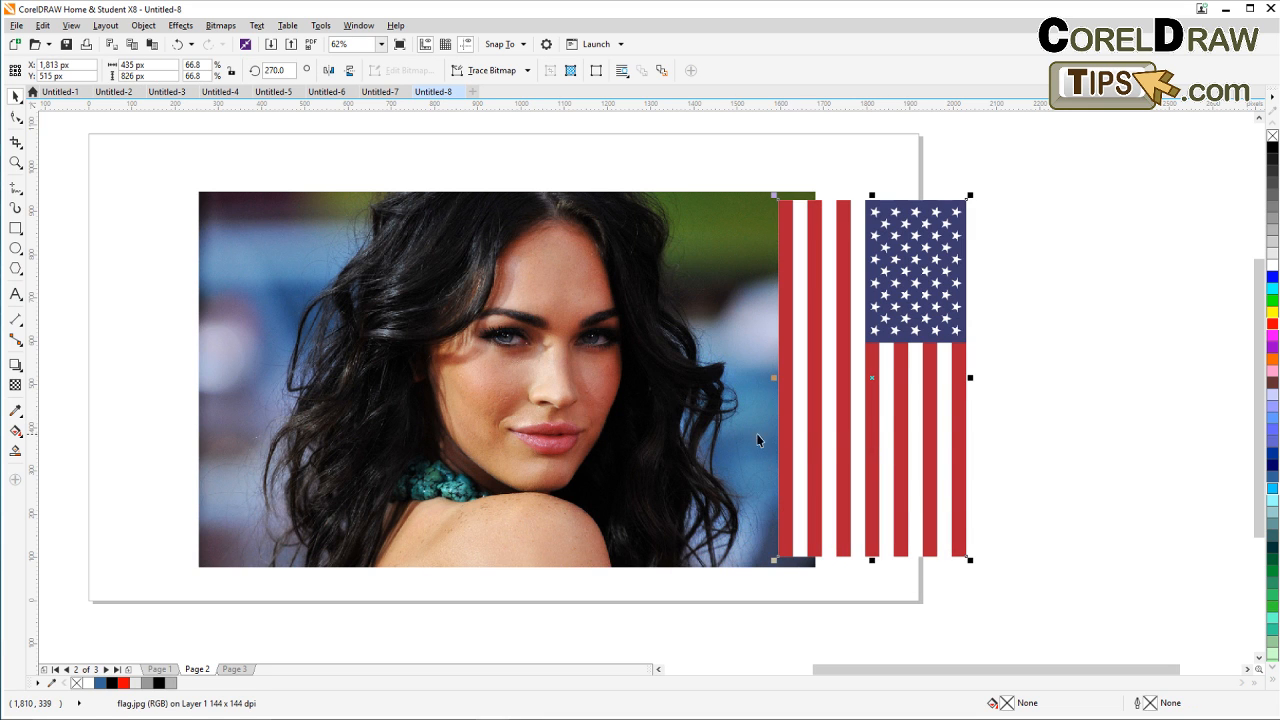
left_click(137, 366)
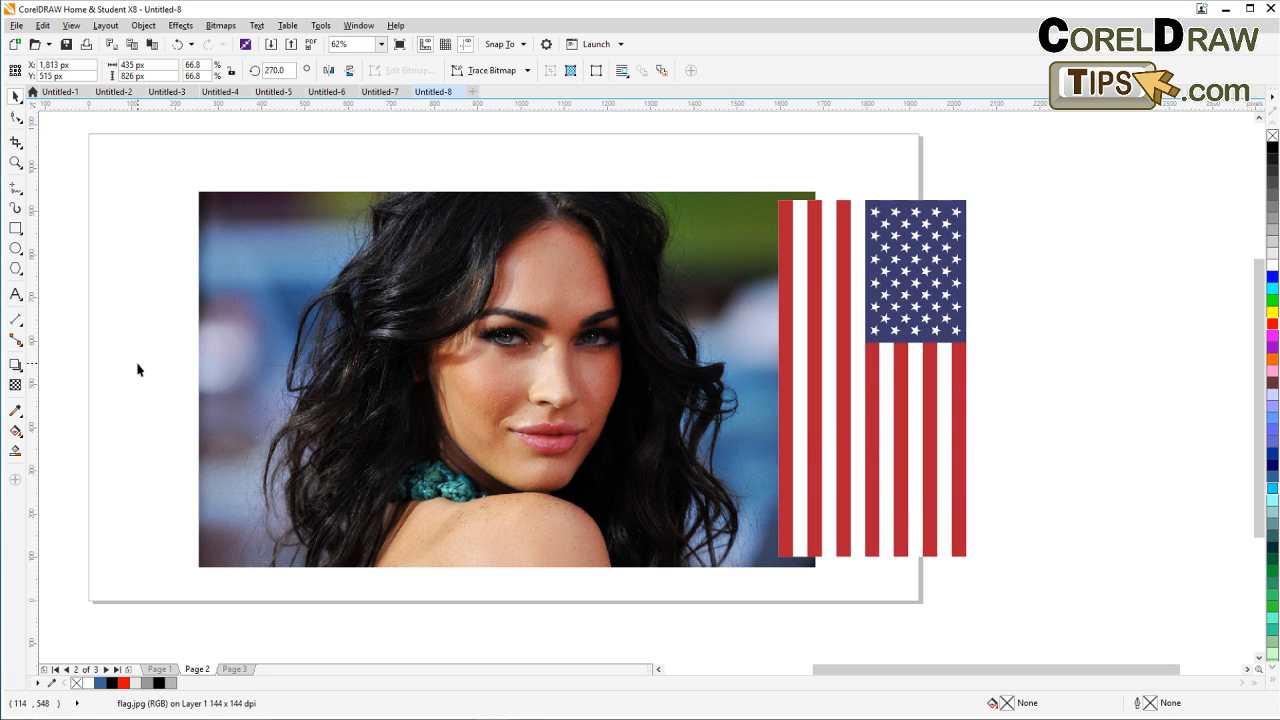
Step: Examine how the flag follows the facial contours in the page 1 example, comparing it with the portrait on page 2
left_click(160, 669)
scroll(823, 387, "up", 2)
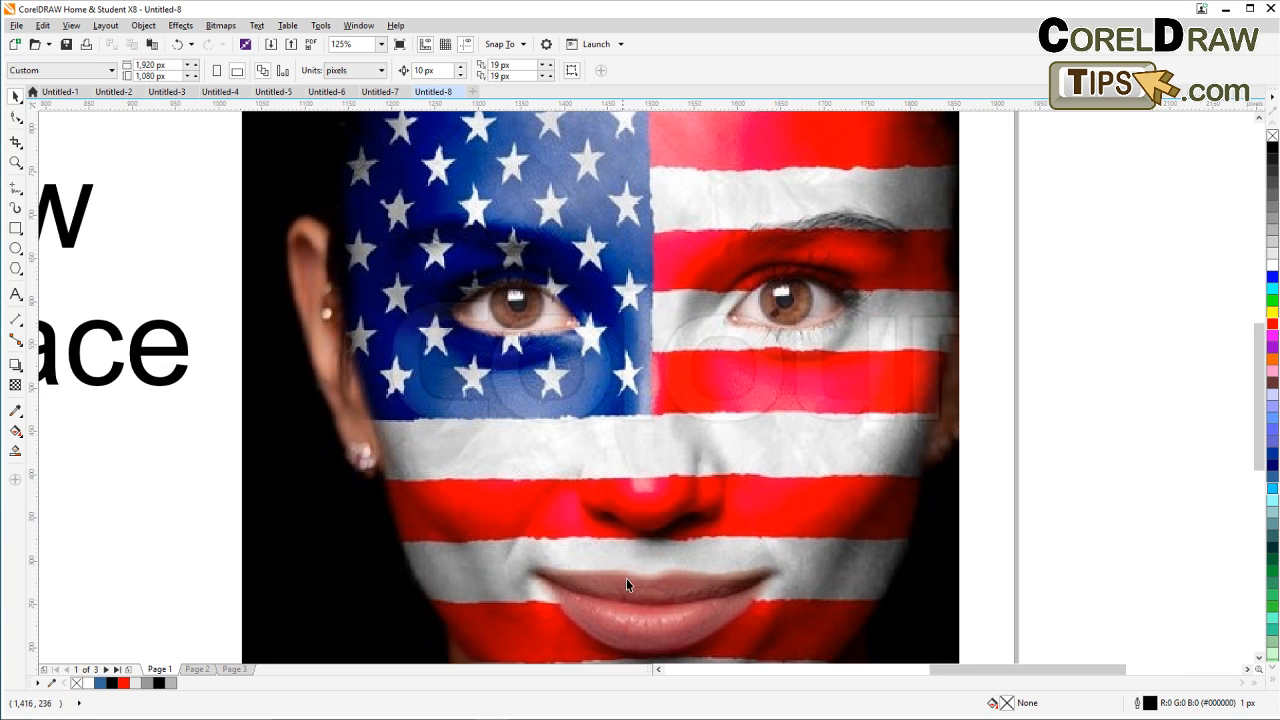
scroll(632, 632, "down", 2)
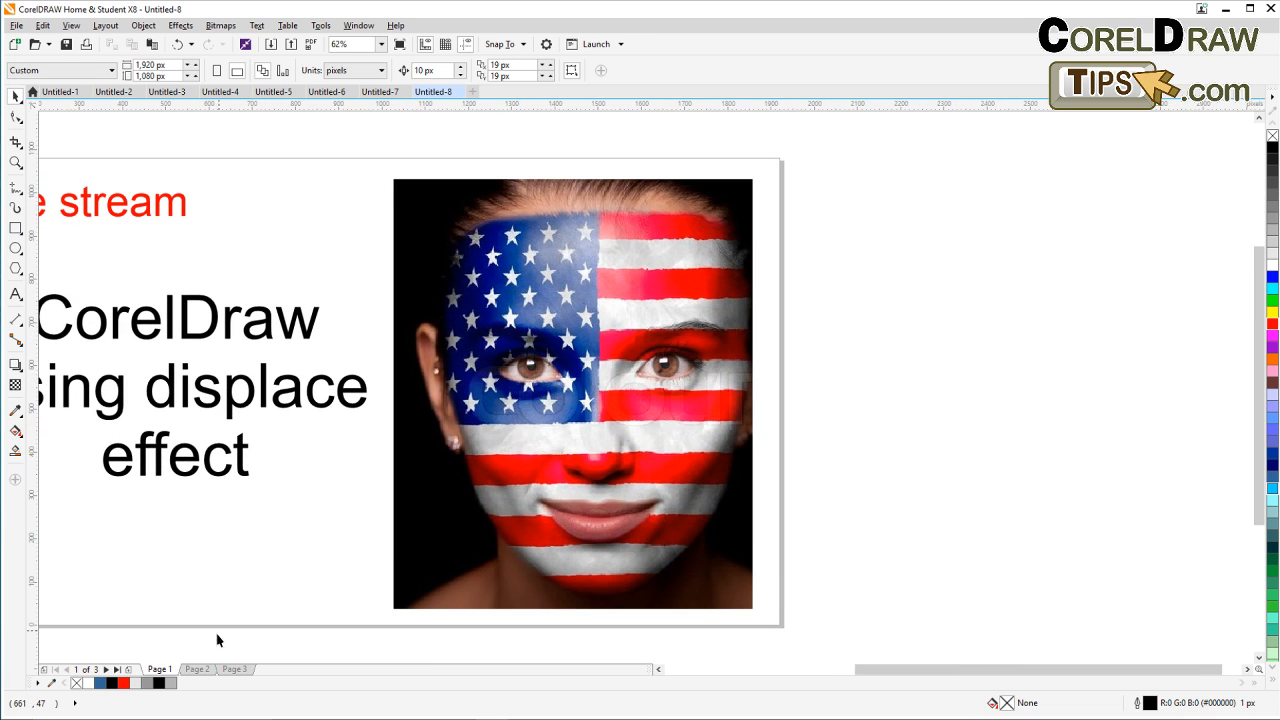
left_click(197, 669)
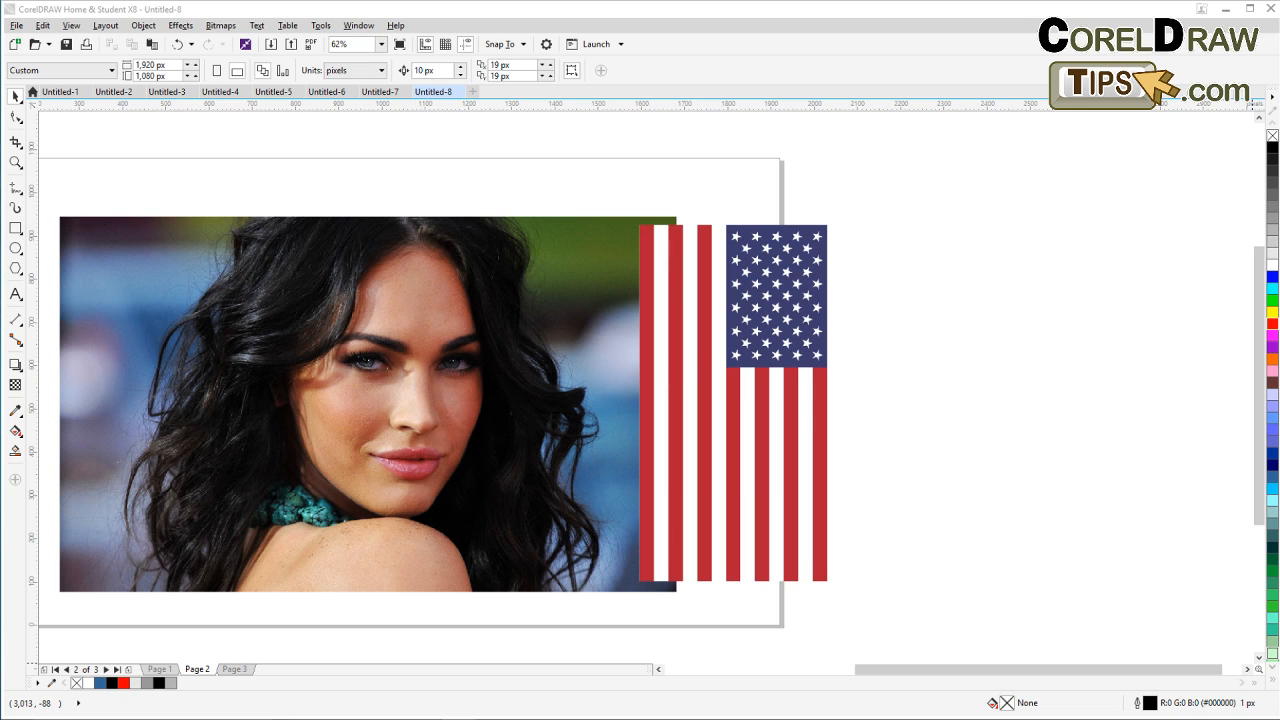
left_click(159, 669)
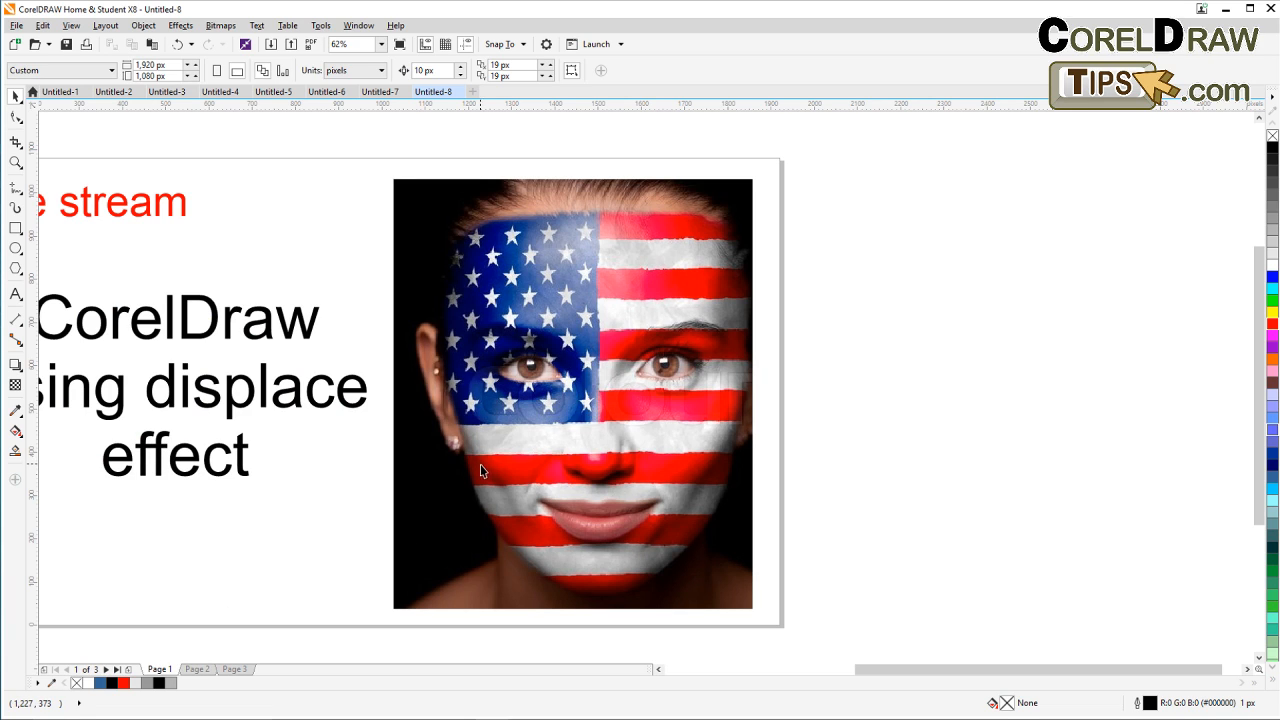
left_click(477, 320)
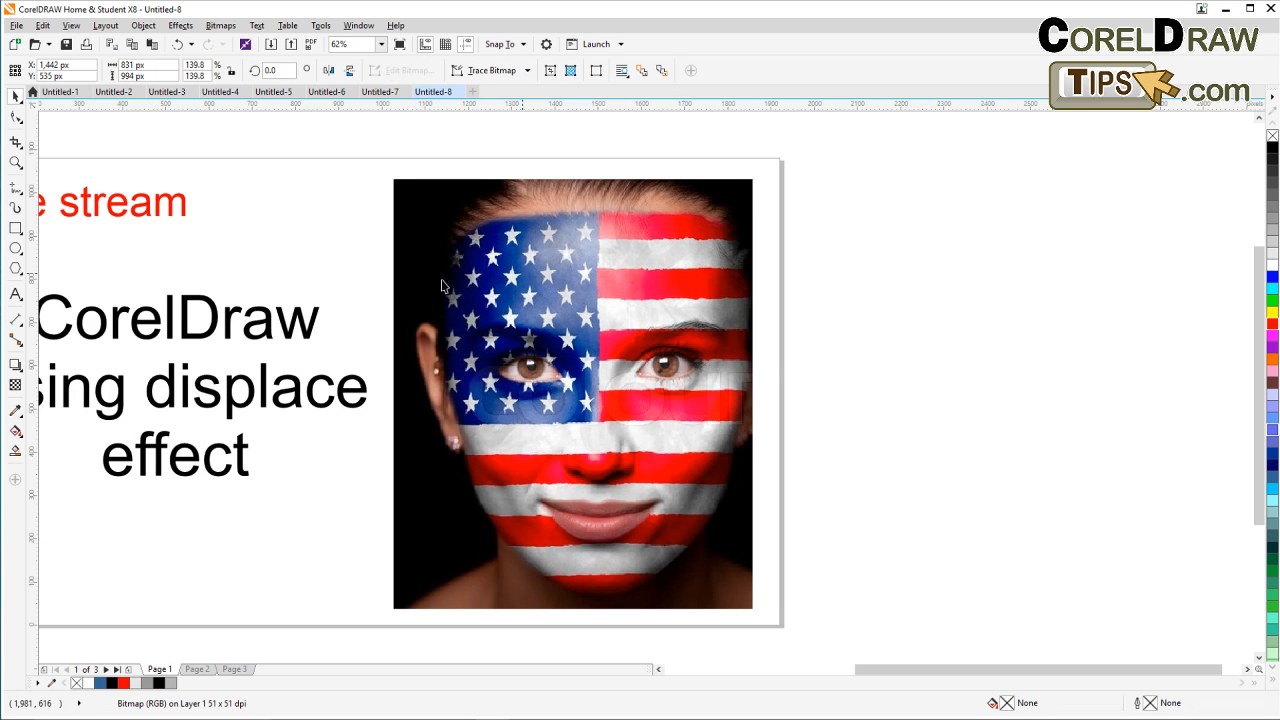
Step: Compare the unpainted eyes and lips of the page 1 example close up with the portrait on page 2
key("Escape")
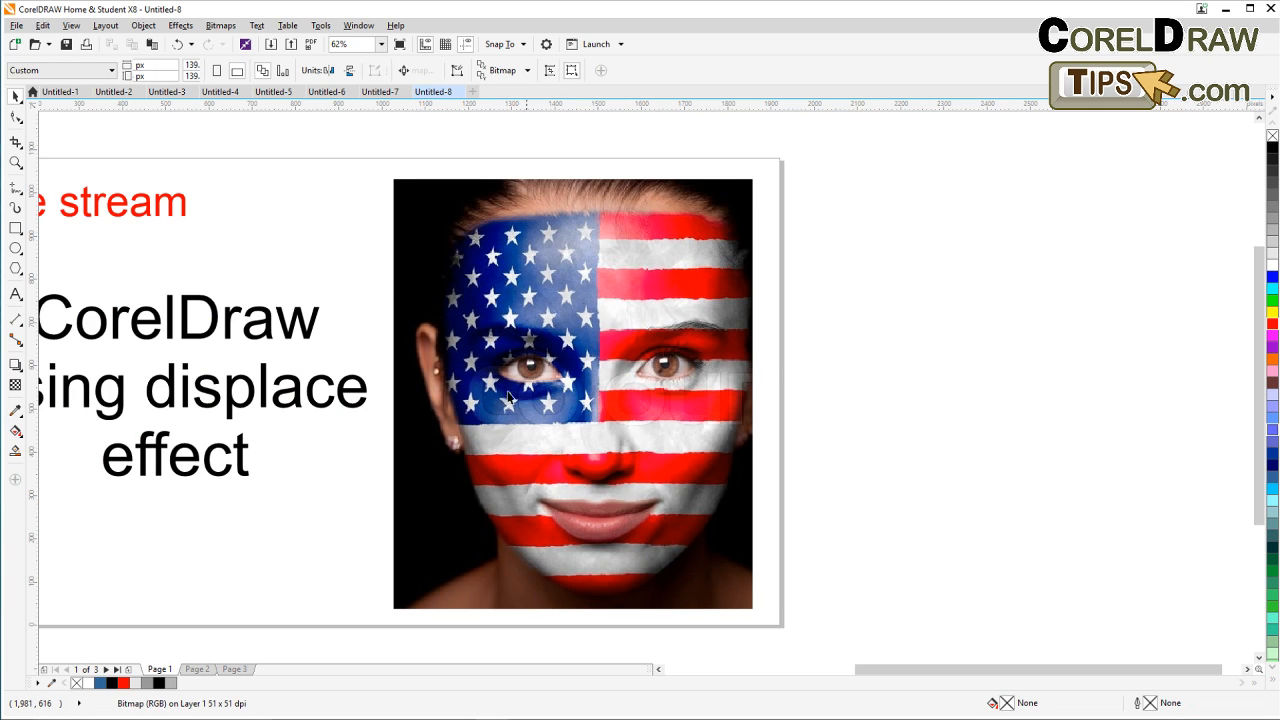
left_click(197, 670)
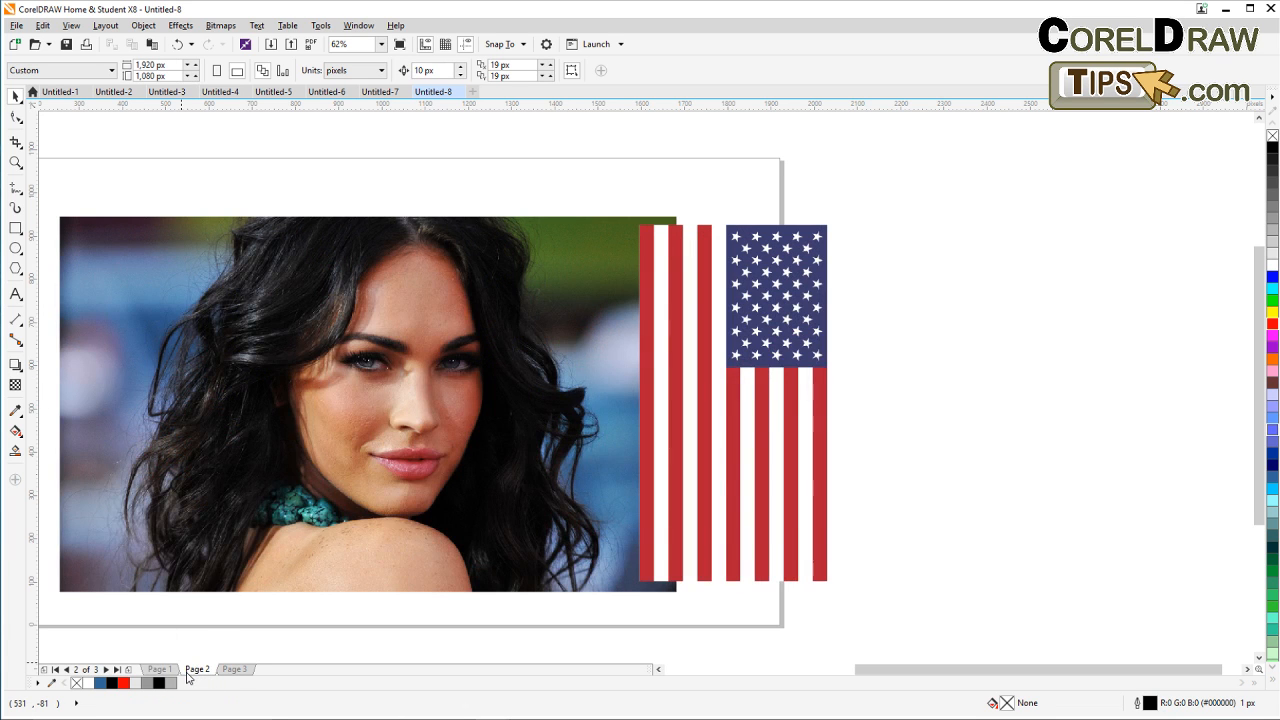
left_click(158, 669)
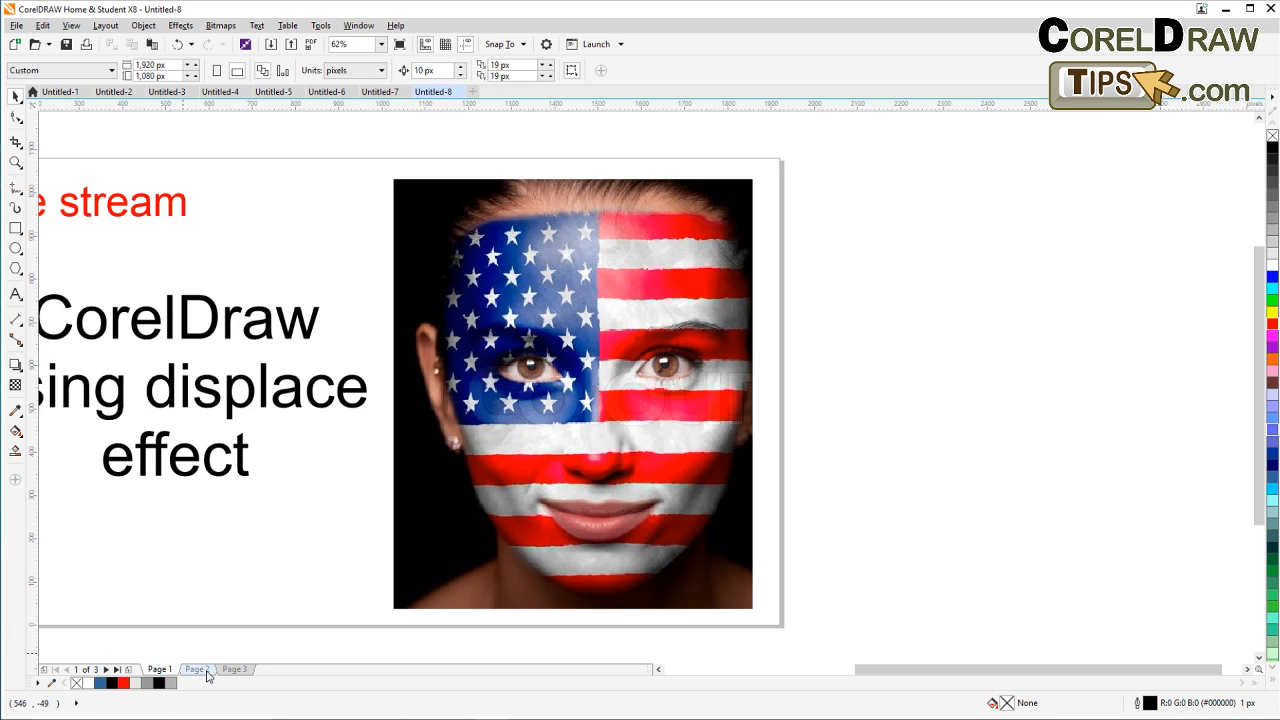
left_click(197, 669)
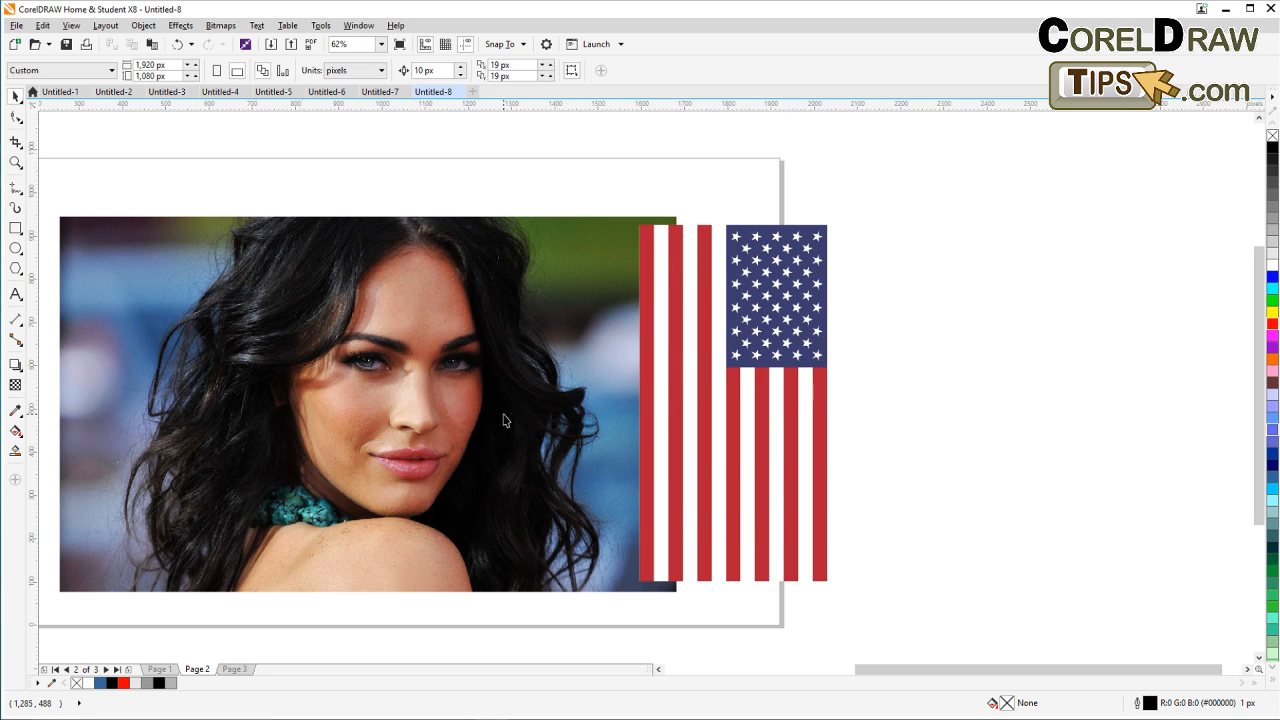
left_click(15, 162)
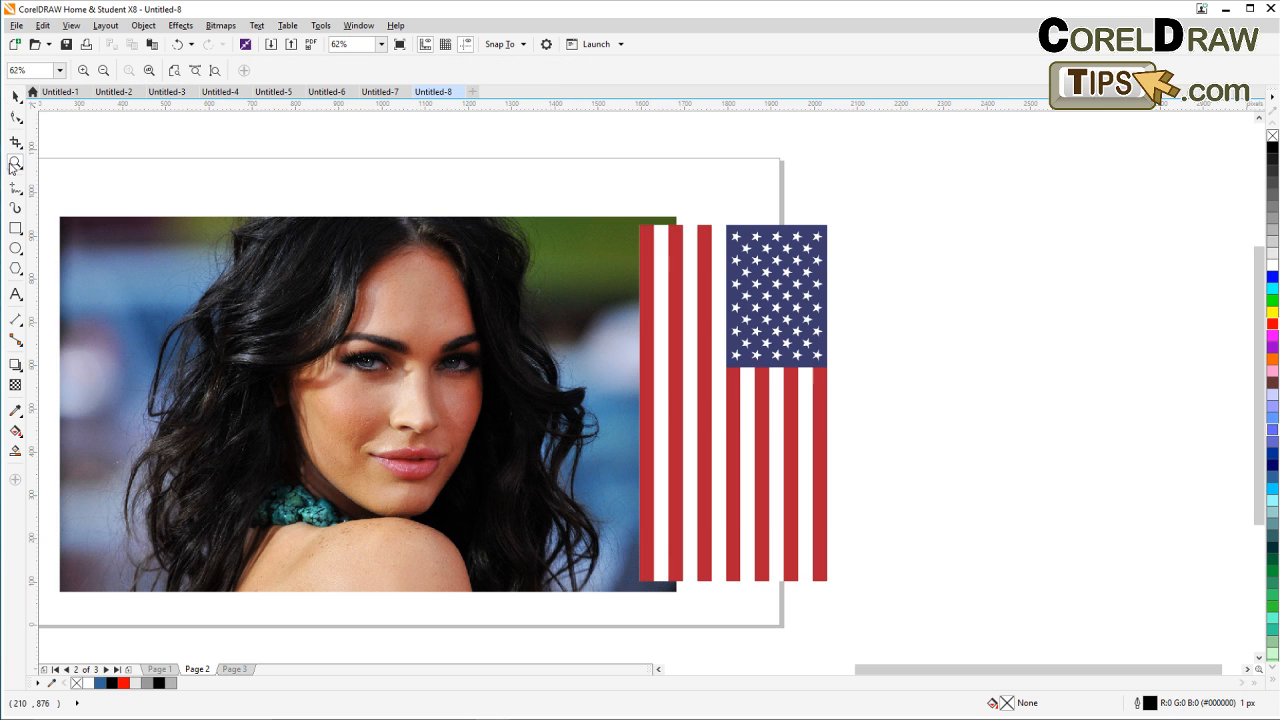
left_click_drag(199, 221, 512, 540)
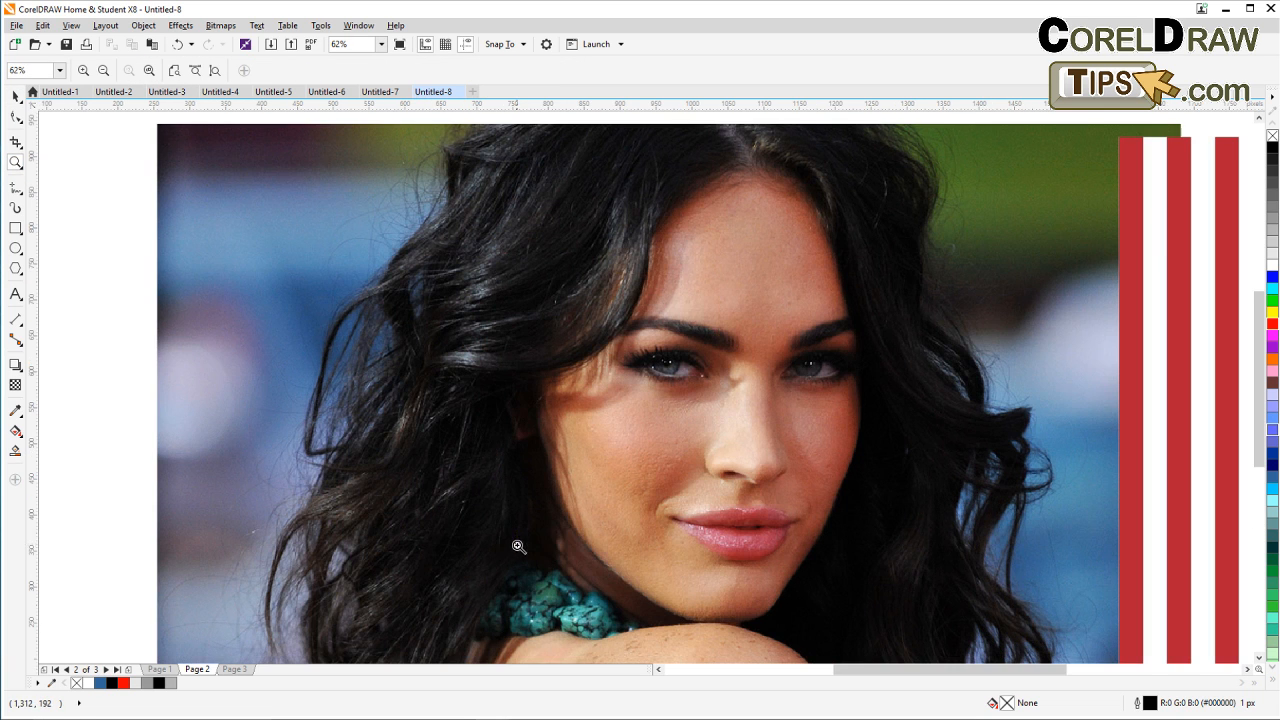
left_click(159, 669)
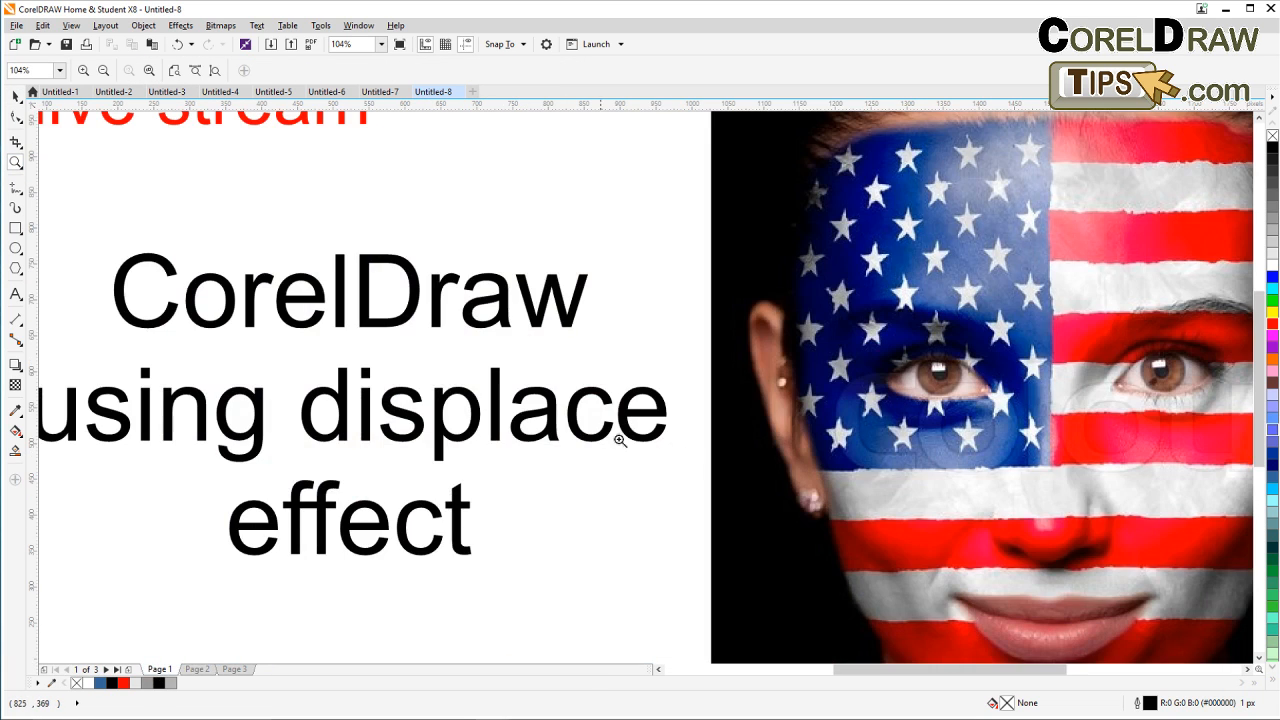
left_click_drag(840, 671, 912, 671)
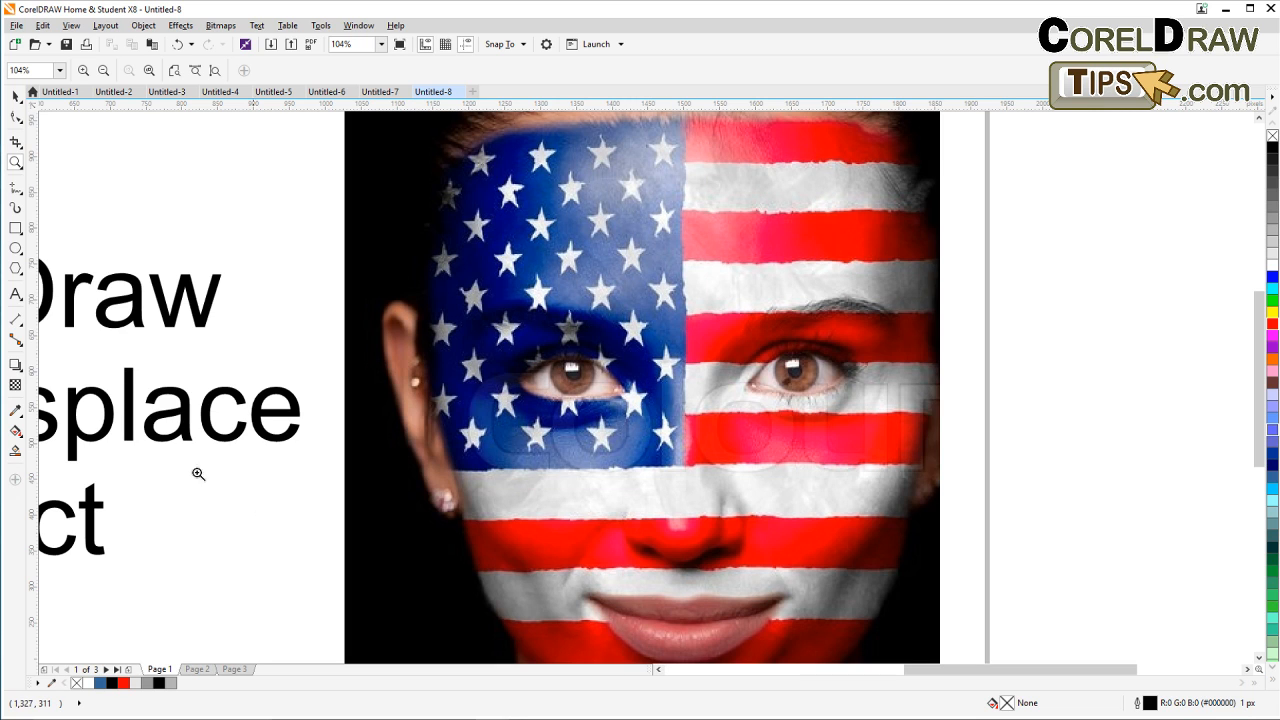
left_click(15, 96)
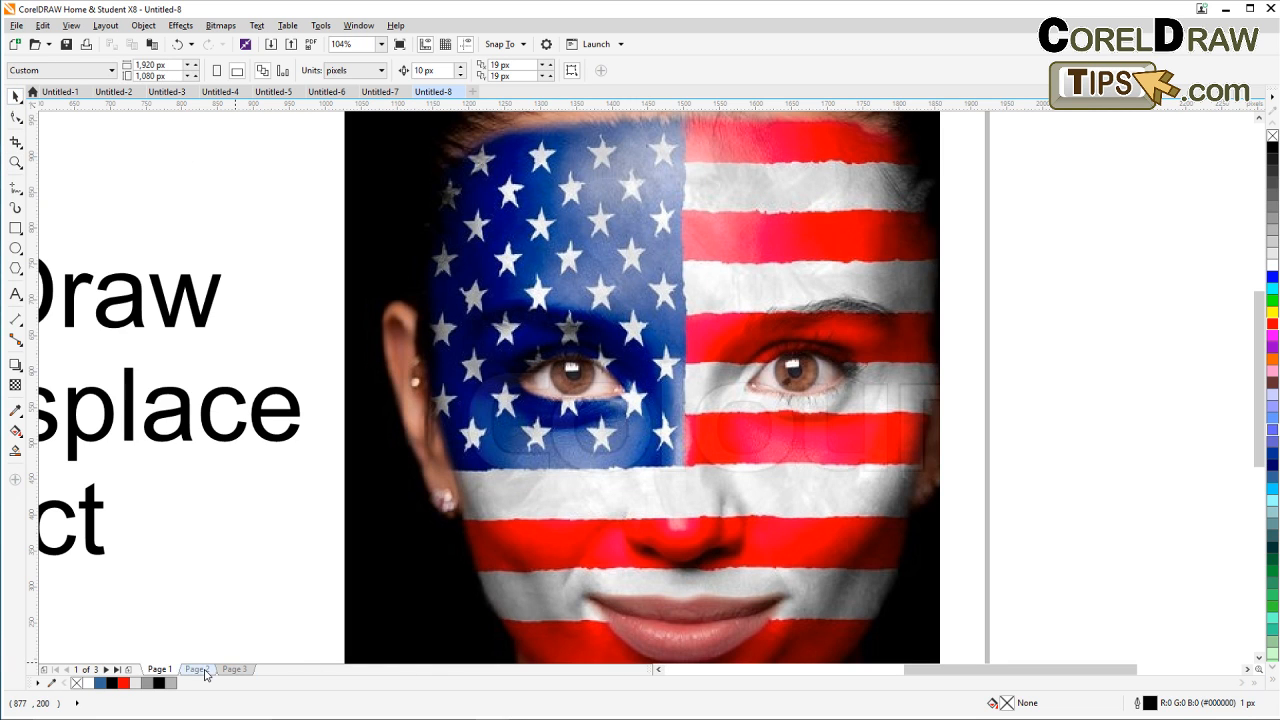
left_click(197, 669)
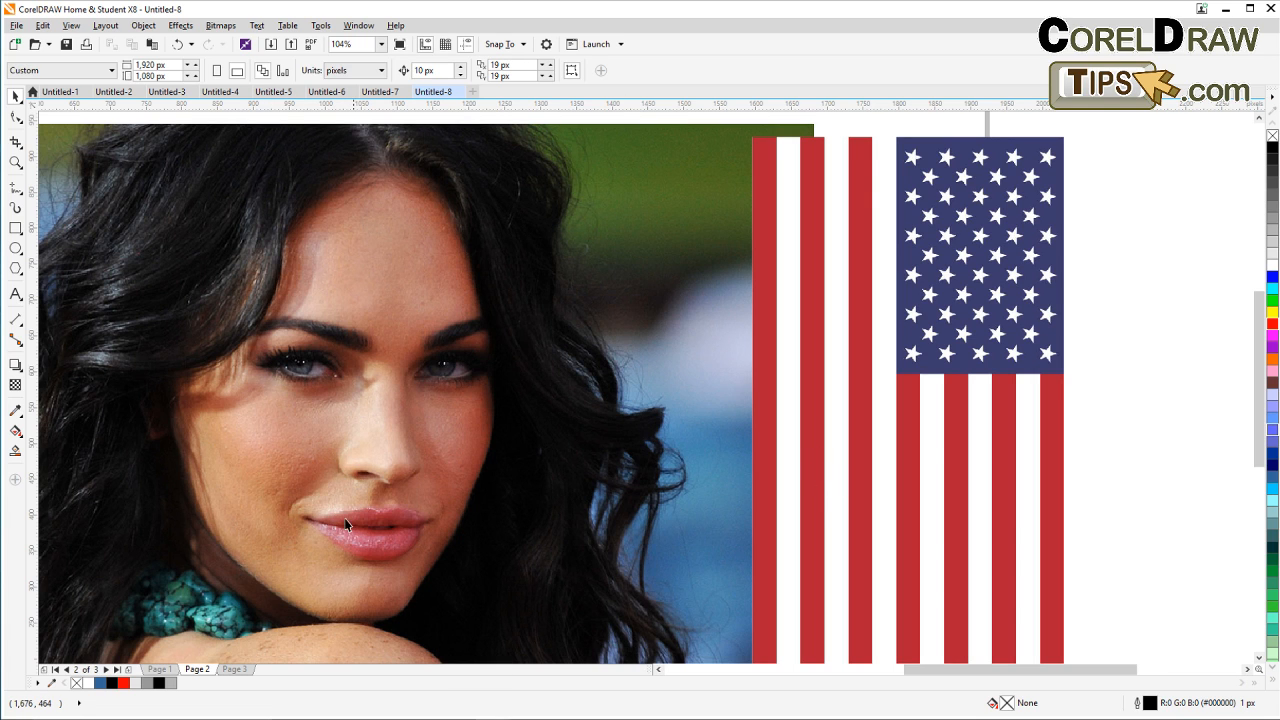
Step: With the Bezier tool, trace the upper lid of the portrait's left-hand eye from its outer corner to its inner corner
scroll(293, 386, "up", 3)
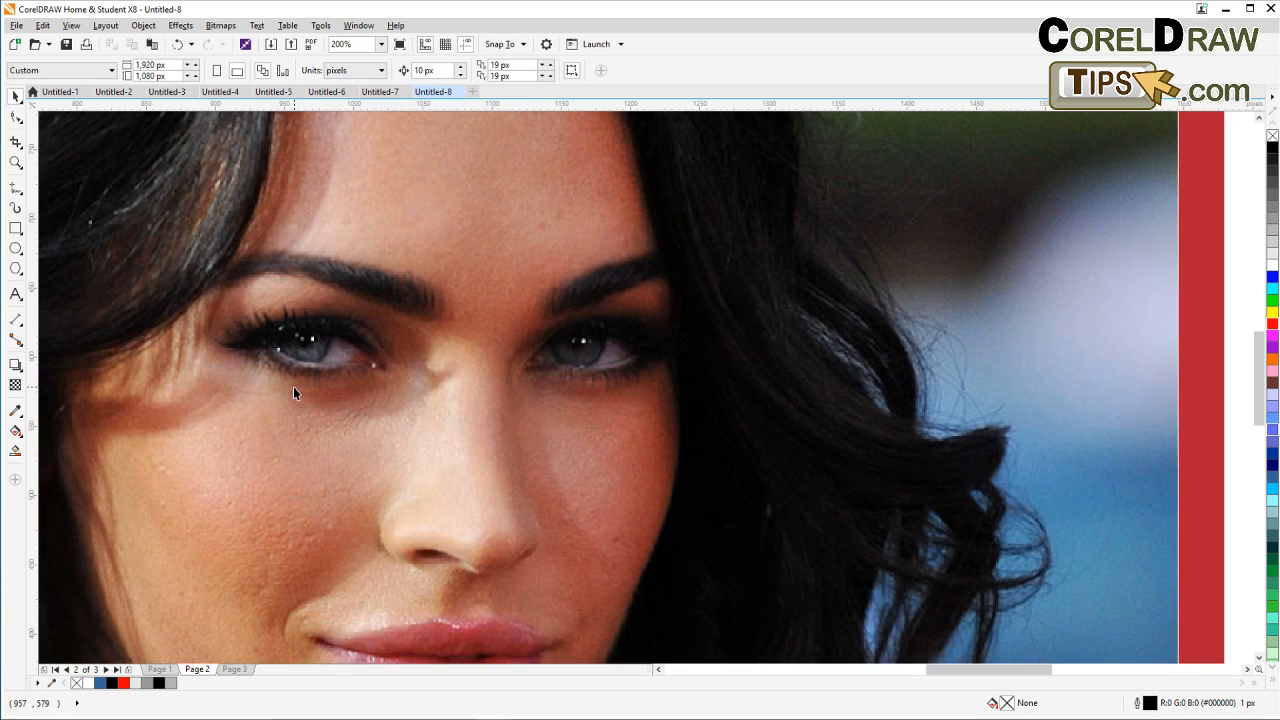
left_click(15, 188)
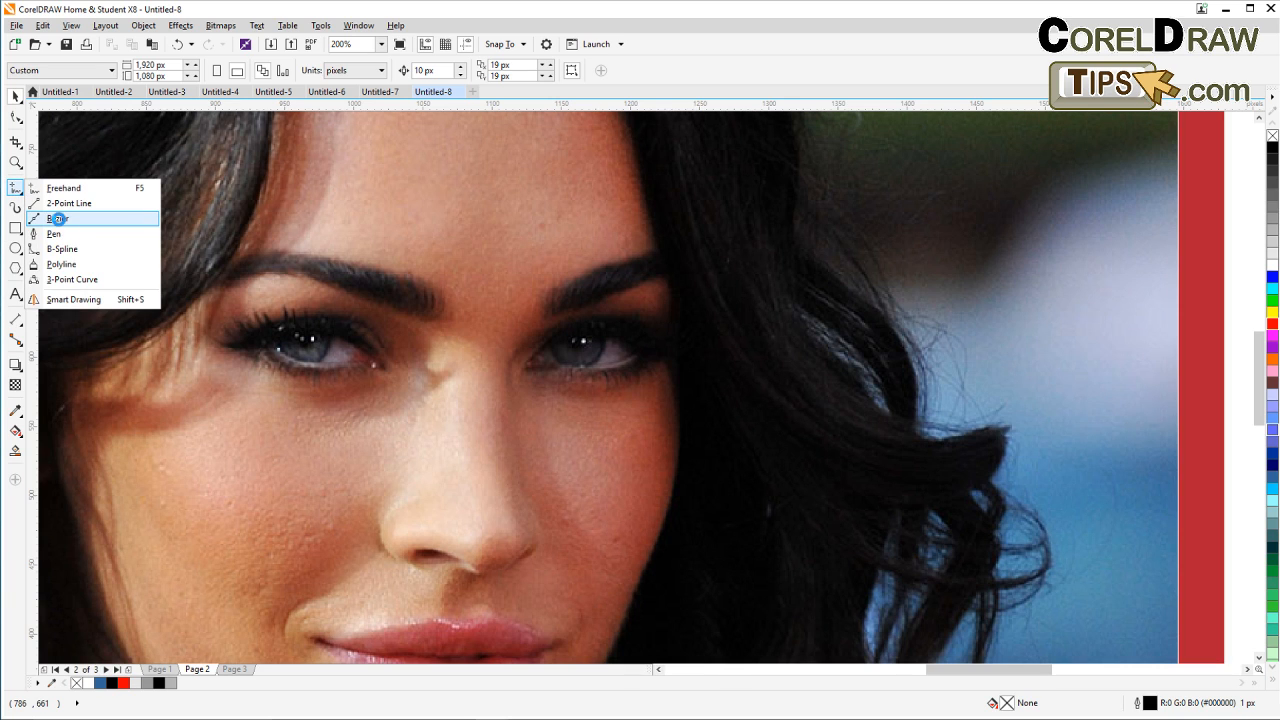
left_click(89, 232)
left_click(228, 346)
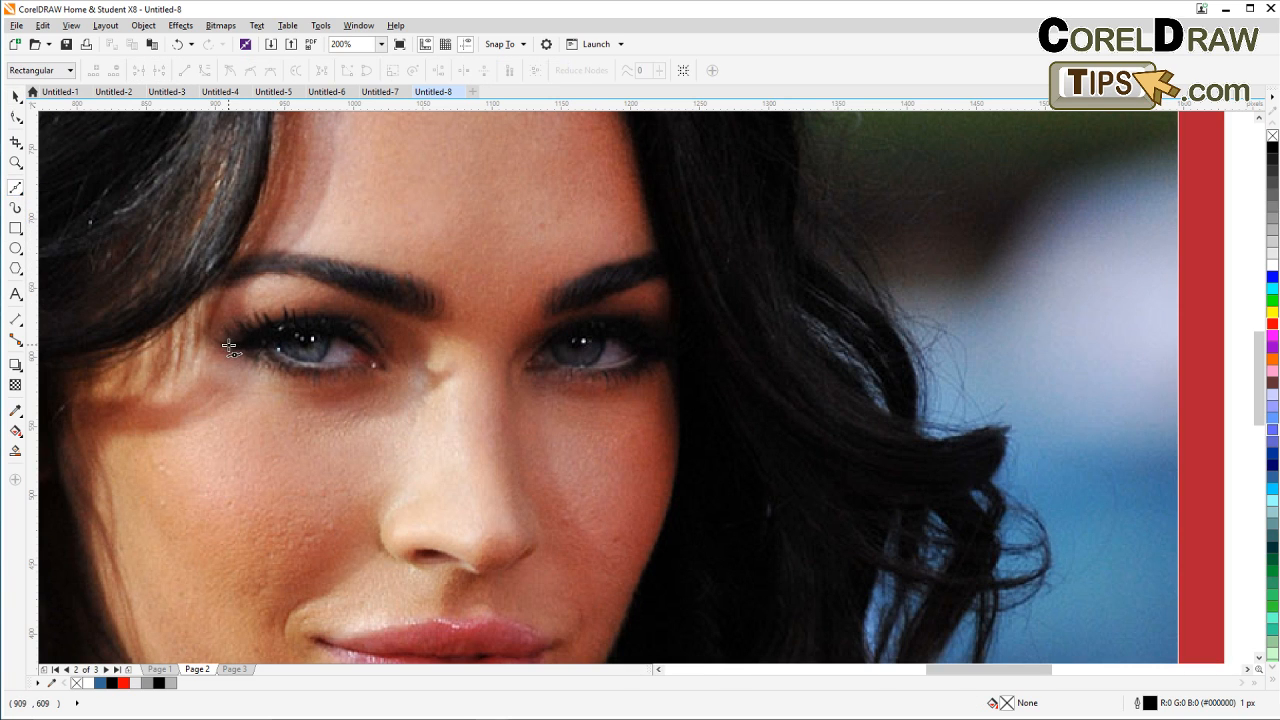
left_click(254, 334)
left_click(268, 325)
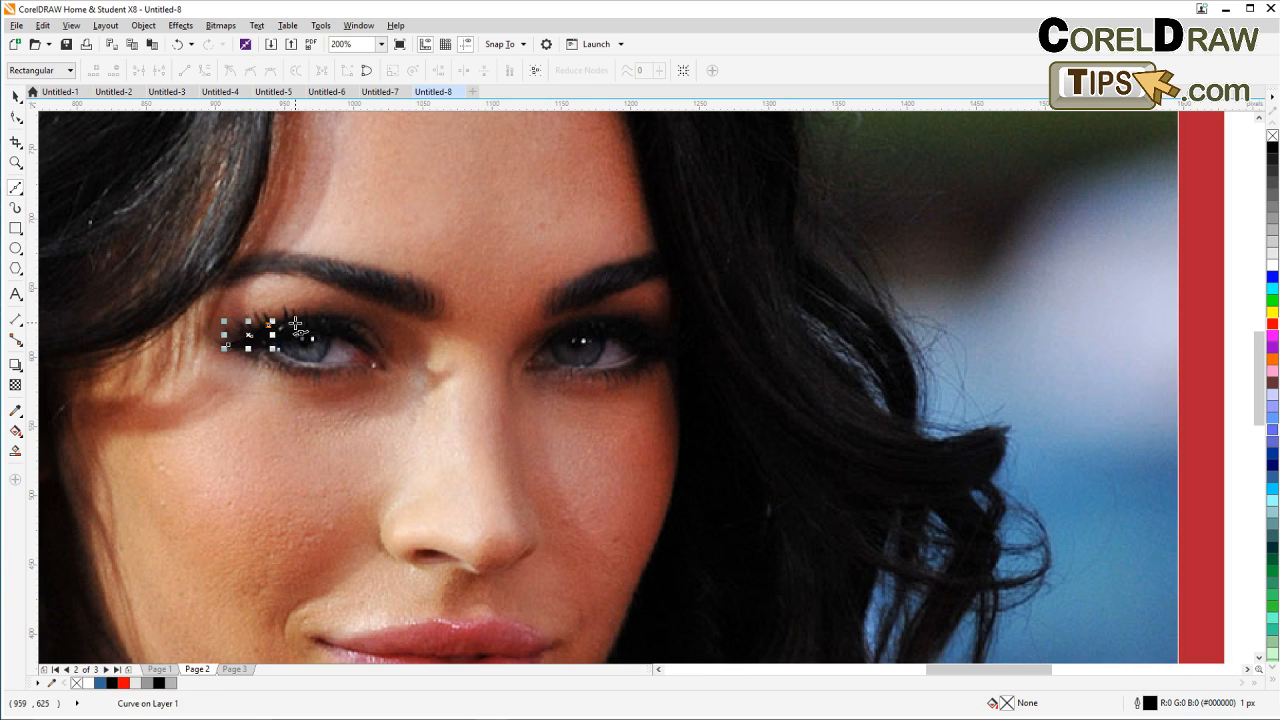
left_click(297, 320)
left_click(322, 318)
left_click(343, 324)
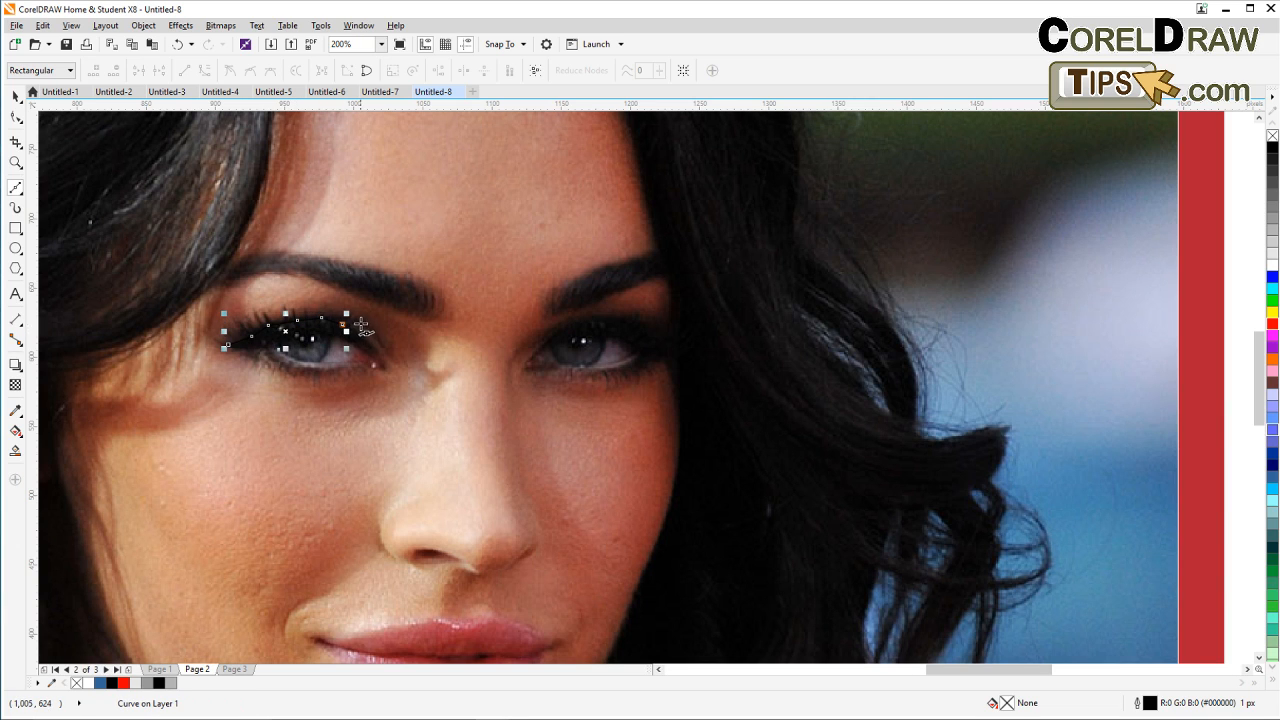
left_click(360, 324)
left_click(373, 336)
left_click(387, 356)
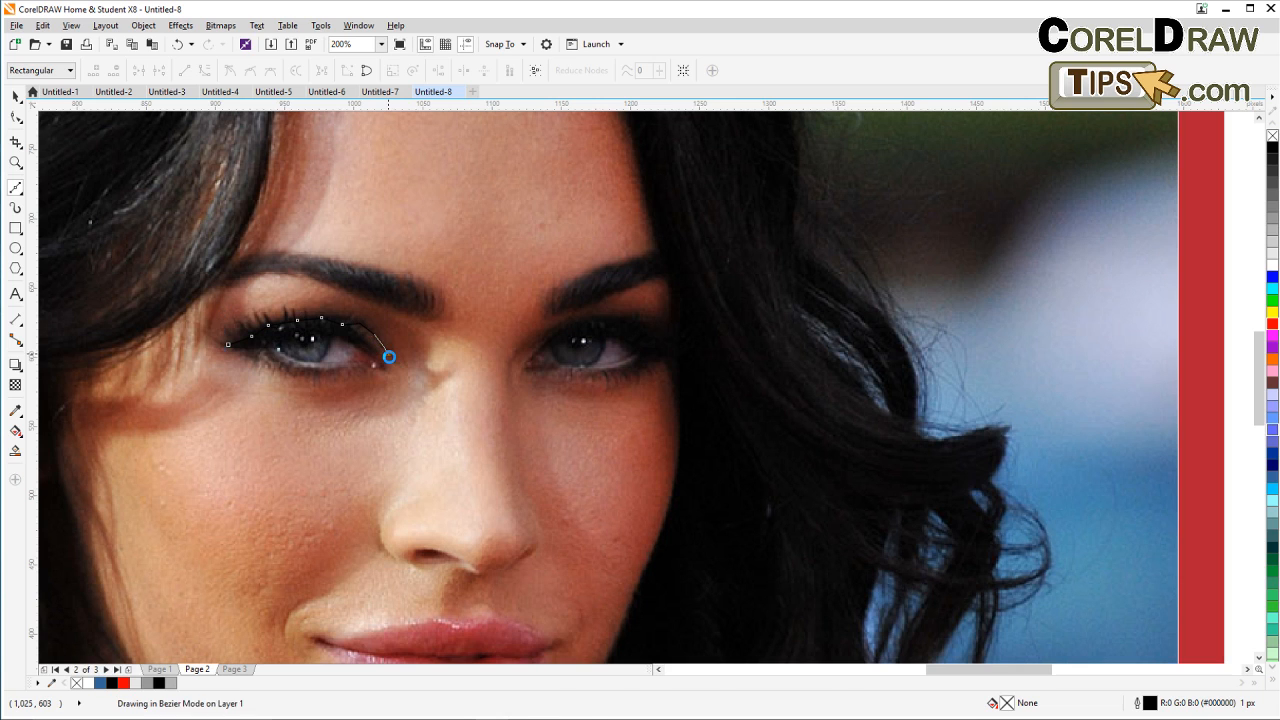
Step: Continue the curve around the inner corner and along the lower lid, closing the outline of the left-hand eye at its starting node
left_click(387, 373)
scroll(380, 376, "up", 1)
left_click(376, 367)
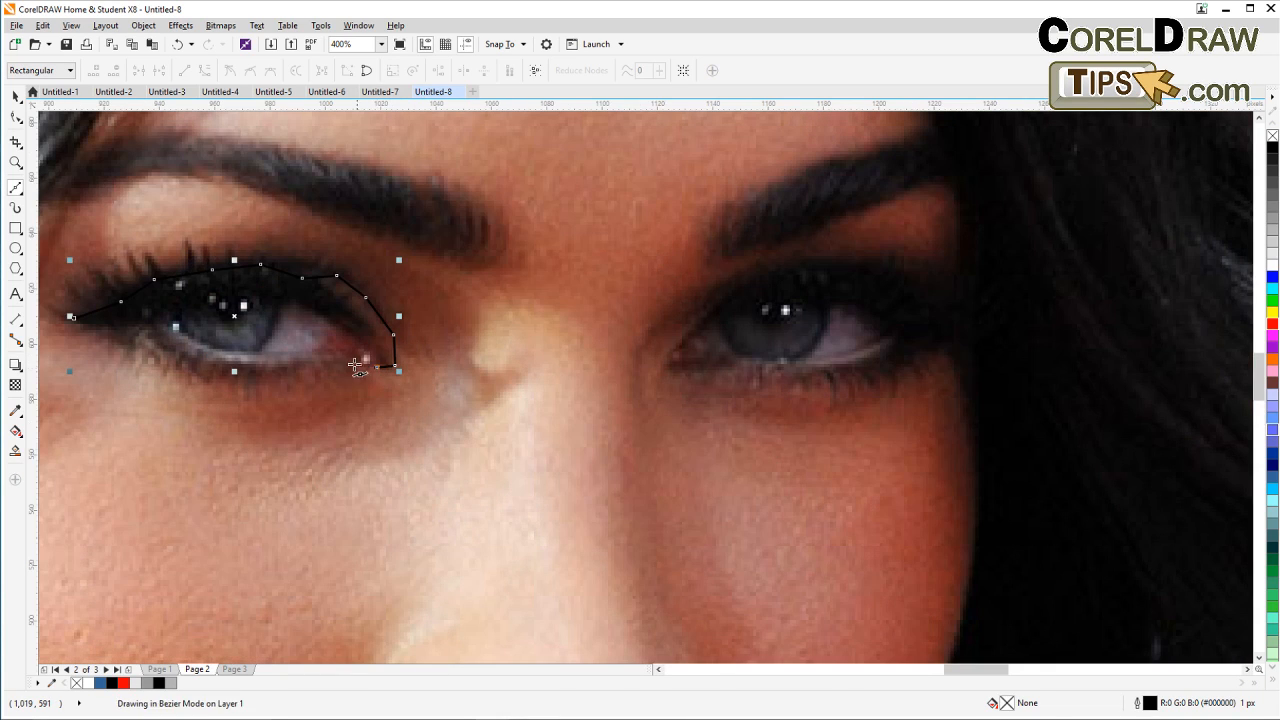
left_click(347, 363)
left_click(308, 371)
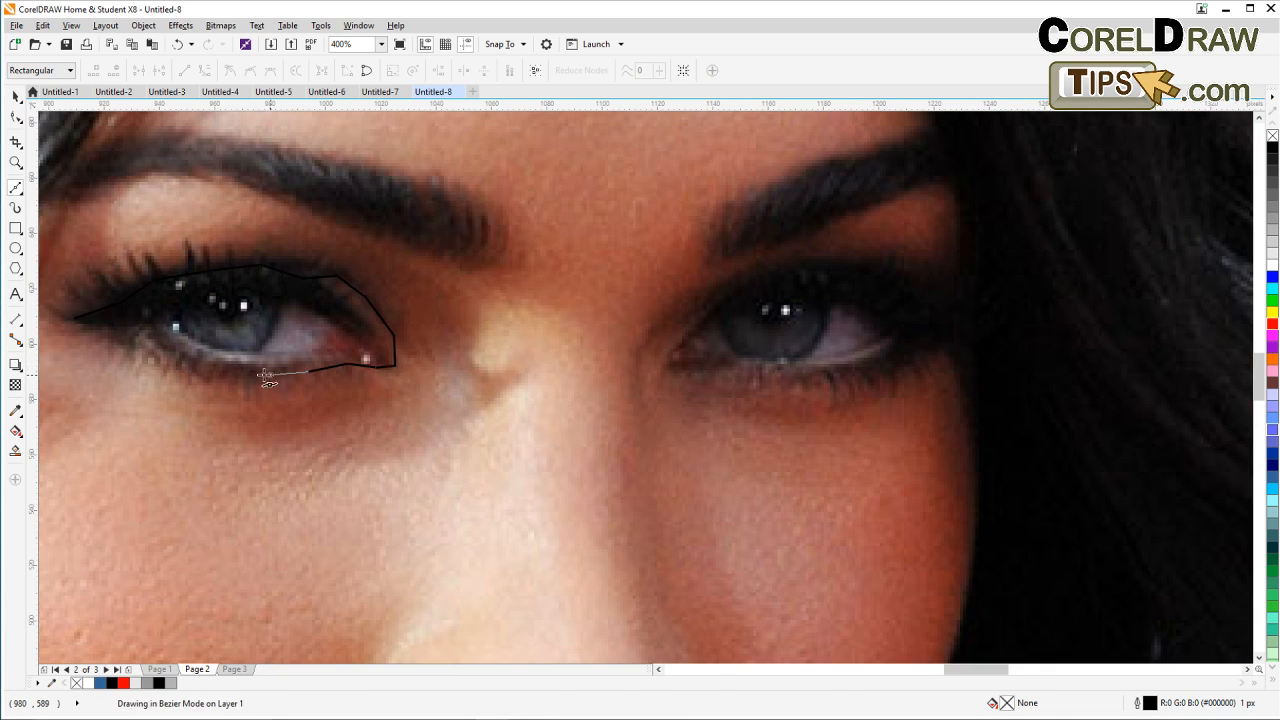
left_click(270, 374)
left_click(233, 367)
left_click(196, 361)
left_click(162, 343)
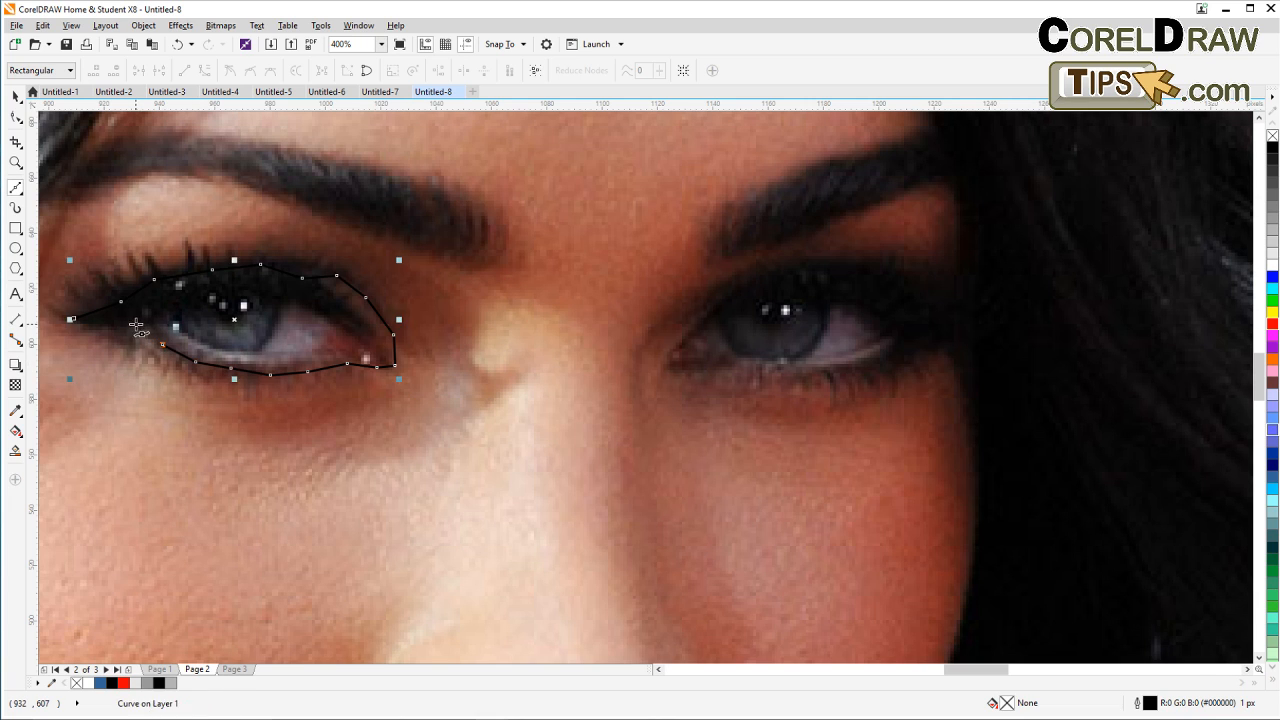
left_click(134, 322)
left_click(106, 320)
left_click(72, 319)
left_click(15, 96)
Step: Start a Bezier outline at the inner corner of the right-hand eye and trace its upper lid to the outer corner
left_click_drag(690, 398, 279, 352)
left_click(15, 188)
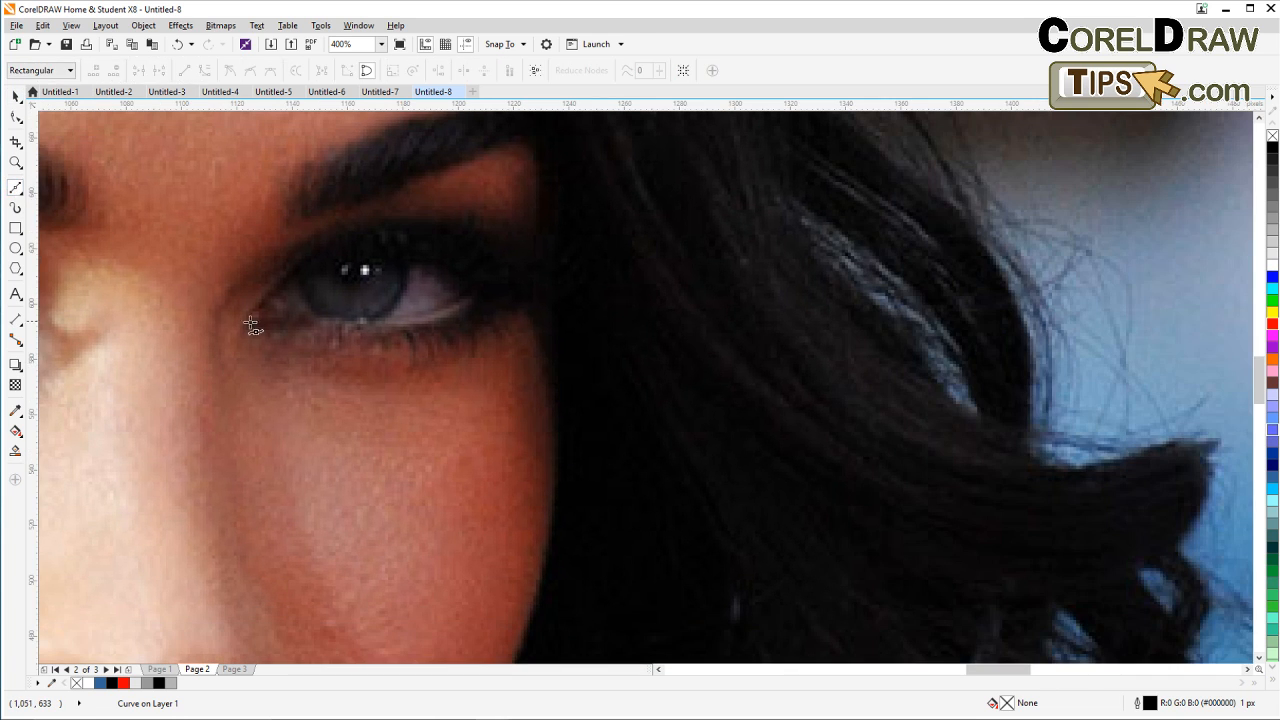
left_click(269, 290)
left_click_drag(316, 251, 332, 242)
left_click(372, 234)
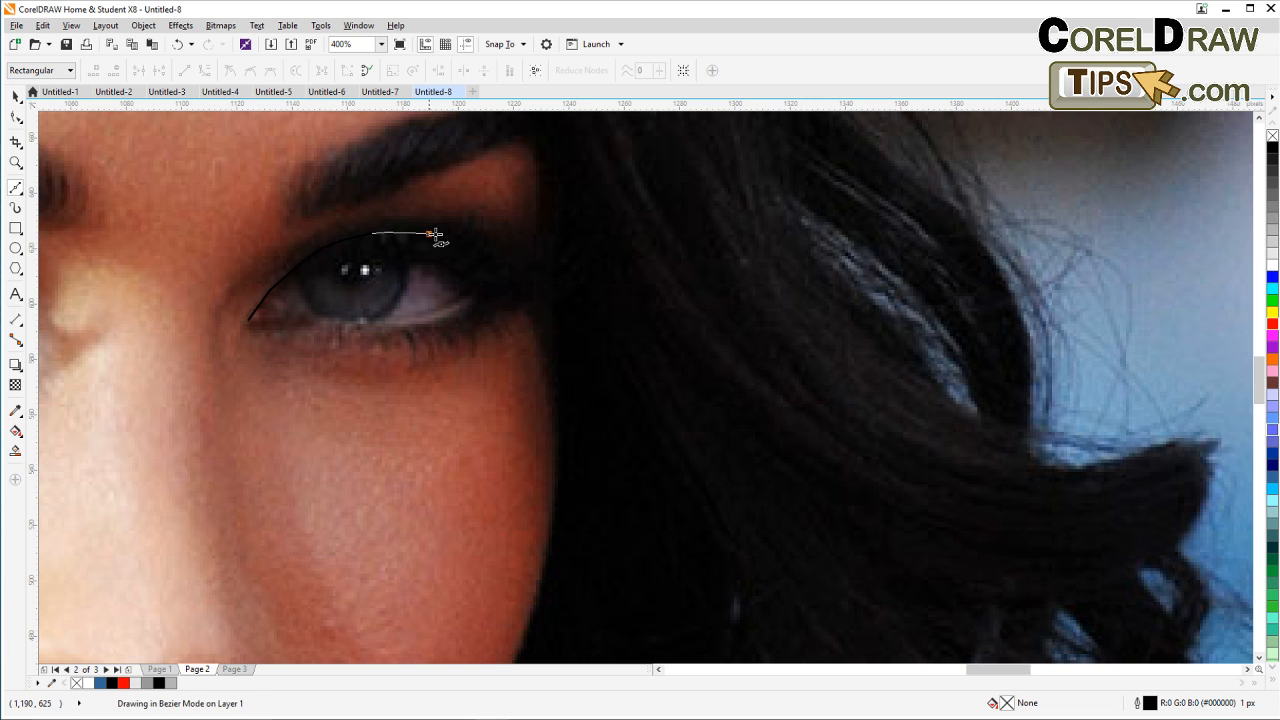
left_click(428, 234)
left_click(476, 244)
left_click(520, 272)
left_click(512, 290)
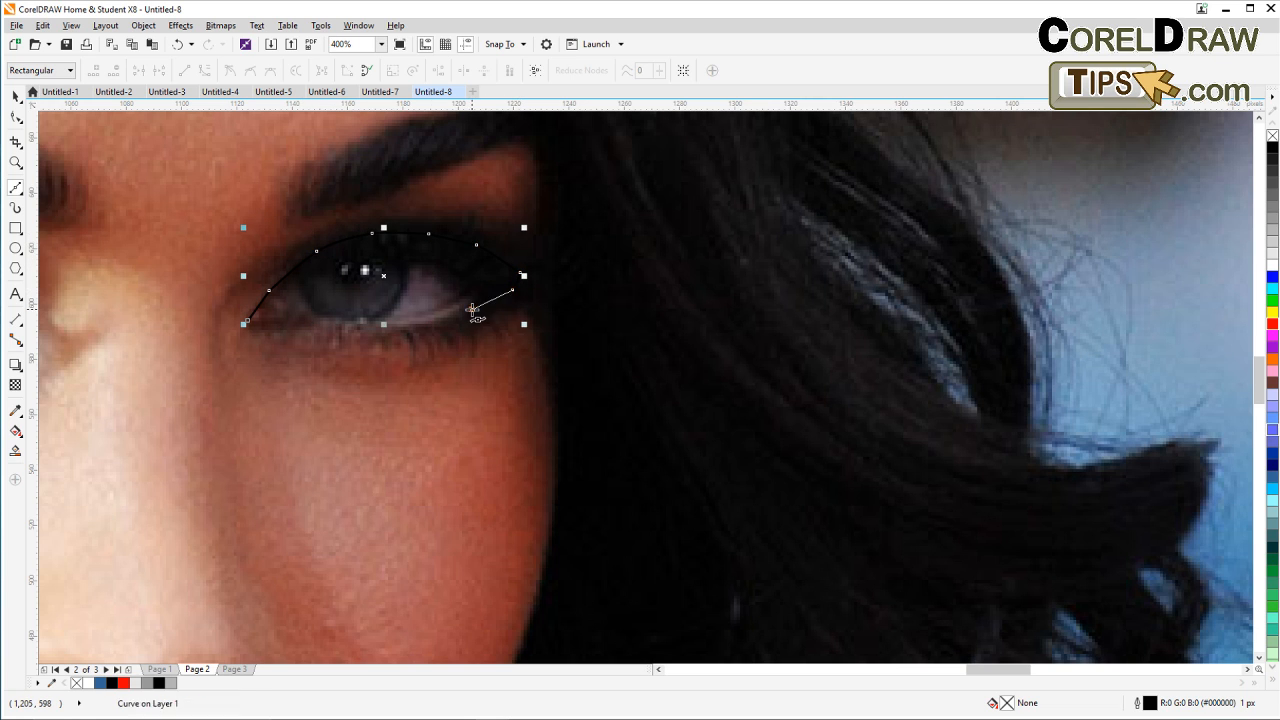
Step: Trace the lower lid back to the starting node, closing the right-hand eye outline at about 99 × 36 px
left_click(472, 309)
left_click(444, 324)
left_click(404, 329)
left_click(360, 329)
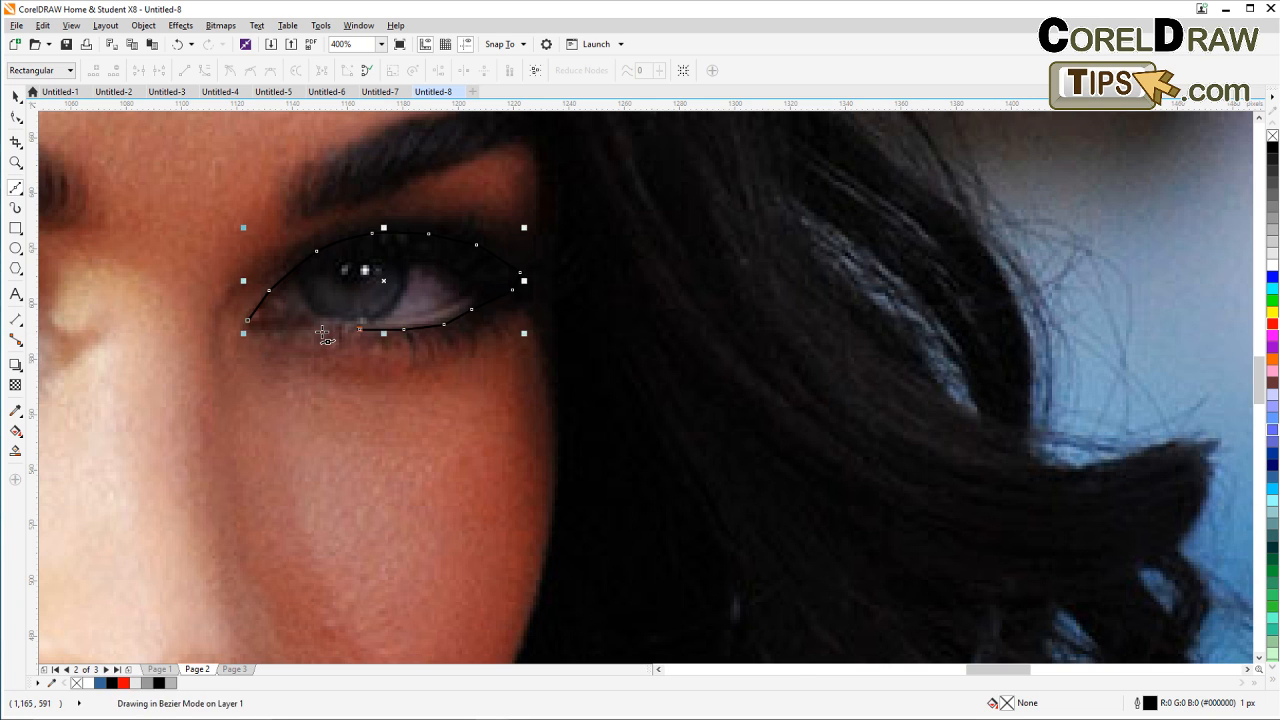
left_click(321, 331)
left_click(281, 327)
left_click(247, 321)
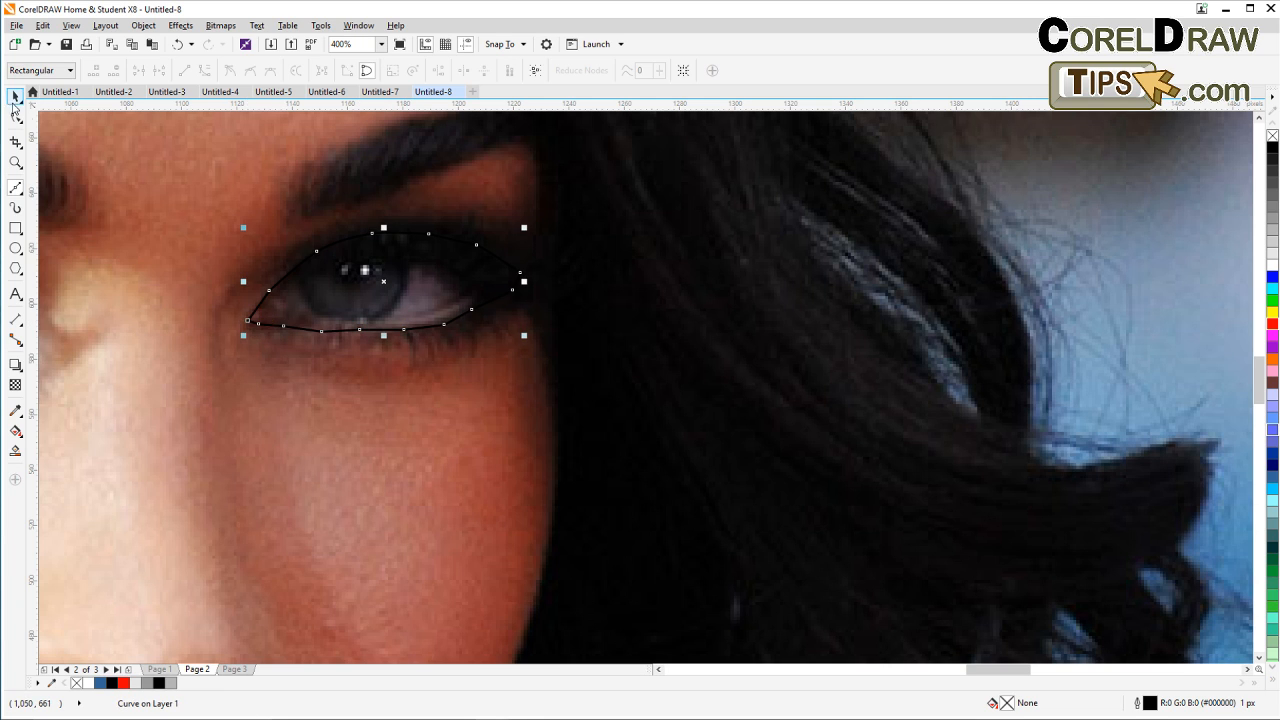
left_click(15, 95)
Step: Start a Bezier curve at the left corner of the mouth and trace the upper lip's edge to its first peak
scroll(320, 297, "down", 1)
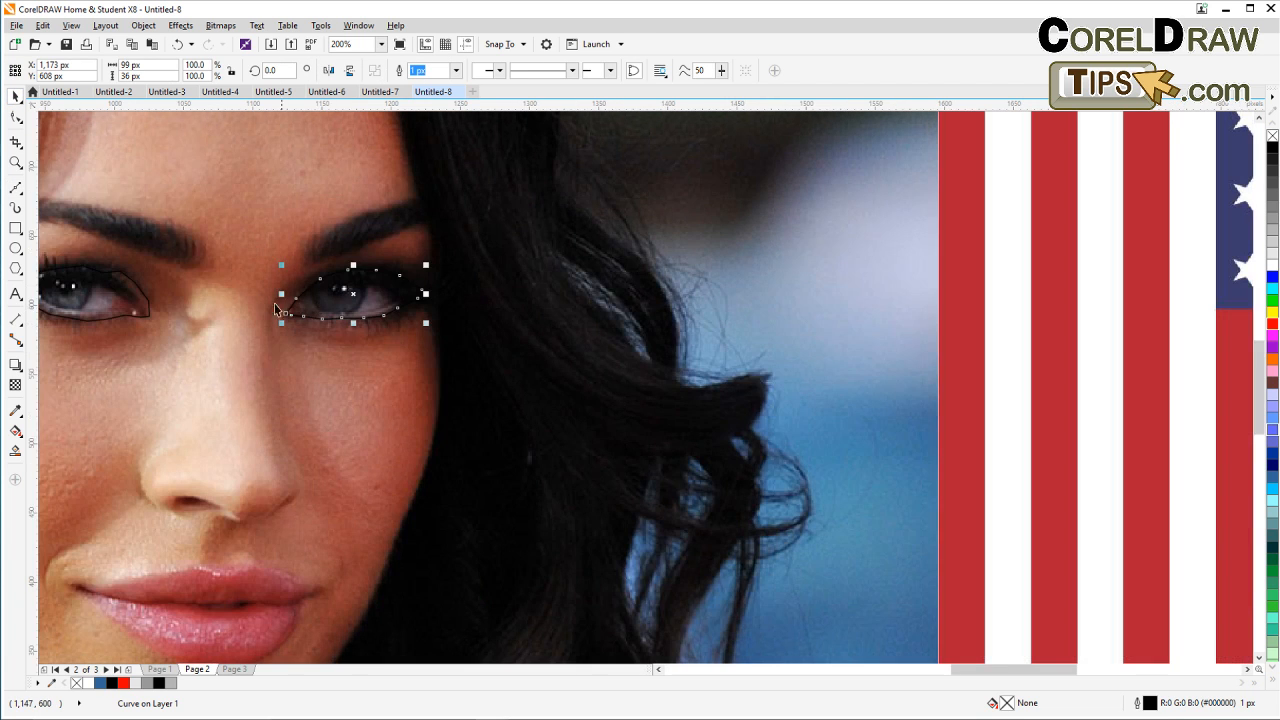
scroll(361, 347, "down", 1)
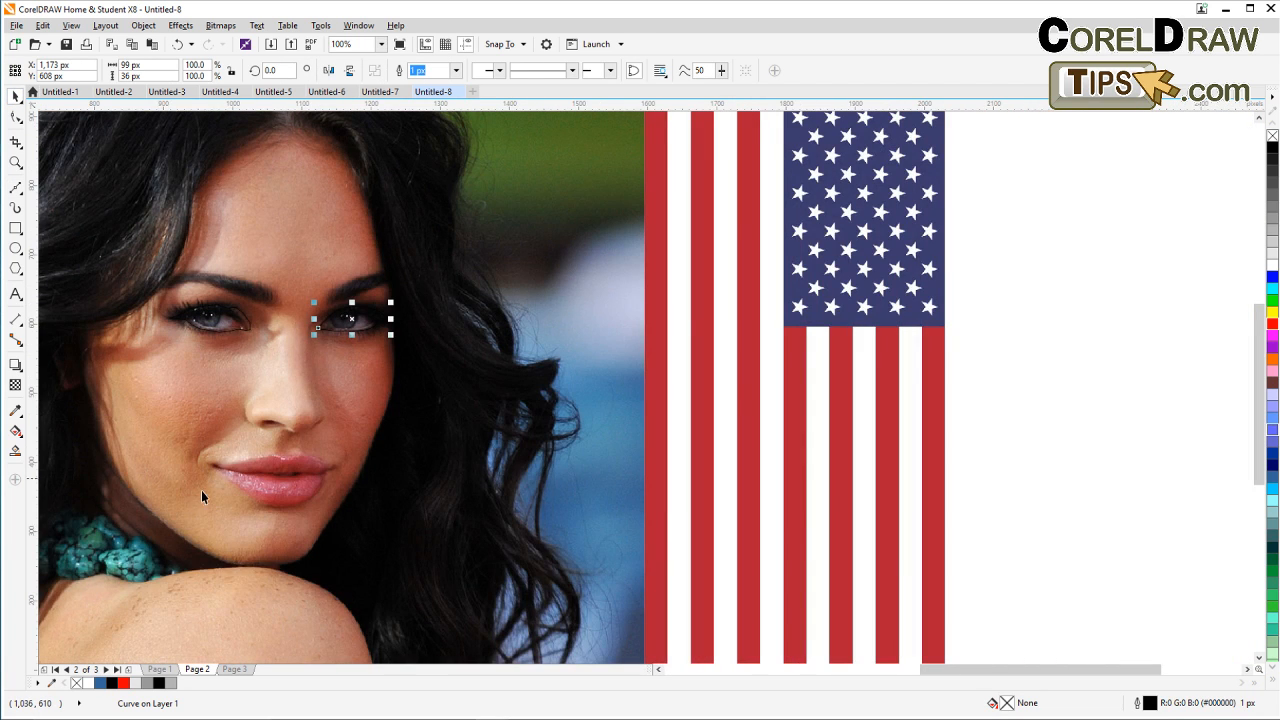
scroll(234, 491, "up", 1)
scroll(249, 486, "up", 1)
left_click_drag(287, 489, 265, 386)
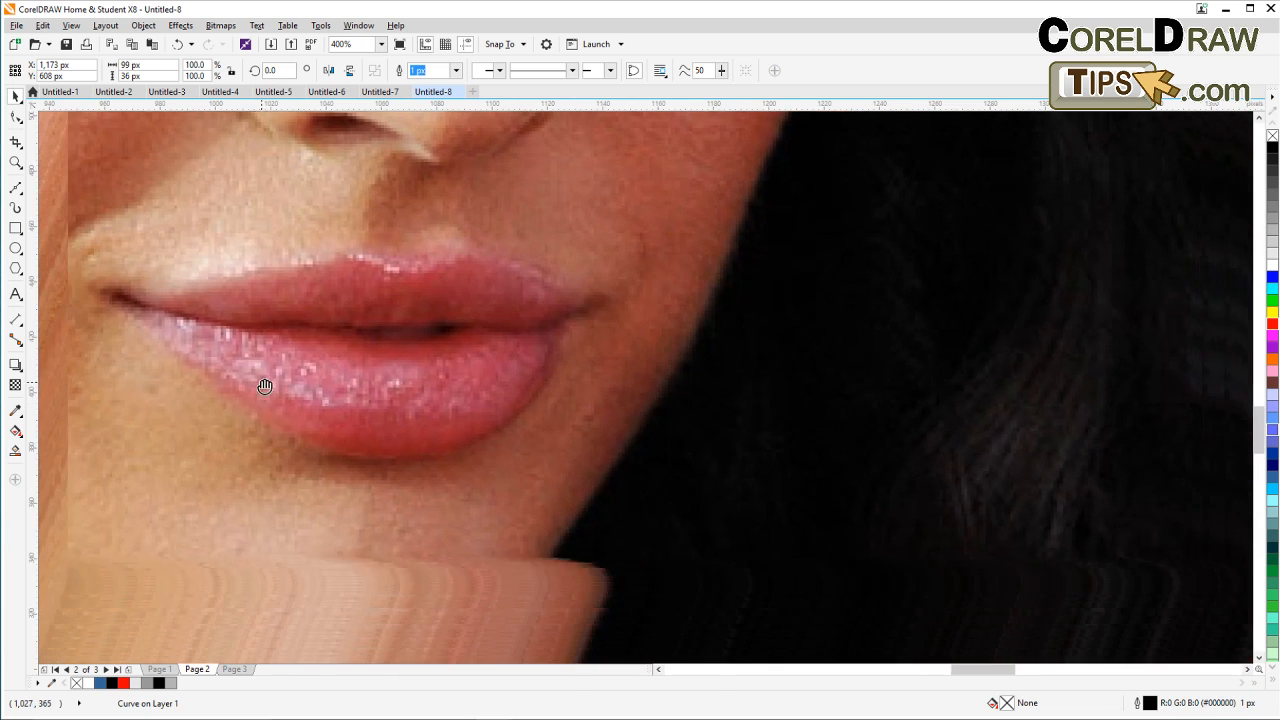
left_click(16, 189)
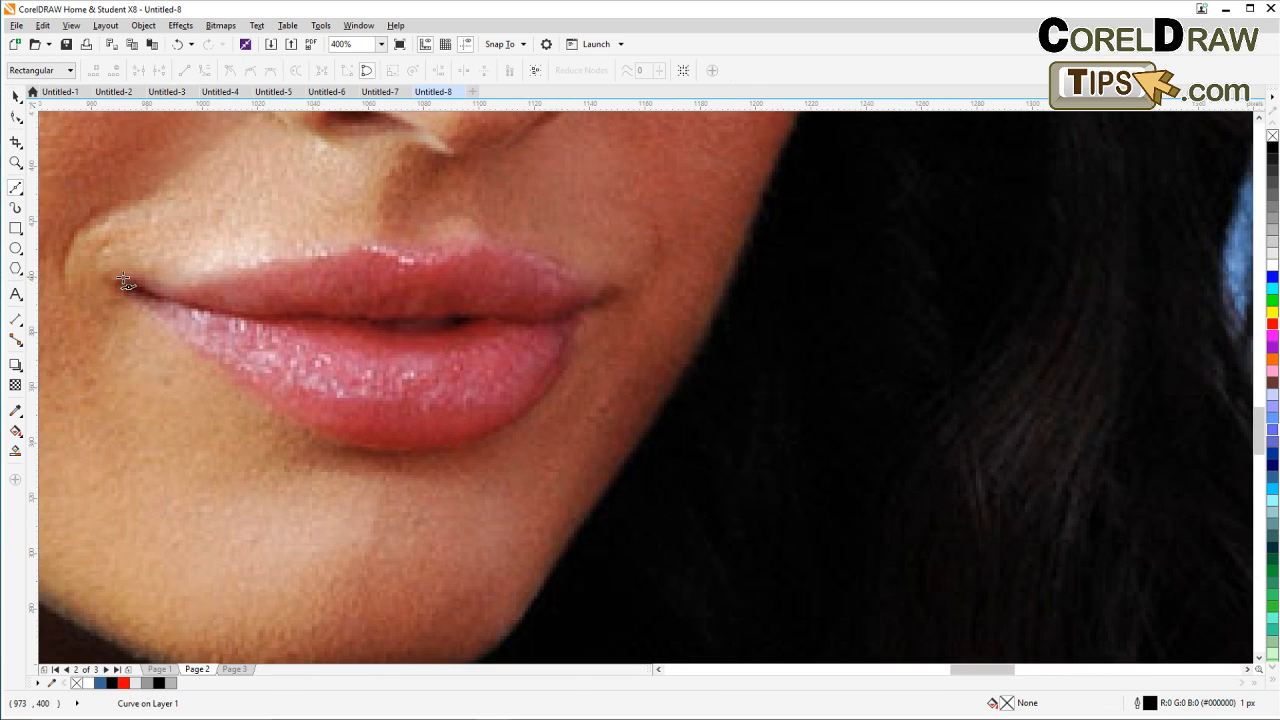
left_click(119, 274)
left_click(156, 287)
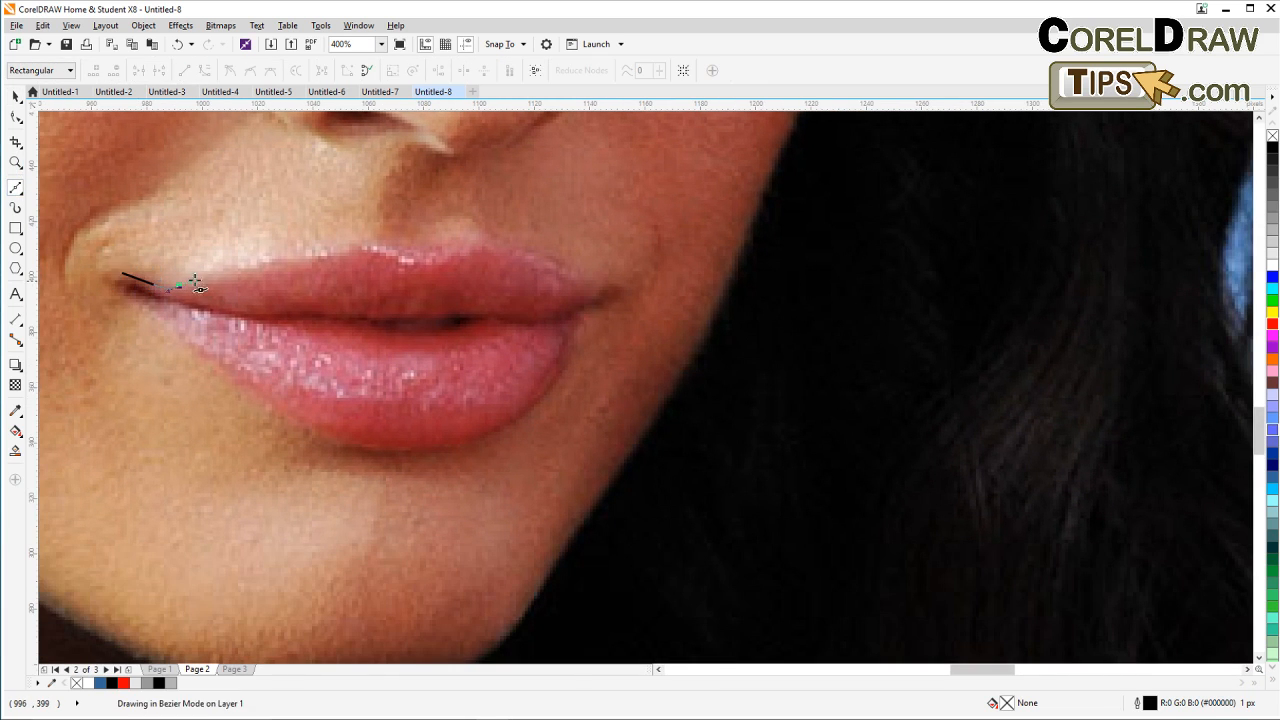
left_click(178, 287)
left_click(229, 271)
left_click(277, 254)
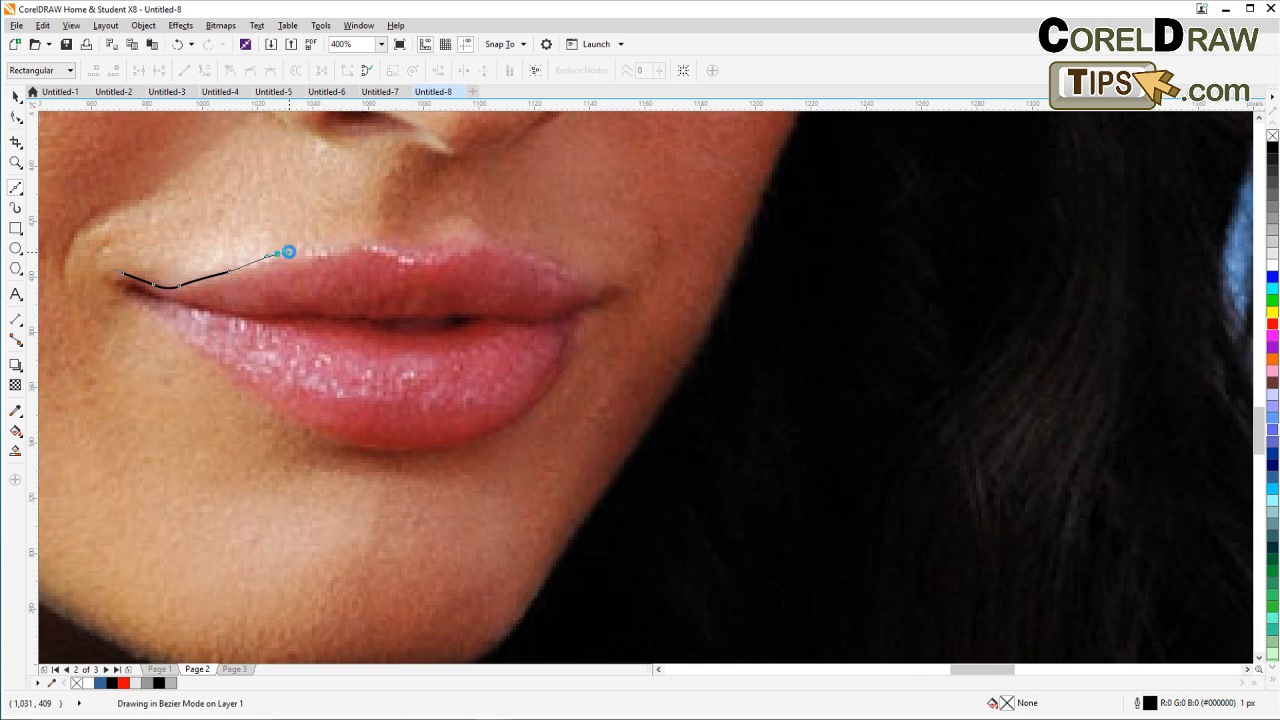
left_click(338, 243)
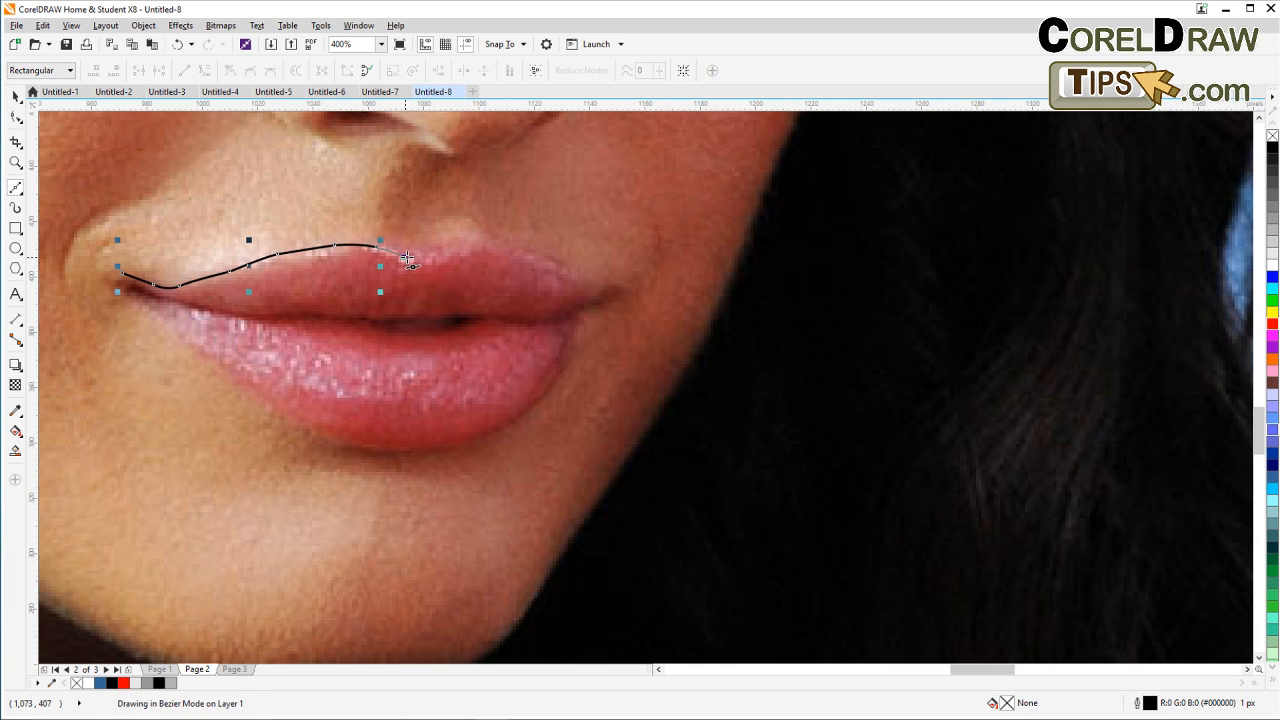
Step: Continue the lip curve through the central dip and over the second peak to the right corner of the mouth
left_click(402, 258)
left_click(441, 251)
left_click_drag(470, 240, 488, 244)
left_click_drag(513, 252, 577, 288)
left_click(596, 292)
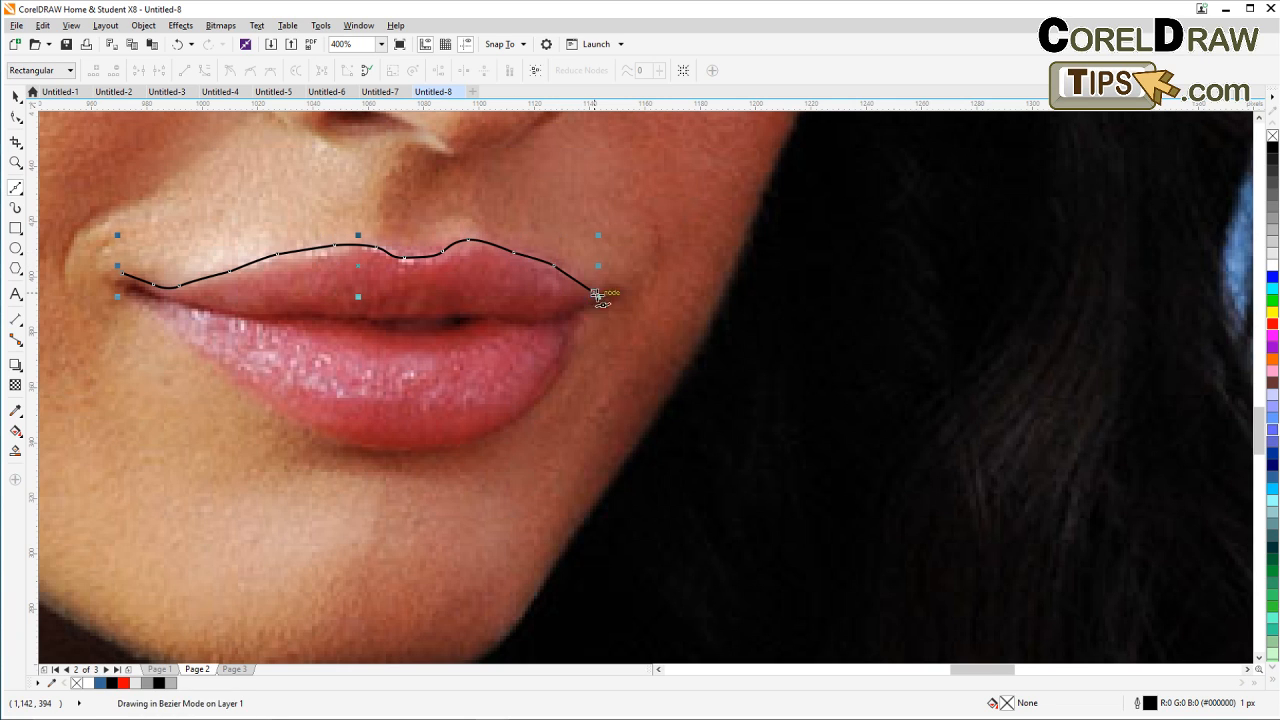
Step: Continue the lip curve from the right corner of the mouth down along the lower lip to its lowest point
left_click(572, 349)
left_click(553, 385)
left_click(516, 418)
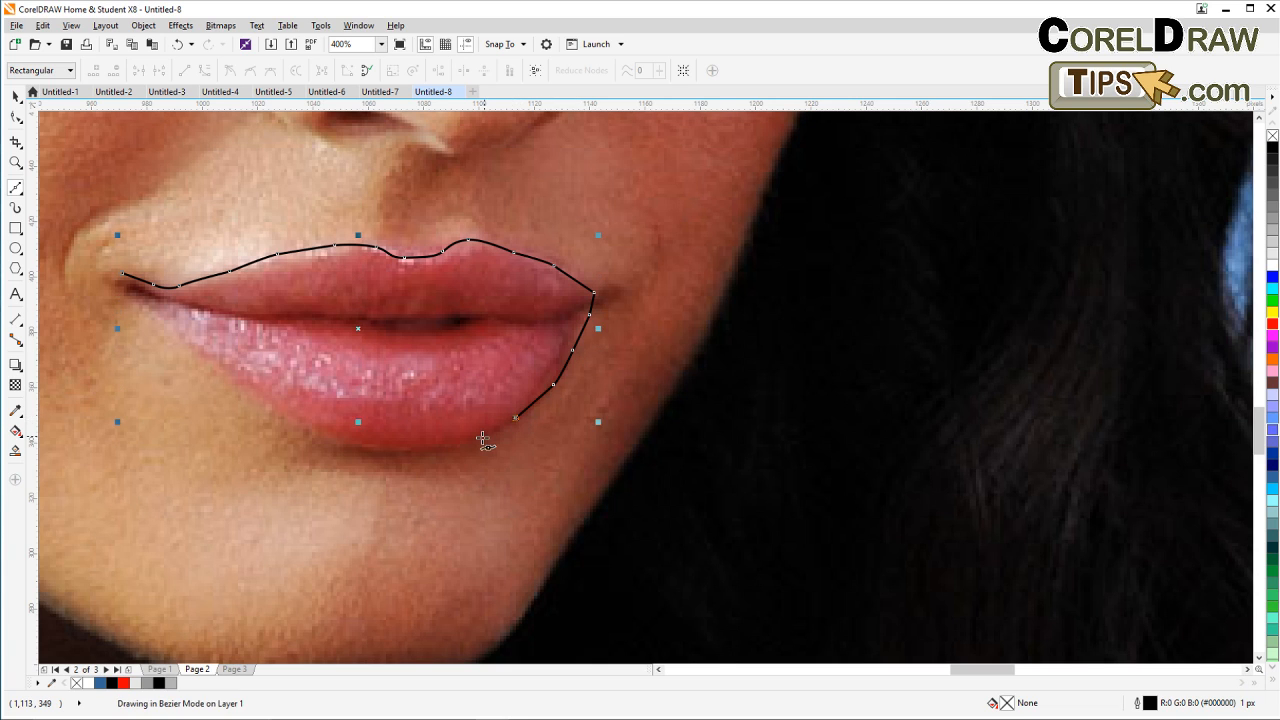
left_click(477, 440)
left_click_drag(410, 450, 403, 451)
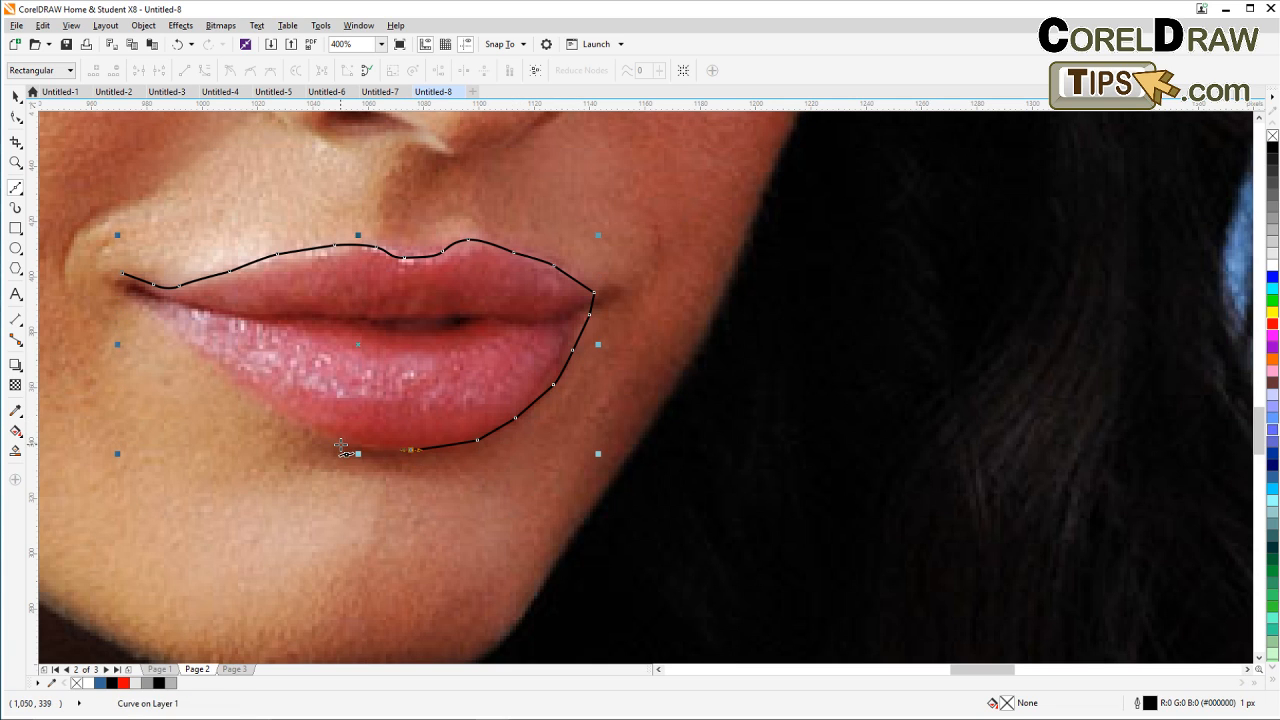
Step: Trace the rest of the lower lip back to the left corner of the mouth, closing the lip outline at about 172 × 76 px
left_click(341, 445)
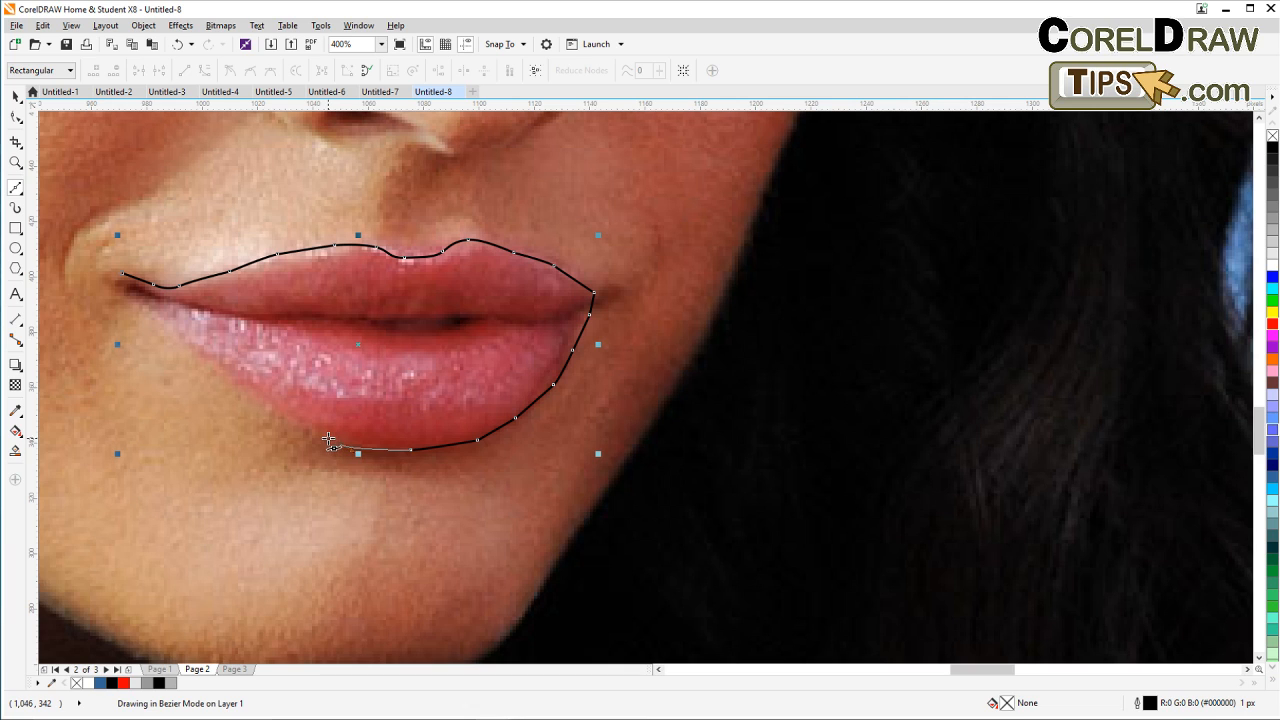
left_click(283, 407)
left_click(234, 374)
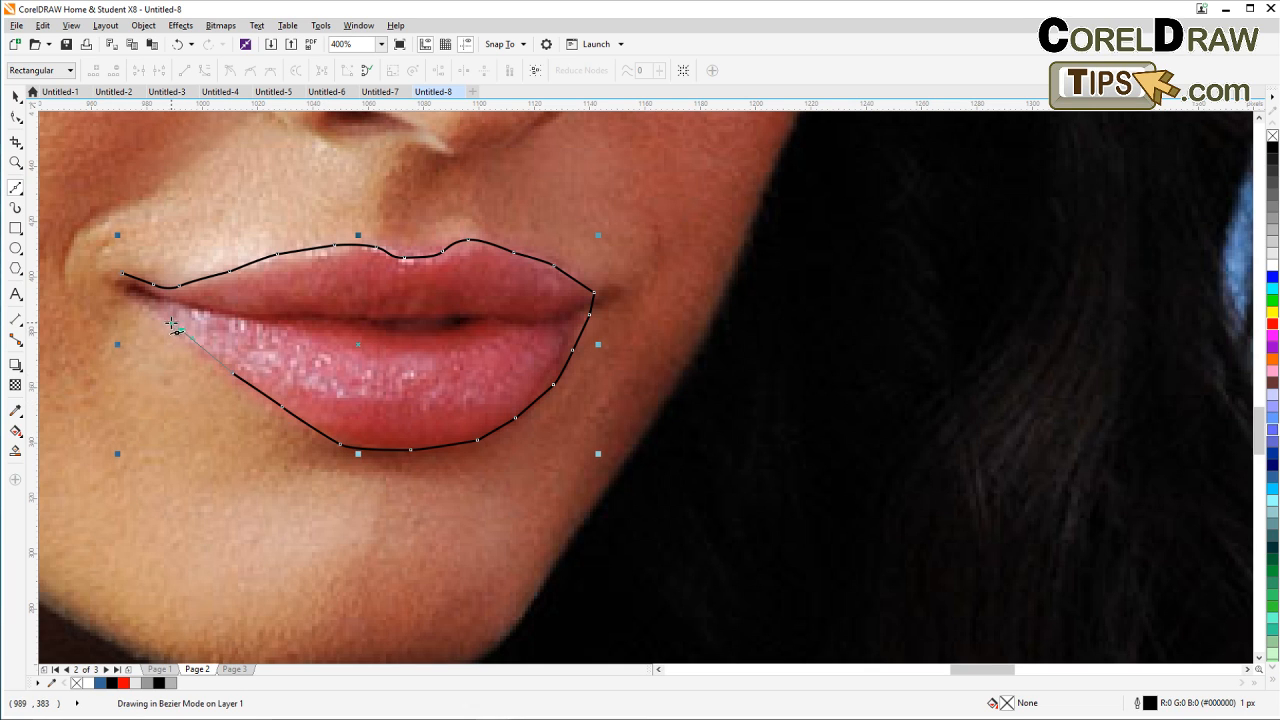
left_click_drag(171, 323, 117, 287)
left_click(120, 282)
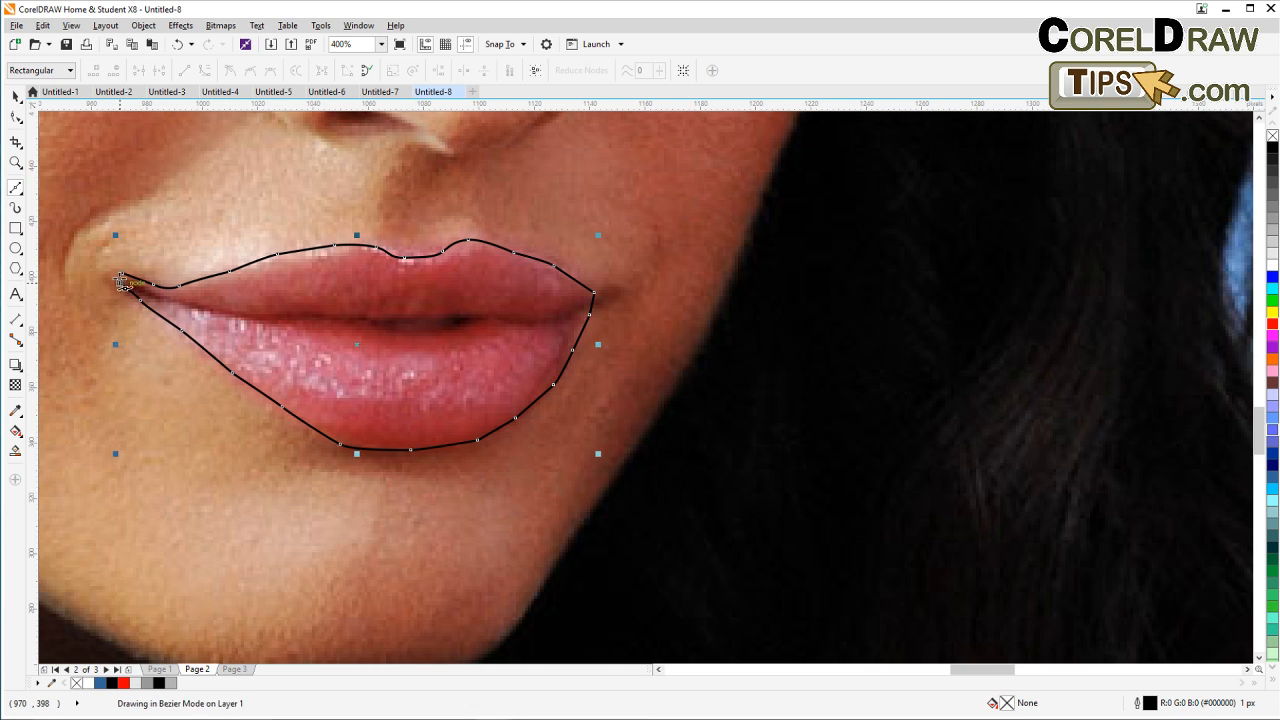
scroll(150, 295, "down", 5)
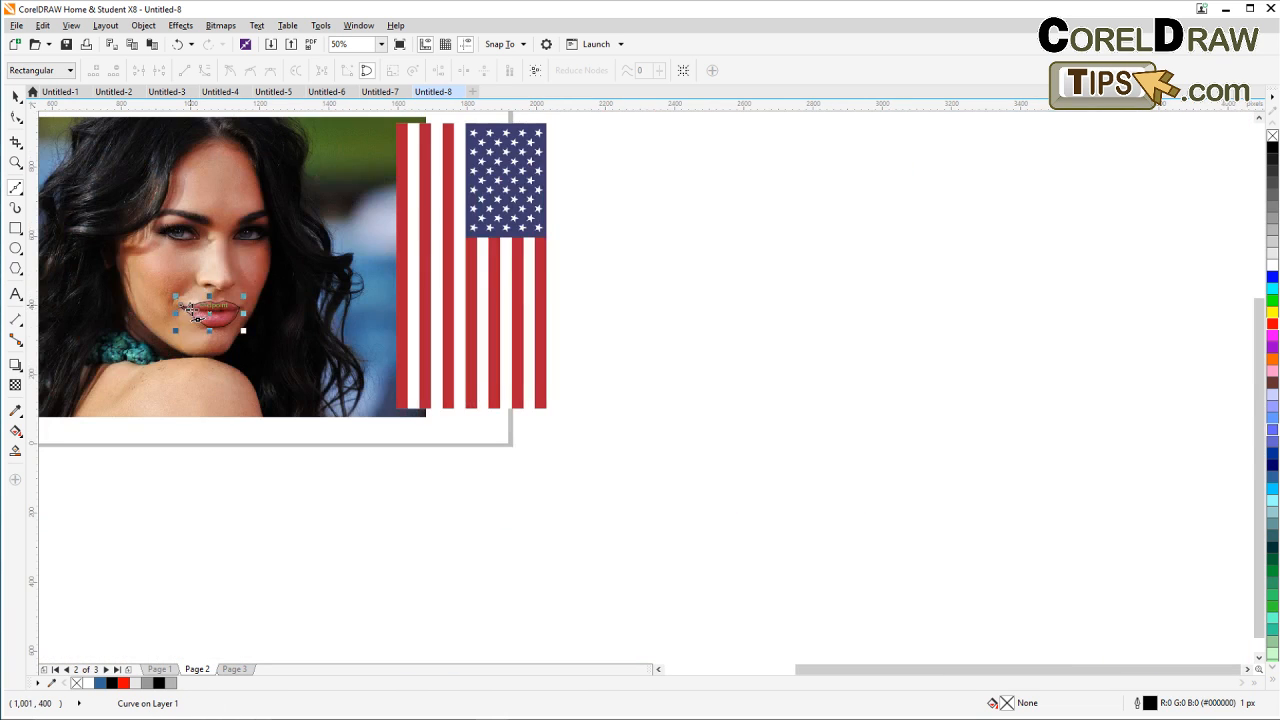
left_click(15, 95)
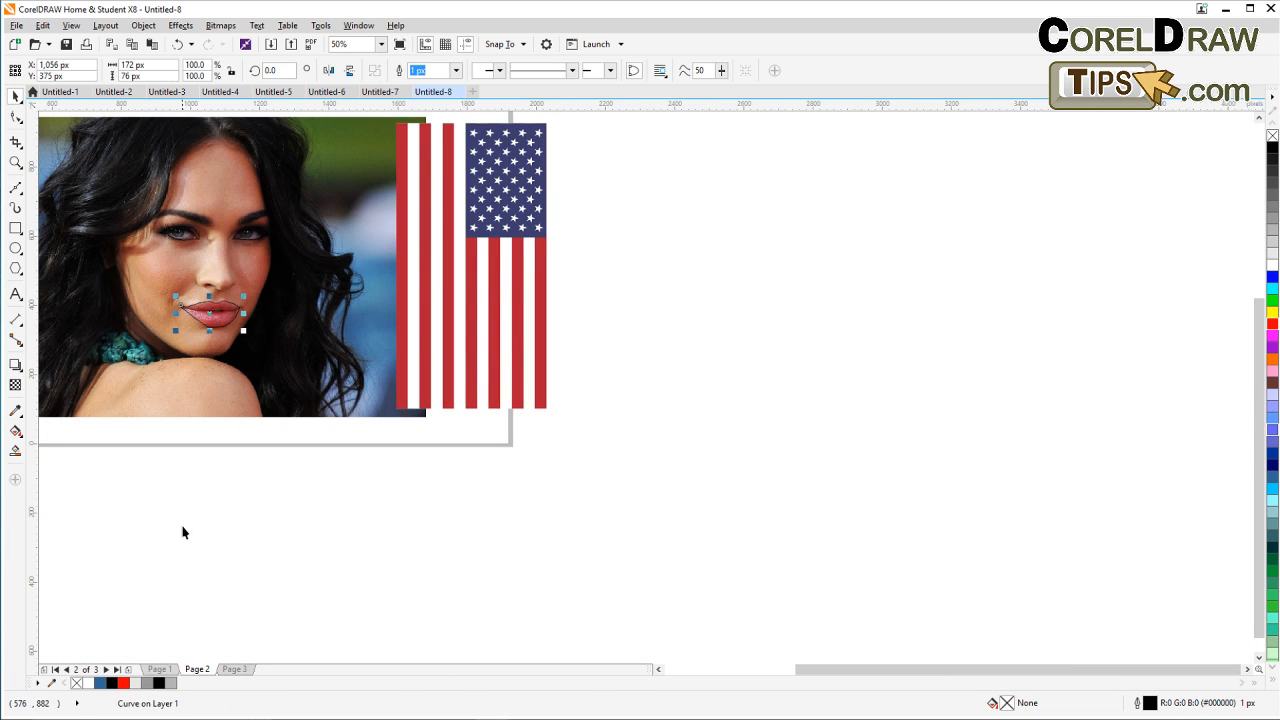
left_click(188, 532)
Step: Shrink the lip outline vertically from its upper edge to a height of 74 px
left_click_drag(229, 292, 442, 359)
scroll(442, 359, "up", 1)
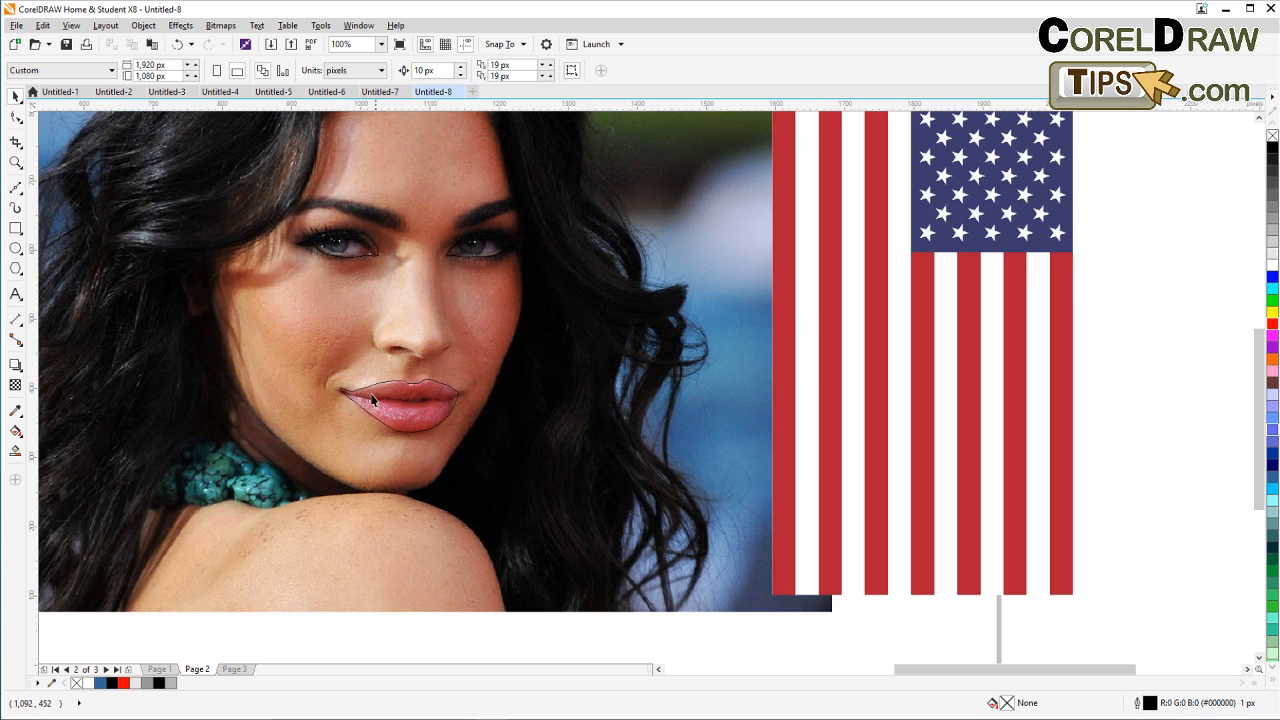
scroll(396, 395, "up", 1)
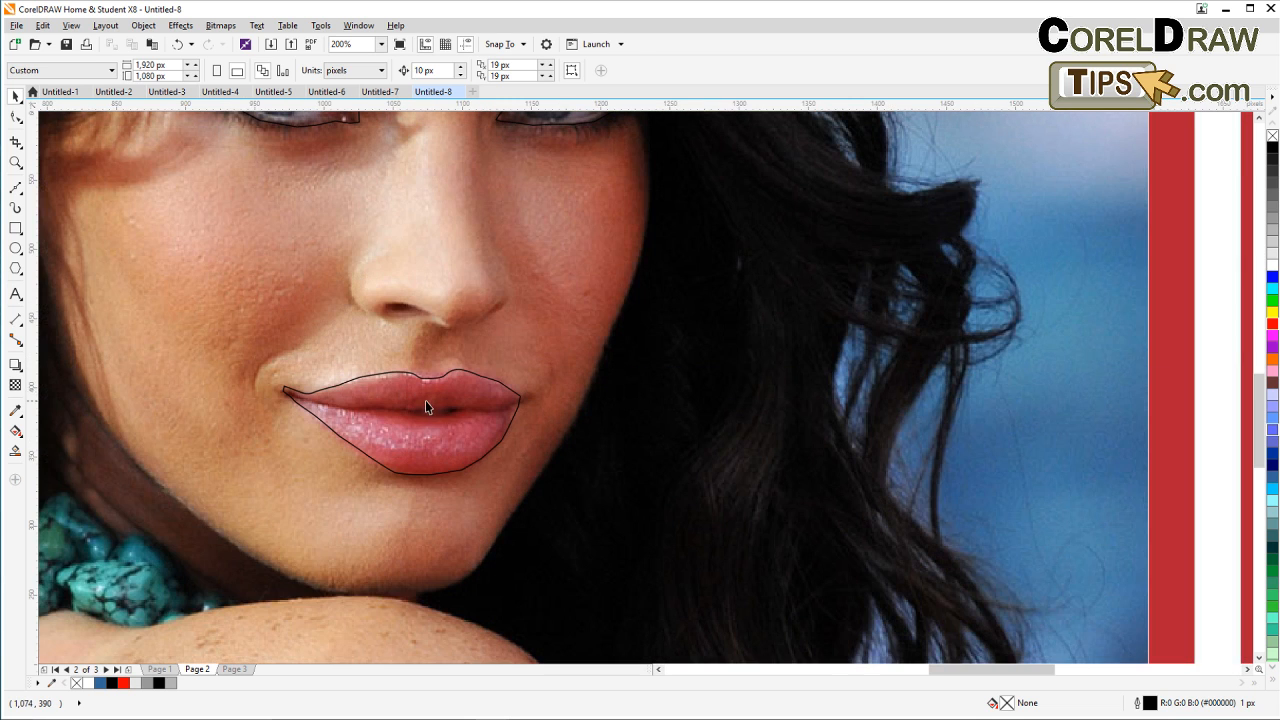
left_click(422, 379)
left_click_drag(402, 366, 402, 369)
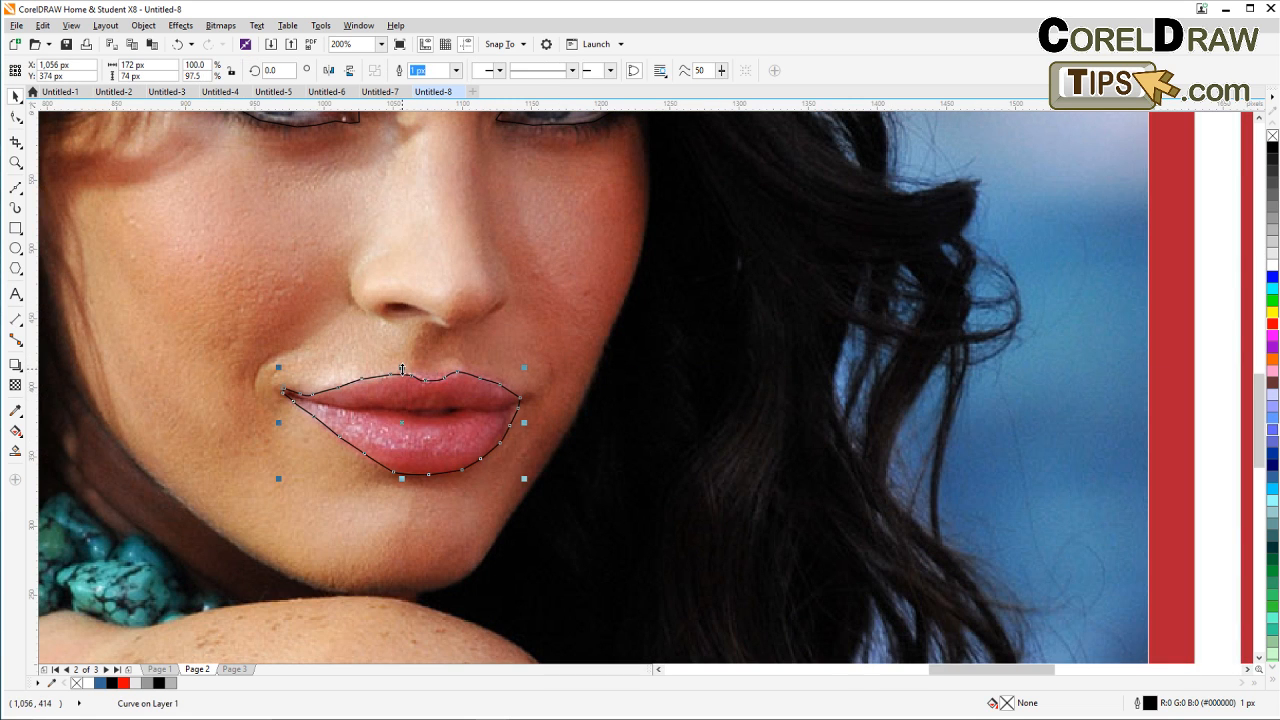
scroll(404, 377, "down", 1)
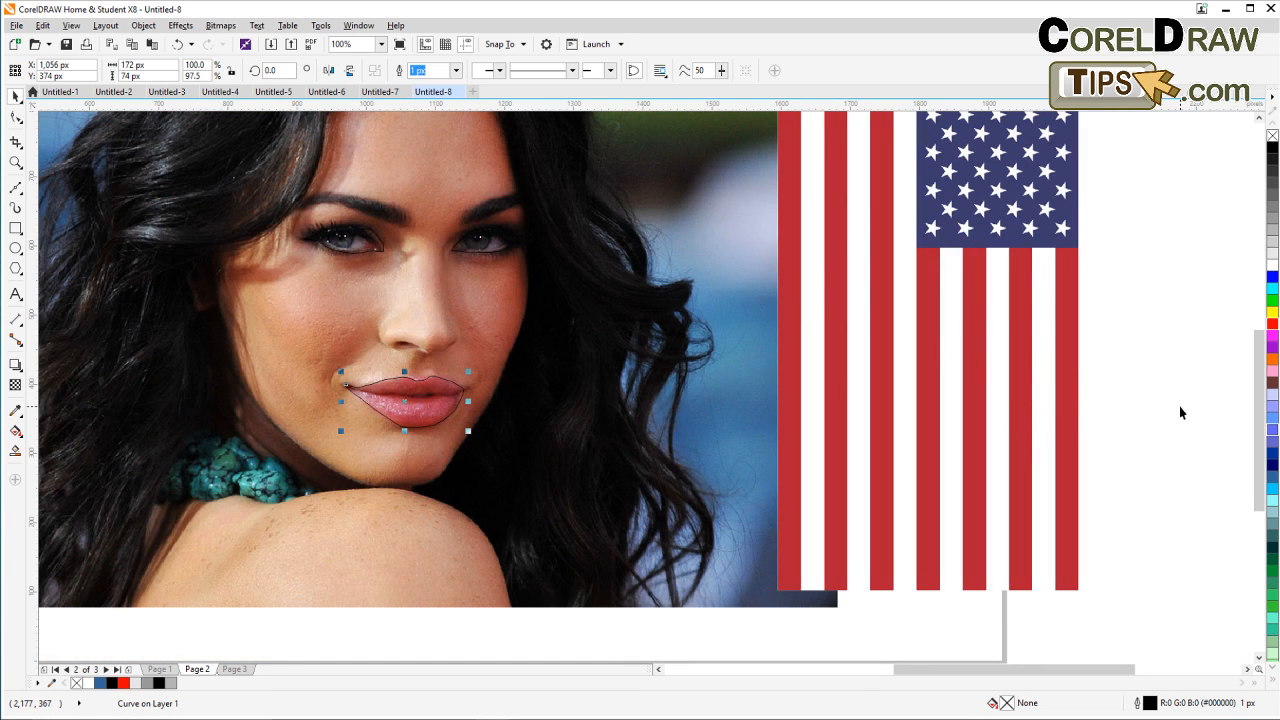
key("Escape")
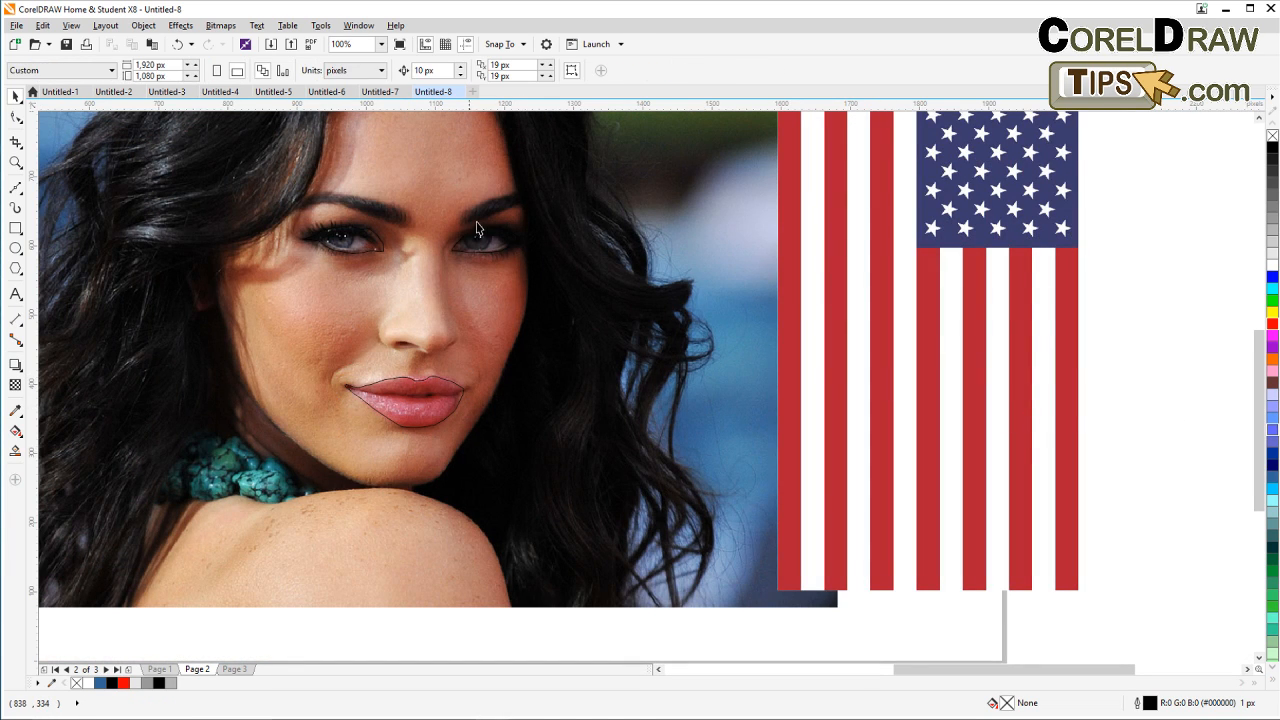
Step: Start a Bezier face outline at the left temple and trace the hairline up and across the forehead
scroll(476, 229, "up", 2)
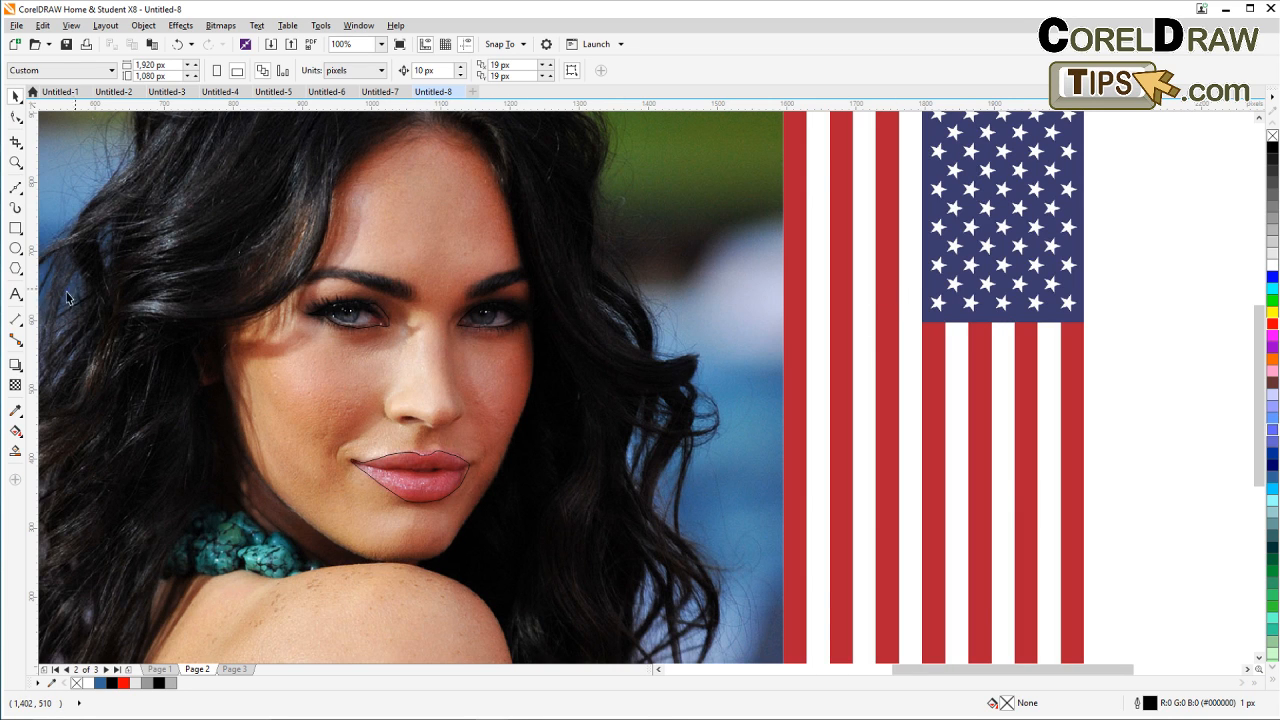
left_click(15, 187)
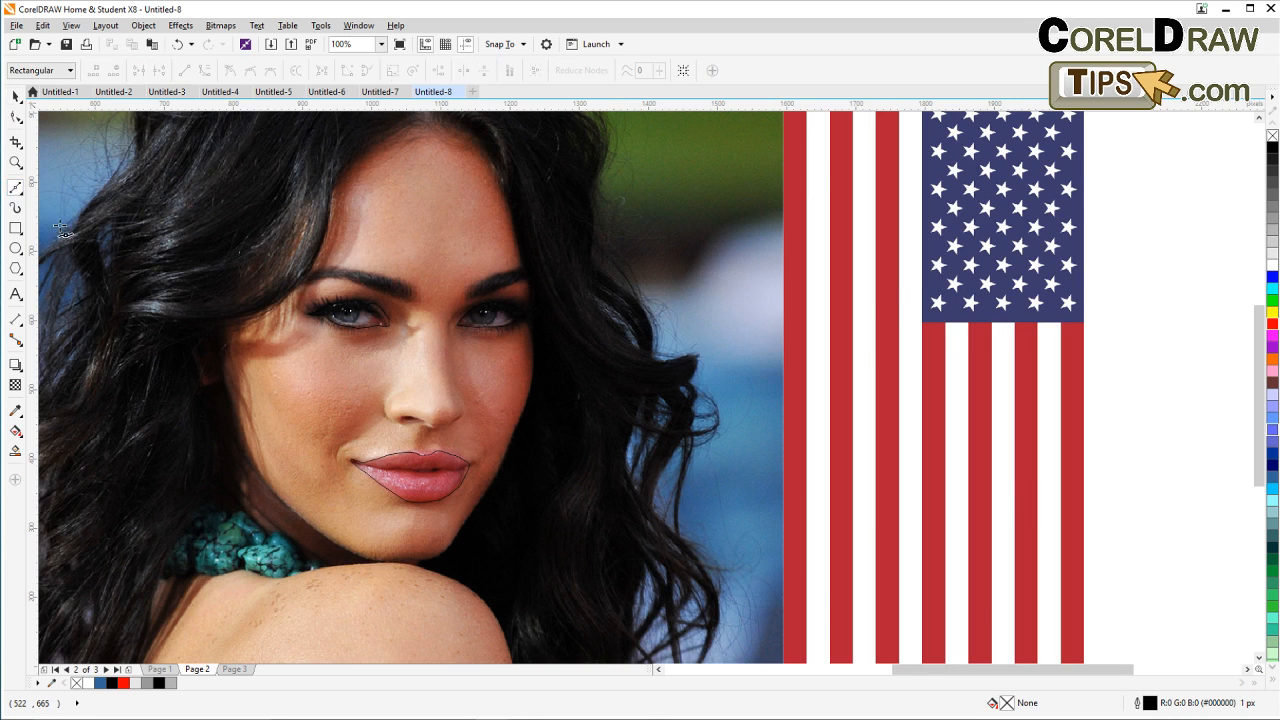
left_click(230, 318)
left_click(292, 286)
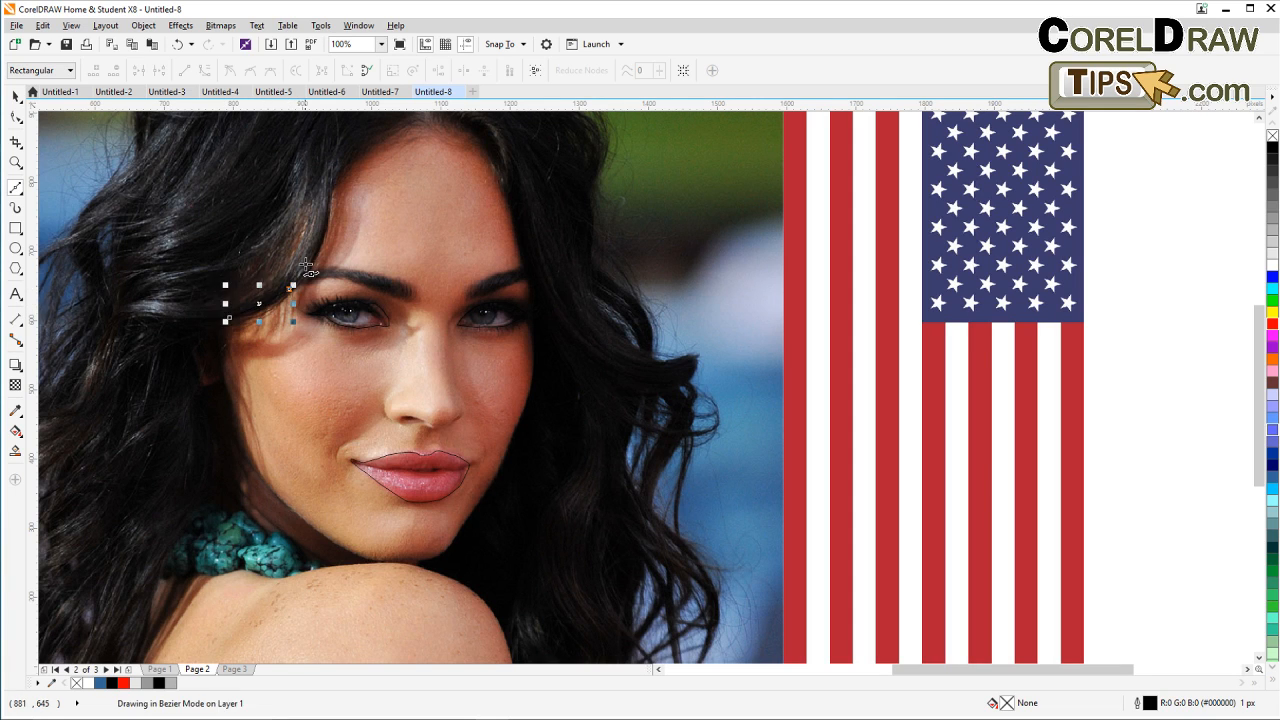
left_click(305, 264)
left_click(340, 172)
left_click(356, 146)
left_click(391, 125)
left_click(427, 119)
left_click(460, 122)
left_click(485, 145)
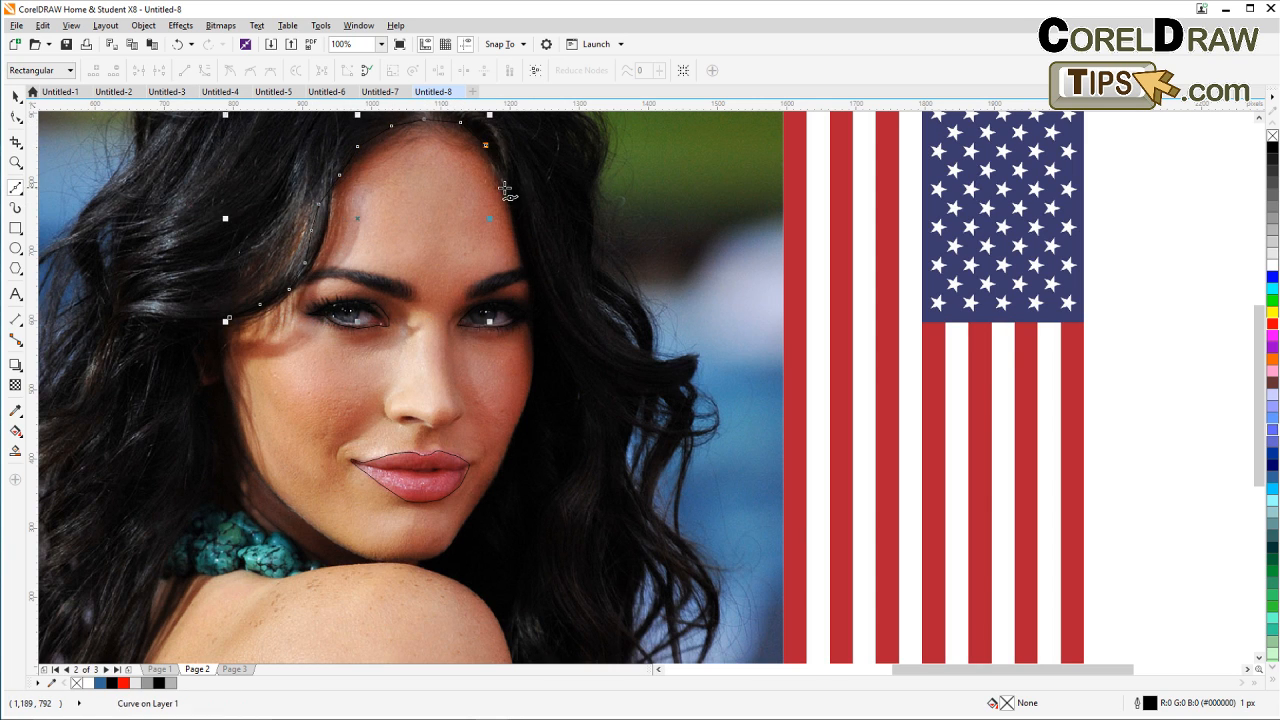
Step: Continue the face outline down the right side of the forehead, past the eye and along the cheek
left_click(504, 187)
left_click(518, 228)
left_click(527, 263)
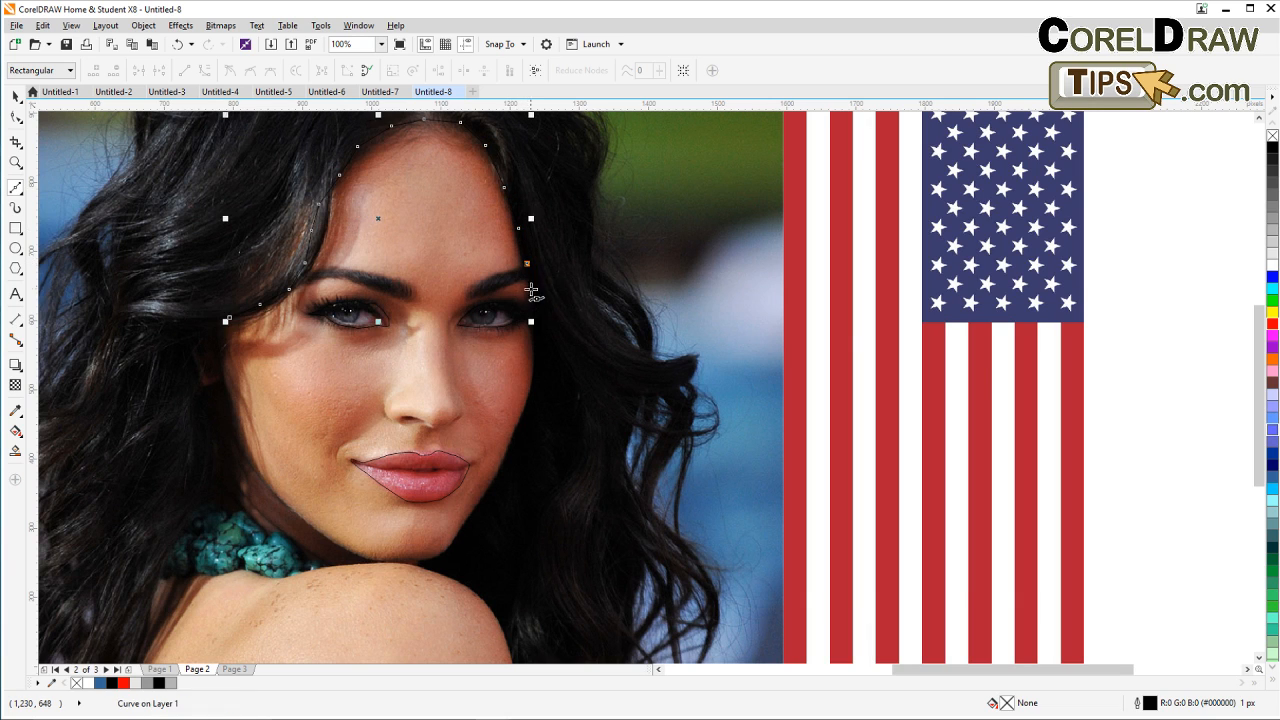
left_click(531, 290)
left_click(524, 315)
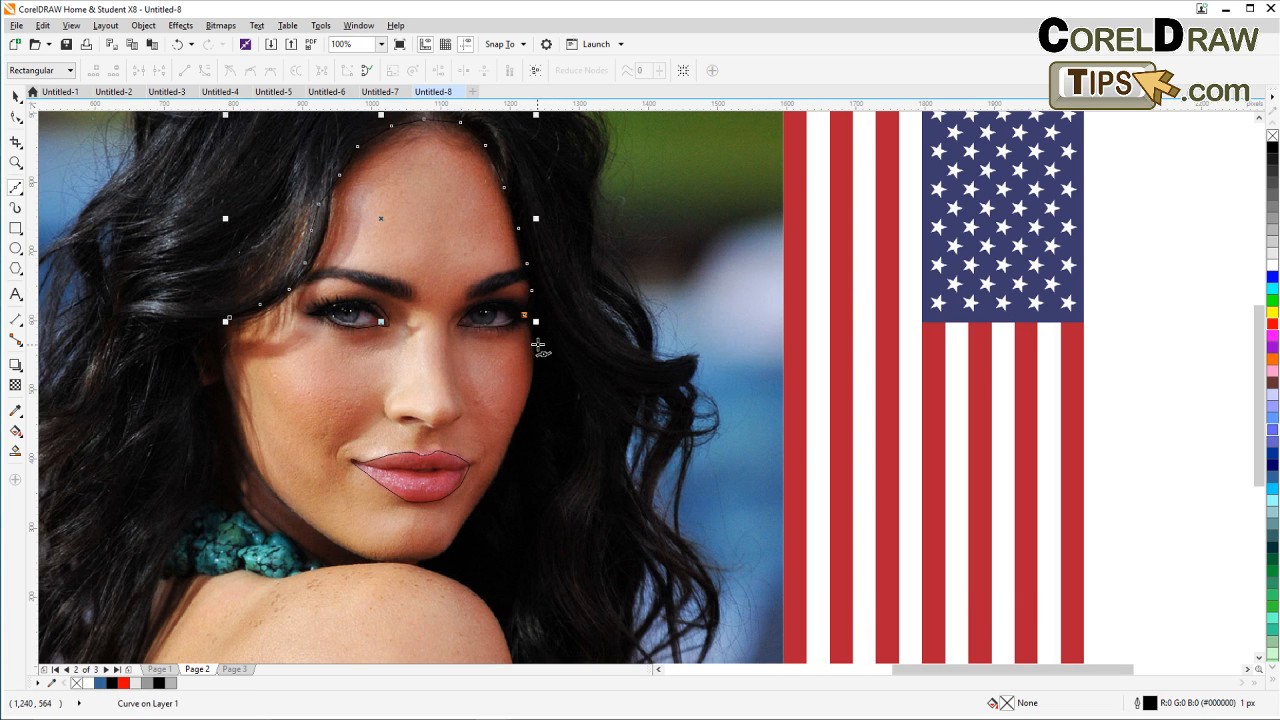
left_click(535, 342)
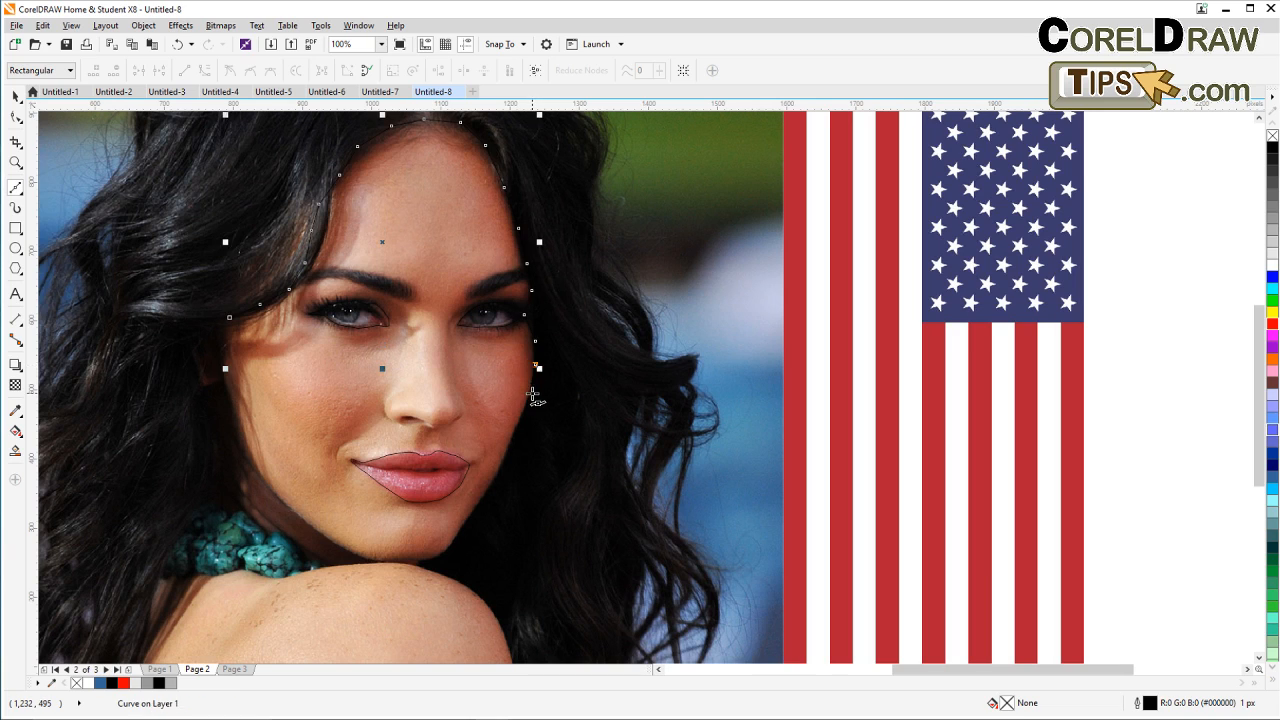
left_click(532, 393)
left_click(521, 420)
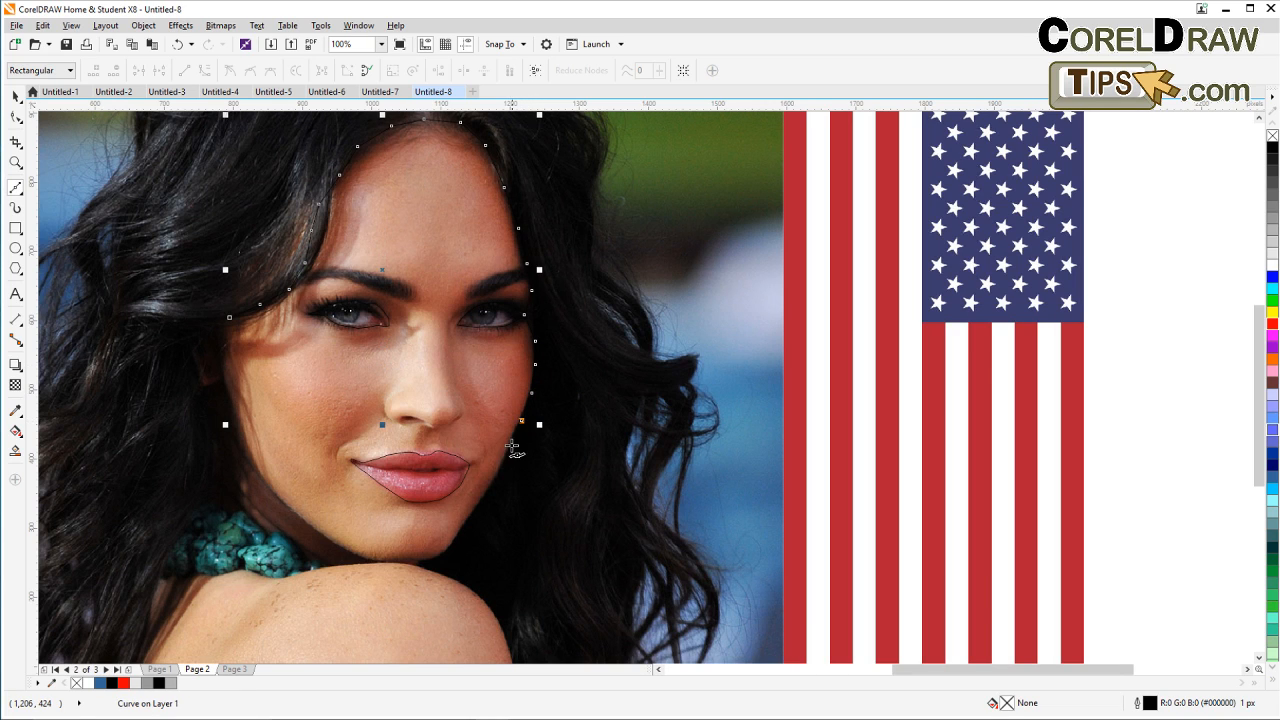
Step: Continue the face outline from the right cheek along the jaw to the underside of the chin
left_click(511, 446)
left_click(501, 472)
left_click(487, 499)
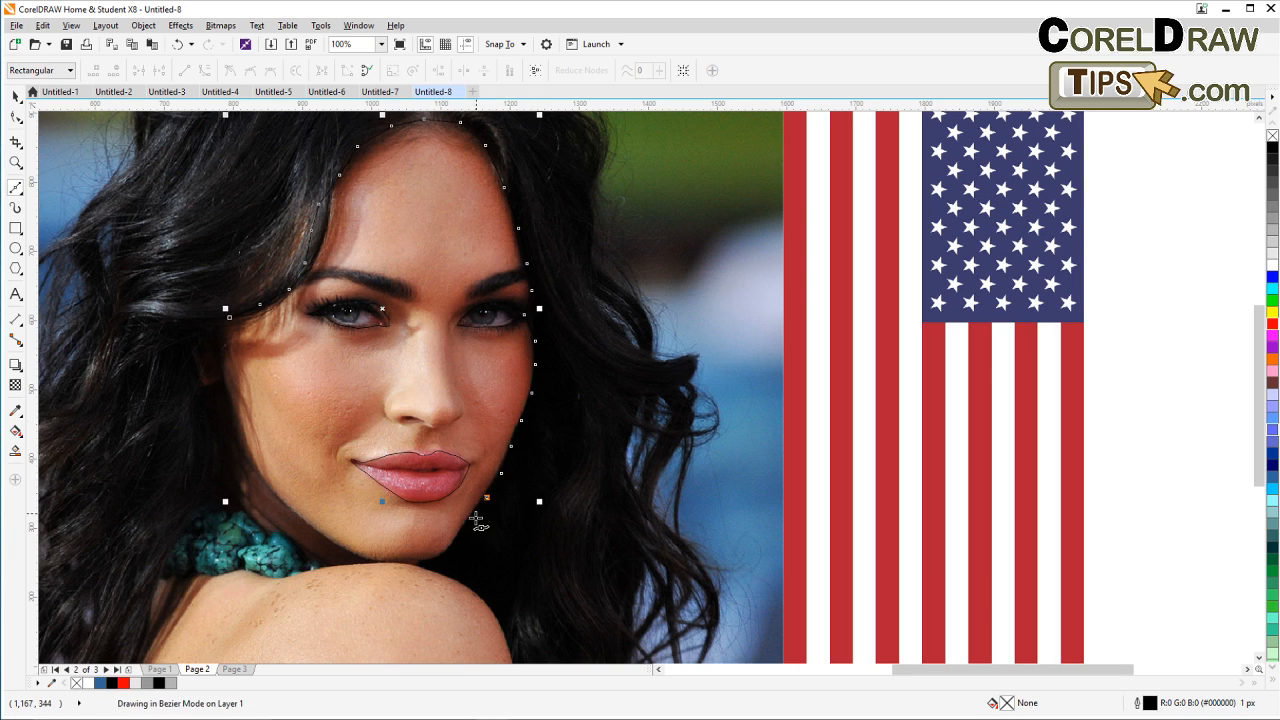
left_click(470, 523)
left_click(454, 544)
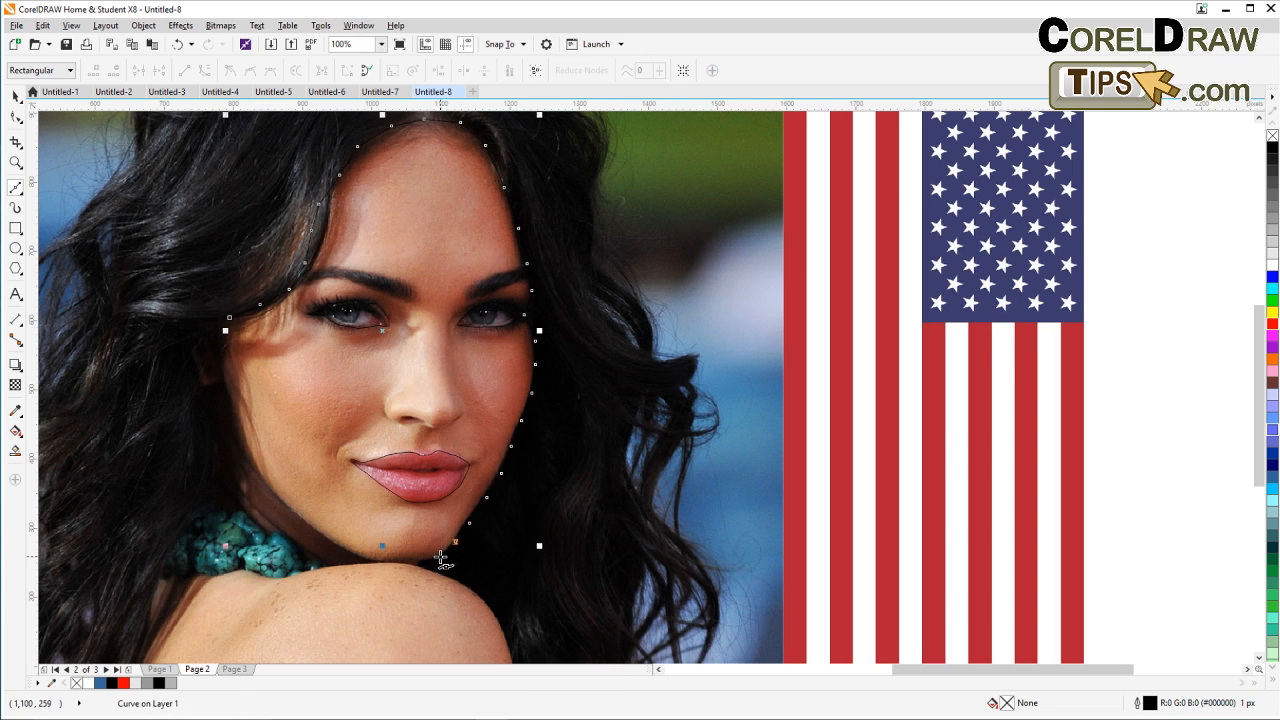
left_click(439, 556)
left_click(420, 565)
Step: Trace the underside of the chin and the left jawline above the necklace with further curve nodes
scroll(407, 565, "up", 2)
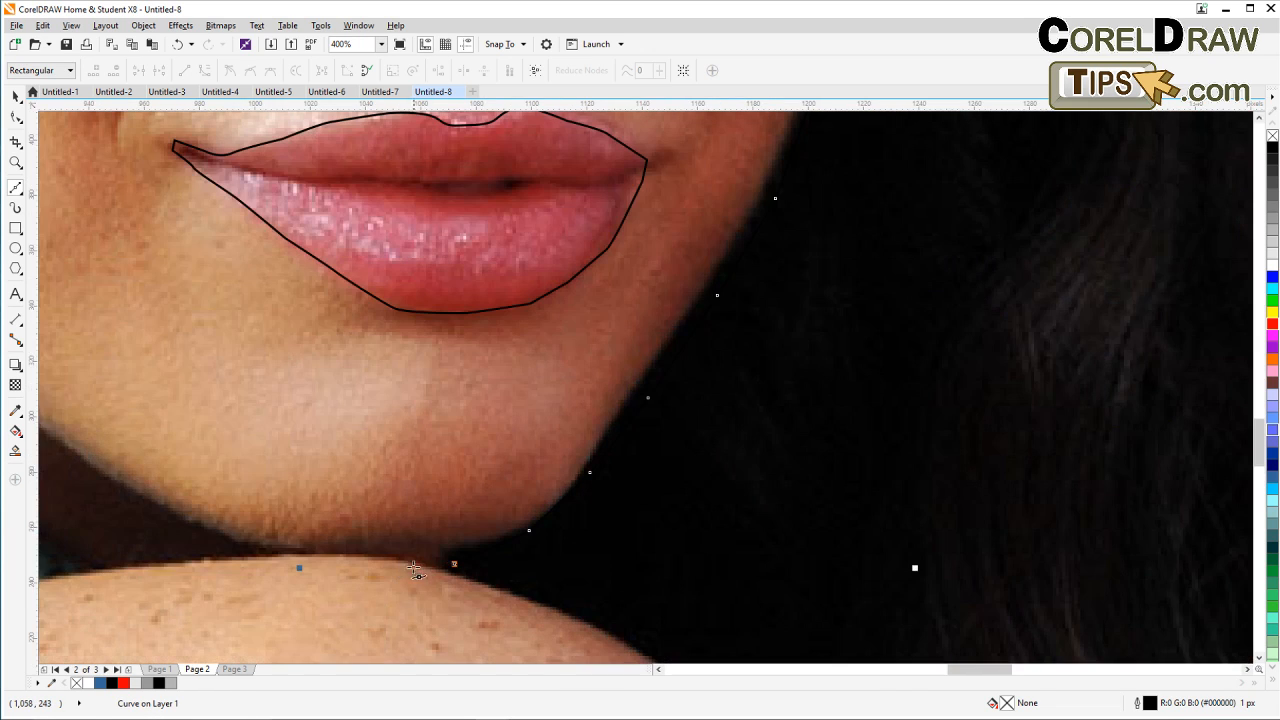
left_click(406, 554)
left_click(333, 551)
left_click(261, 548)
left_click(208, 529)
left_click_drag(178, 470, 588, 488)
left_click(474, 465)
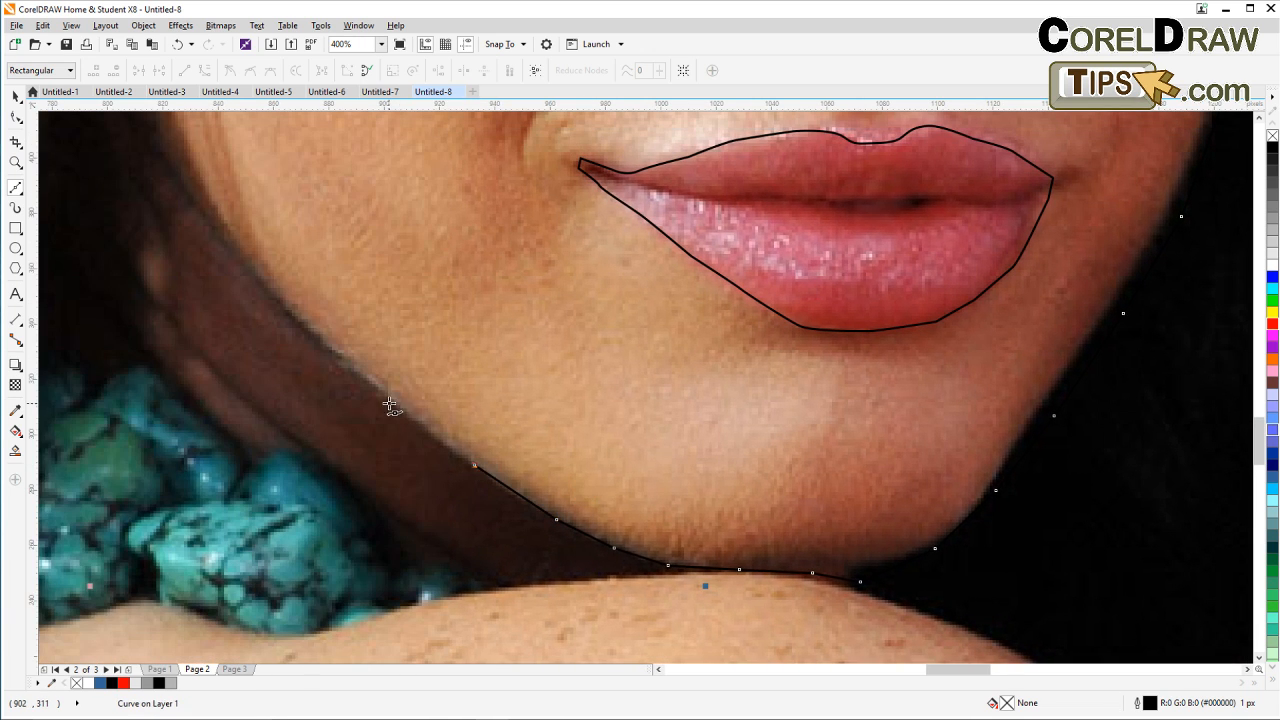
left_click(390, 401)
left_click(308, 334)
left_click(252, 266)
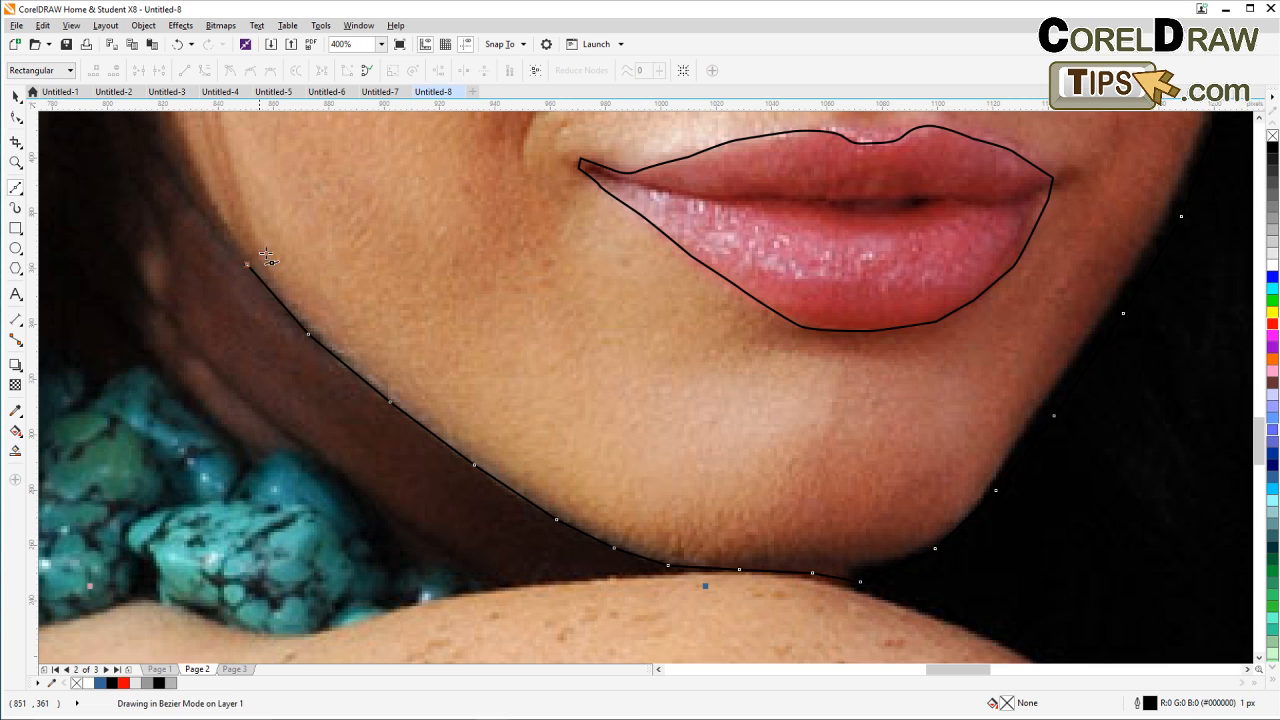
Step: Trace the left cheek up to the starting node at the temple, closing the face outline at about 458 × 644 px
scroll(290, 265, "down", 1)
left_click_drag(318, 258, 464, 436)
left_click(370, 386)
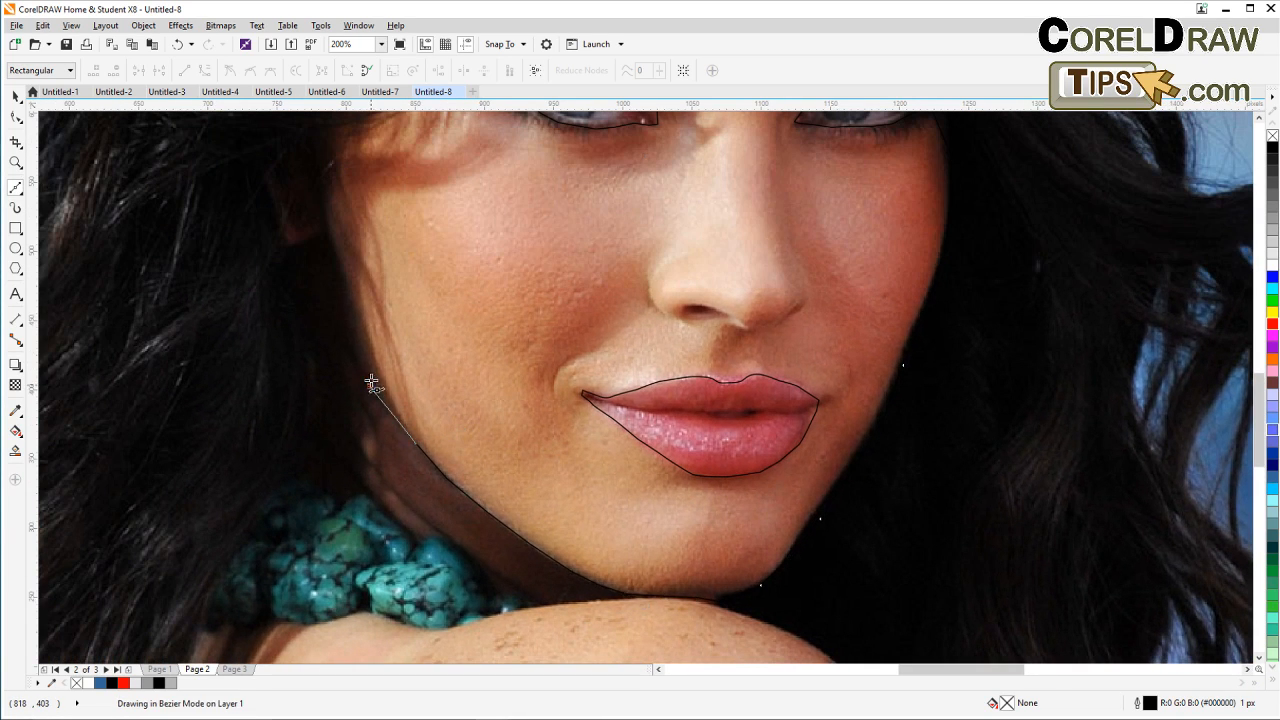
left_click(345, 315)
left_click(334, 268)
left_click(317, 214)
left_click_drag(314, 157, 380, 332)
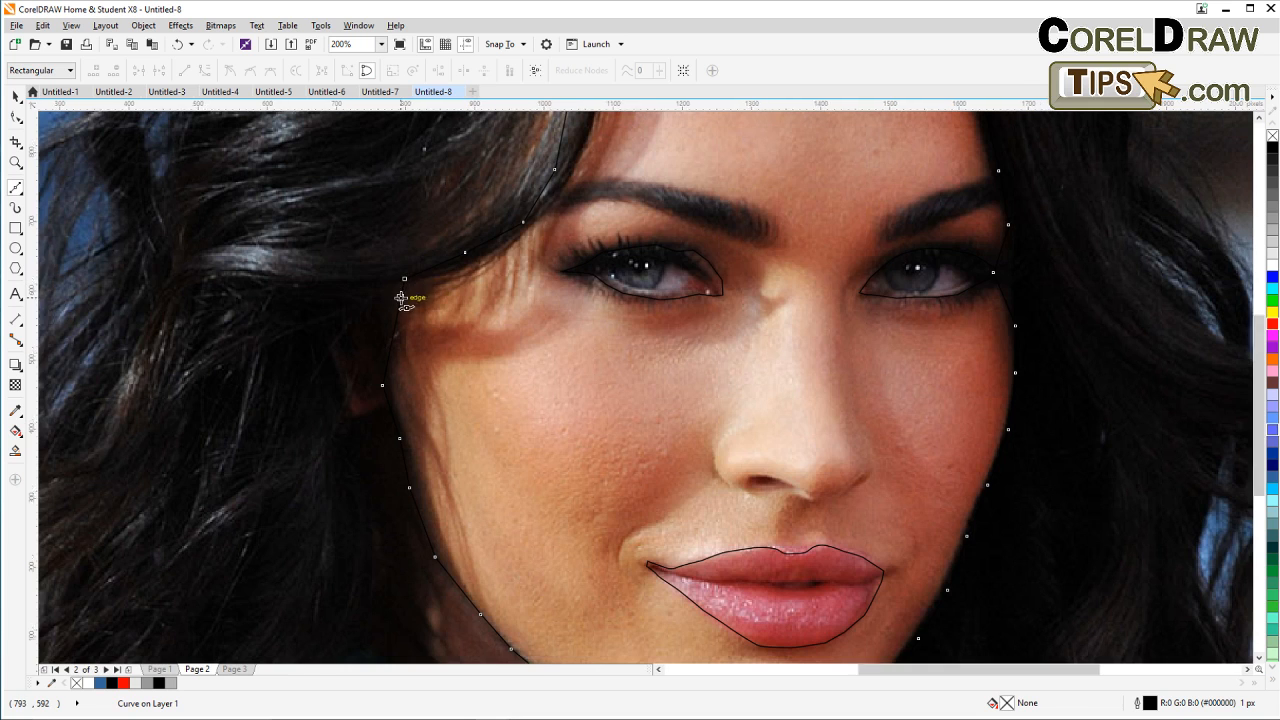
scroll(404, 280, "down", 3)
left_click(16, 96)
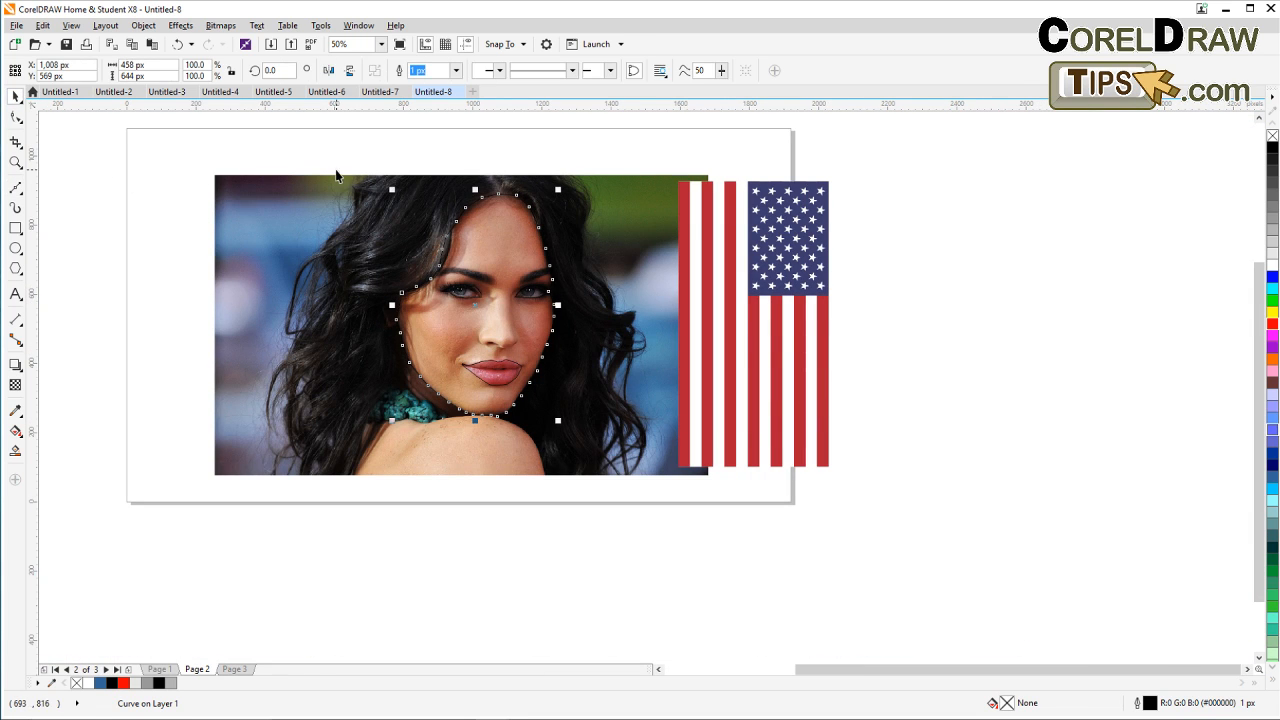
left_click(338, 160)
Step: Fill the face outline with light gray, RGB 230, 230, 230
scroll(481, 241, "up", 1)
left_click_drag(540, 368, 414, 315)
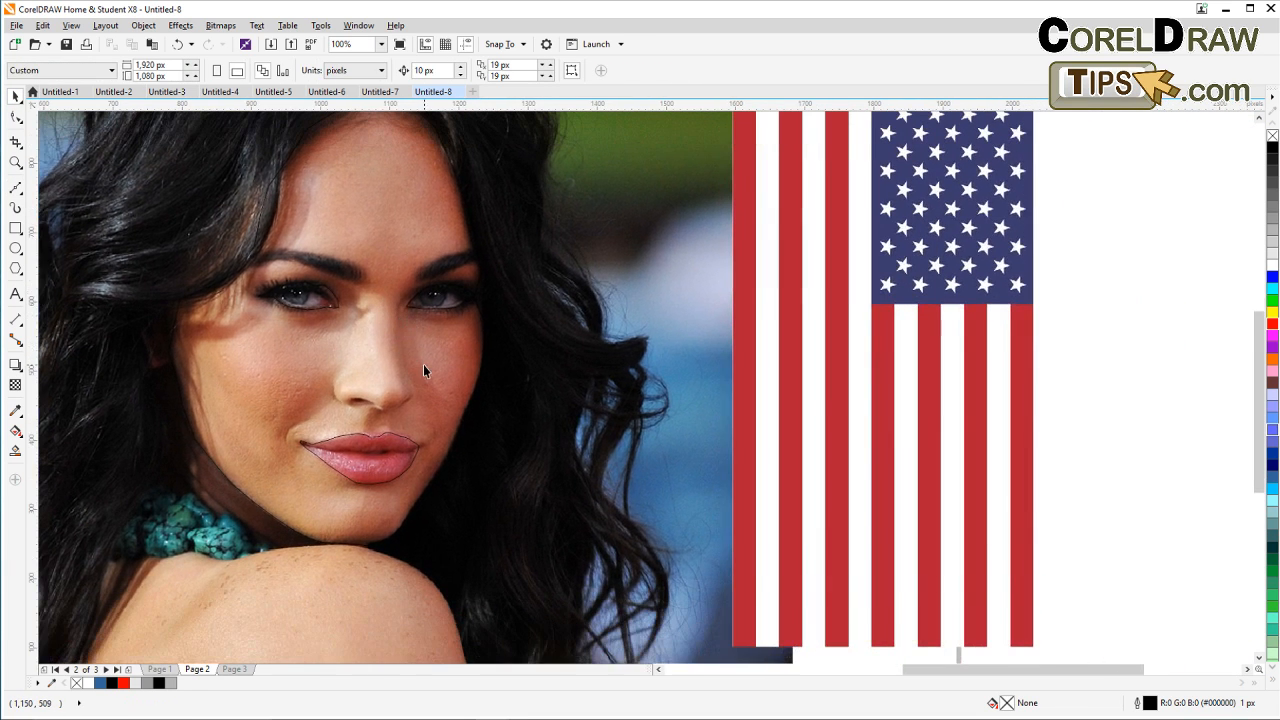
left_click(383, 226)
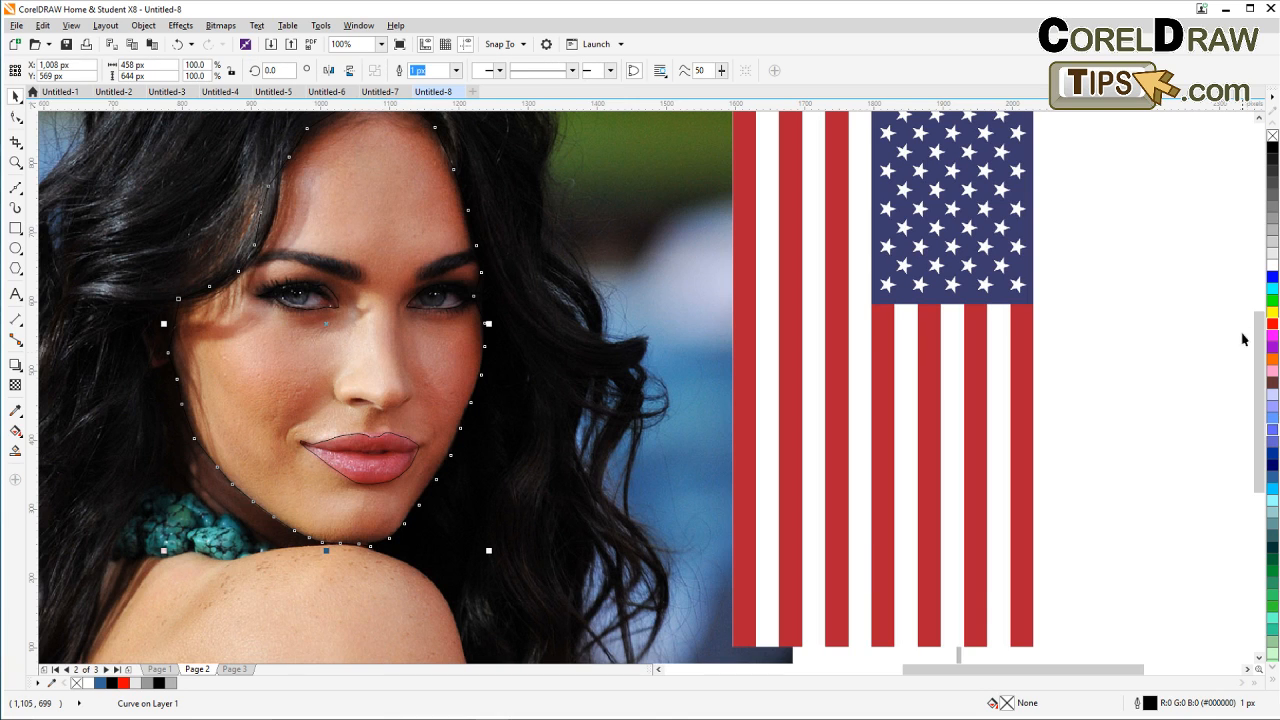
left_click(1272, 256)
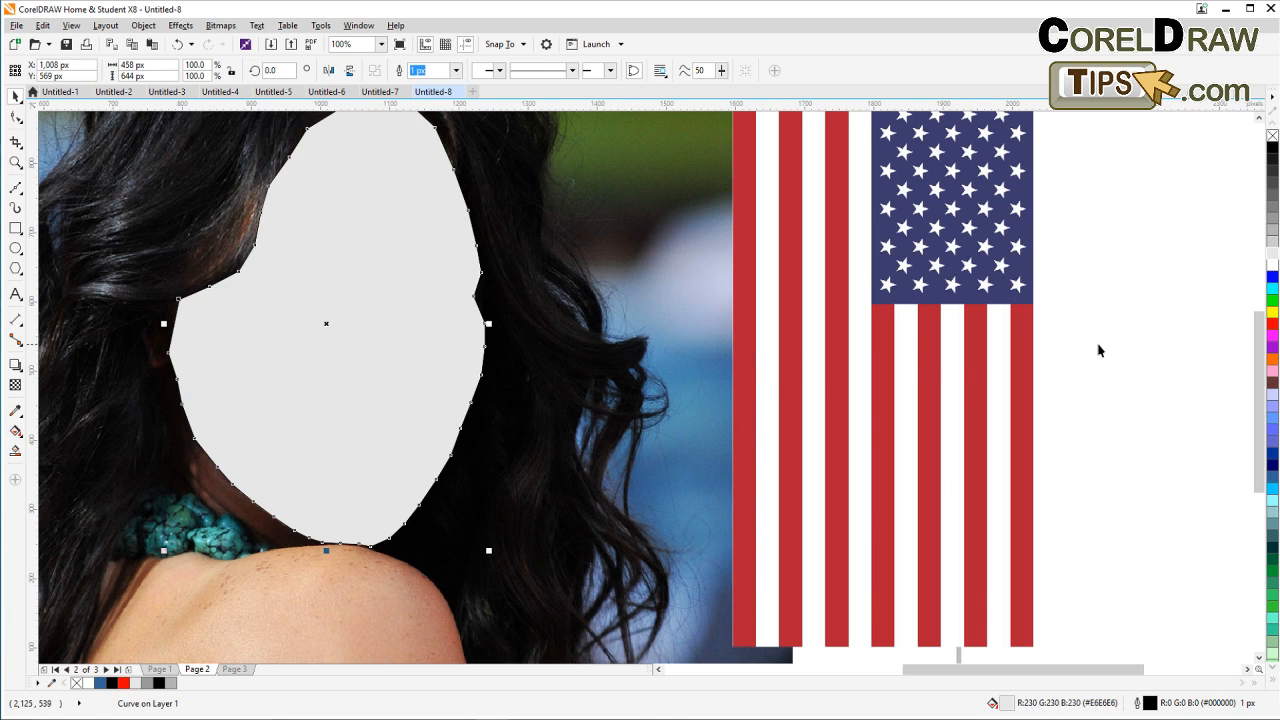
key("Escape")
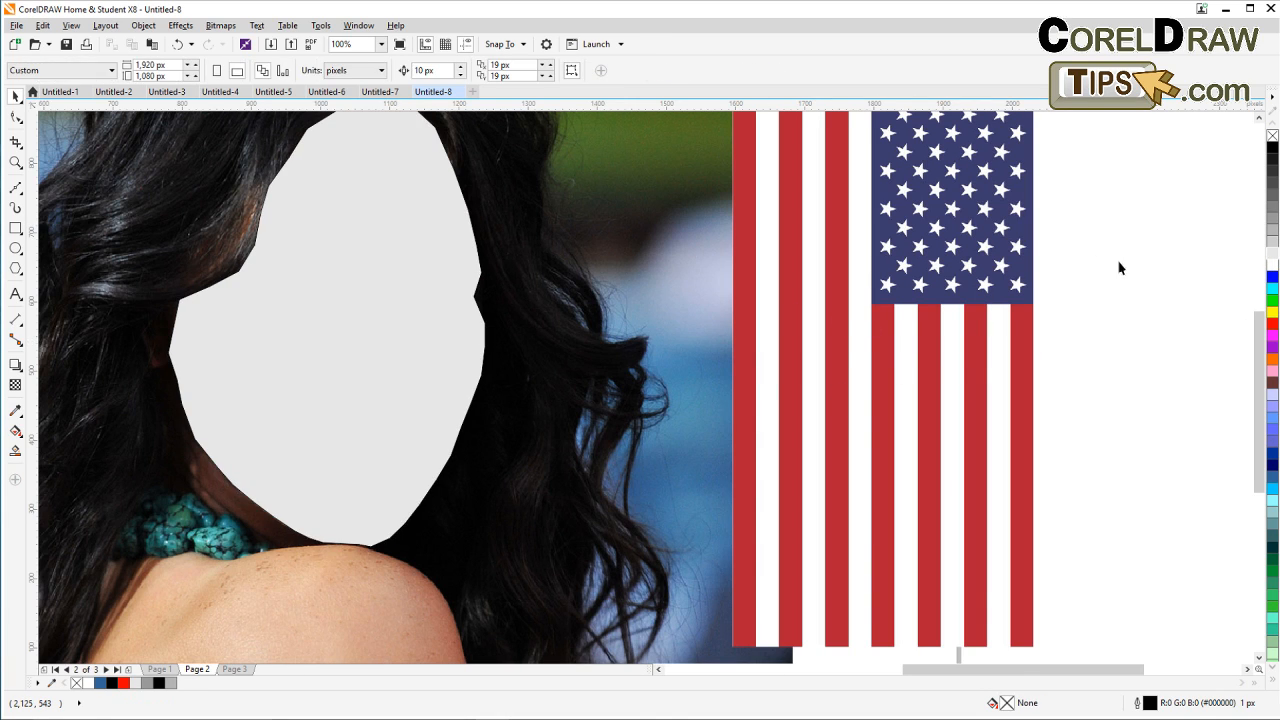
Step: Fill both eye outlines with light gray, RGB 230, 230, 230, and bring them in front of the face shape
left_click_drag(1120, 268, 157, 489)
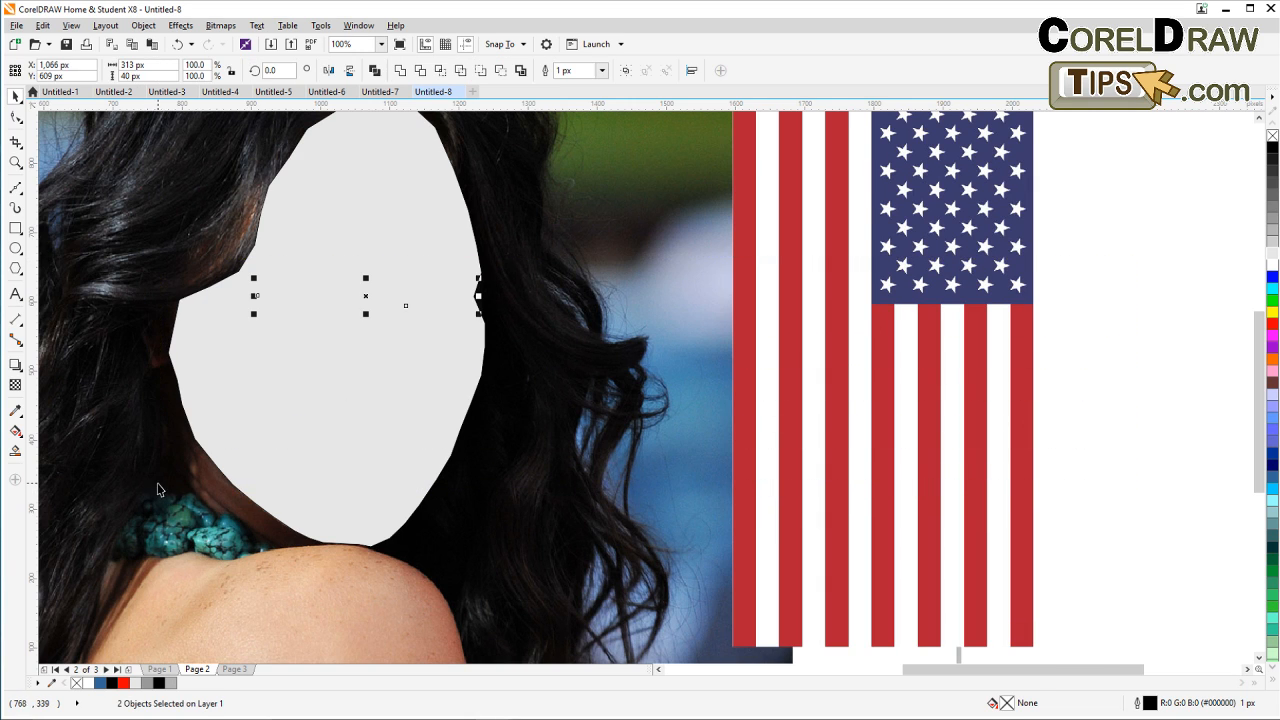
left_click(1273, 257)
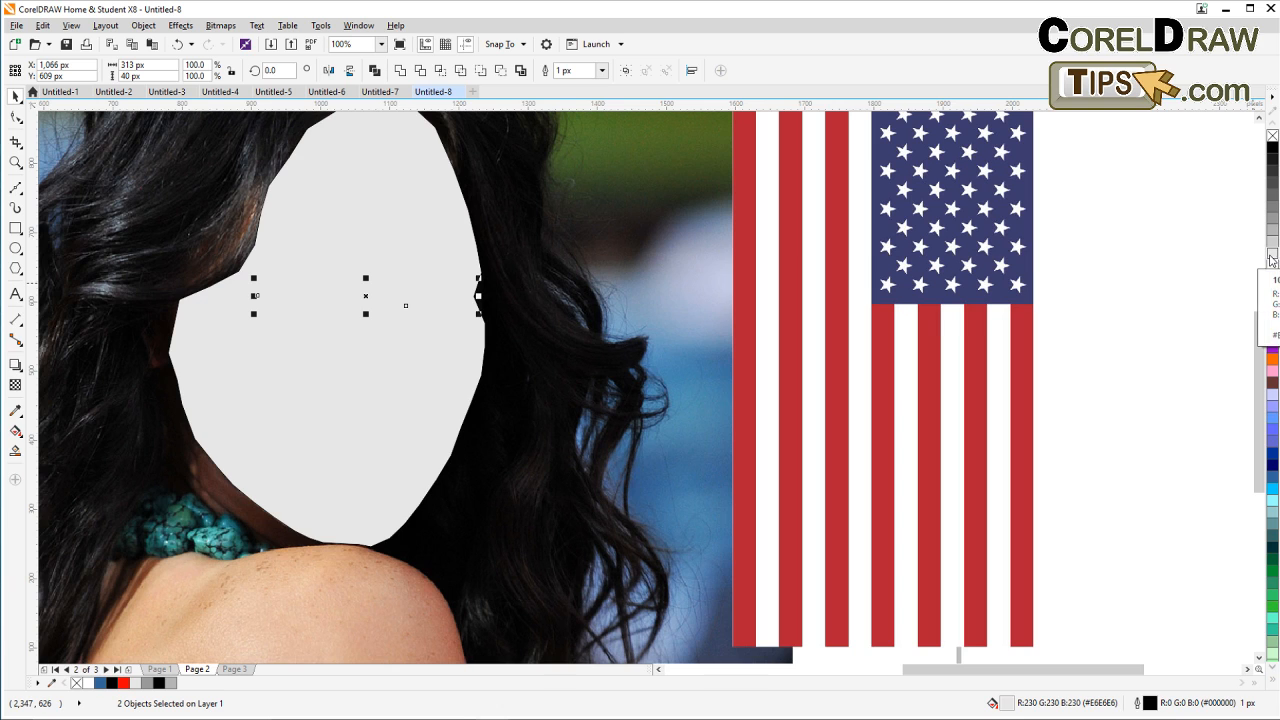
left_click(143, 25)
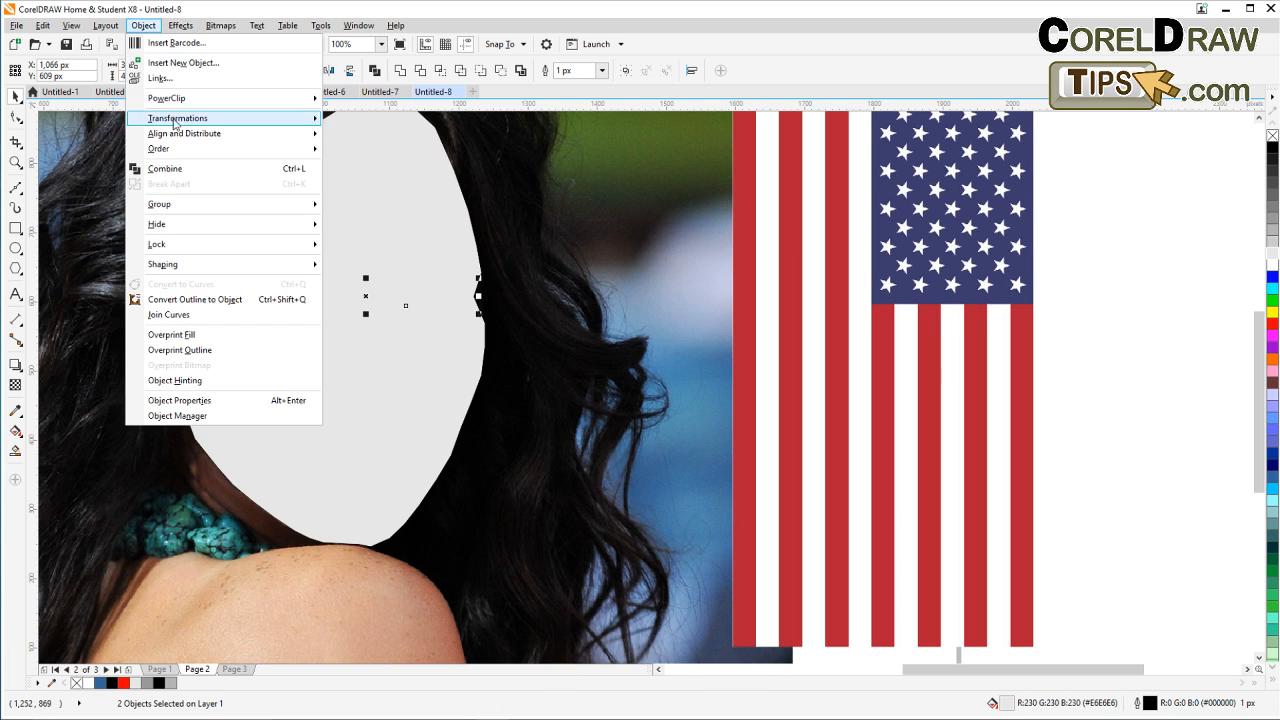
mouse_move(179, 152)
left_click(410, 152)
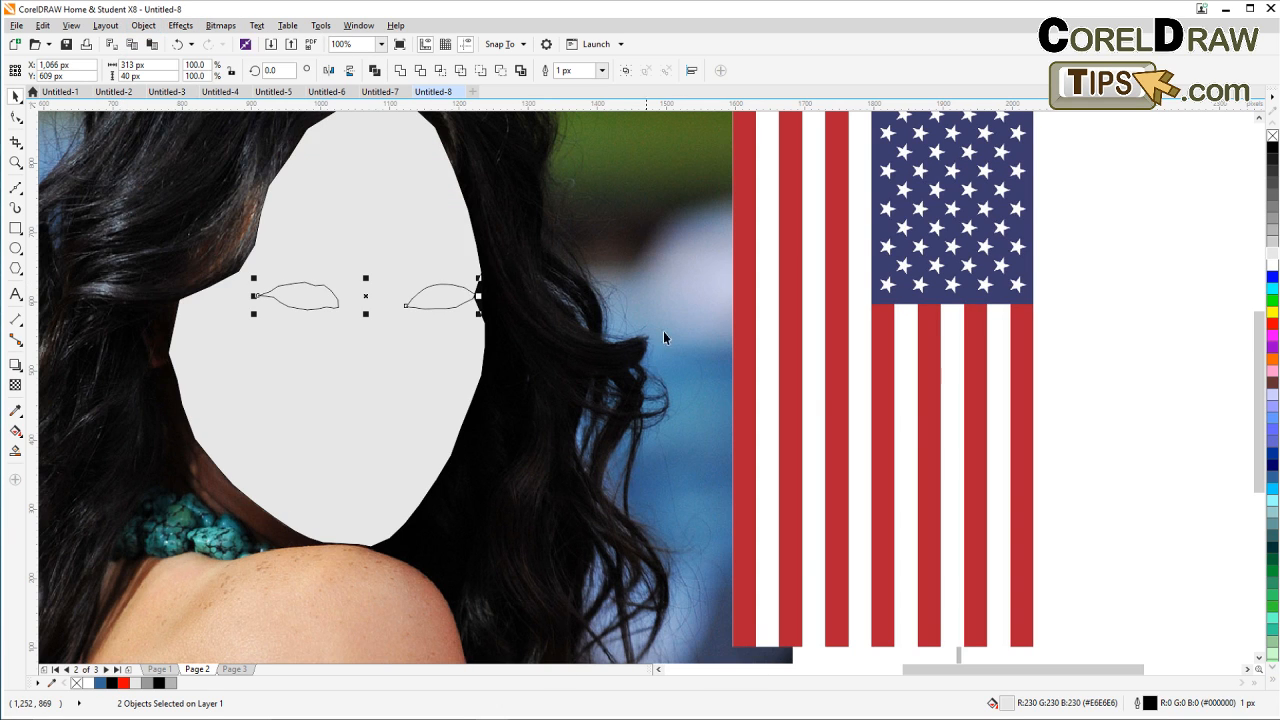
left_click(1129, 400)
Step: Bring the lips outline in front of the gray face shape
left_click_drag(1157, 436, 196, 565)
left_click_drag(1157, 363, 249, 470)
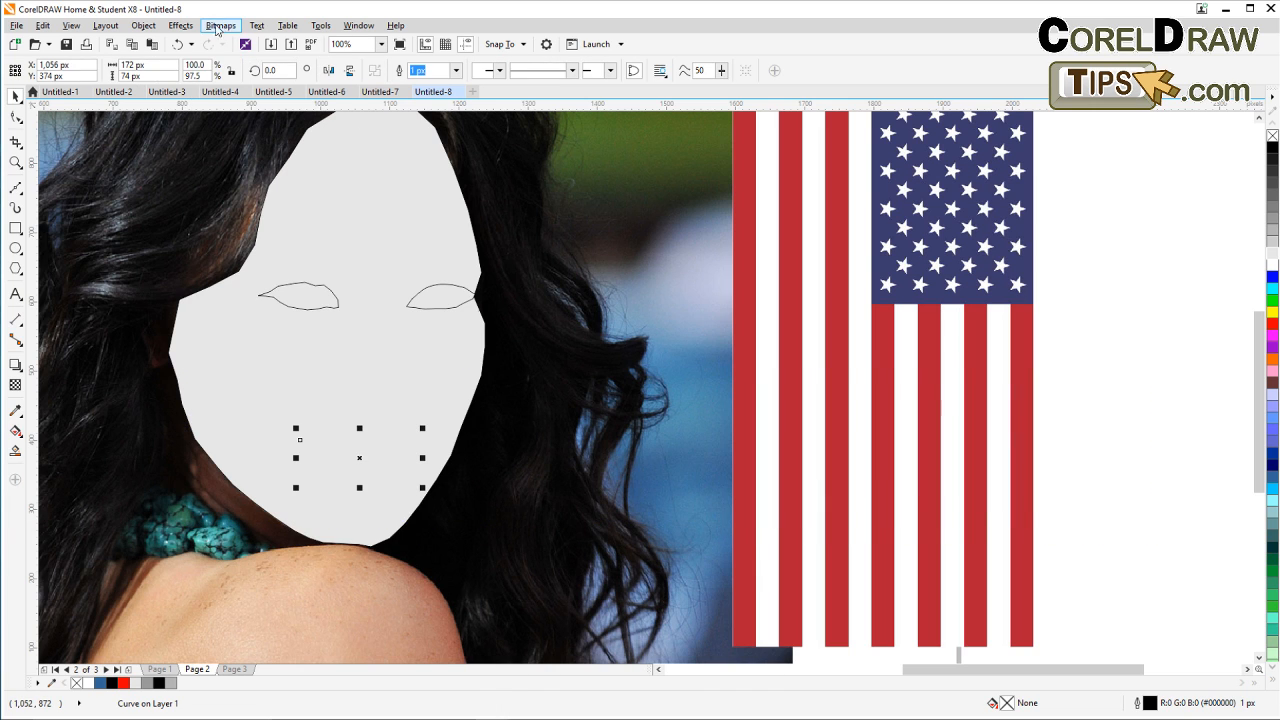
left_click(145, 26)
mouse_move(283, 148)
left_click(358, 151)
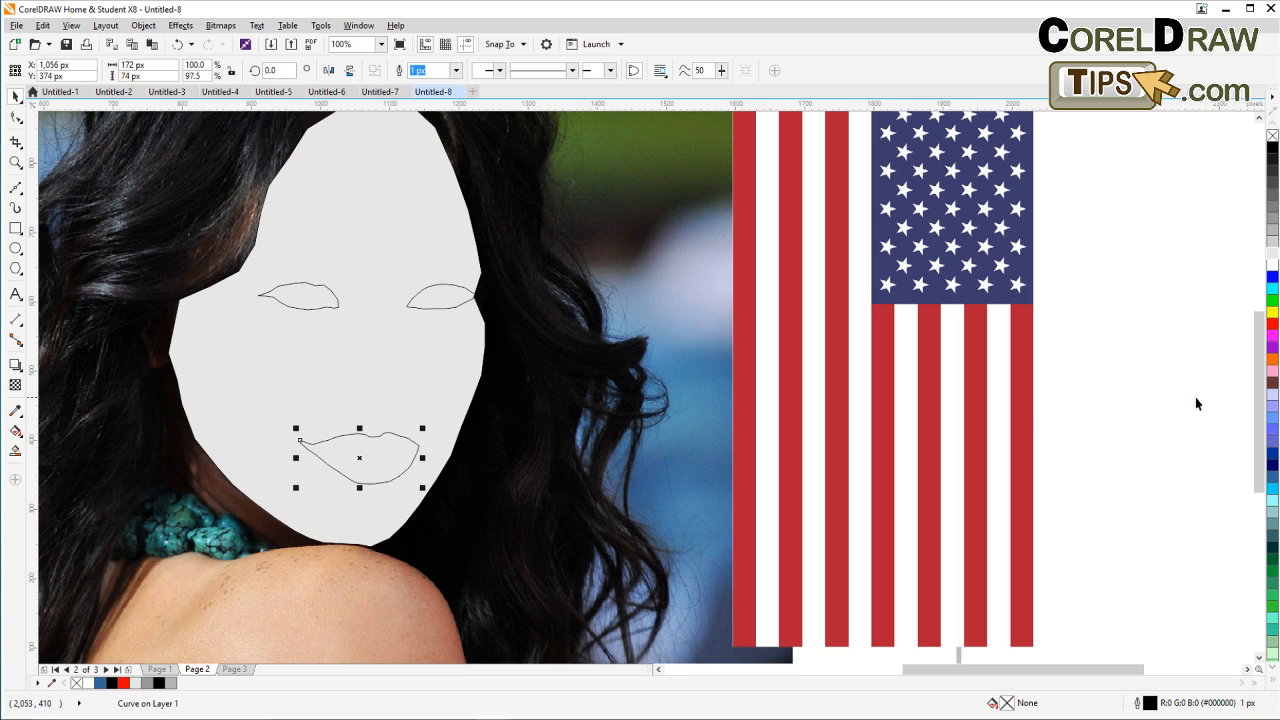
left_click(1143, 400)
Step: Combine the lips, both eyes and the face shape into one curve with the eyes and lips cut out
left_click(355, 477)
left_click(300, 288, "shift")
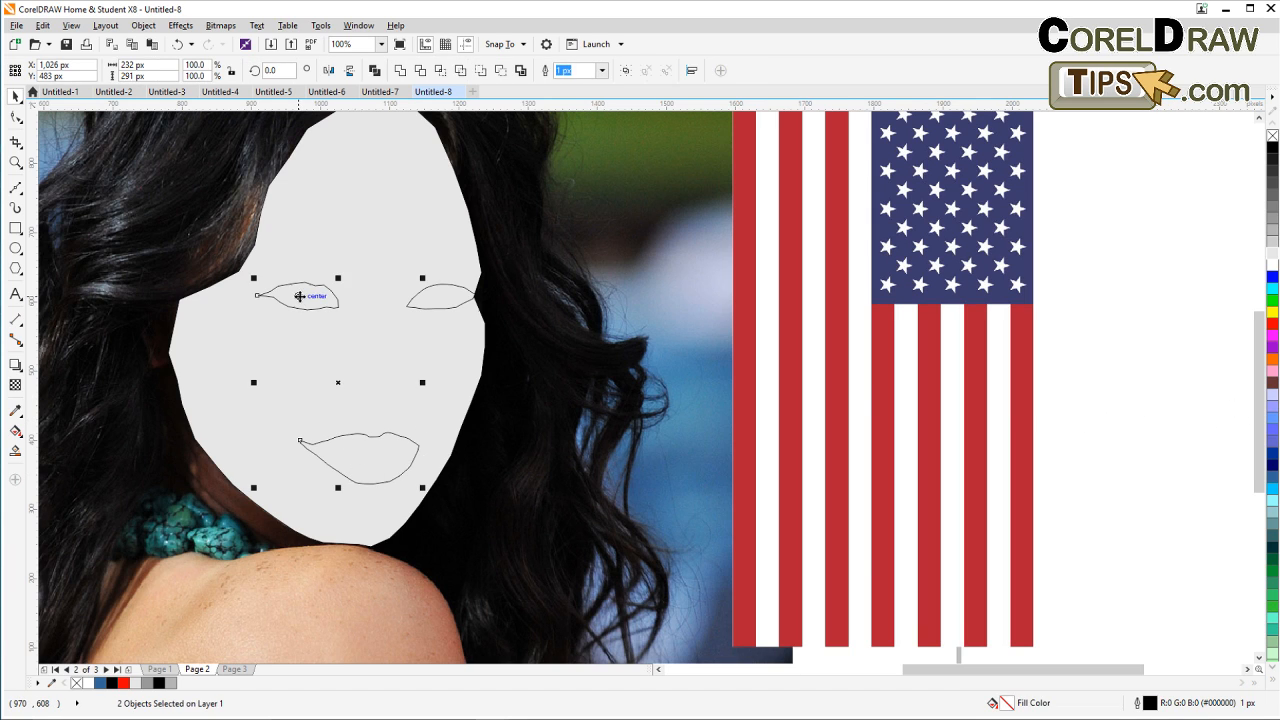
left_click(460, 296, "shift")
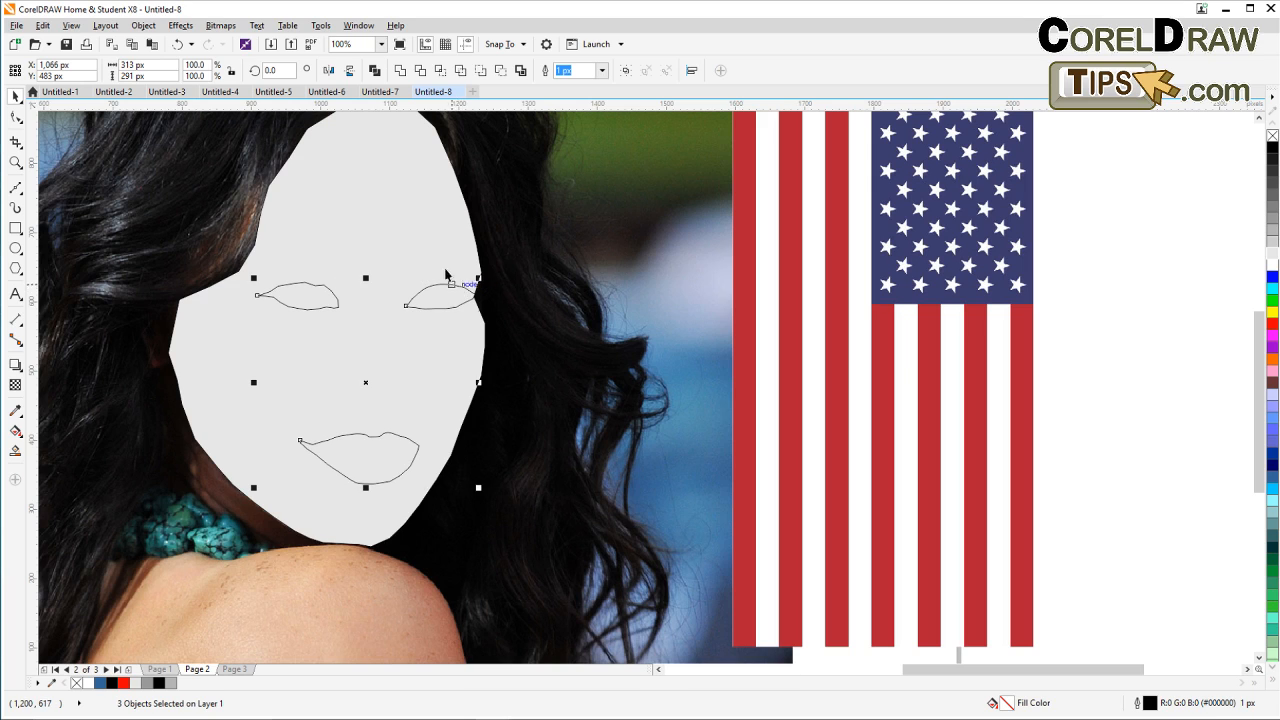
left_click(417, 222, "shift")
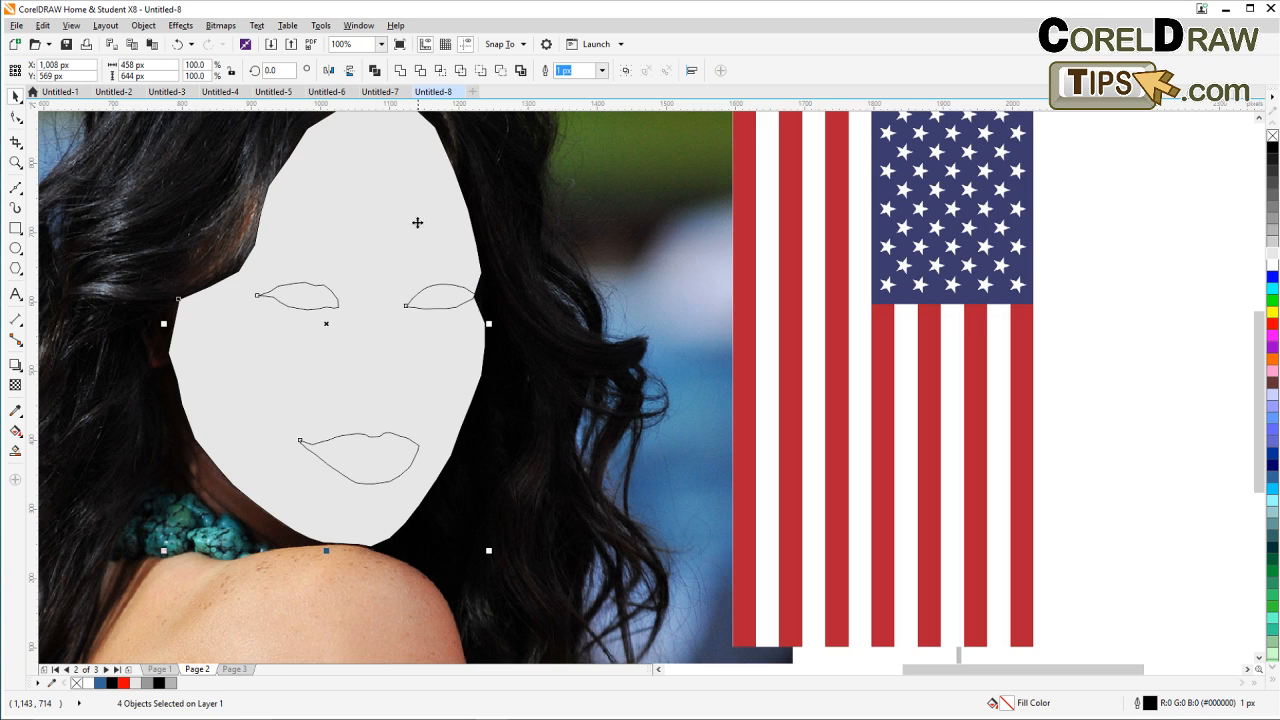
left_click(374, 70)
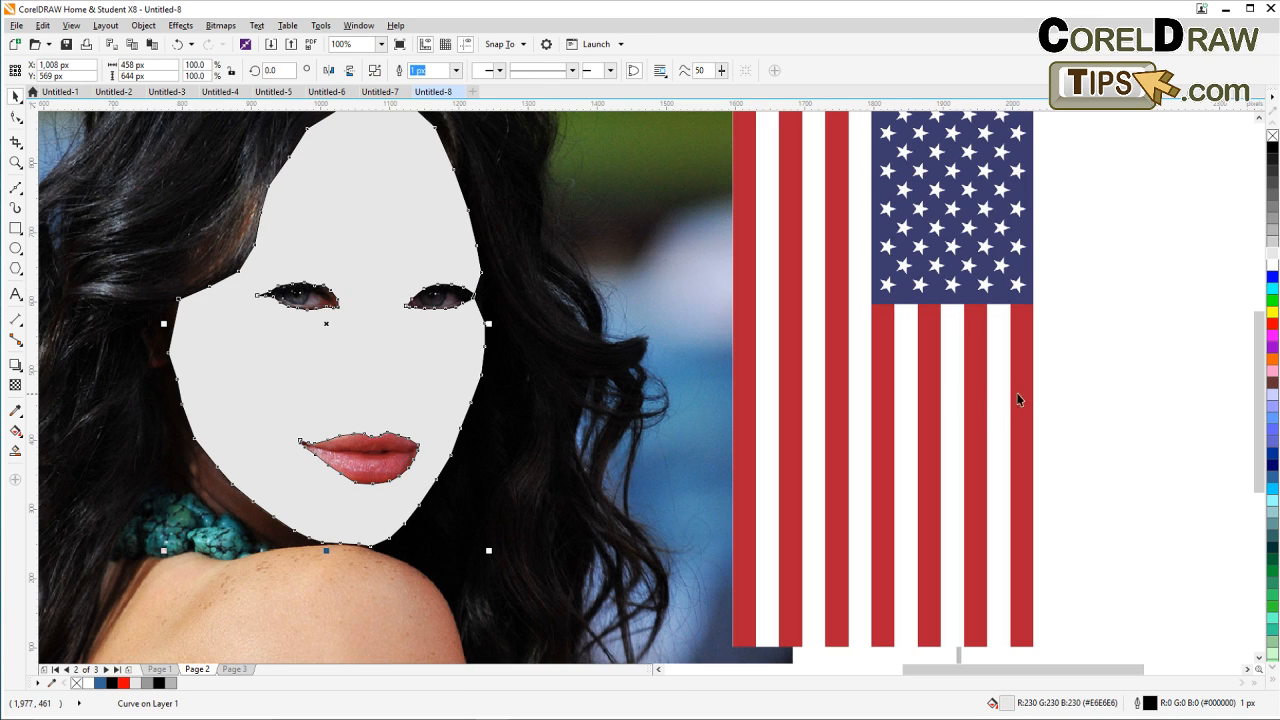
left_click(1084, 383)
Step: Move the American flag over the portrait so it lies directly behind the gray face shape
scroll(555, 354, "down", 1)
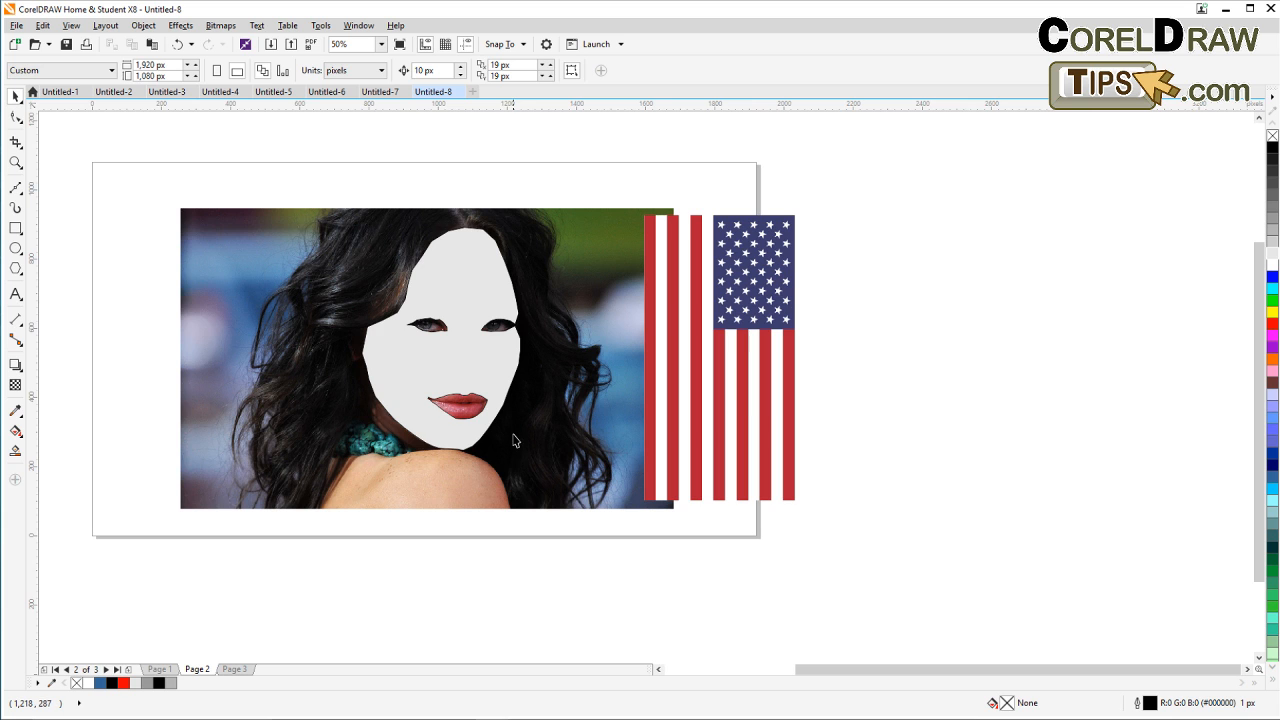
scroll(514, 425, "up", 2)
scroll(883, 466, "down", 1)
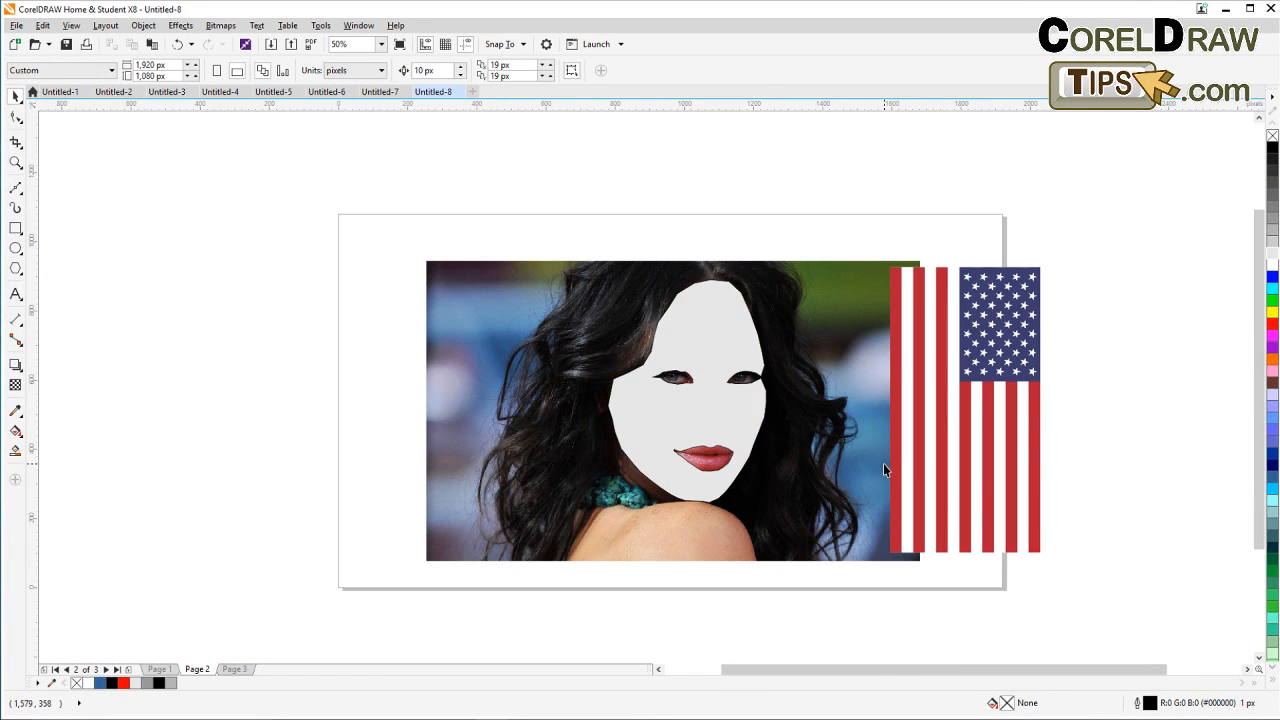
left_click_drag(1083, 494, 940, 474)
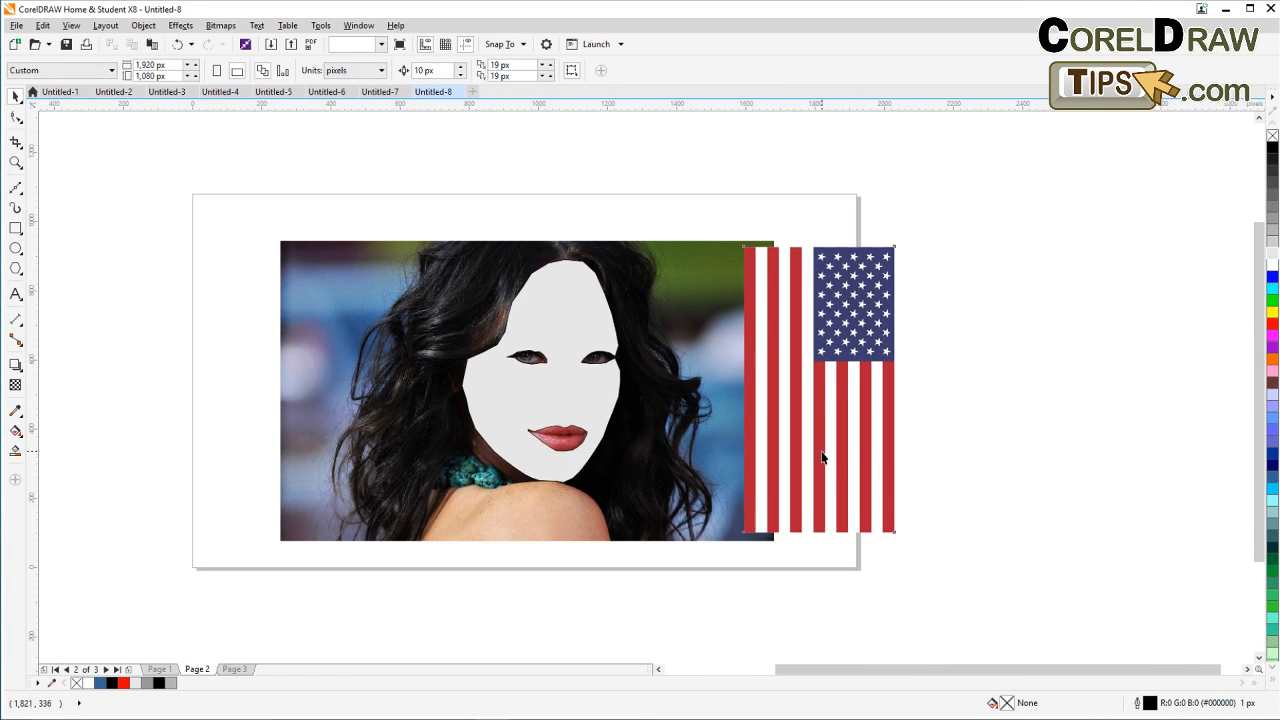
left_click_drag(822, 457, 546, 461)
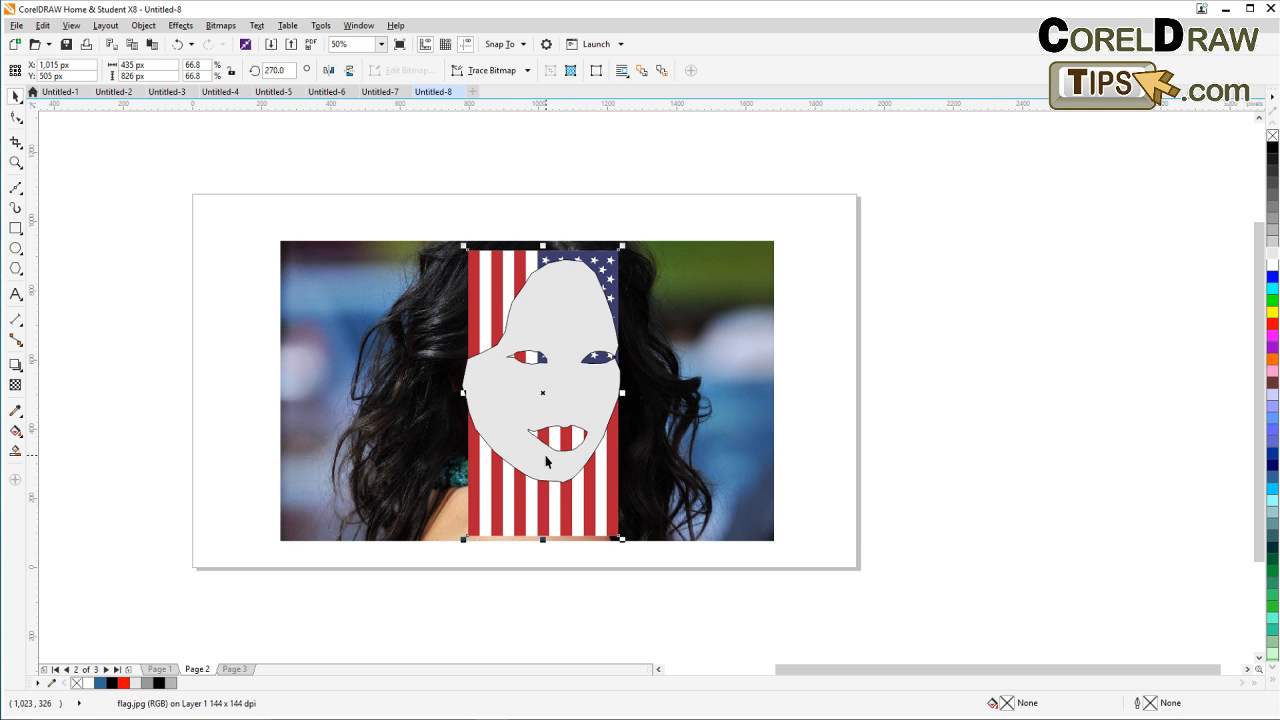
Step: Stretch the flag sideways past both edges of the face shape, to about 488 px wide
scroll(546, 463, "up", 1)
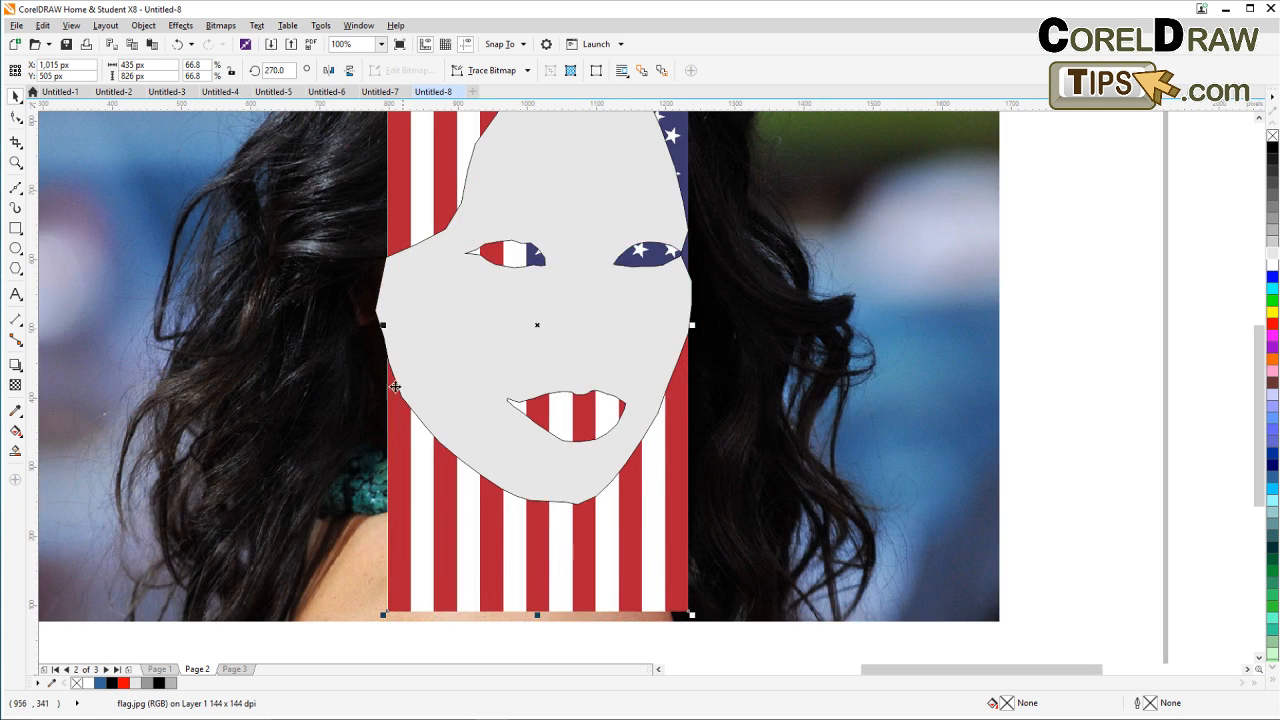
left_click_drag(383, 332, 368, 328)
scroll(397, 347, "down", 1)
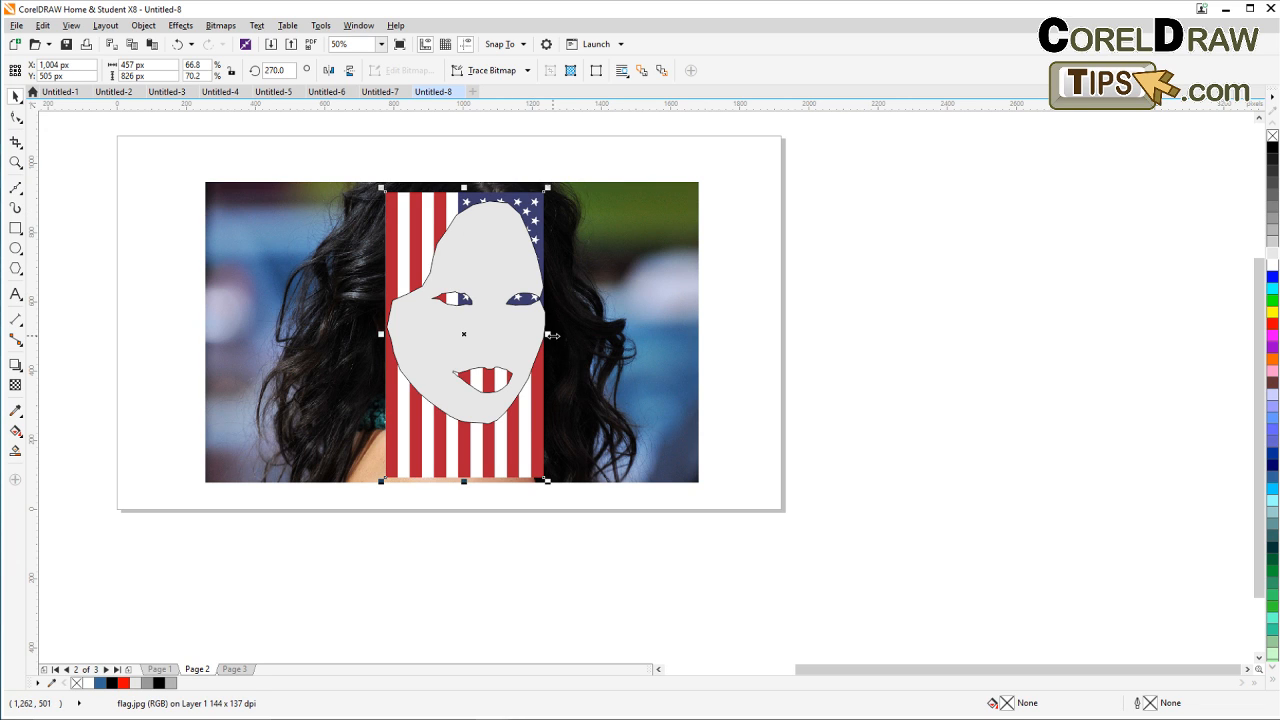
left_click_drag(552, 336, 558, 335)
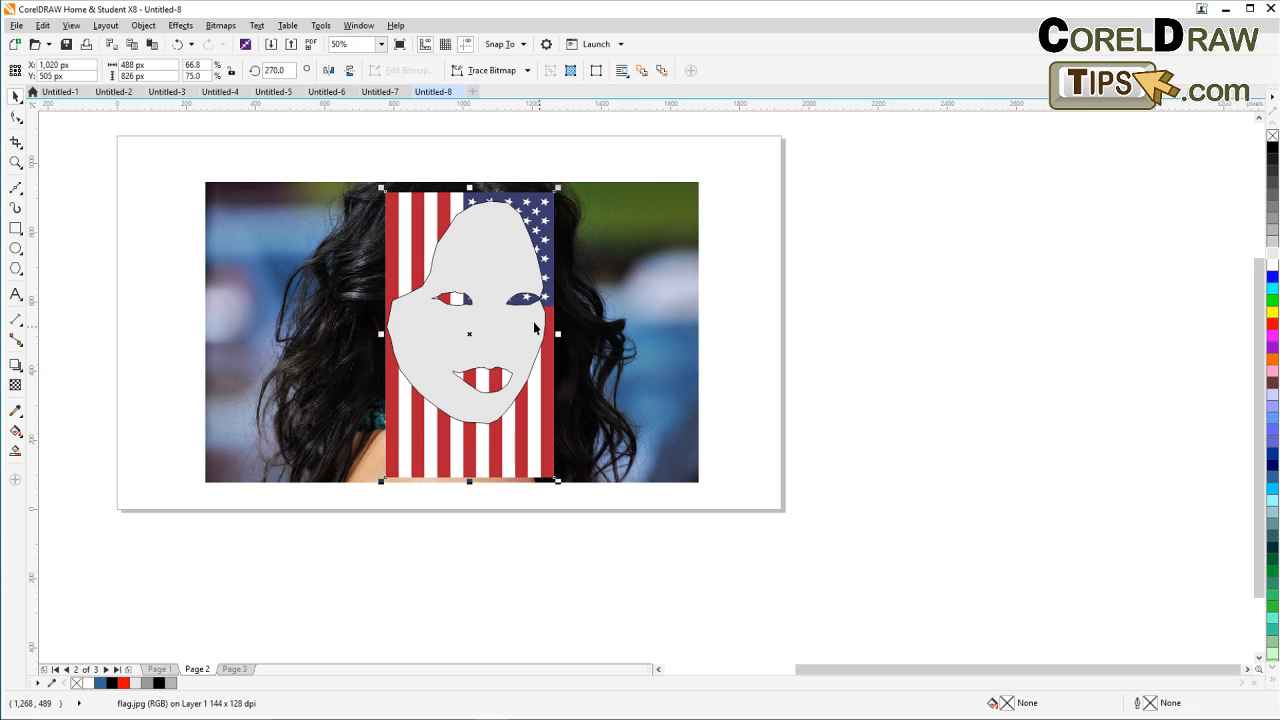
Step: Place the flag inside the combined face shape as a PowerClip and remove the shape's outline
left_click(407, 147)
left_click(407, 194)
left_click(143, 26)
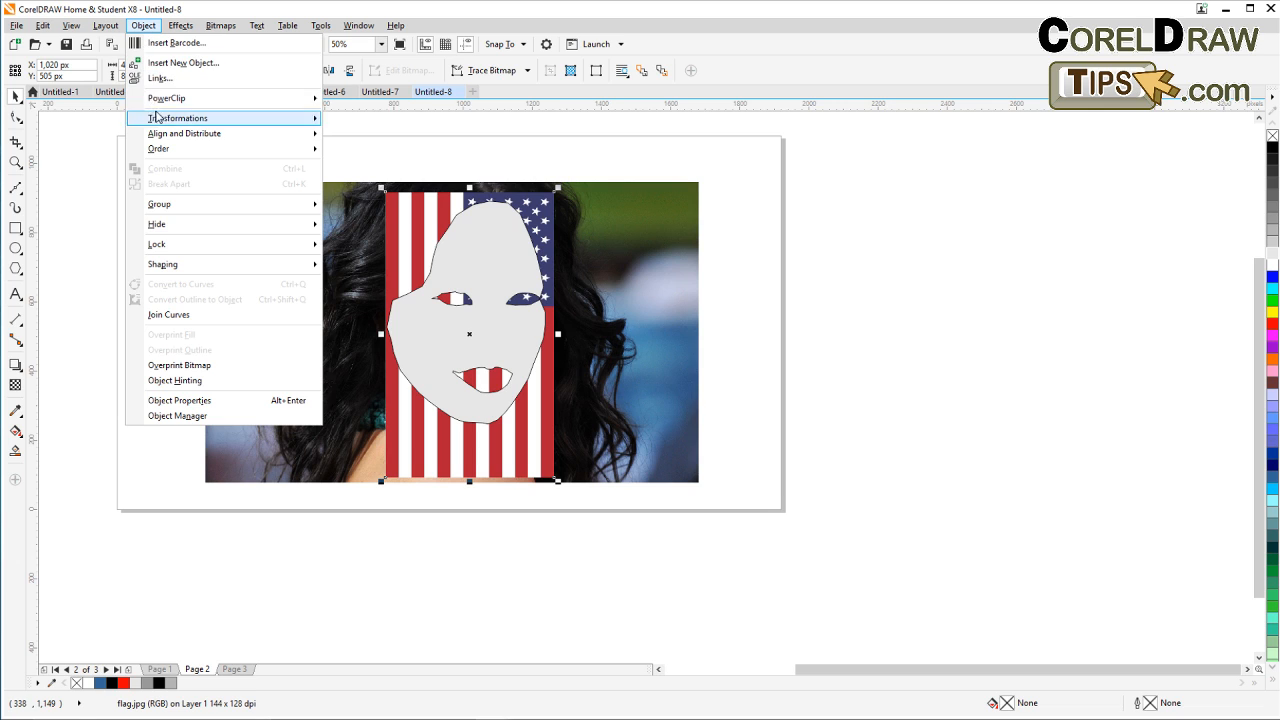
mouse_move(165, 99)
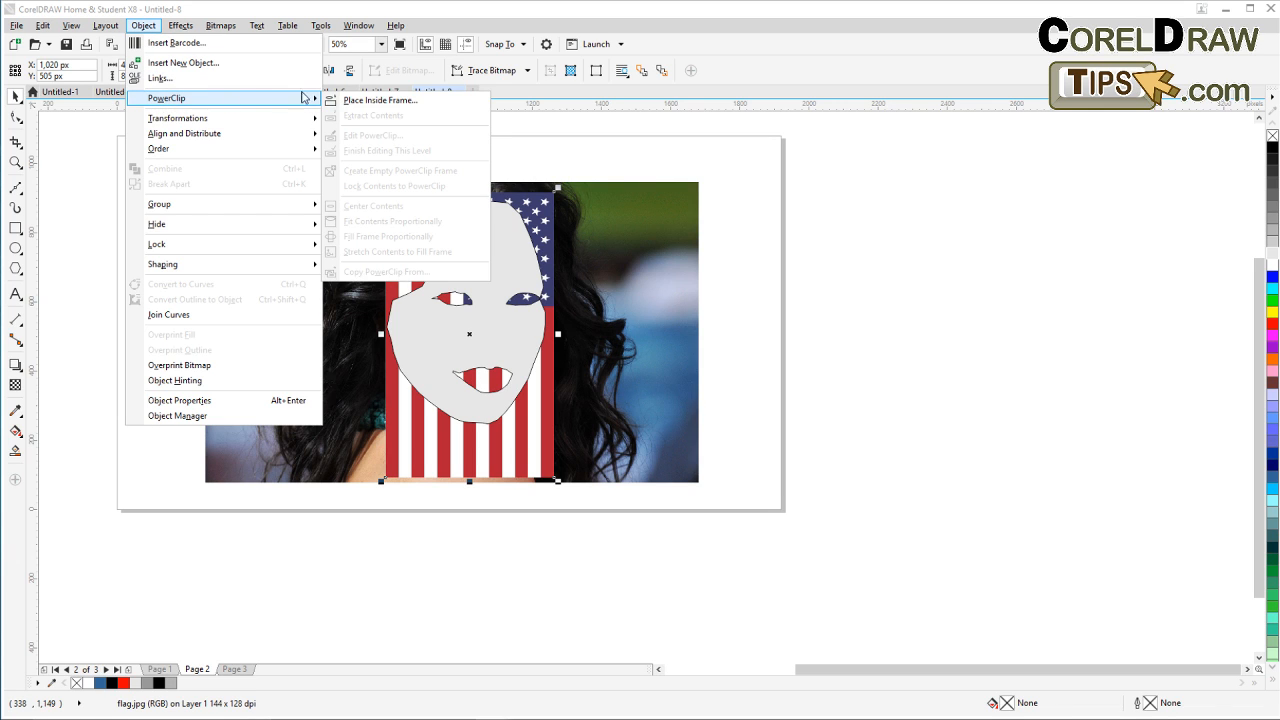
left_click(364, 102)
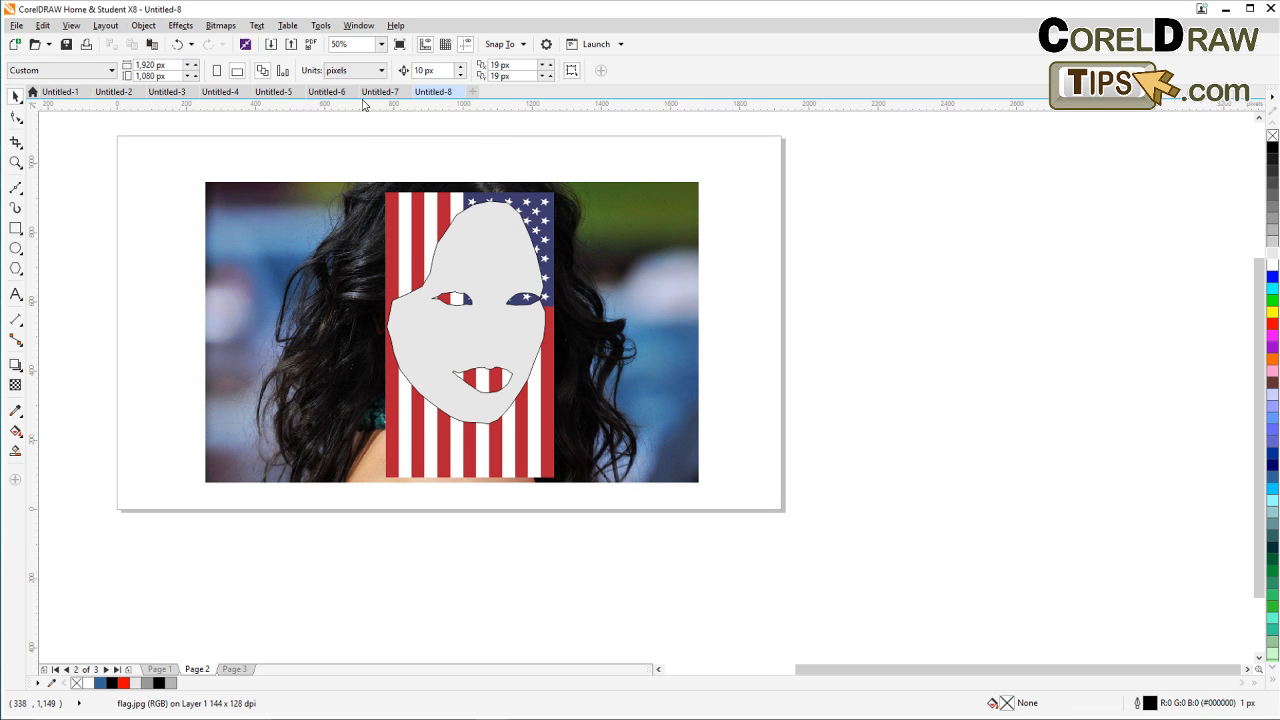
left_click(459, 234)
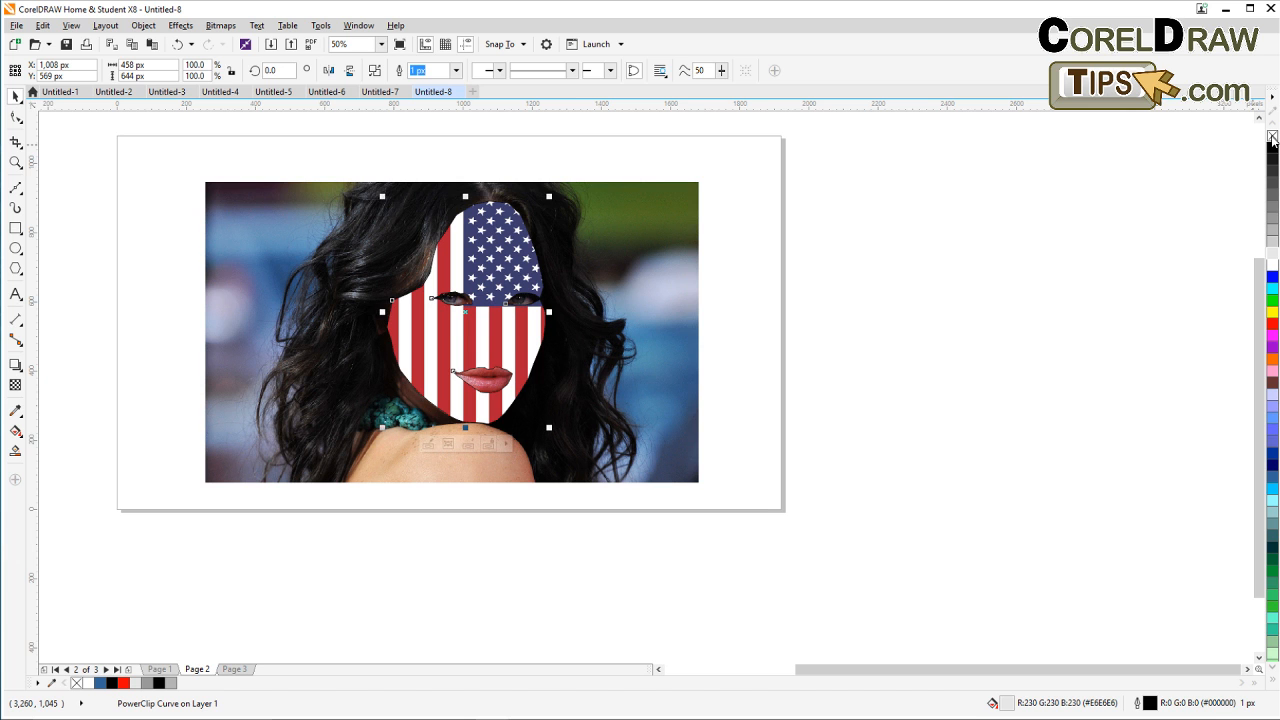
left_click(983, 234)
Step: Duplicate the portrait photo with 19 px horizontal and vertical offsets and place the copy beside the original
scroll(498, 405, "up", 2)
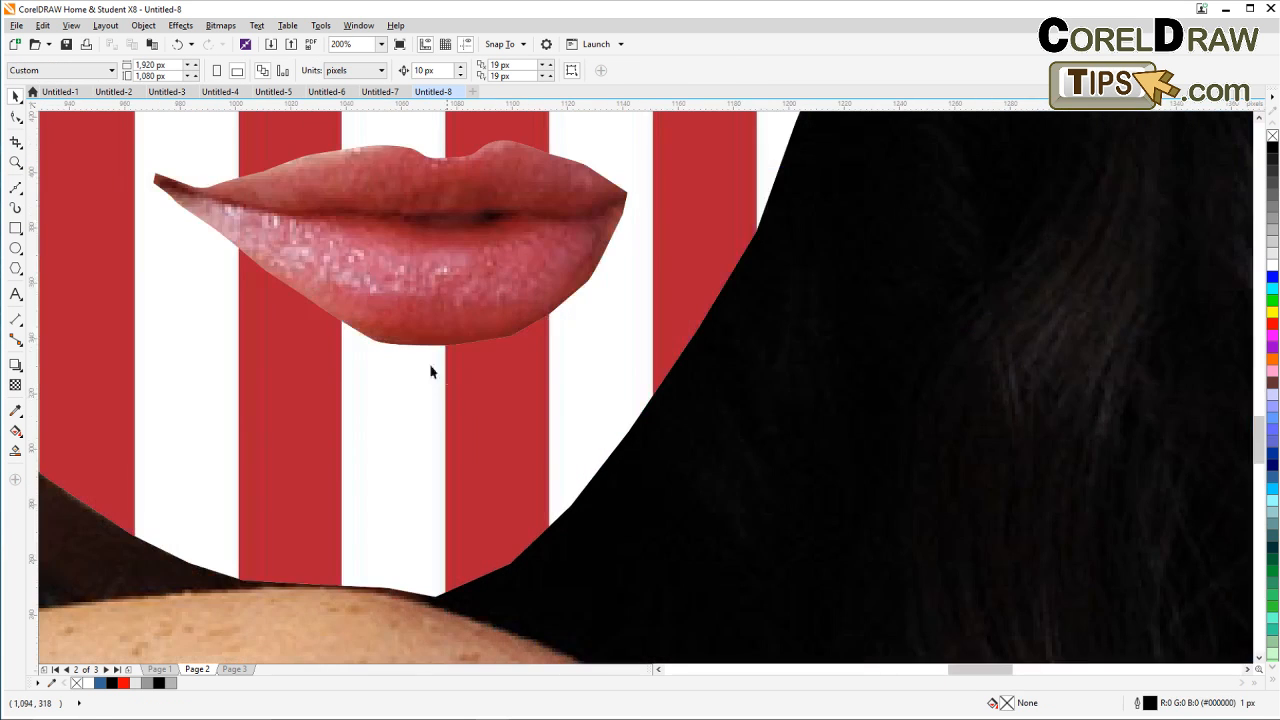
scroll(549, 290, "down", 3)
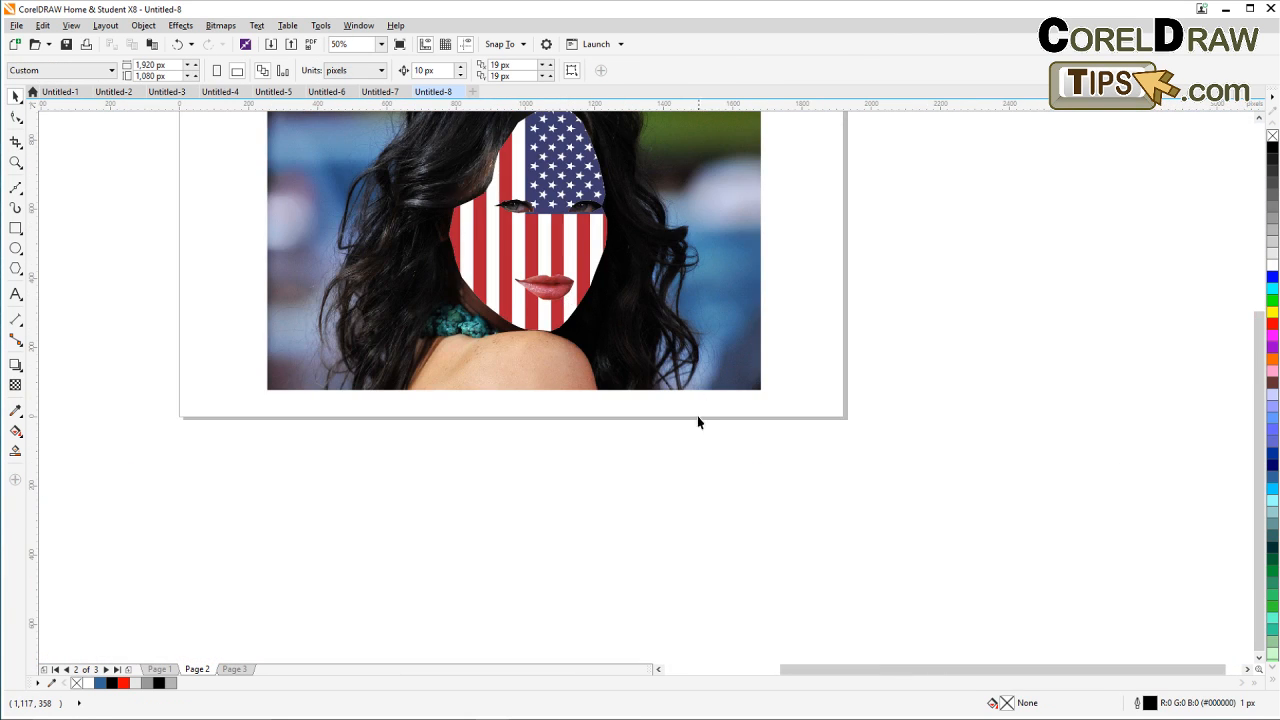
scroll(698, 422, "down", 1)
left_click_drag(694, 437, 523, 423)
scroll(505, 410, "up", 1)
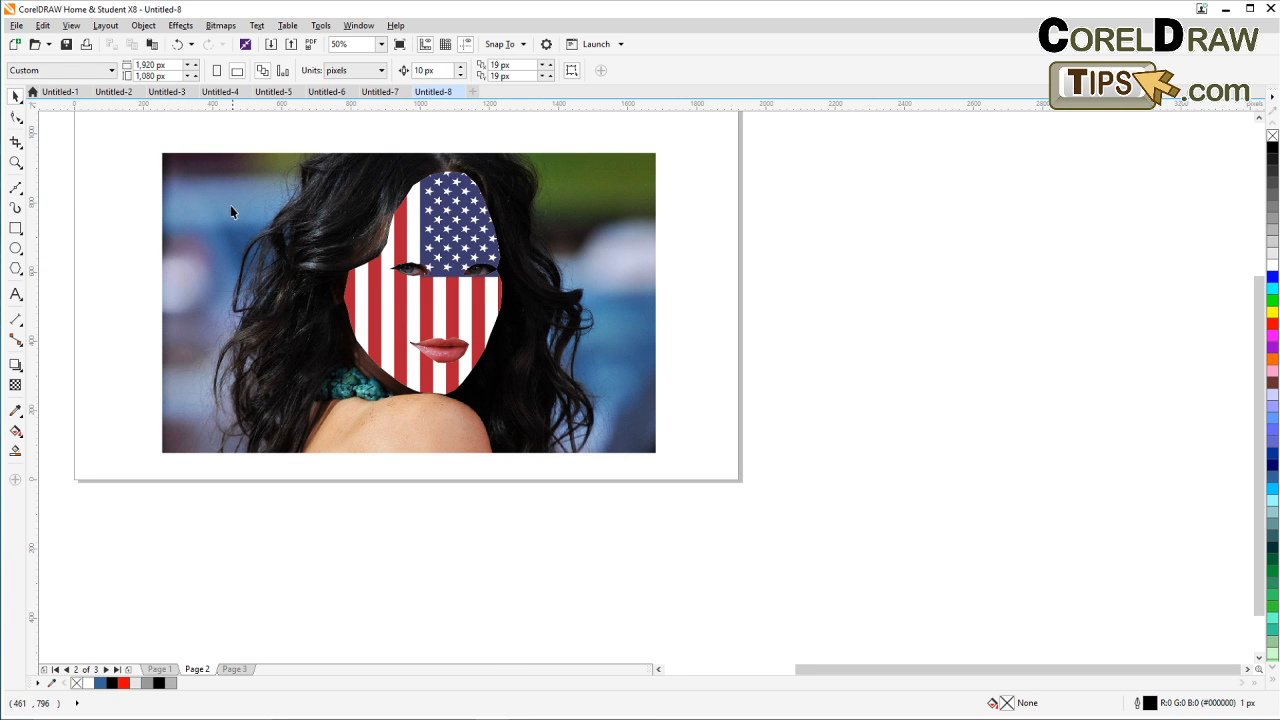
left_click_drag(611, 286, 617, 317)
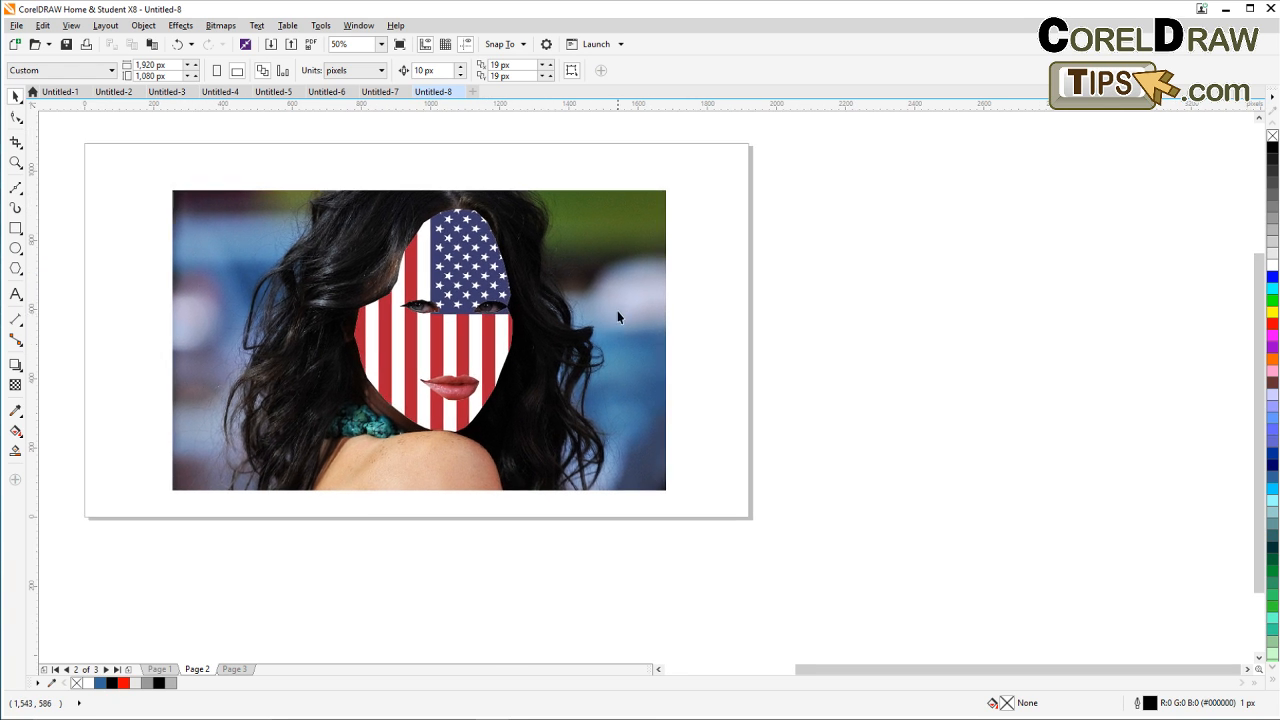
left_click(577, 230)
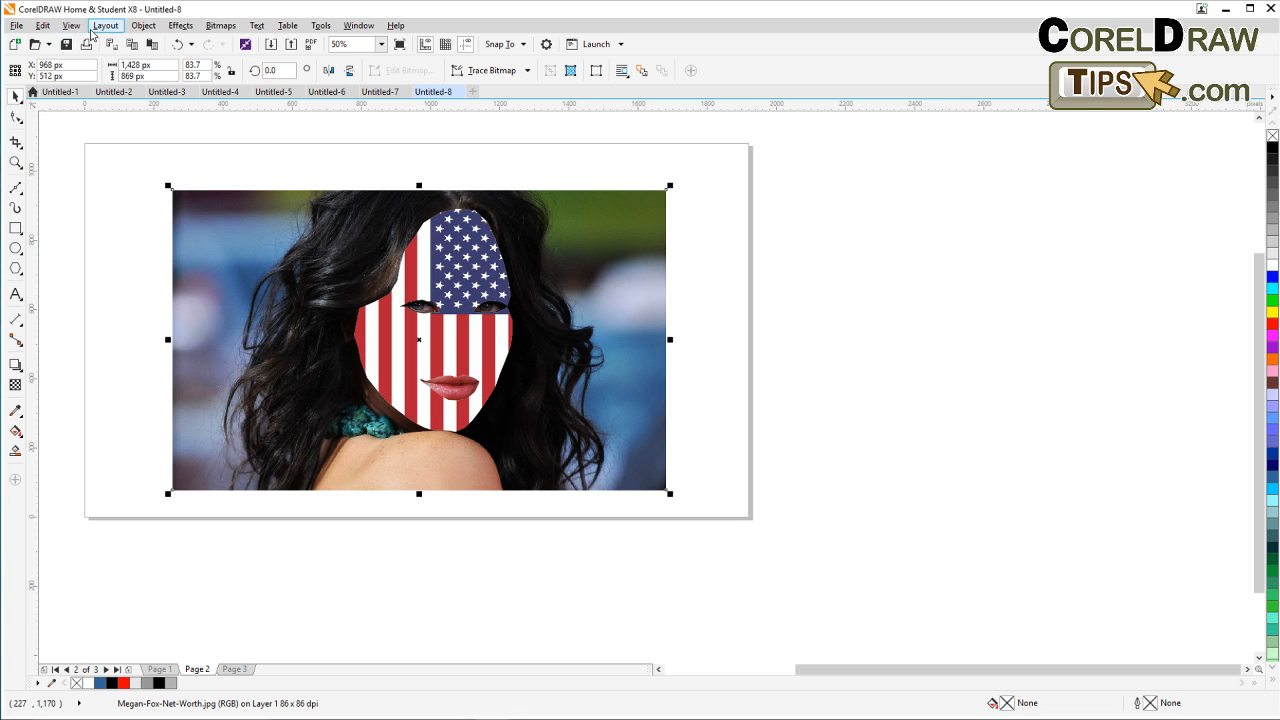
left_click(45, 26)
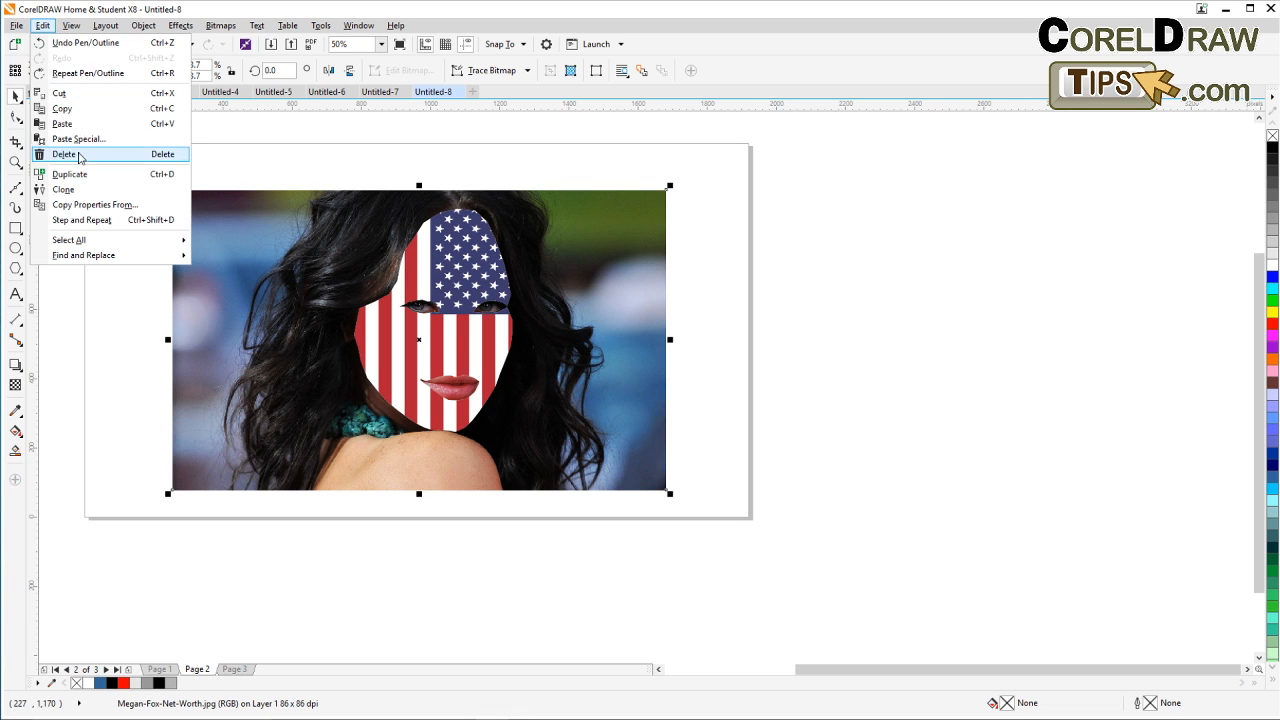
left_click(55, 171)
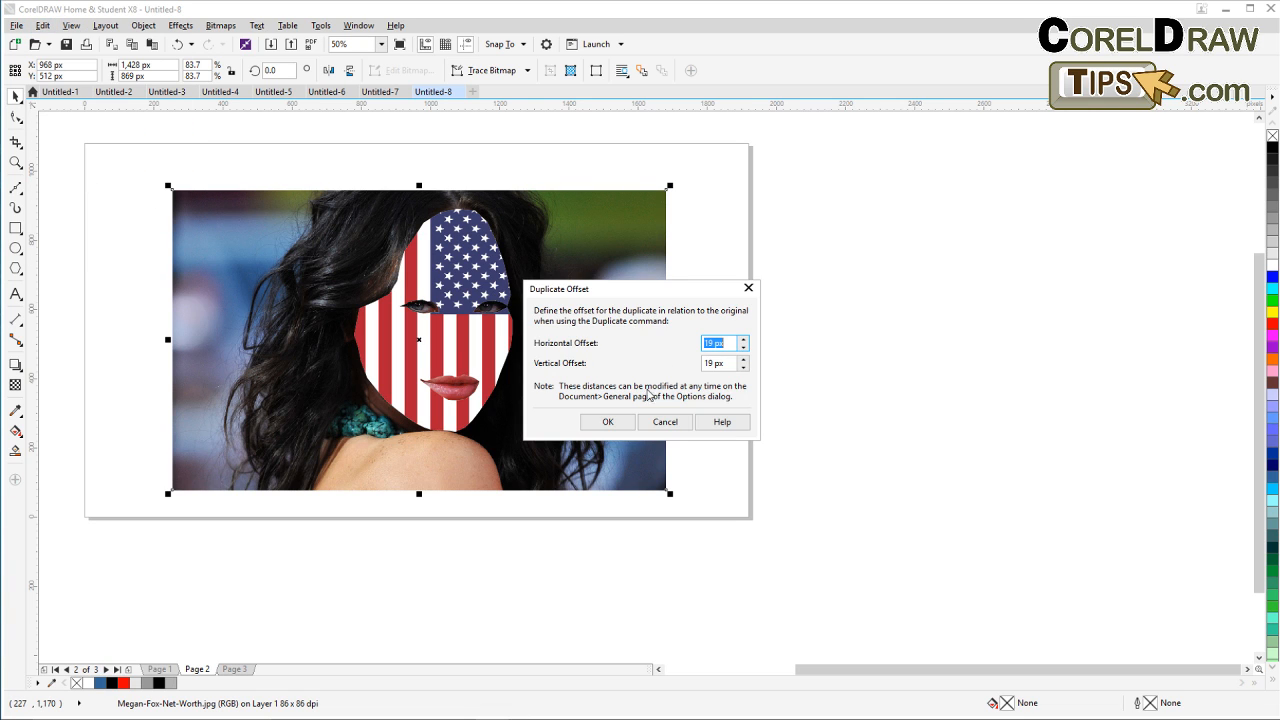
left_click(608, 424)
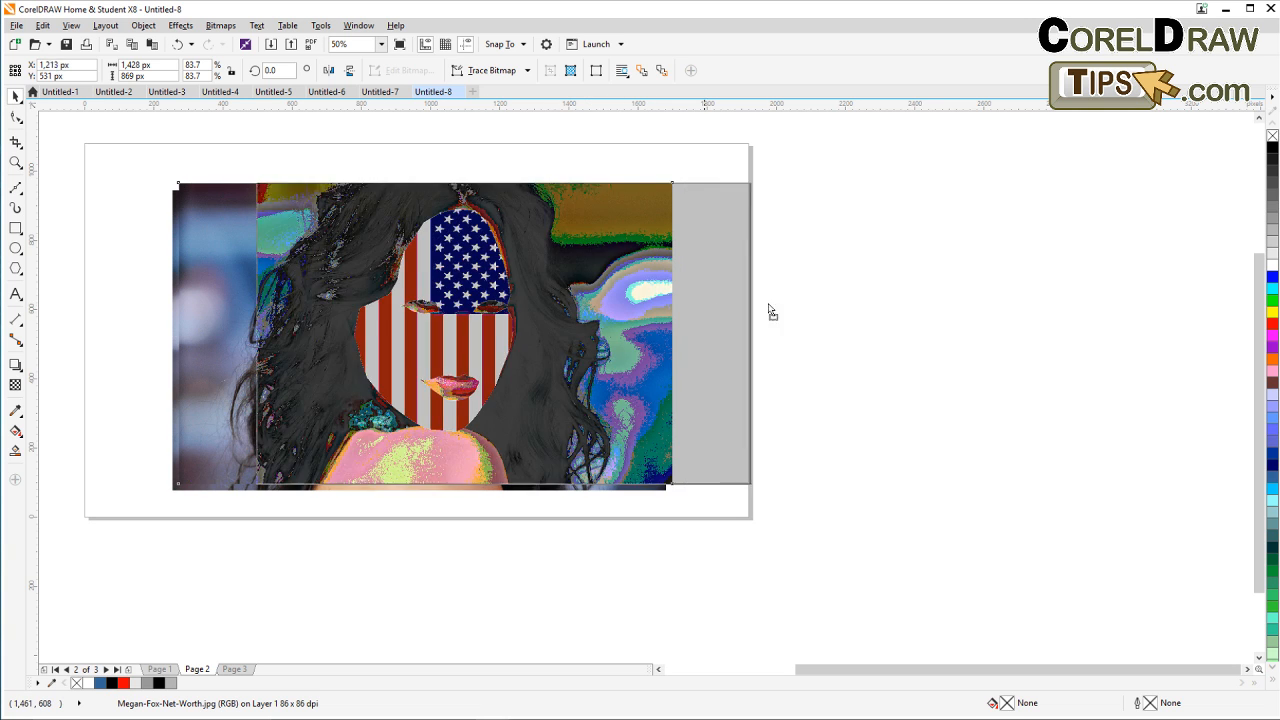
left_click_drag(768, 310, 1106, 309)
left_click_drag(917, 440, 906, 456)
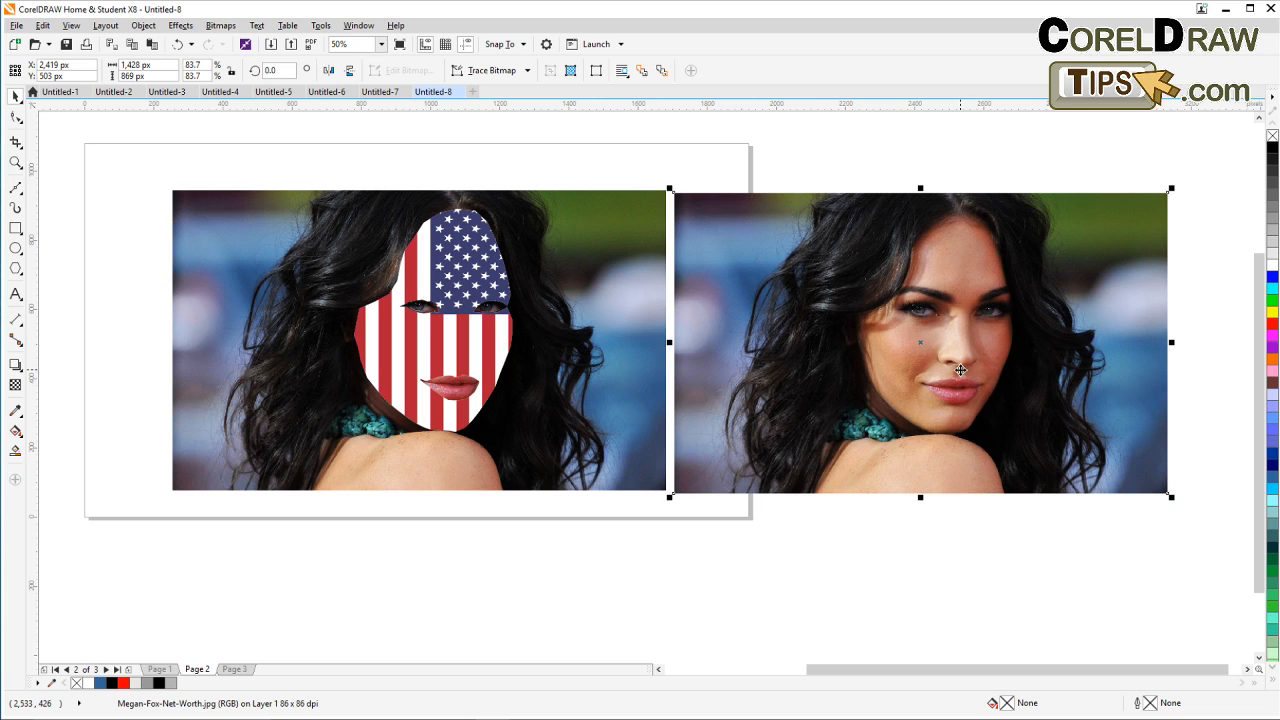
Step: Convert the portrait copy to an 8-bit grayscale bitmap at 96 dpi with anti-aliasing
left_click(220, 25)
left_click(250, 43)
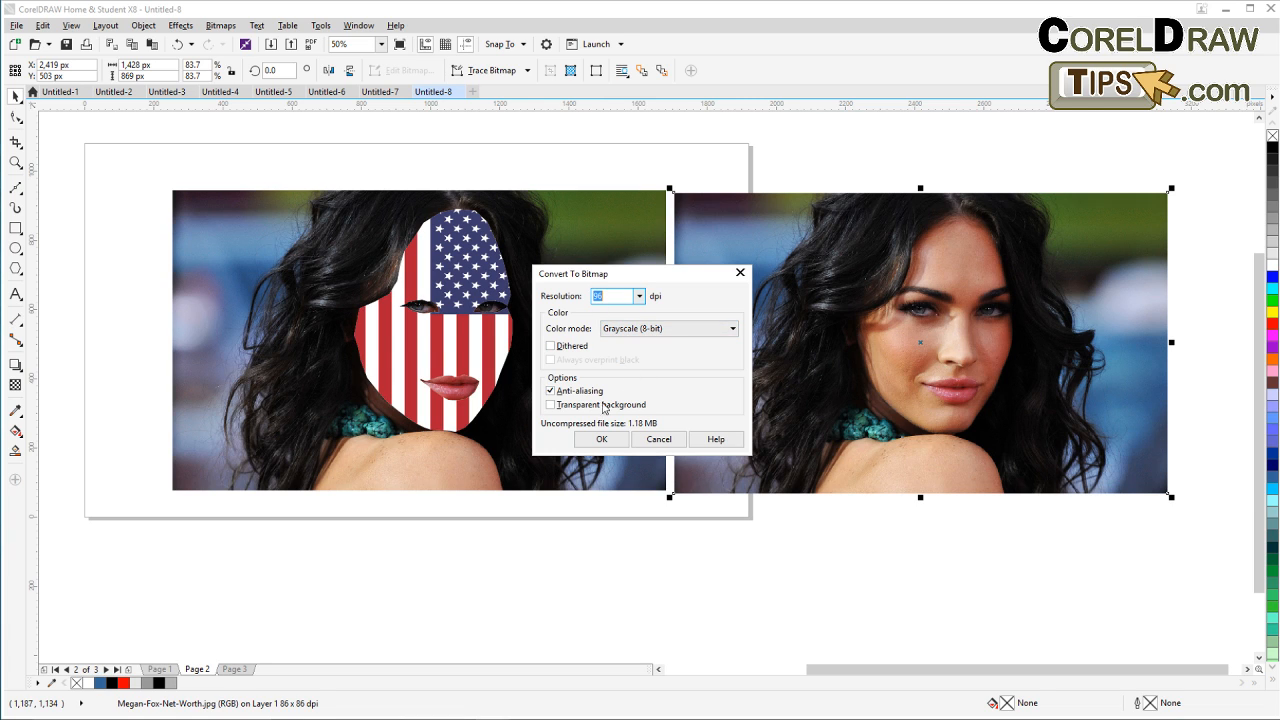
left_click(600, 440)
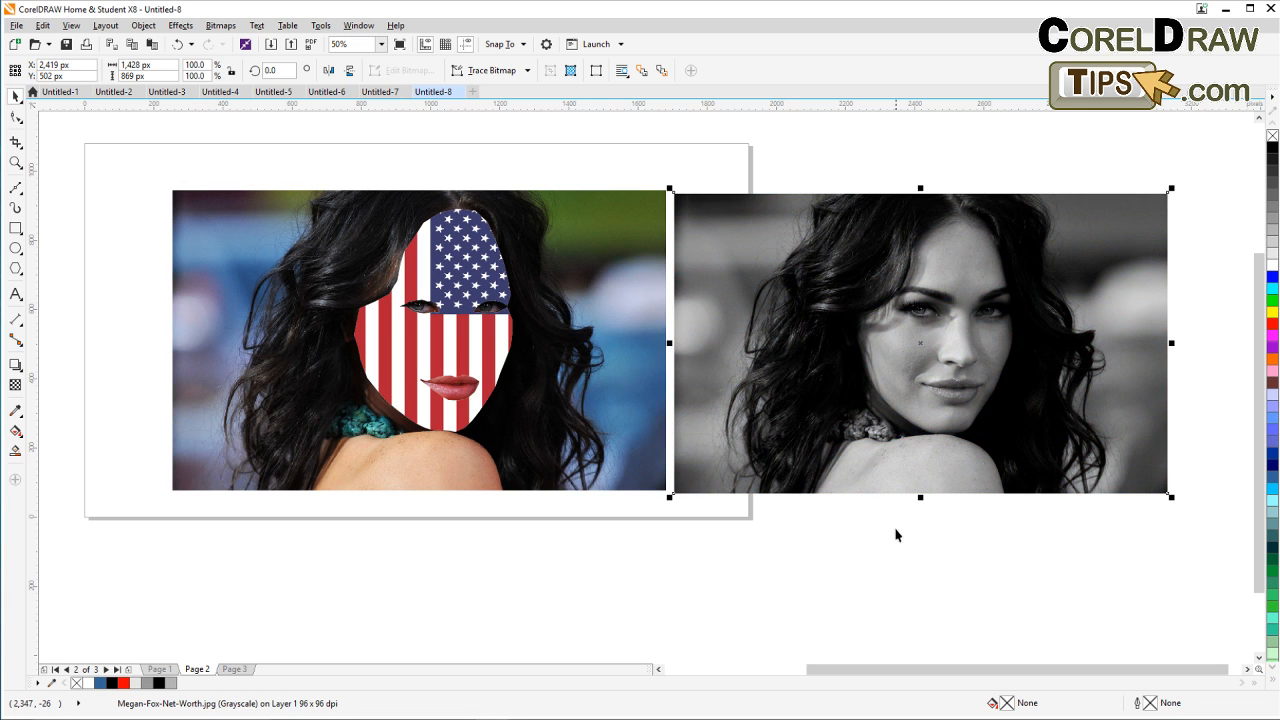
Step: Export the grayscale portrait for the web as a JPEG file named gray on the desktop
left_click_drag(979, 383, 835, 356)
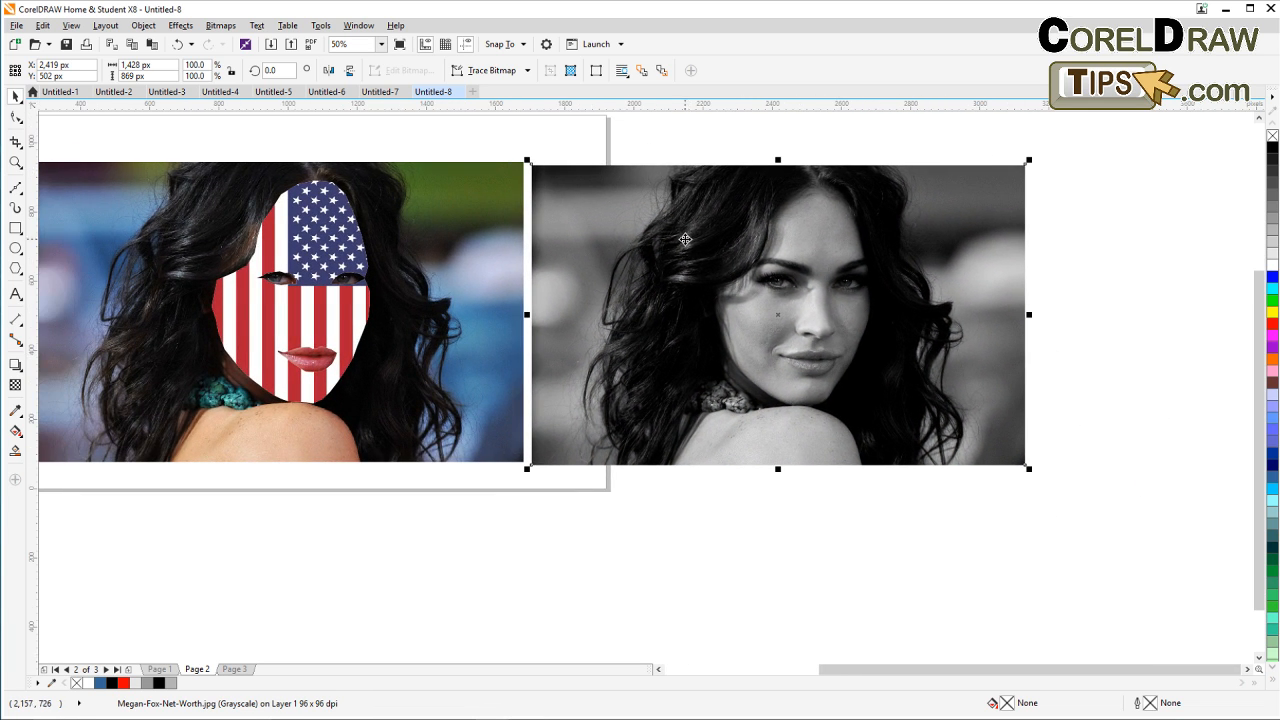
left_click(16, 25)
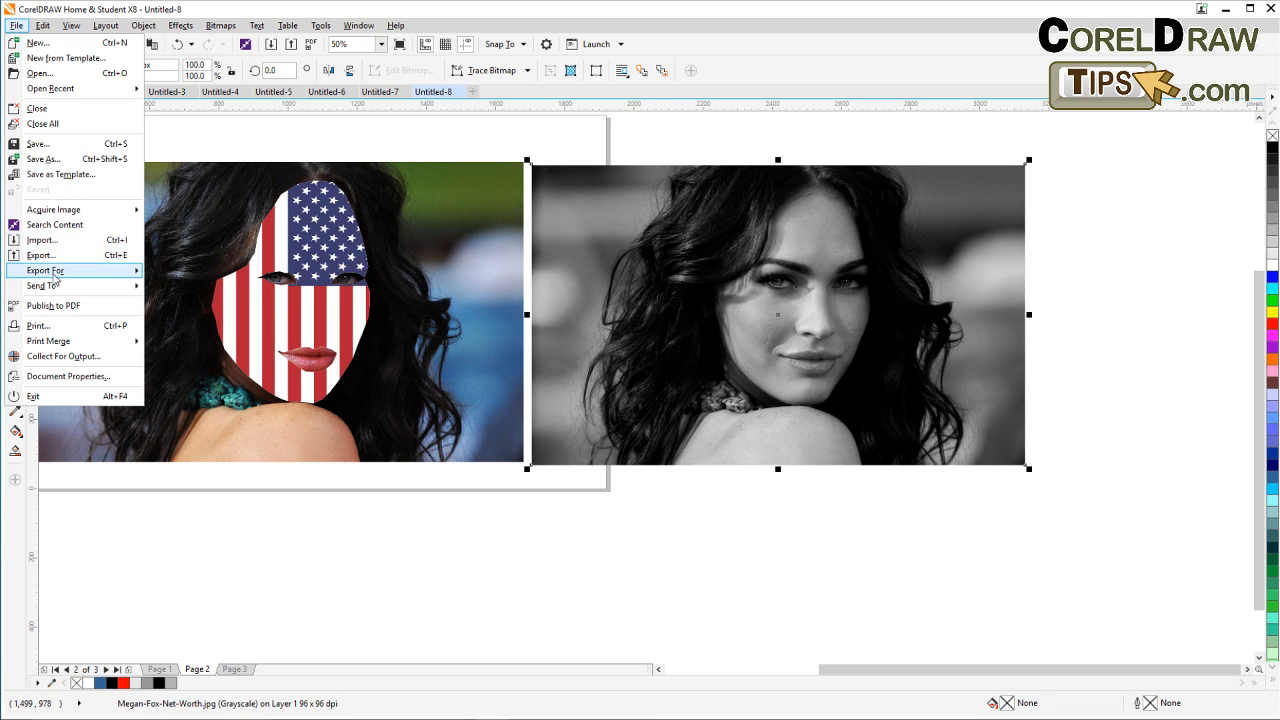
mouse_move(97, 273)
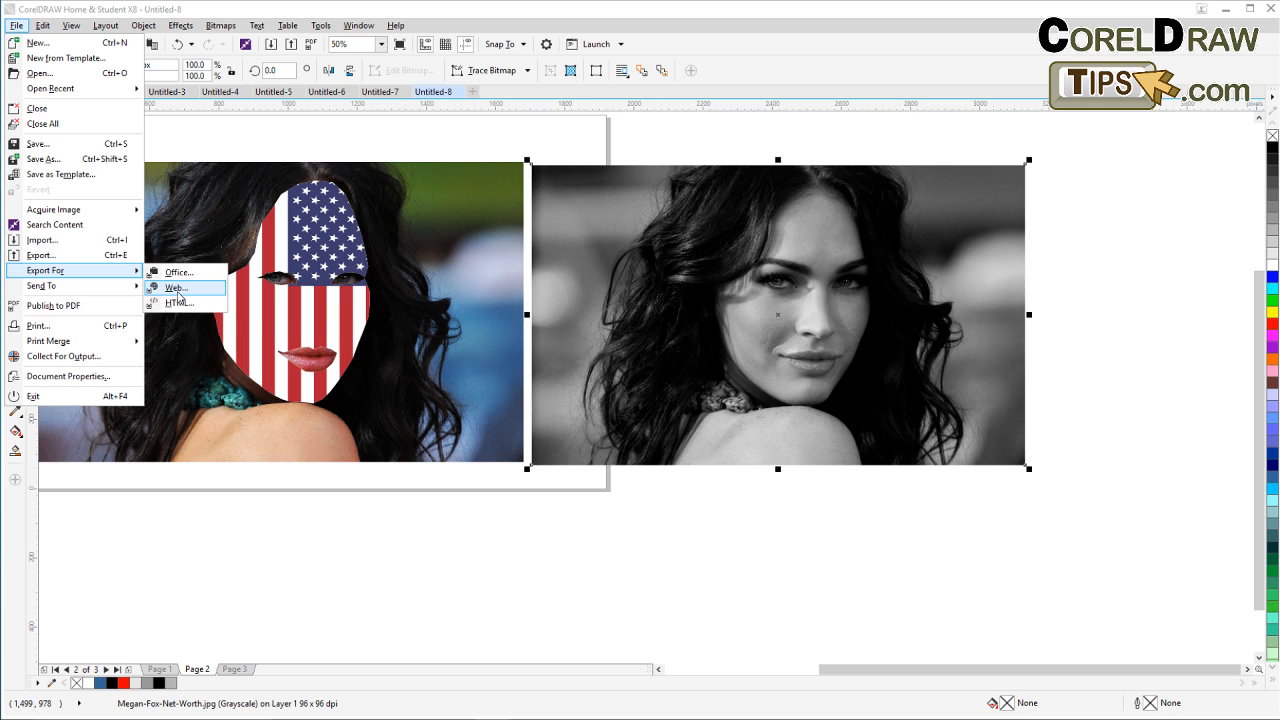
left_click(177, 288)
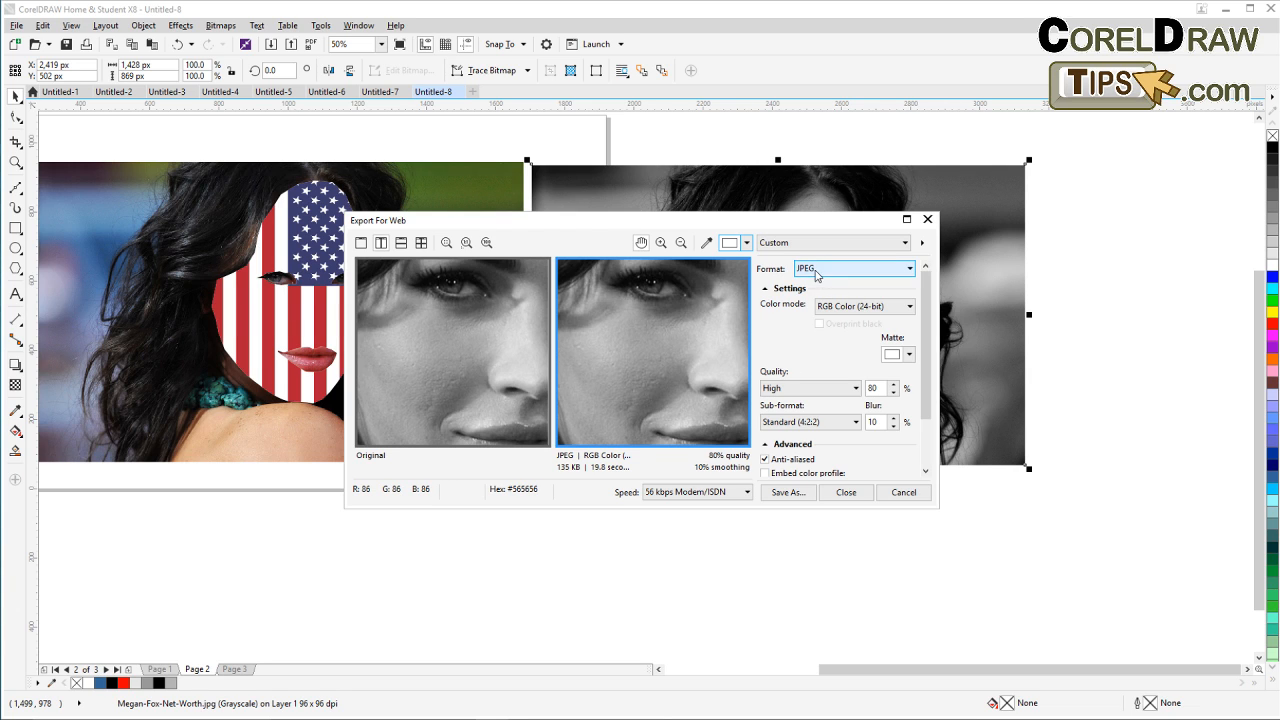
left_click(788, 492)
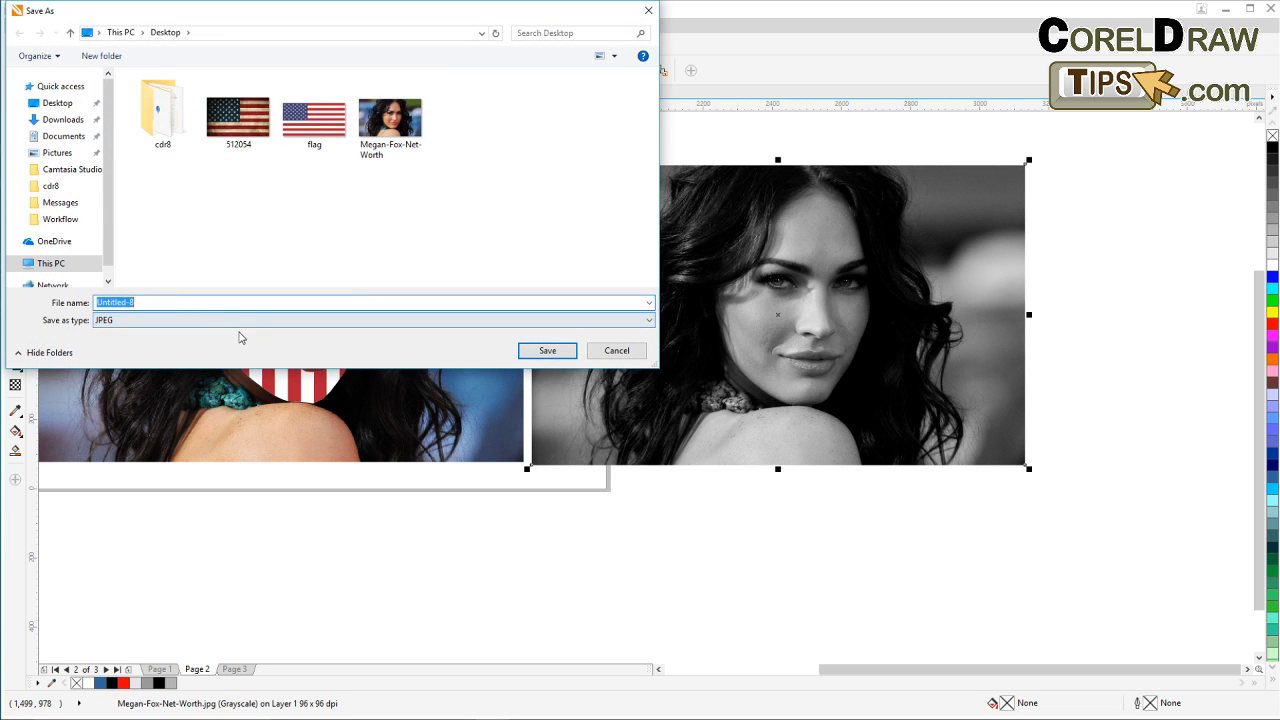
type("gray")
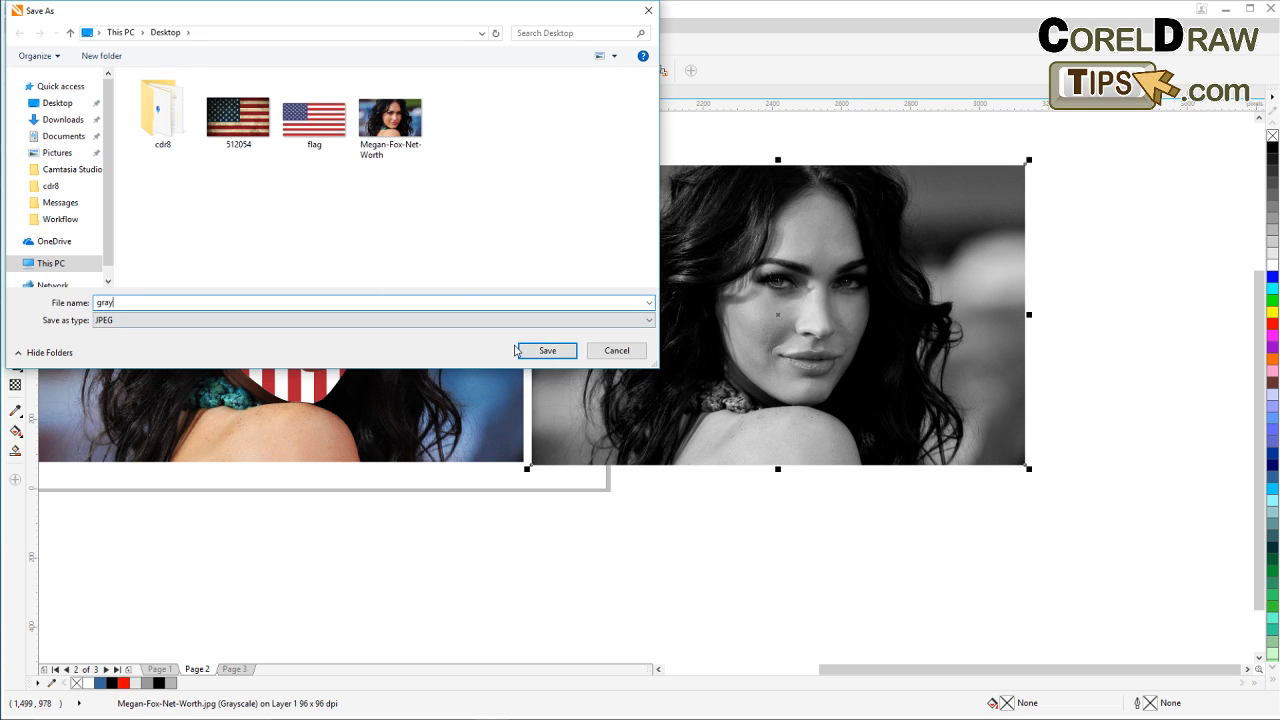
left_click(546, 352)
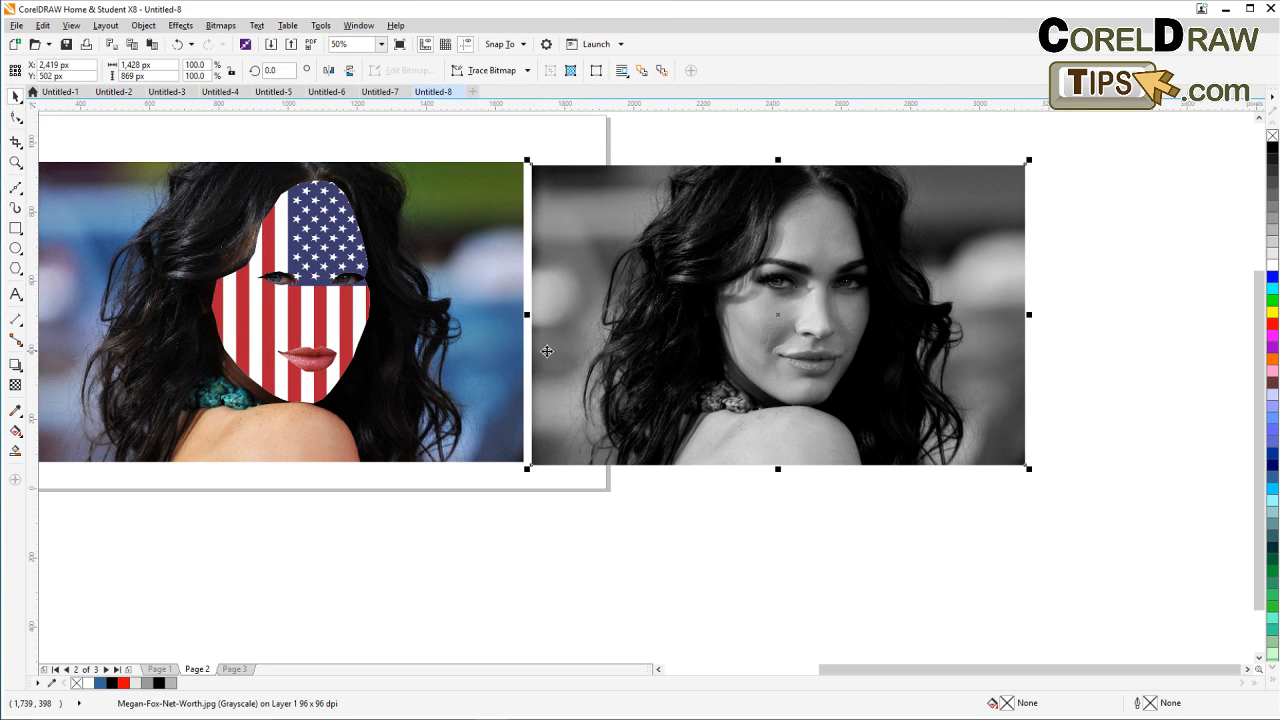
Step: Delete the grayscale portrait copy from beside the page
left_click(746, 546)
key("Delete")
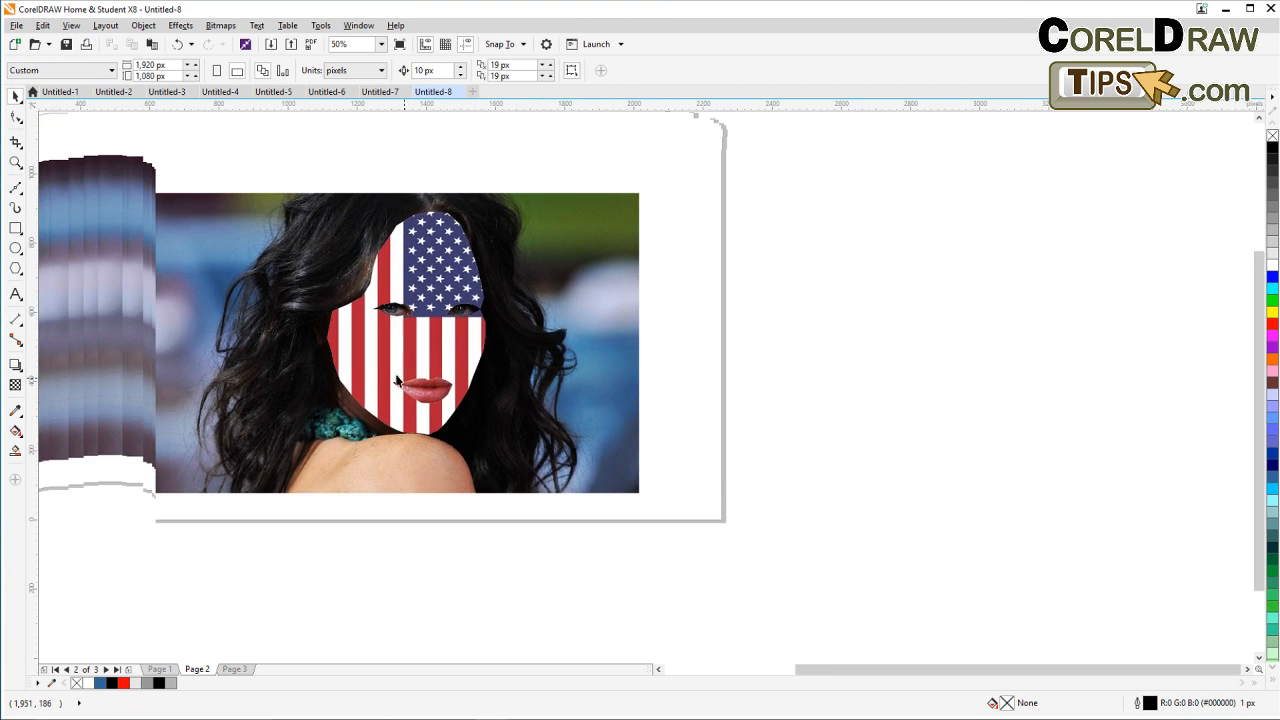
scroll(371, 330, "up", 2)
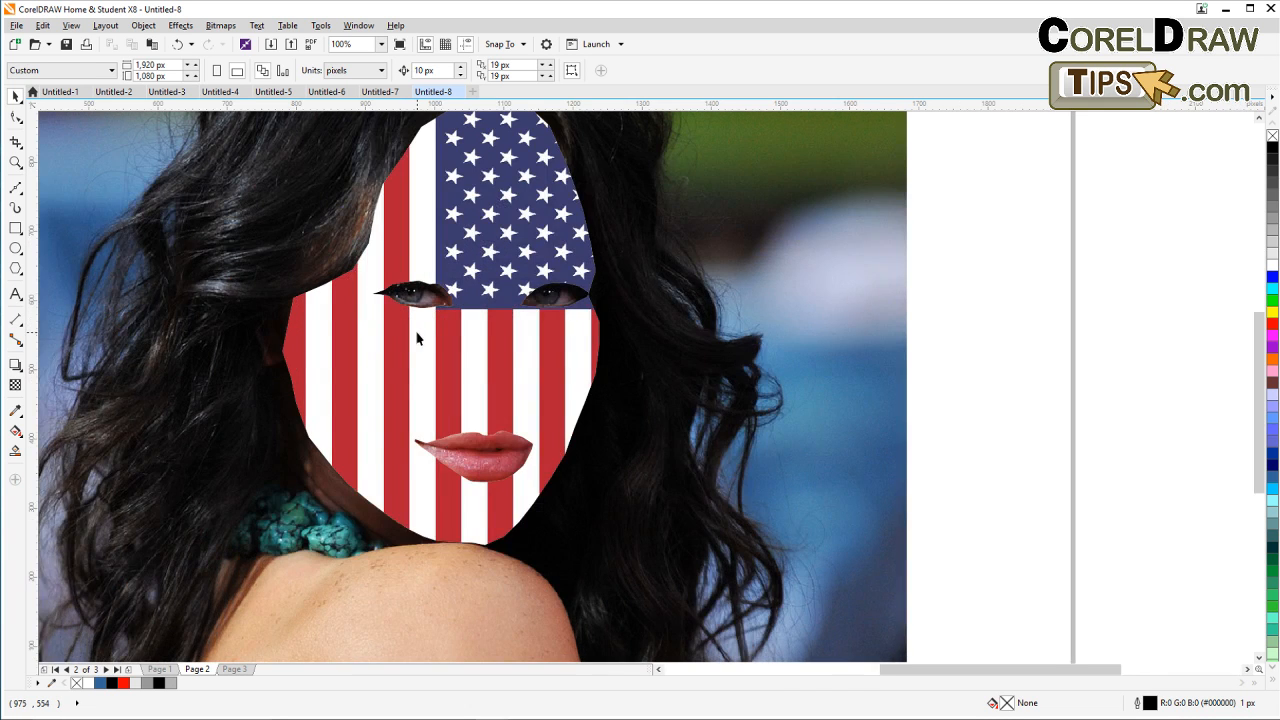
scroll(418, 339, "down", 2)
Step: Duplicate the portrait photo together with its flag PowerClip, placing the copy level with the original about 1,570 px to its right
left_click(447, 277)
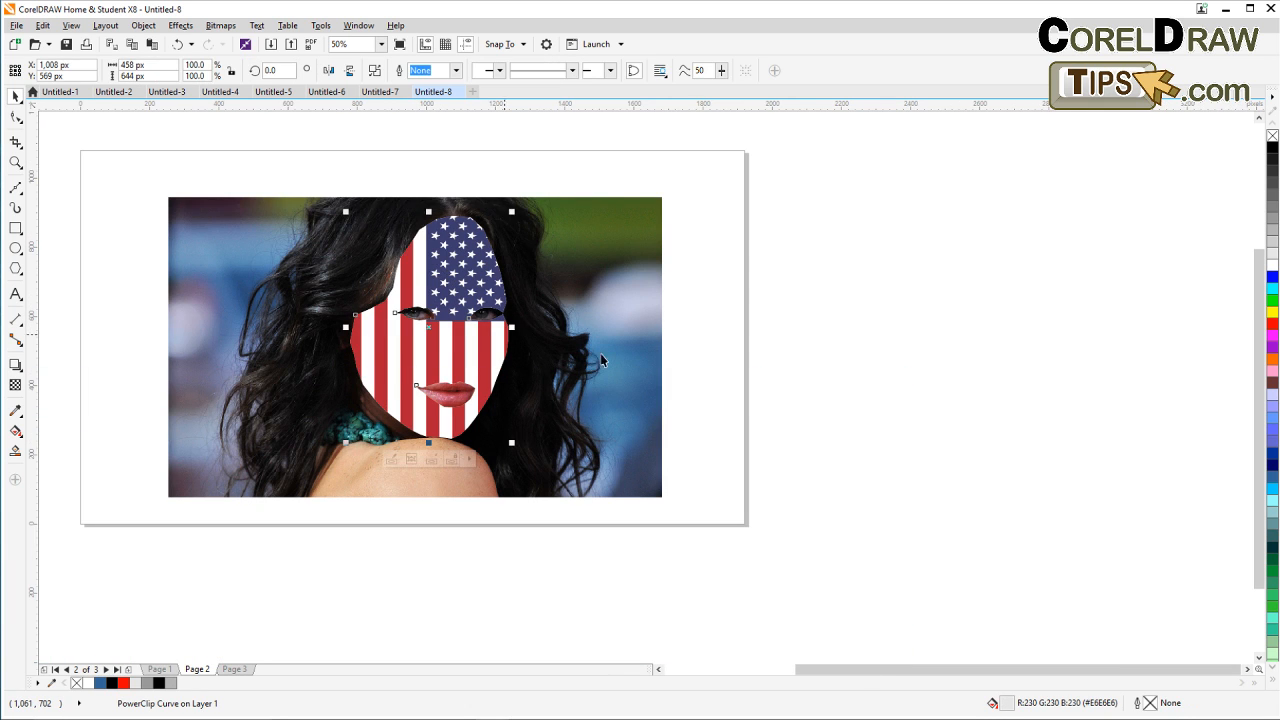
left_click_drag(120, 171, 735, 571)
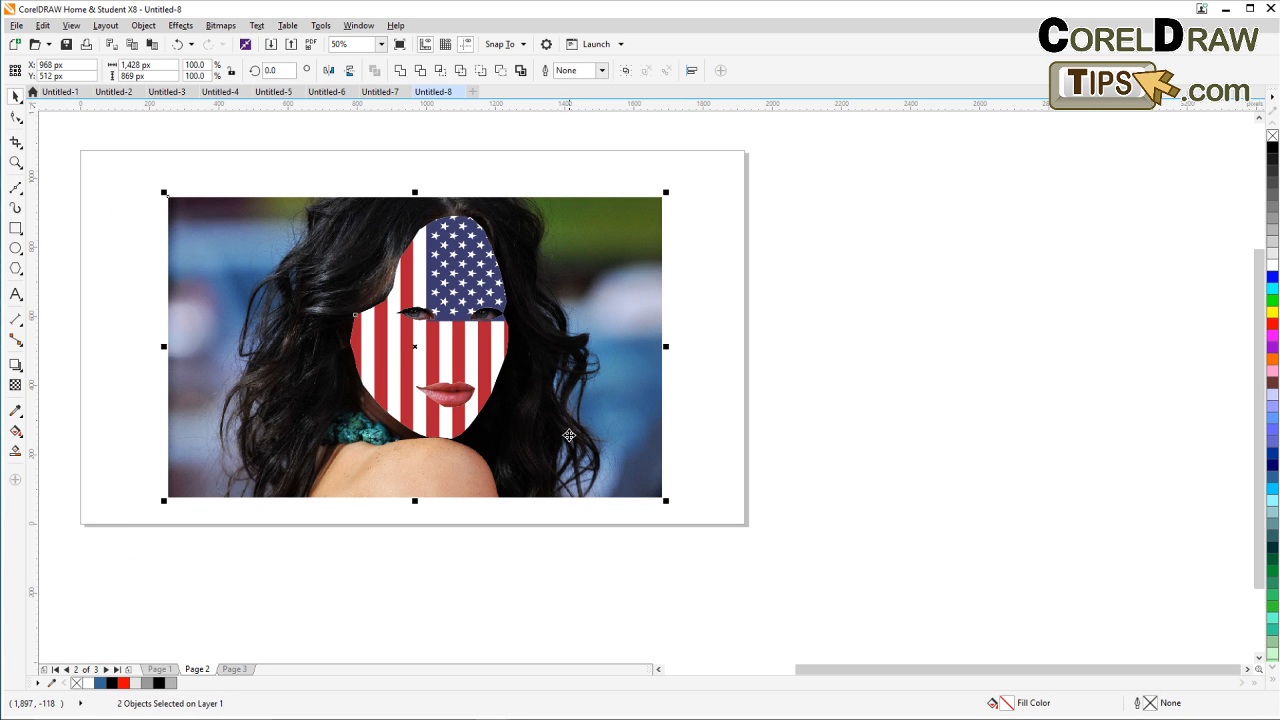
left_click_drag(612, 476, 1111, 487)
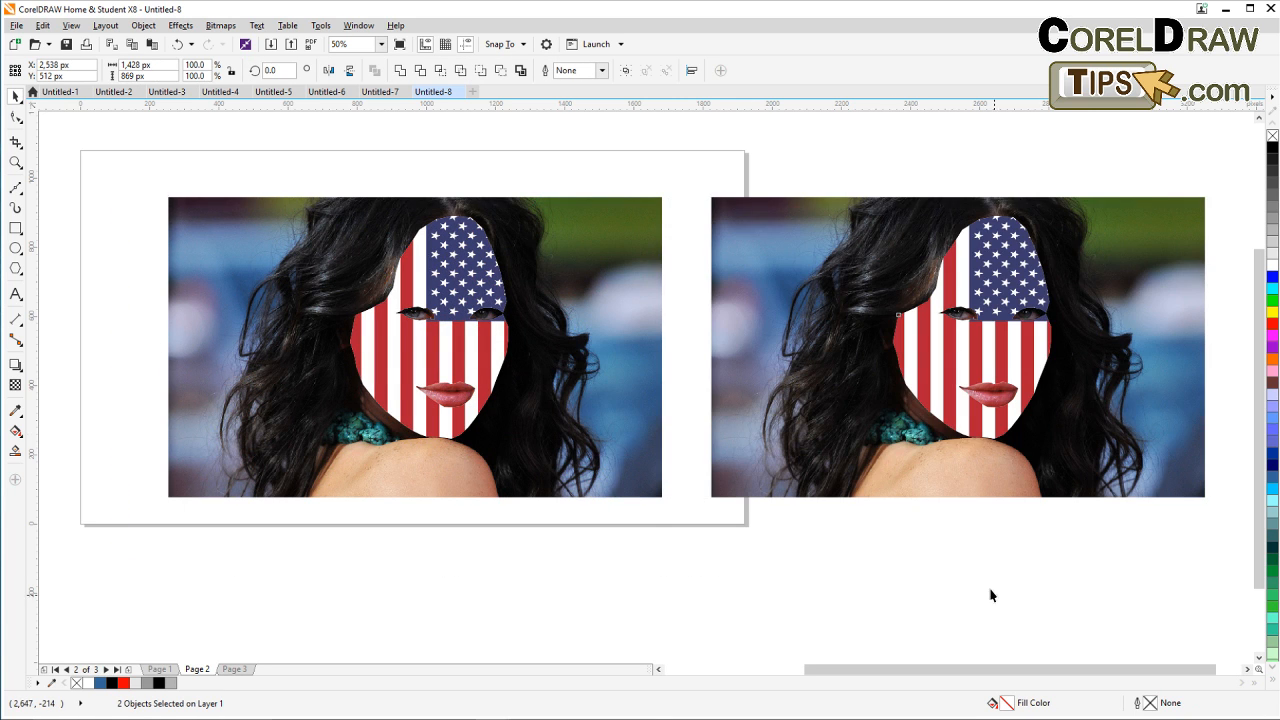
left_click(991, 594)
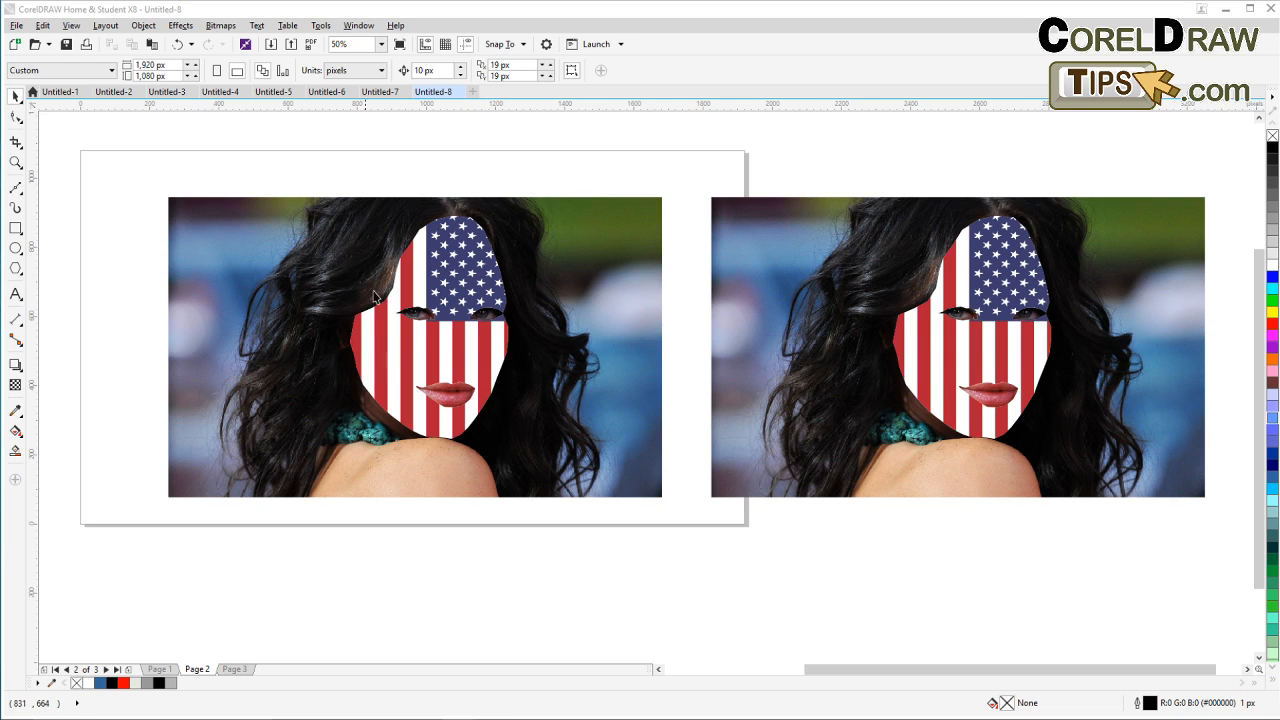
Step: Select the flag PowerClip on the original portrait and check whether the bitmap Distort effects are available for it
left_click_drag(442, 360, 424, 385)
left_click(421, 302)
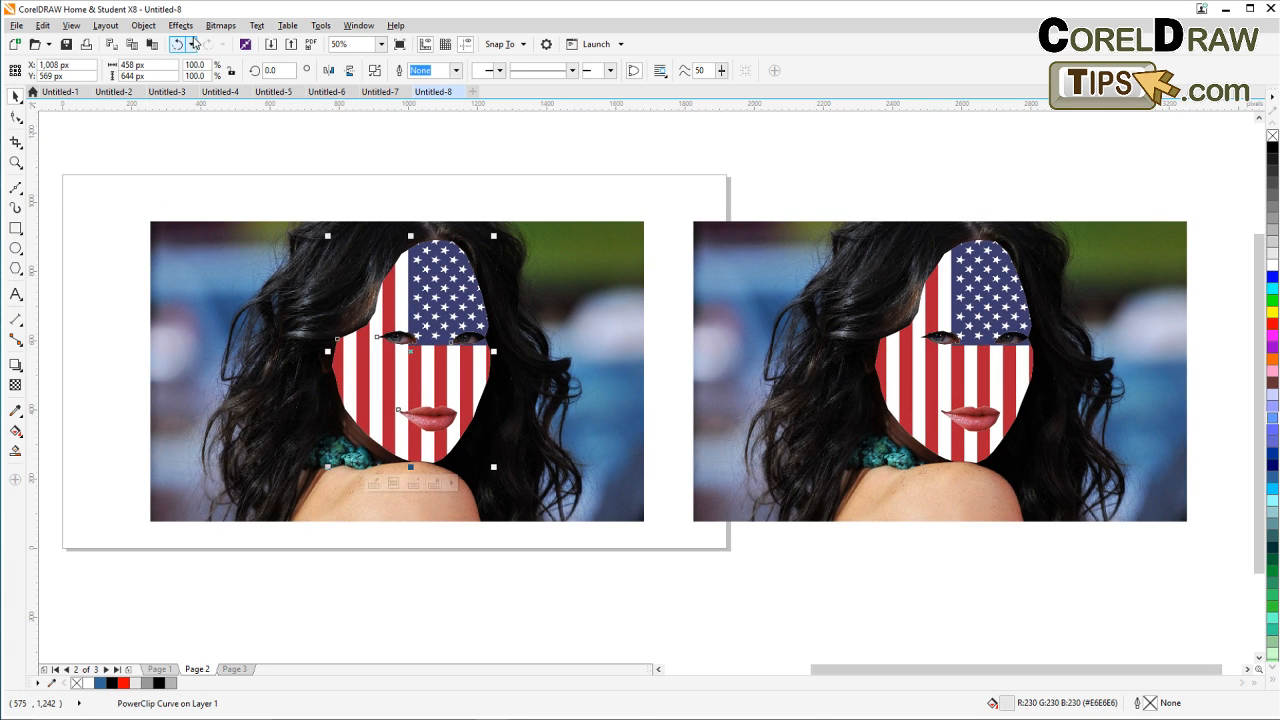
left_click(219, 28)
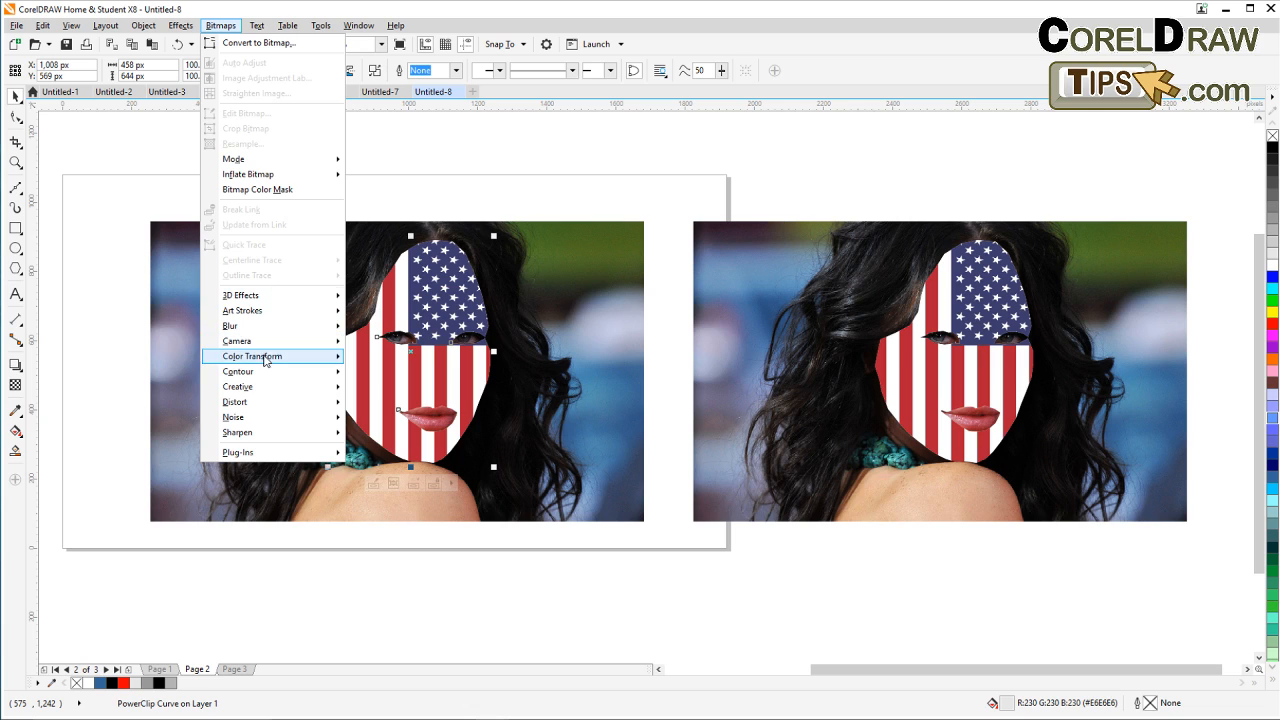
mouse_move(253, 406)
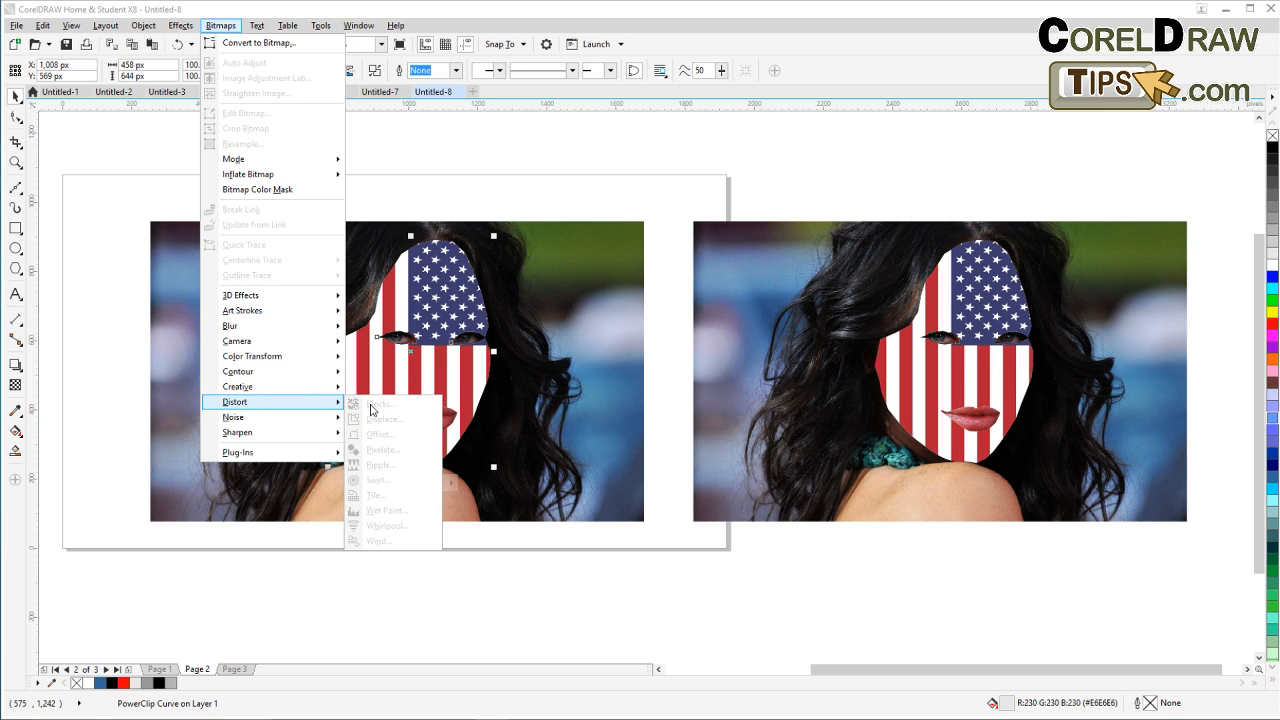
left_click(284, 634)
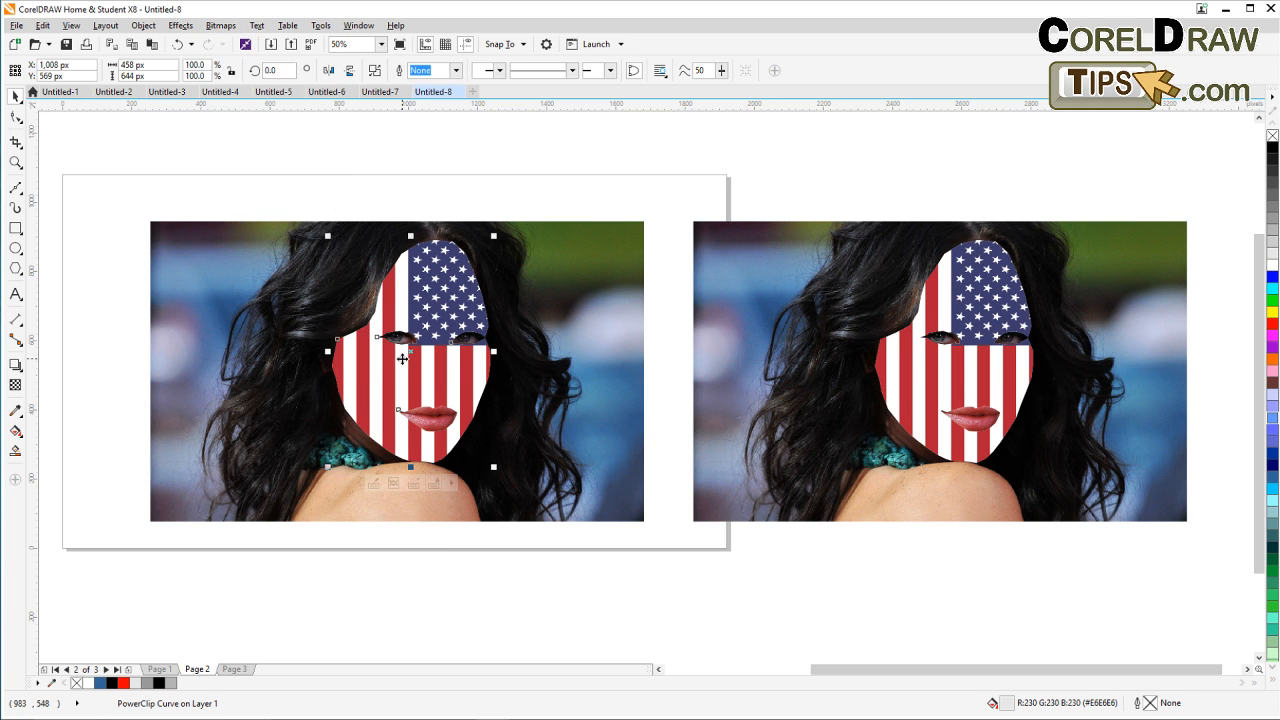
scroll(412, 352, "up", 1)
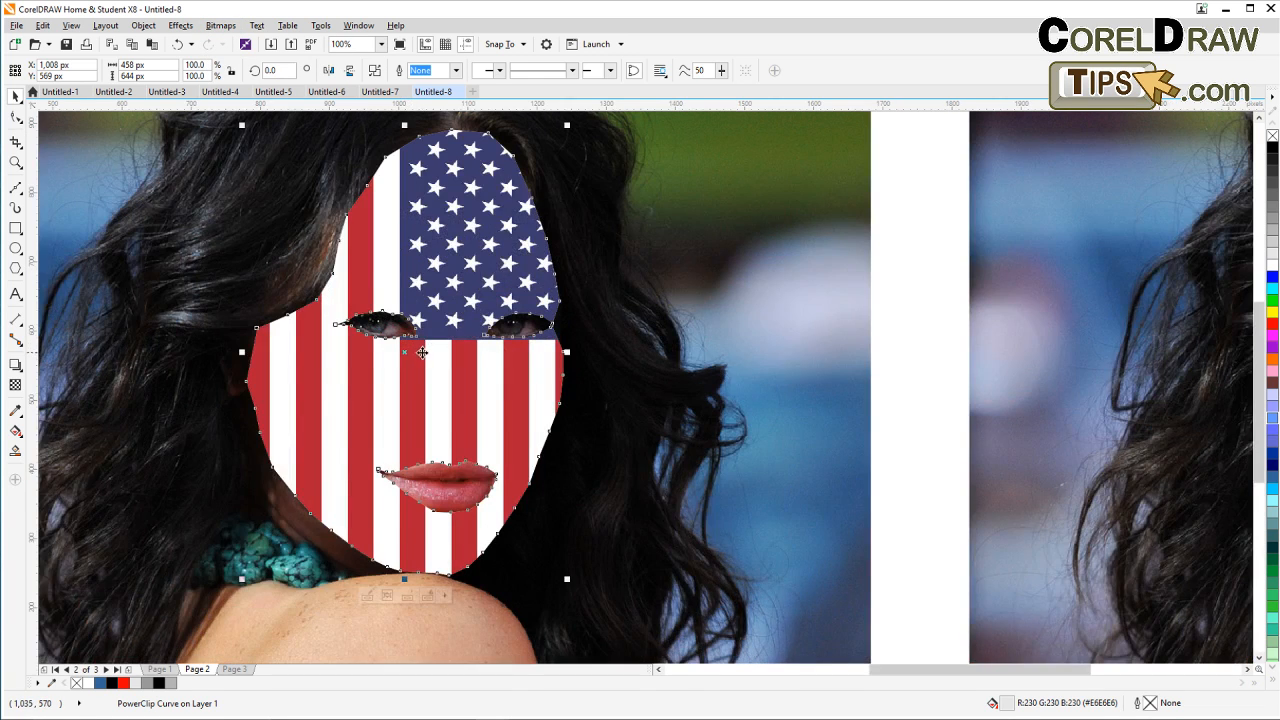
scroll(380, 346, "down", 1)
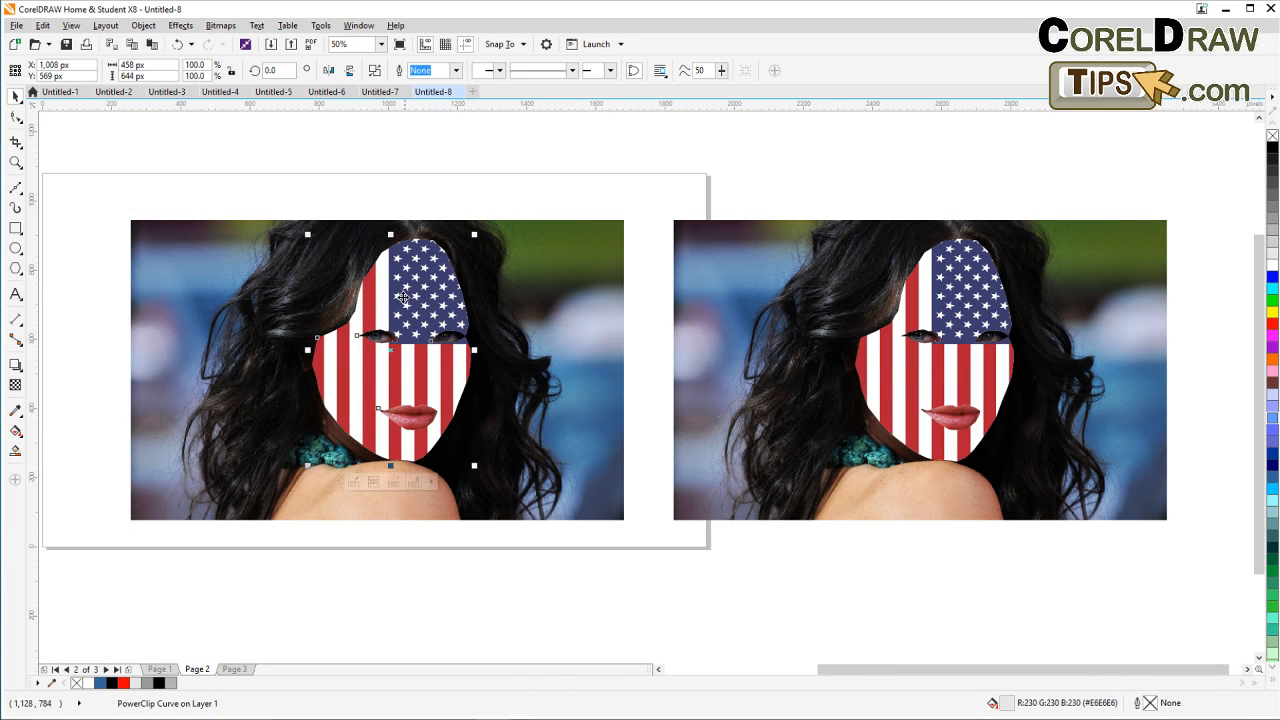
Step: Convert the flag PowerClip to a 24-bit RGB bitmap at 96 dpi with anti-aliasing and a transparent background
left_click(220, 25)
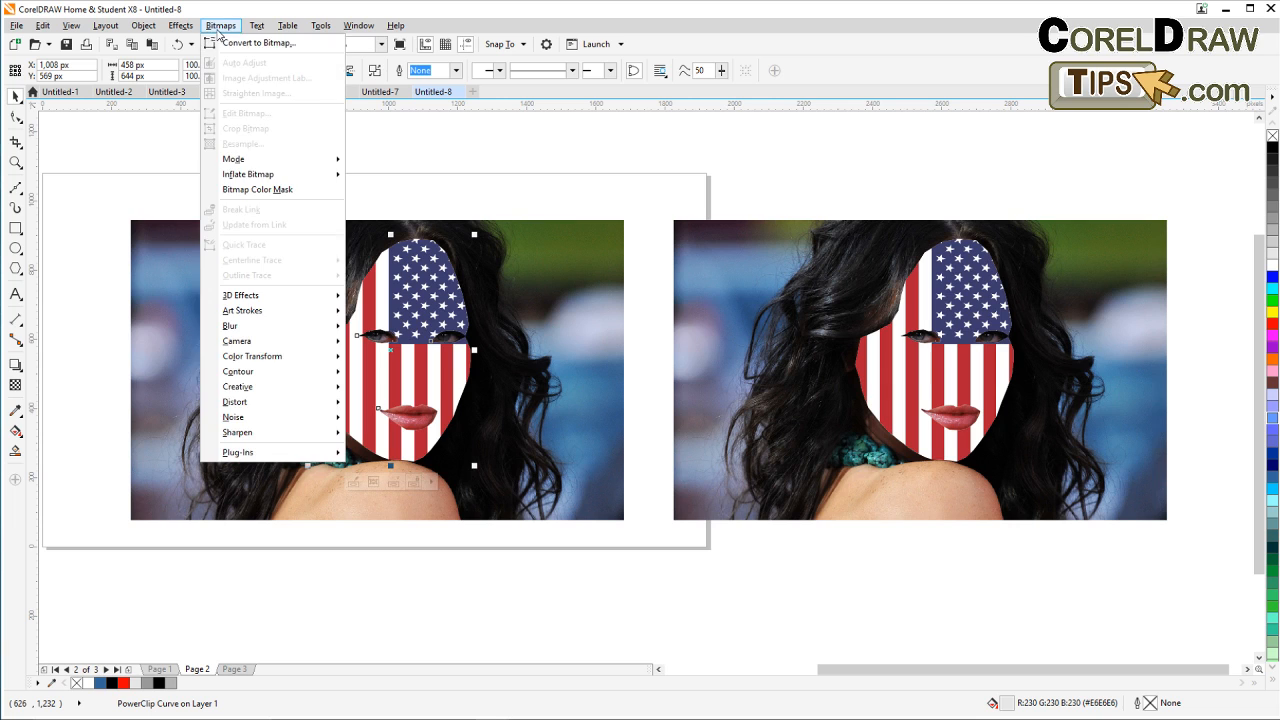
left_click(229, 46)
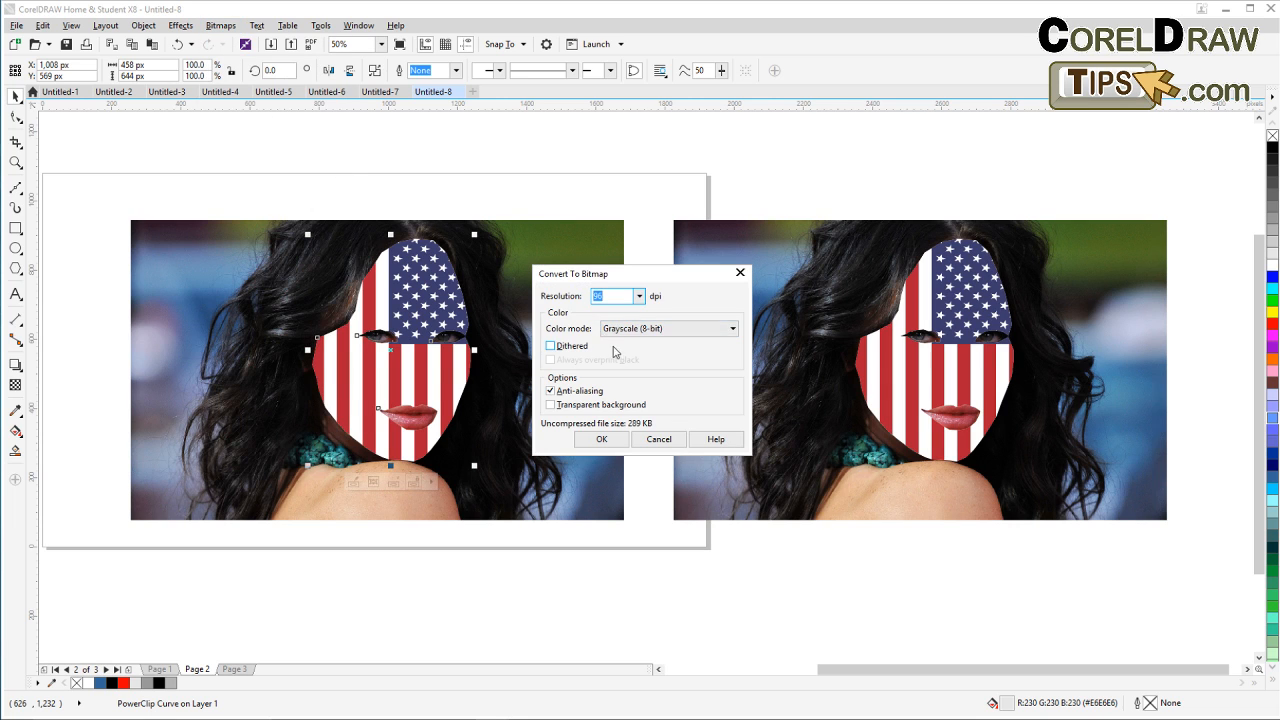
left_click(652, 328)
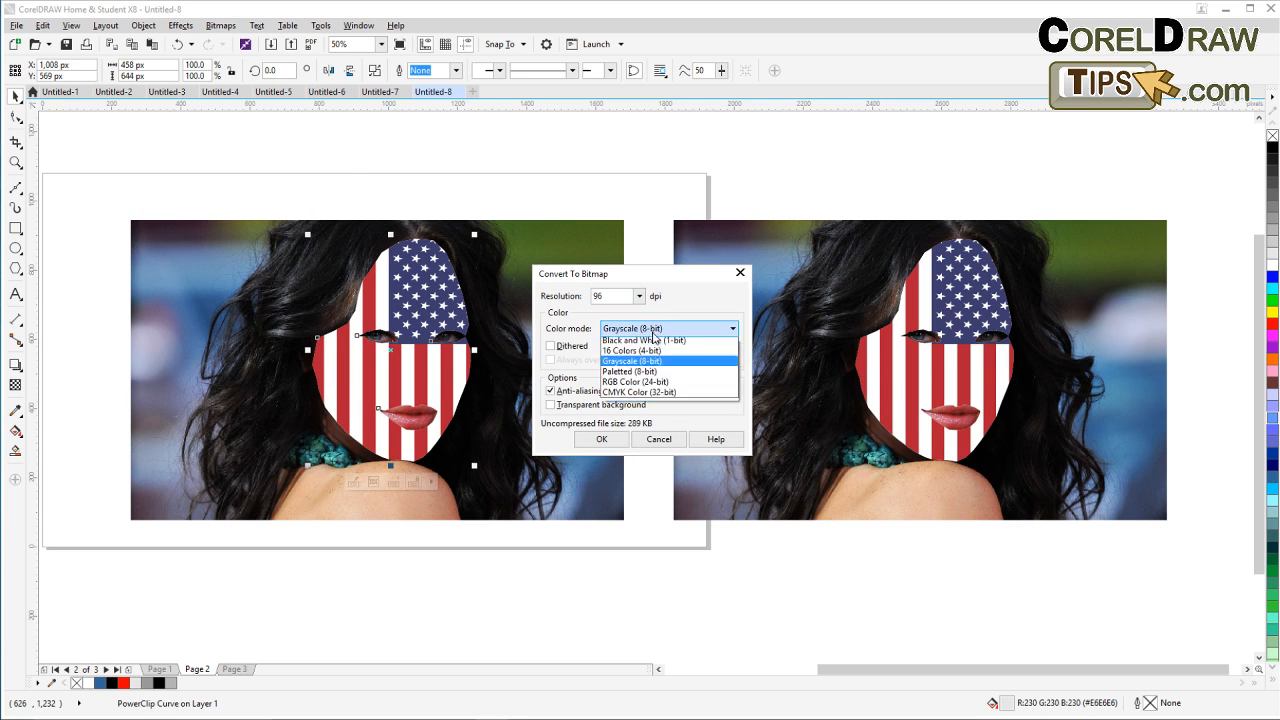
left_click(648, 385)
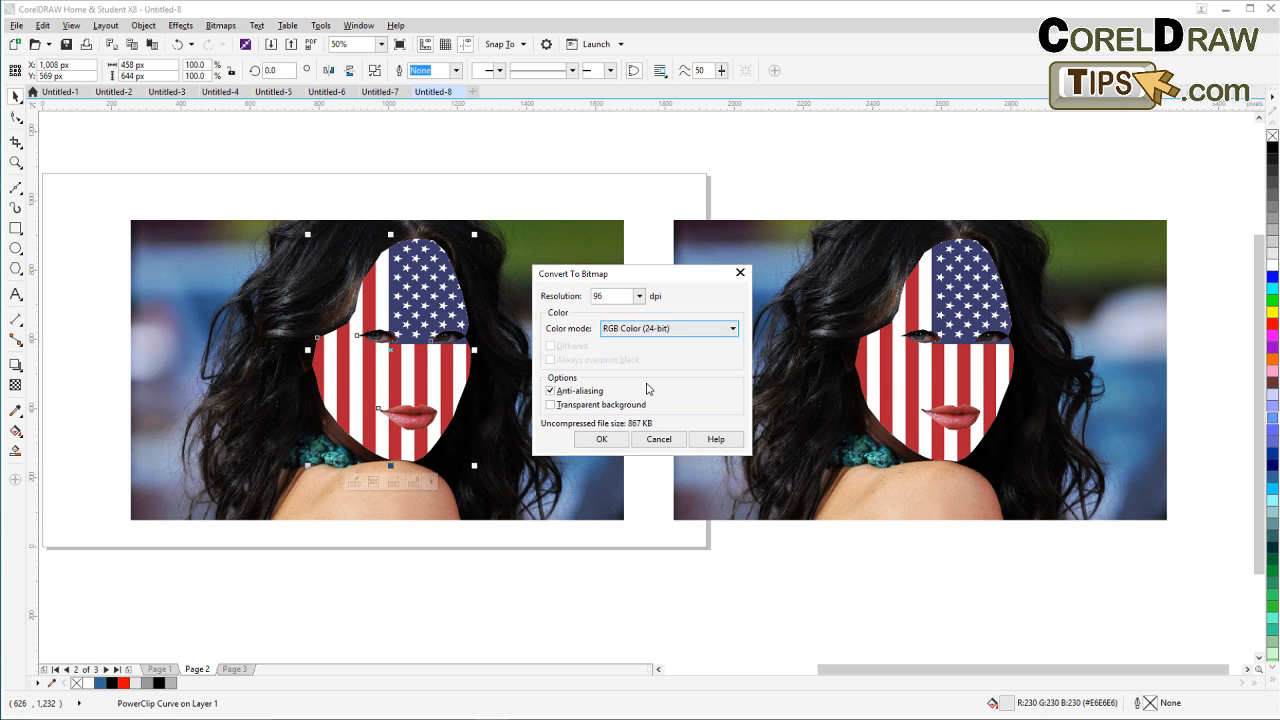
left_click(588, 405)
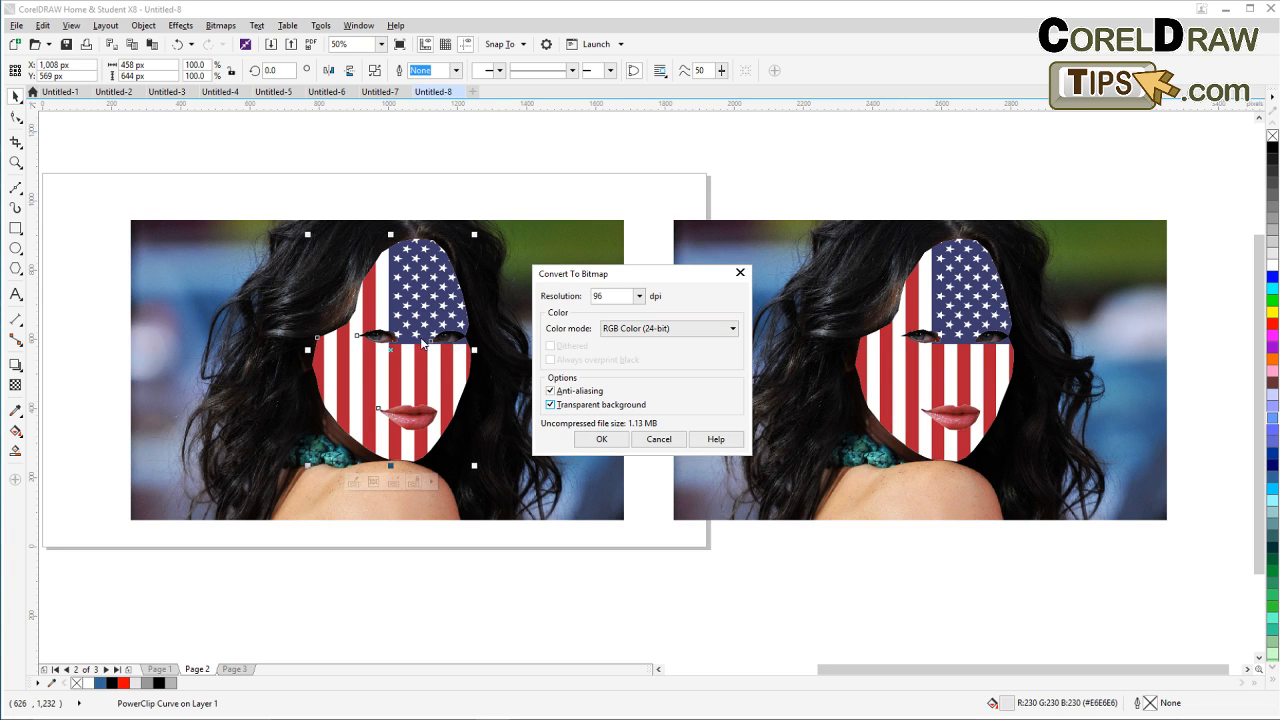
left_click(600, 440)
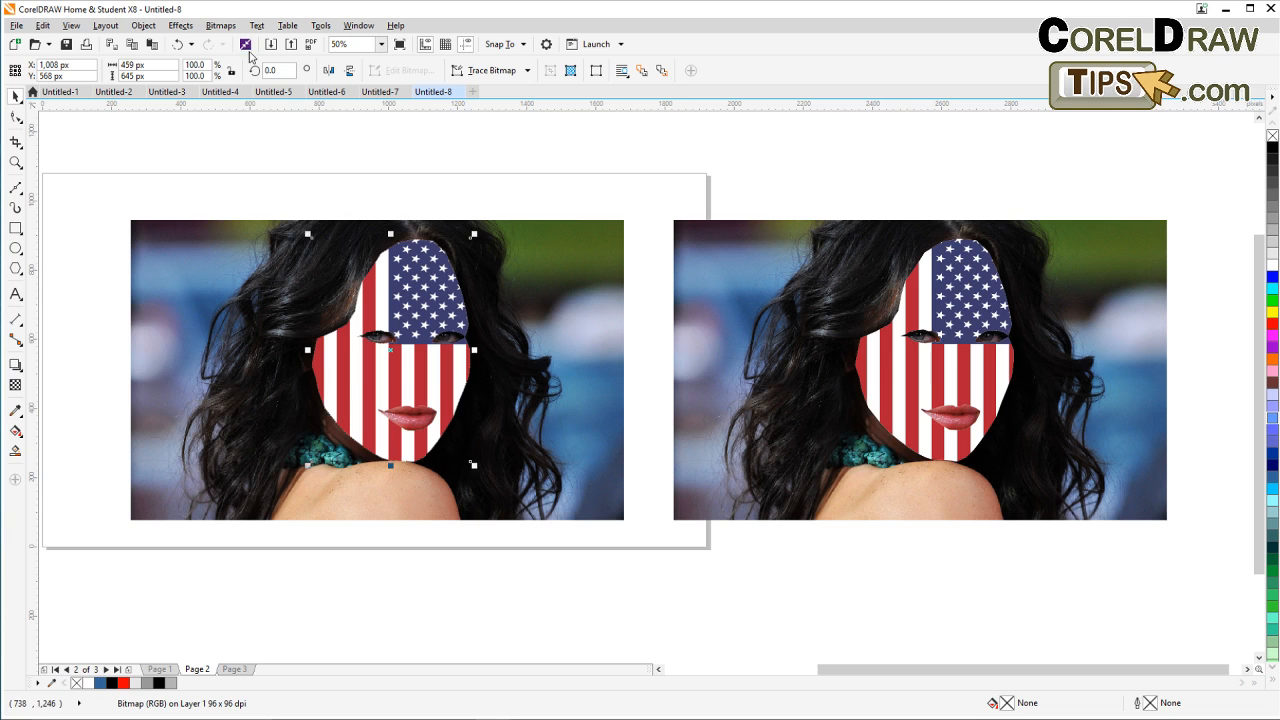
Step: Start the Displace effect on the flag bitmap and load the JPEG file gray from the desktop as its displacement map
left_click(219, 26)
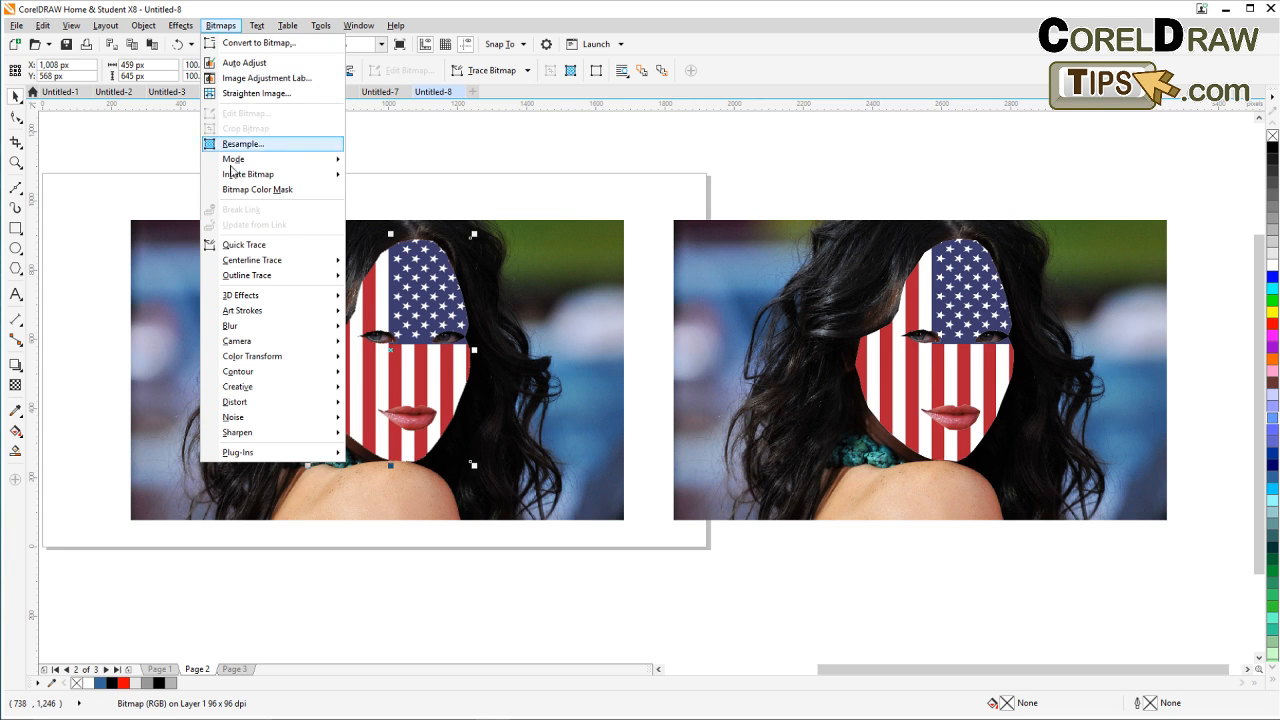
mouse_move(277, 374)
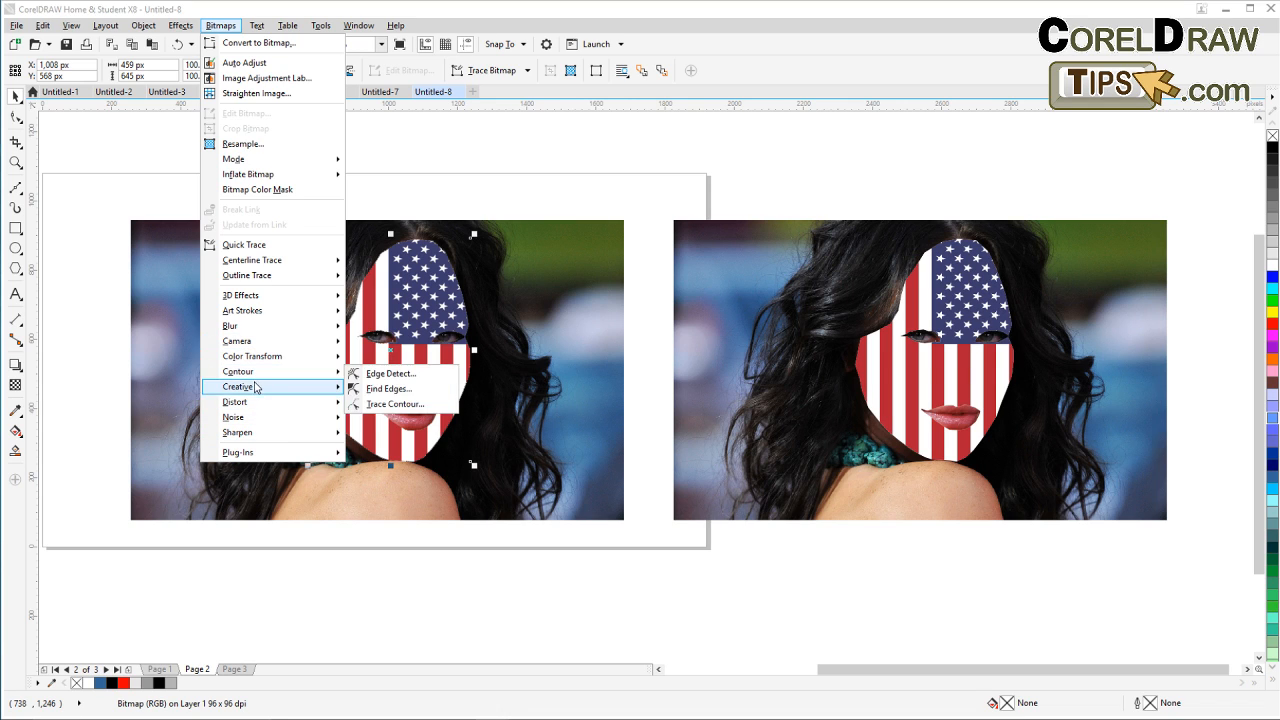
mouse_move(255, 404)
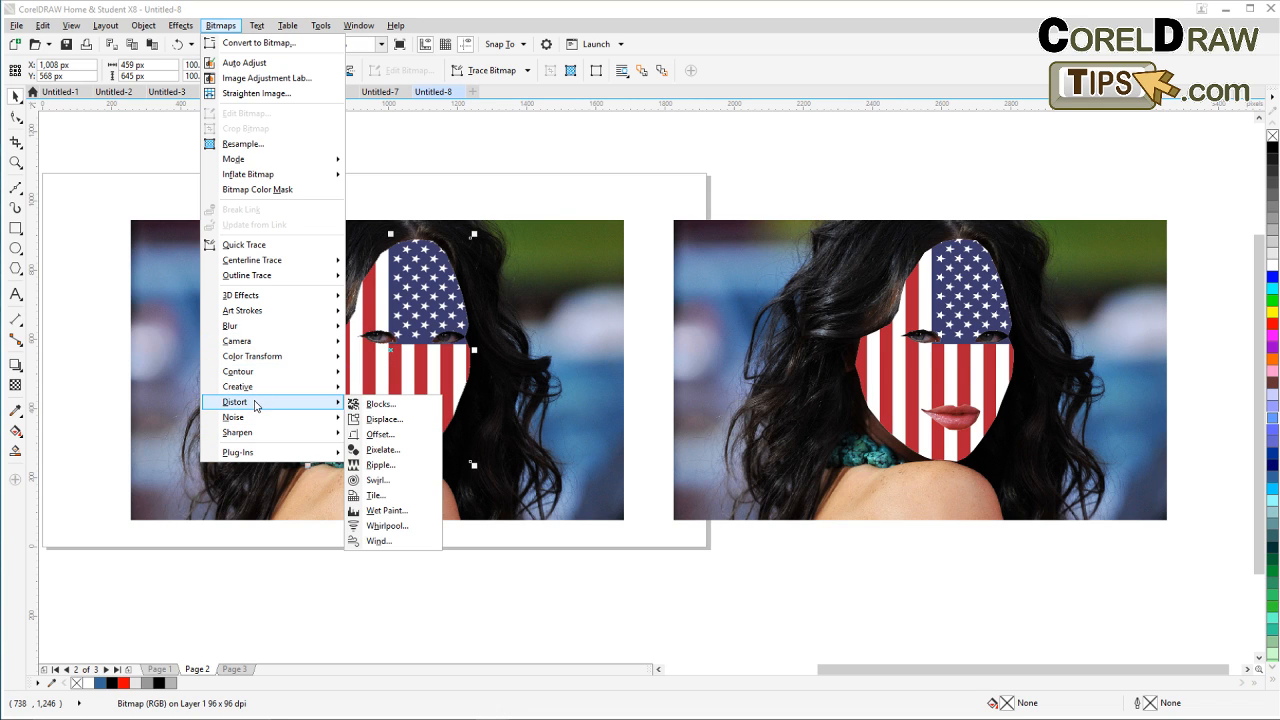
left_click(395, 421)
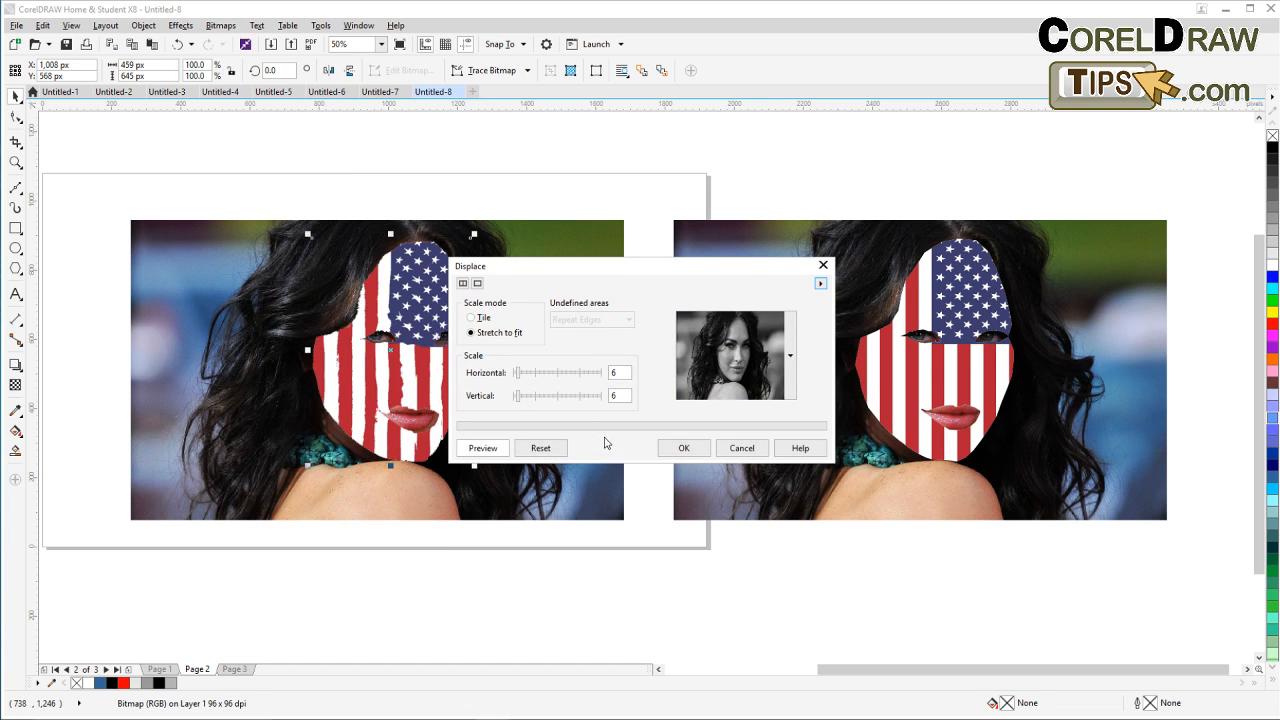
left_click(790, 355)
left_click(720, 497)
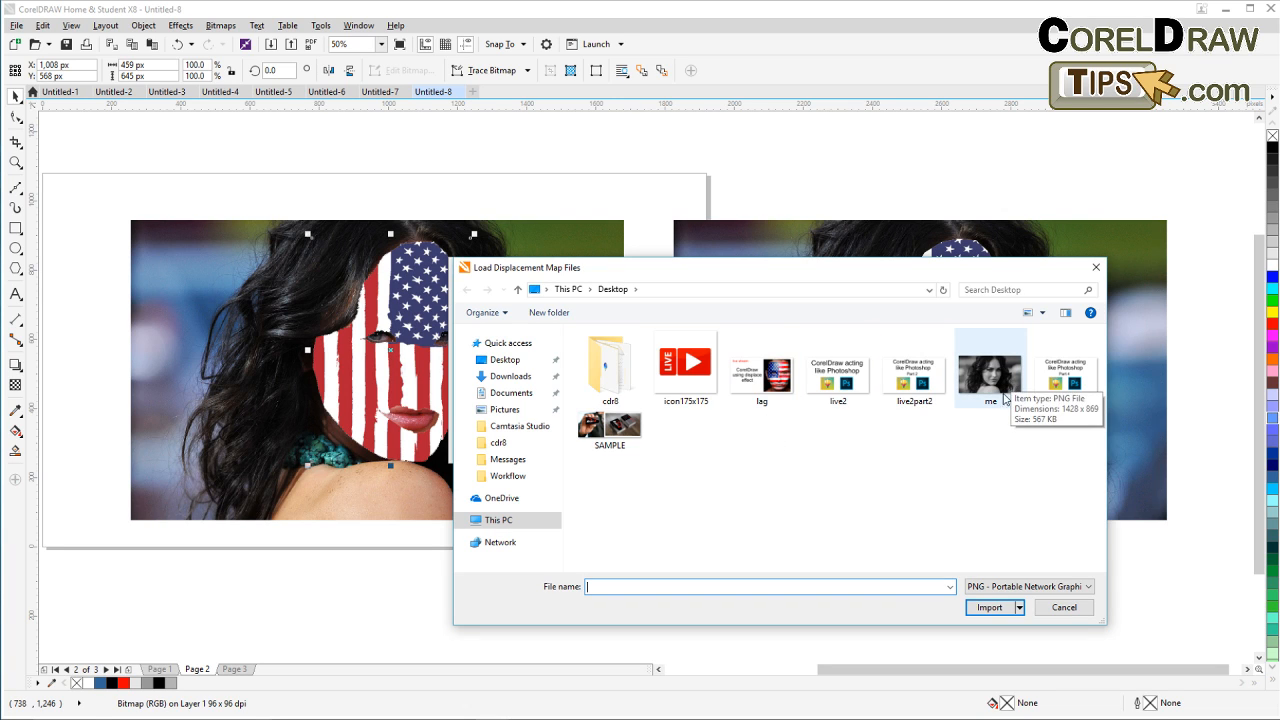
left_click(1012, 587)
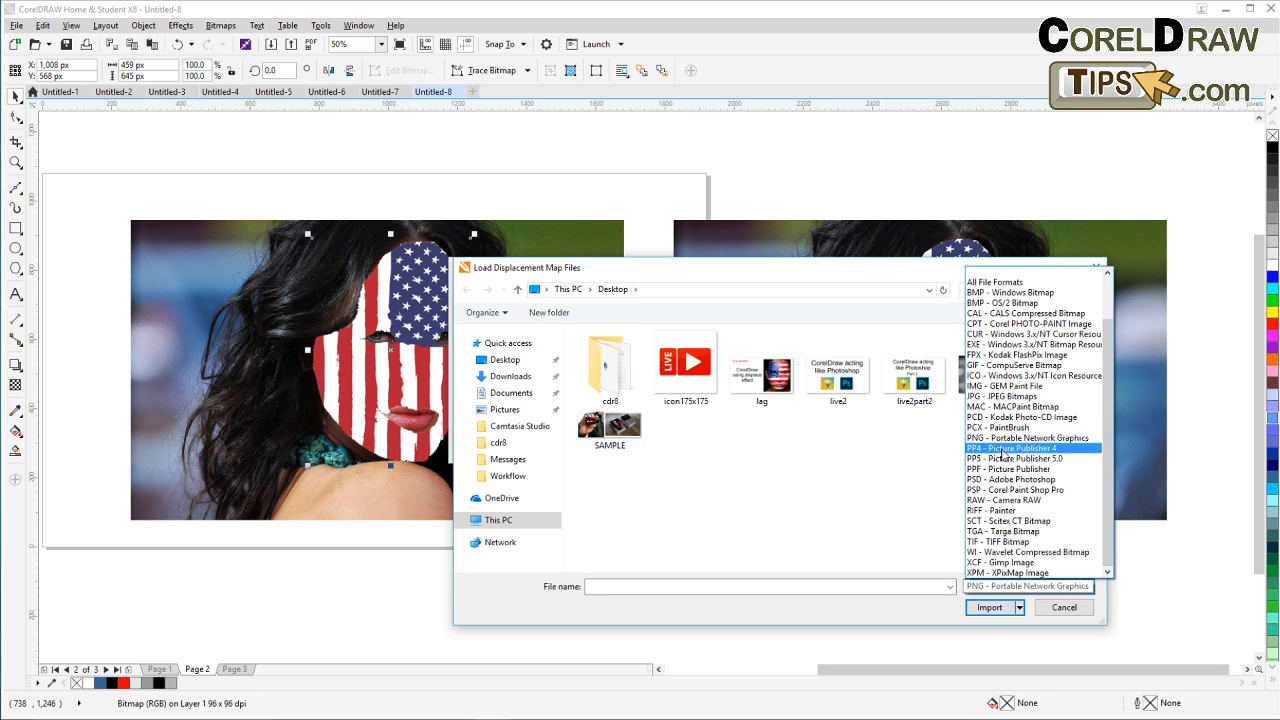
left_click(1000, 396)
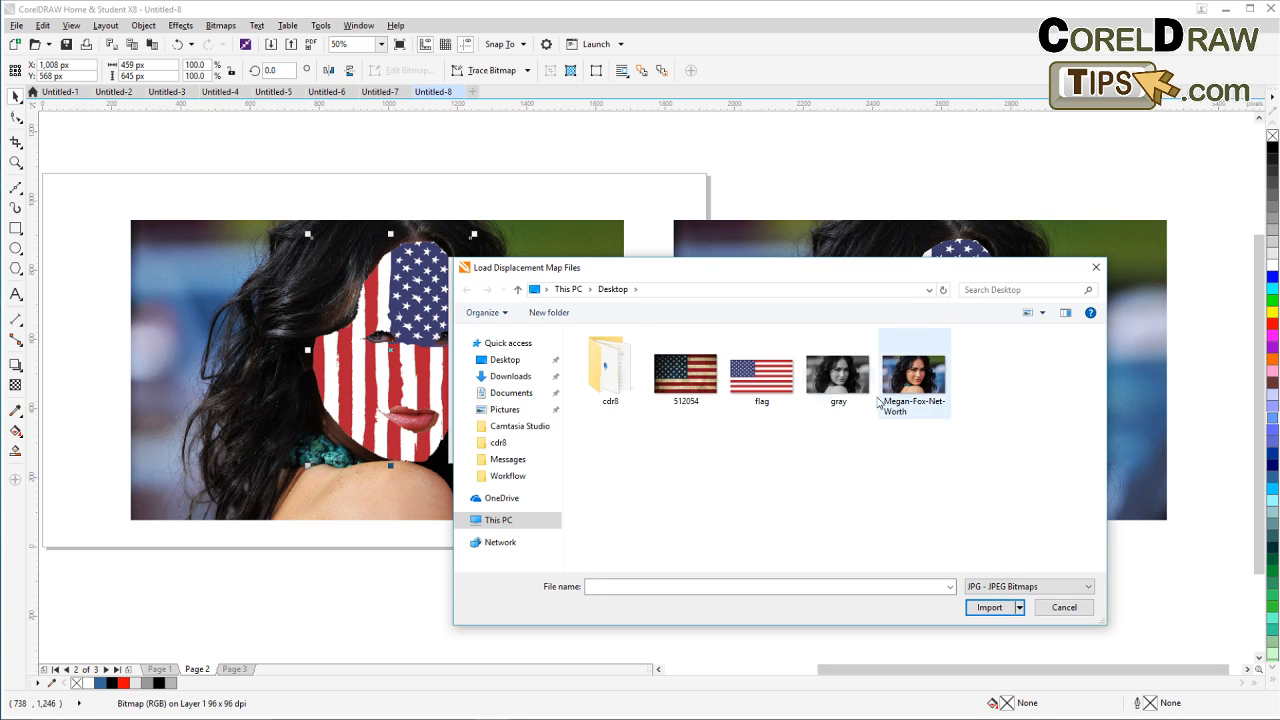
left_click(842, 384)
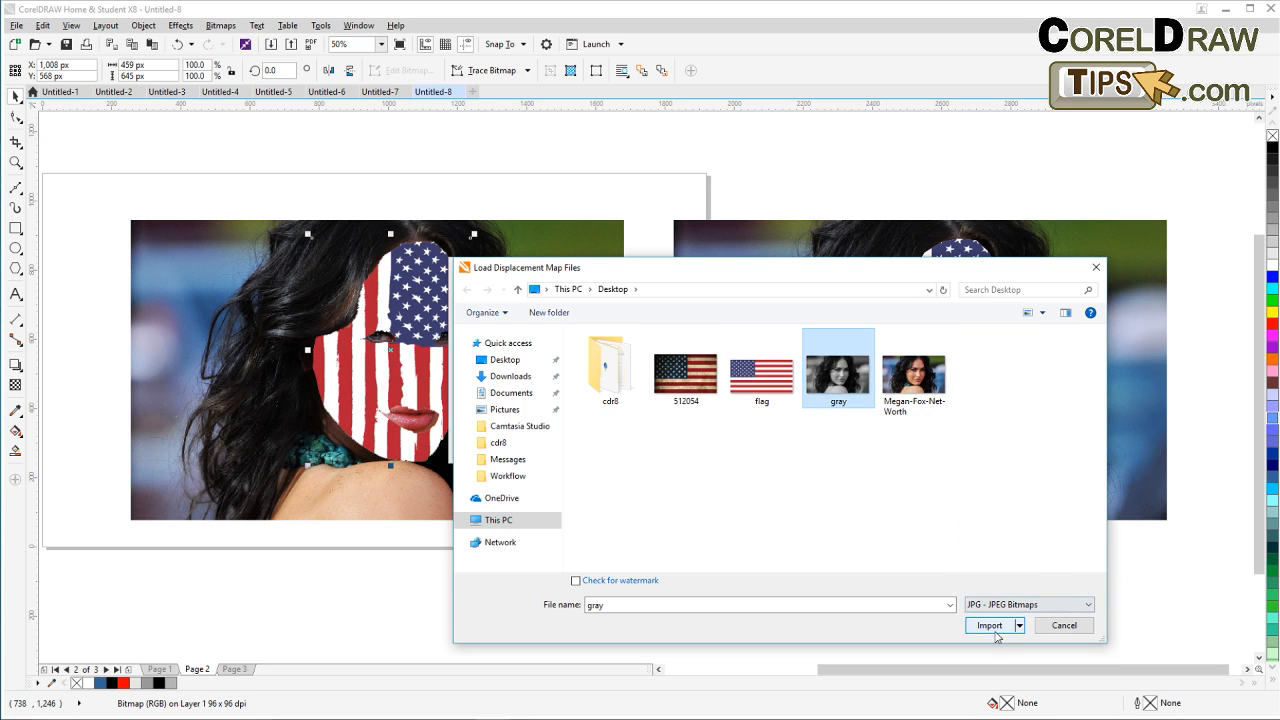
left_click(994, 629)
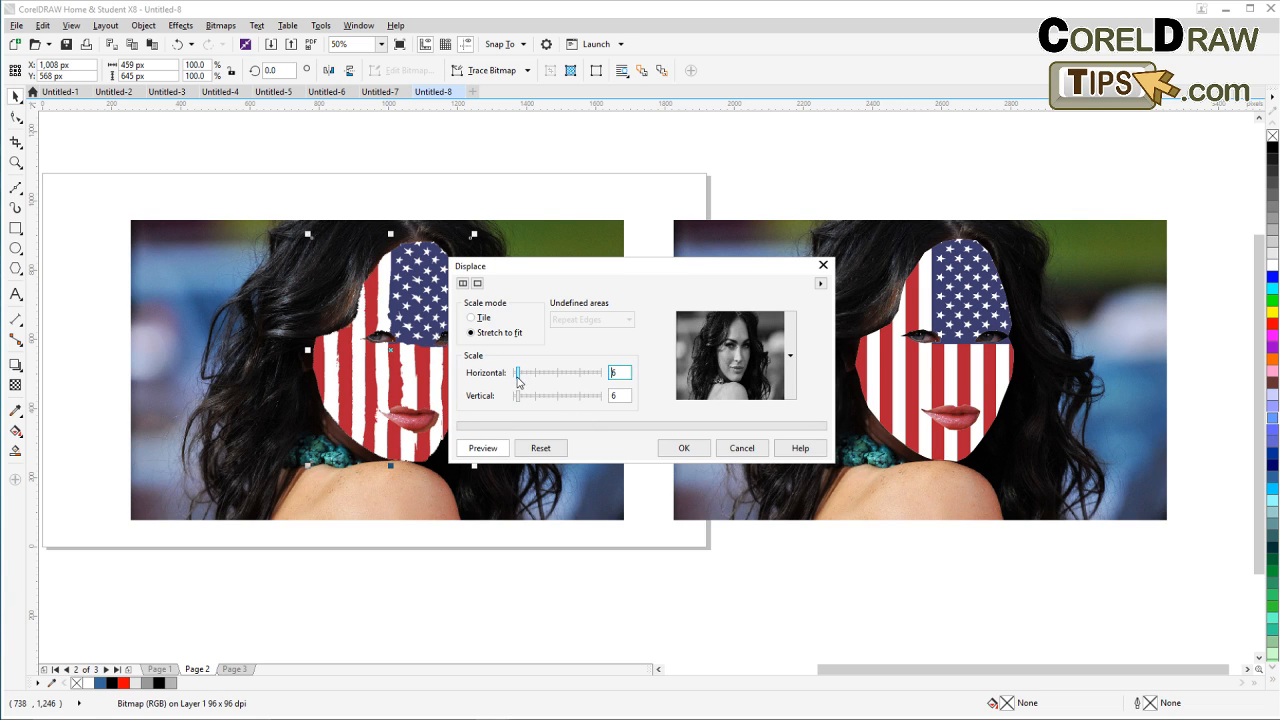
Step: Set the Displace effect's horizontal and vertical scale to 4, preview the distorted flag, and apply the effect
left_click_drag(517, 377, 516, 398)
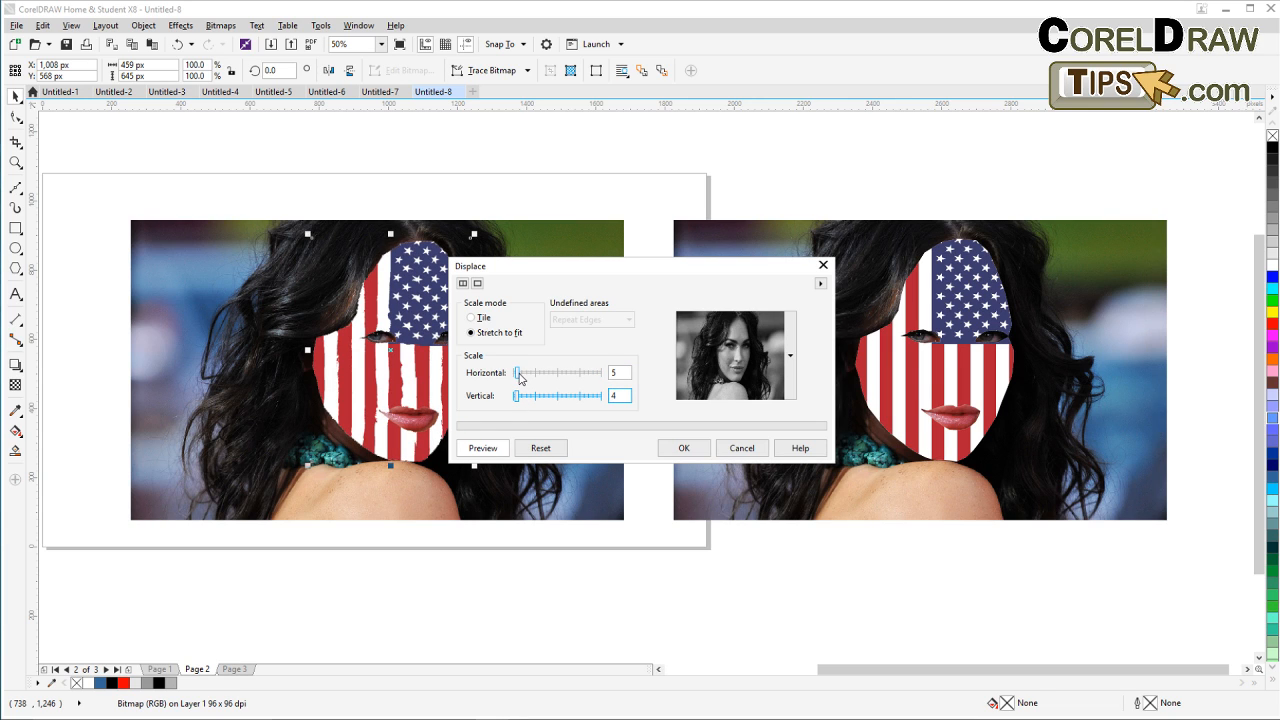
left_click(620, 373)
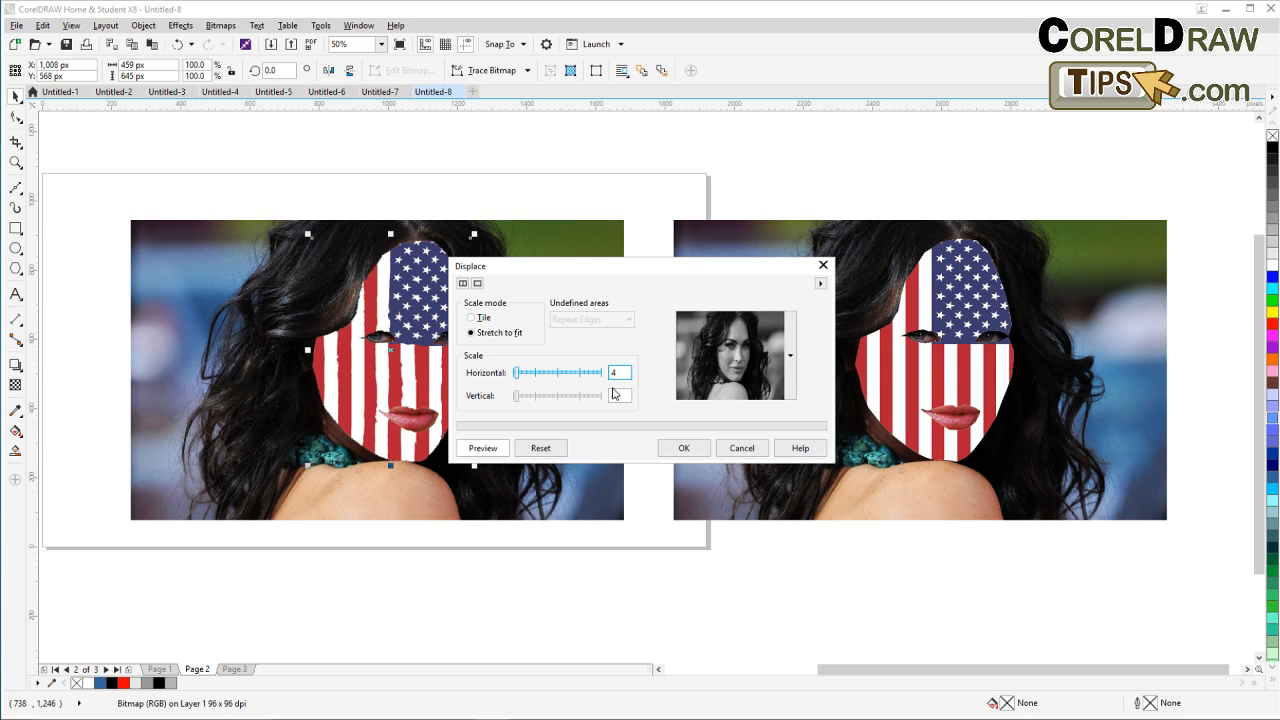
left_click(495, 450)
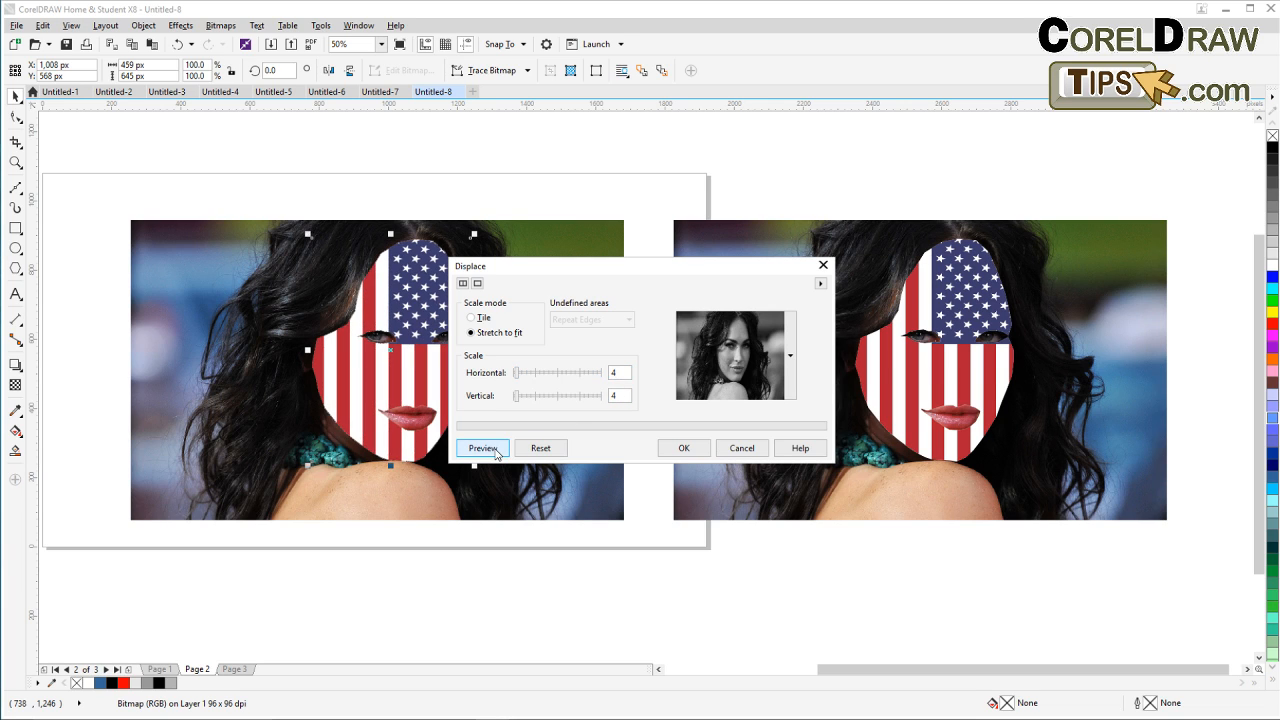
left_click(494, 449)
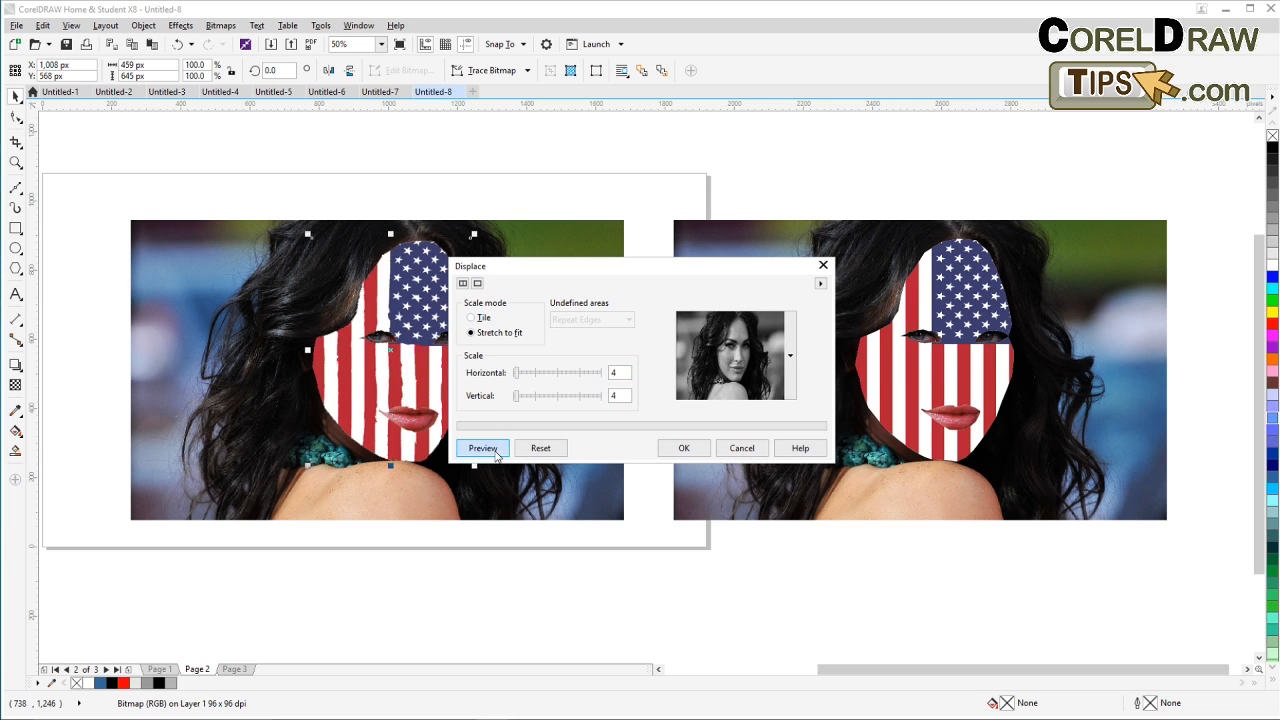
left_click(494, 449)
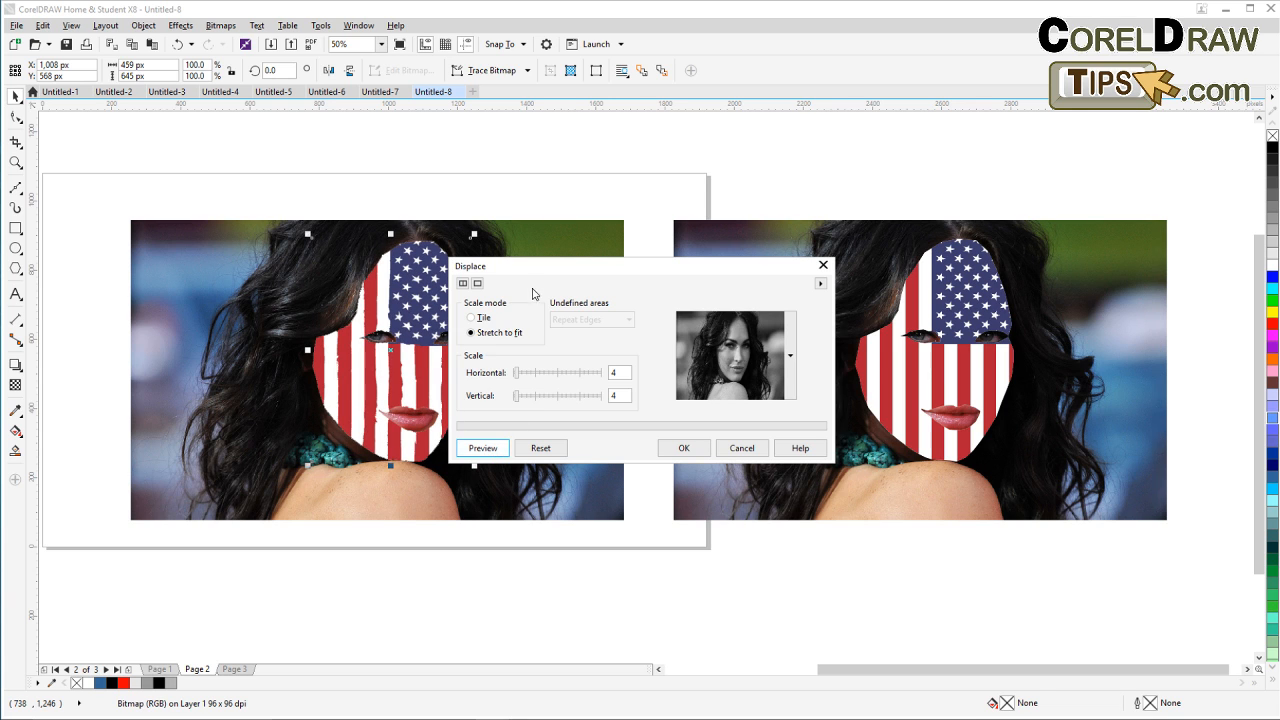
left_click_drag(537, 268, 611, 204)
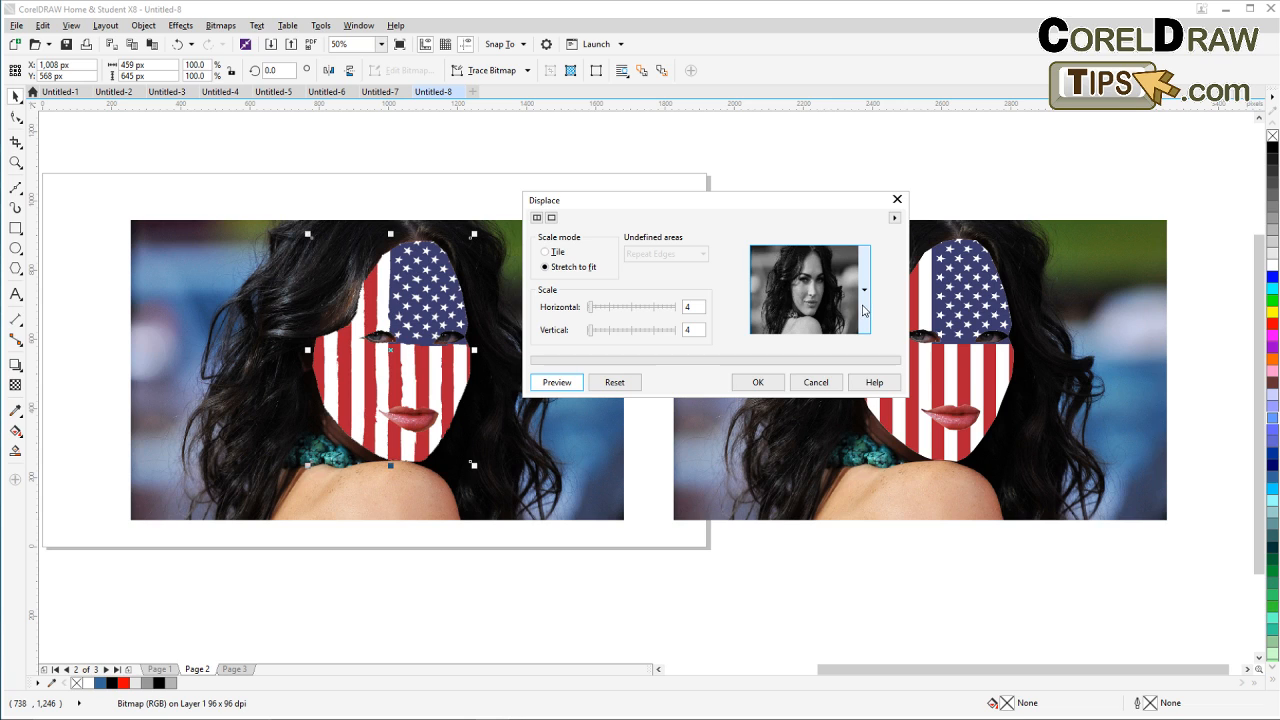
left_click(758, 382)
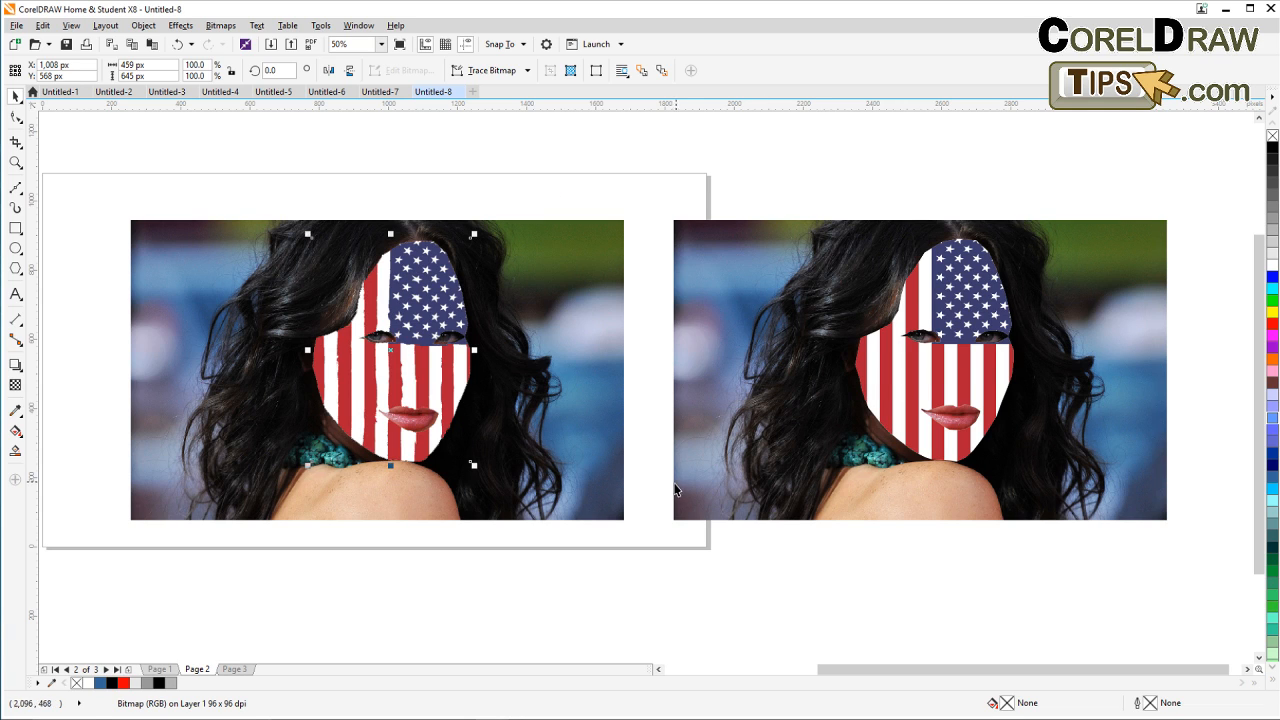
Step: Set the displaced flag bitmap's transparency merge mode to Multiply
left_click(15, 386)
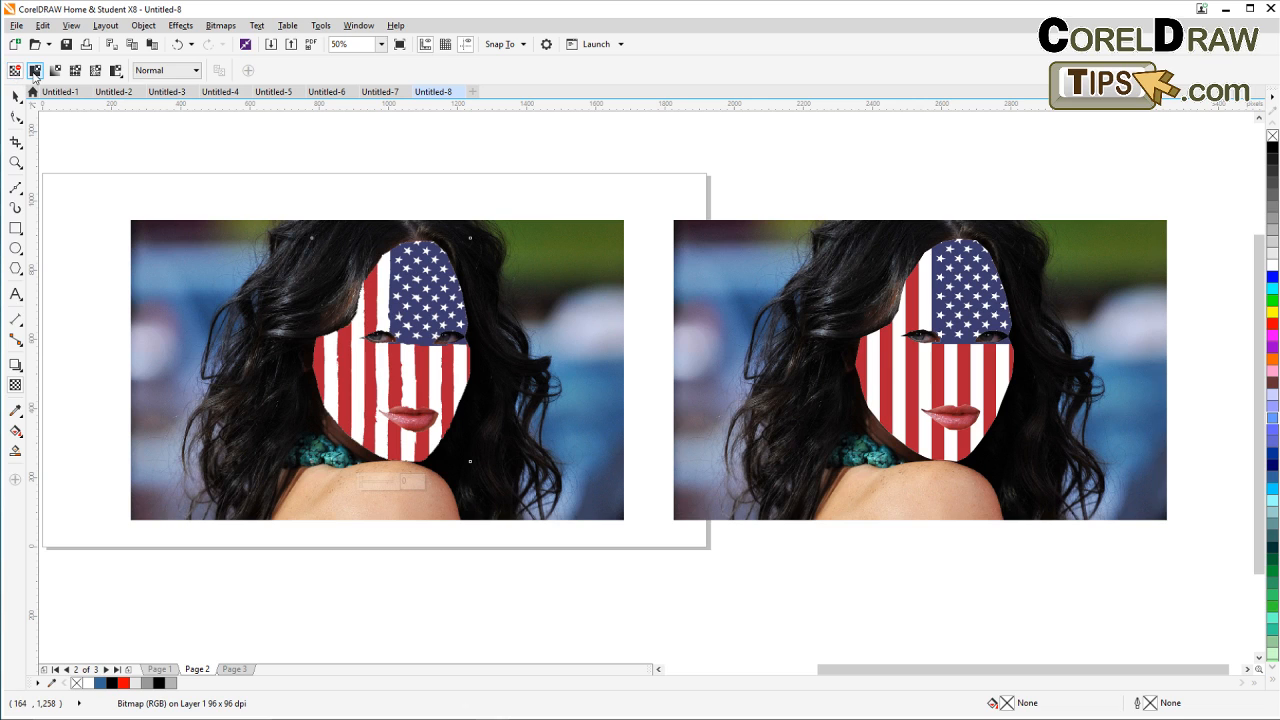
left_click(163, 71)
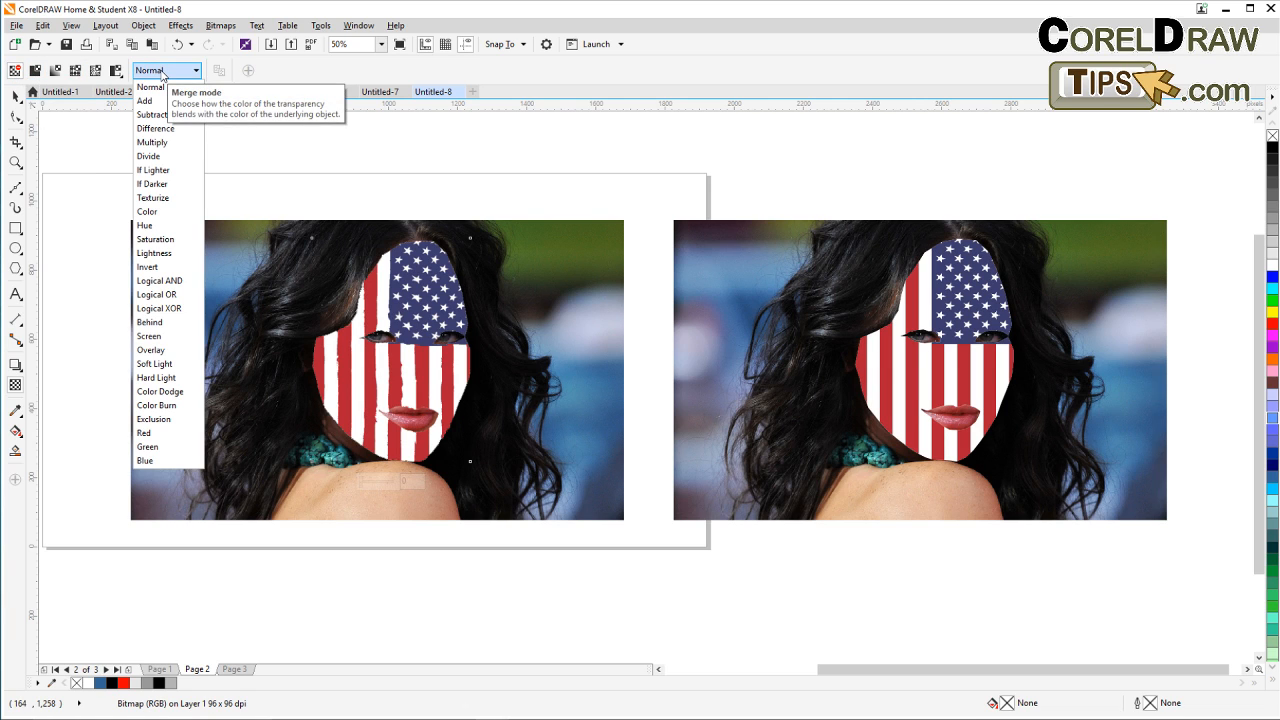
left_click(153, 143)
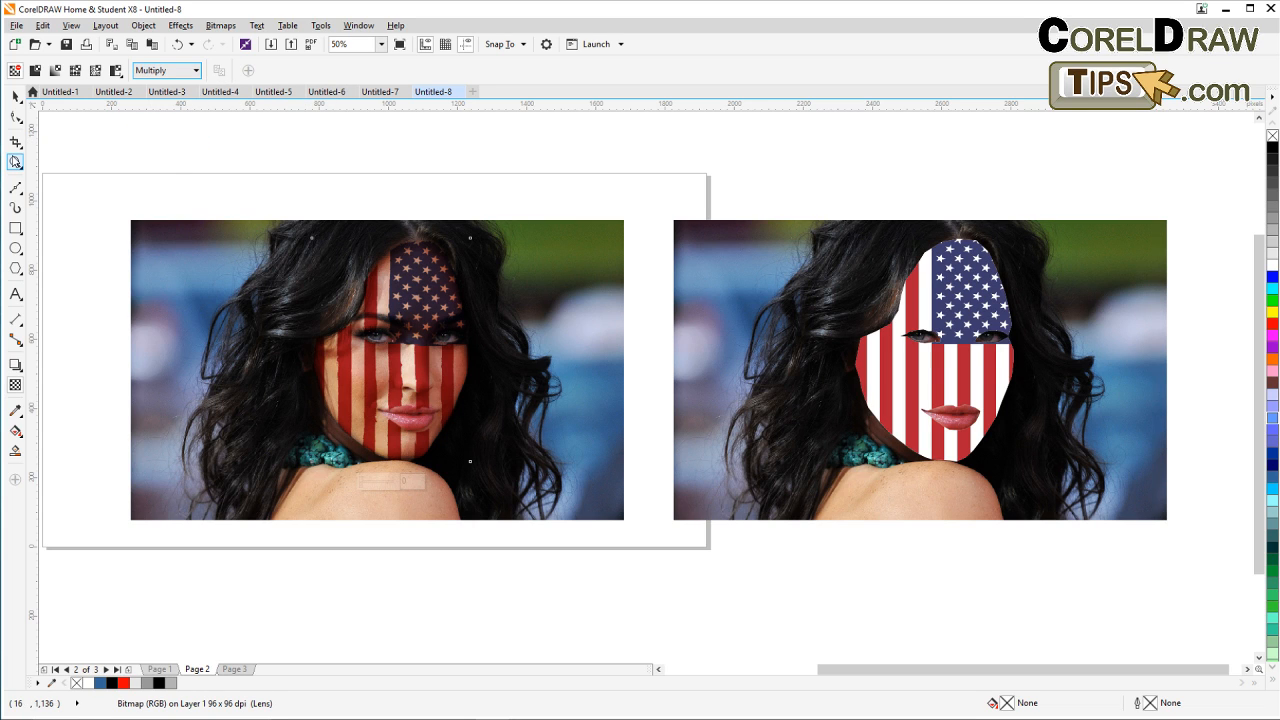
Step: Examine up close how the multiplied flag stripes blend with the skin around the eyes, nose and lips
left_click(15, 162)
left_click_drag(276, 232, 525, 453)
left_click_drag(576, 500, 336, 412)
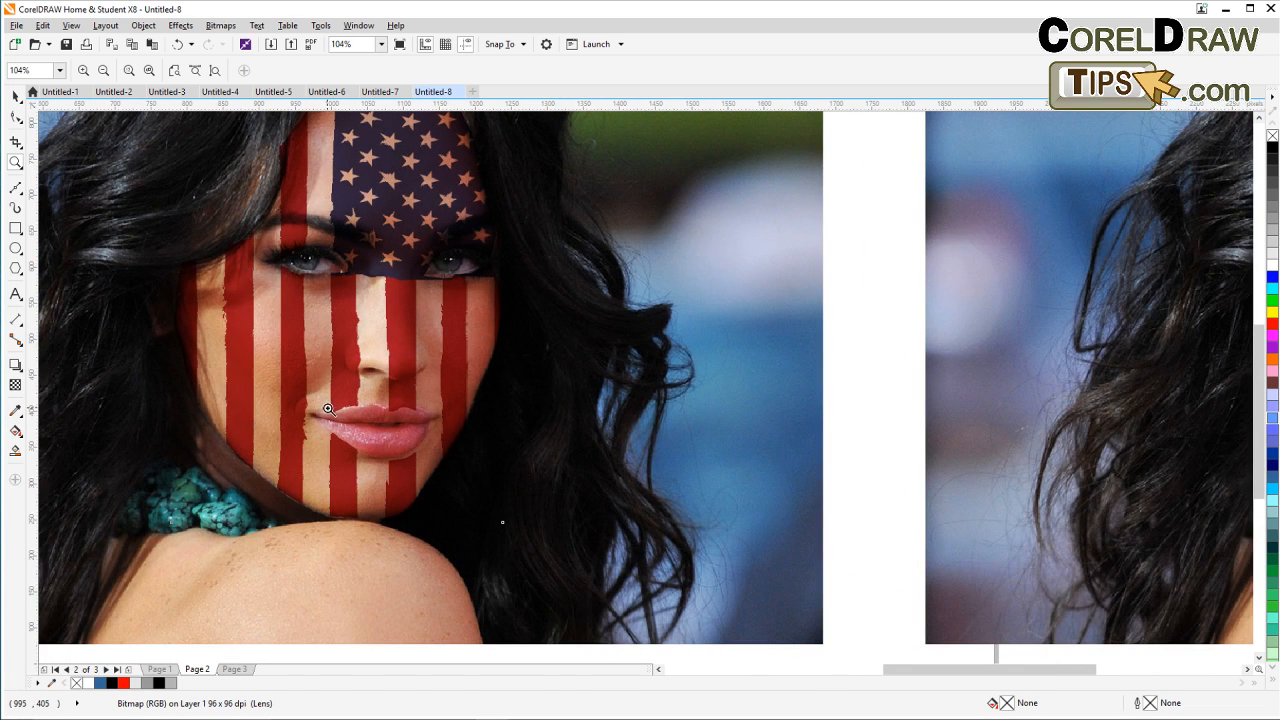
right_click(330, 413)
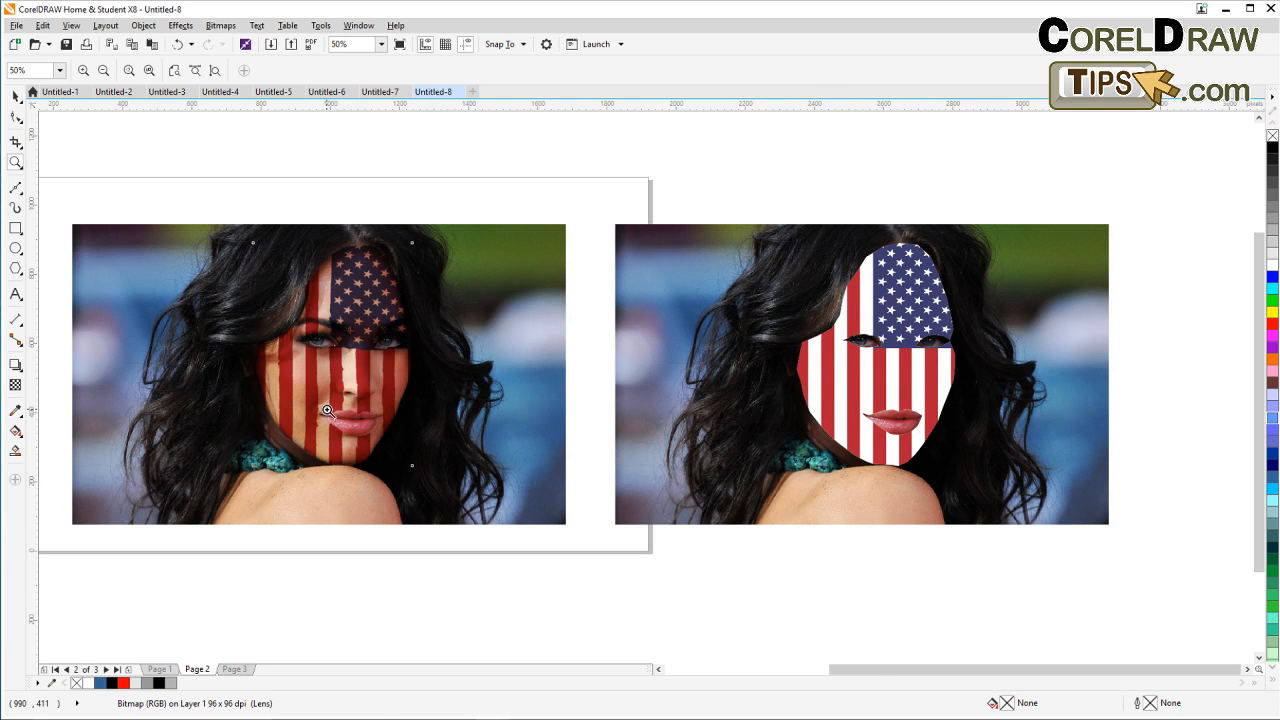
left_click(327, 411)
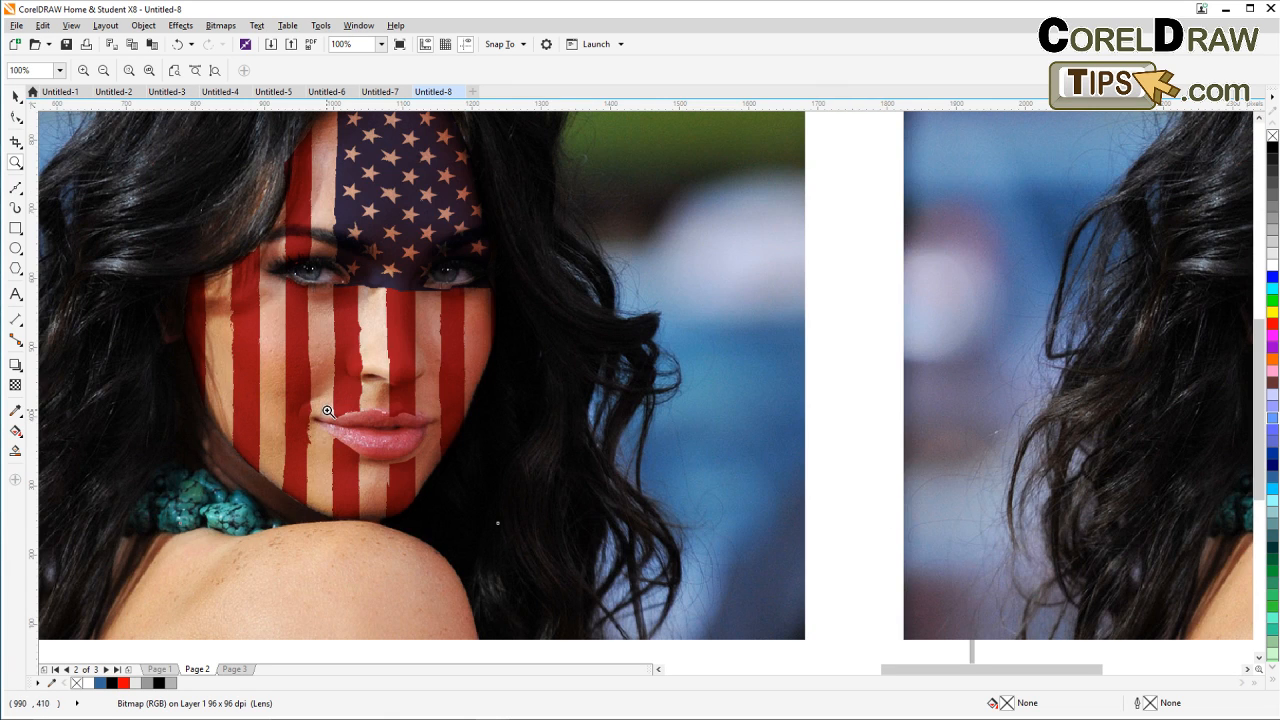
scroll(327, 411, "down", 1)
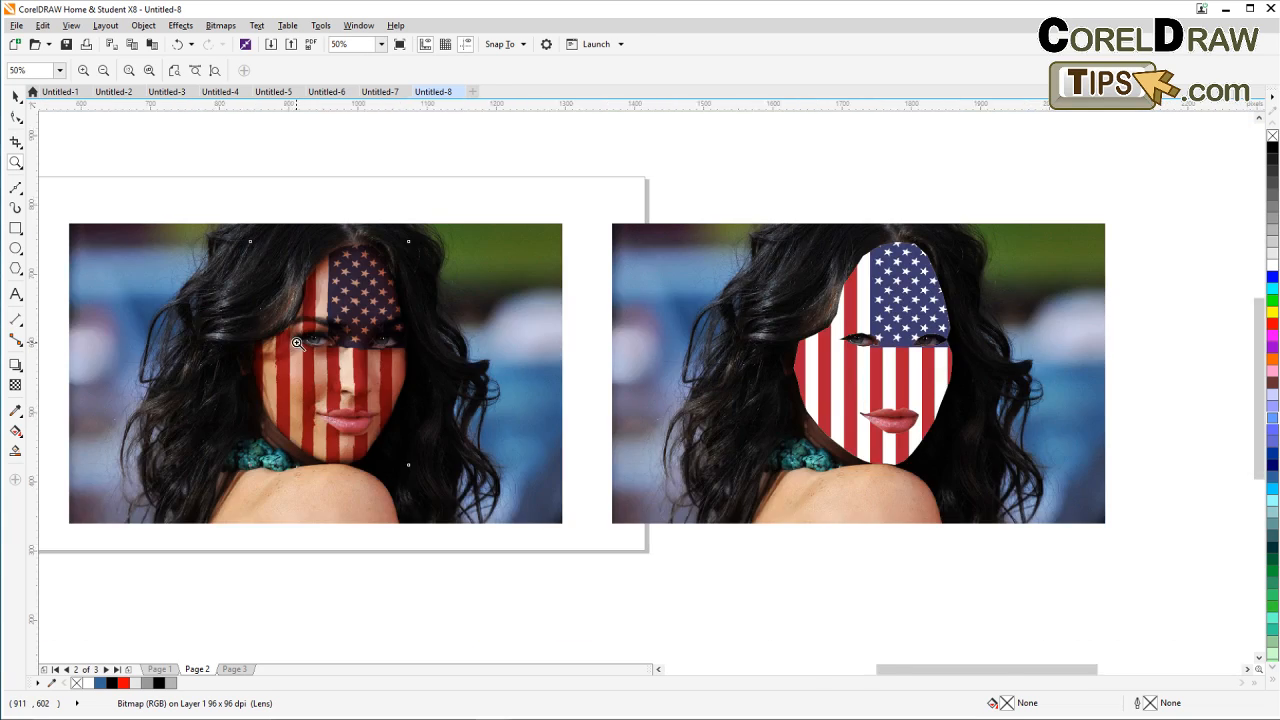
scroll(300, 344, "up", 2)
scroll(310, 350, "down", 1)
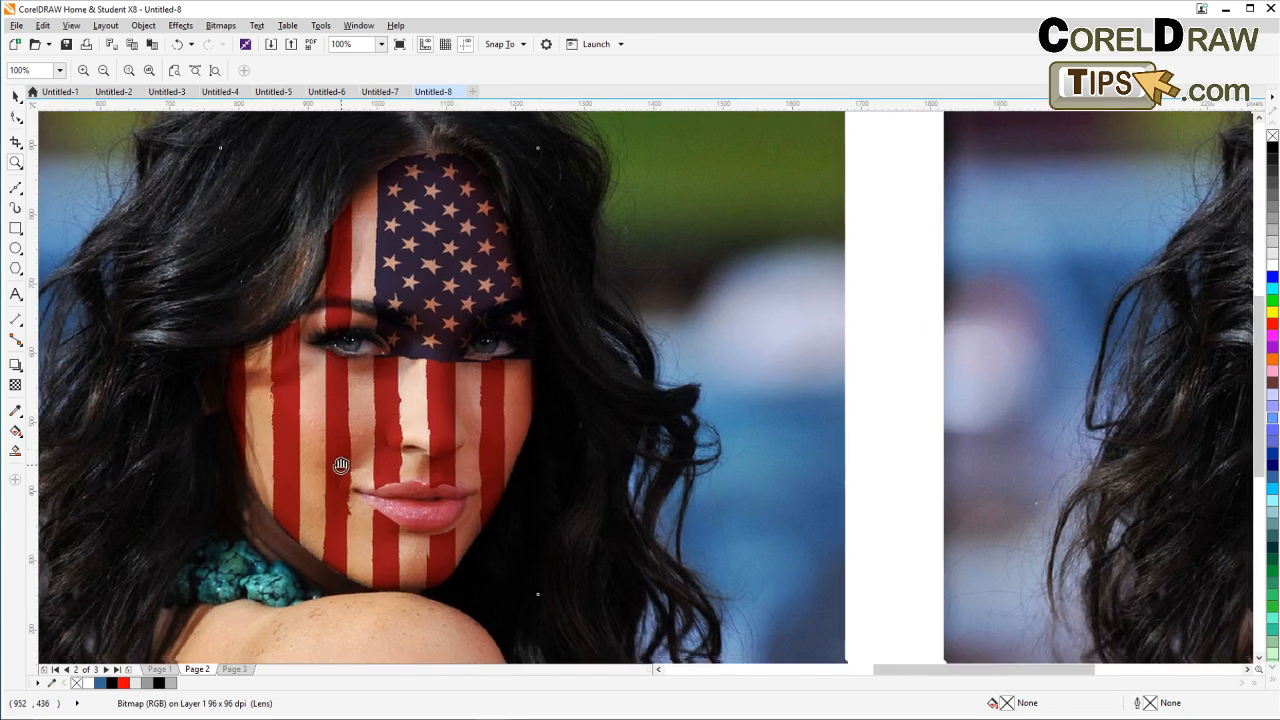
scroll(308, 399, "up", 1)
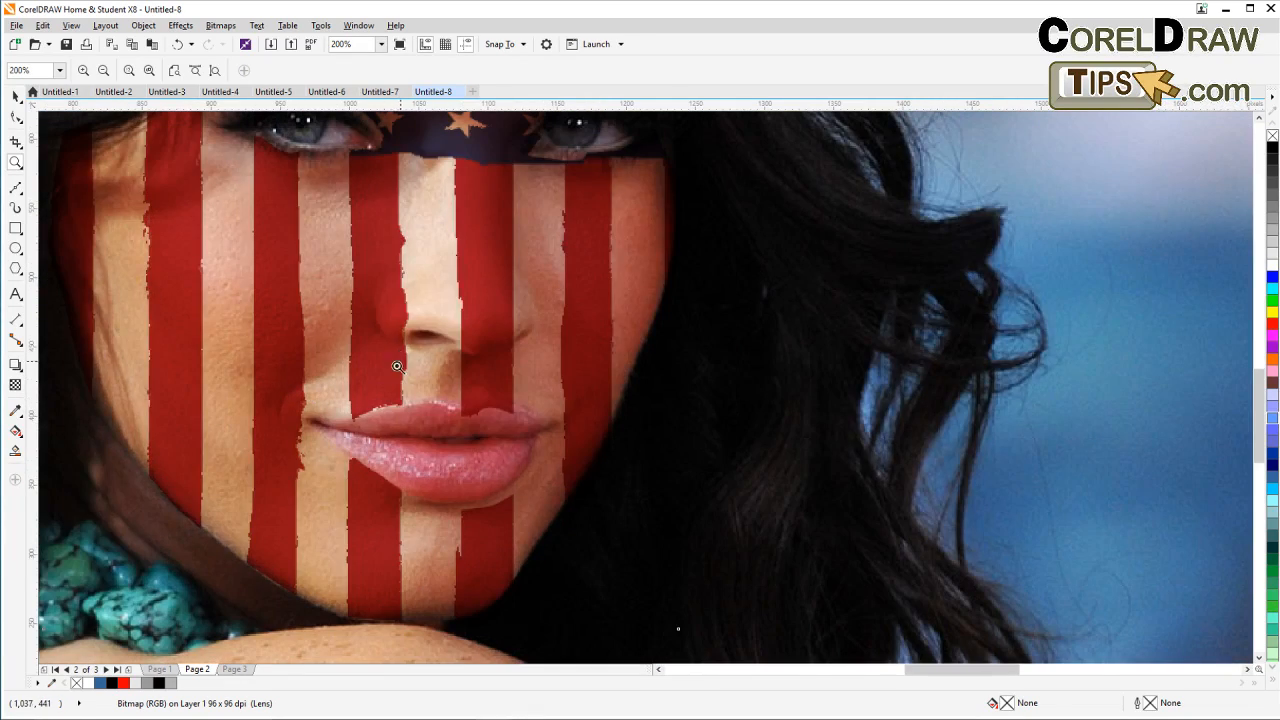
scroll(388, 408, "down", 2)
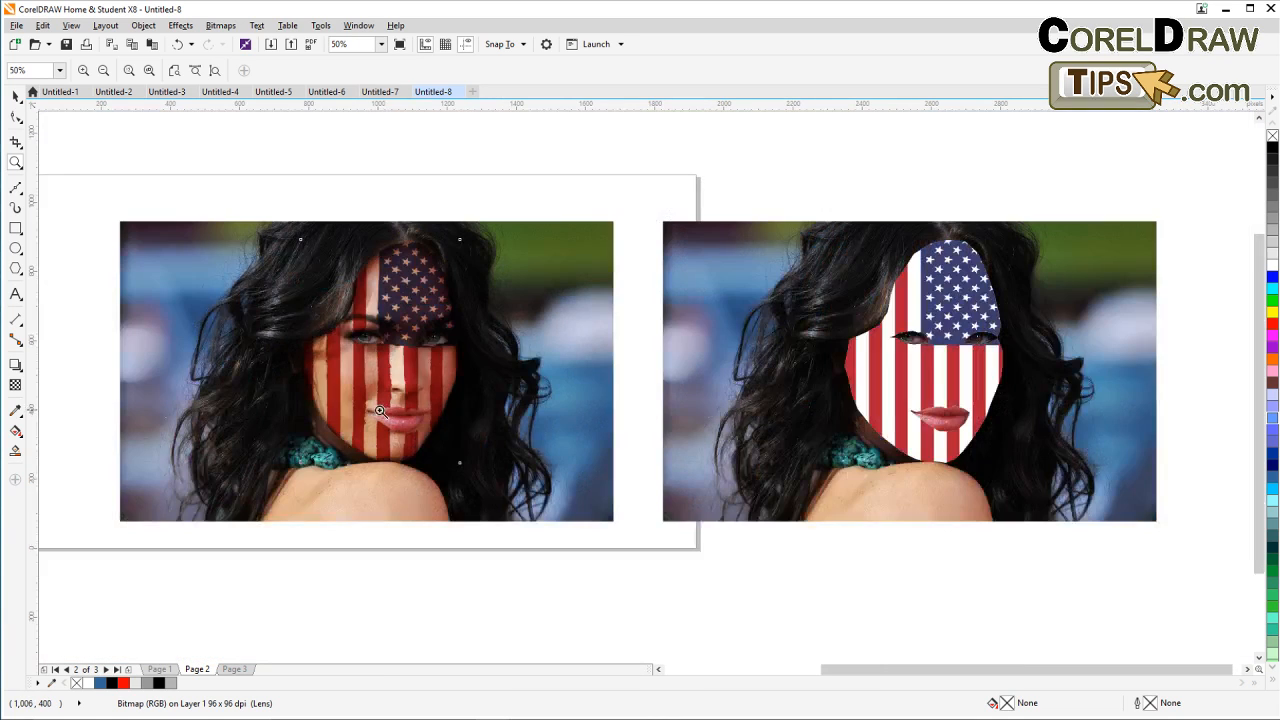
left_click(15, 95)
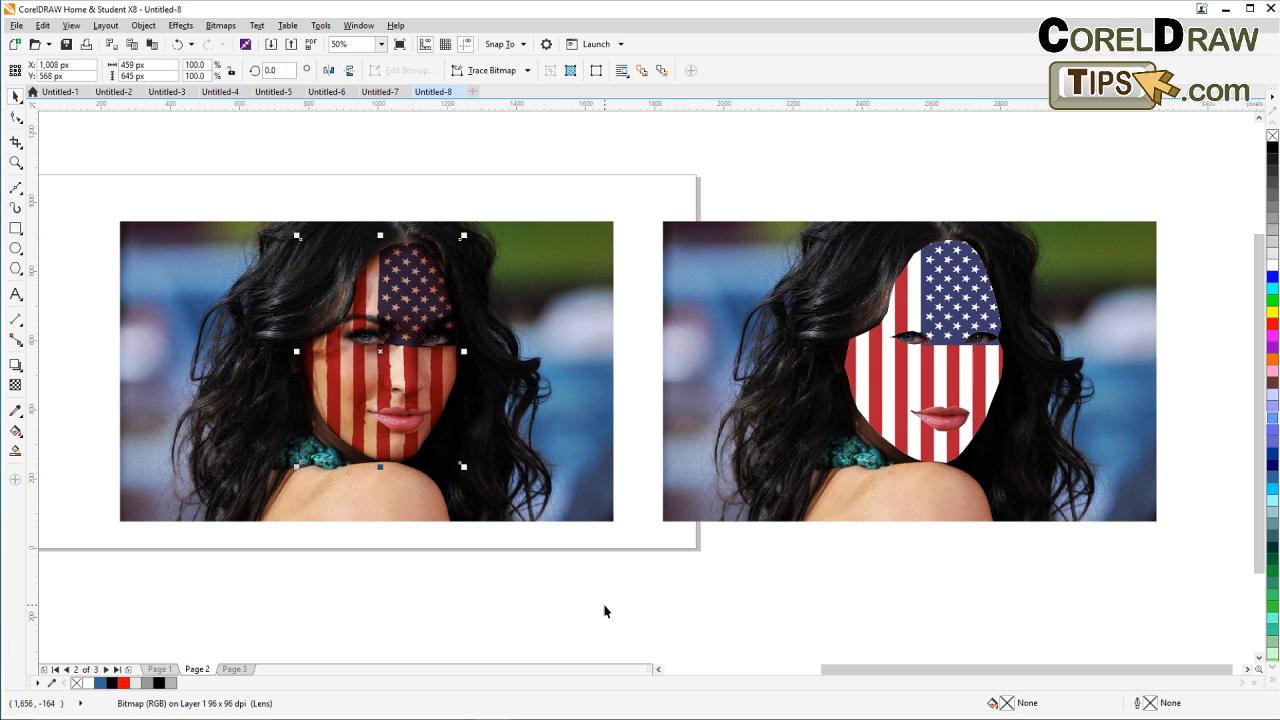
Step: Try the Normal, Divide, Saturation and Lightness merge modes on the flag bitmap
left_click(15, 385)
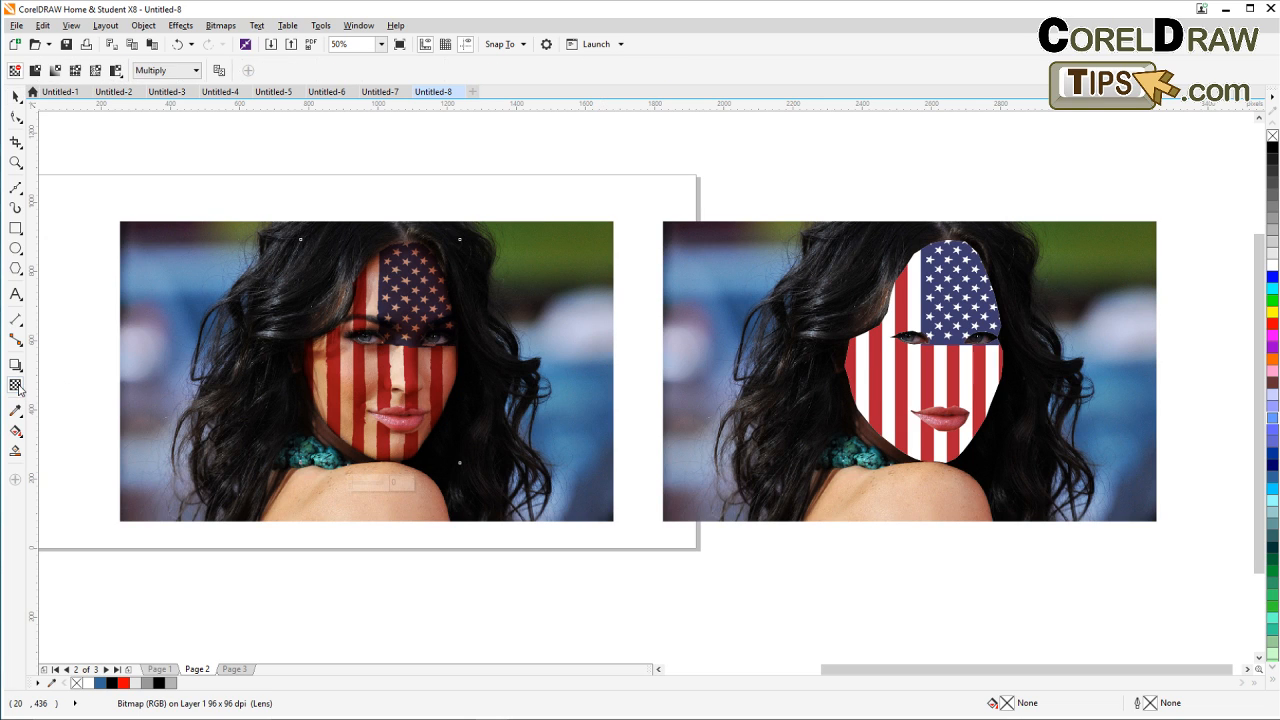
left_click(187, 72)
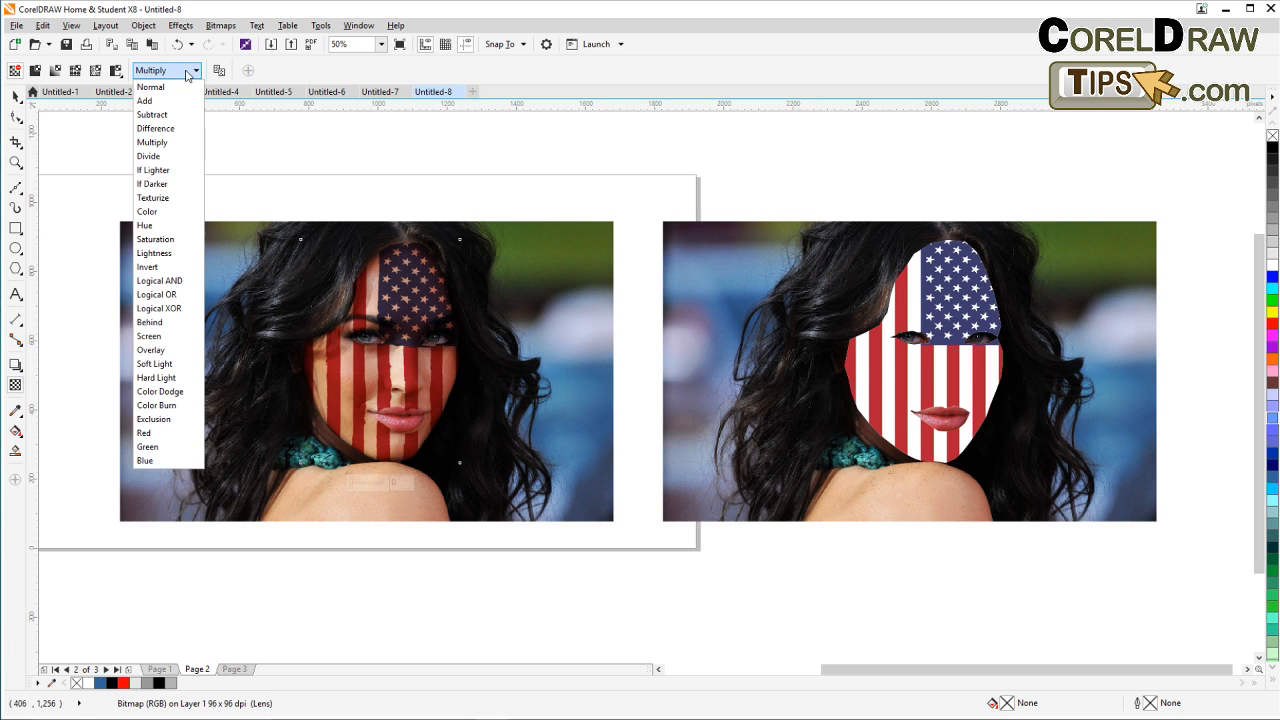
left_click(152, 87)
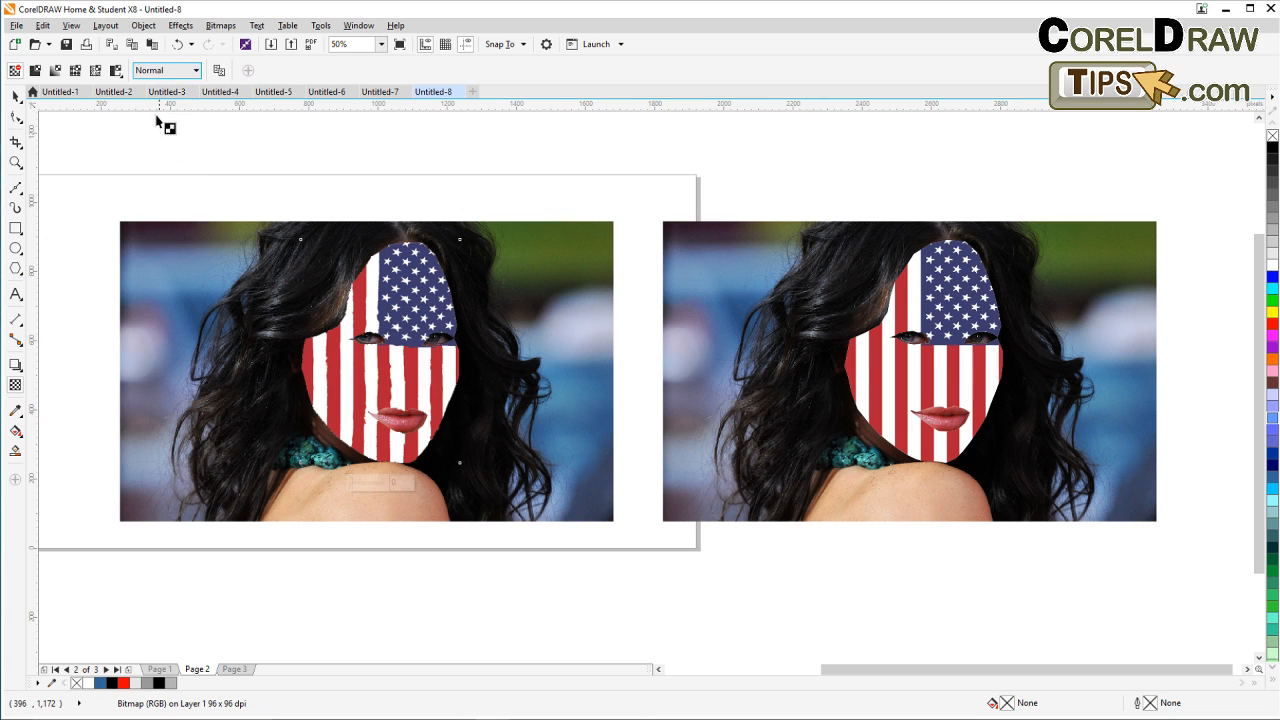
left_click(157, 79)
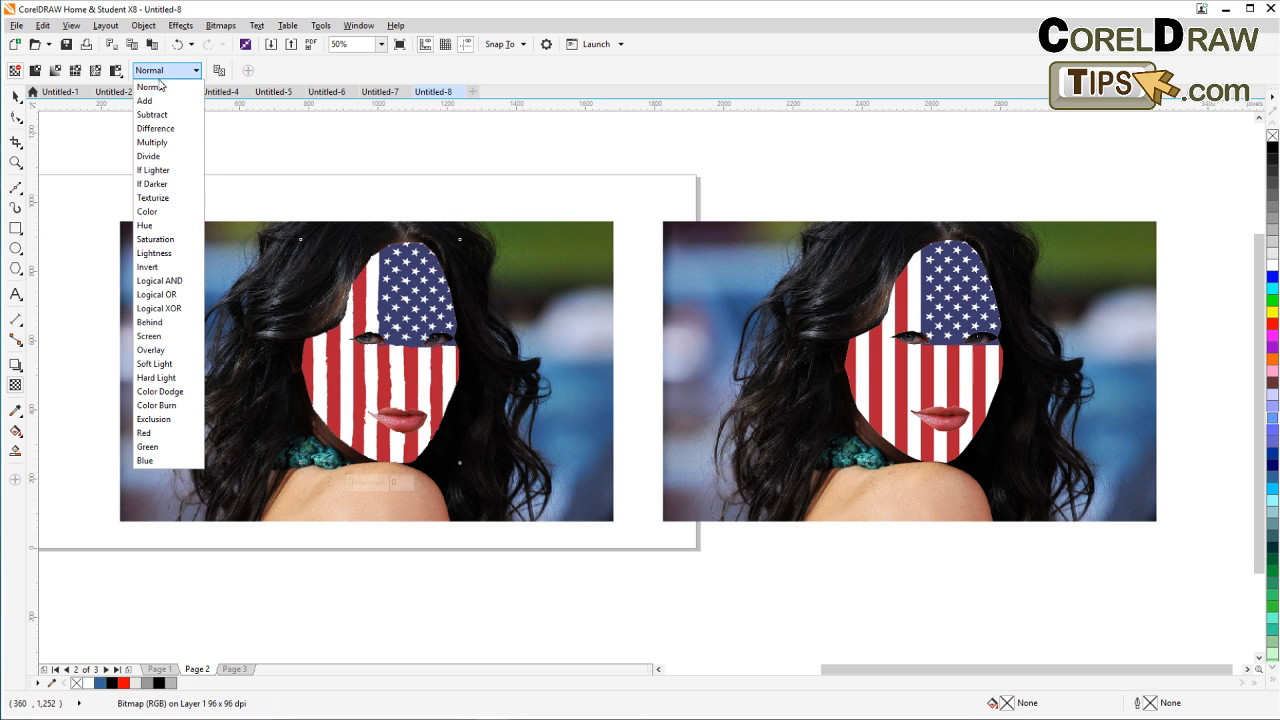
left_click(152, 160)
left_click(141, 72)
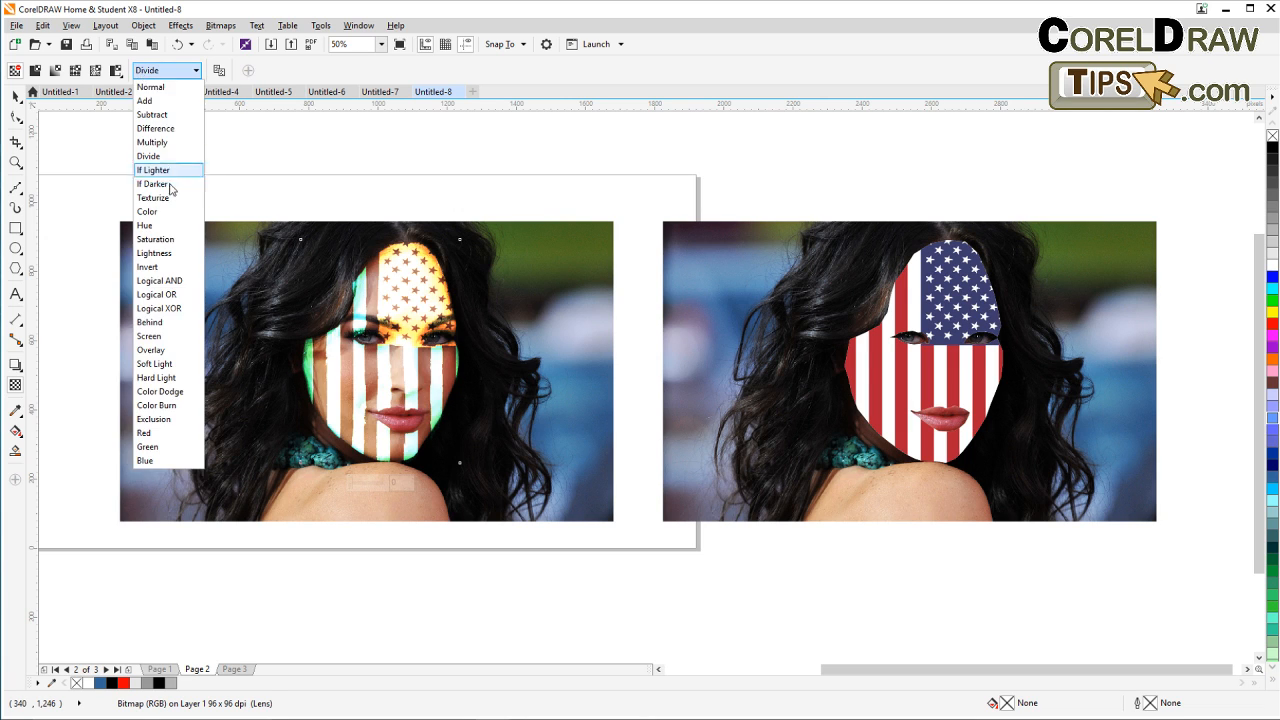
left_click(159, 242)
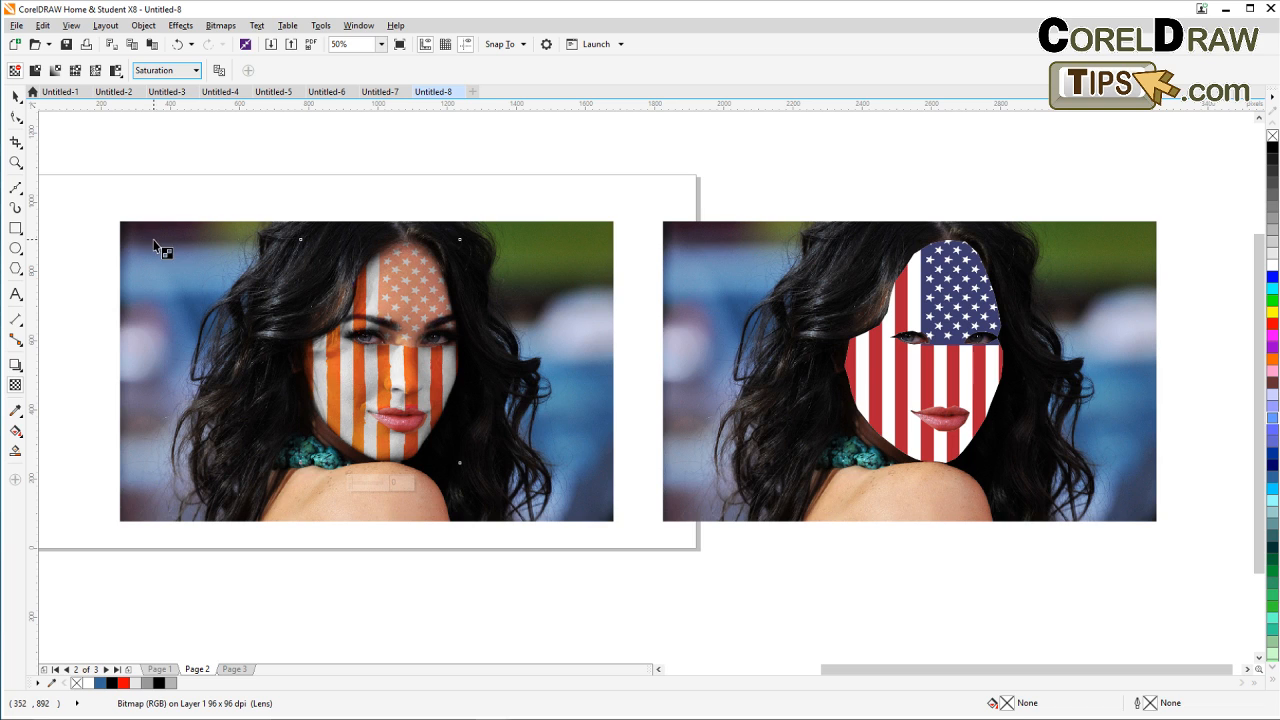
left_click(162, 70)
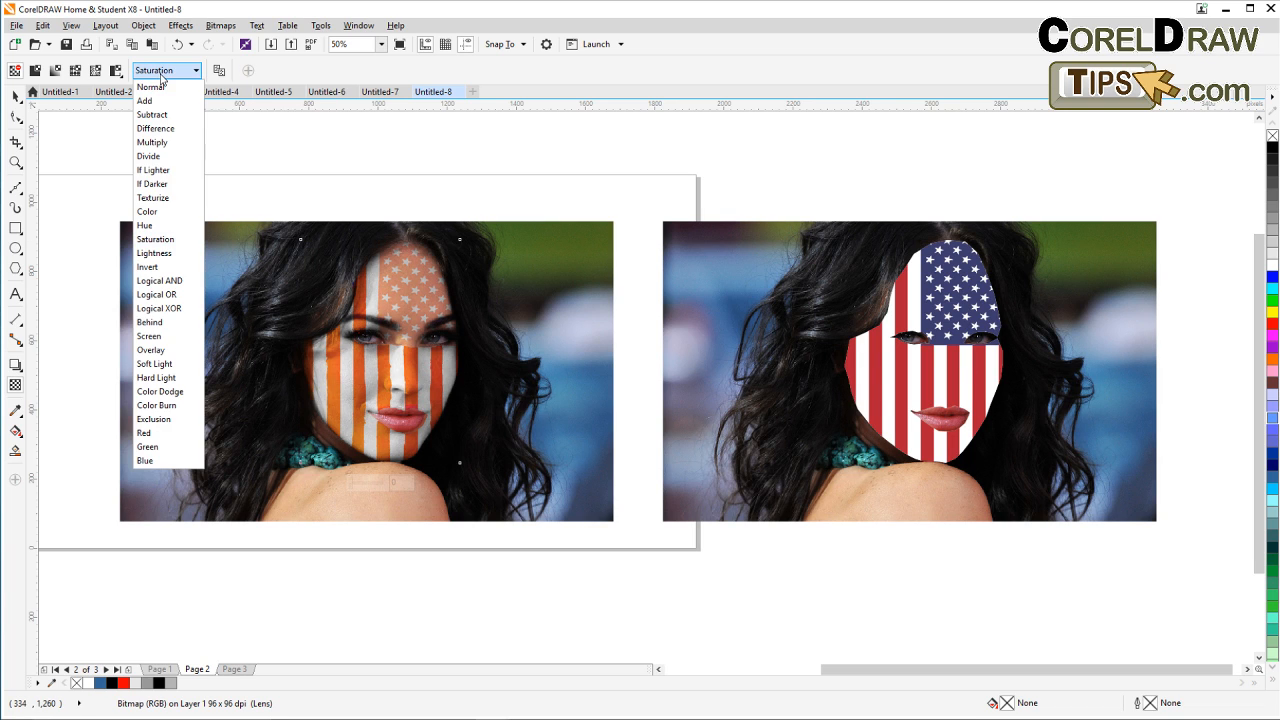
left_click(172, 262)
Step: Set the flag bitmap's transparency merge mode to Soft Light
left_click(188, 71)
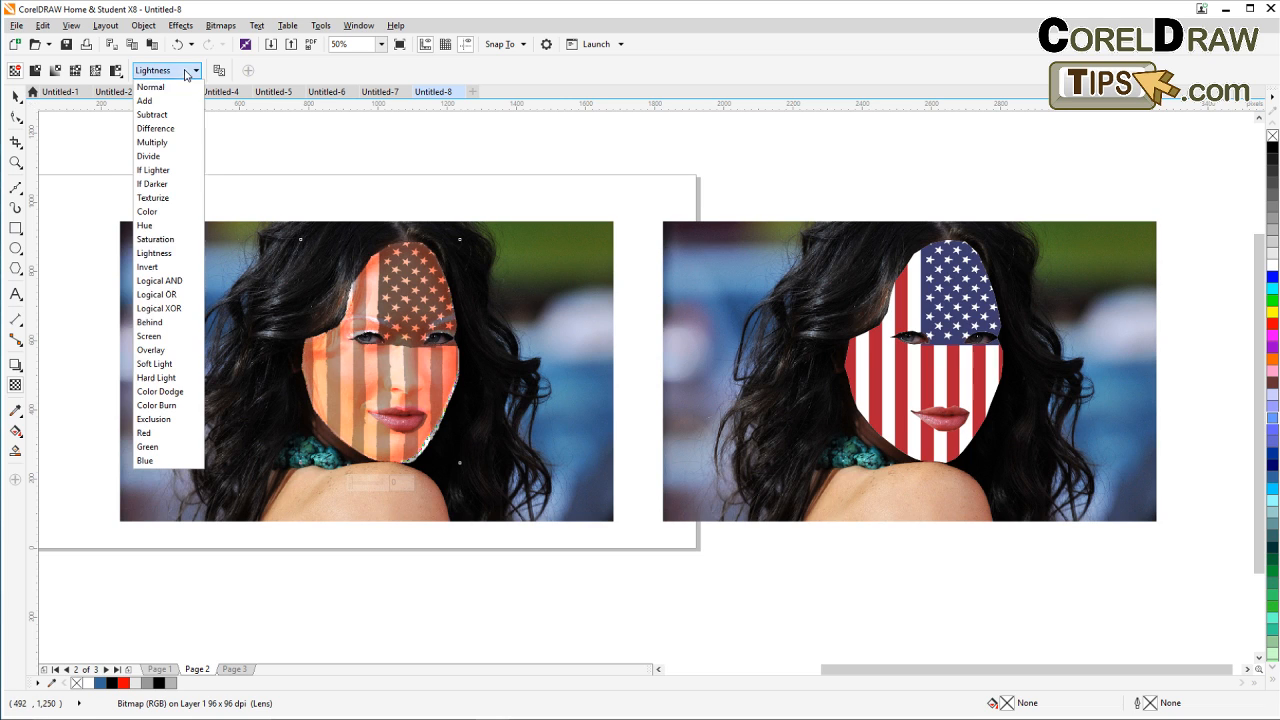
left_click(155, 364)
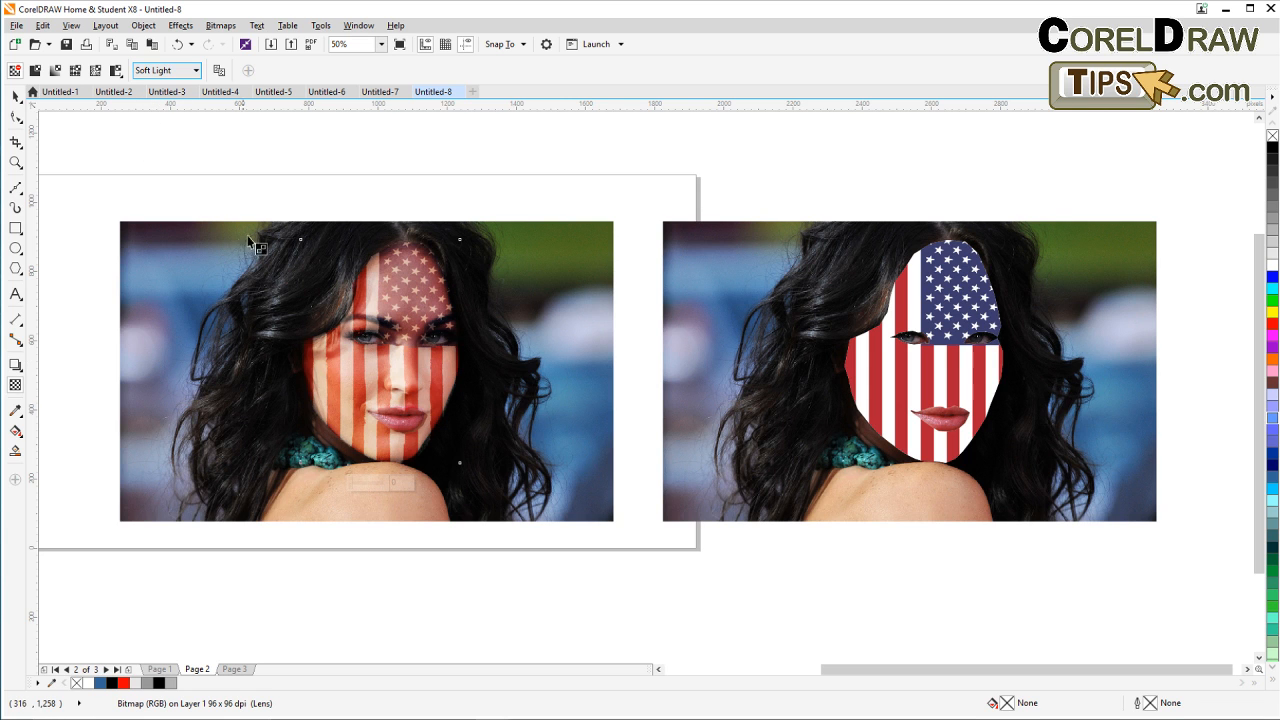
Step: Inspect the Soft Light flag on the face at several magnifications, checking the stripe edges and skin texture
scroll(393, 440, "up", 2)
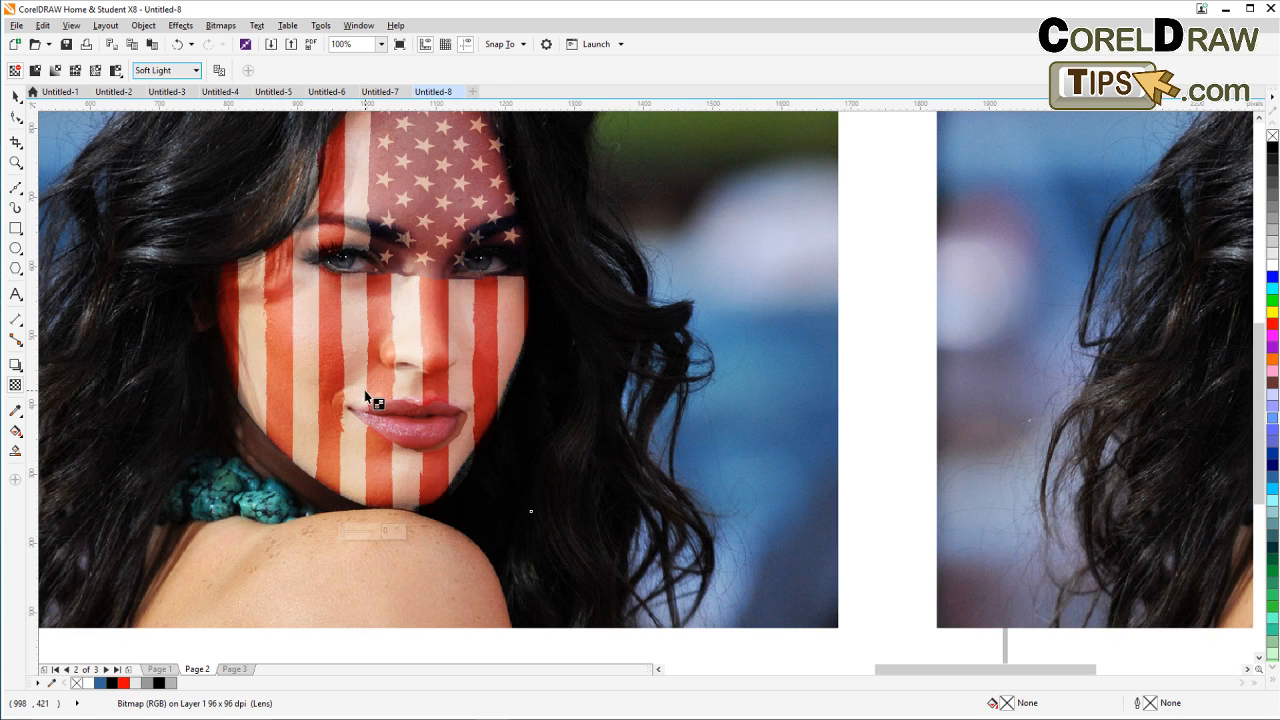
scroll(347, 330, "down", 2)
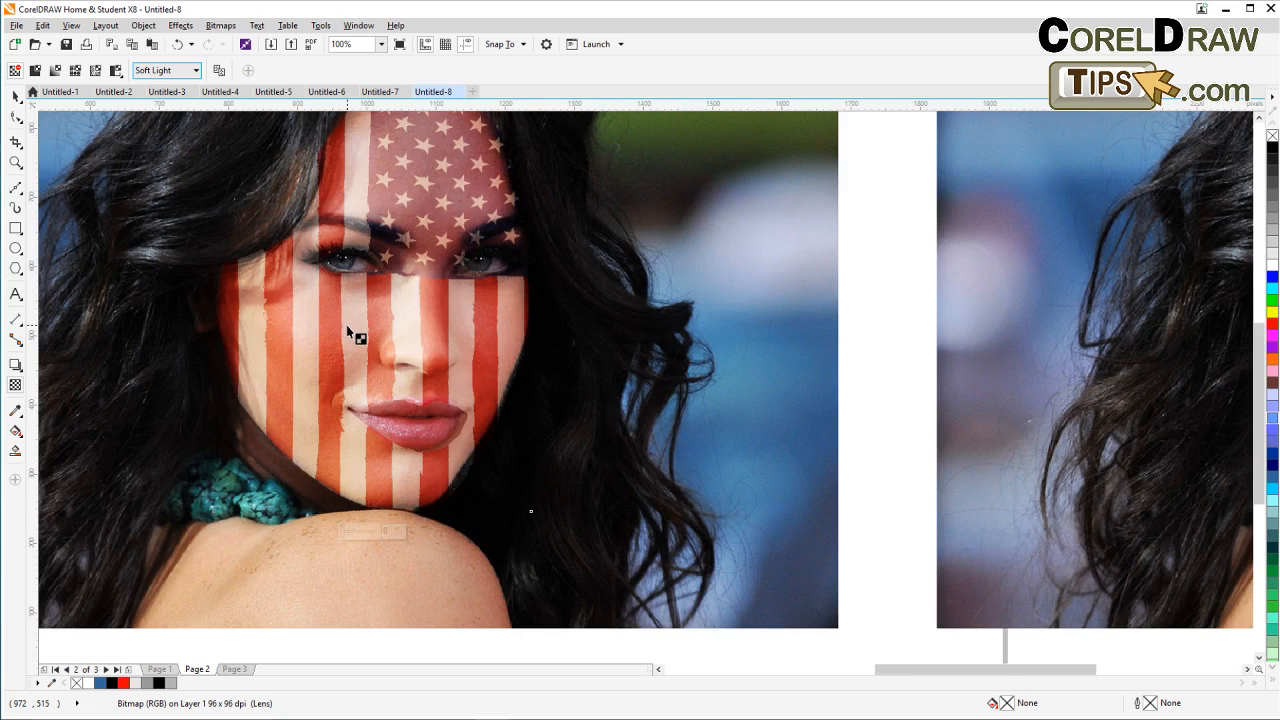
scroll(351, 334, "down", 2)
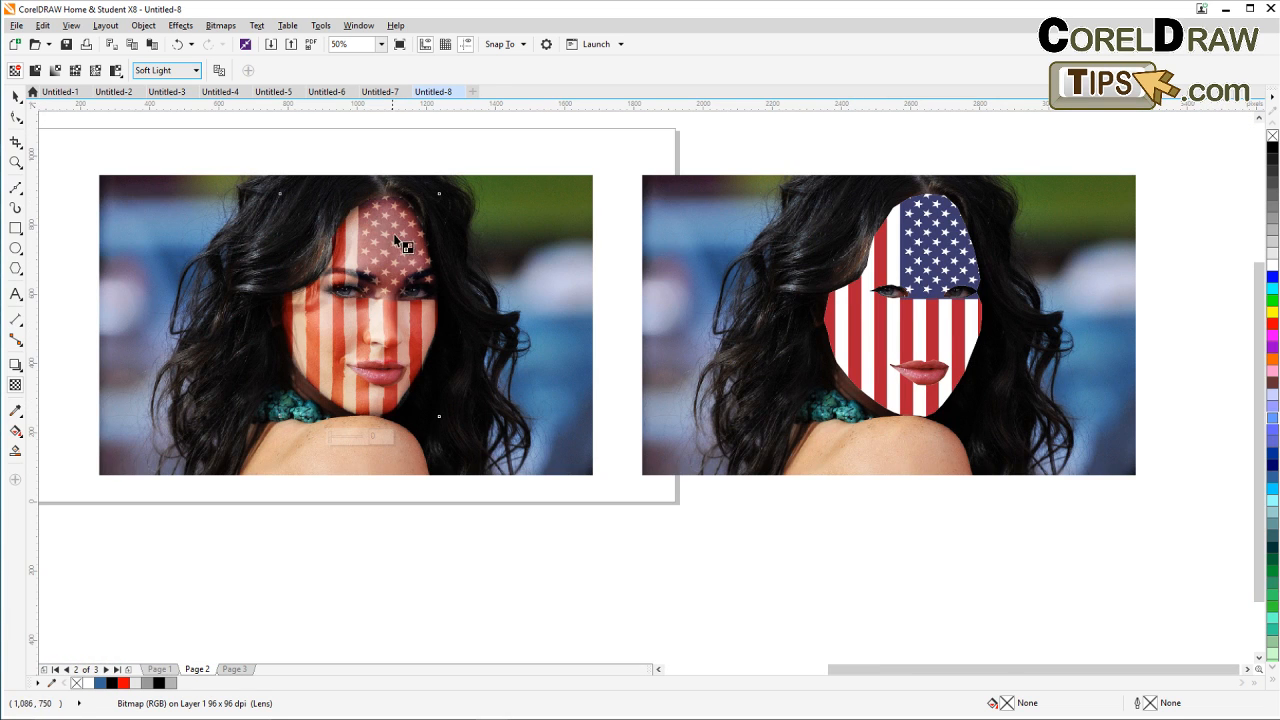
scroll(335, 320, "up", 2)
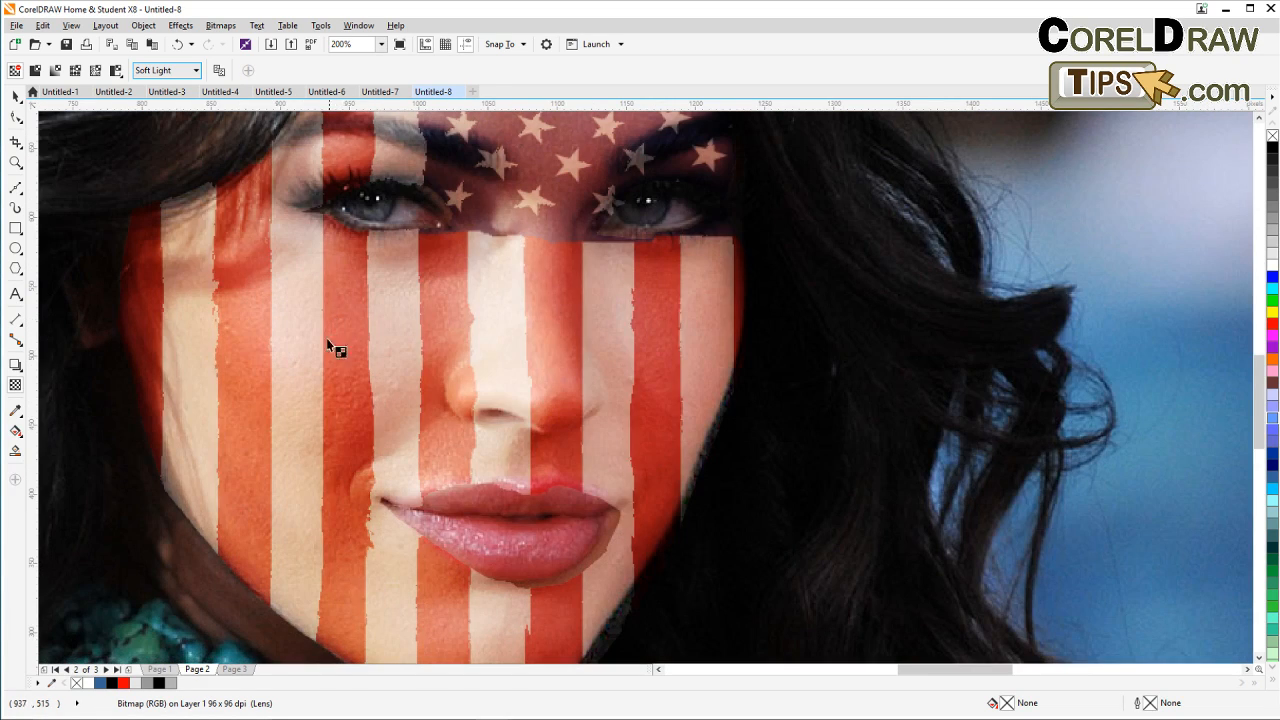
scroll(266, 337, "down", 1)
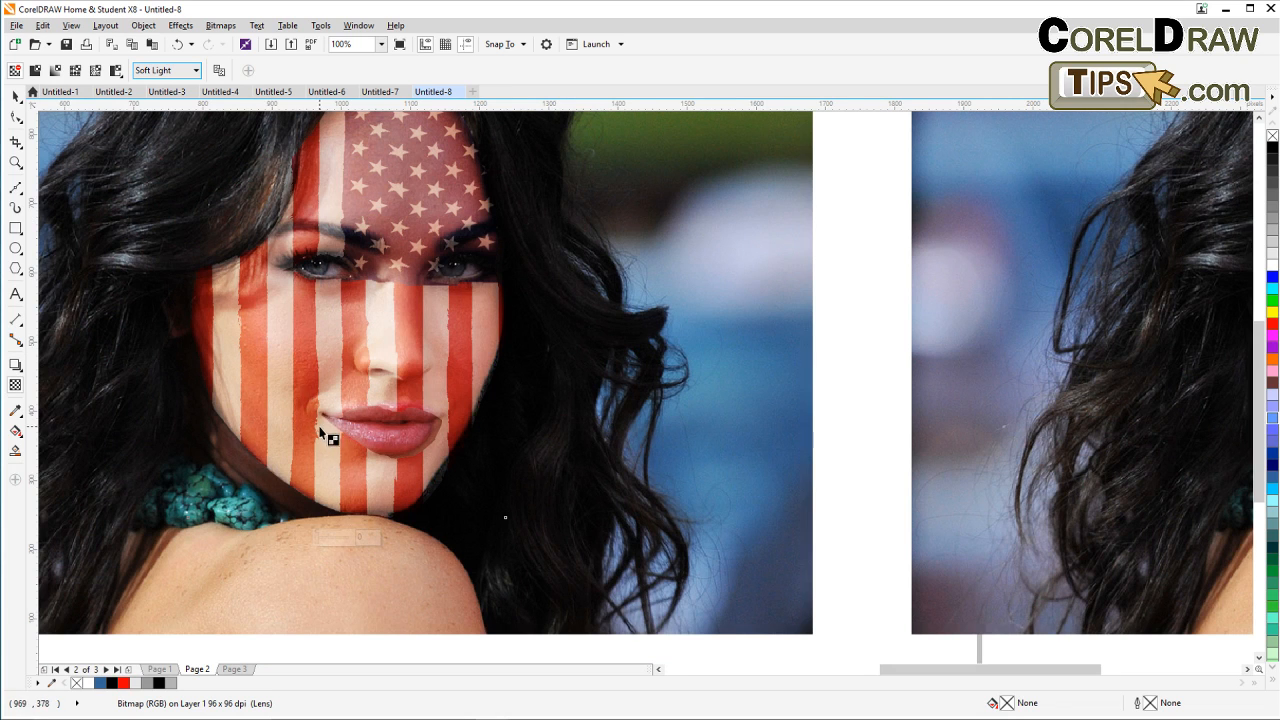
scroll(268, 418, "down", 1)
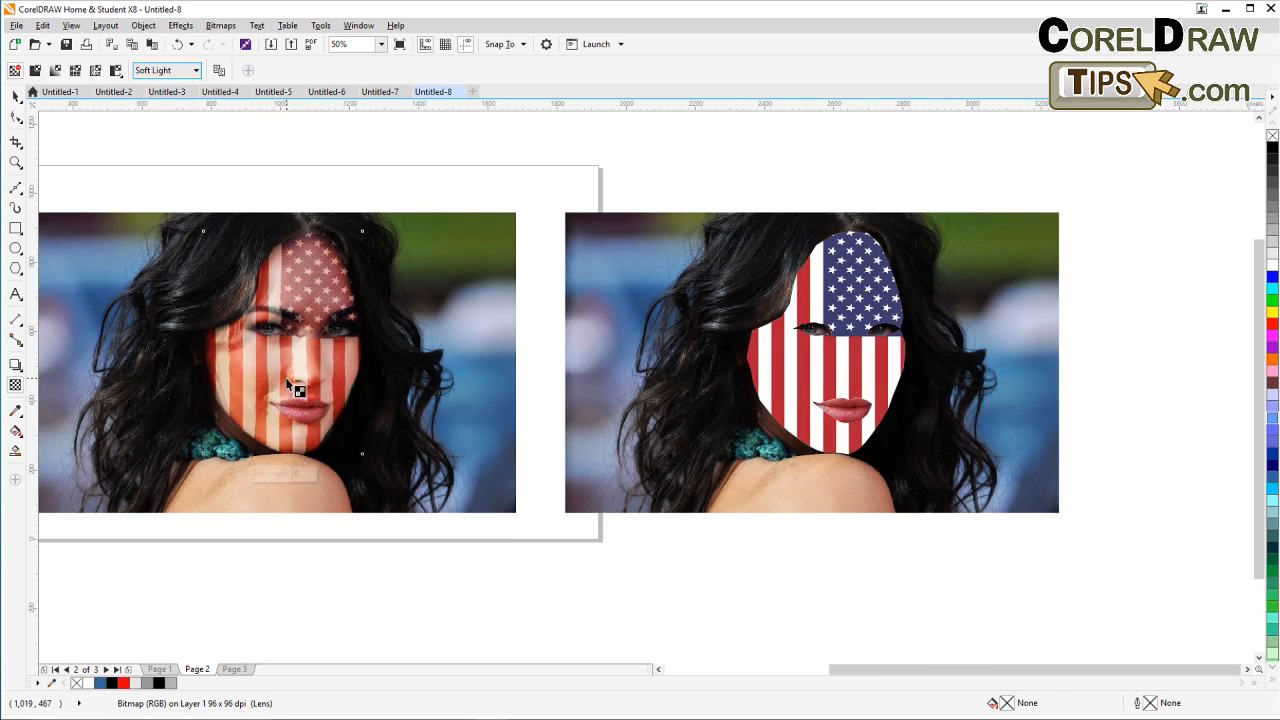
scroll(290, 366, "up", 1)
scroll(300, 311, "down", 1)
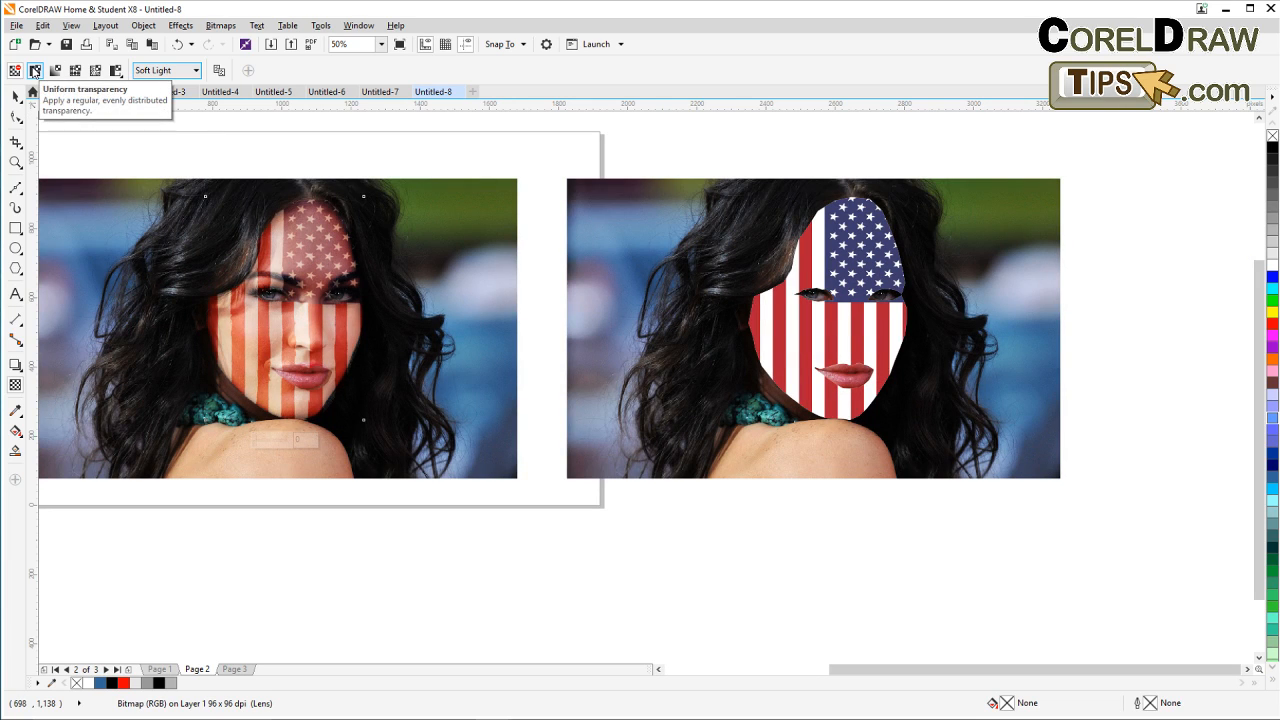
left_click(16, 95)
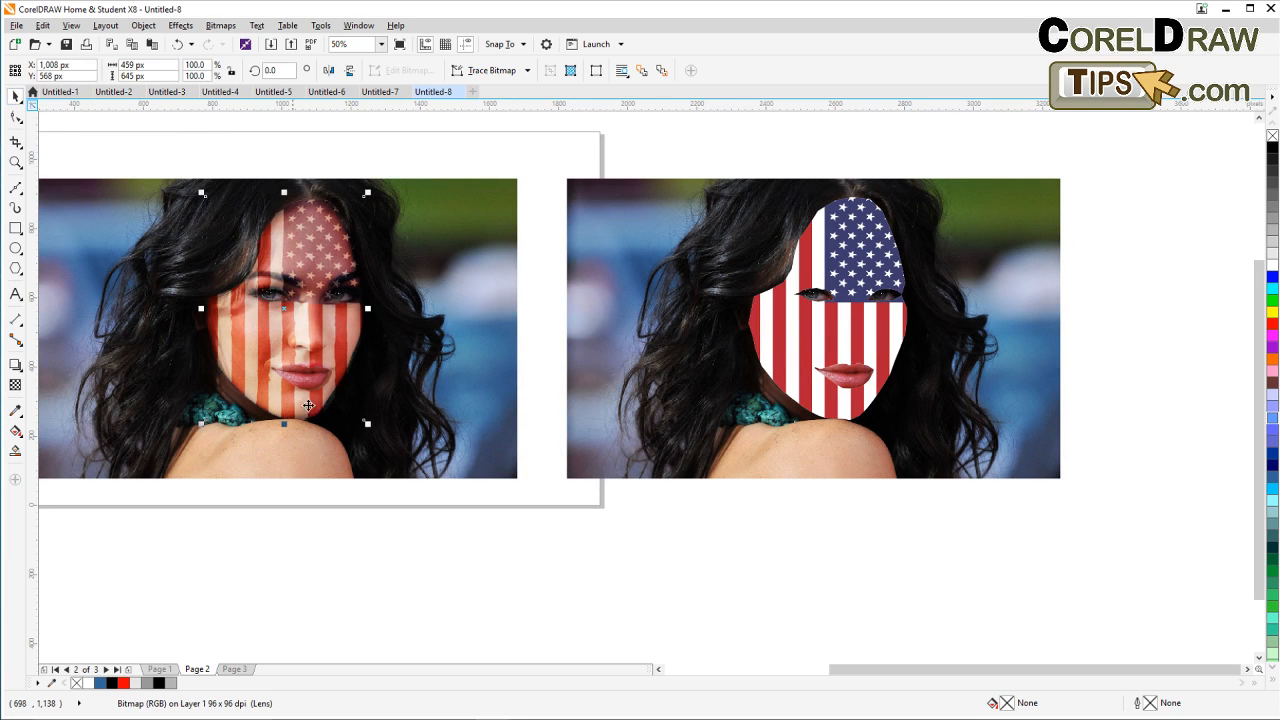
Step: Inspect the Soft Light flag on the face up close and compare it with the example face paint on Page 1
left_click(404, 555)
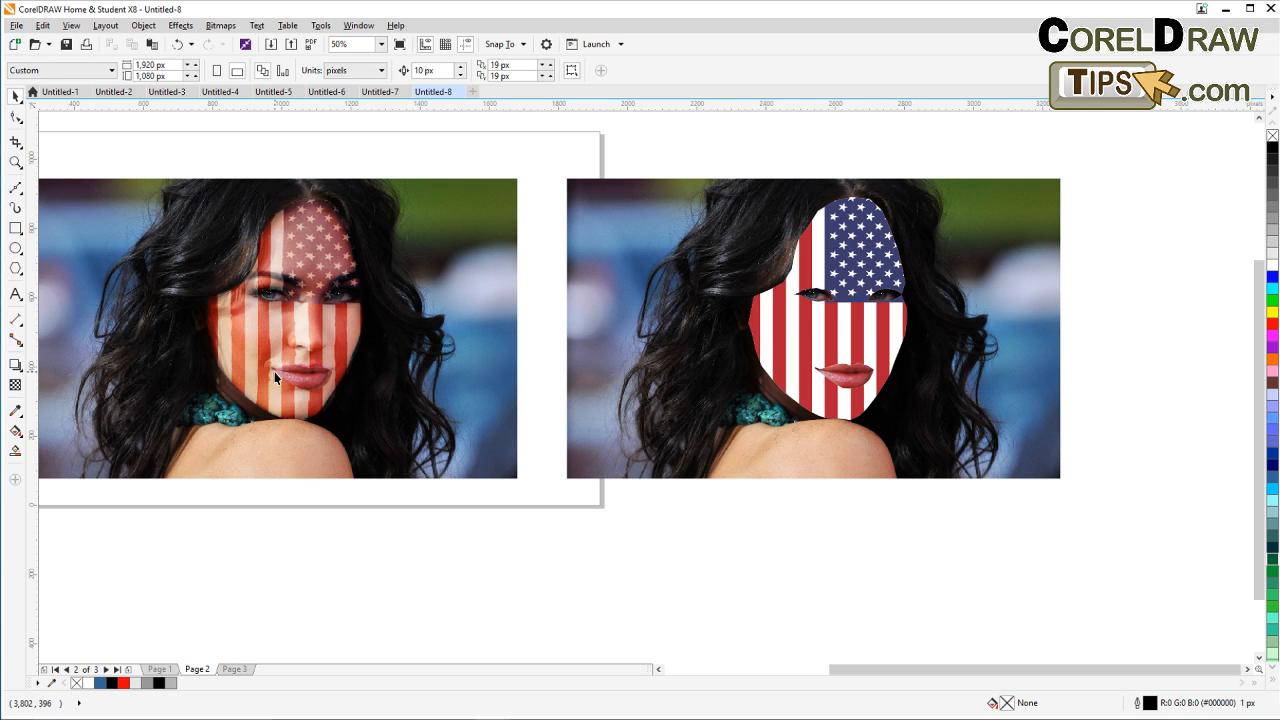
left_click(16, 162)
left_click_drag(136, 157, 435, 465)
left_click_drag(553, 536, 240, 472)
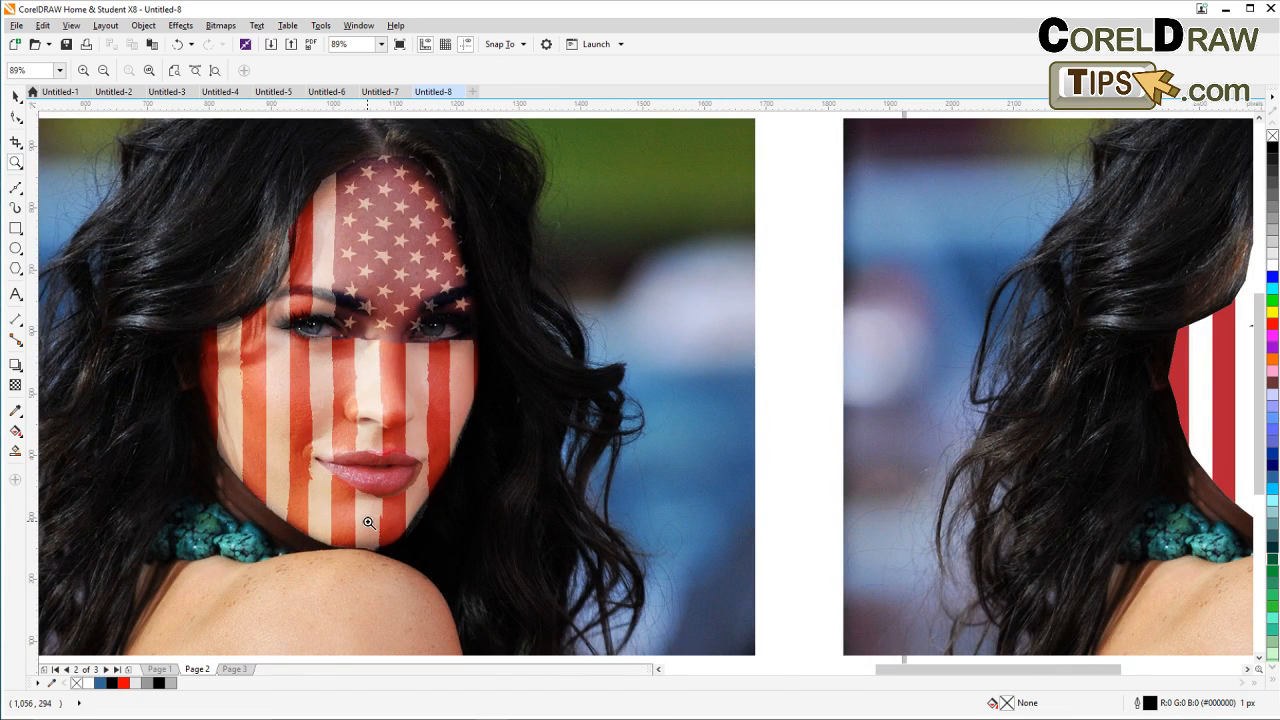
left_click(160, 669)
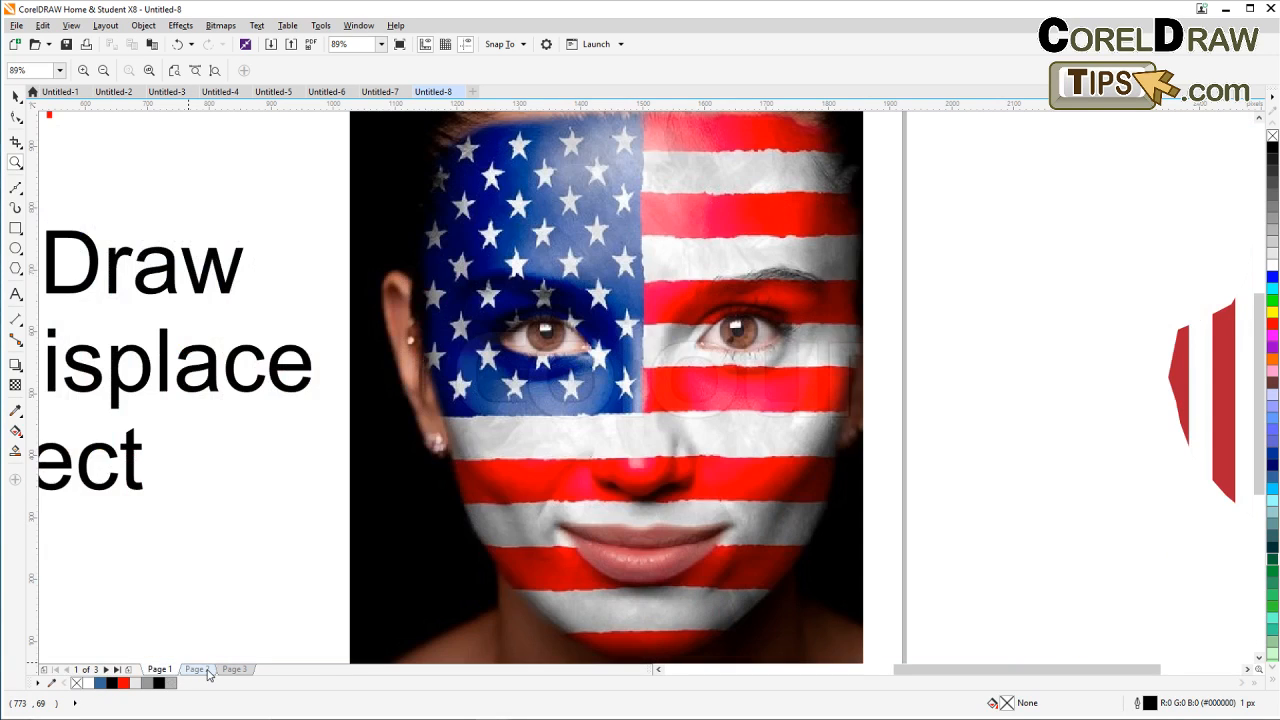
left_click(205, 671)
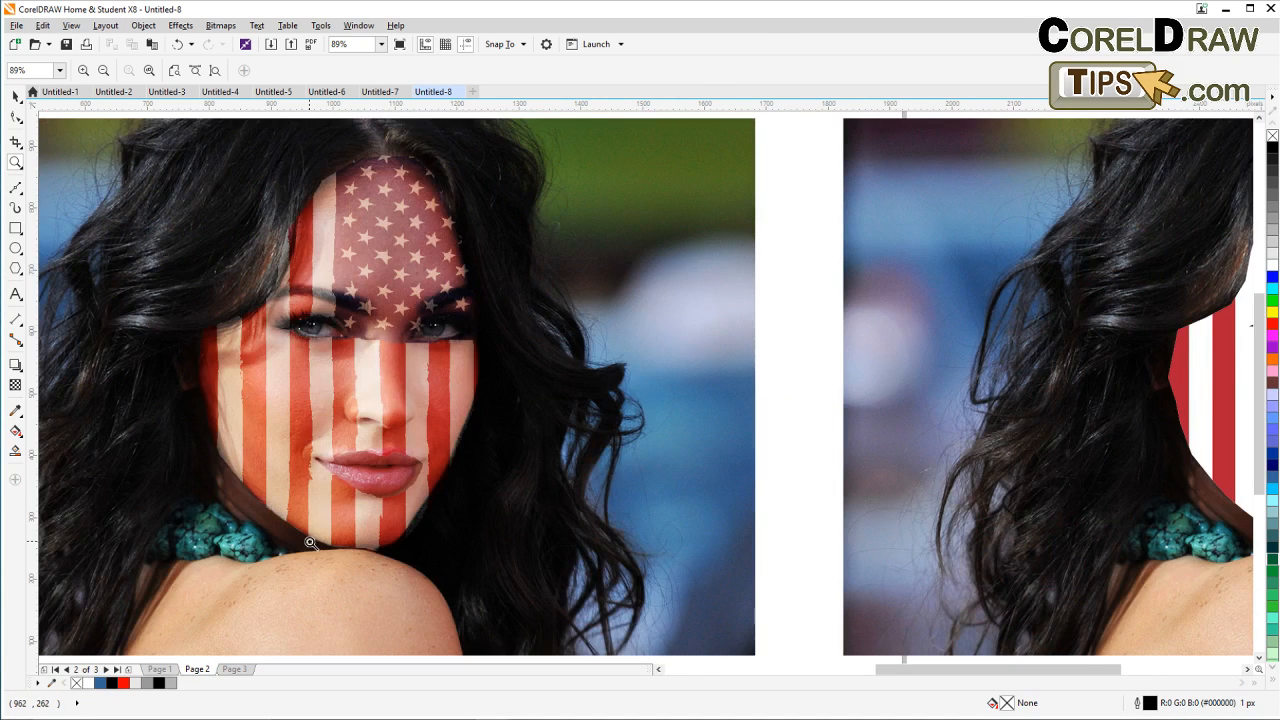
scroll(306, 540, "down", 2)
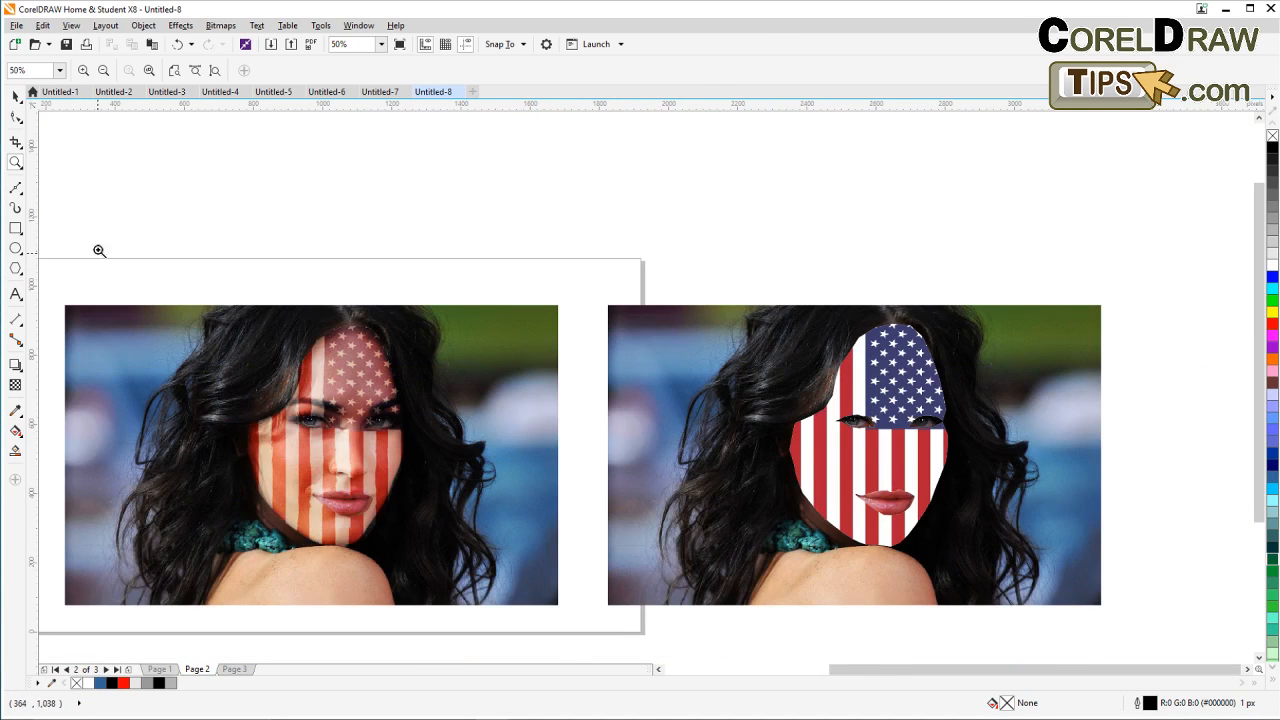
Step: Duplicate the unblended flag portrait, photo and PowerClip flag together, and place the copy beside the original
left_click(15, 97)
left_click_drag(498, 433, 414, 400)
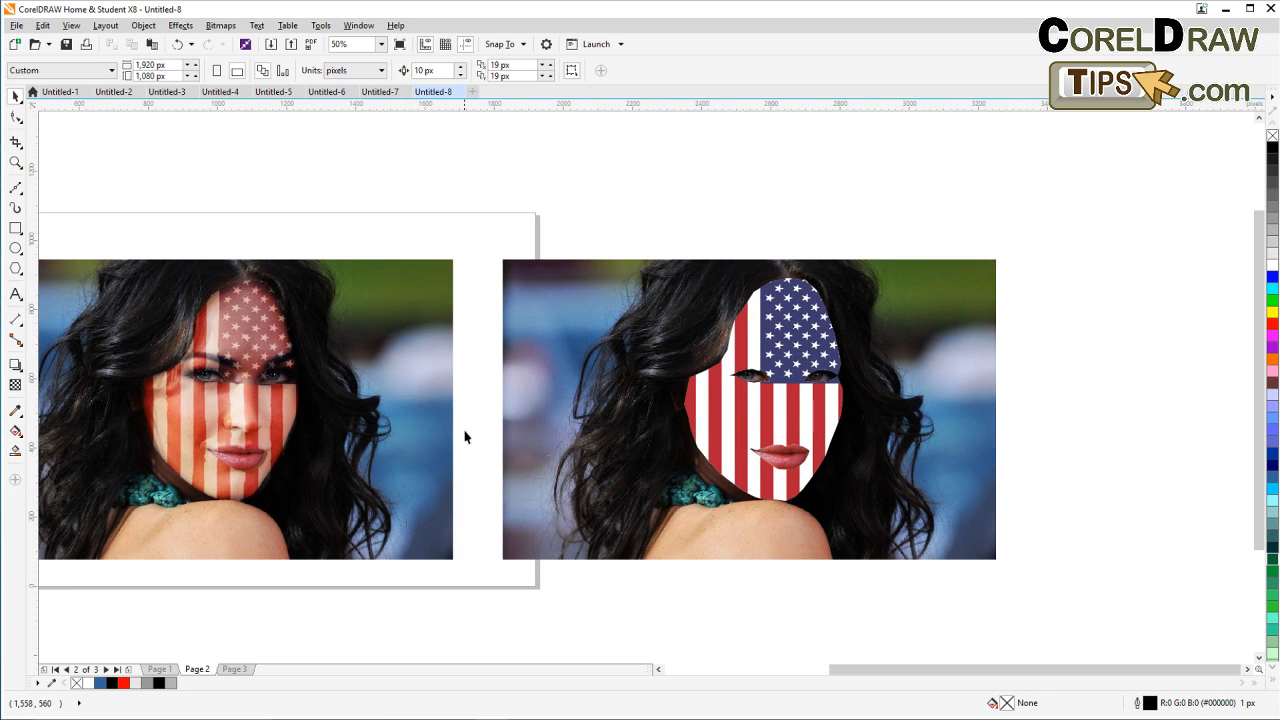
scroll(300, 420, "down", 1)
scroll(420, 470, "down", 2)
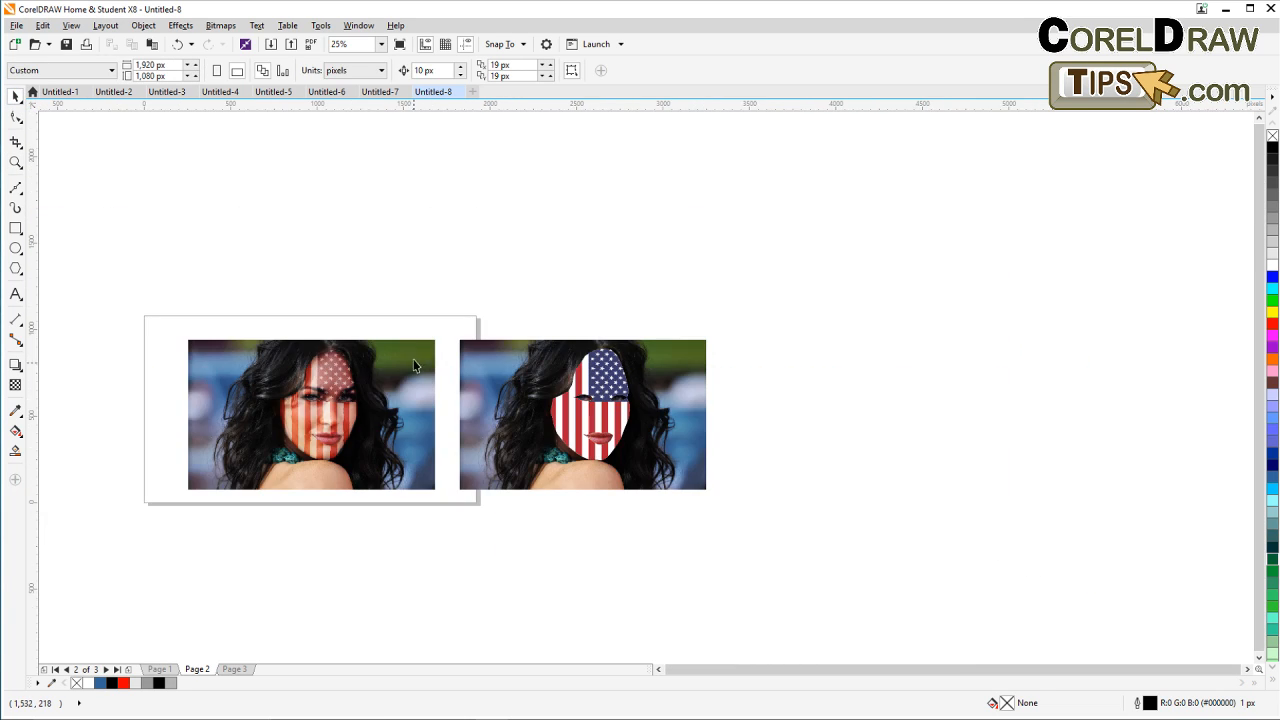
left_click_drag(446, 304, 781, 548)
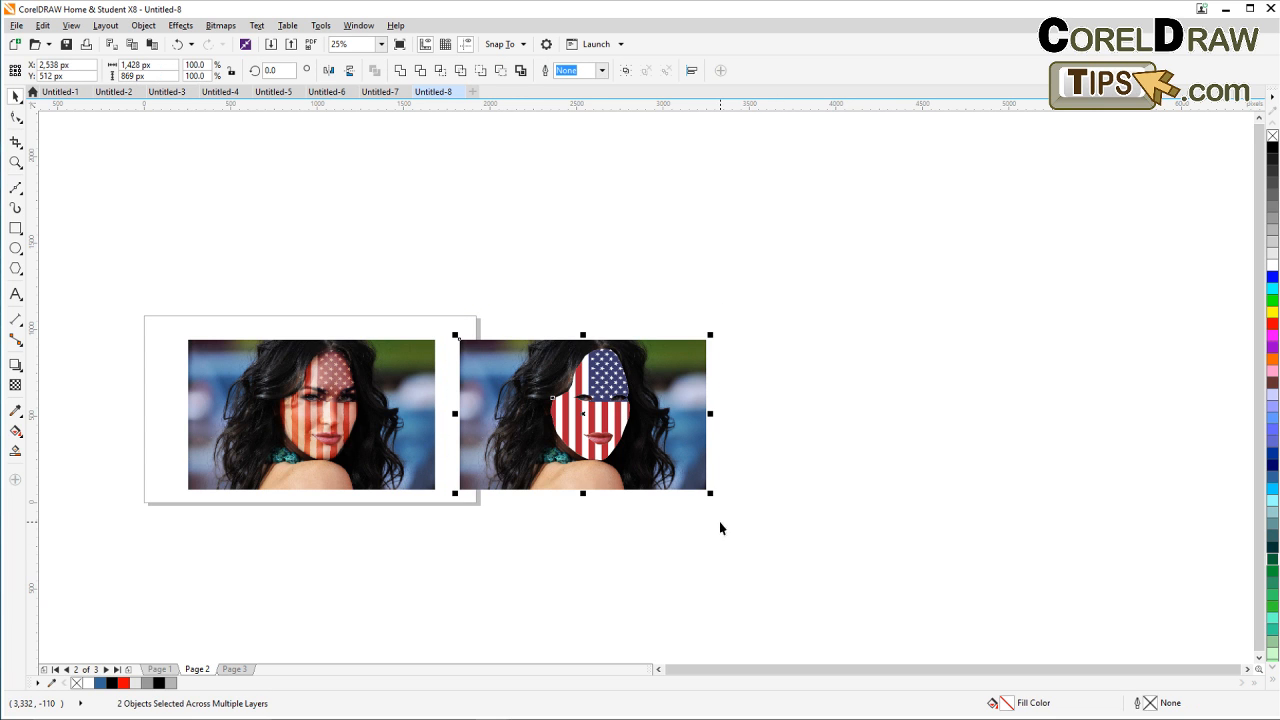
left_click_drag(646, 454, 917, 457)
left_click(705, 538)
scroll(633, 447, "up", 1)
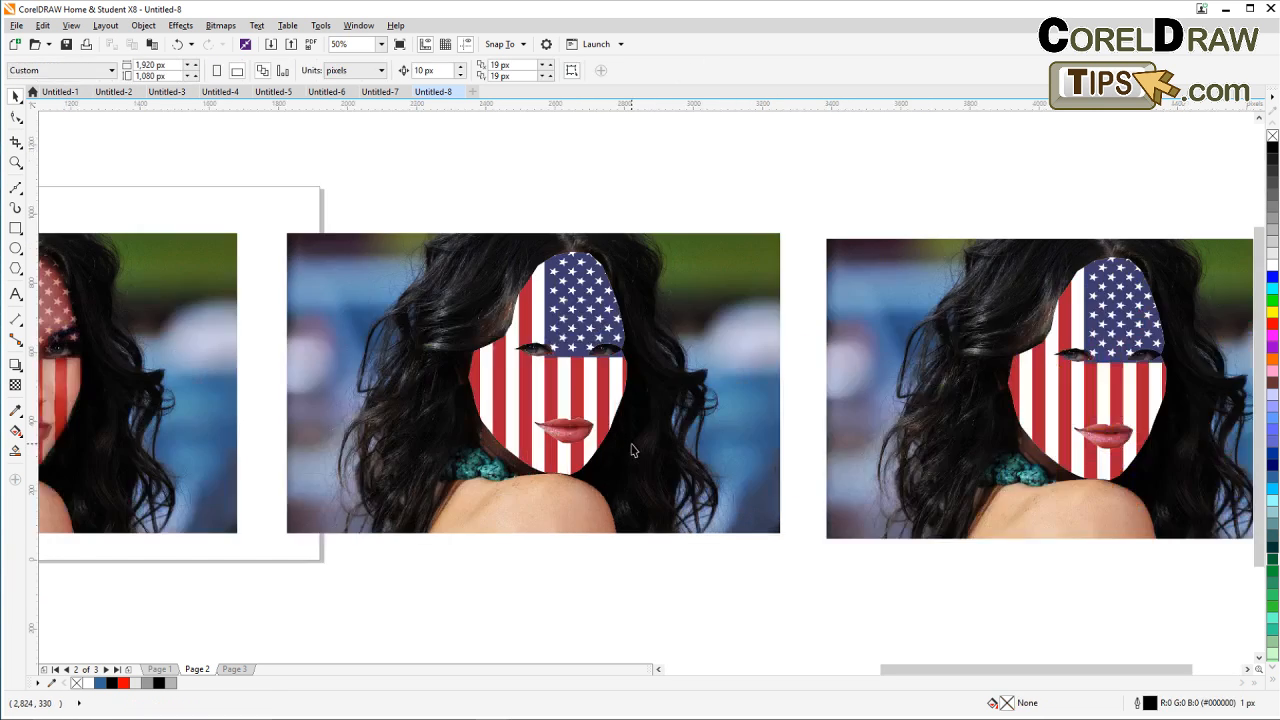
left_click_drag(521, 469, 572, 498)
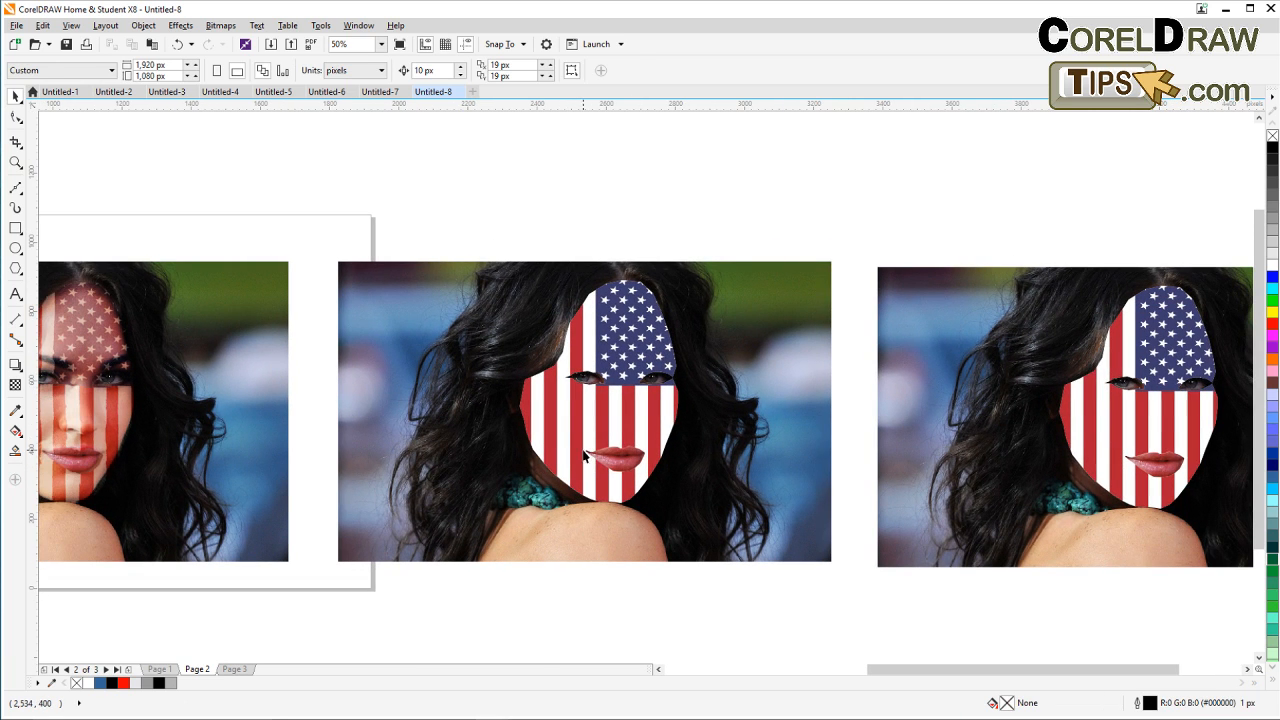
left_click(608, 492)
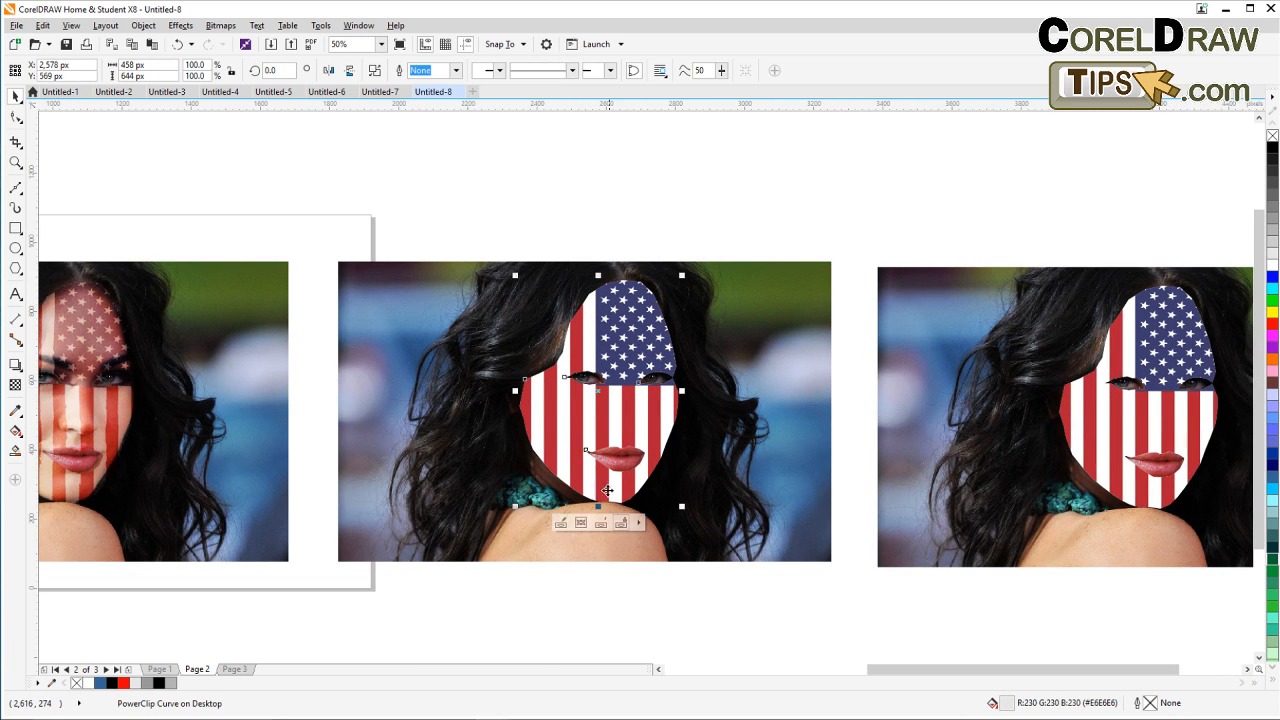
left_click(220, 25)
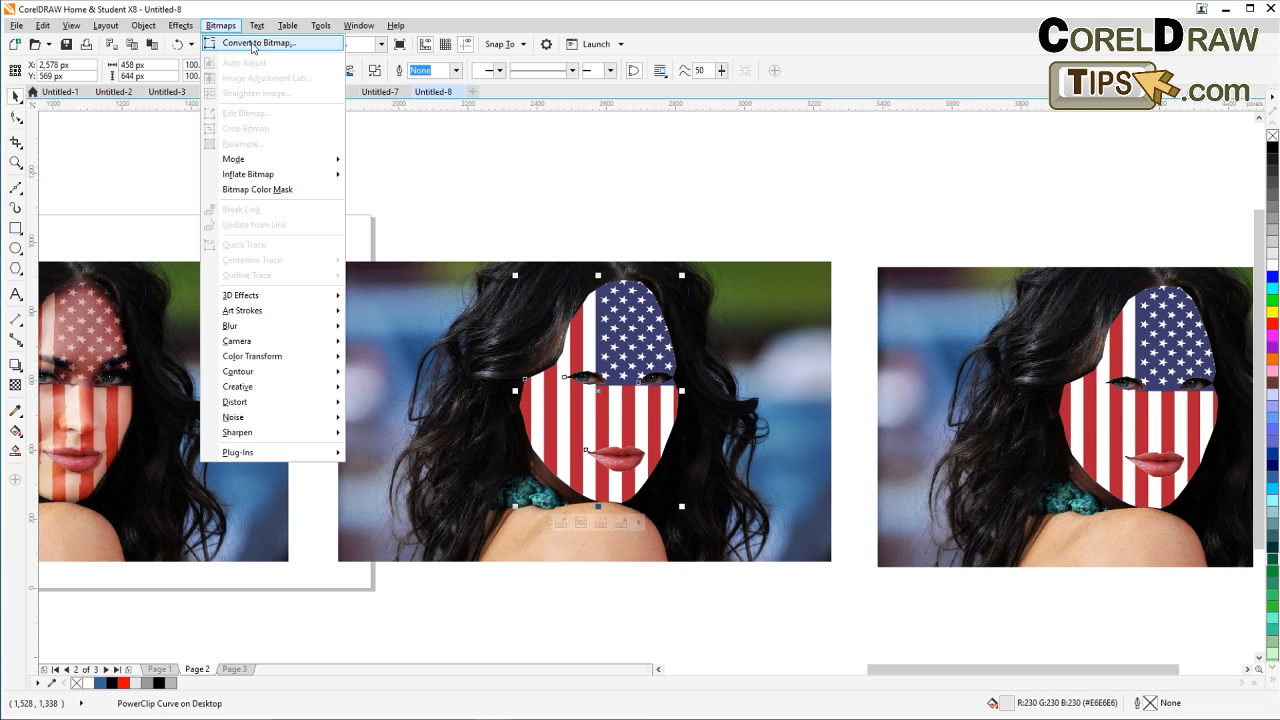
left_click(253, 44)
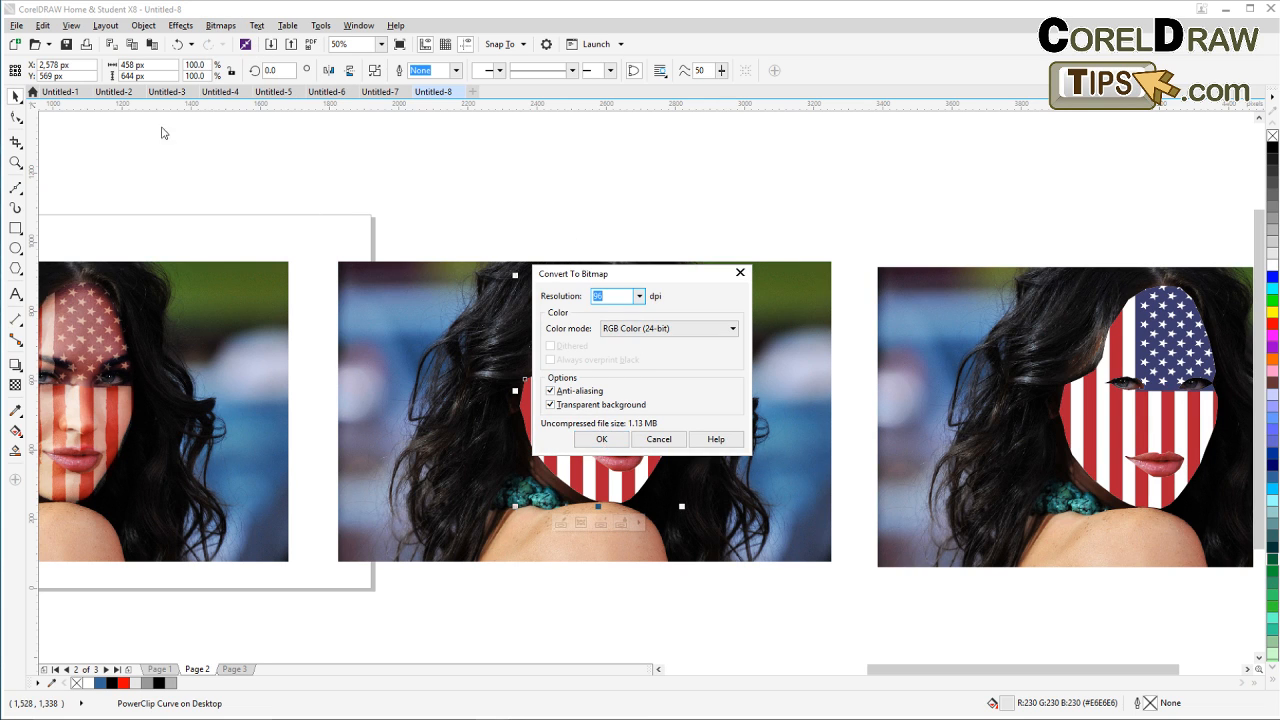
left_click(609, 443)
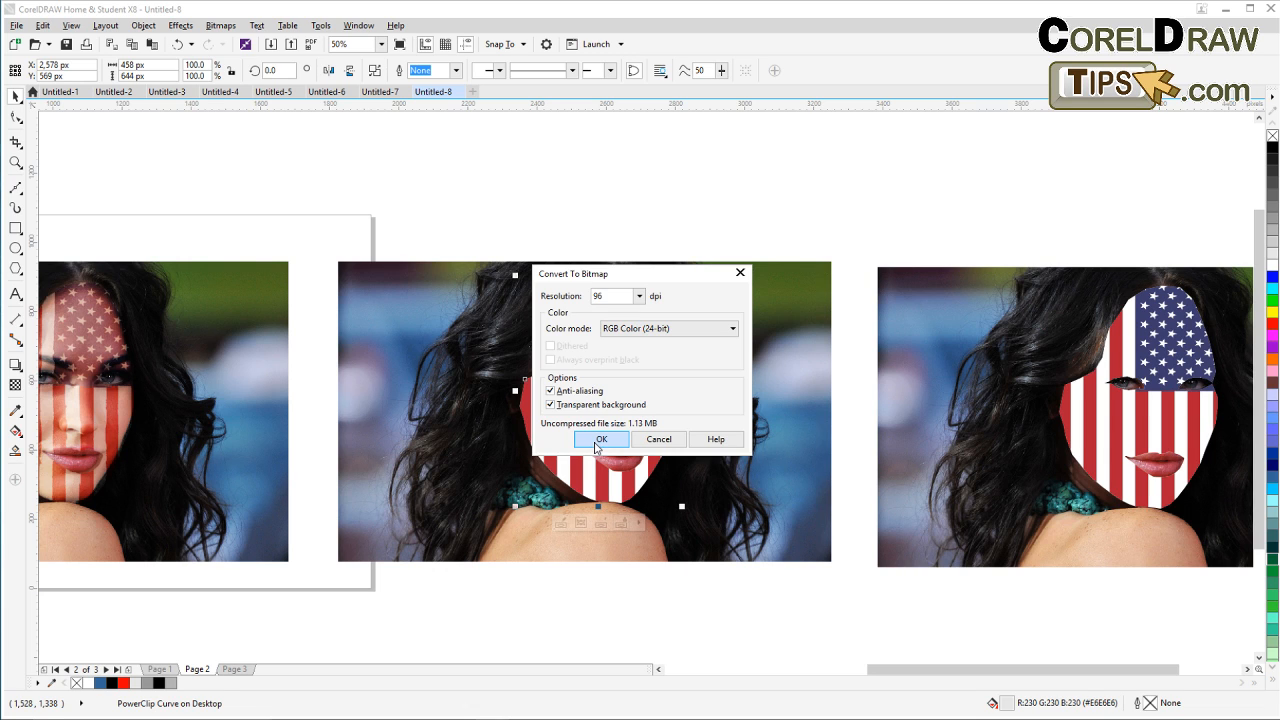
left_click(650, 442)
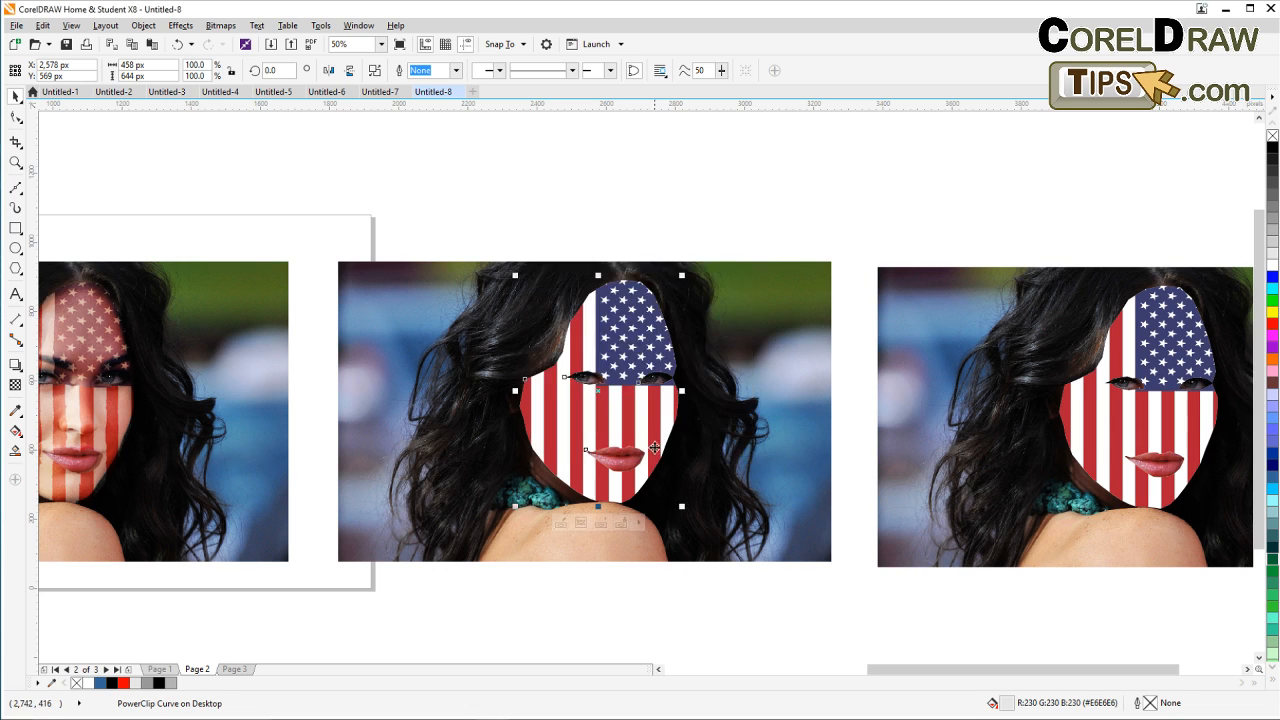
left_click(714, 628)
left_click_drag(719, 628, 617, 543)
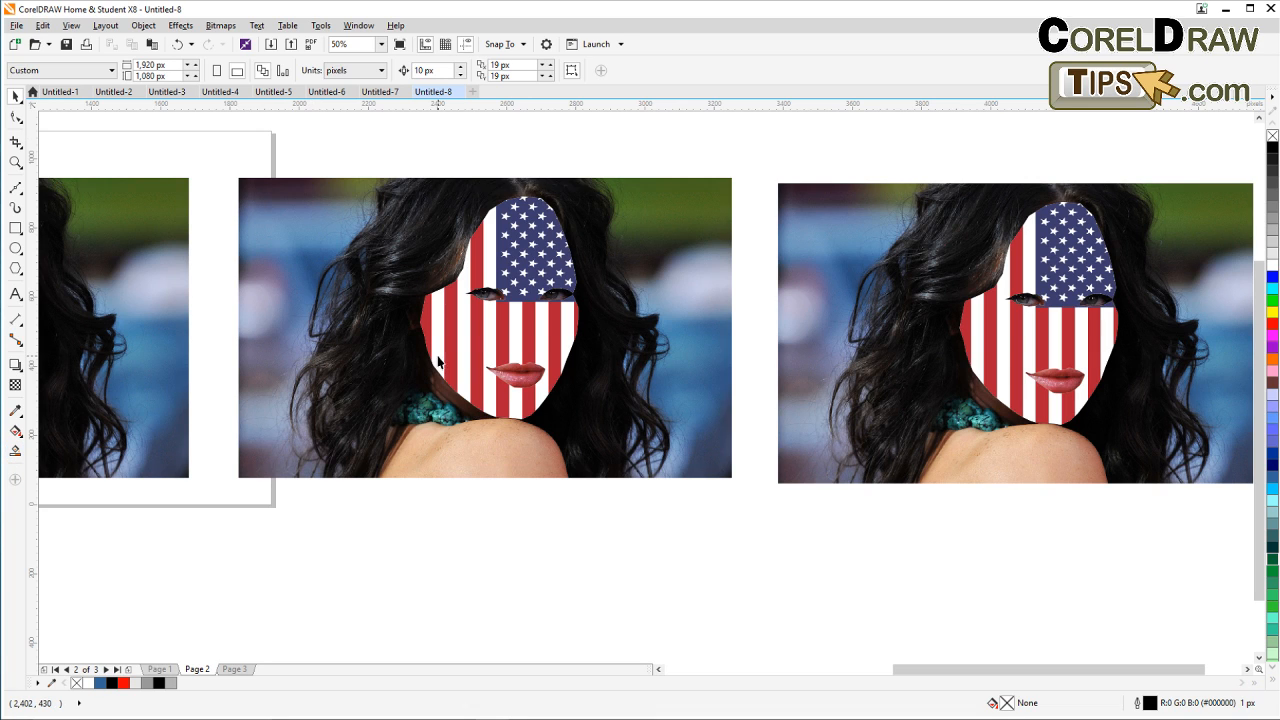
left_click(517, 340)
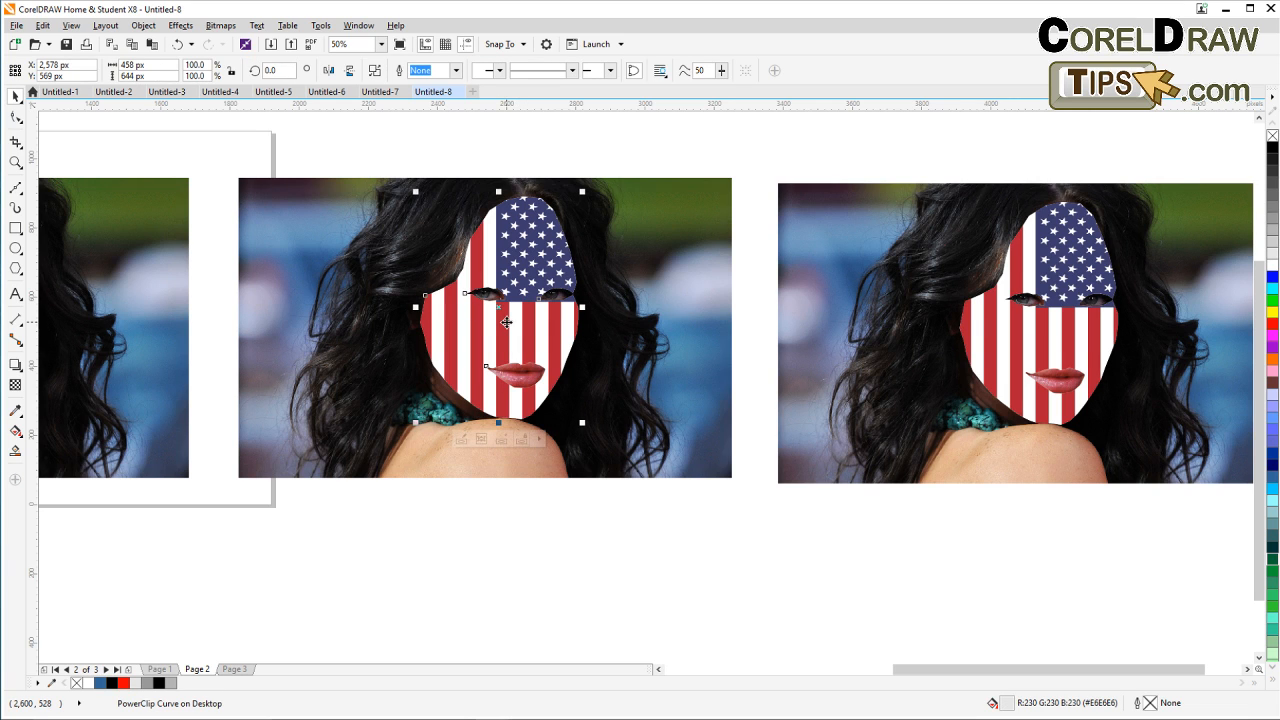
left_click(549, 566)
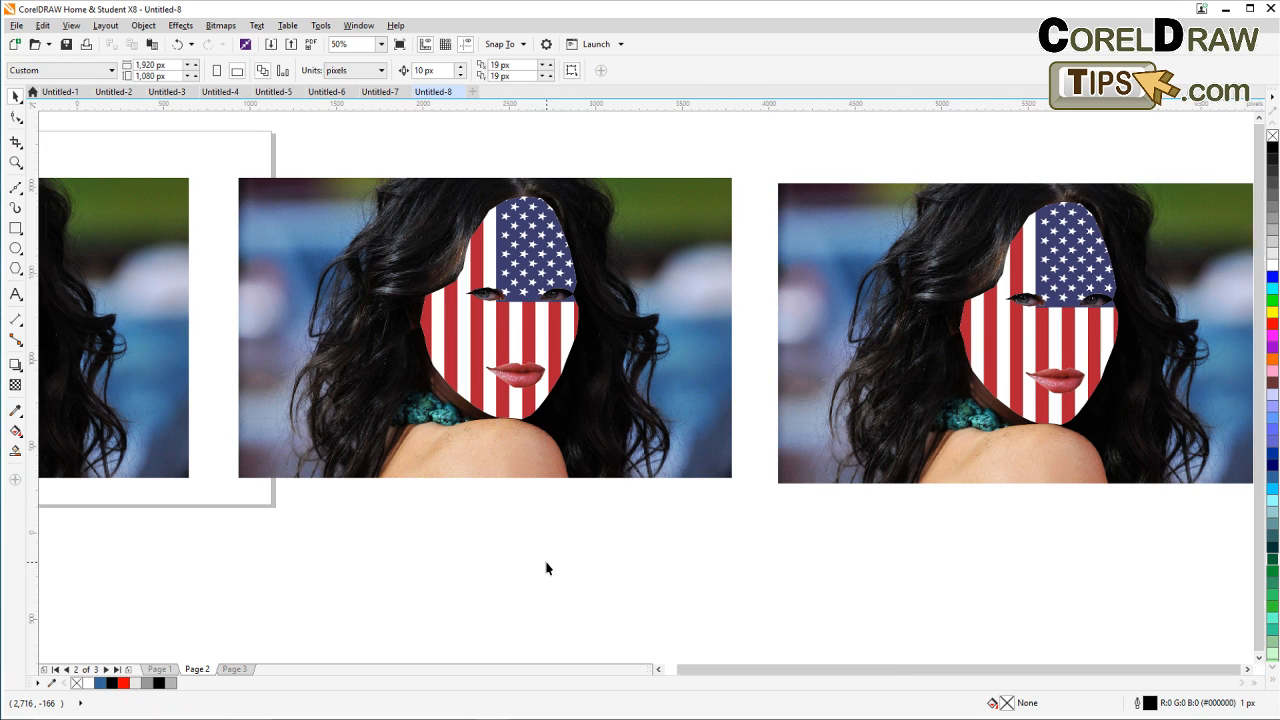
Step: Move the finished Soft Light portrait with its flag off the page, into the empty area above it
scroll(550, 566, "down", 2)
left_click_drag(549, 566, 613, 544)
left_click_drag(150, 287, 456, 530)
left_click_drag(317, 469, 286, 274)
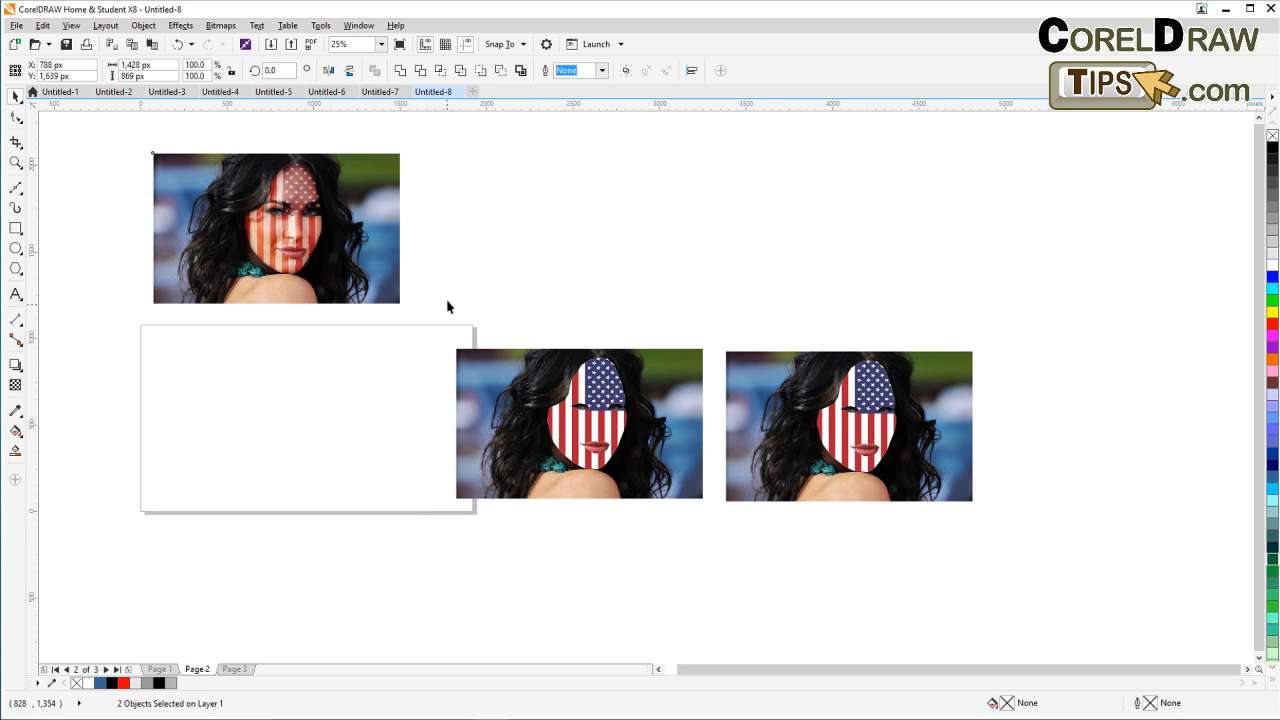
Step: Move the nearer unblended flag portrait, photo and PowerClip flag together, onto the empty Page 2
left_click_drag(438, 300, 720, 531)
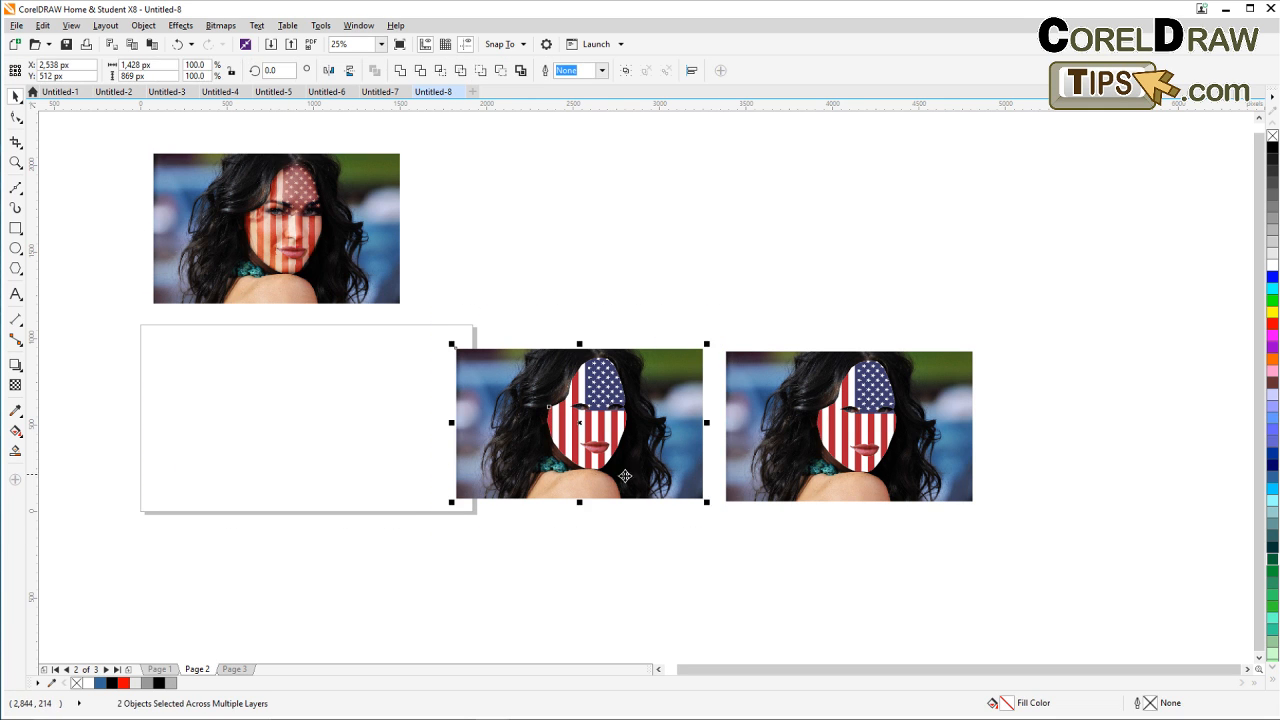
left_click_drag(622, 487, 362, 467)
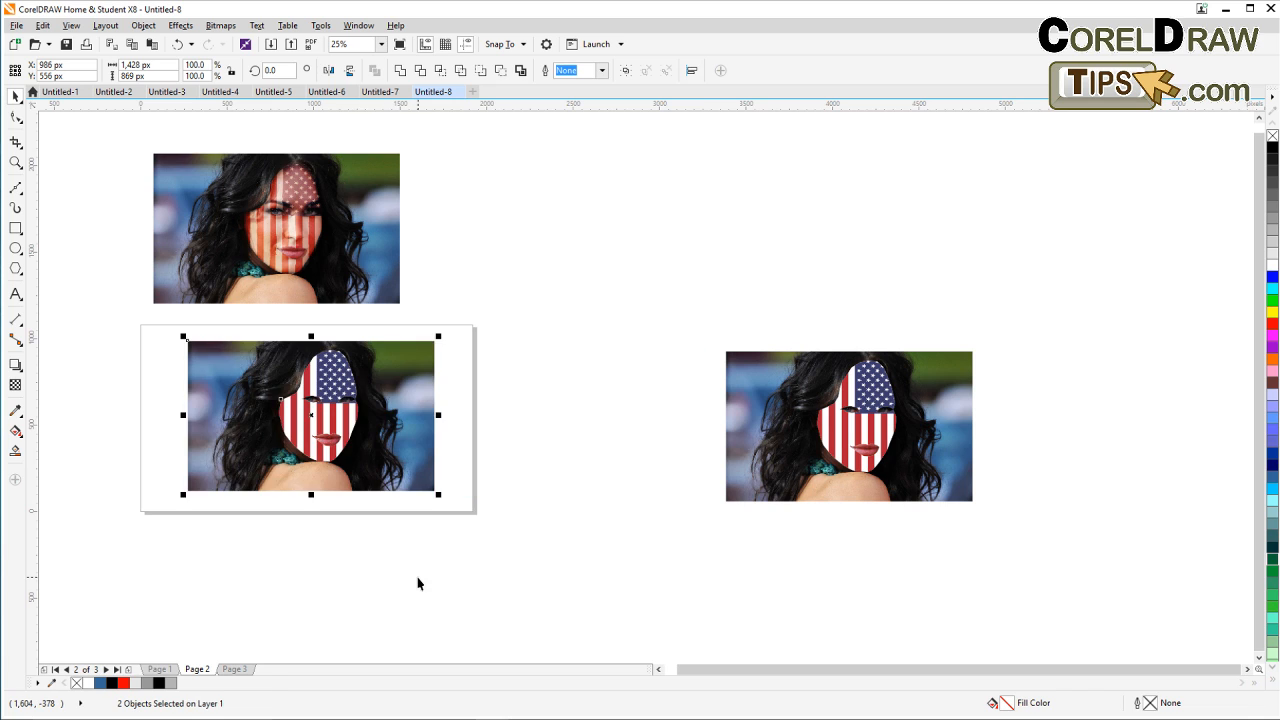
left_click(225, 630)
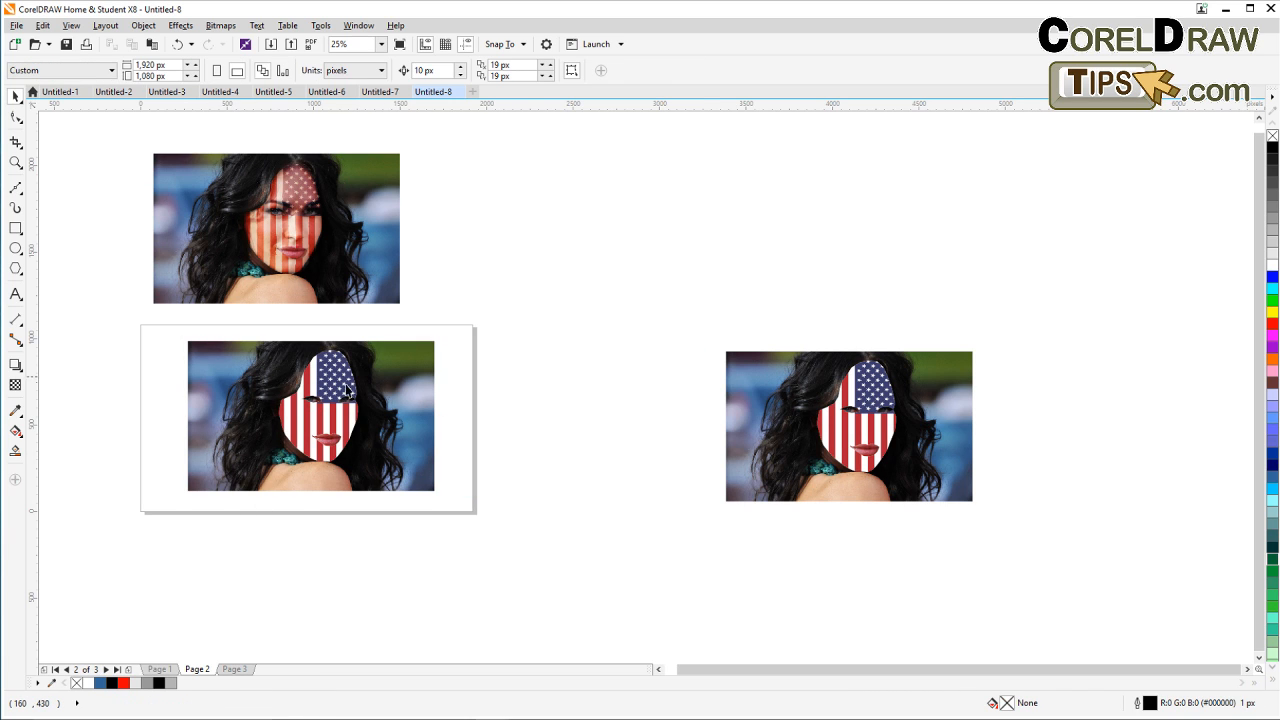
Step: Copy the portrait photo without its flag from Page 2 to the same position on Page 3
left_click(234, 669)
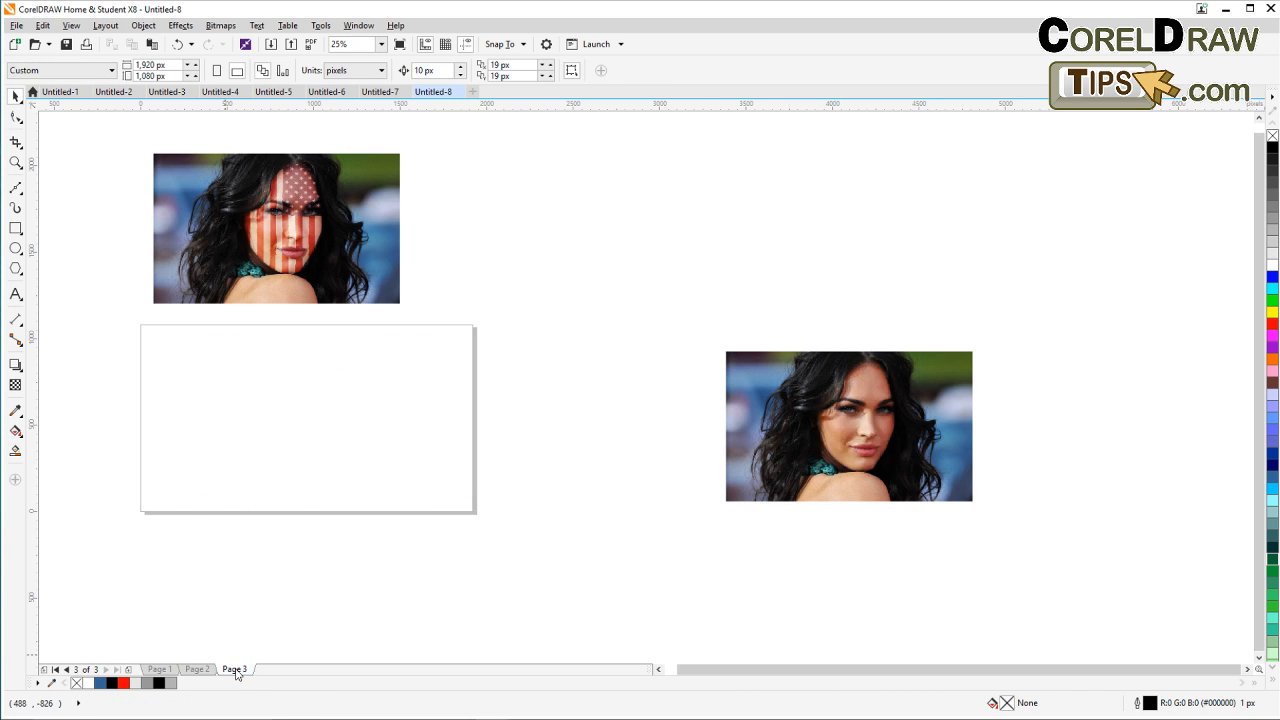
left_click(197, 669)
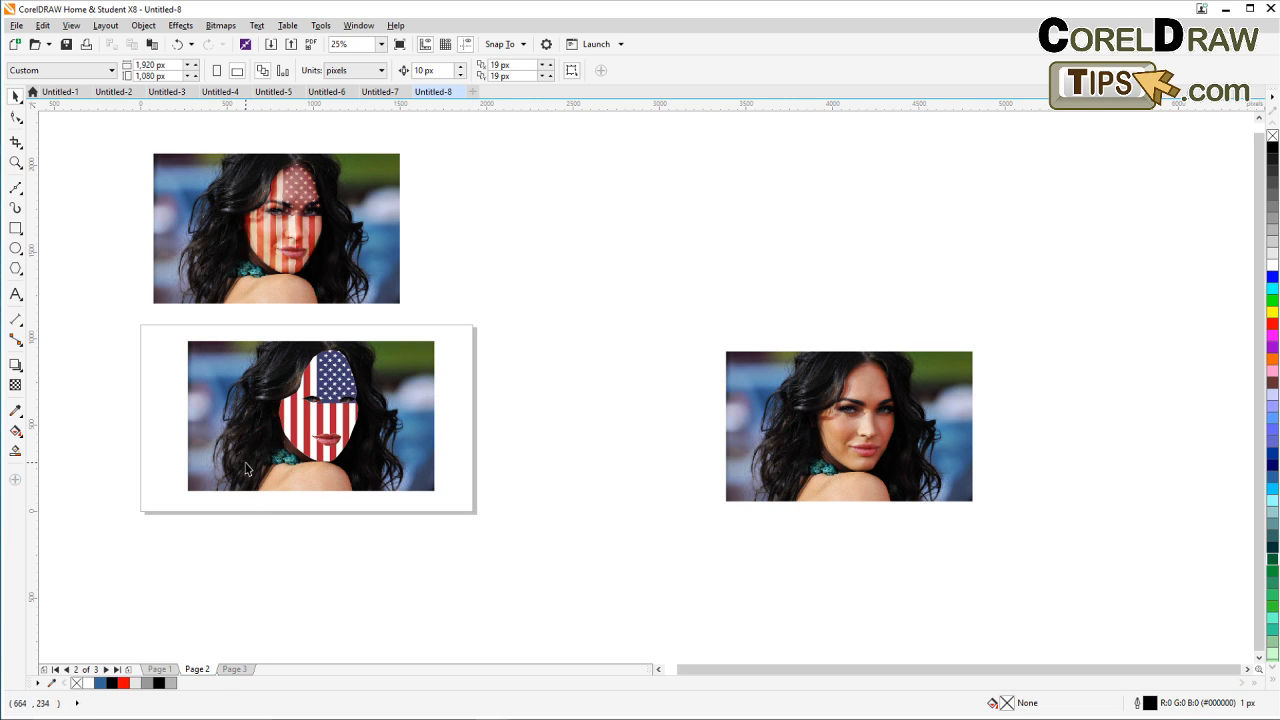
left_click(244, 462)
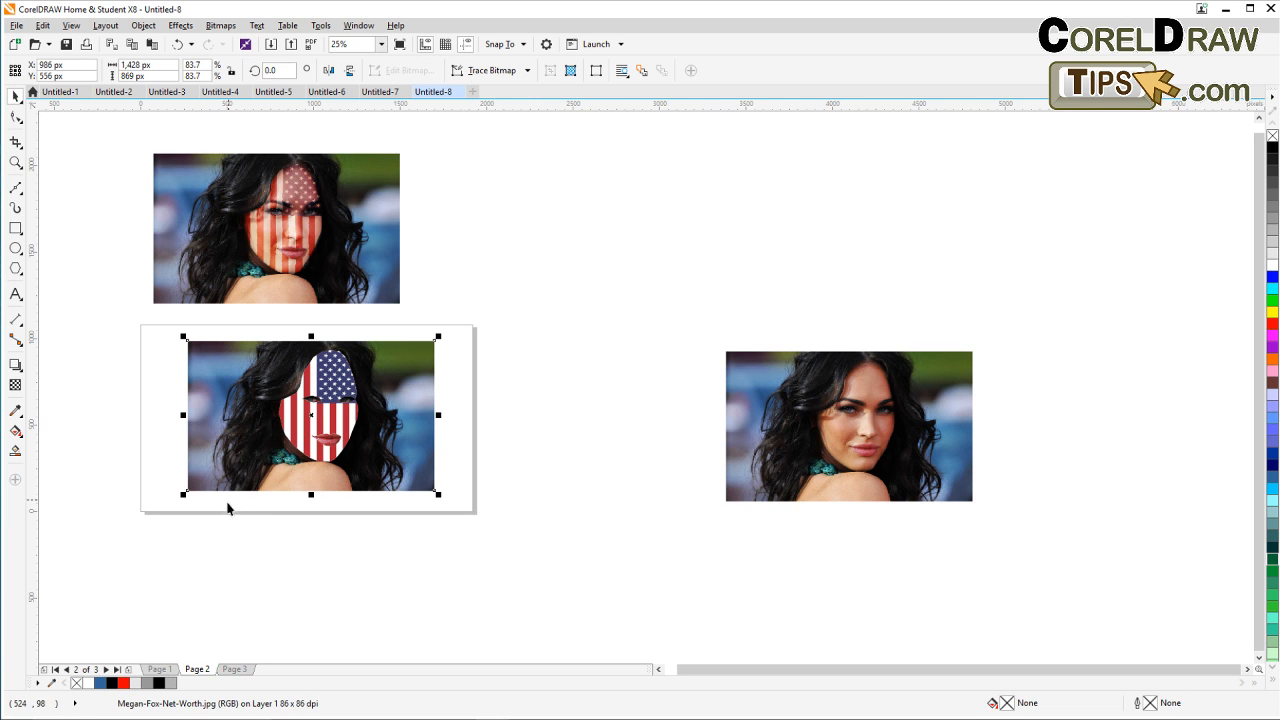
scroll(191, 445, "up", 1)
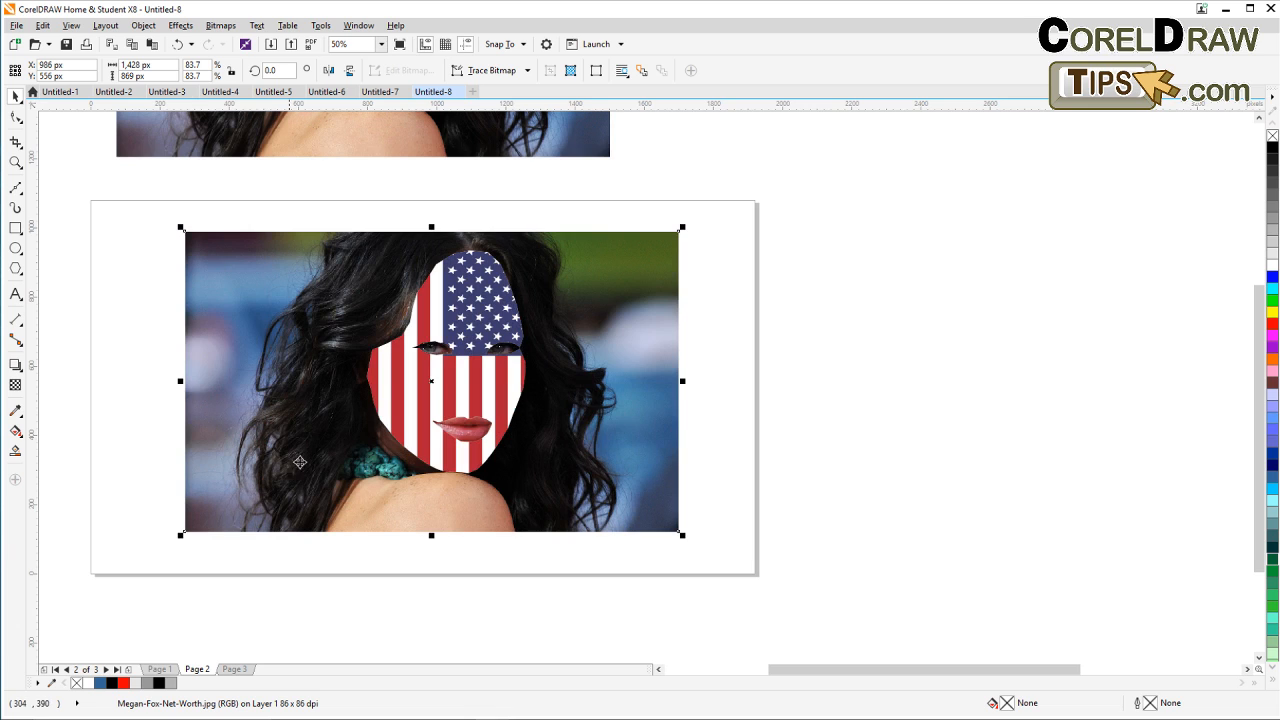
left_click(232, 670)
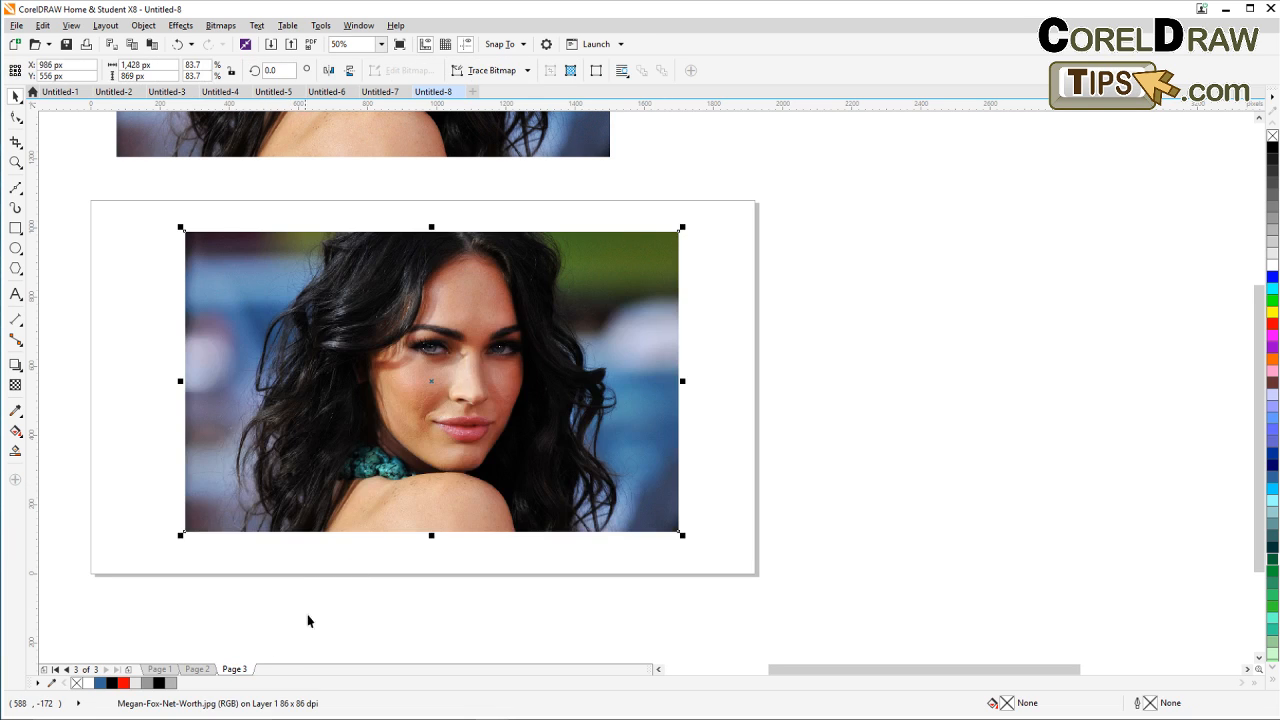
Step: Convert the portrait photo on Page 3 to a Grayscale (8-bit) bitmap at 96 dpi with anti-aliasing and transparent background
left_click(219, 26)
left_click(229, 47)
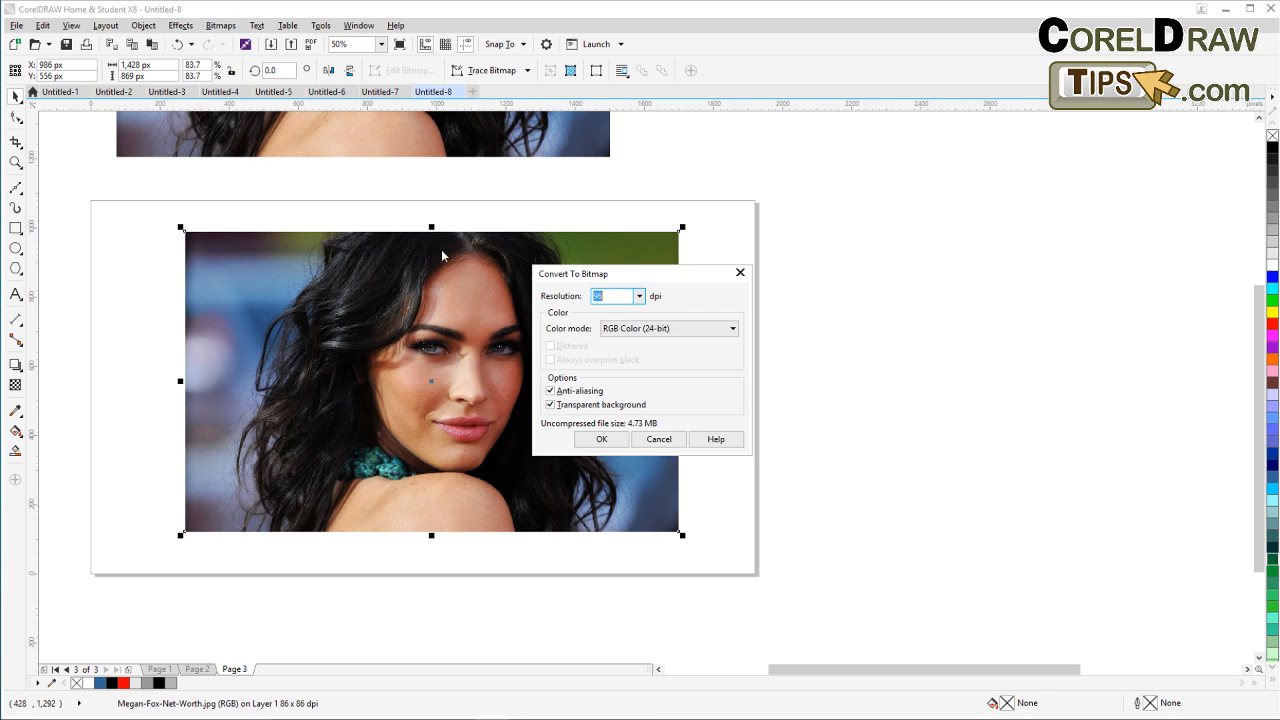
left_click(660, 330)
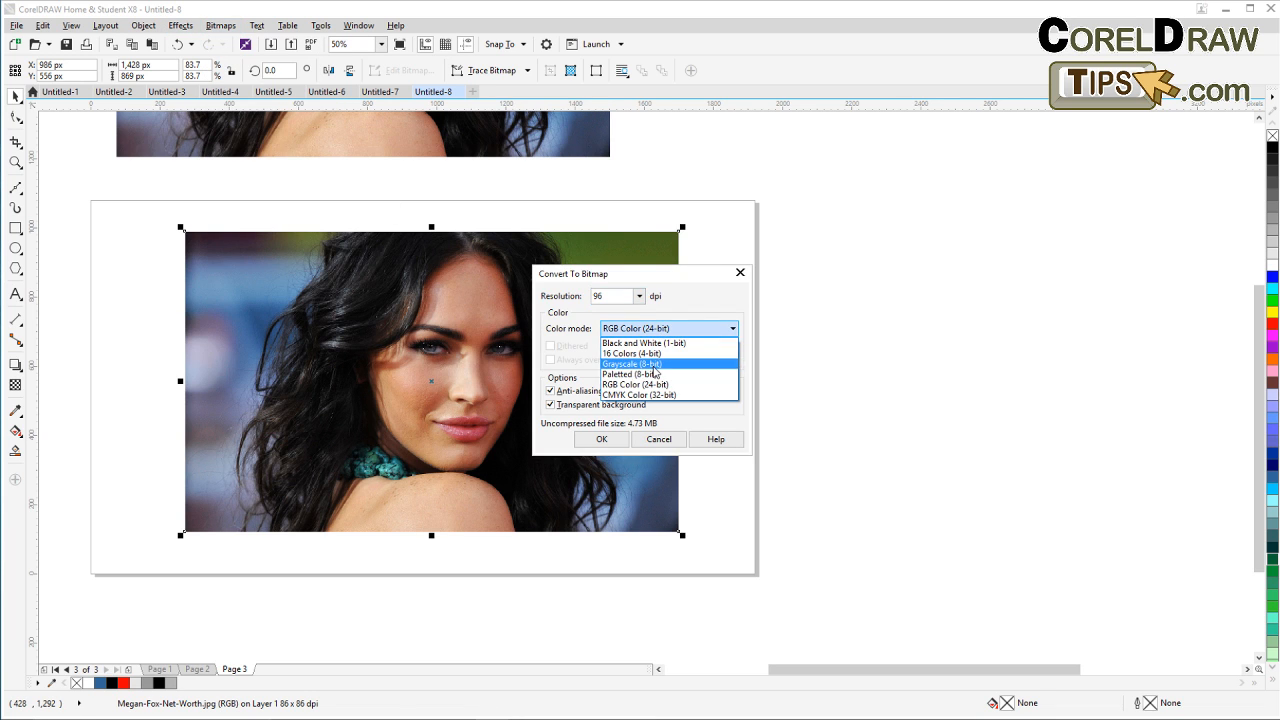
left_click(650, 364)
left_click(602, 440)
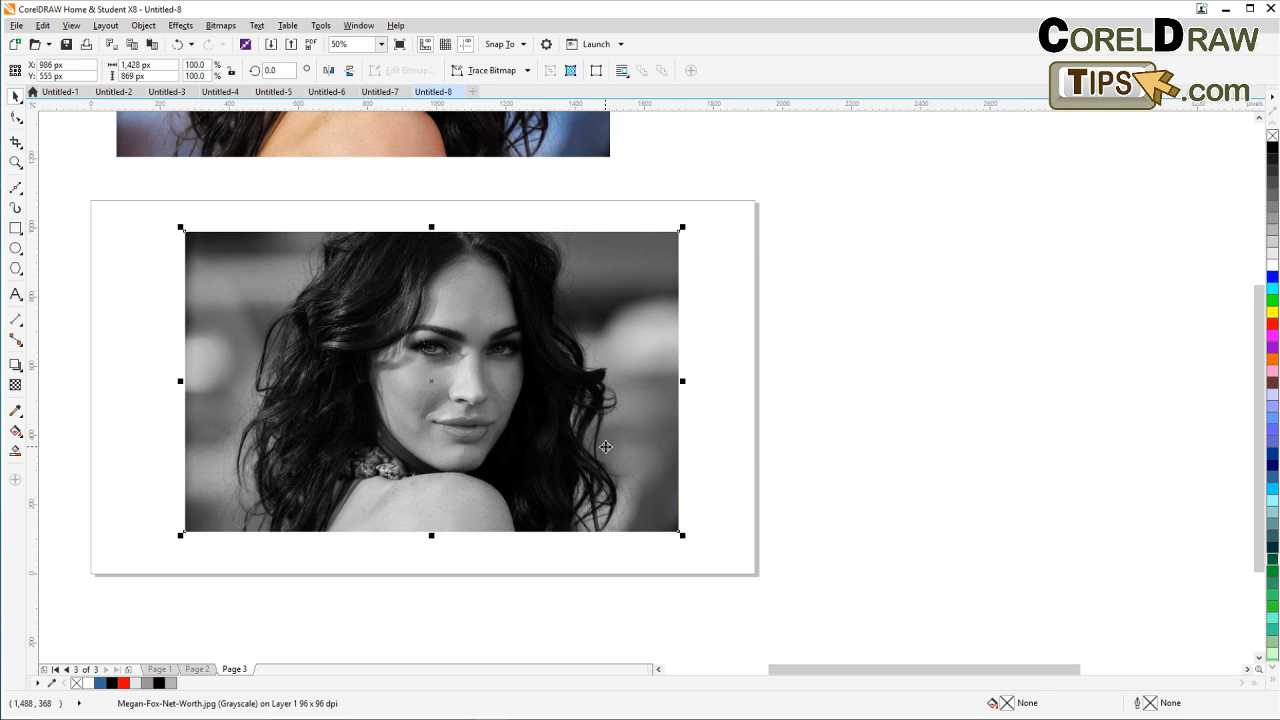
left_click(320, 622)
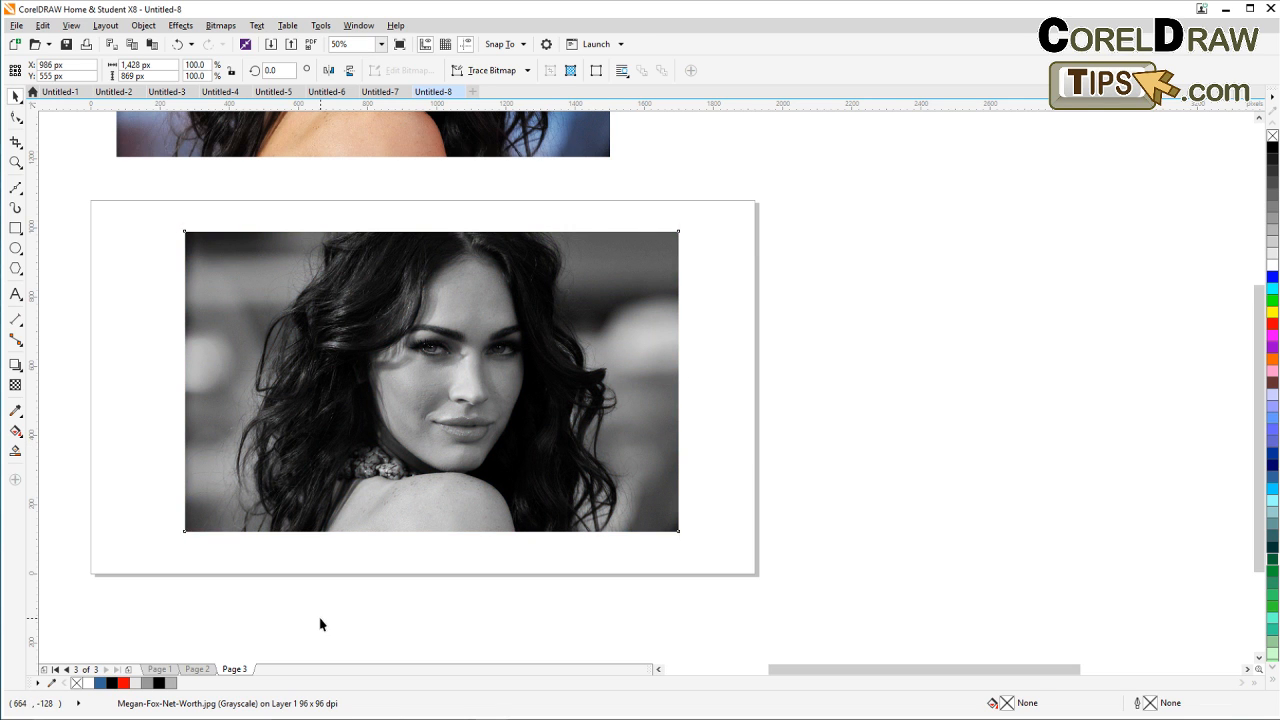
Step: Copy the PowerClip flag from Page 2 and paste it over the grayscale portrait's face on Page 3
left_click(199, 670)
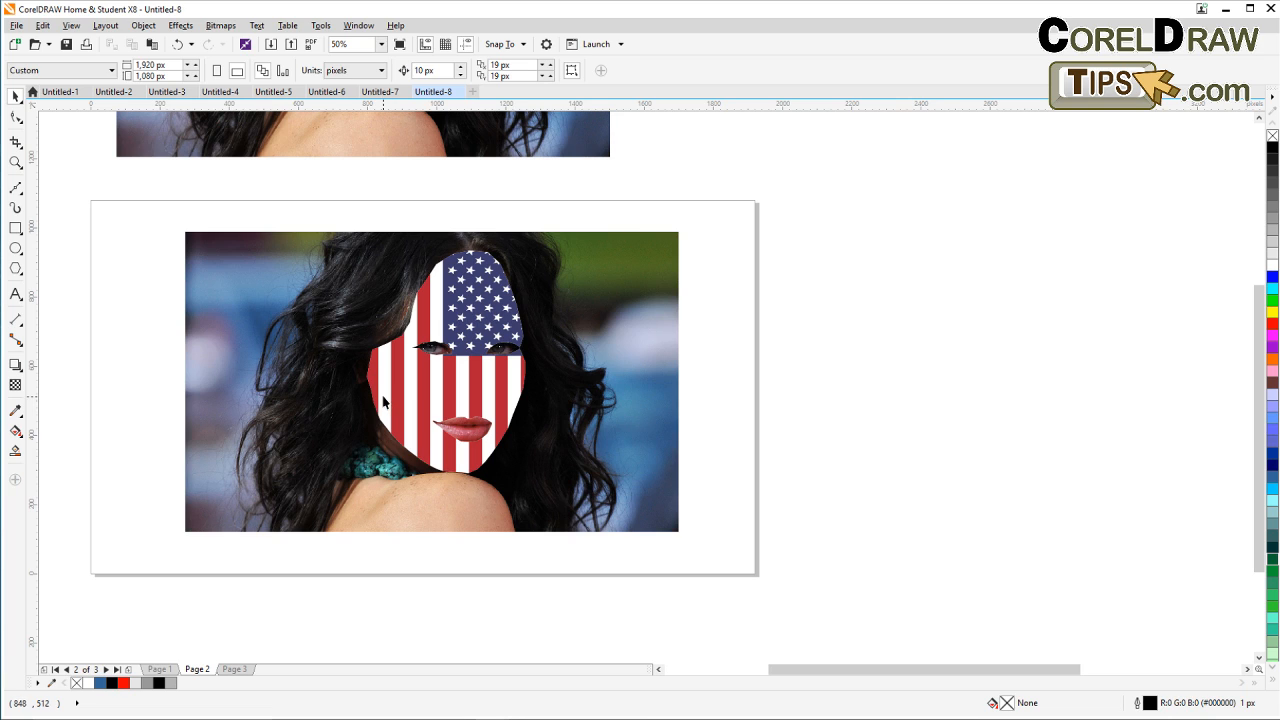
left_click(383, 398)
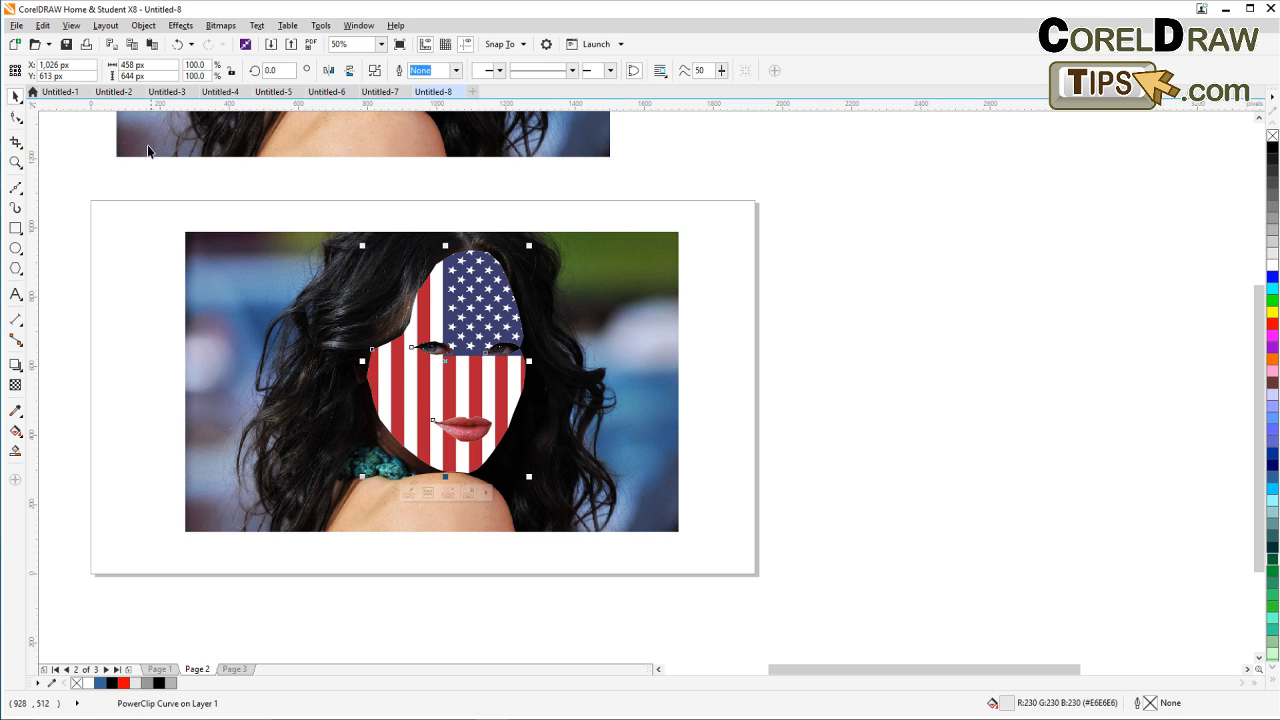
left_click(132, 44)
left_click(238, 668)
left_click(152, 44)
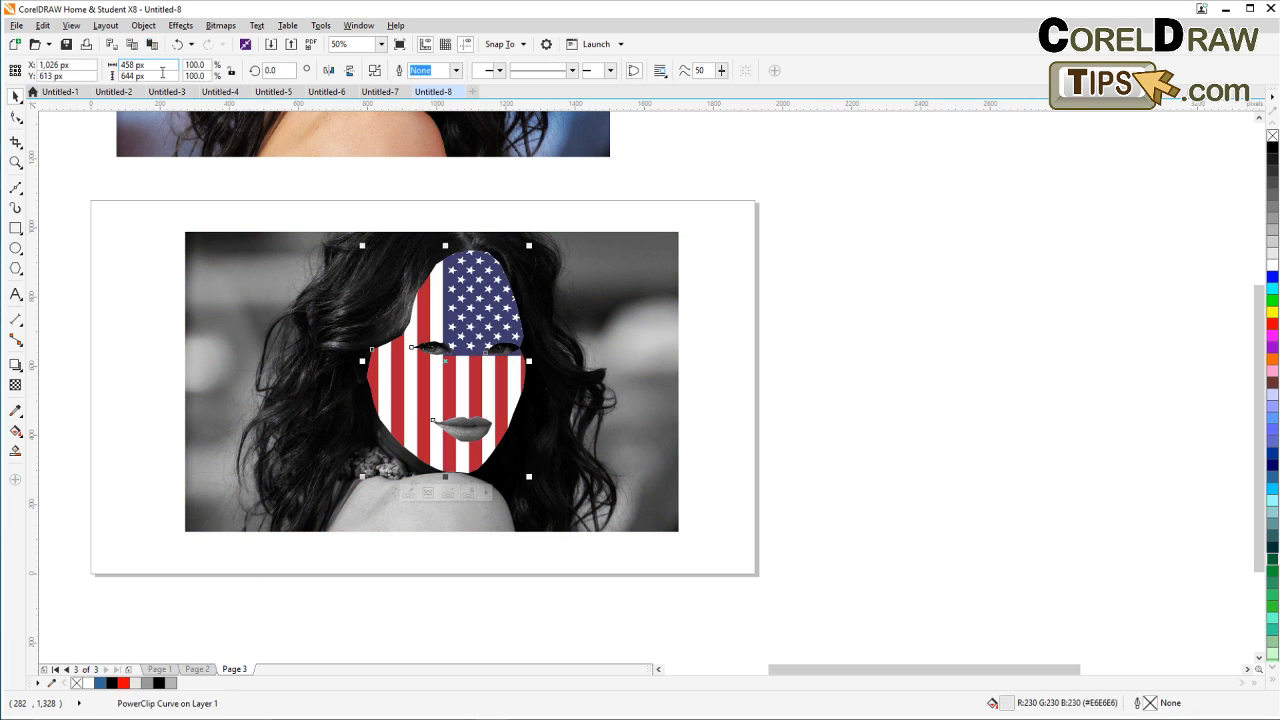
left_click(834, 375)
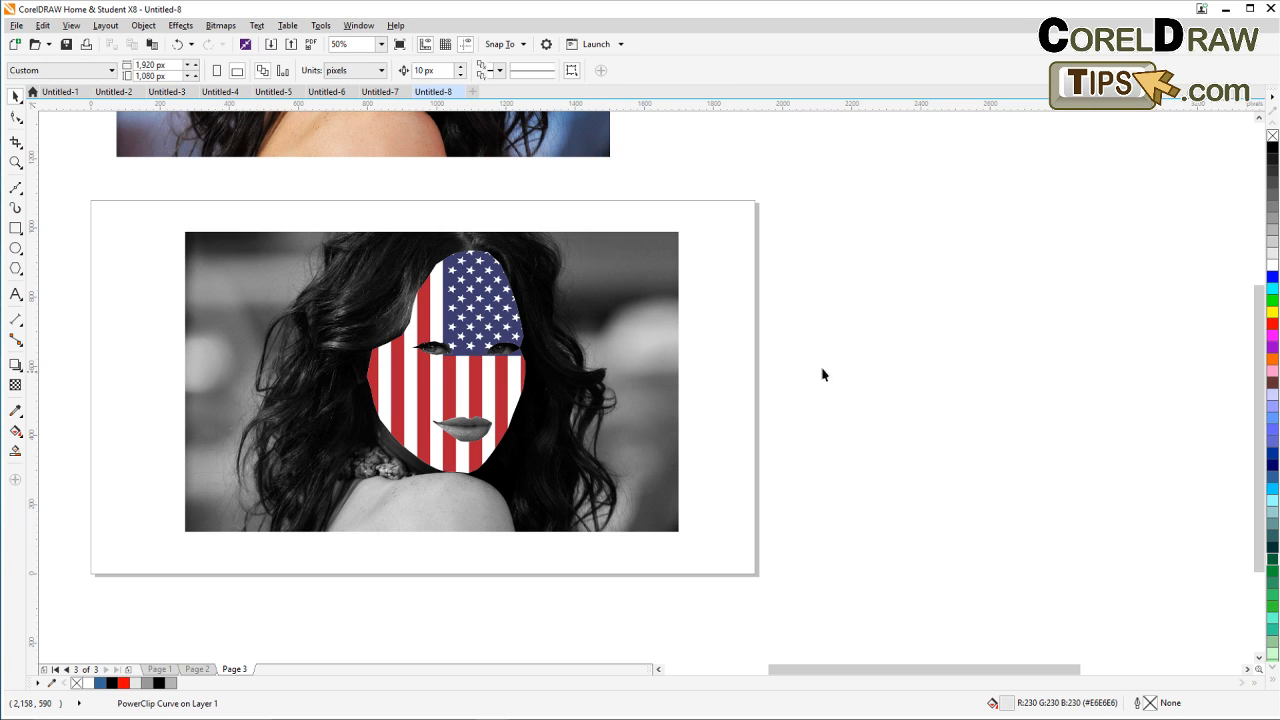
Step: PowerClip the grayscale portrait photo inside the face-shaped flag outline on Page 3
left_click(594, 277)
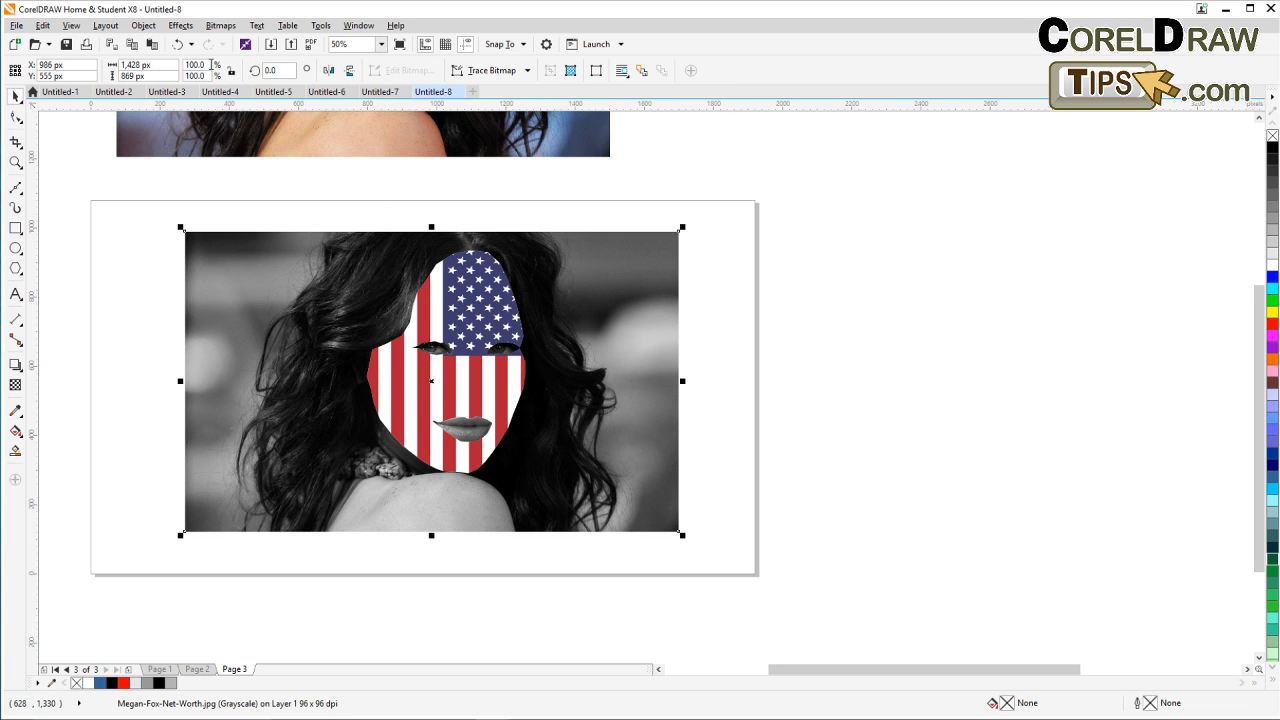
left_click(144, 26)
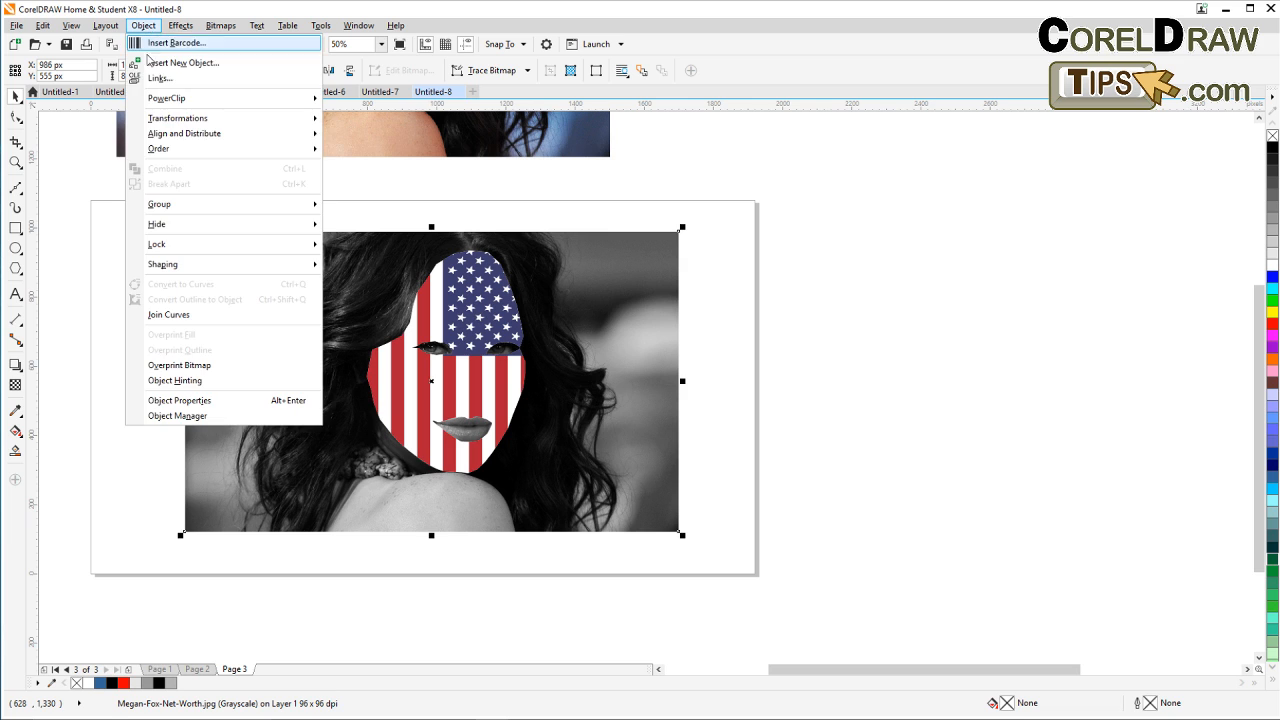
mouse_move(180, 98)
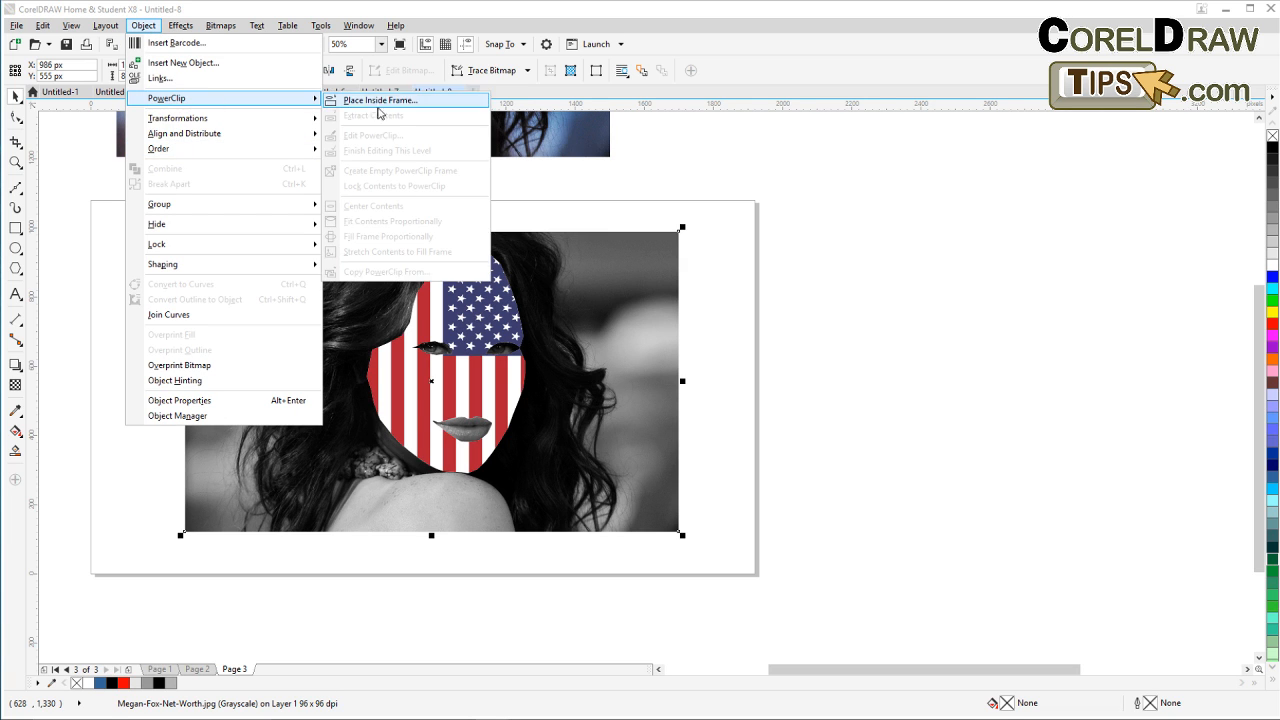
left_click(386, 100)
left_click(441, 281)
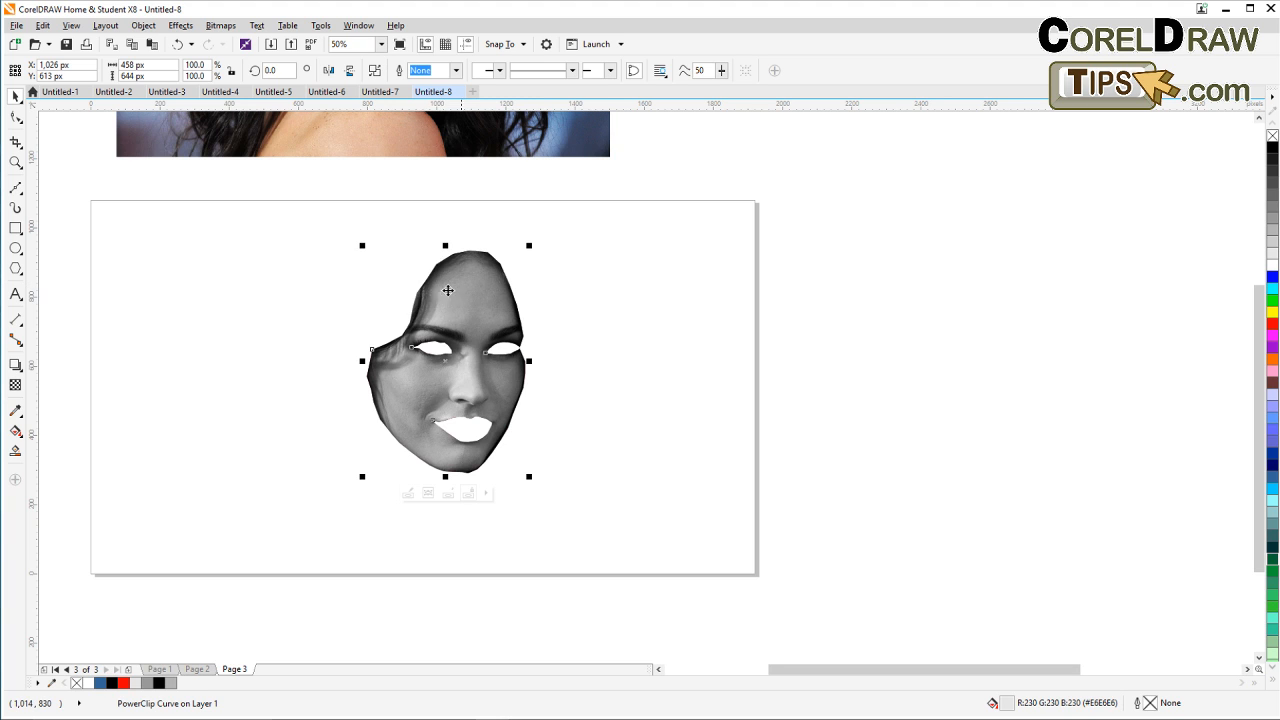
Step: Open the face PowerClip on Page 3 for editing, move the grayscale photo aside to expose the flag, and undo the move
left_click(146, 29)
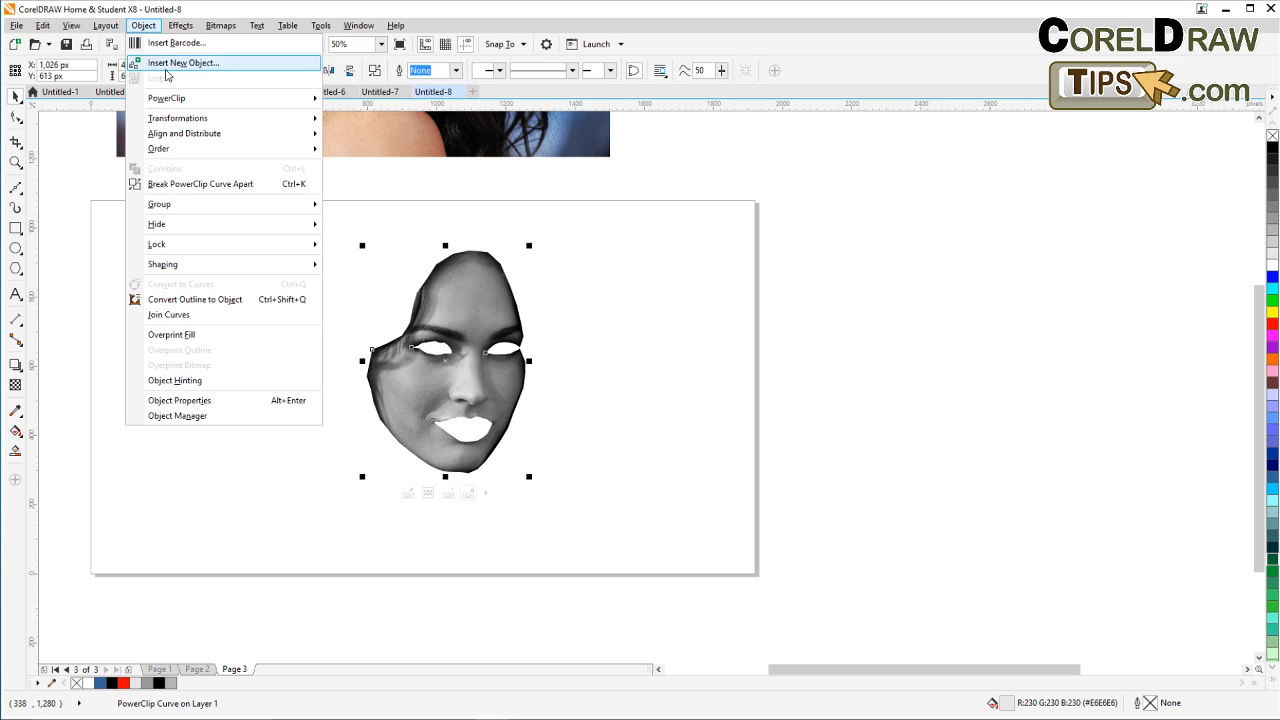
mouse_move(196, 98)
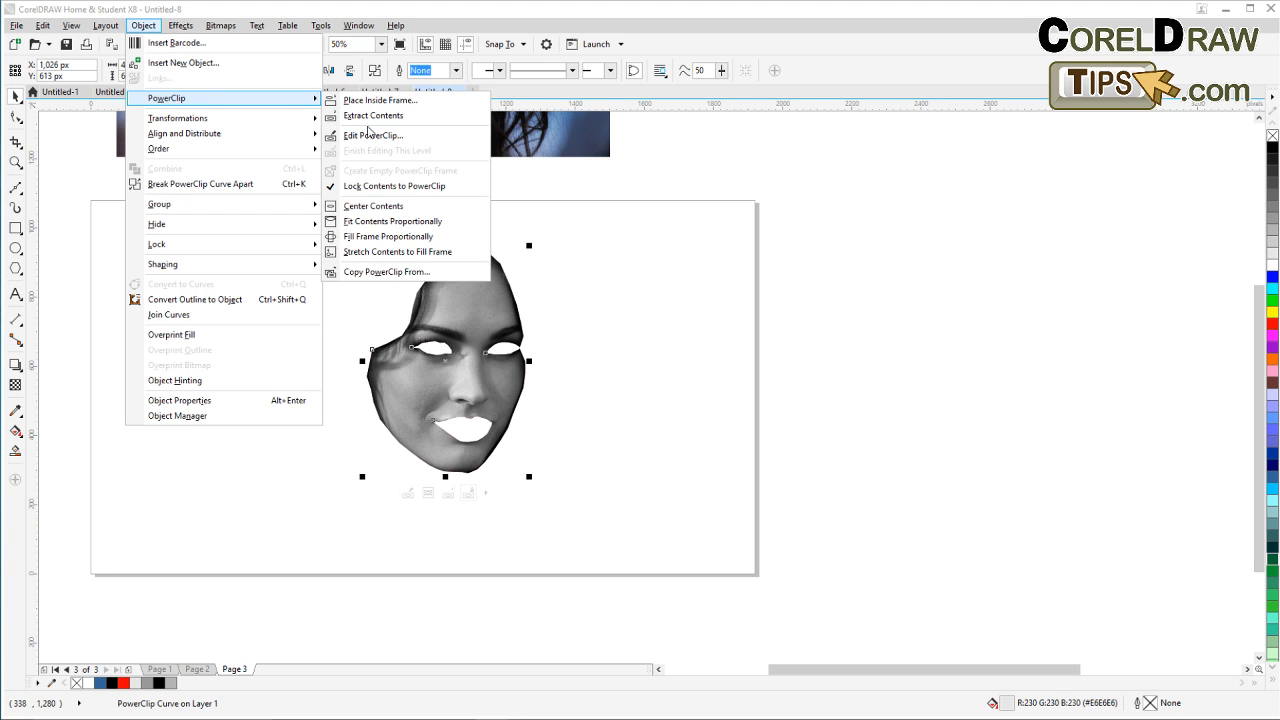
left_click(370, 136)
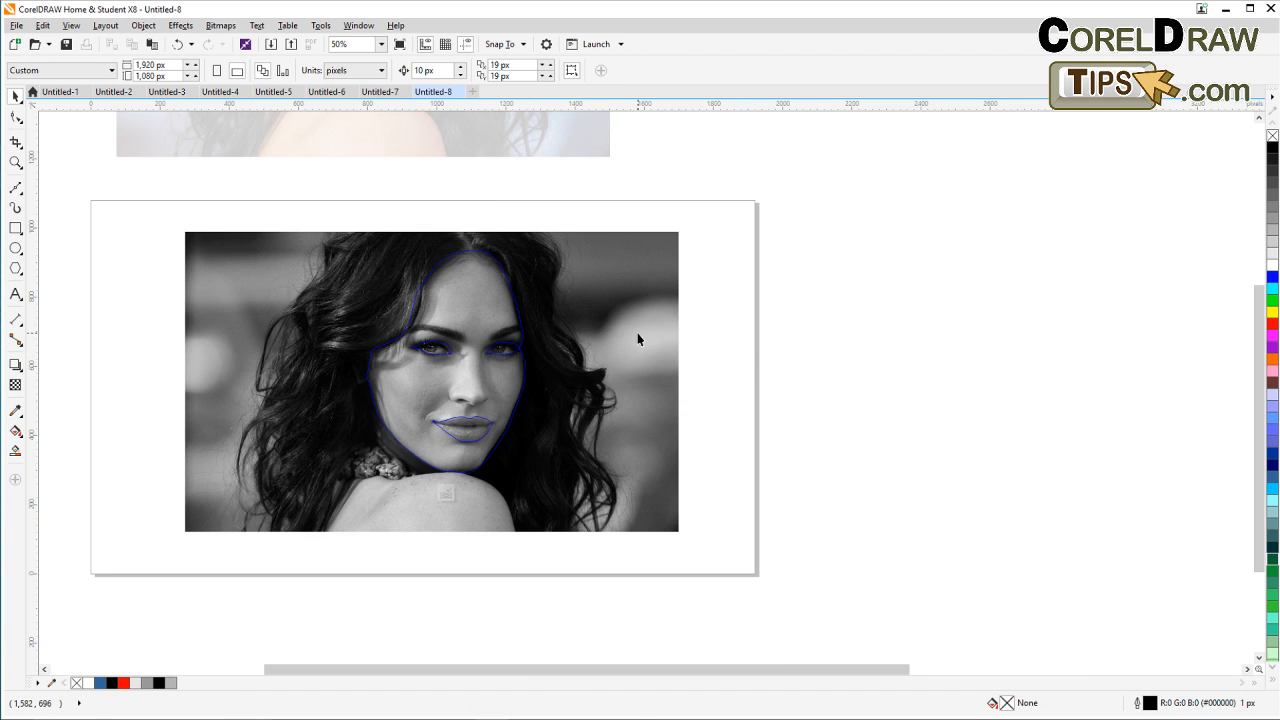
left_click_drag(637, 337, 912, 481)
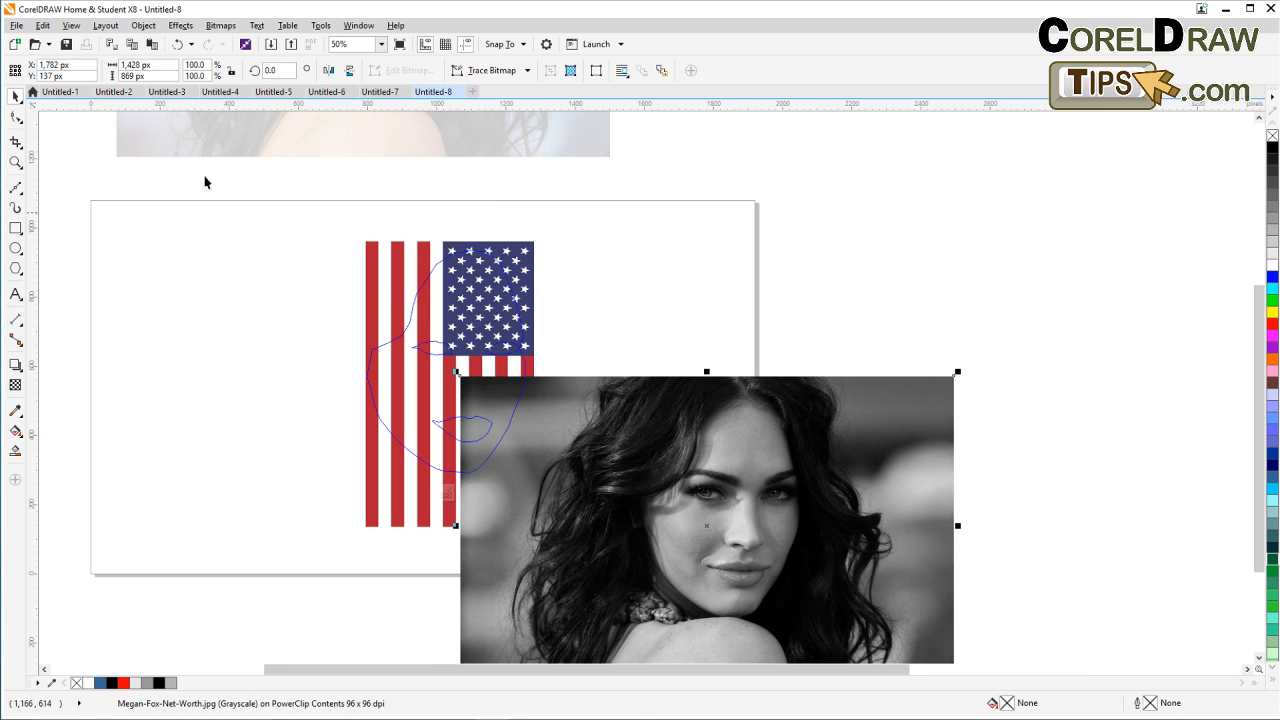
left_click(177, 44)
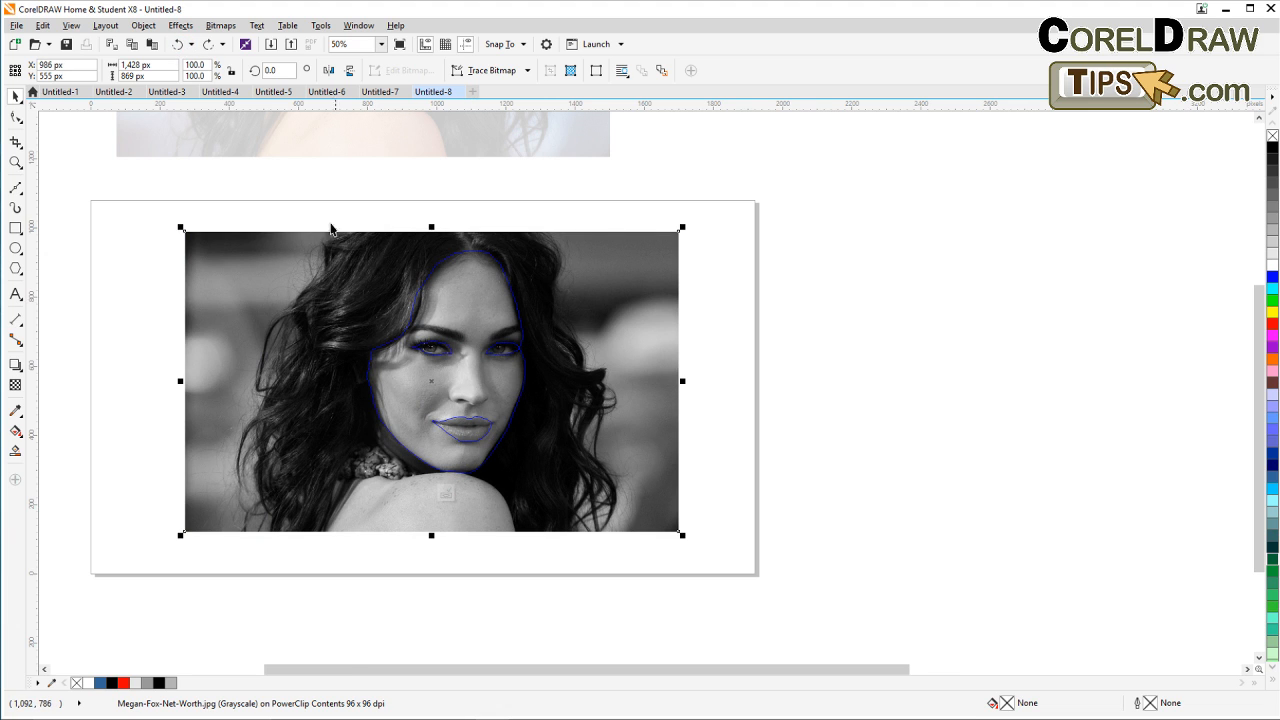
Step: Delete the flag behind the grayscale photo from the PowerClip contents and finish editing
left_click_drag(321, 611, 565, 195)
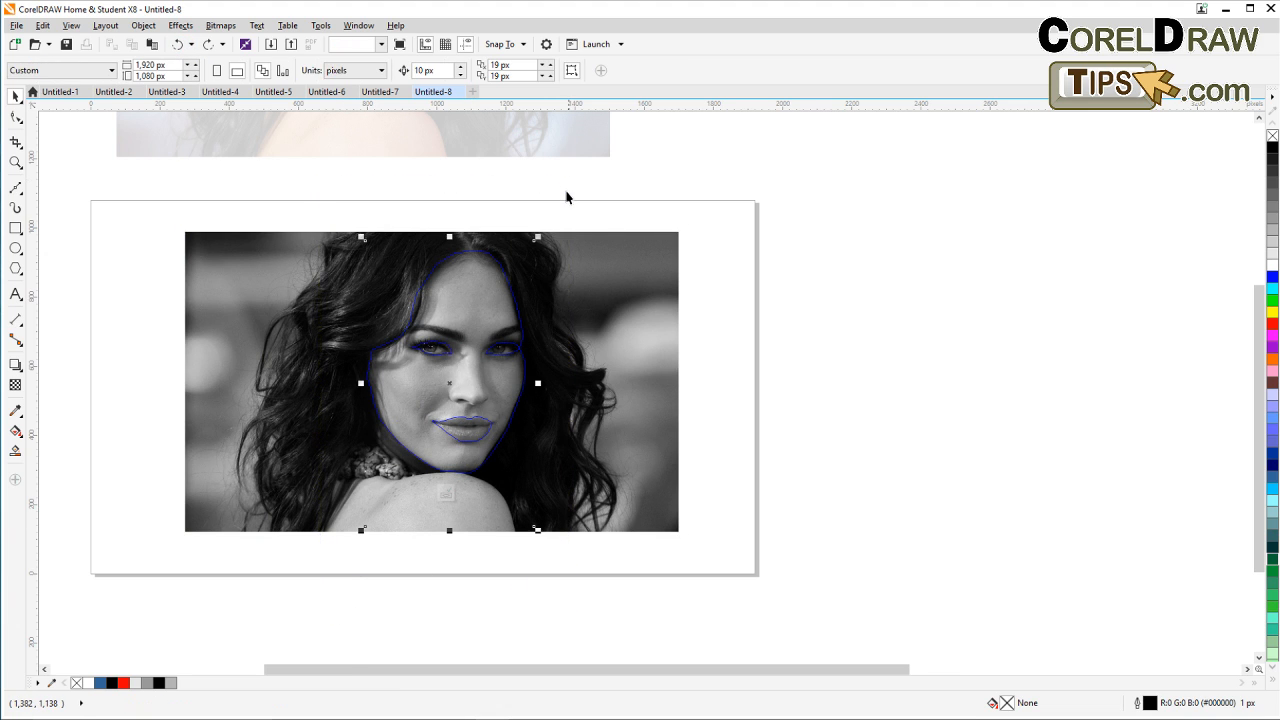
left_click_drag(453, 384, 781, 476)
left_click(781, 476)
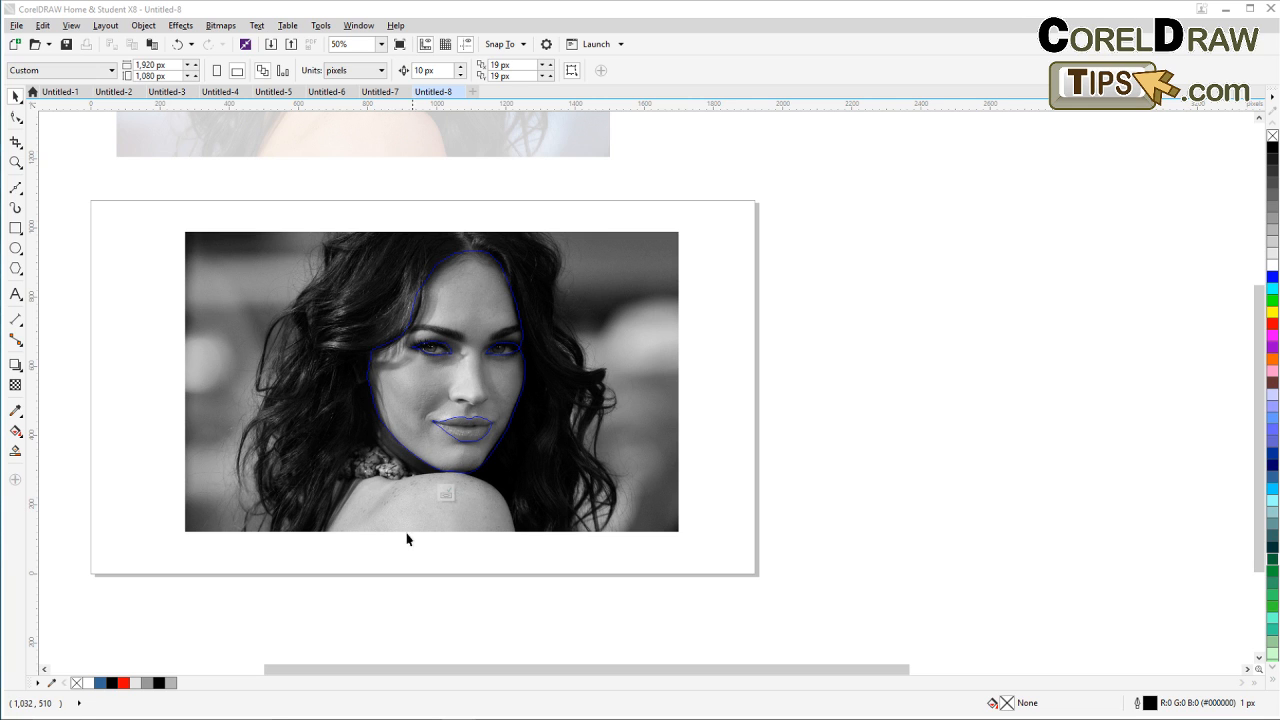
left_click(143, 25)
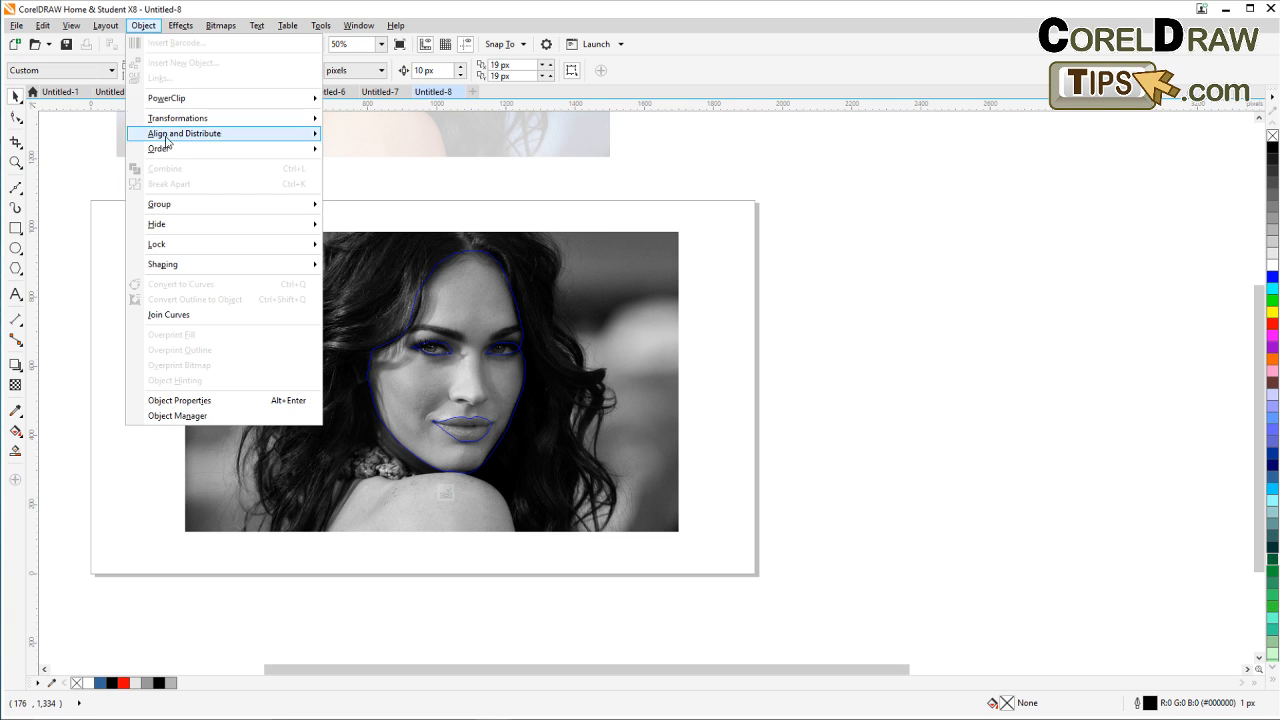
mouse_move(298, 101)
left_click(371, 154)
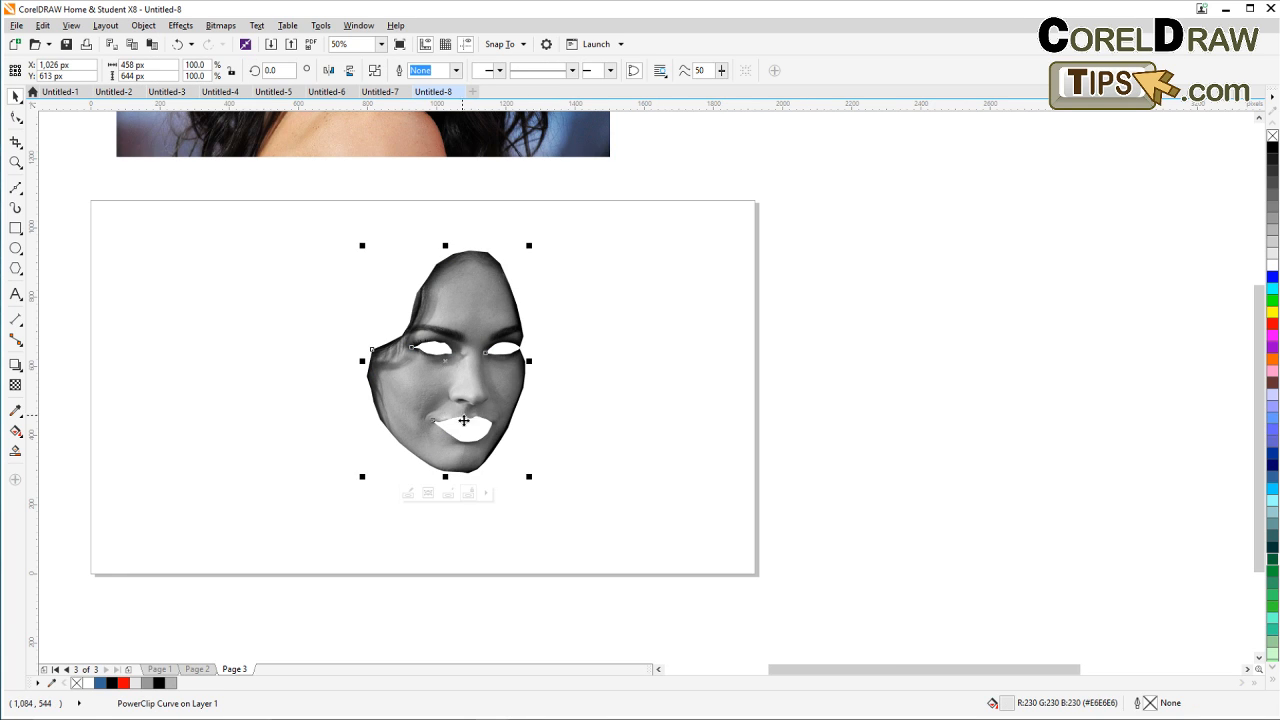
Step: Delete the PowerClip flag from the color portrait on Page 2
left_click(472, 600)
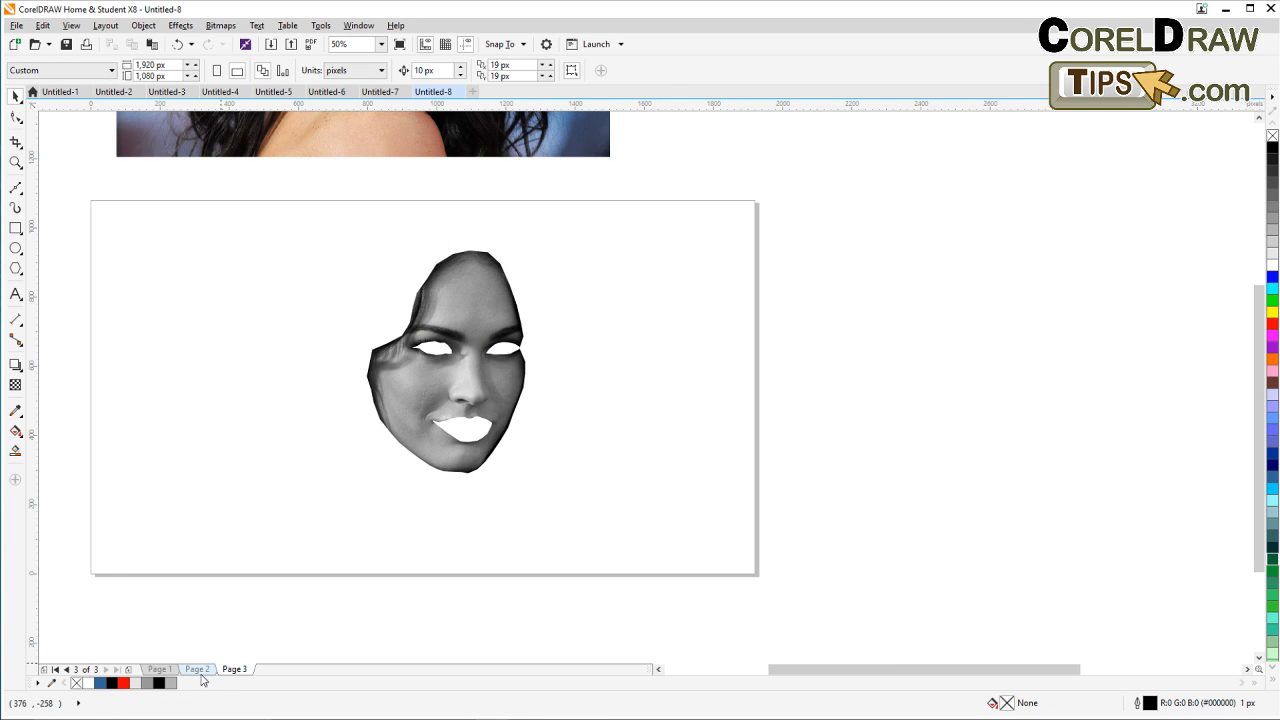
left_click(433, 458)
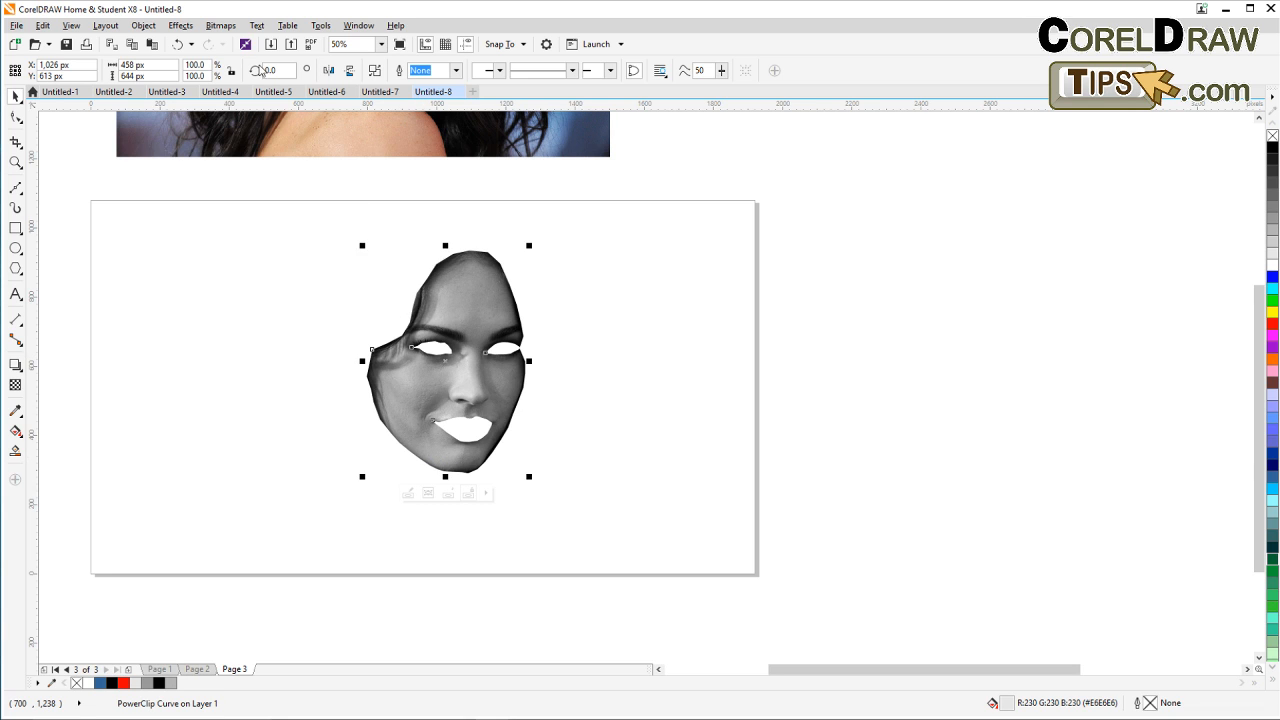
left_click(213, 668)
left_click(497, 403)
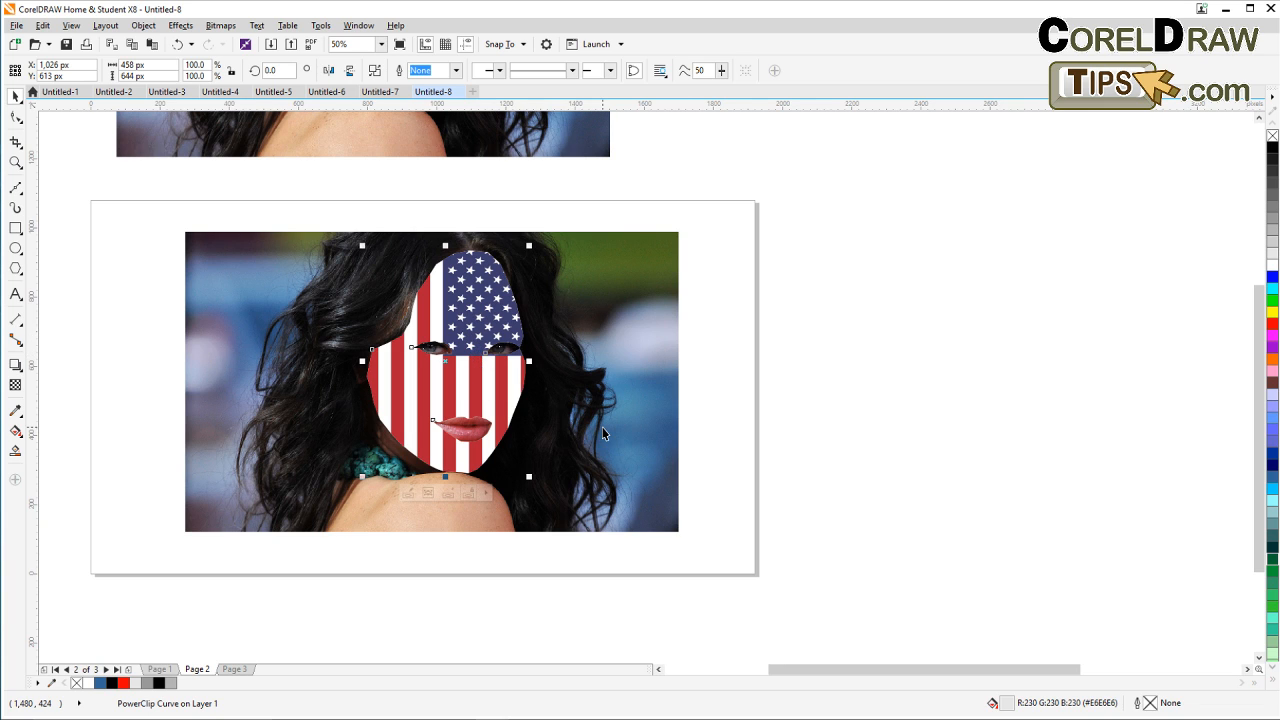
key("Delete")
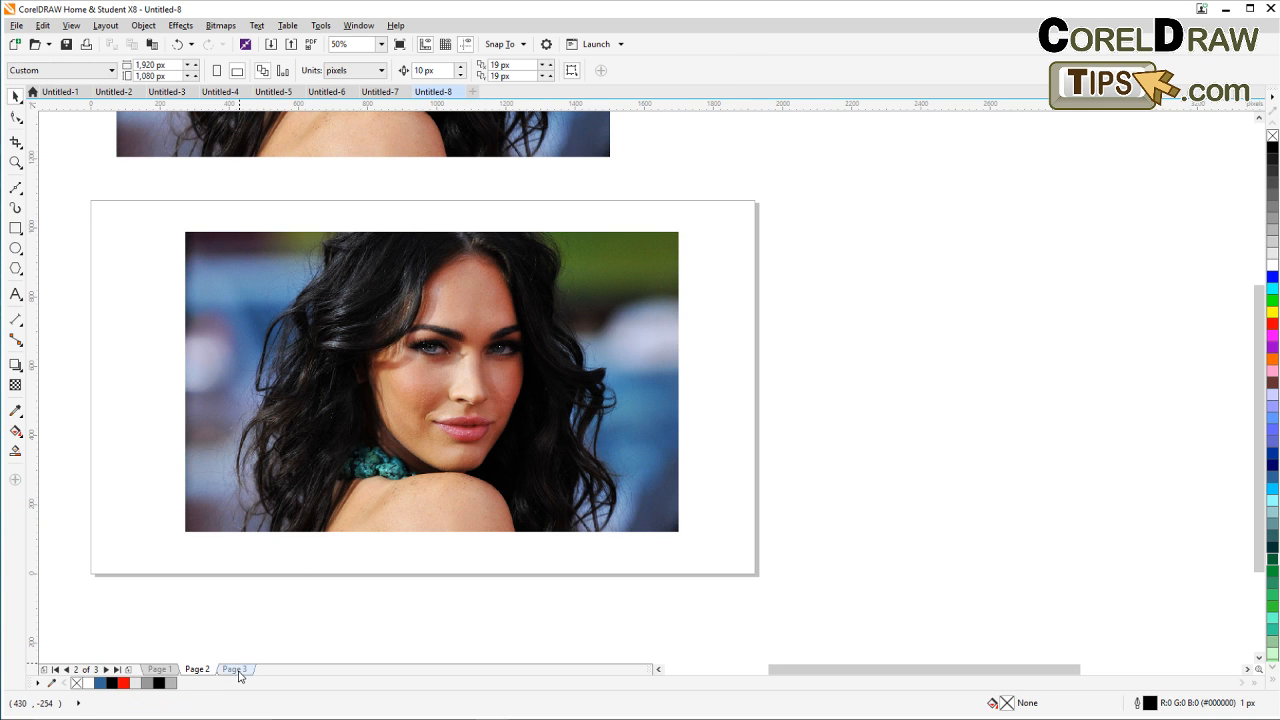
Step: Copy the grayscale face PowerClip from Page 3 and paste it directly over the color portrait on Page 2
left_click(236, 669)
left_click(464, 462)
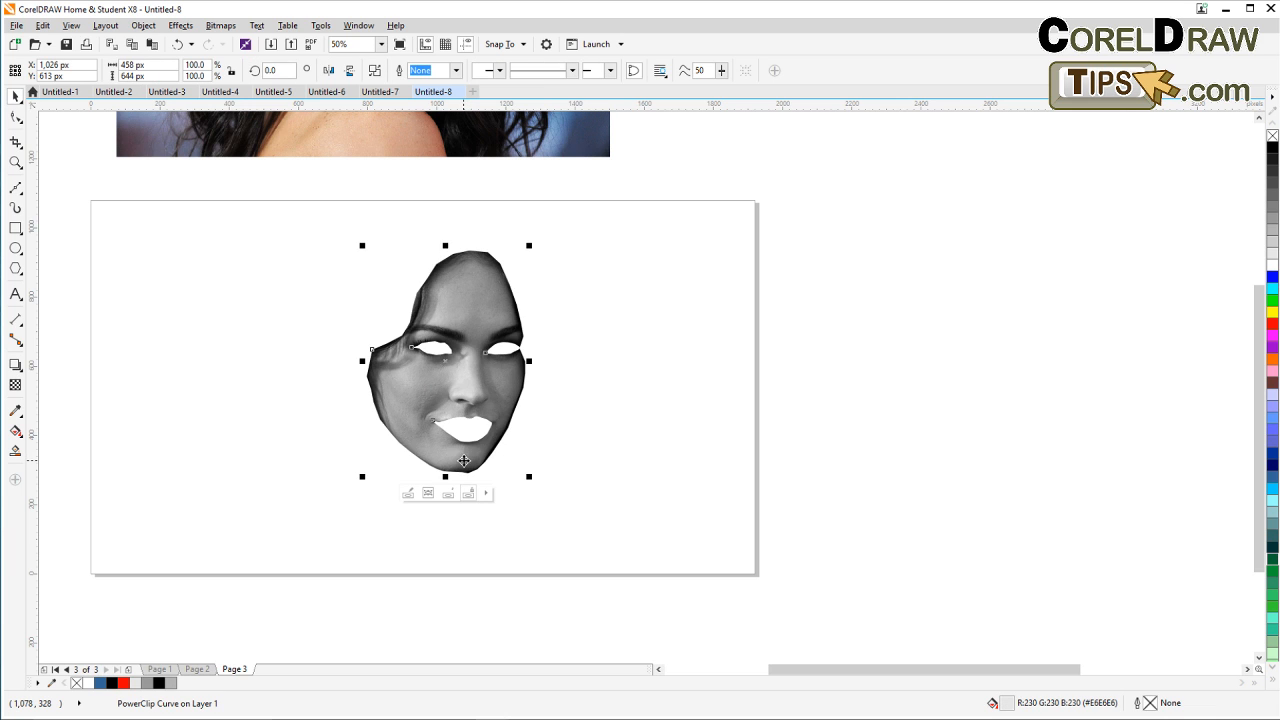
left_click(197, 669)
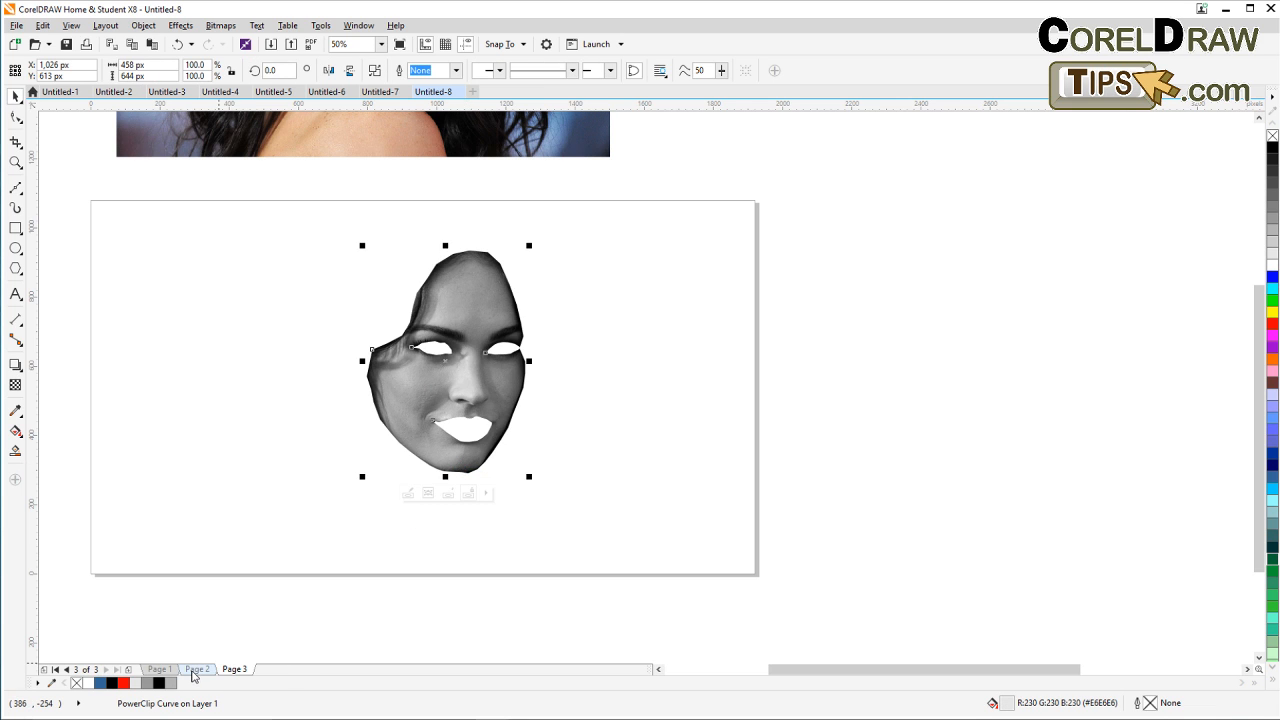
key("ctrl+v")
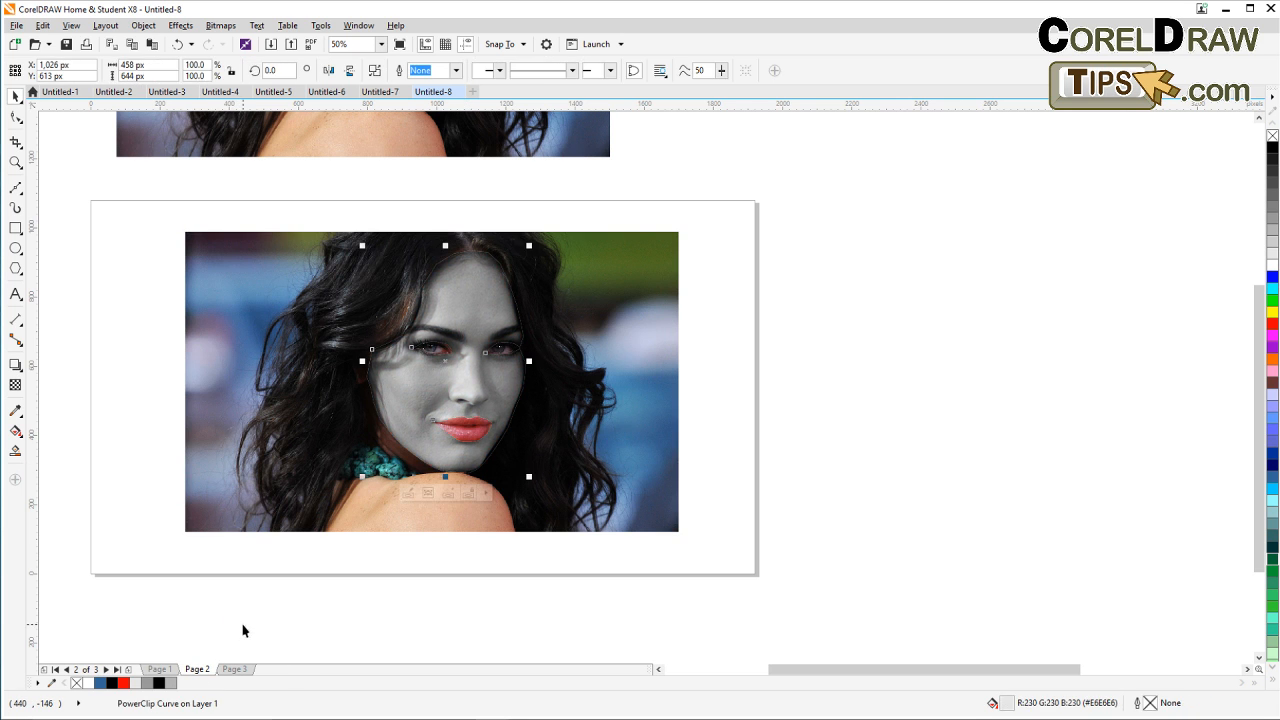
scroll(503, 389, "up", 2)
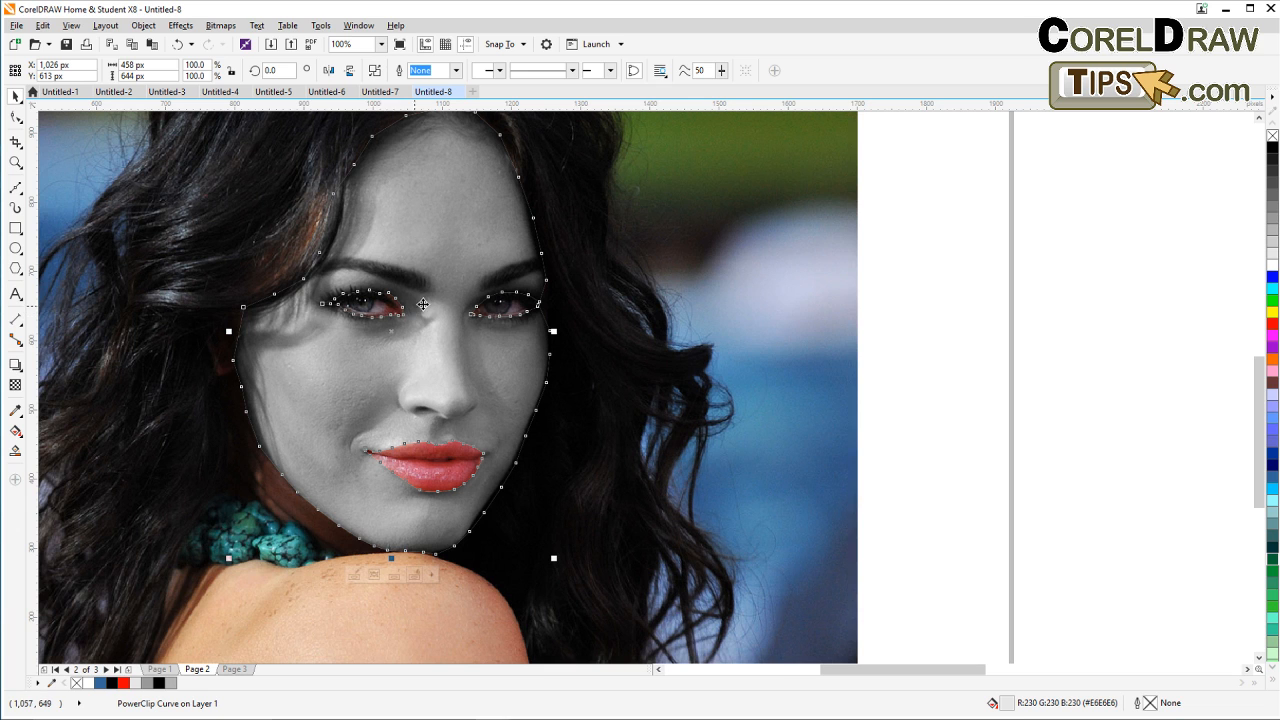
scroll(566, 416, "down", 2)
scroll(509, 406, "up", 2)
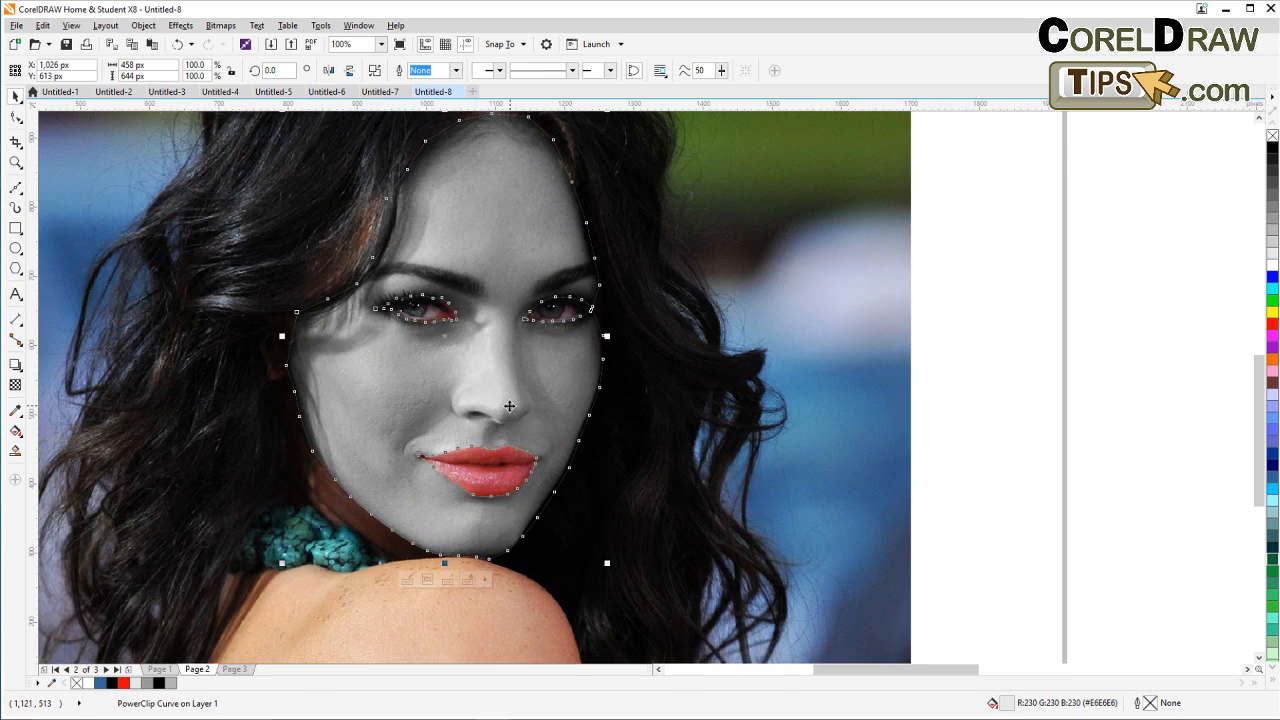
left_click(1005, 410)
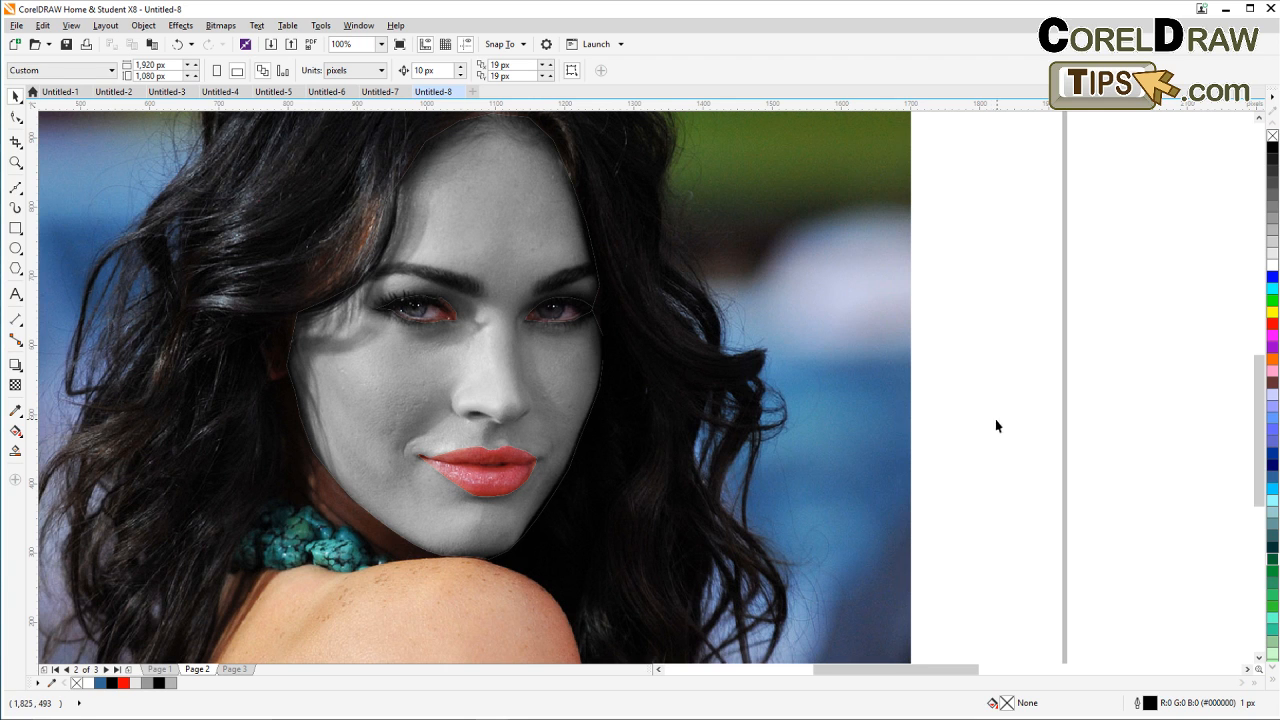
Step: Paste the grayscale face on Page 2 again, and undo the pastes and the flag deletion
left_click(240, 670)
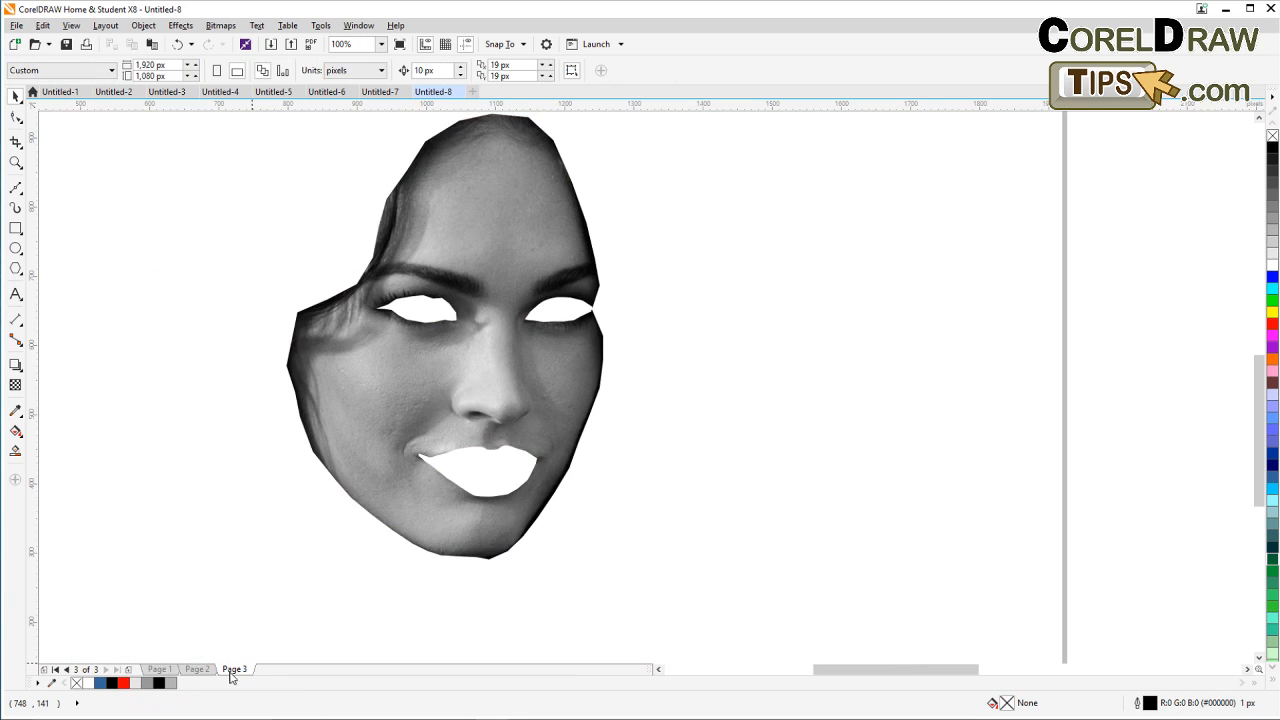
left_click(196, 669)
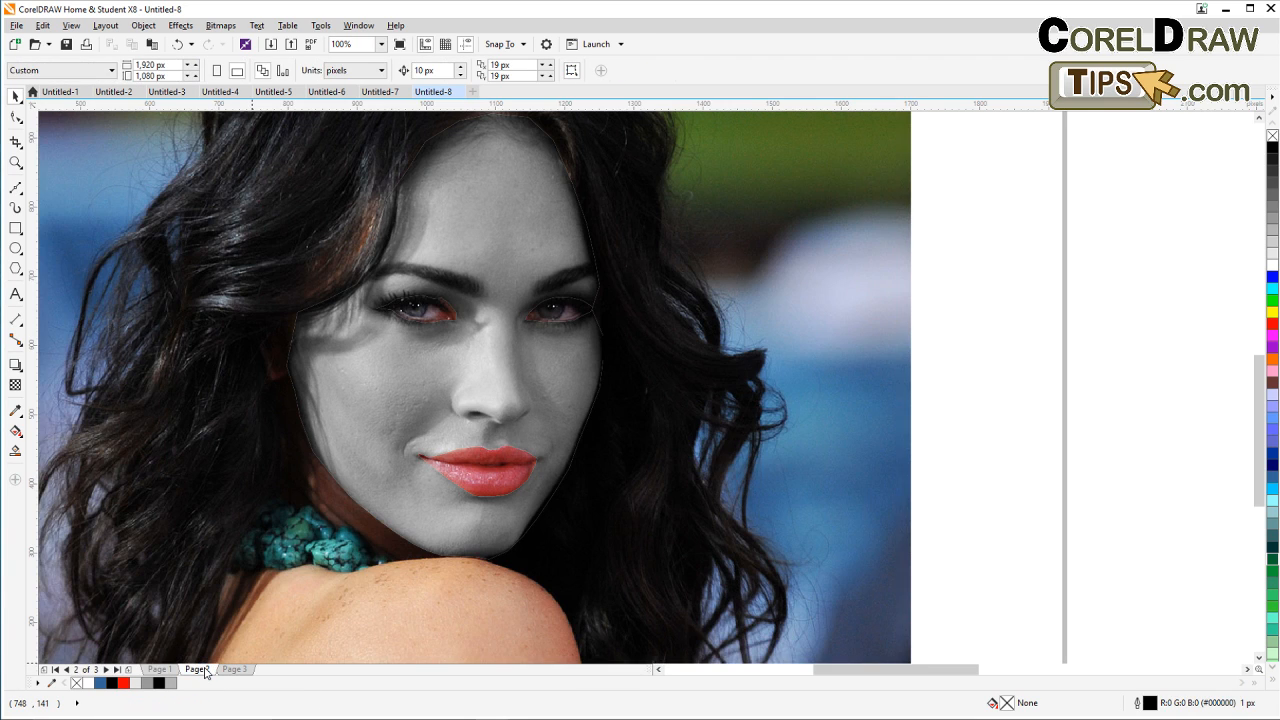
left_click(152, 46)
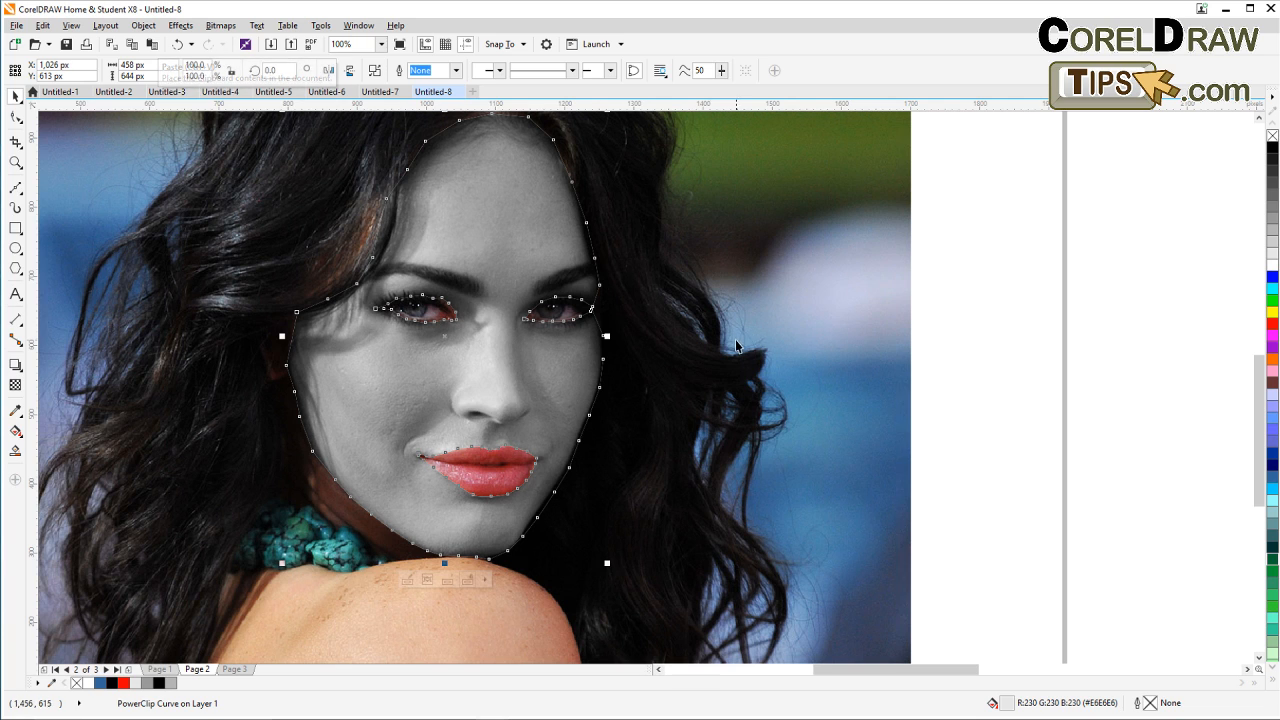
scroll(801, 366, "down", 1)
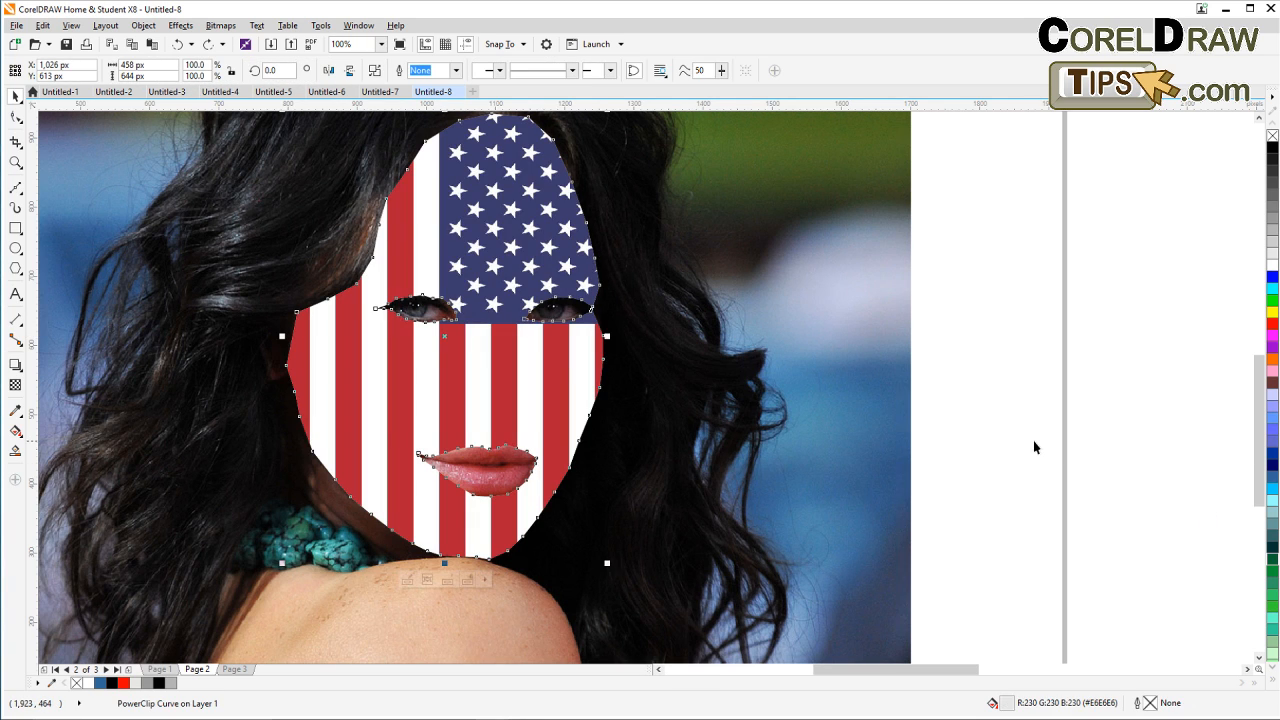
Step: Copy the grayscale face PowerClip from Page 3 and paste it on top of the PowerClip flag on Page 2
left_click(234, 669)
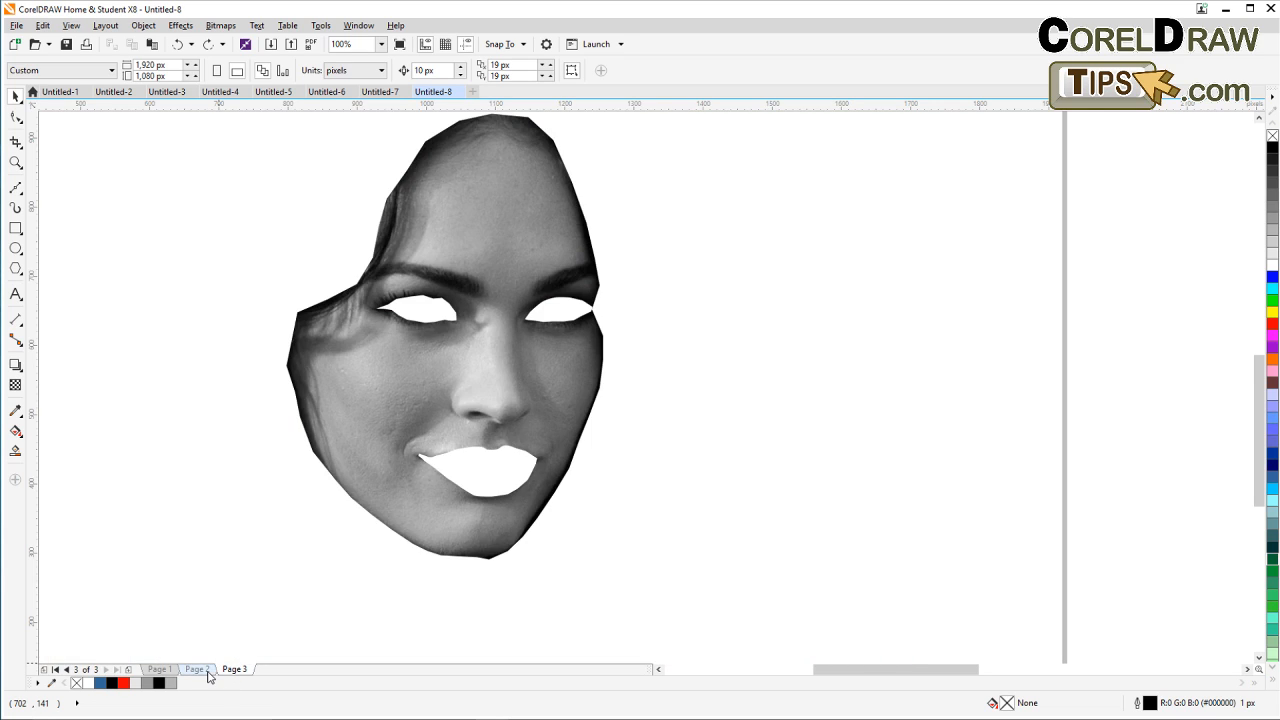
left_click(208, 673)
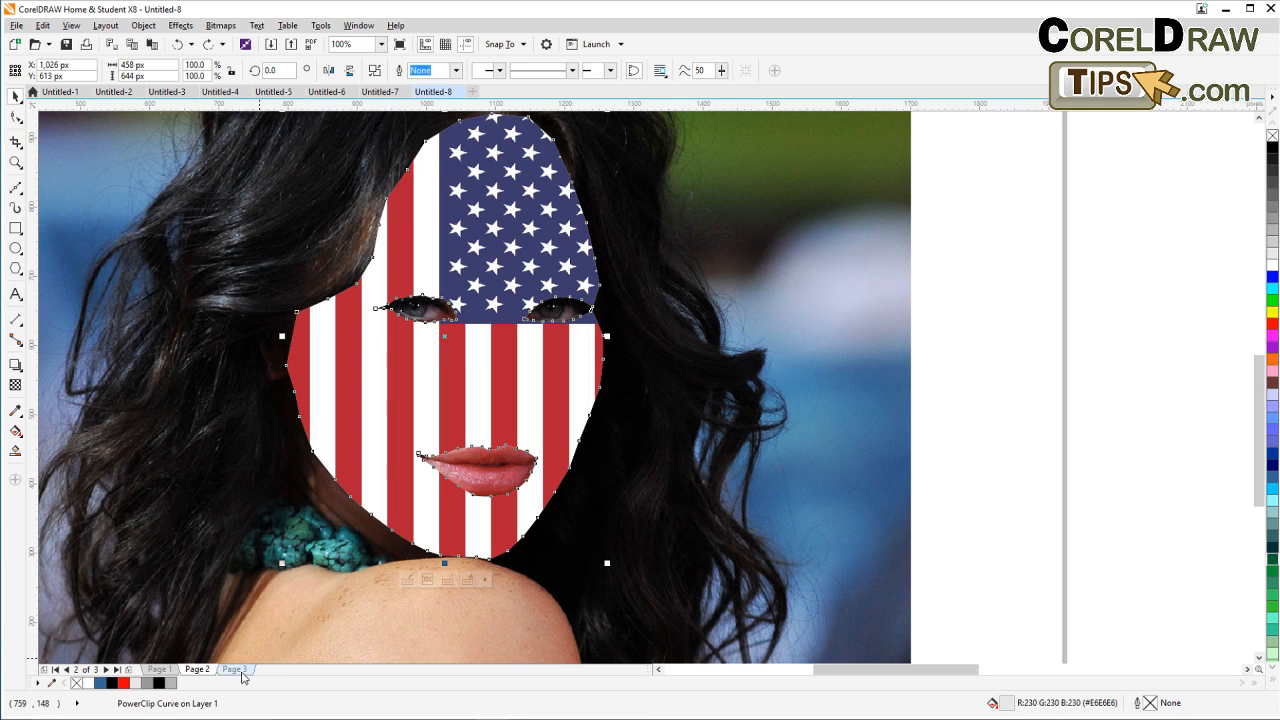
left_click(235, 669)
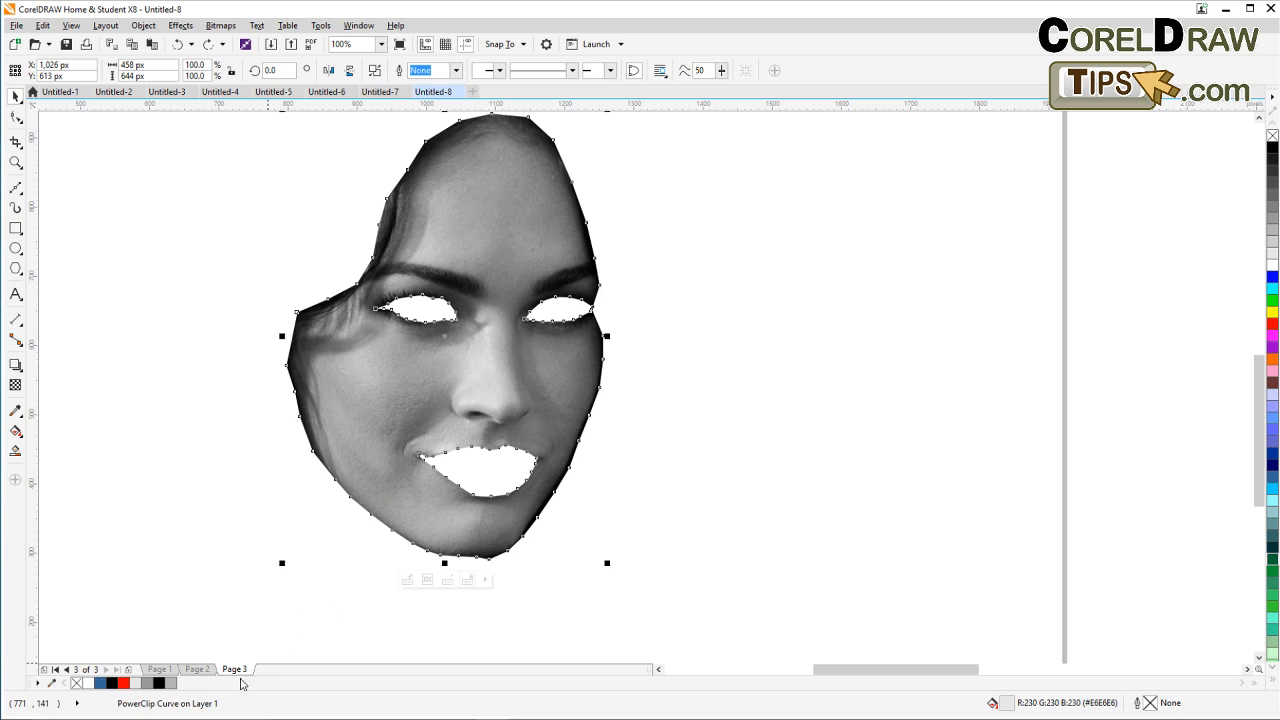
left_click(199, 670)
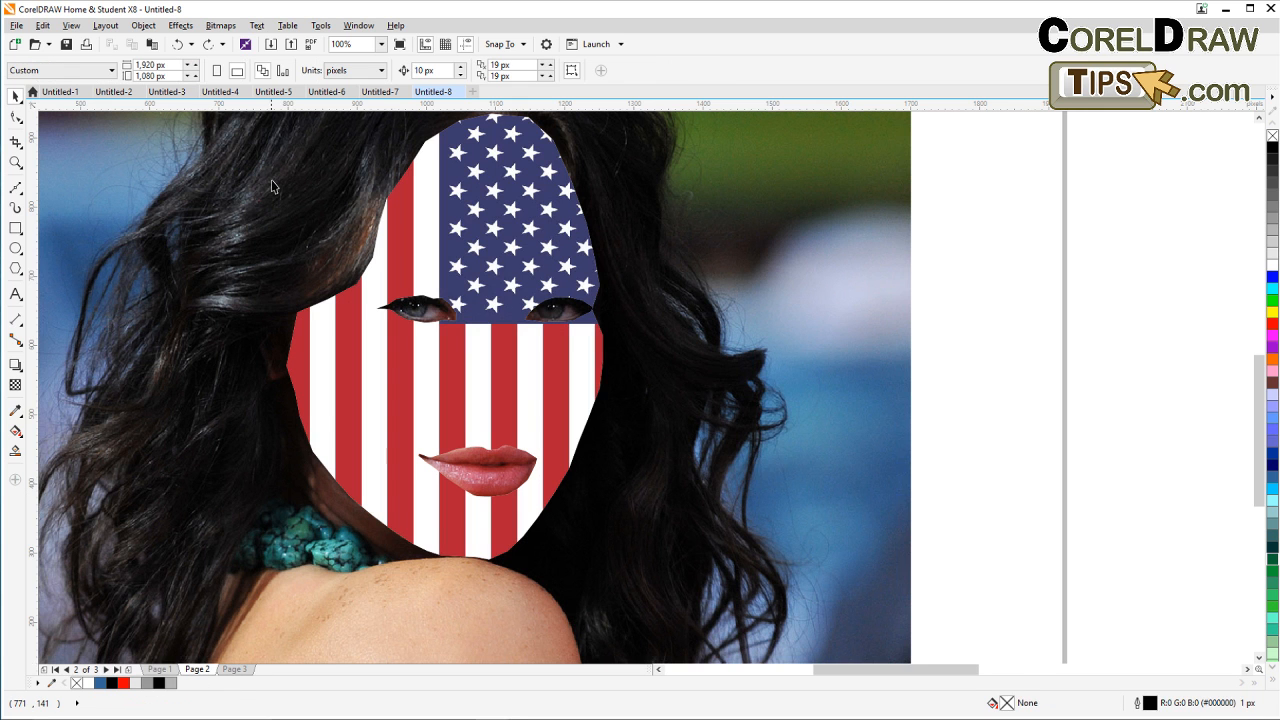
left_click(153, 45)
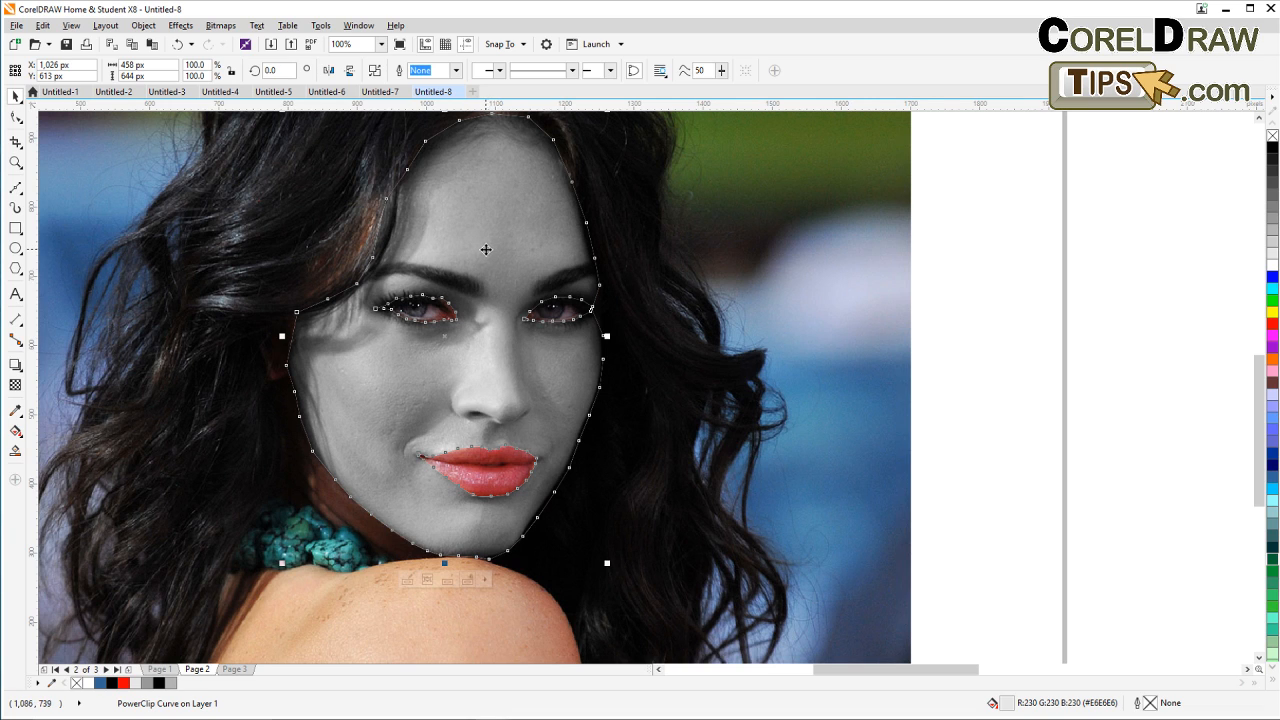
Step: Select the PowerClip flag beneath the grayscale face on Page 2 and move it aside to about X 1,344 px, Y 576 px
left_click(475, 245, "alt")
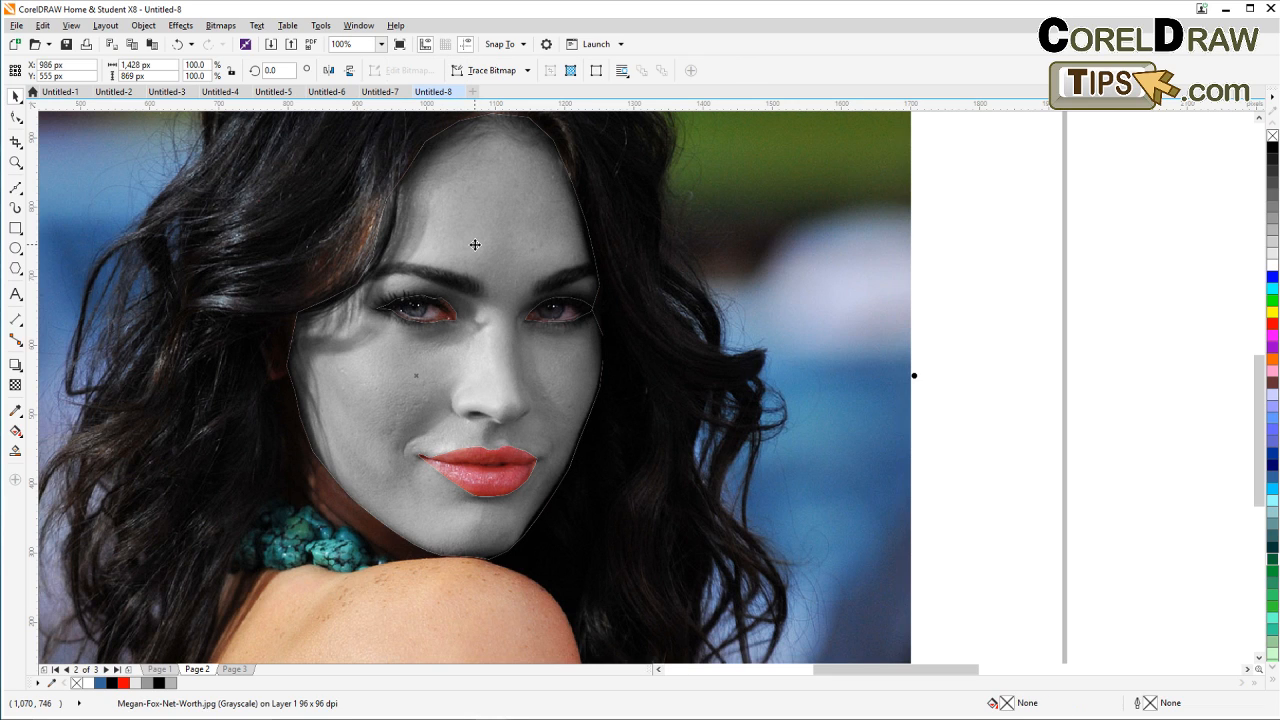
left_click(474, 250)
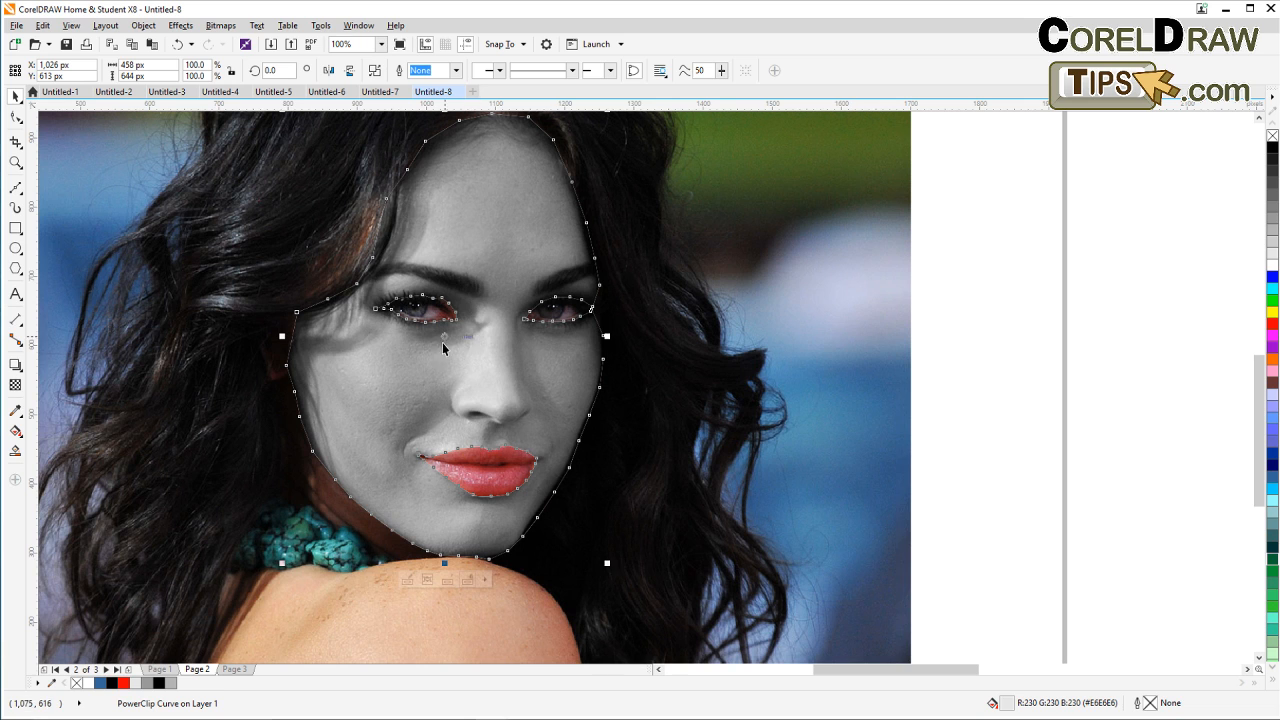
left_click_drag(445, 343, 657, 368)
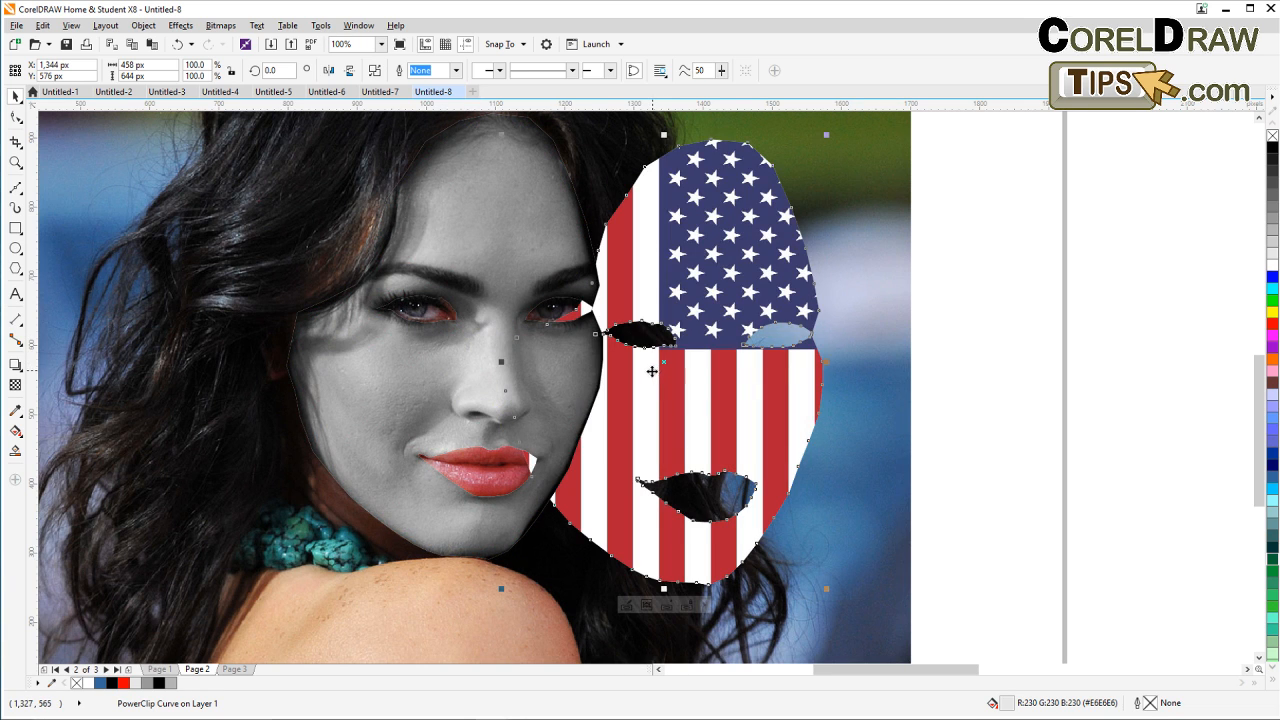
Step: Undo the last move of the flag PowerClip and bring the flag to the front of the page
key("ctrl+z")
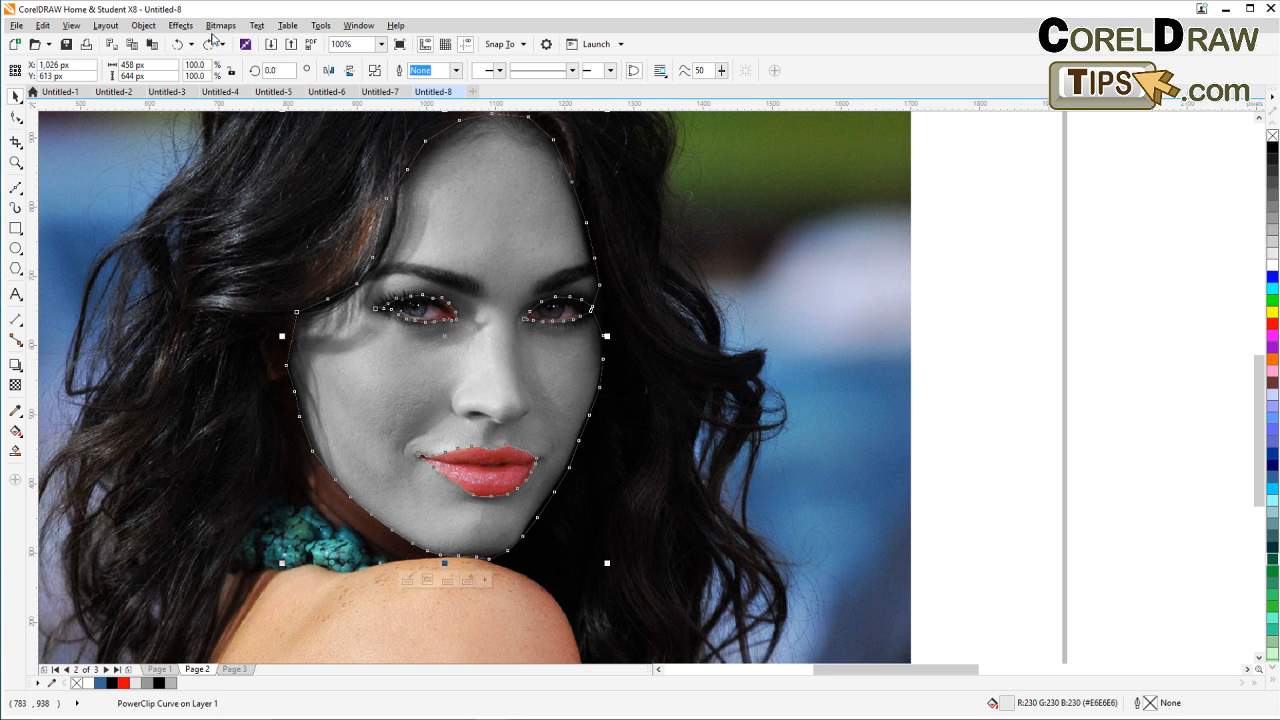
left_click(156, 27)
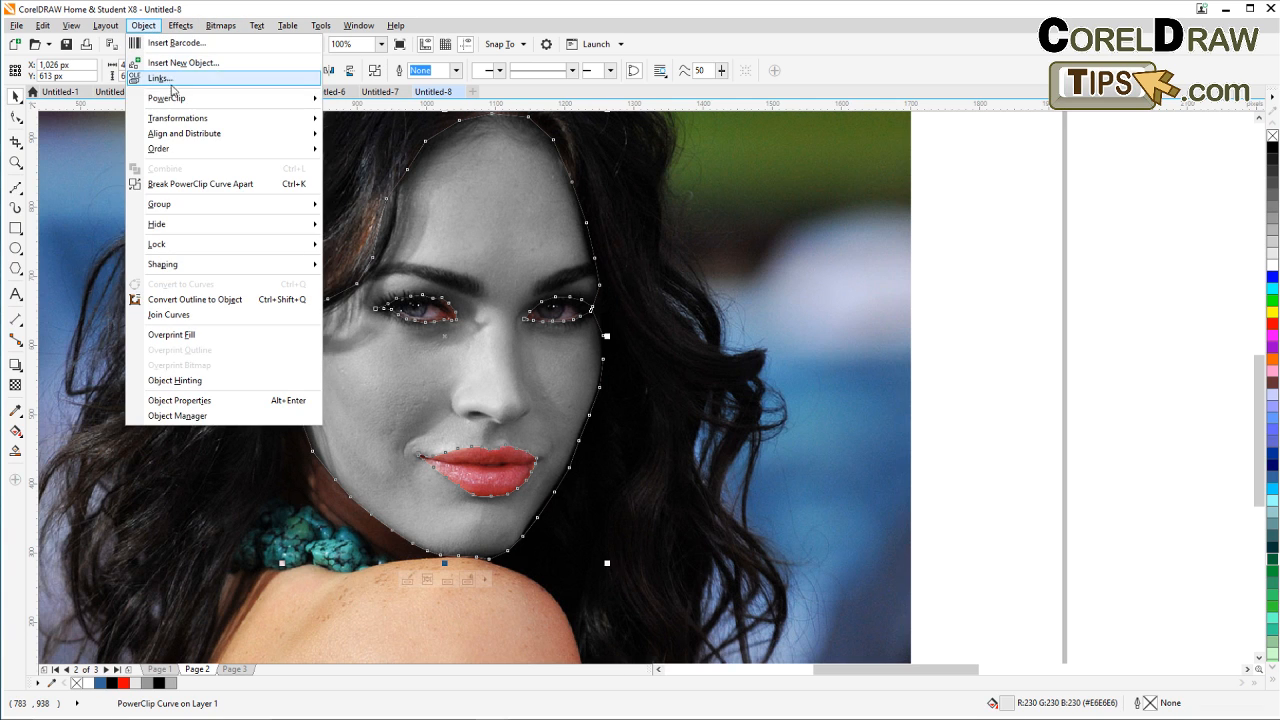
mouse_move(266, 150)
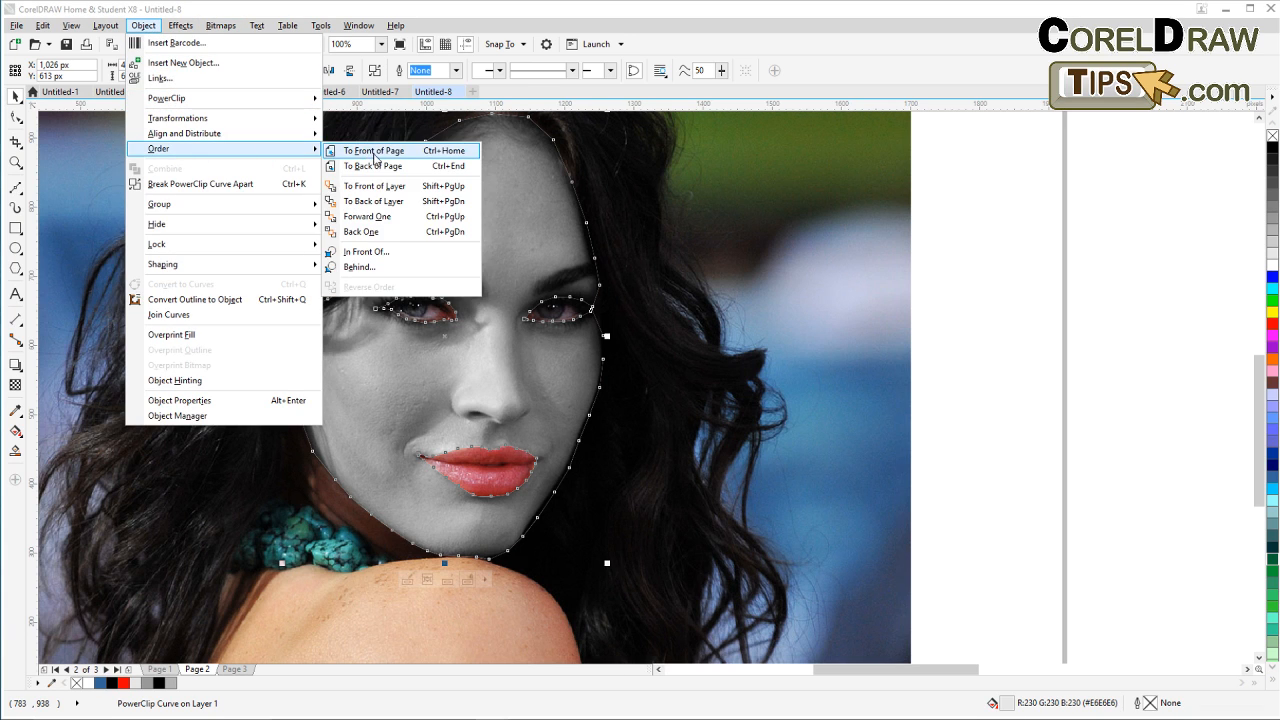
left_click(374, 152)
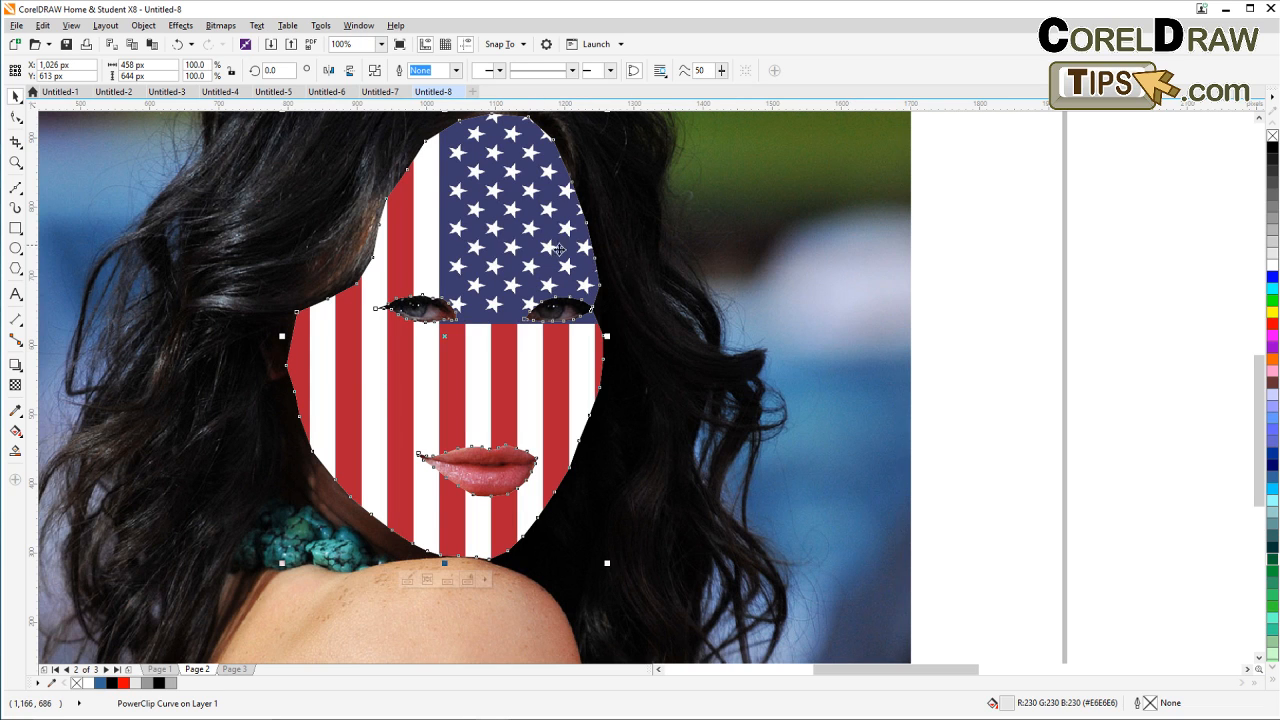
Step: Move the flag PowerClip aside to about X 1,223 px, Y 586 px to check the layer beneath, and undo the move
left_click(980, 331)
left_click(556, 256)
left_click_drag(554, 256, 690, 274)
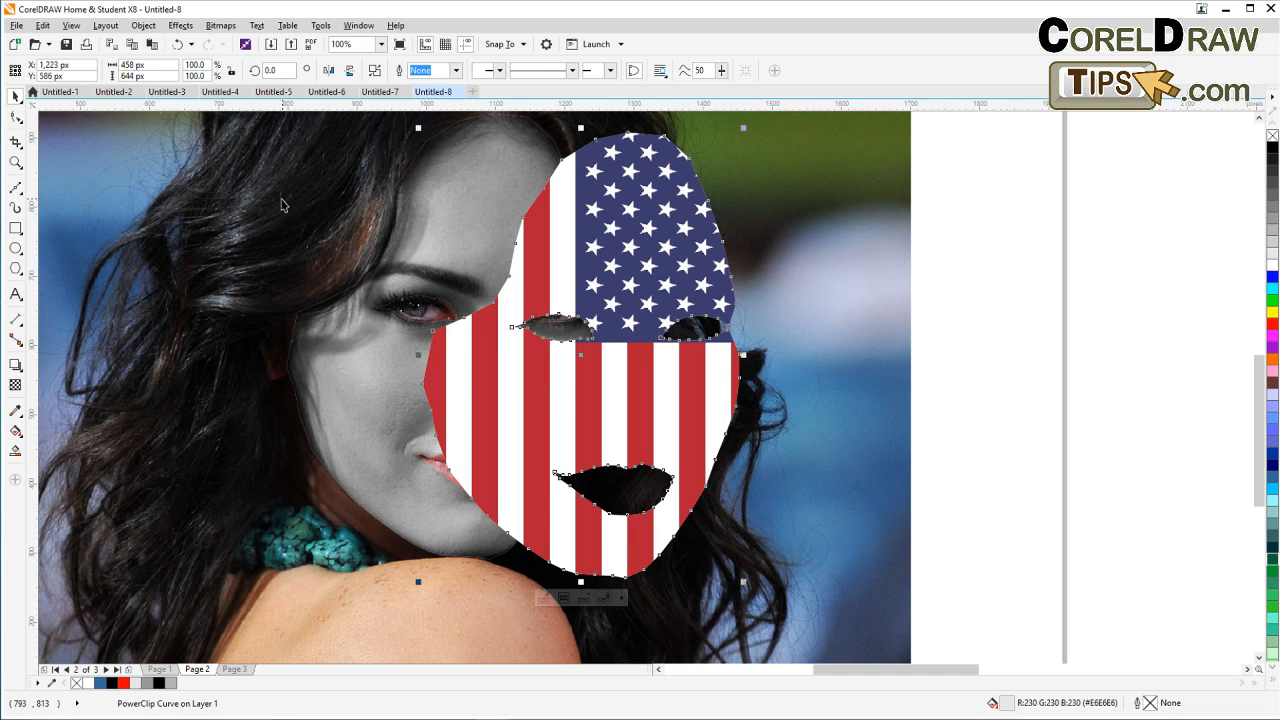
left_click(176, 44)
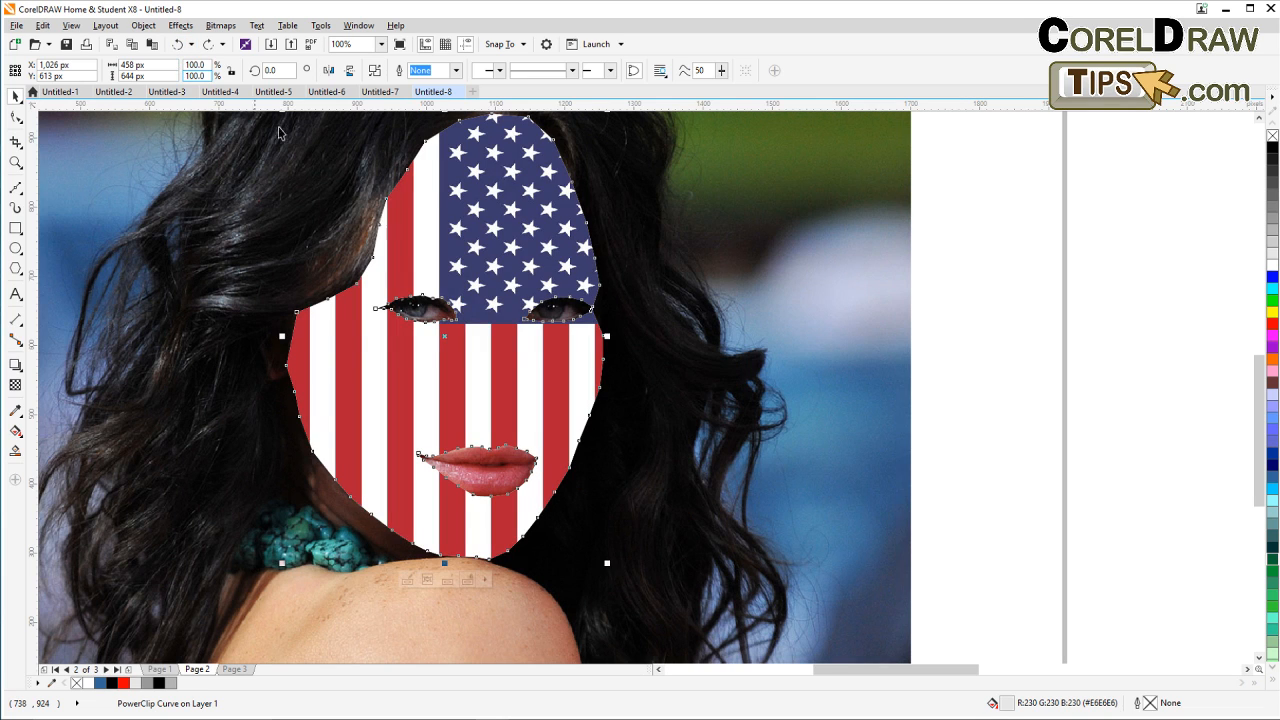
Step: Convert the flag PowerClip to an RGB Color (24-bit) bitmap at 96 dpi with anti-aliasing and a transparent background
left_click(219, 26)
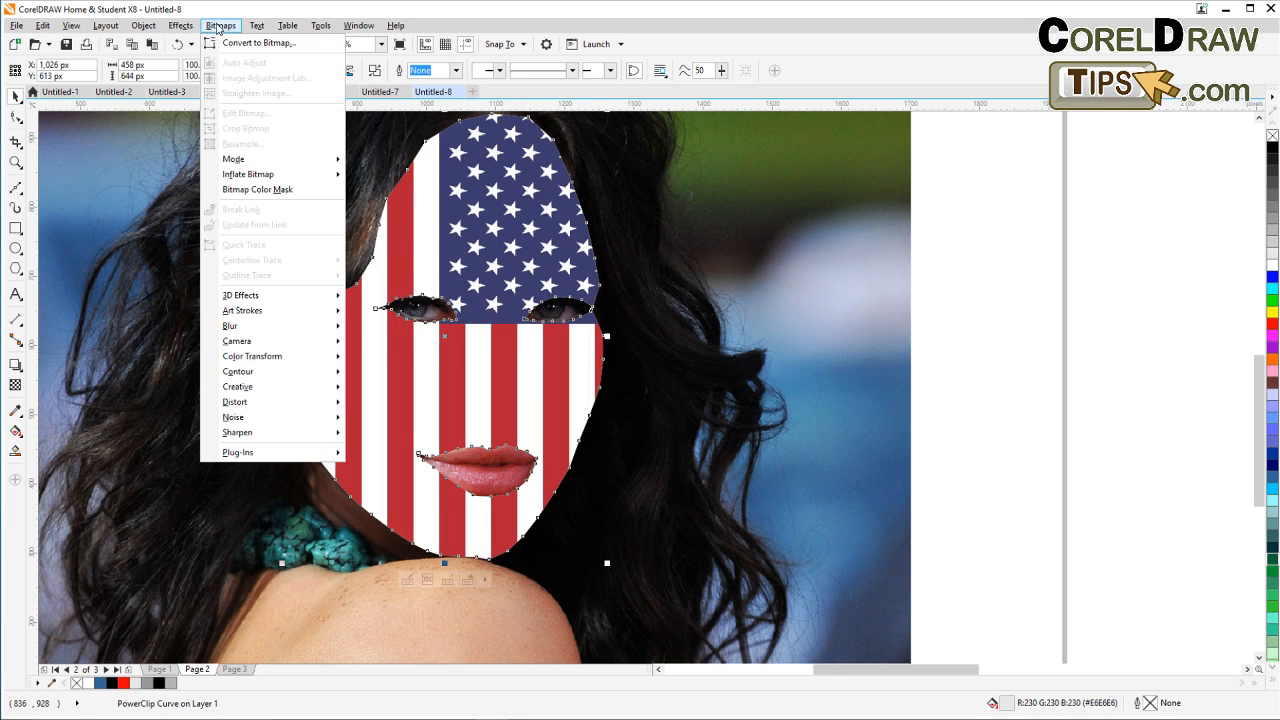
left_click(252, 43)
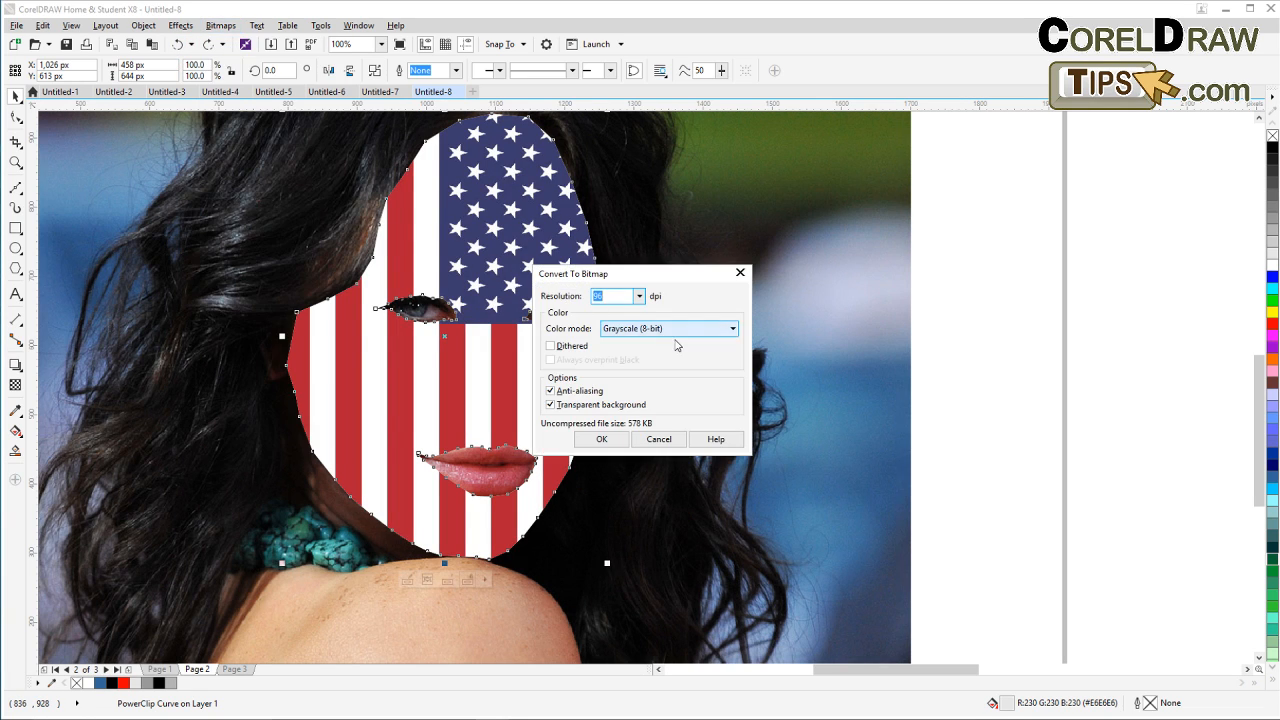
left_click(660, 329)
left_click(638, 388)
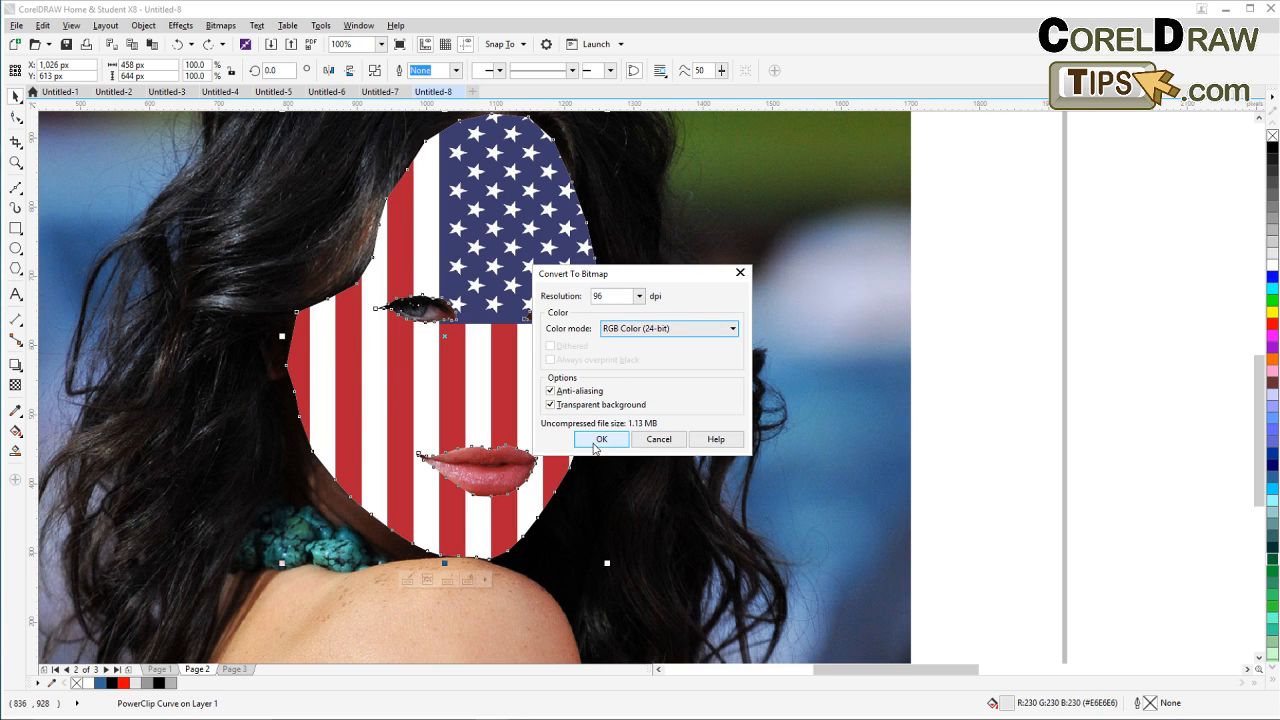
left_click(600, 440)
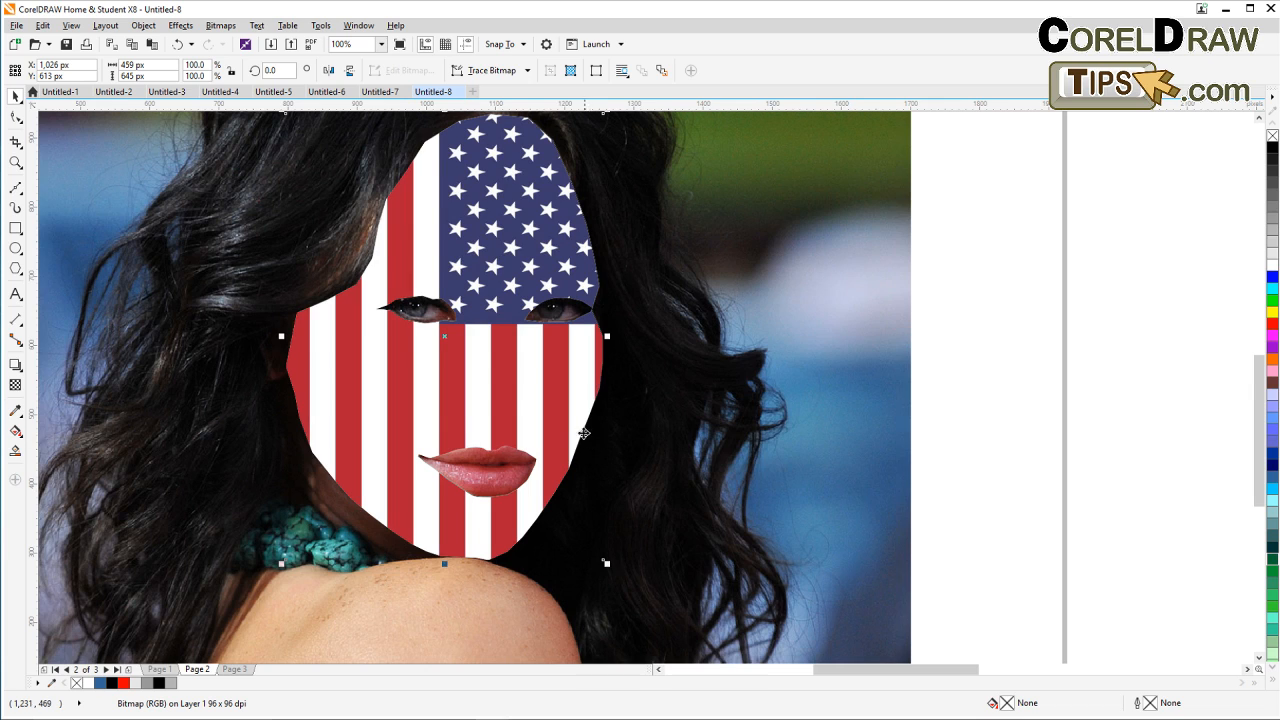
Step: Apply the Displace effect to the flag bitmap with the grayscale portrait map, Stretch to fit, and horizontal and vertical scale 4
scroll(520, 370, "down", 1)
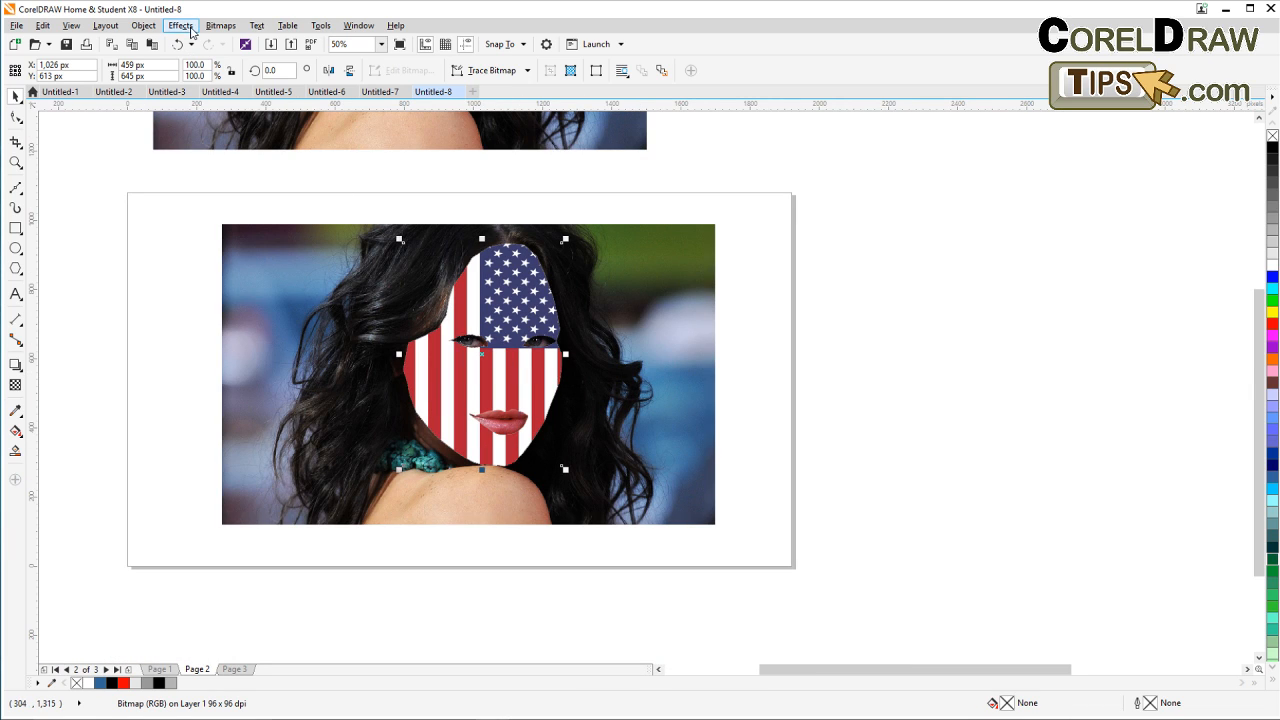
left_click(220, 25)
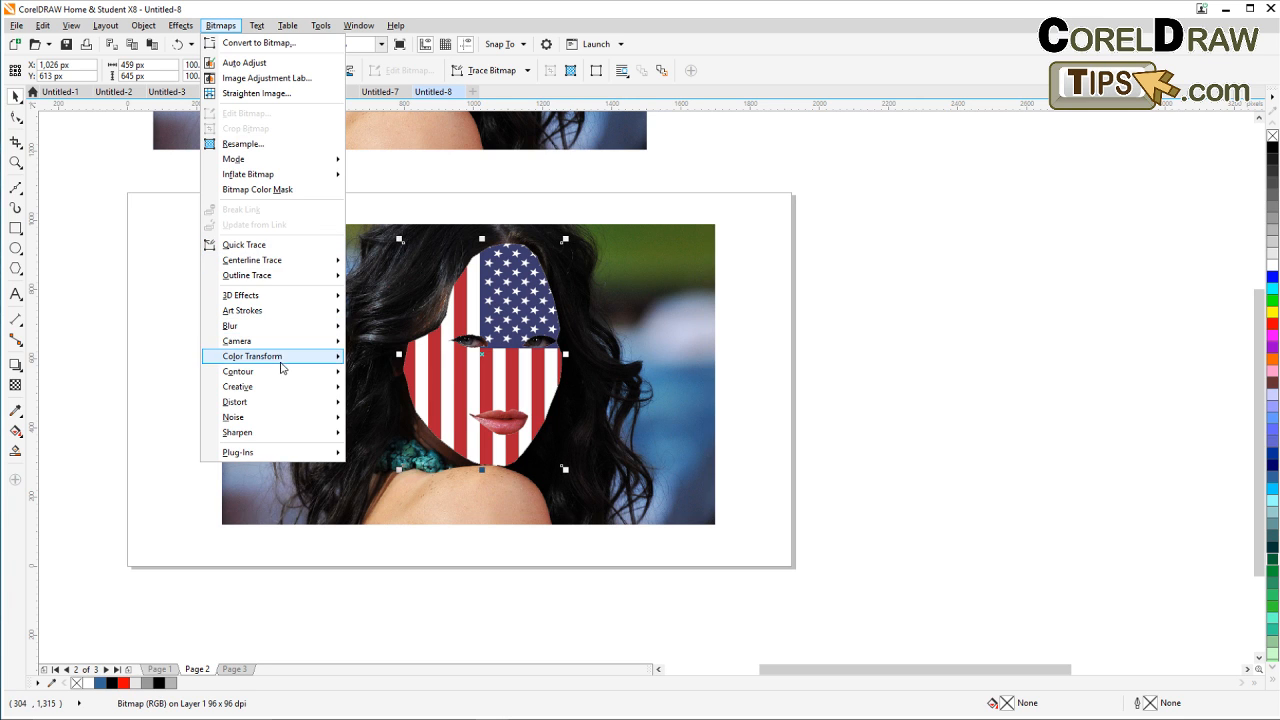
mouse_move(276, 405)
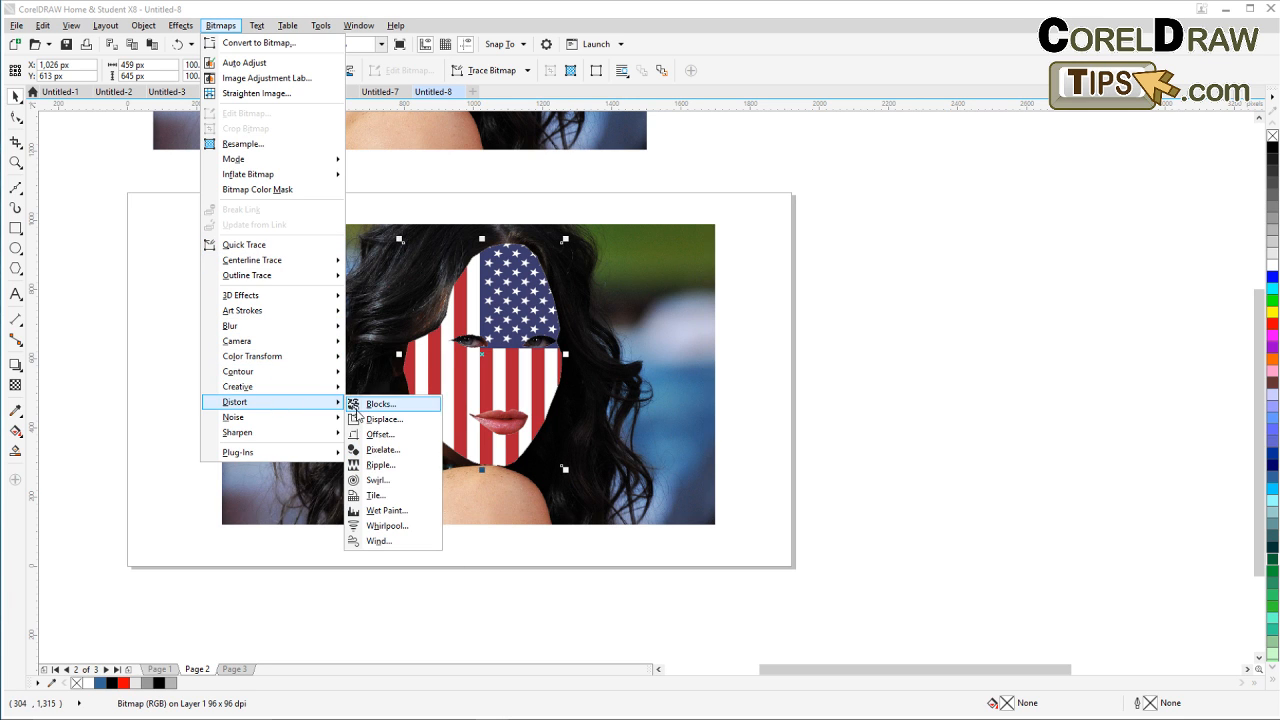
left_click(388, 420)
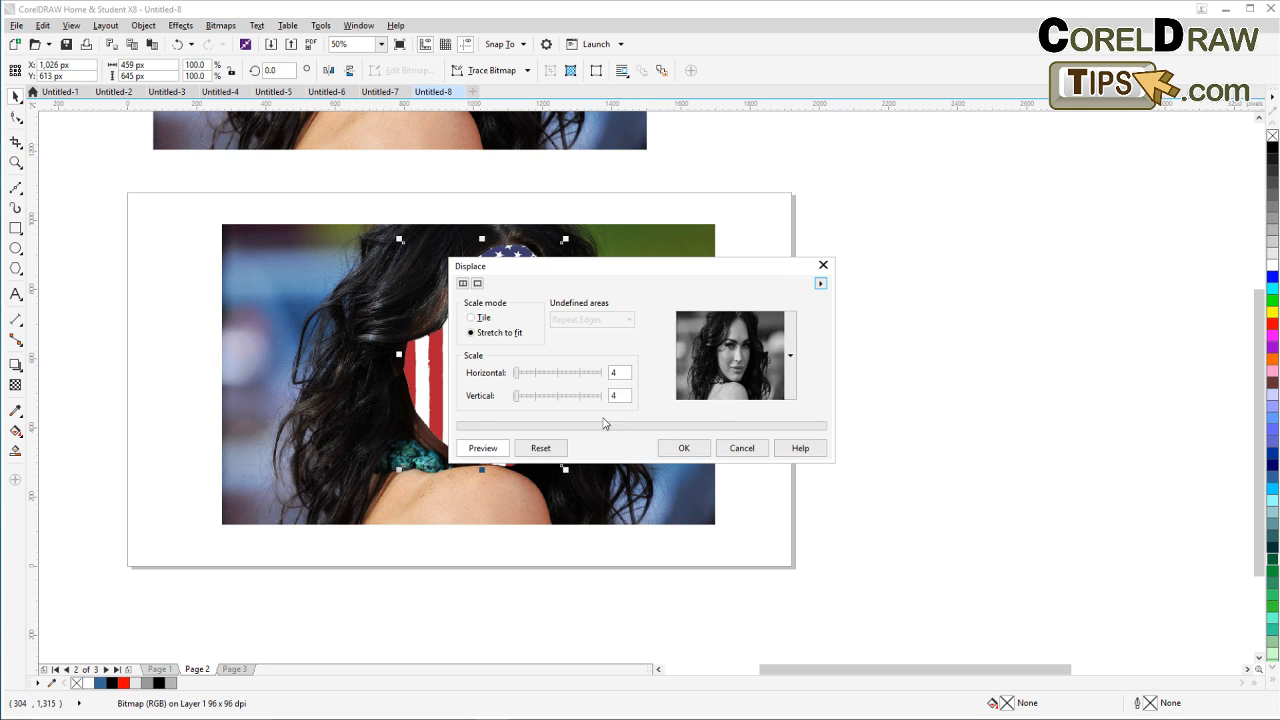
left_click_drag(593, 285, 734, 216)
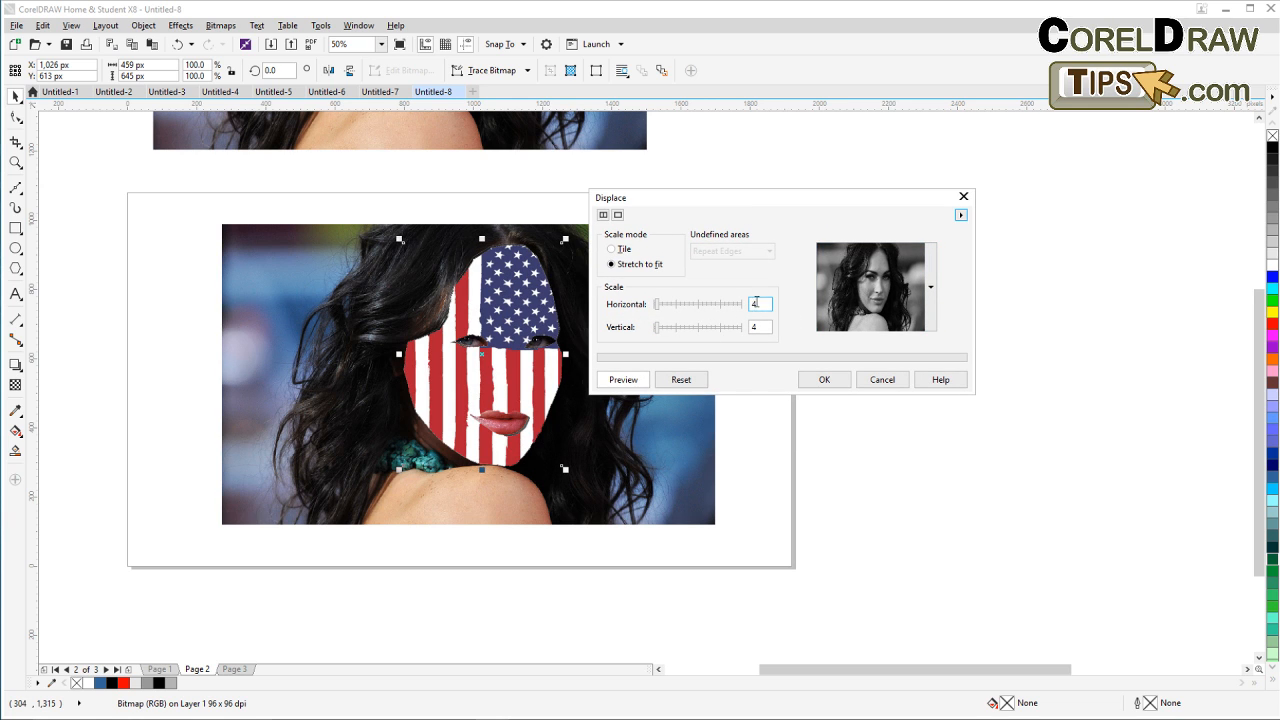
left_click(822, 380)
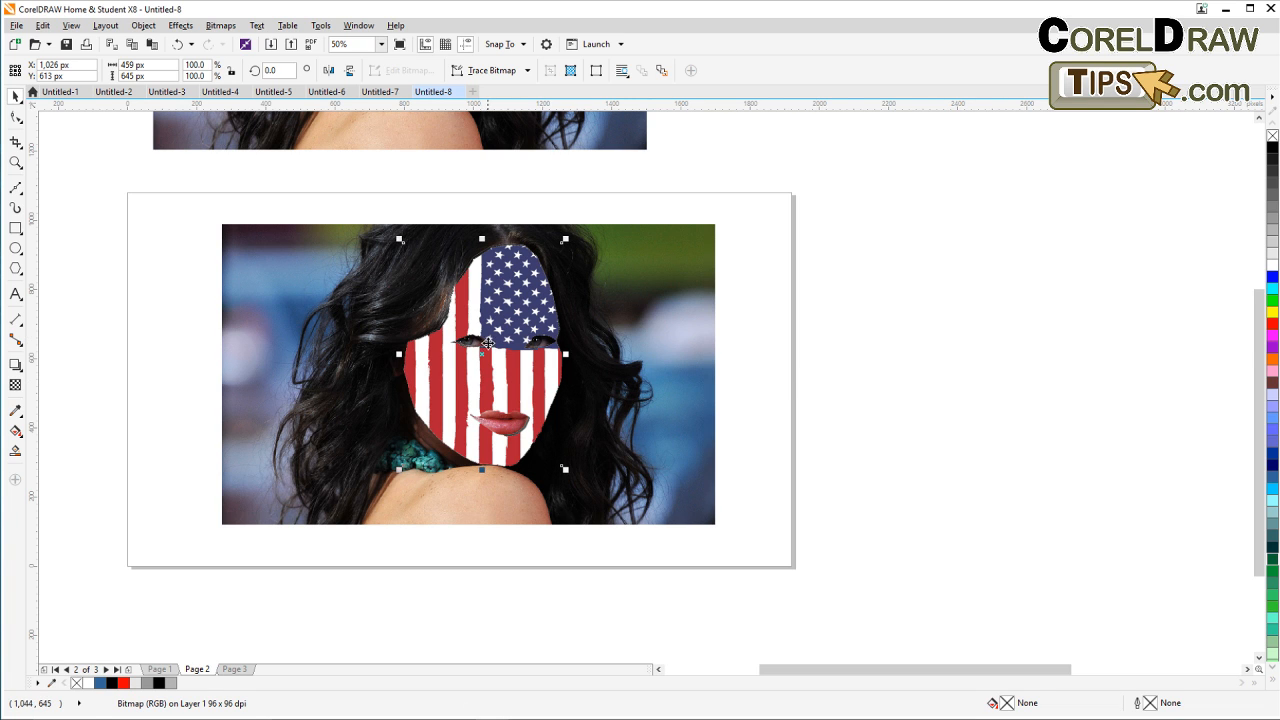
Step: Set the displaced flag bitmap's transparency merge mode to Multiply so it blends with the grayscale face
scroll(514, 364, "up", 2)
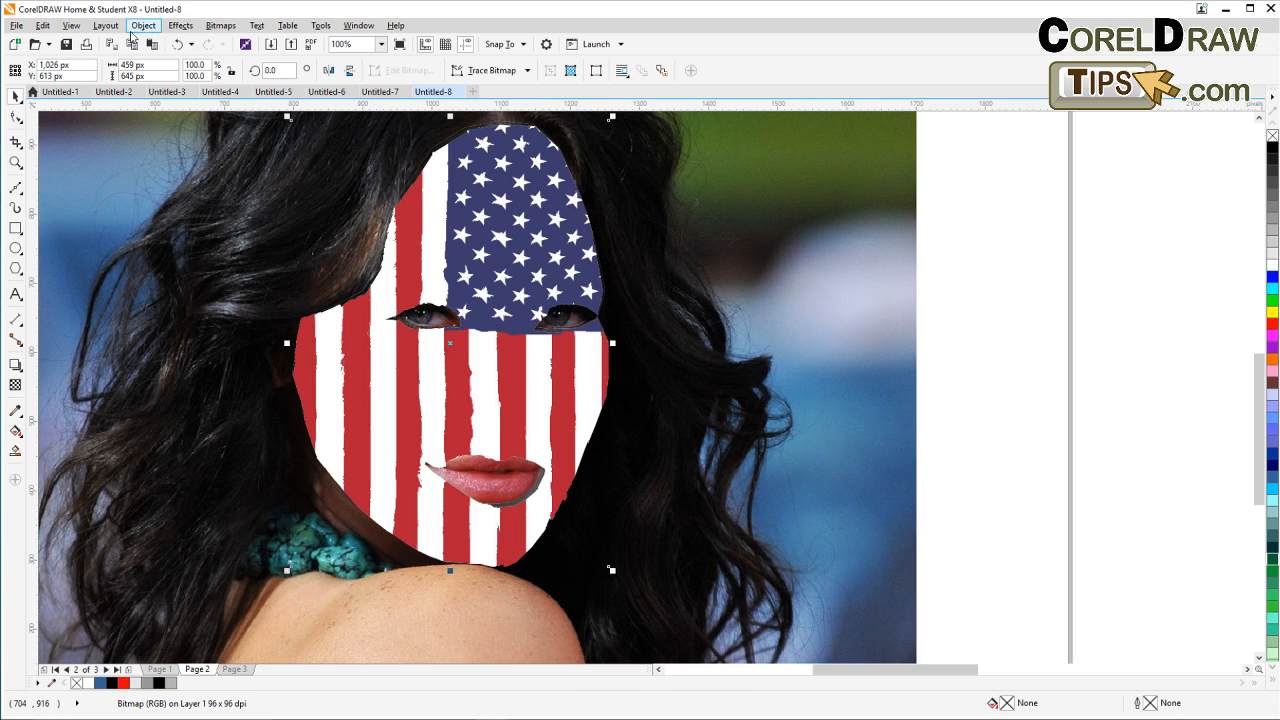
left_click(15, 386)
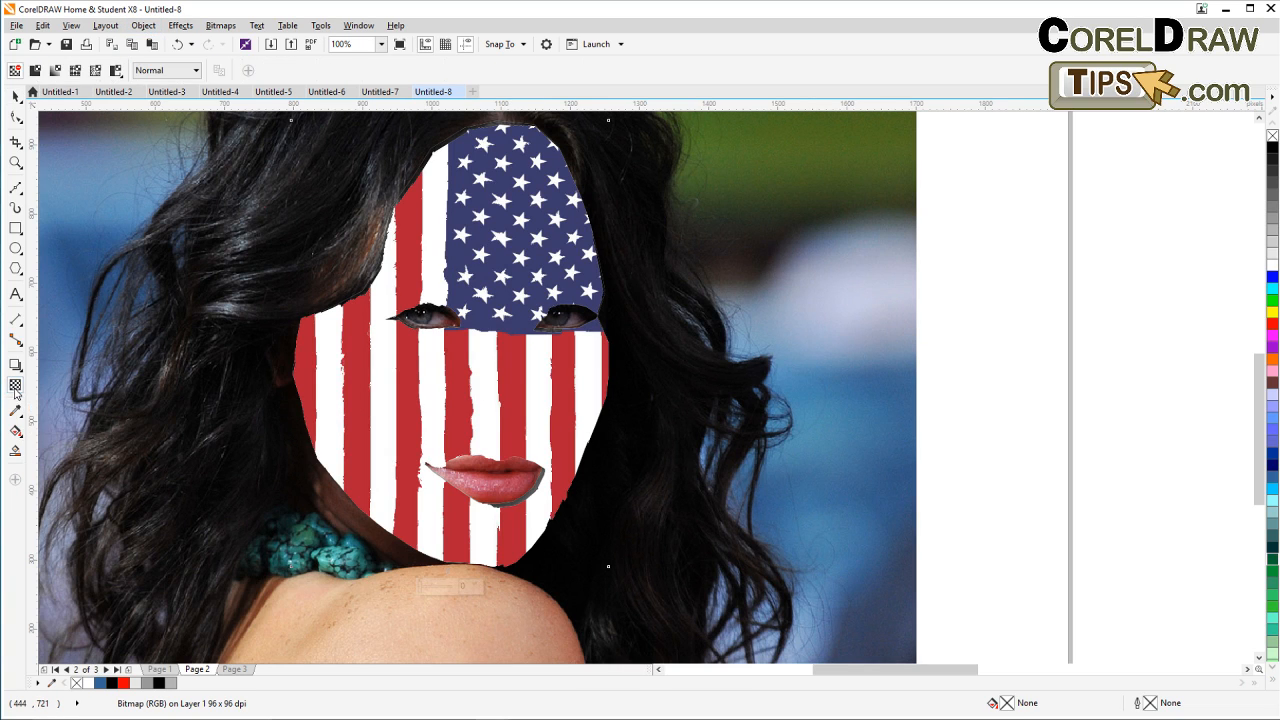
left_click(163, 72)
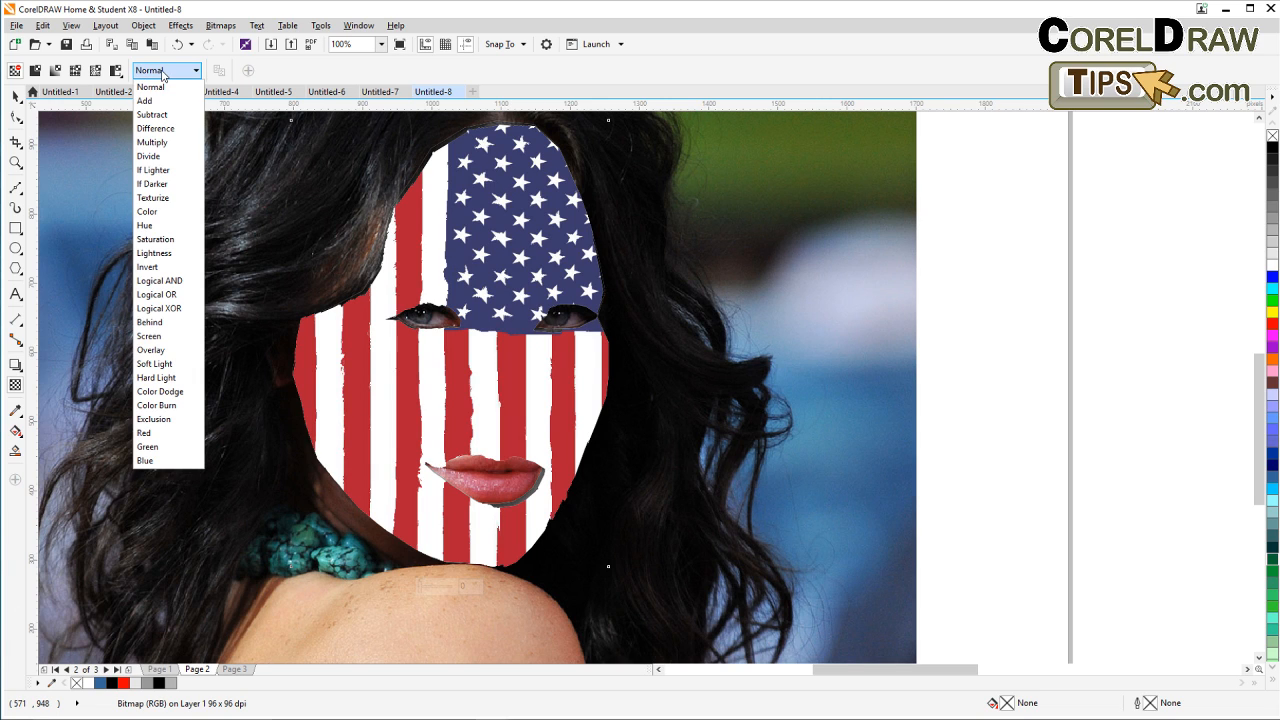
left_click(160, 143)
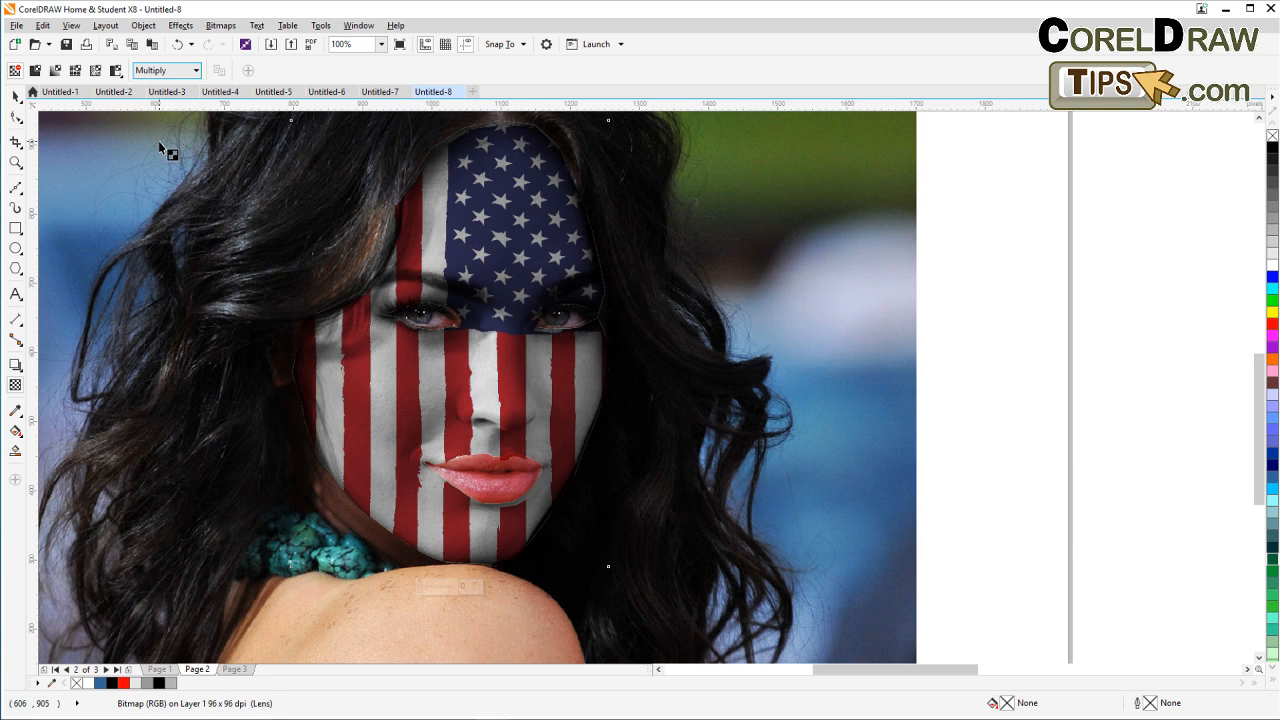
left_click(15, 96)
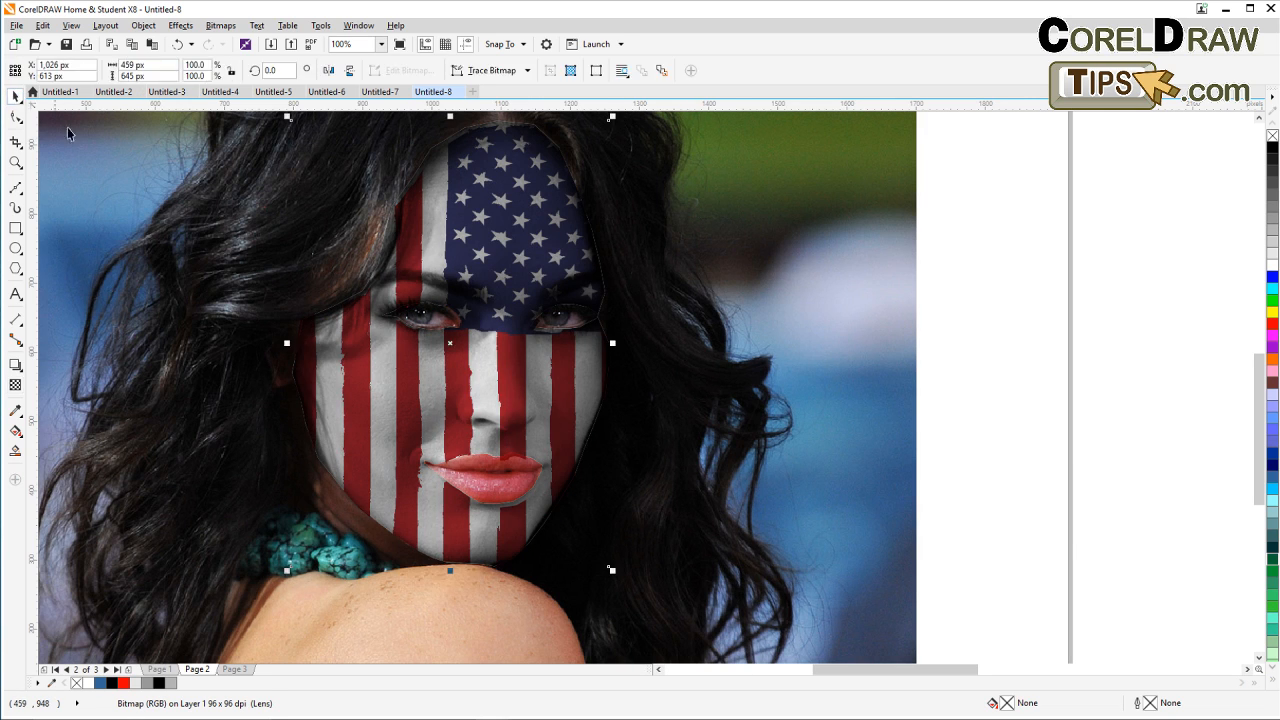
Step: Move the earlier flag-painted portrait from above the page to beside the new version, at about X 2,316 px, Y 543 px
scroll(358, 281, "down", 2)
left_click(733, 398)
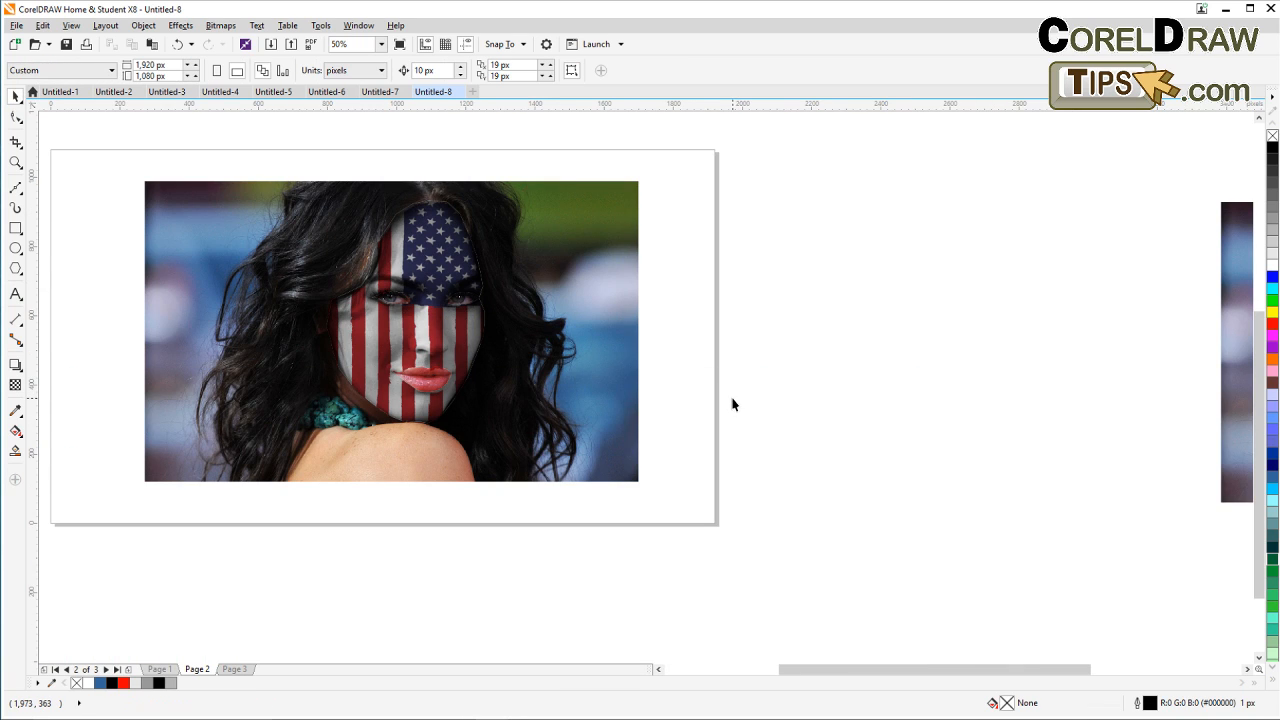
left_click_drag(733, 400, 599, 399)
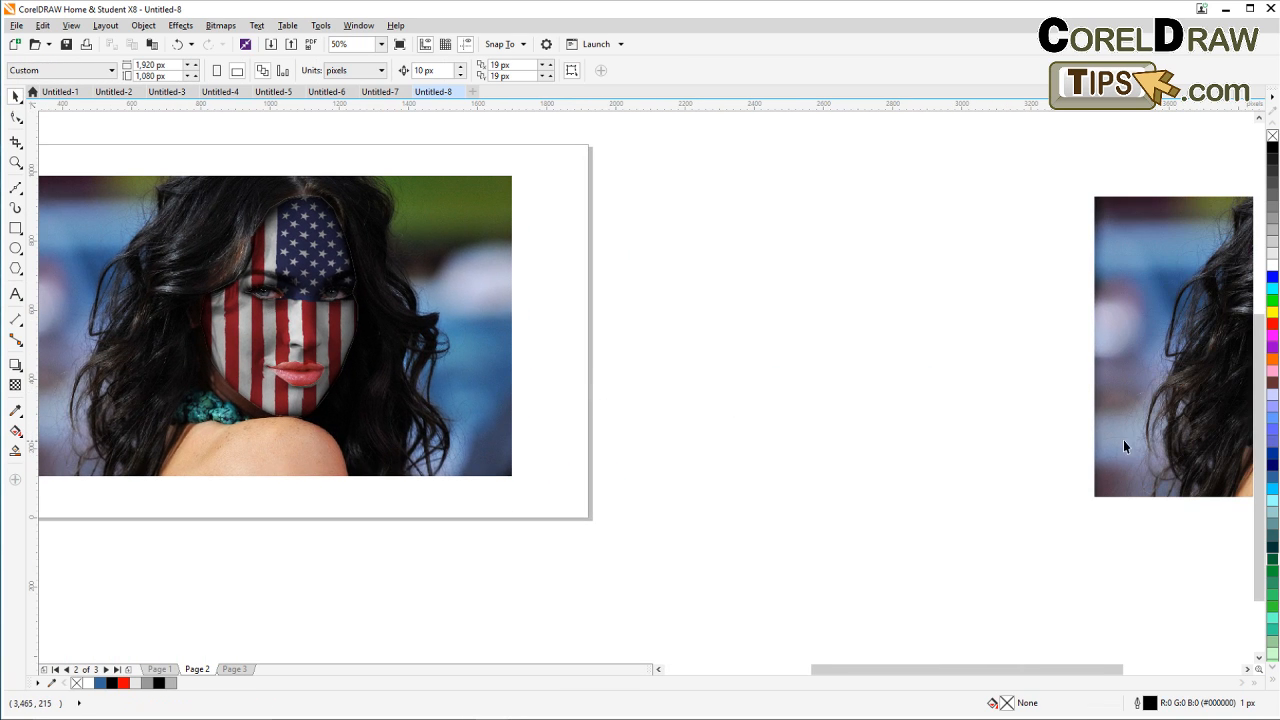
scroll(1044, 455, "down", 2)
left_click_drag(1011, 451, 869, 481)
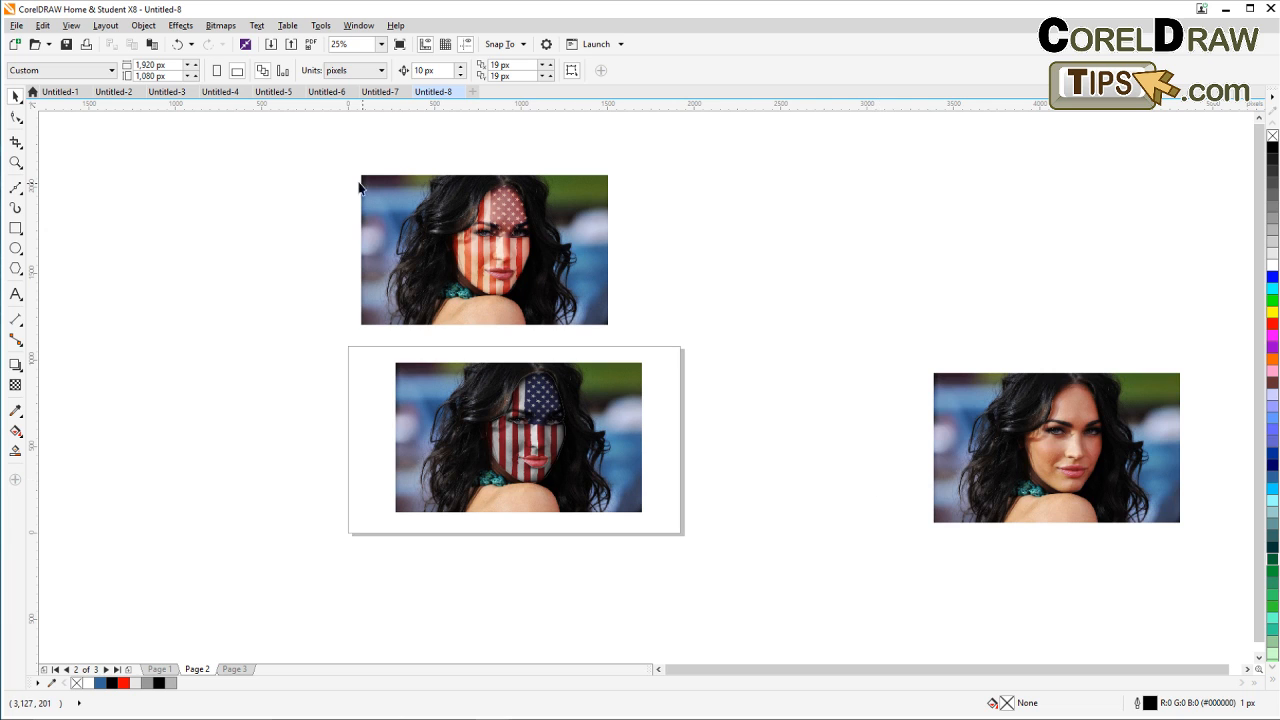
left_click_drag(326, 152, 665, 342)
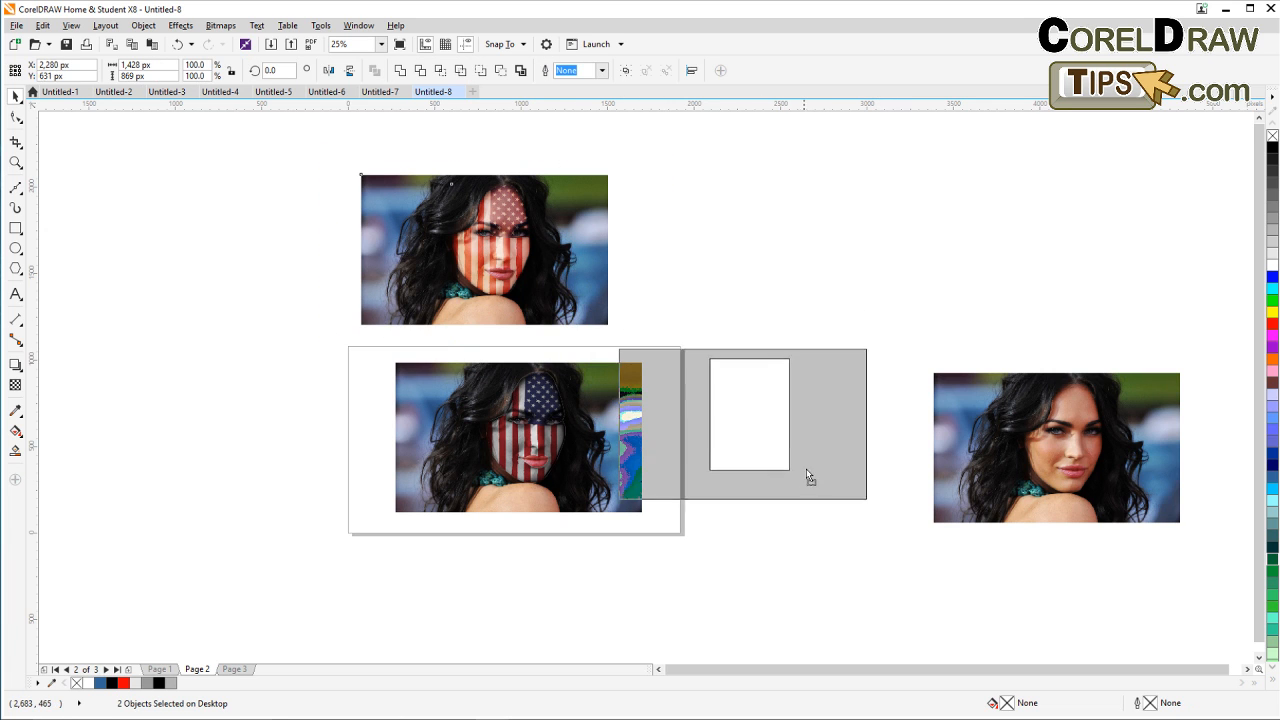
left_click_drag(808, 475, 808, 480)
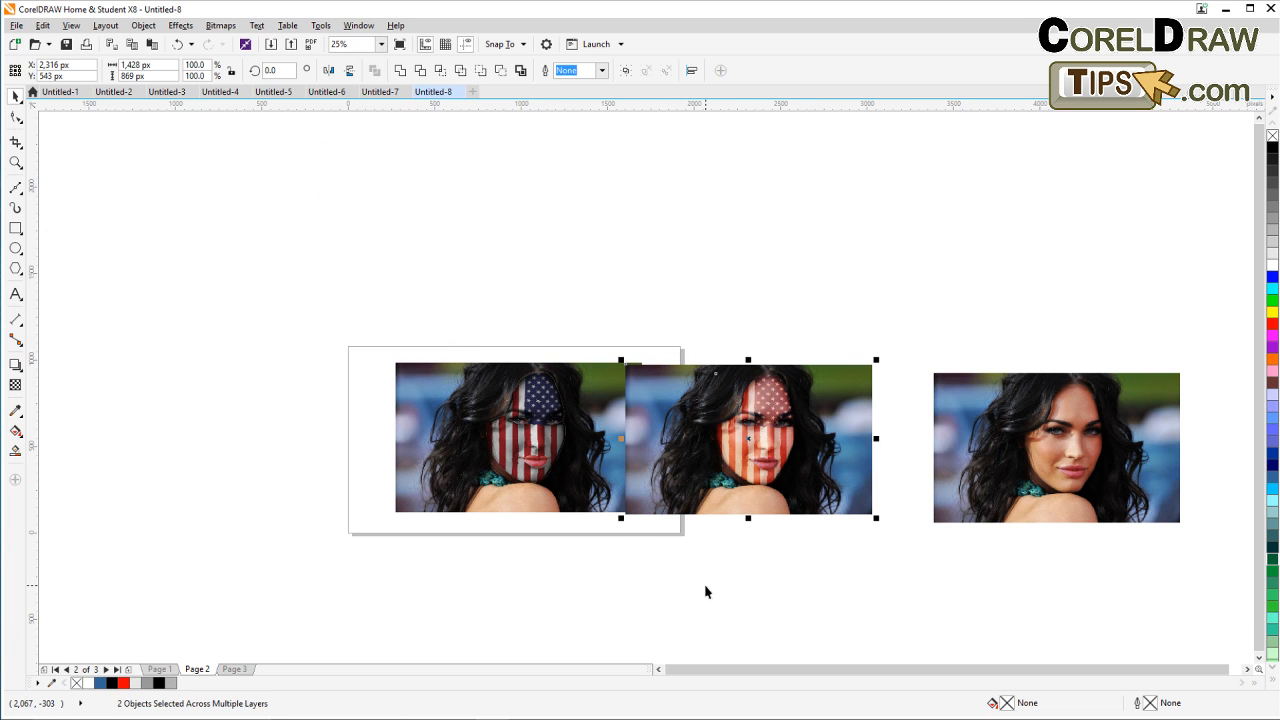
left_click(623, 549)
scroll(610, 531, "up", 2)
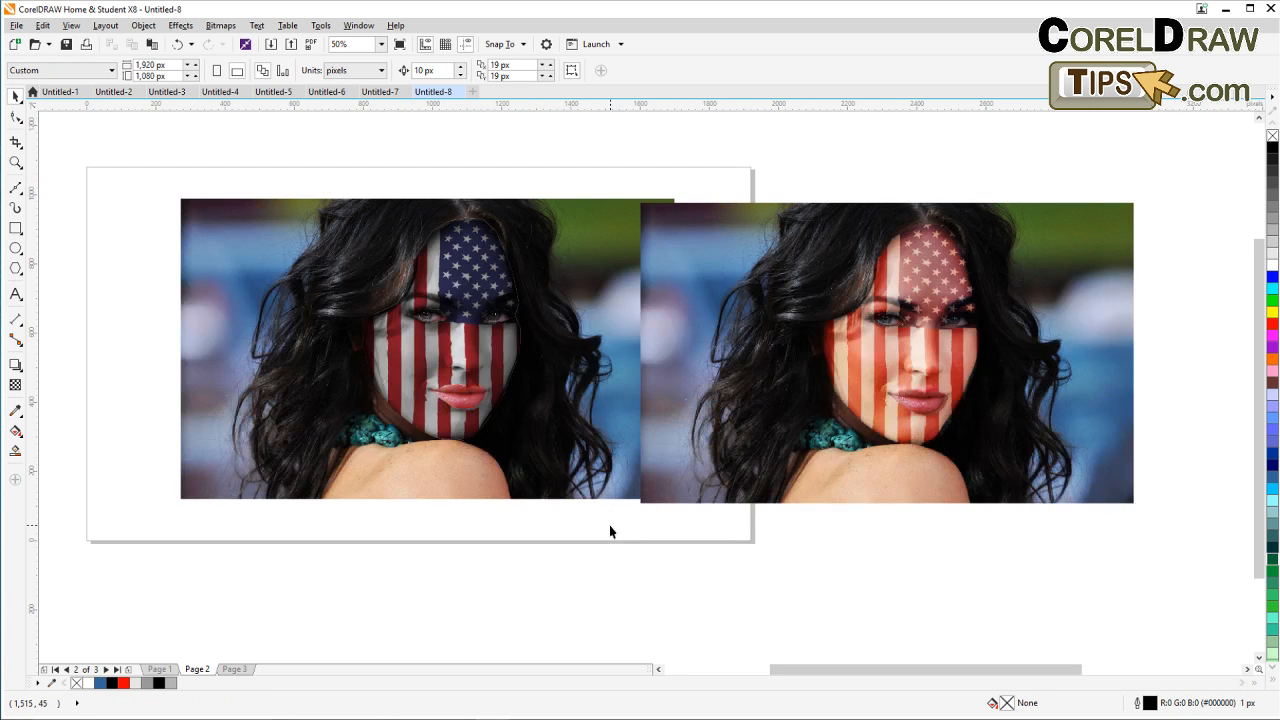
Step: Copy the flag-painted reference face from Page 1 and paste it on Page 2
left_click(159, 669)
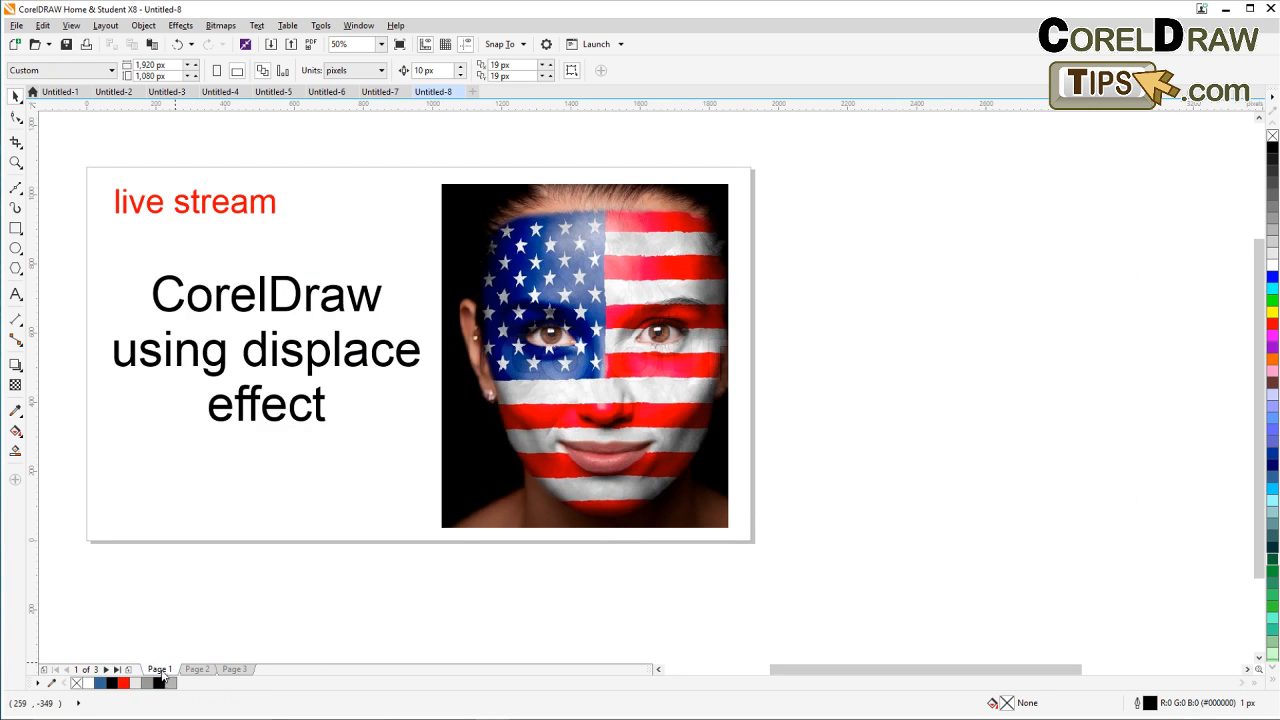
left_click(543, 486)
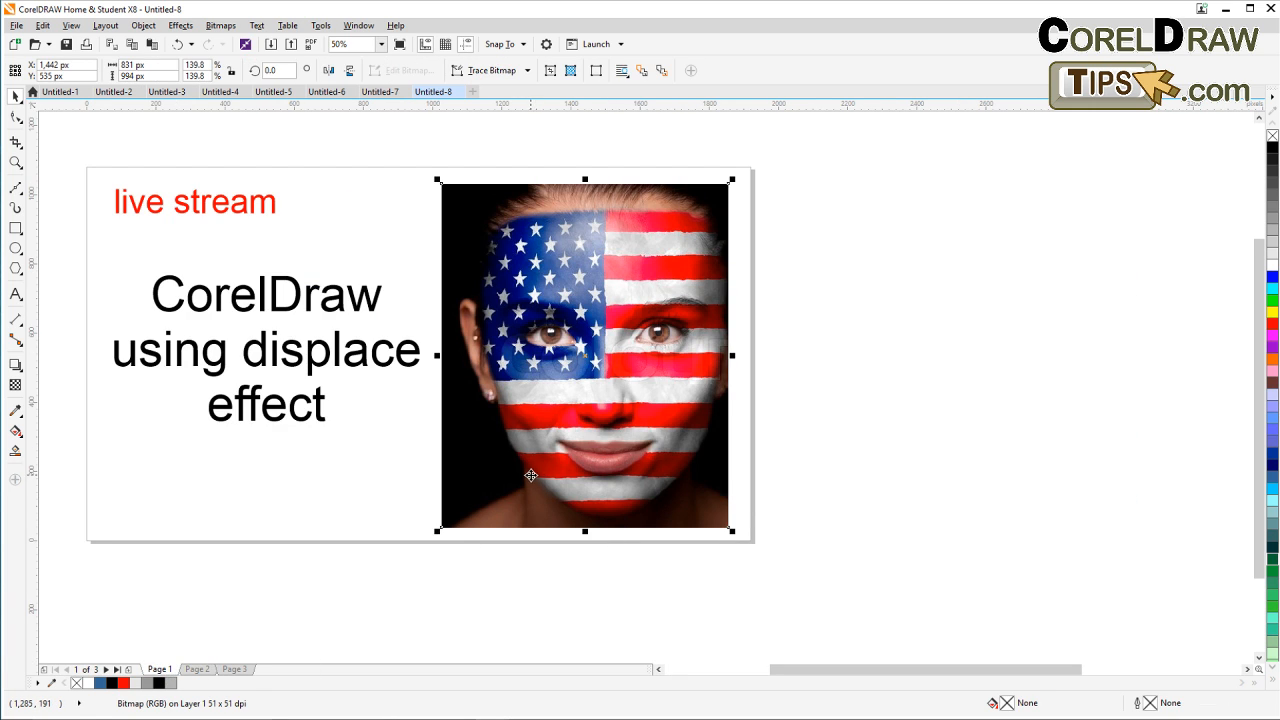
left_click(199, 669)
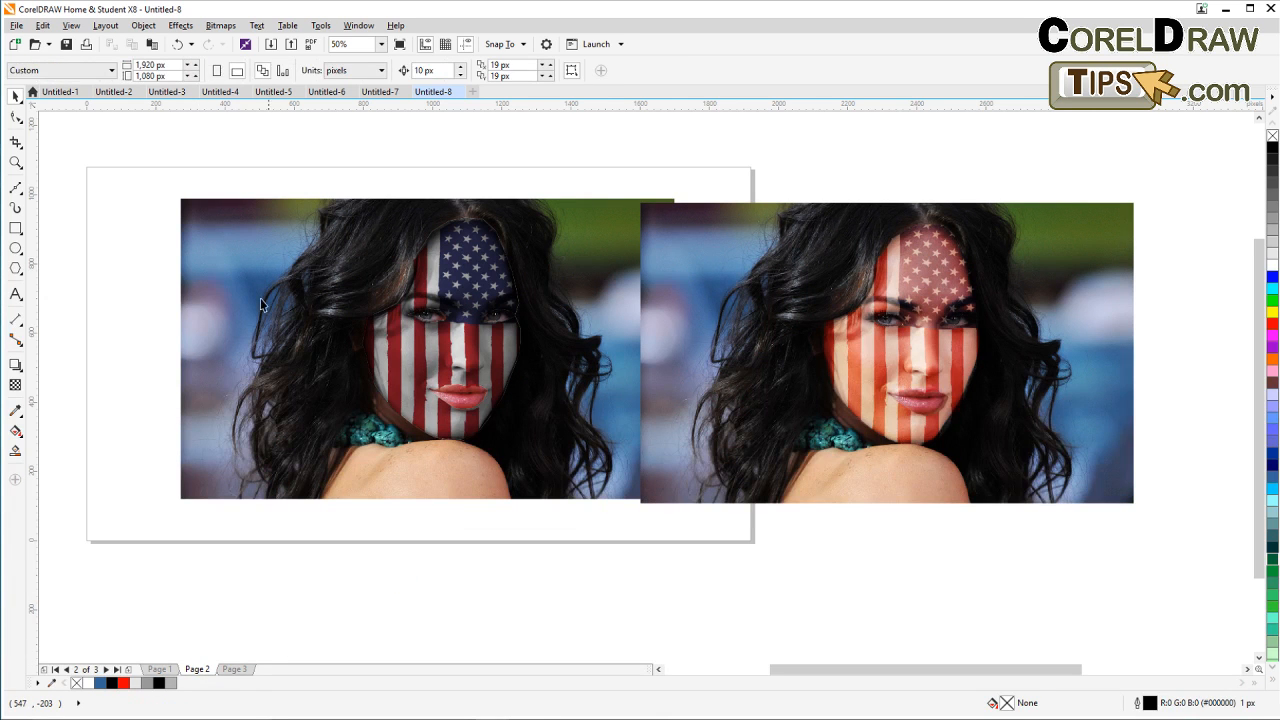
left_click(152, 44)
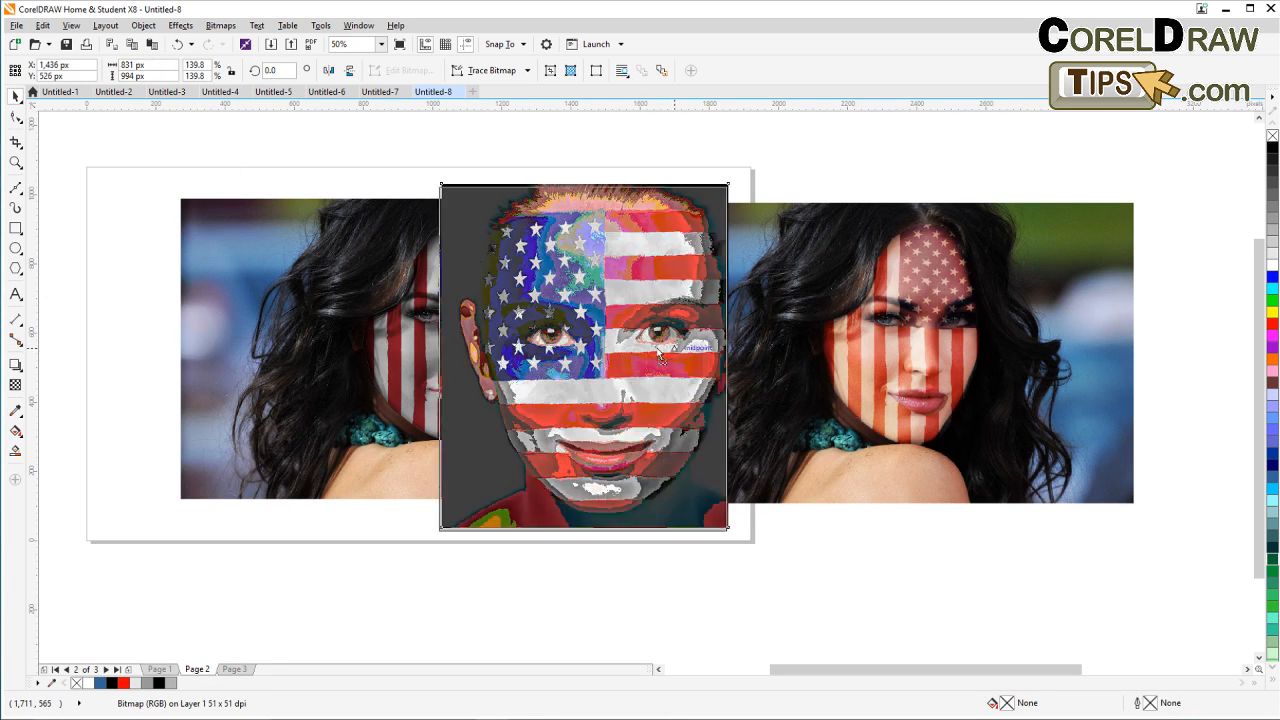
Step: Scale the pasted reference face to about 612 × 732 px and place it beside the new painted face at about X 293 px, Y 594 px
left_click_drag(660, 355, 324, 356)
left_click_drag(390, 190, 320, 252)
left_click_drag(222, 400, 232, 318)
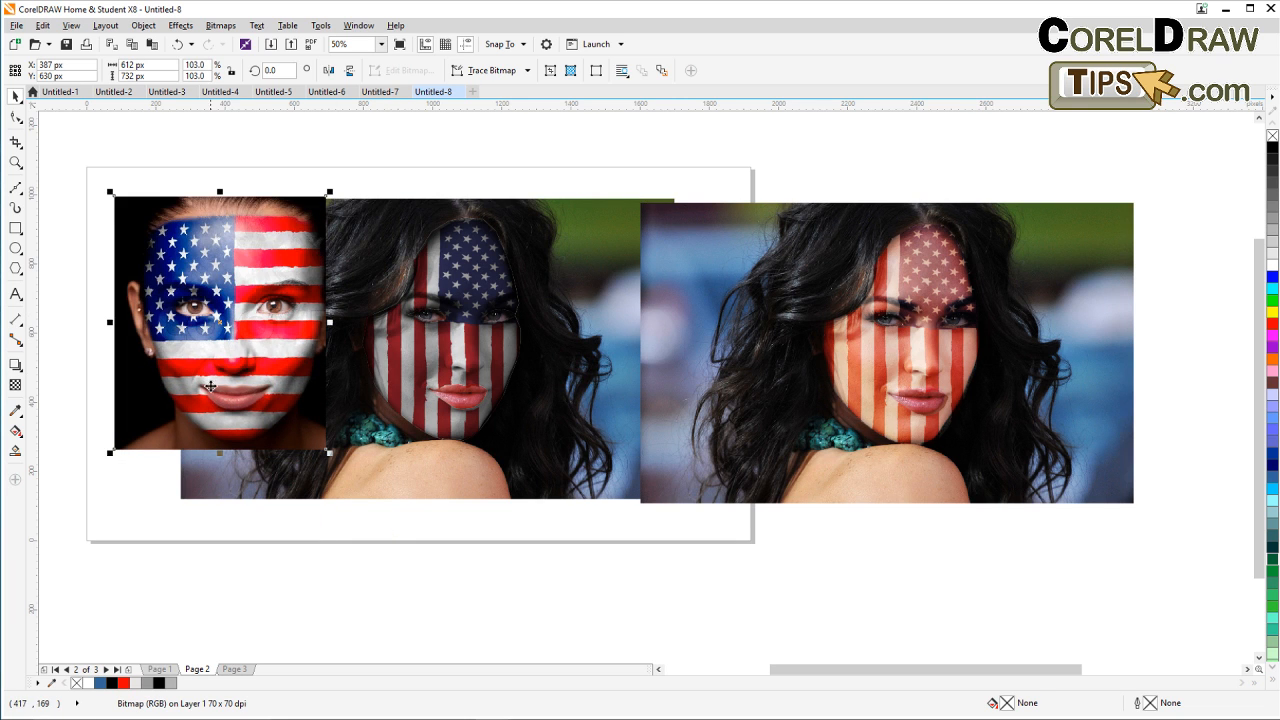
scroll(214, 360, "up", 1)
scroll(222, 370, "down", 1)
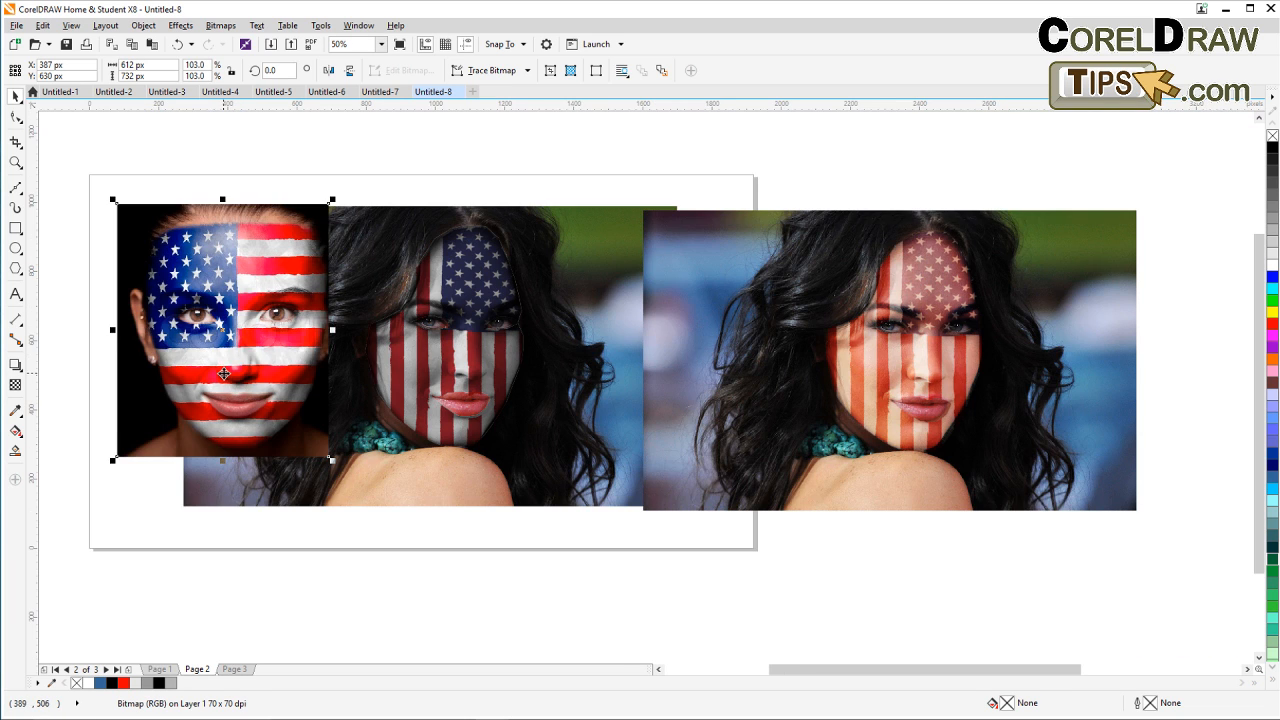
left_click_drag(232, 383, 196, 398)
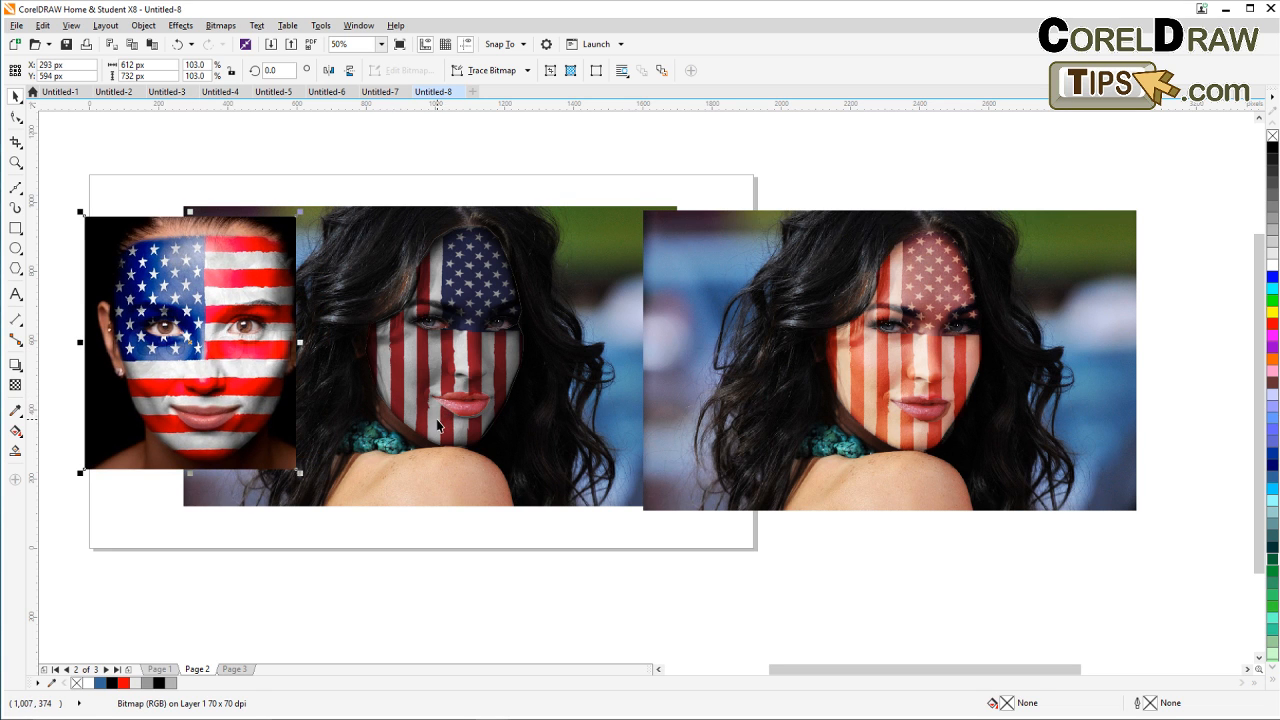
scroll(438, 425, "up", 1)
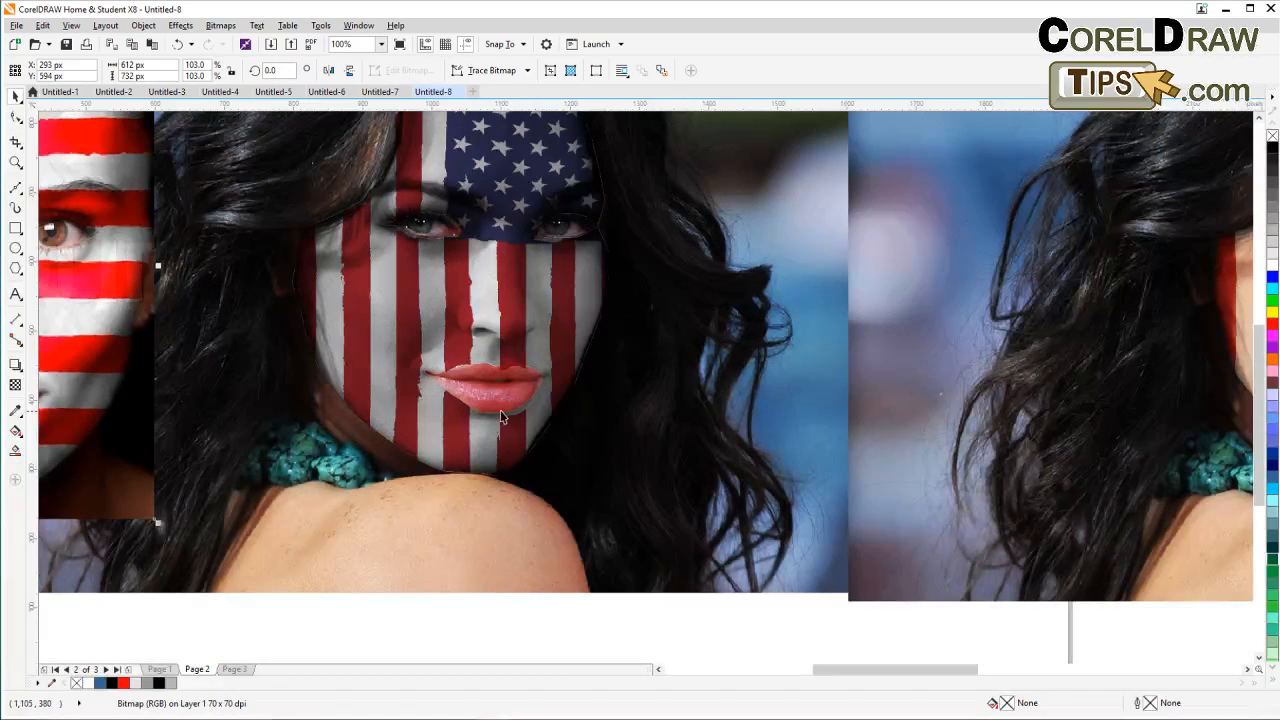
Step: Examine the painted lips, chin and stripe edges up close, and compare the new face with the two other flag-painted portraits
scroll(498, 410, "up", 1)
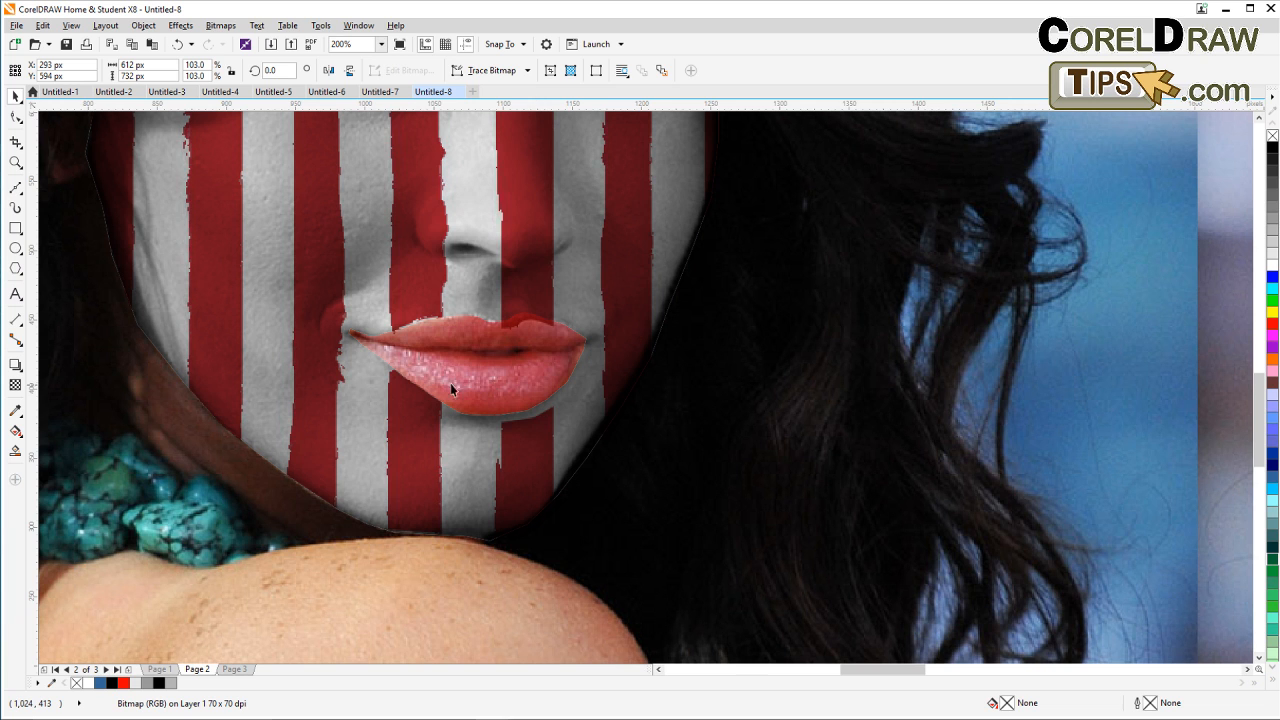
scroll(498, 360, "down", 1)
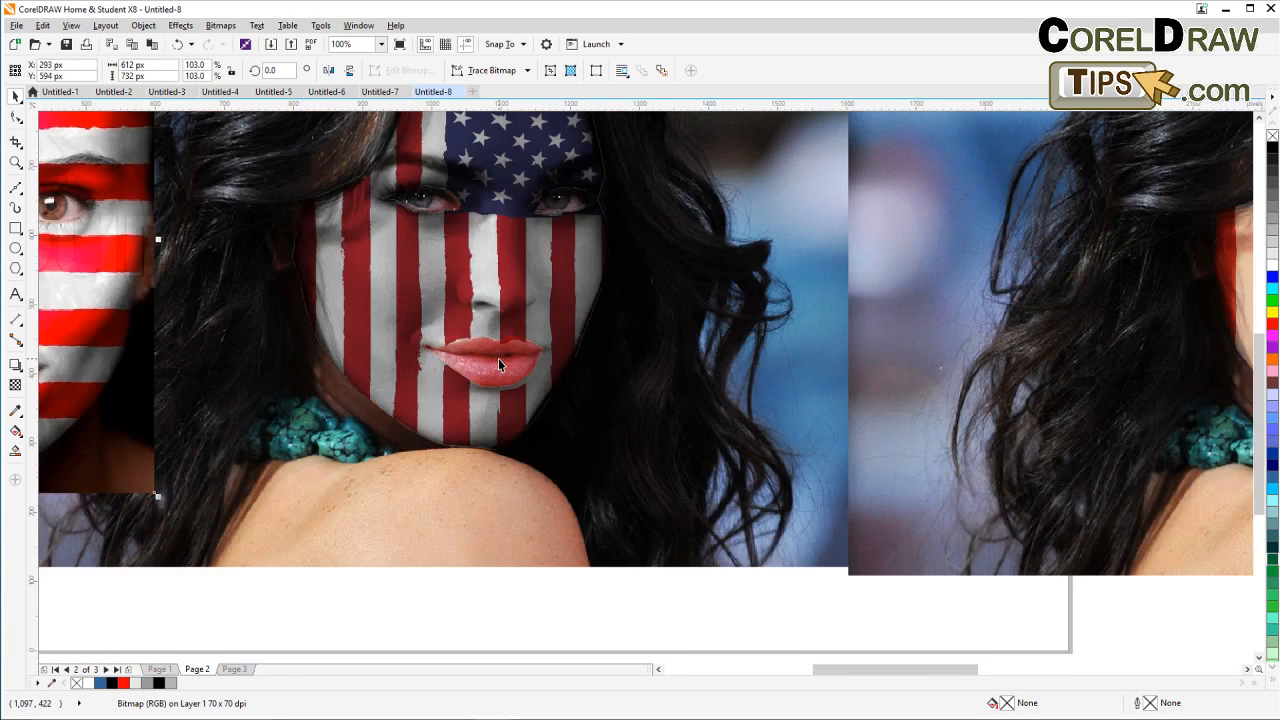
scroll(478, 358, "up", 1)
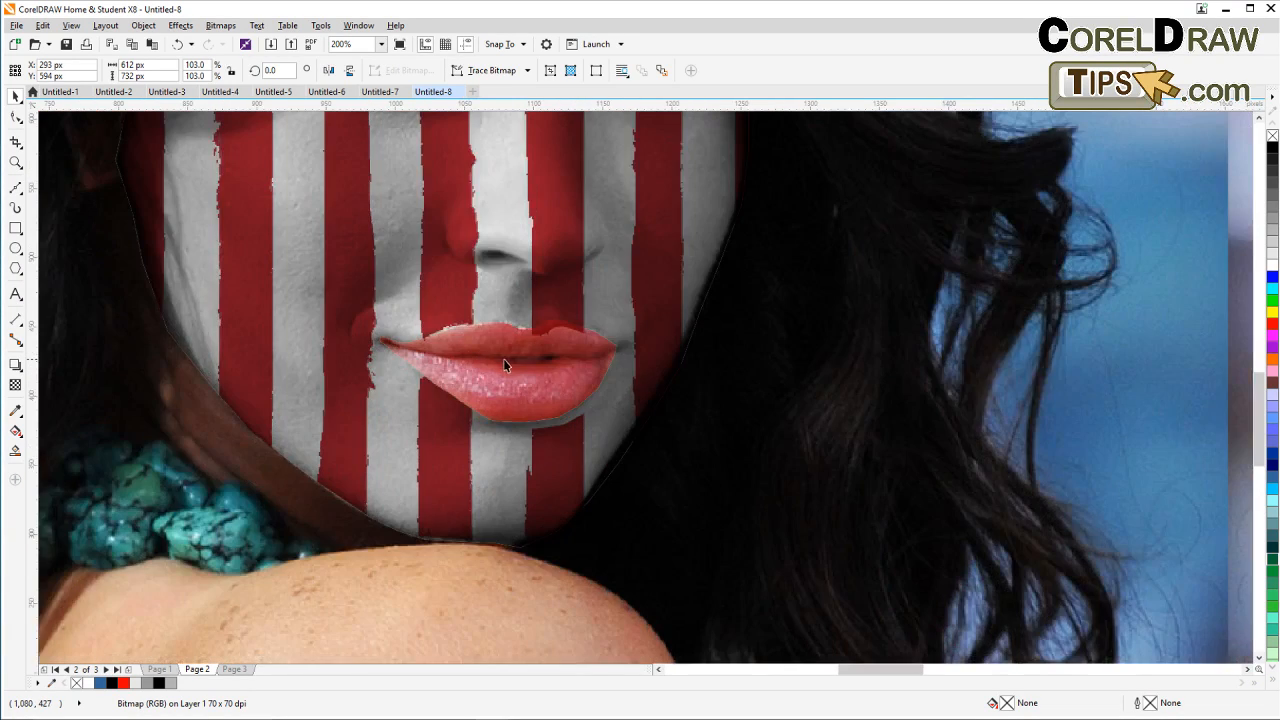
scroll(478, 358, "up", 1)
scroll(478, 362, "down", 1)
scroll(478, 358, "down", 2)
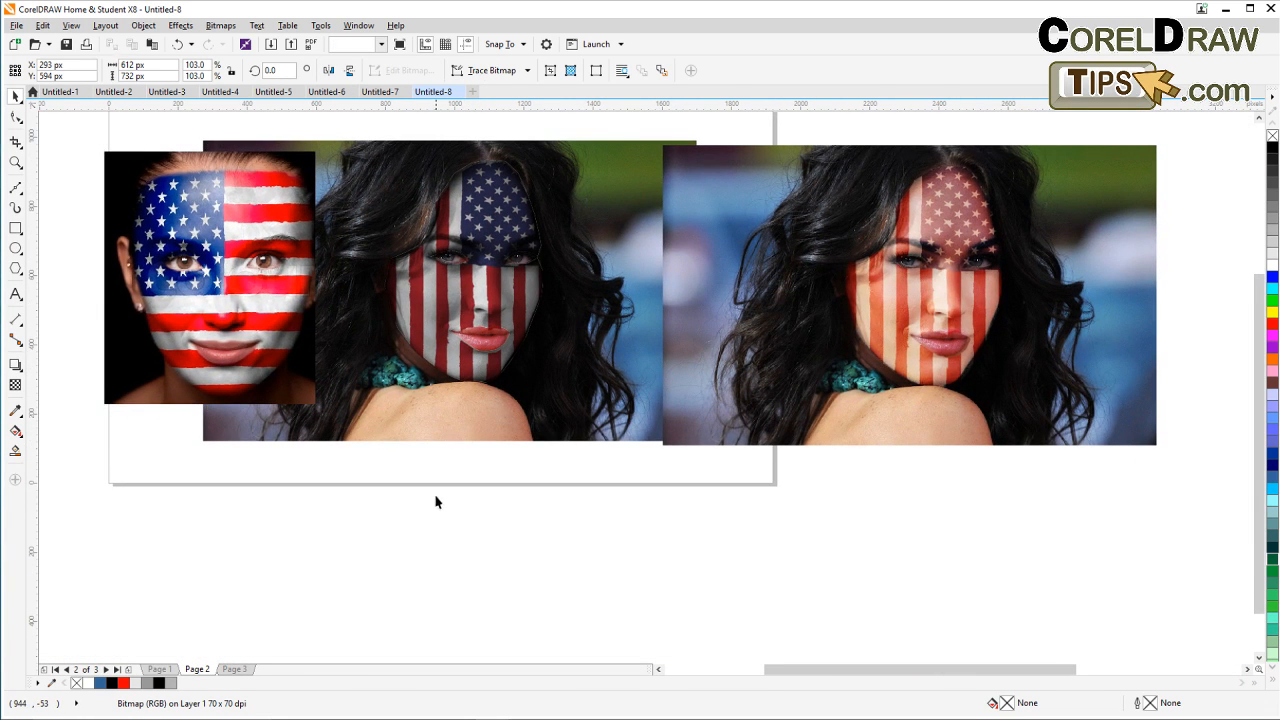
left_click(436, 506)
scroll(508, 186, "up", 1)
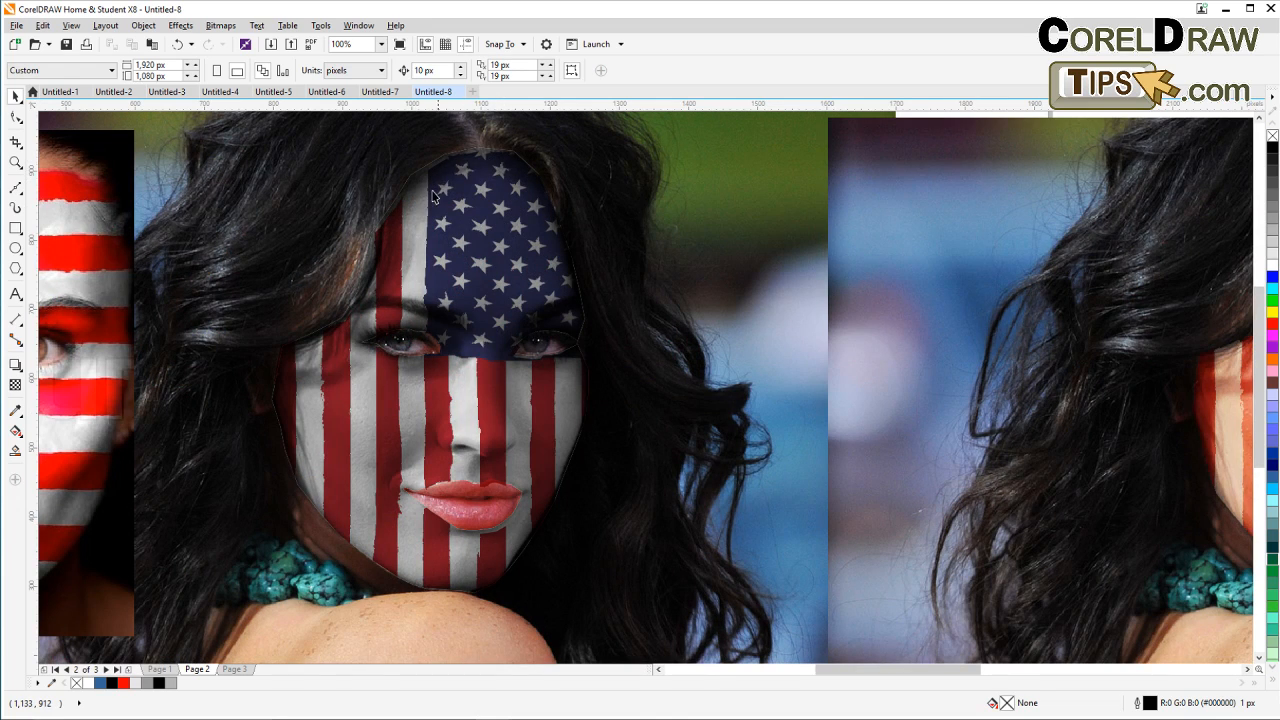
Step: Erase along the flag bitmap's outer edge beside the cheek using the Eraser with a 10 px nib
left_click(468, 173)
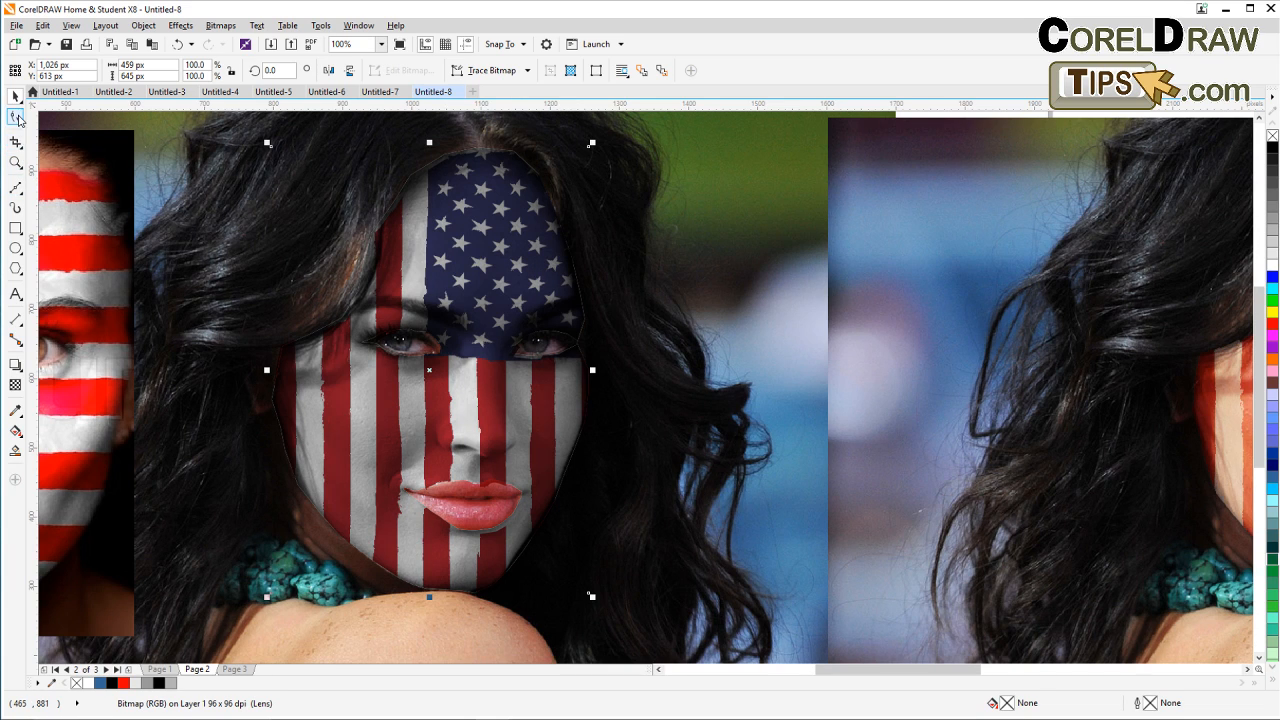
left_click(12, 164)
mouse_move(14, 170)
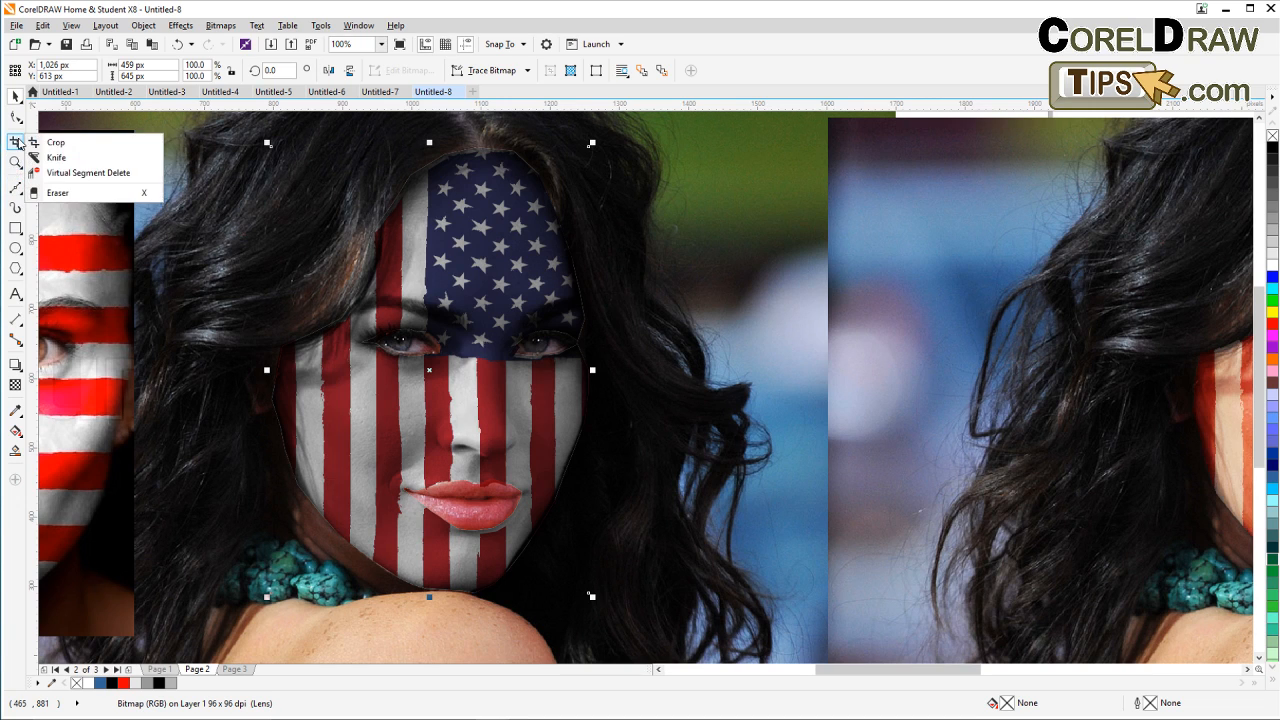
left_click(15, 196)
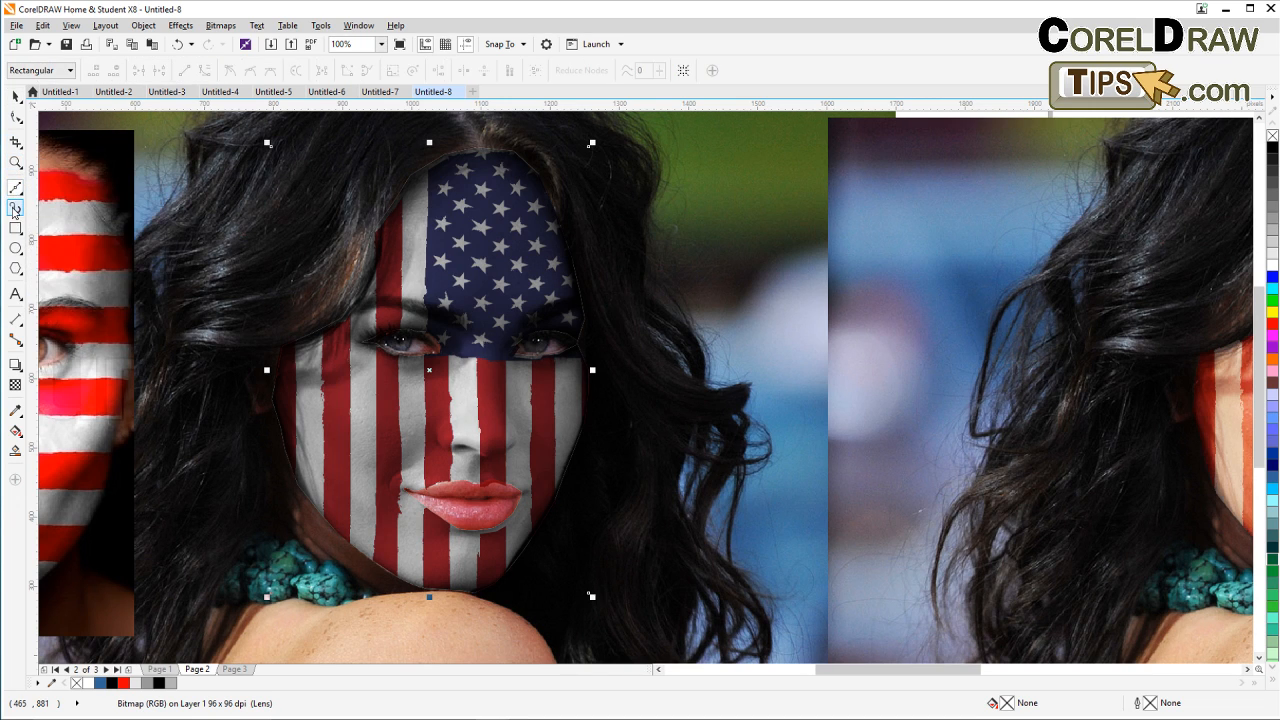
left_click(14, 209)
mouse_move(20, 146)
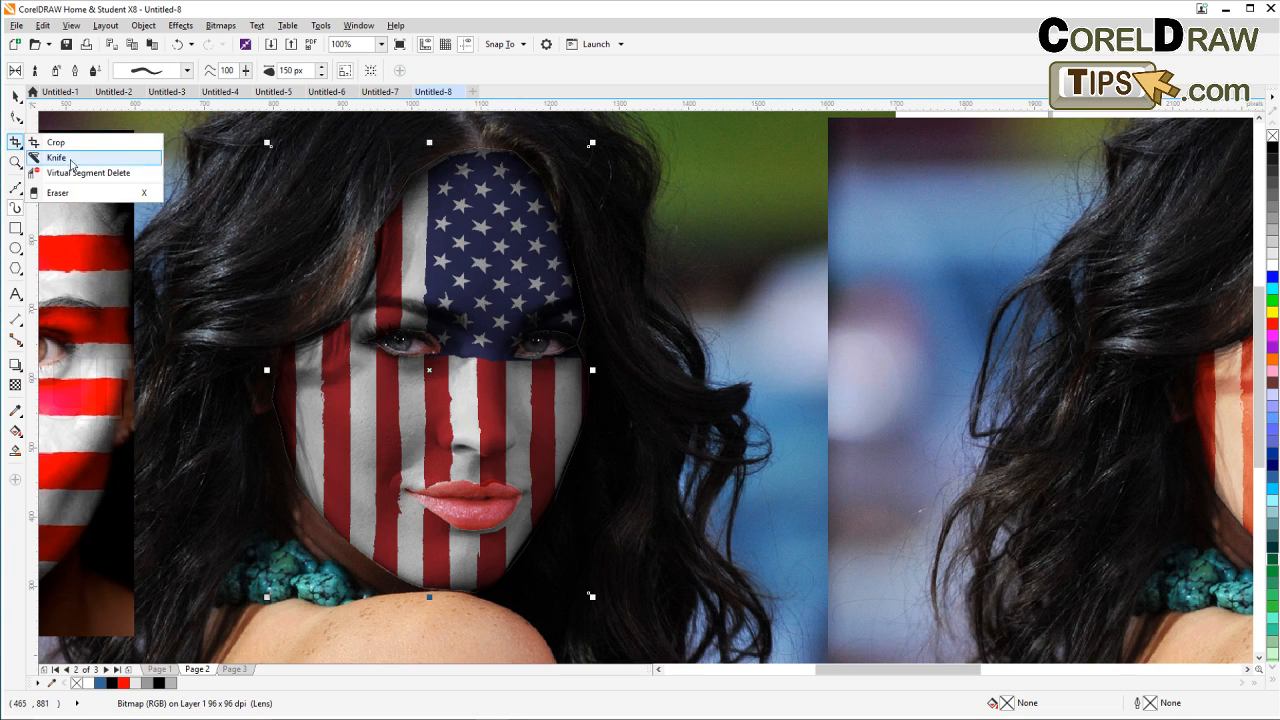
left_click(58, 193)
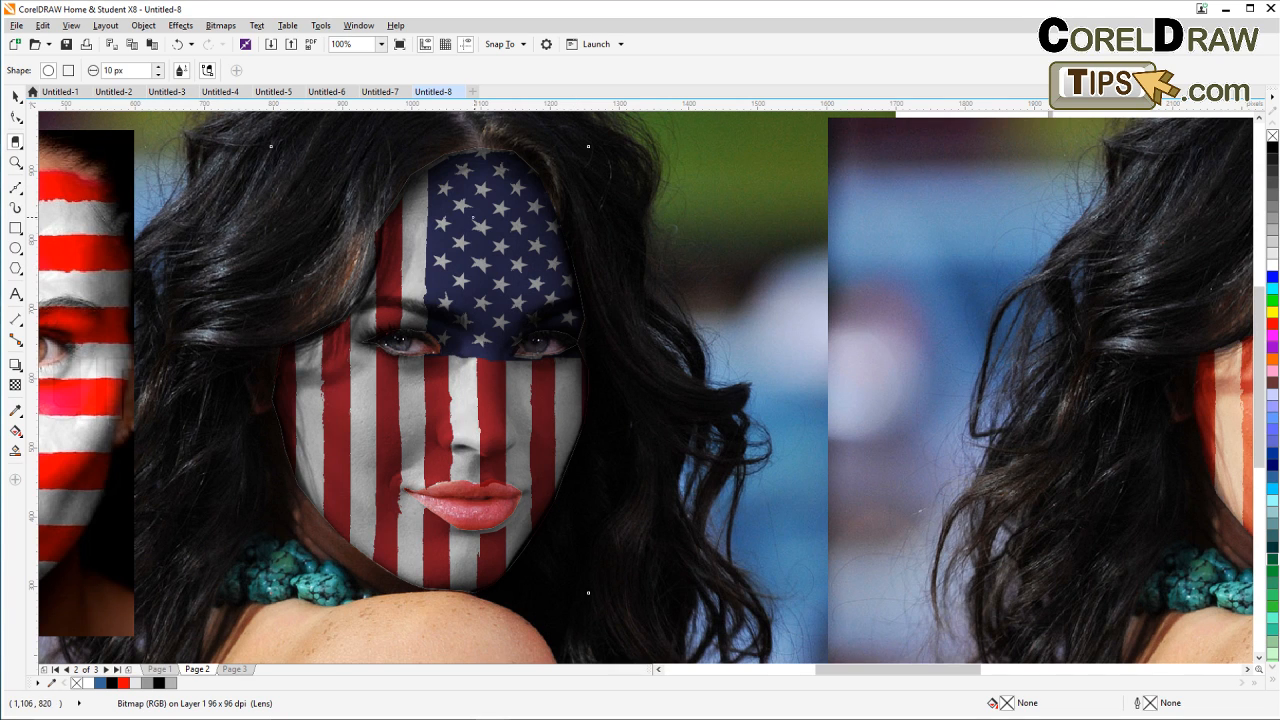
left_click_drag(271, 382, 270, 428)
left_click(15, 97)
Step: Try moving the flag bitmap aside to check the grayscale face beneath it, and undo each move
left_click_drag(350, 434, 477, 434)
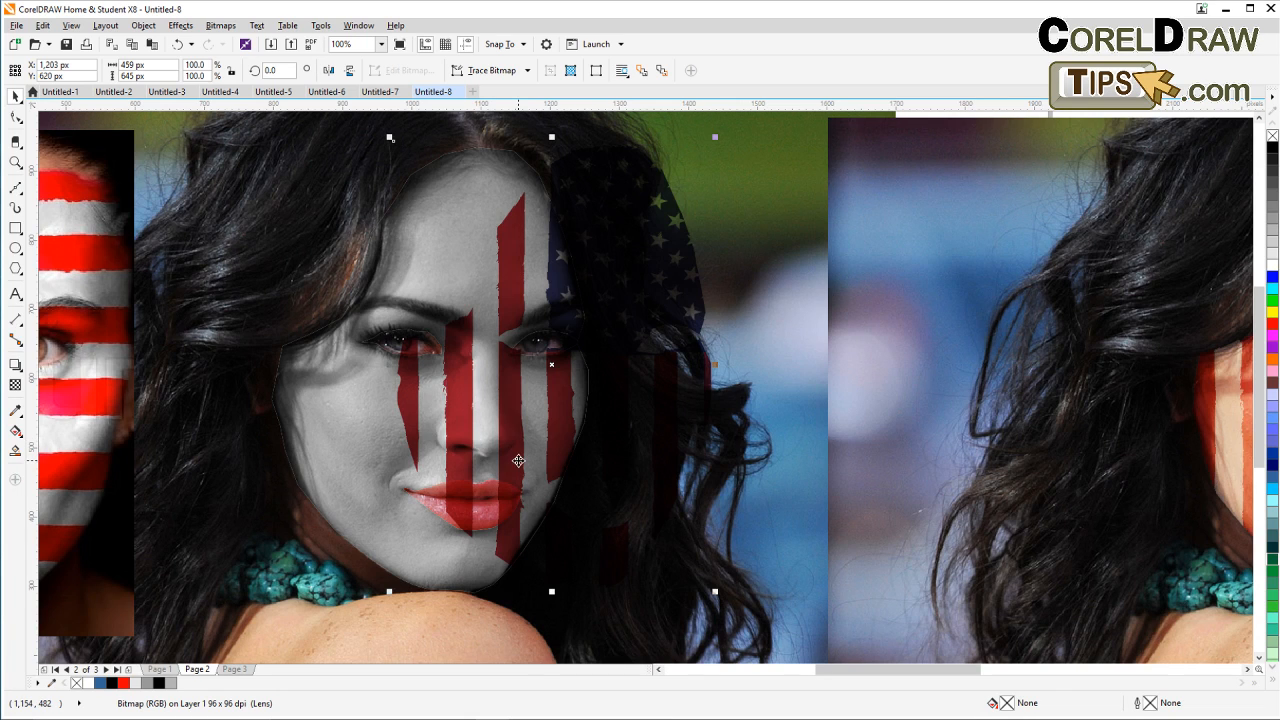
key("ctrl+z")
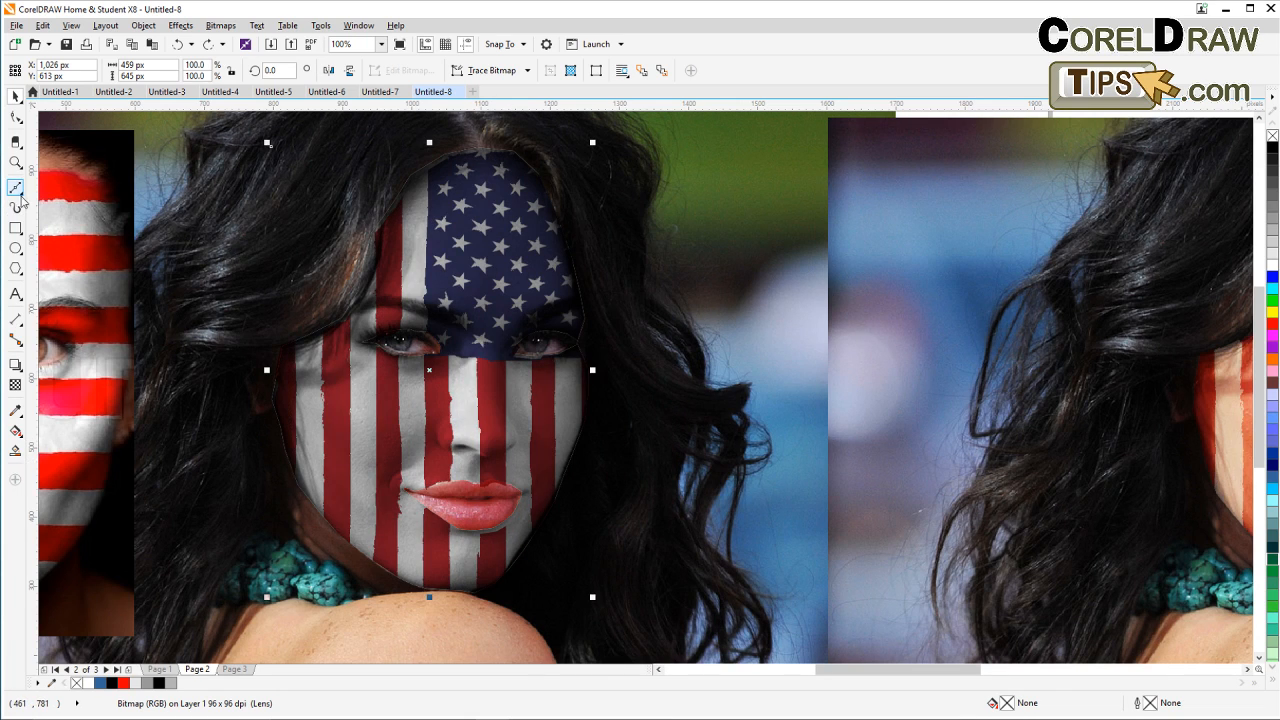
key("ctrl+shift+z")
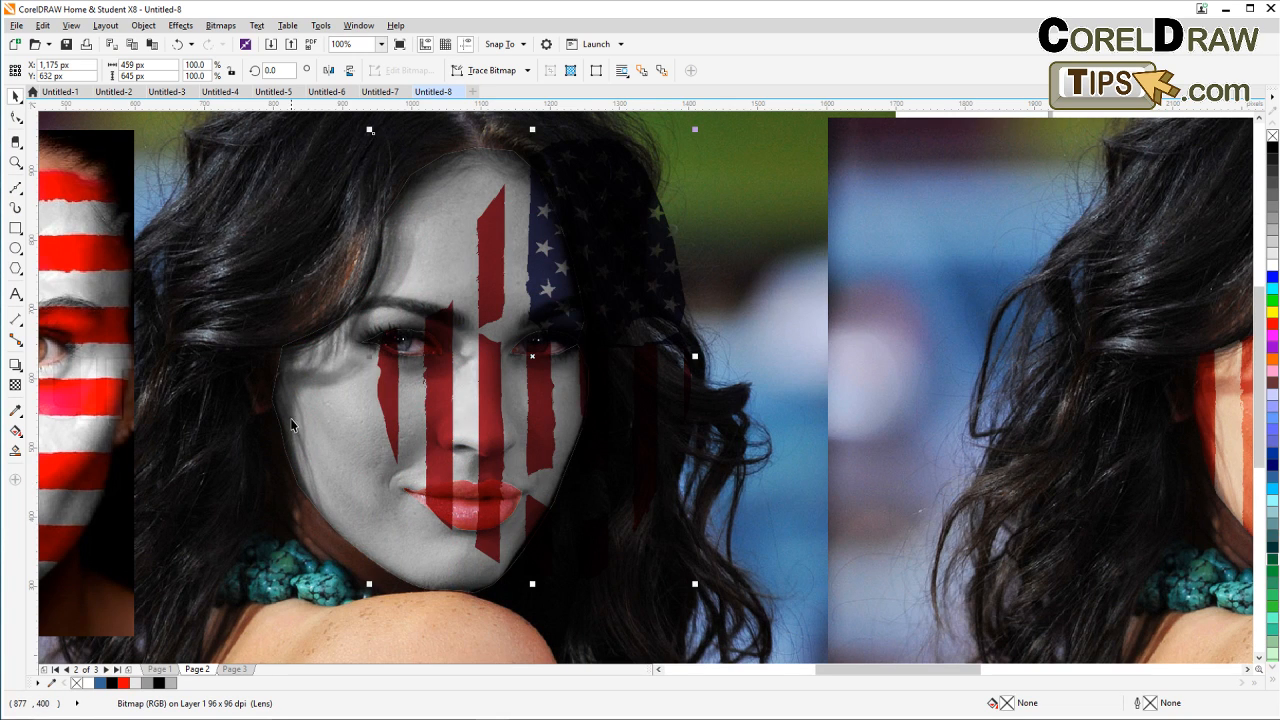
key("ctrl+z")
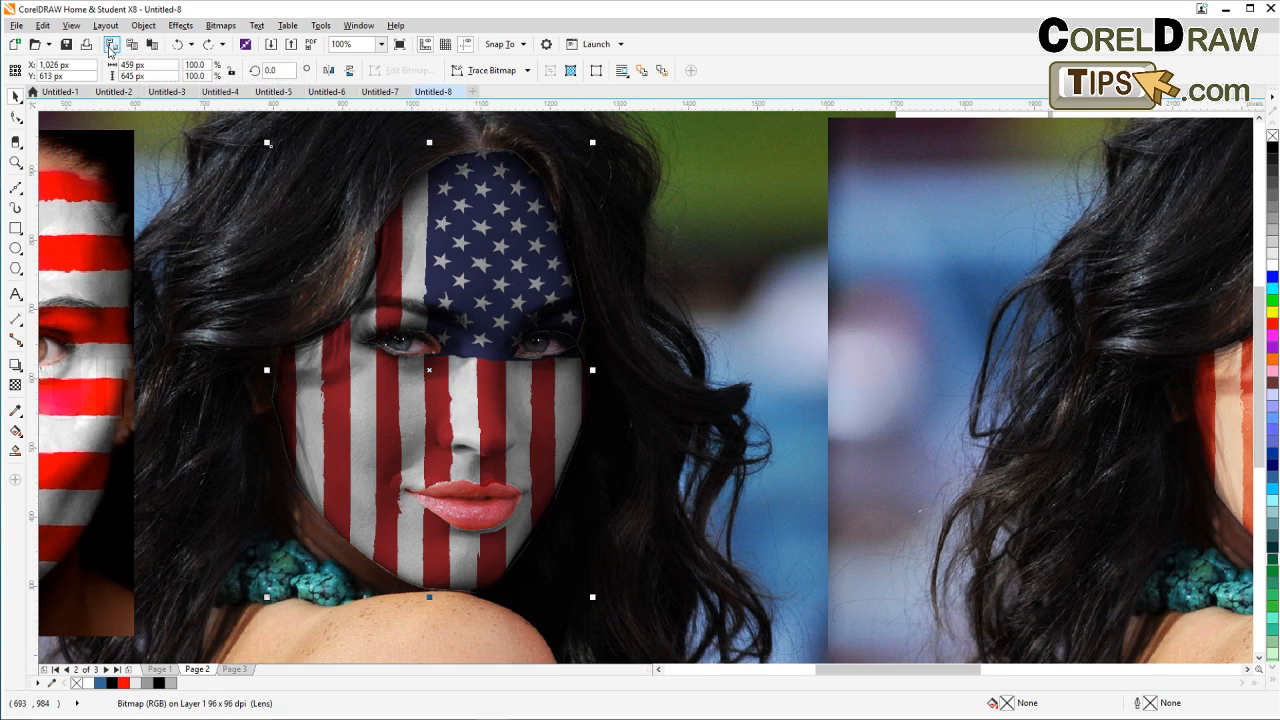
Step: Cut the flag bitmap off the portrait to expose the grayscale face and its outline
left_click(111, 47)
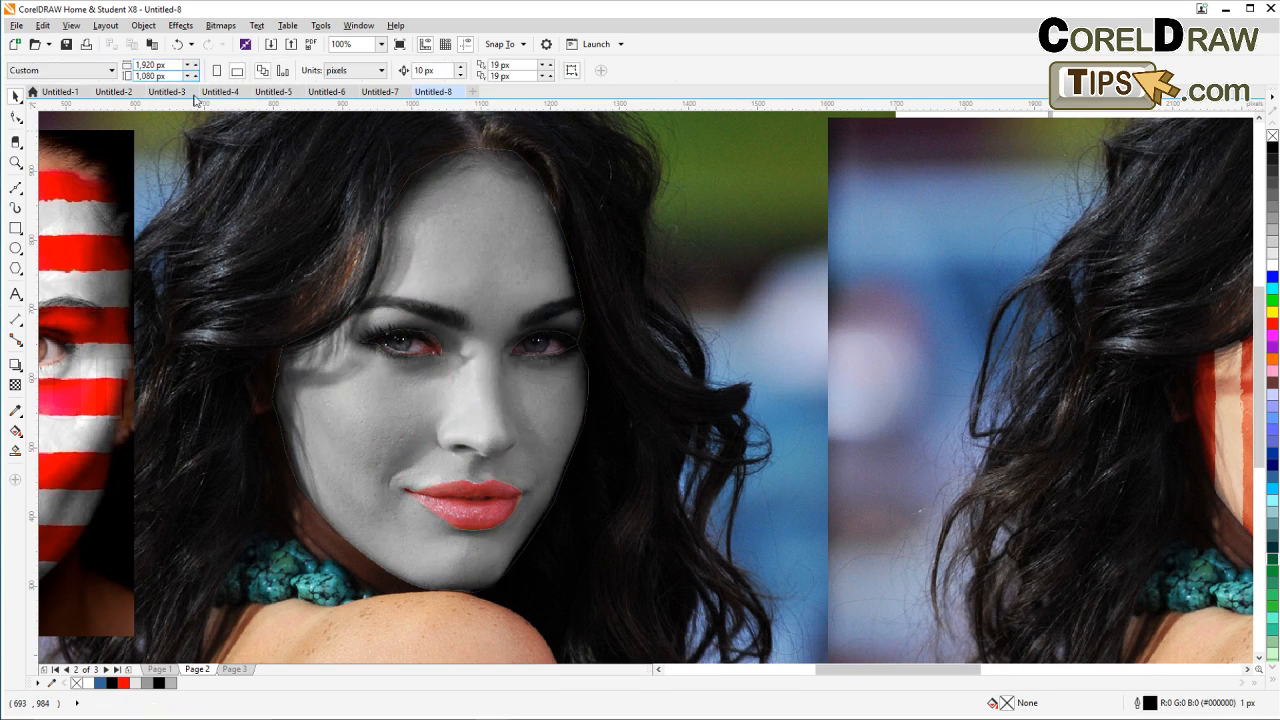
scroll(291, 422, "up", 2)
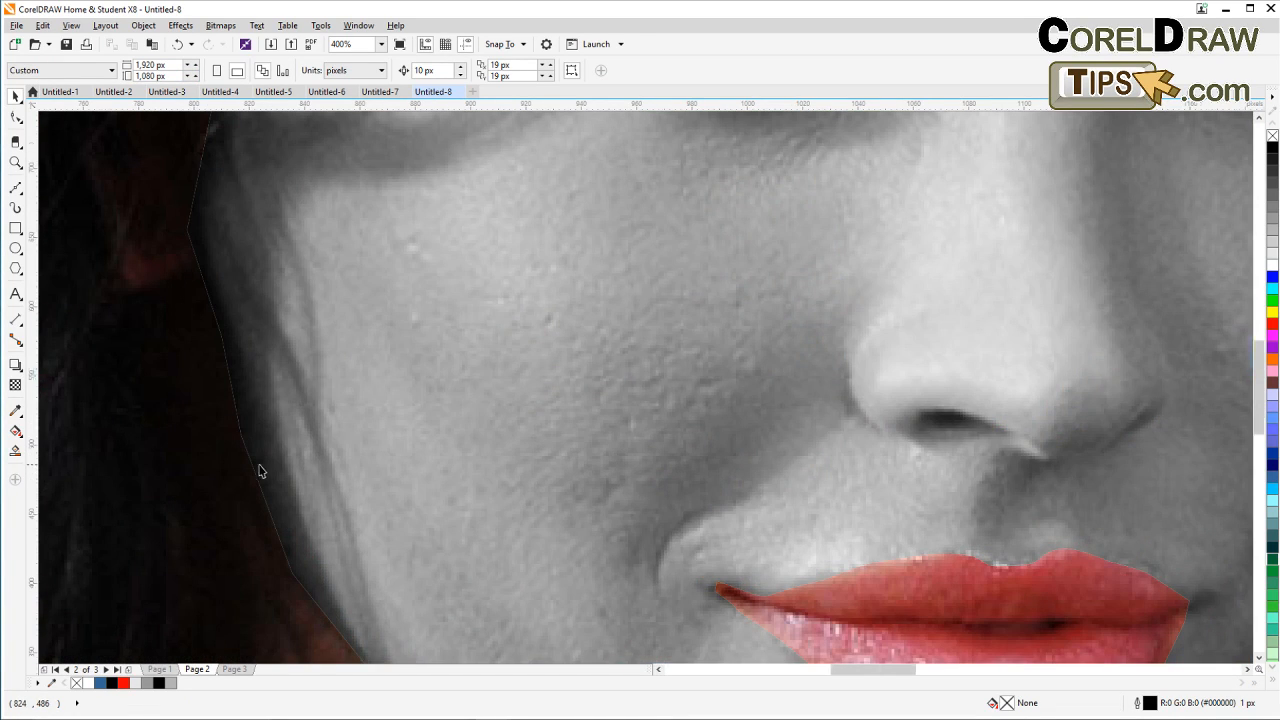
scroll(255, 465, "down", 2)
Step: Erase the grayscale face PowerClip's edge along the hairline beside the outer eyebrow, using the 10 px Eraser
left_click(259, 444)
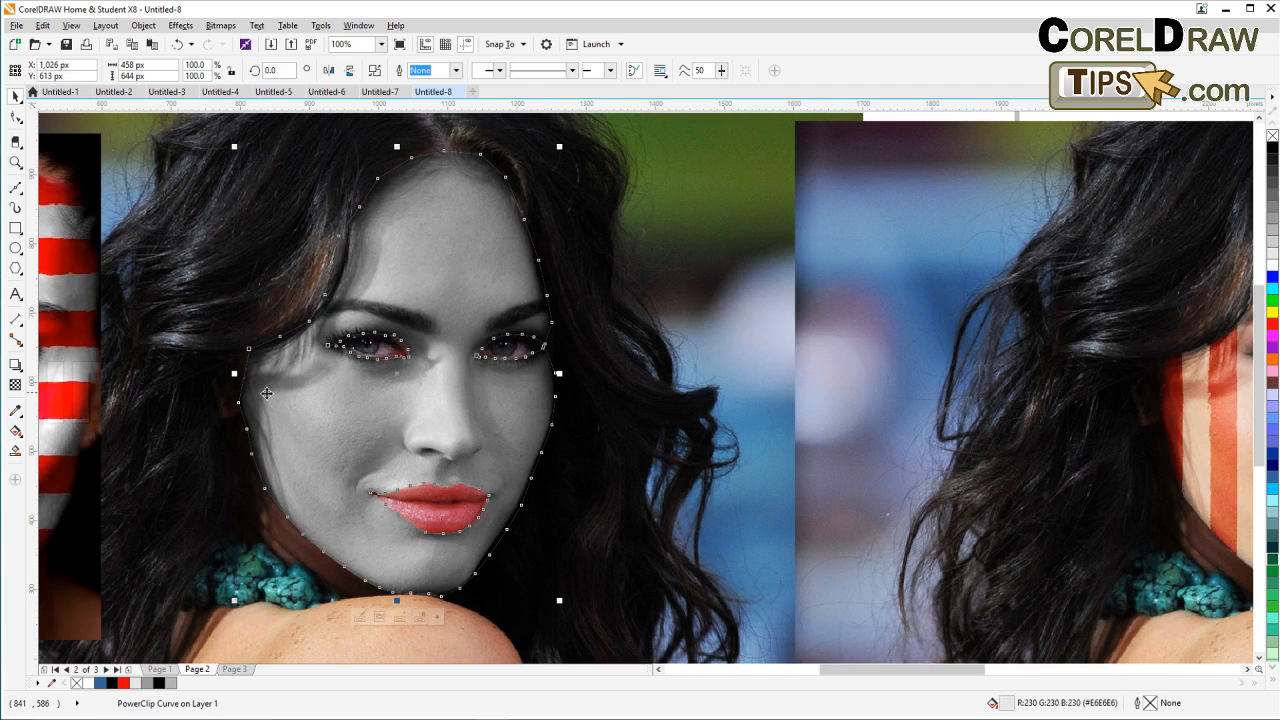
left_click(17, 146)
left_click(57, 192)
scroll(318, 320, "up", 1)
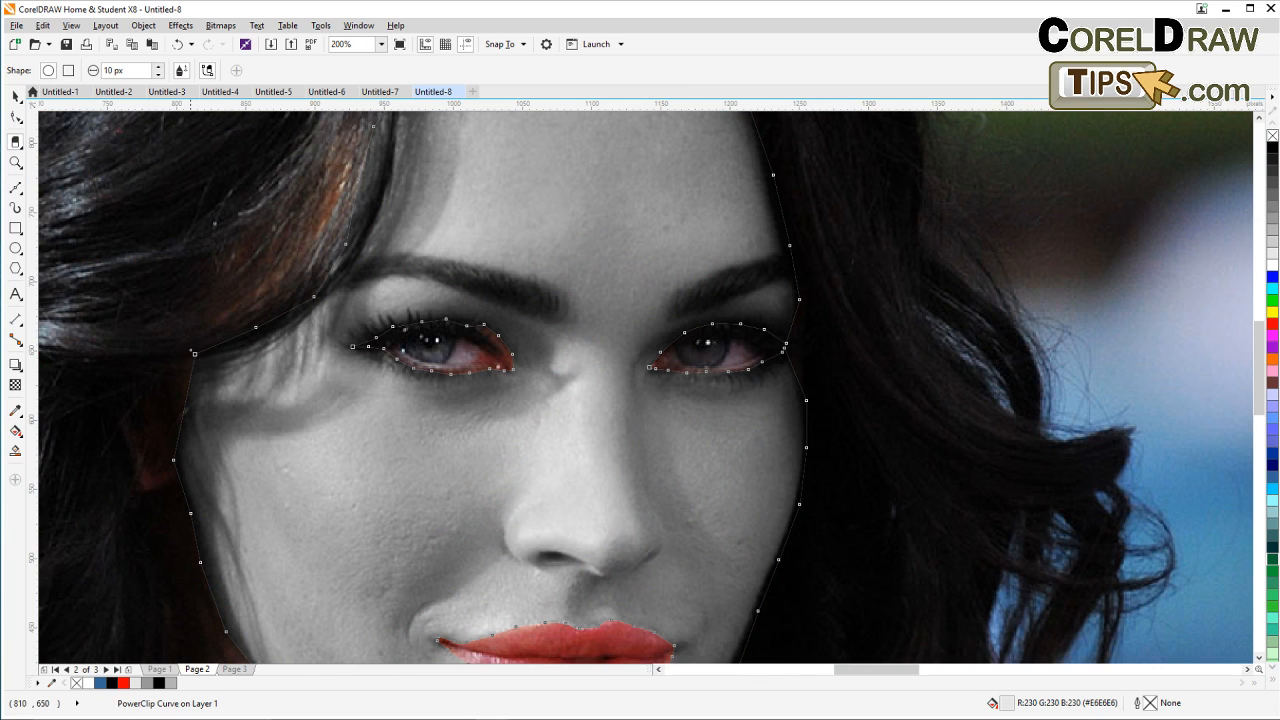
mouse_move(190, 347)
left_mouse_down()
mouse_move(304, 285)
mouse_move(268, 316)
left_mouse_up()
left_click_drag(212, 348, 288, 292)
scroll(209, 331, "up", 2)
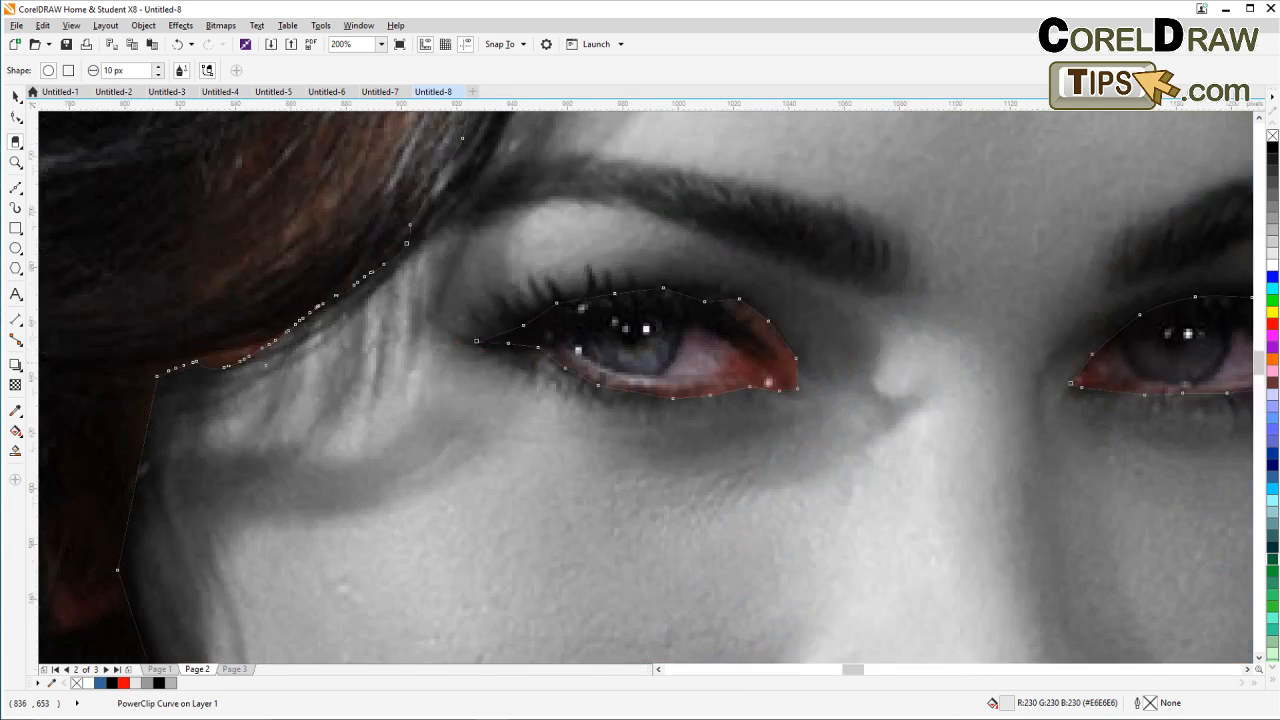
Step: Convert the grey face cutout to a Grayscale (8-bit) bitmap at 96 dpi with anti-aliasing and a transparent background
scroll(253, 351, "down", 2)
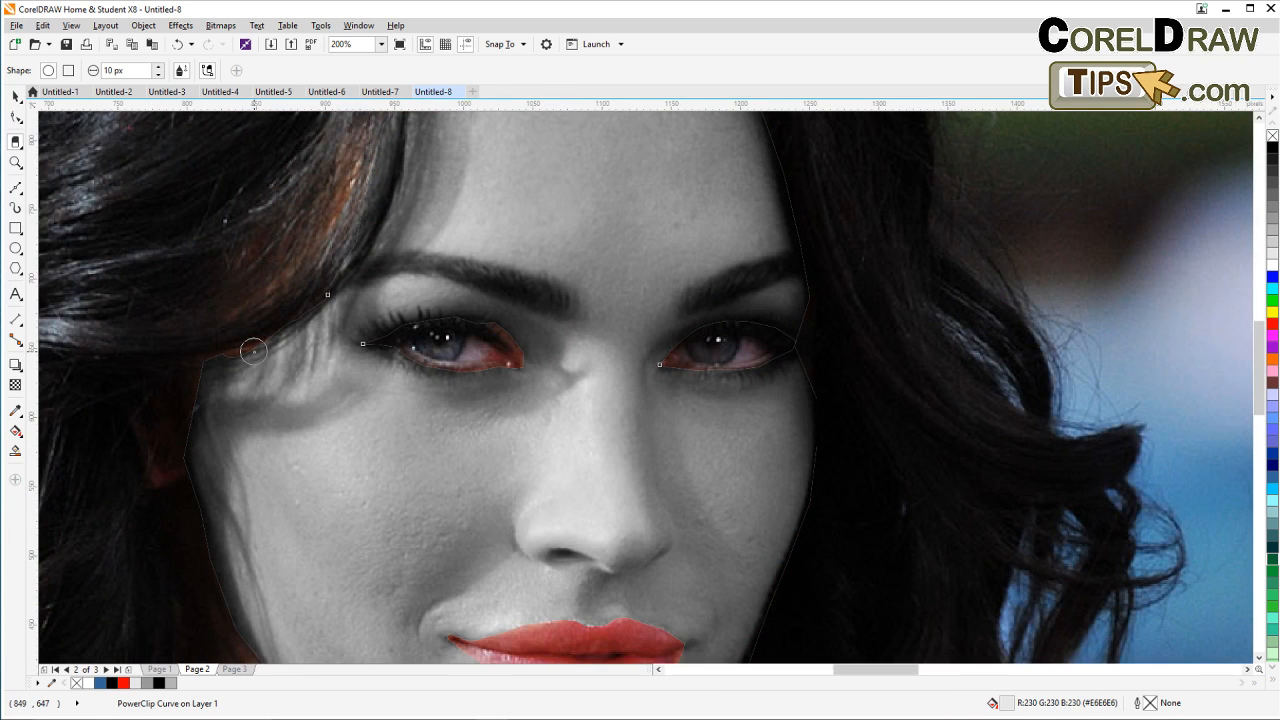
scroll(253, 351, "down", 1)
left_click(16, 95)
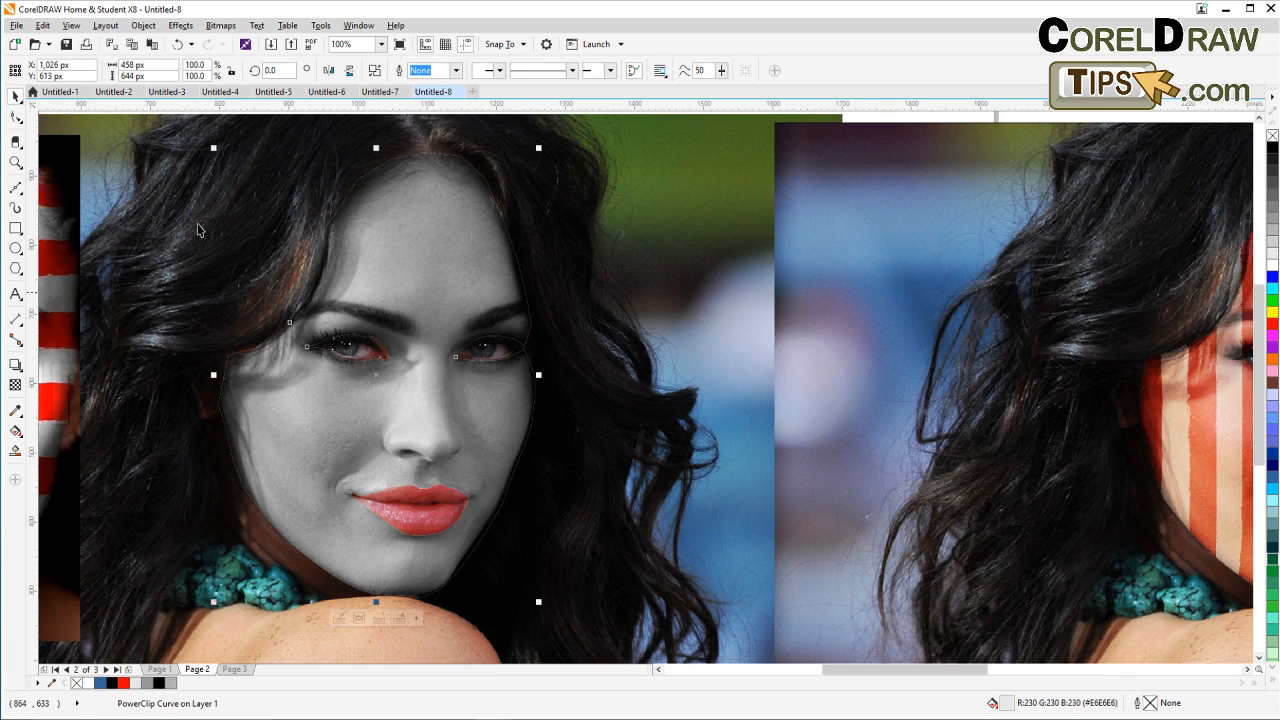
left_click(177, 44)
left_click(218, 26)
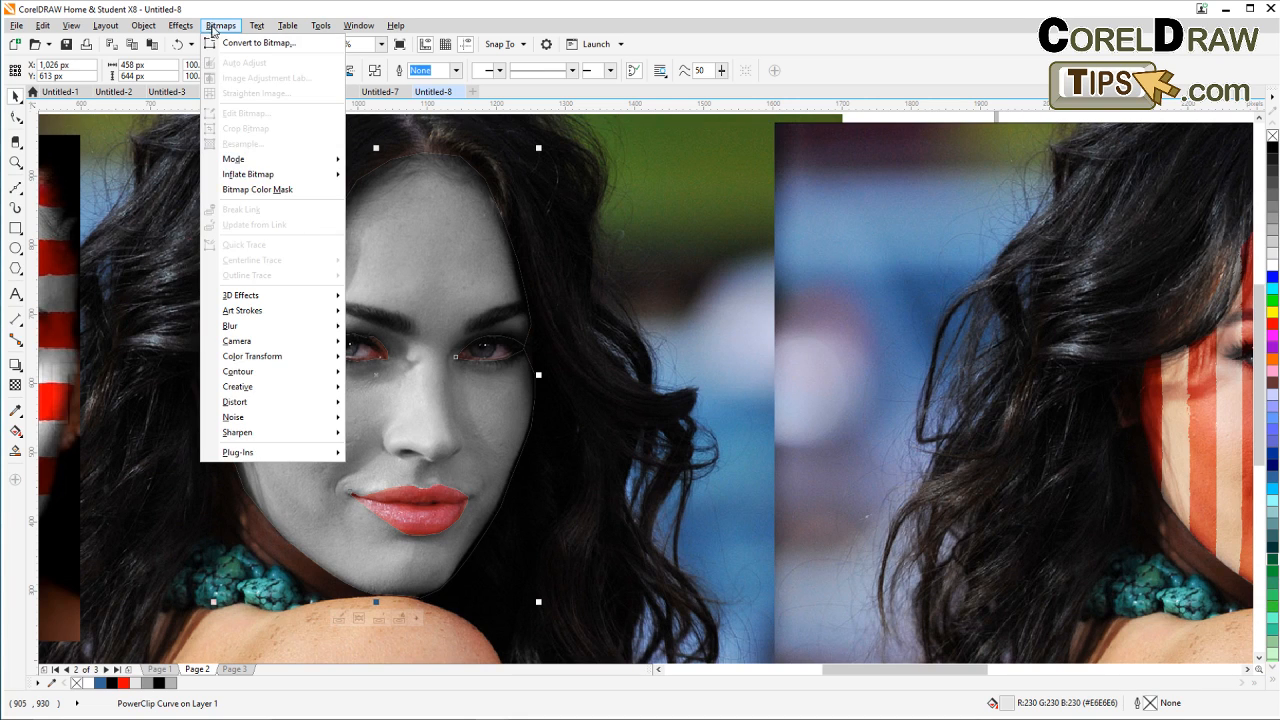
mouse_move(246, 330)
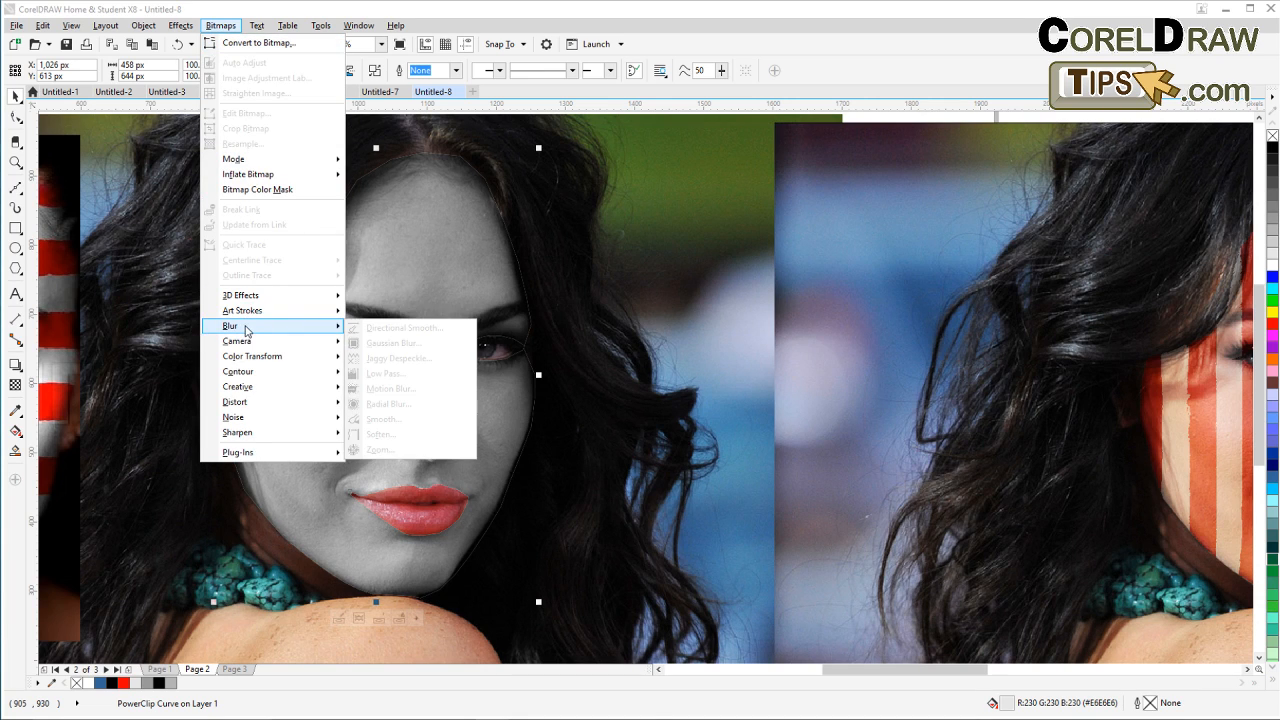
left_click(579, 249)
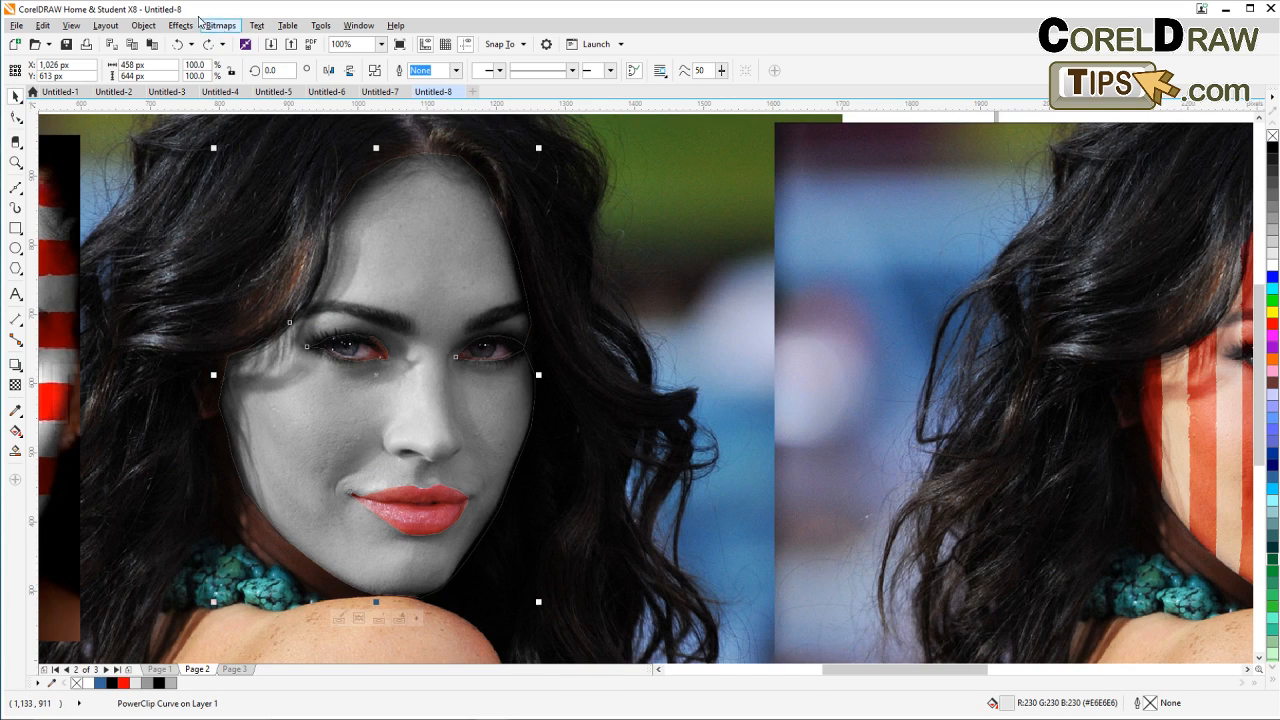
left_click(220, 26)
left_click(240, 43)
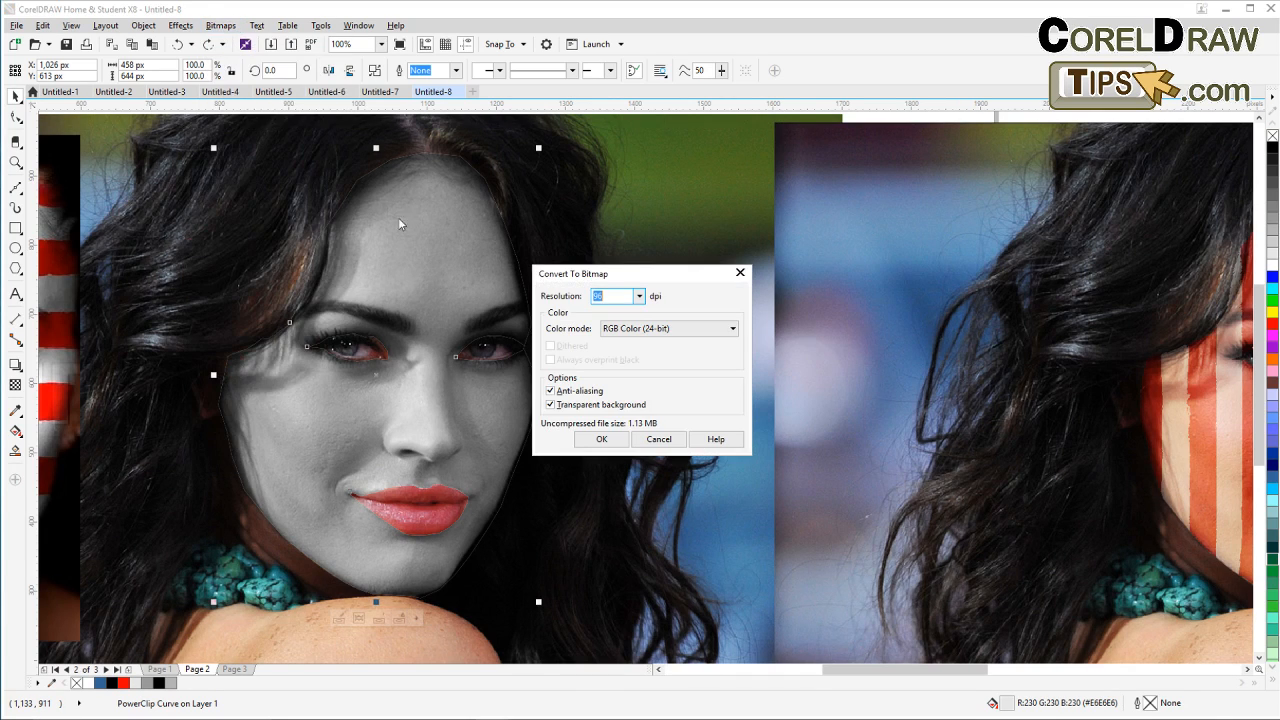
left_click(644, 327)
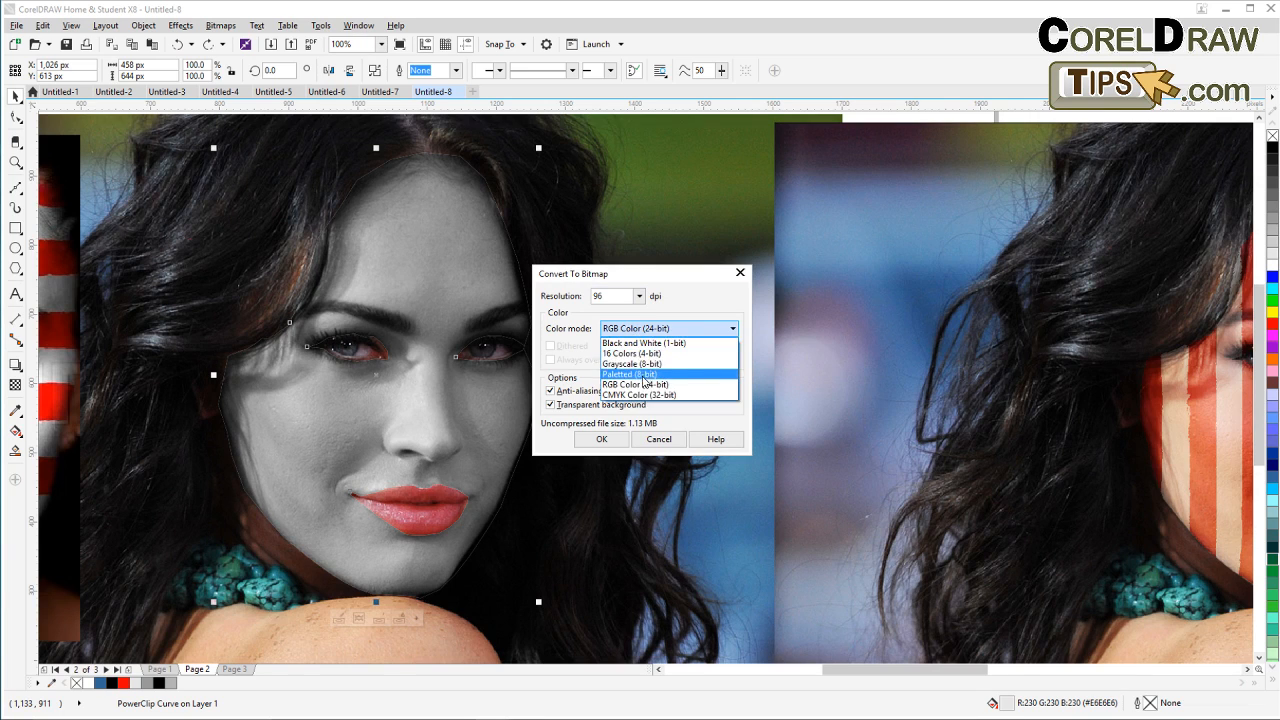
left_click(642, 365)
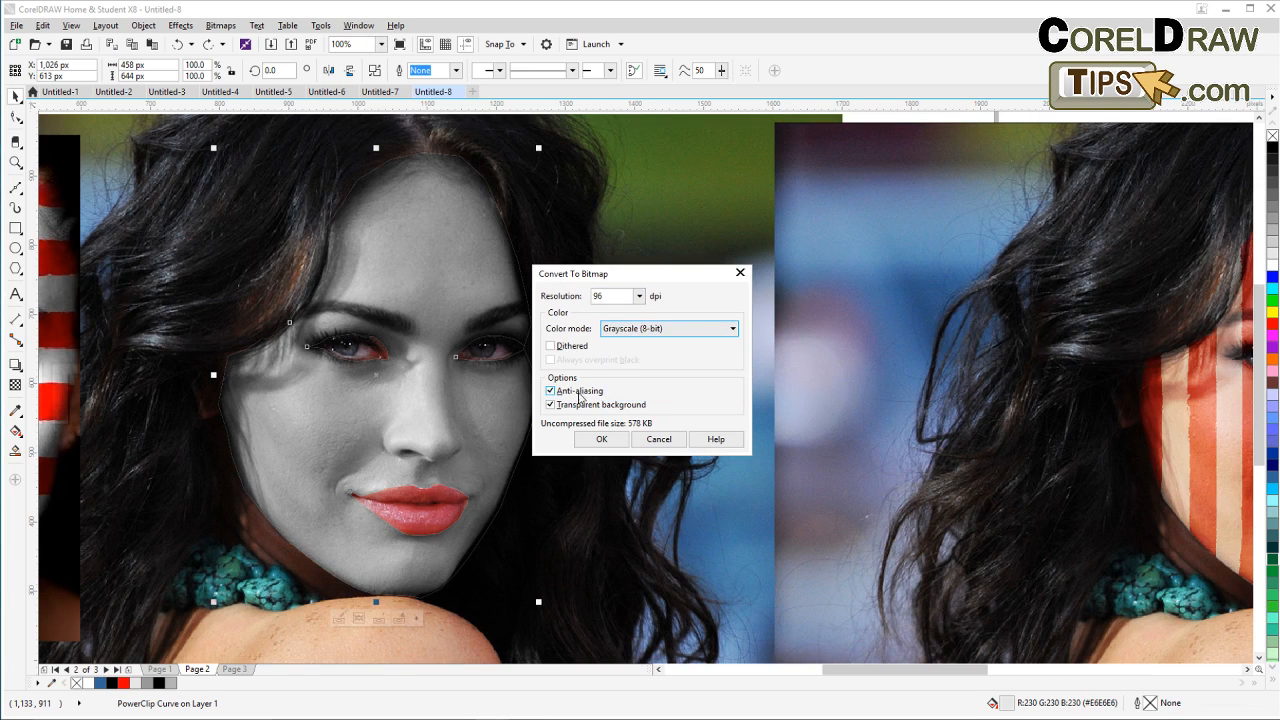
left_click(598, 442)
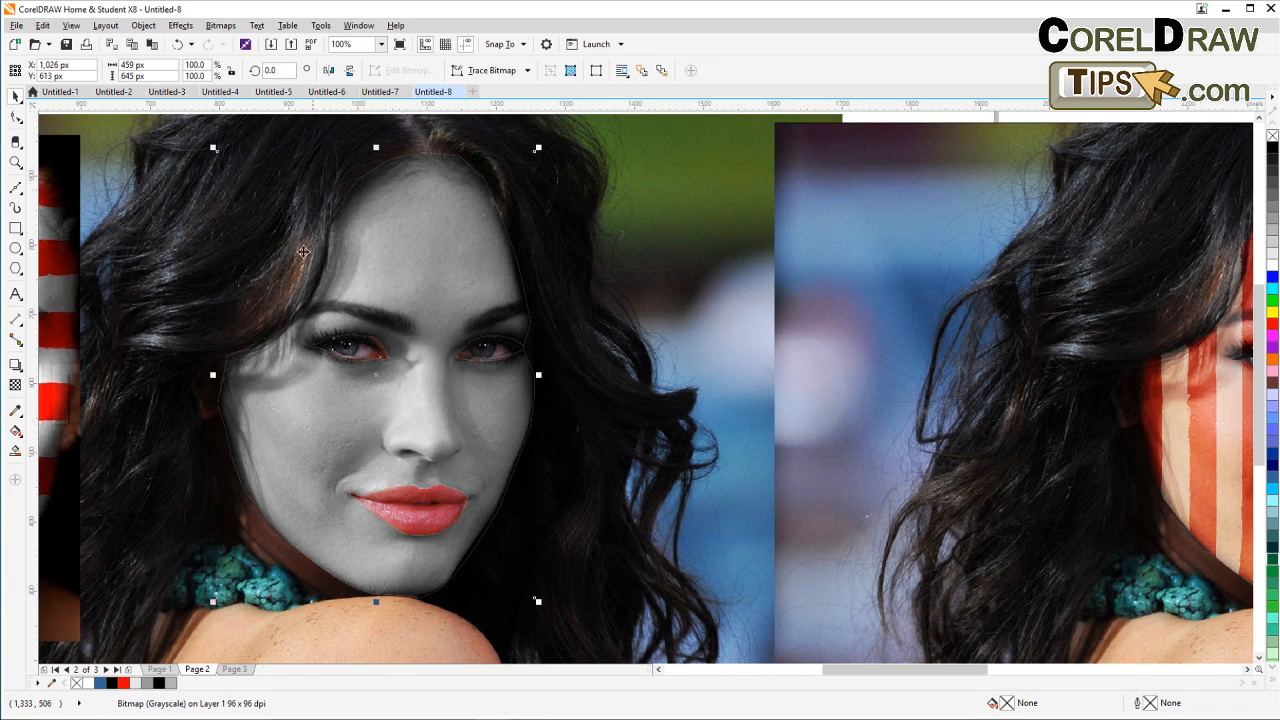
Step: Apply a slight Gaussian Blur to the grayscale face bitmap so the skin texture is smoothed
left_click(180, 25)
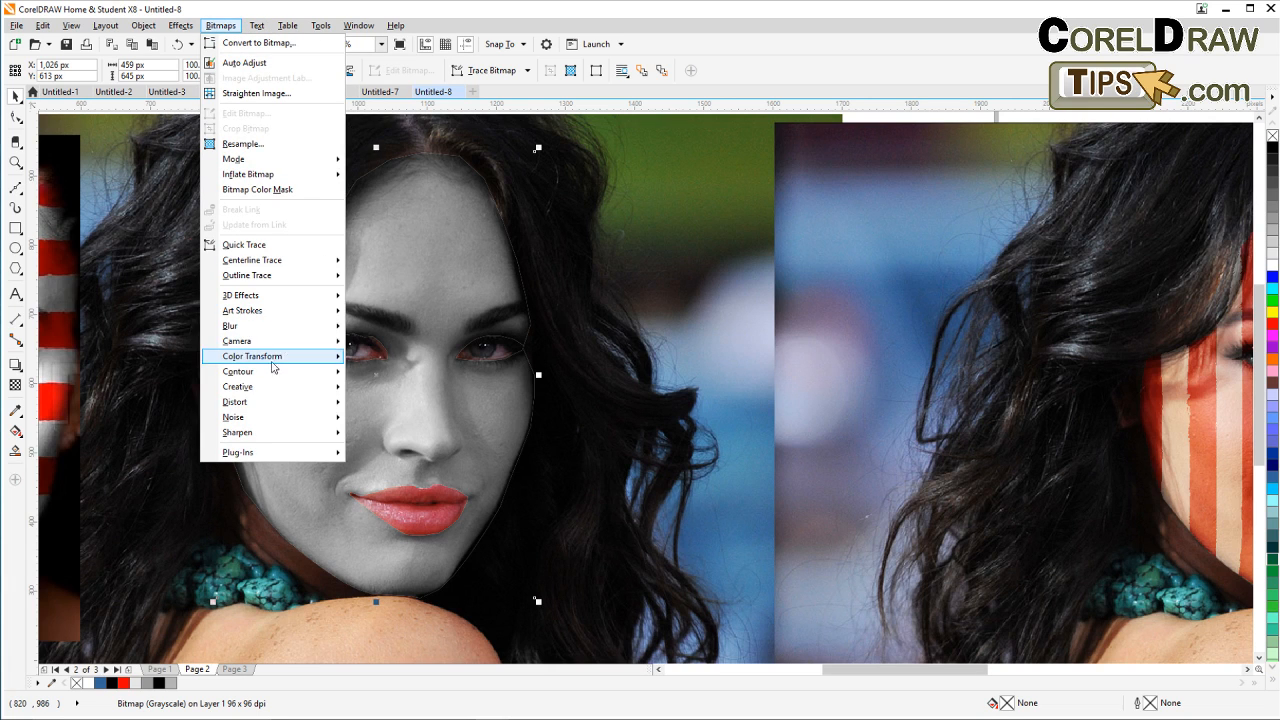
mouse_move(265, 326)
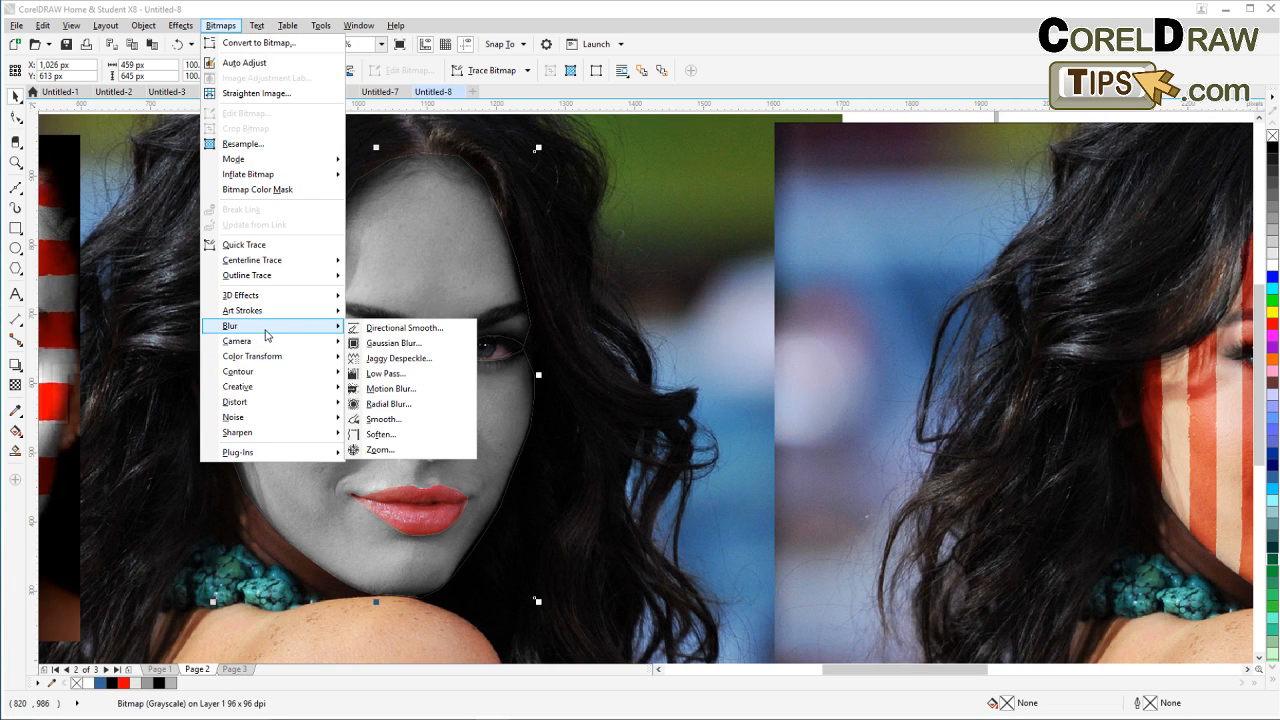
left_click(372, 345)
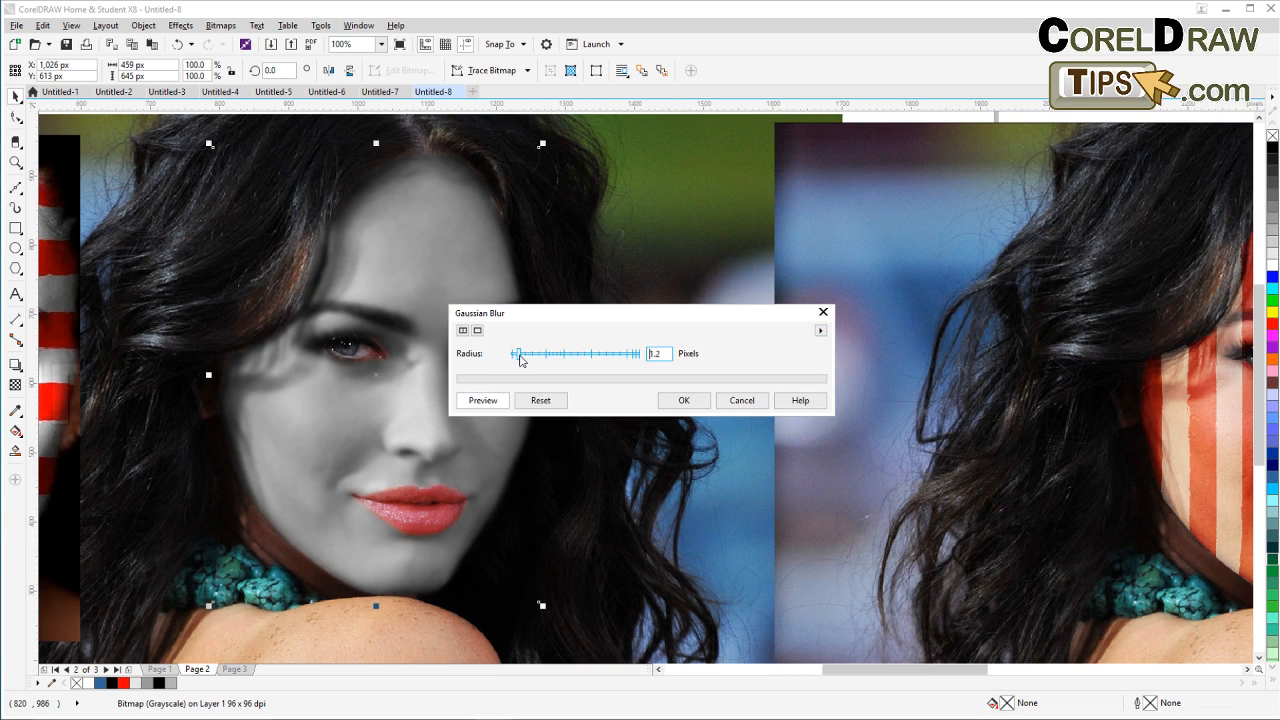
left_click_drag(523, 357, 526, 357)
left_click(683, 401)
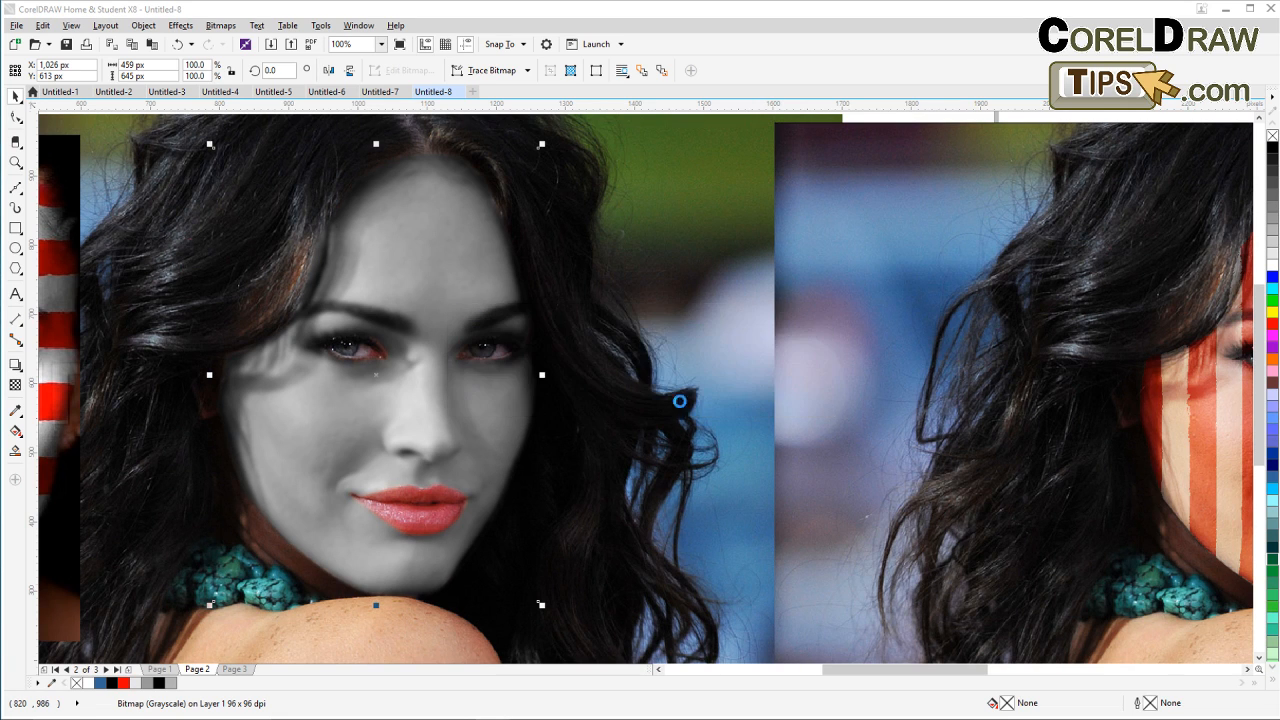
Step: Paste the copied flag overlay over the blurred grayscale face and deselect it
scroll(648, 371, "down", 1)
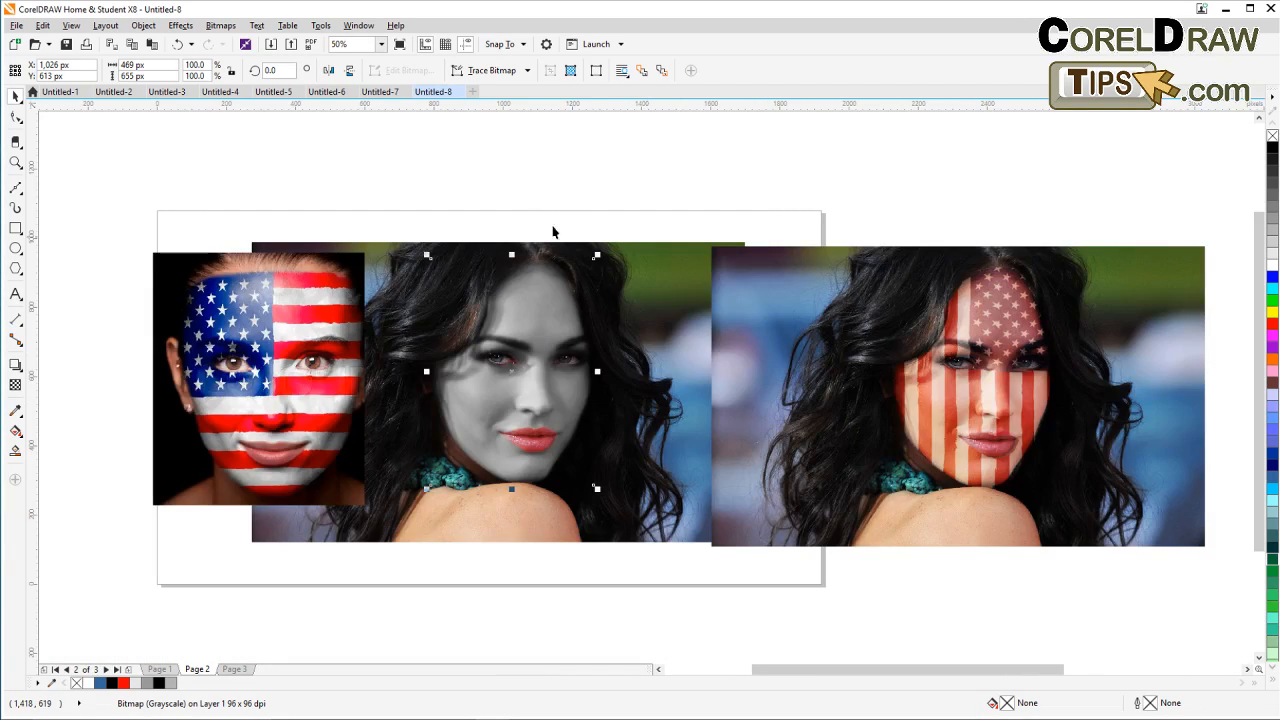
left_click(548, 167)
scroll(563, 304, "up", 1)
left_click_drag(563, 307, 508, 289)
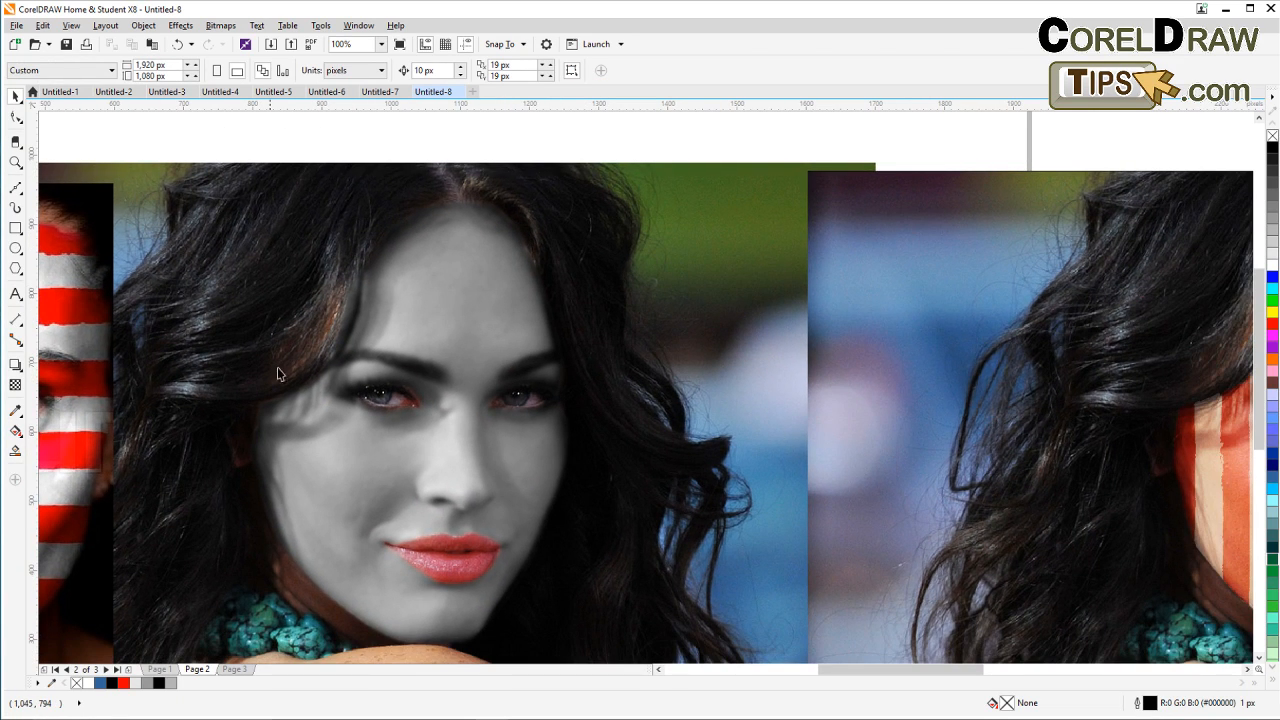
left_click(152, 44)
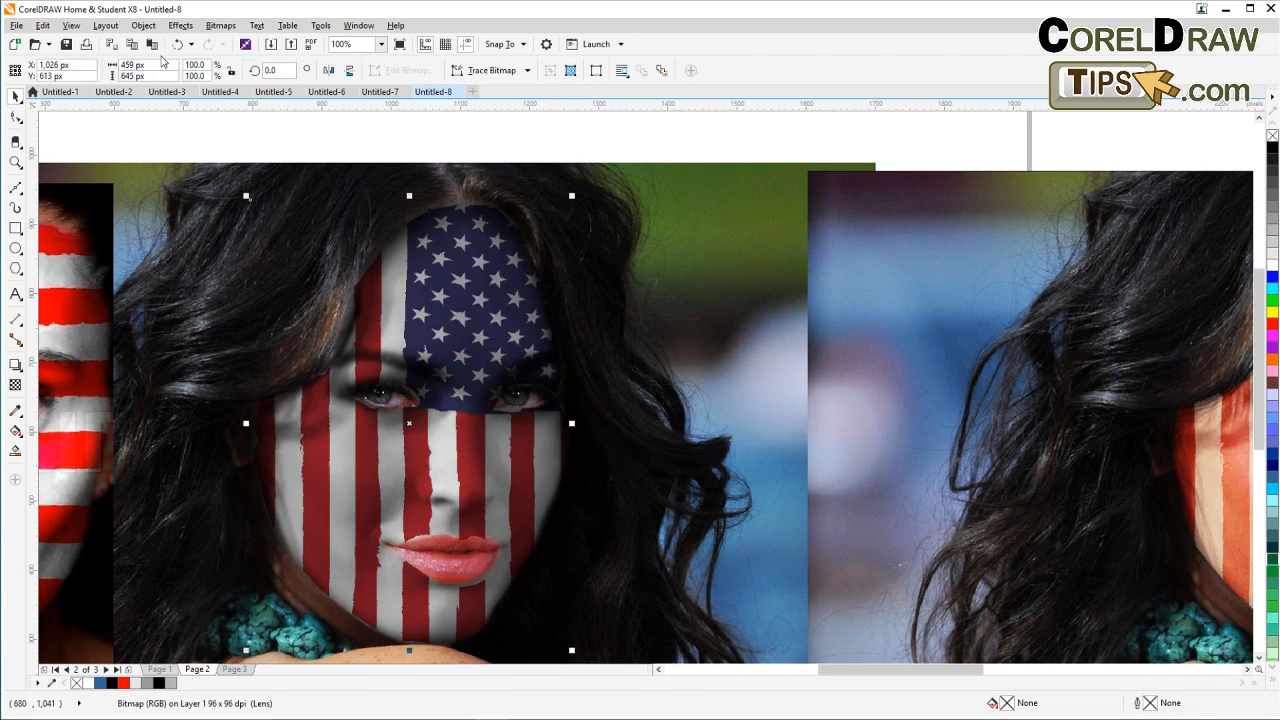
left_click(349, 157)
Step: Try the Divide merge mode on the face's flag overlay and set its transparency merge mode to Soft Light
scroll(422, 378, "down", 2)
scroll(386, 455, "up", 2)
scroll(389, 513, "up", 2)
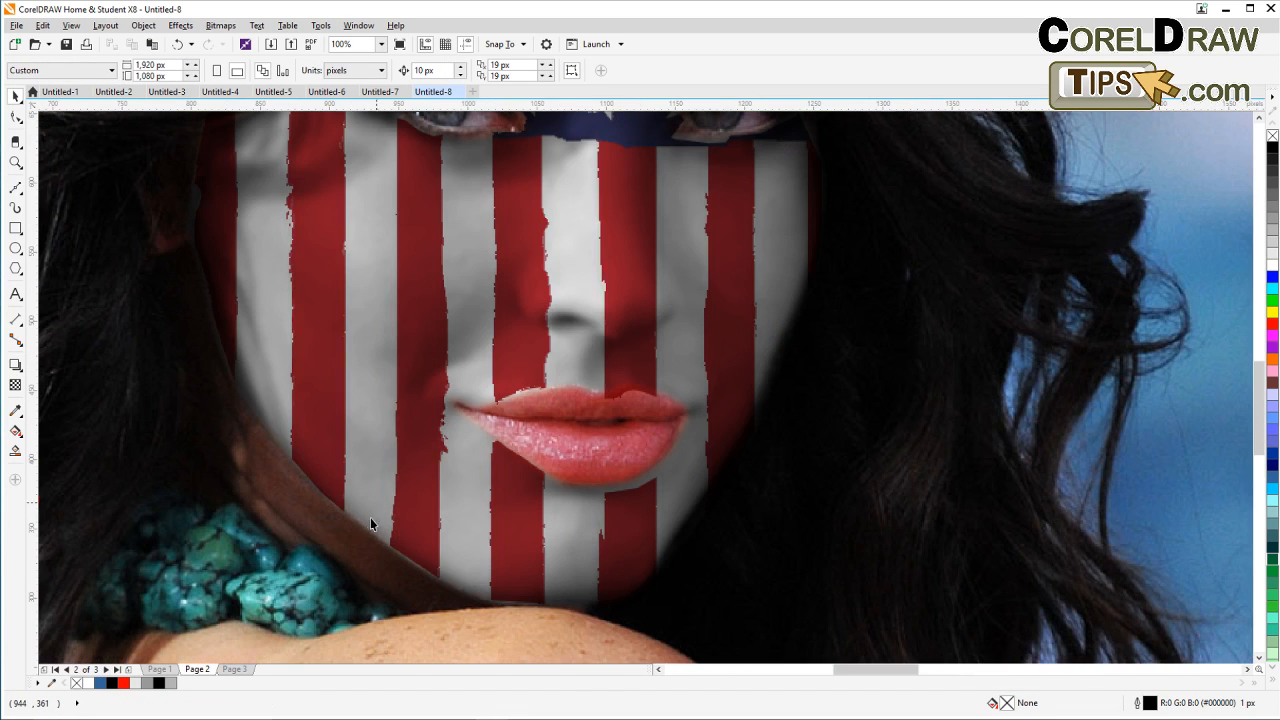
scroll(366, 534, "up", 2)
scroll(366, 534, "down", 4)
scroll(366, 534, "down", 2)
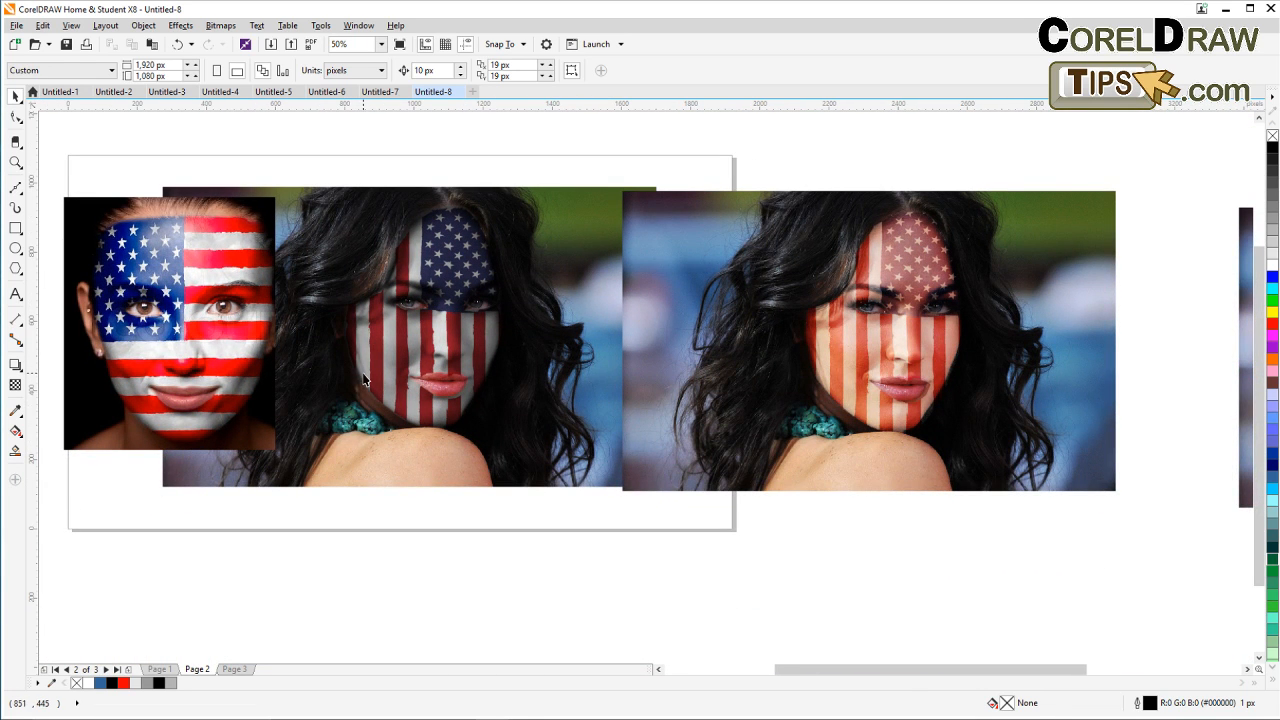
left_click(405, 392)
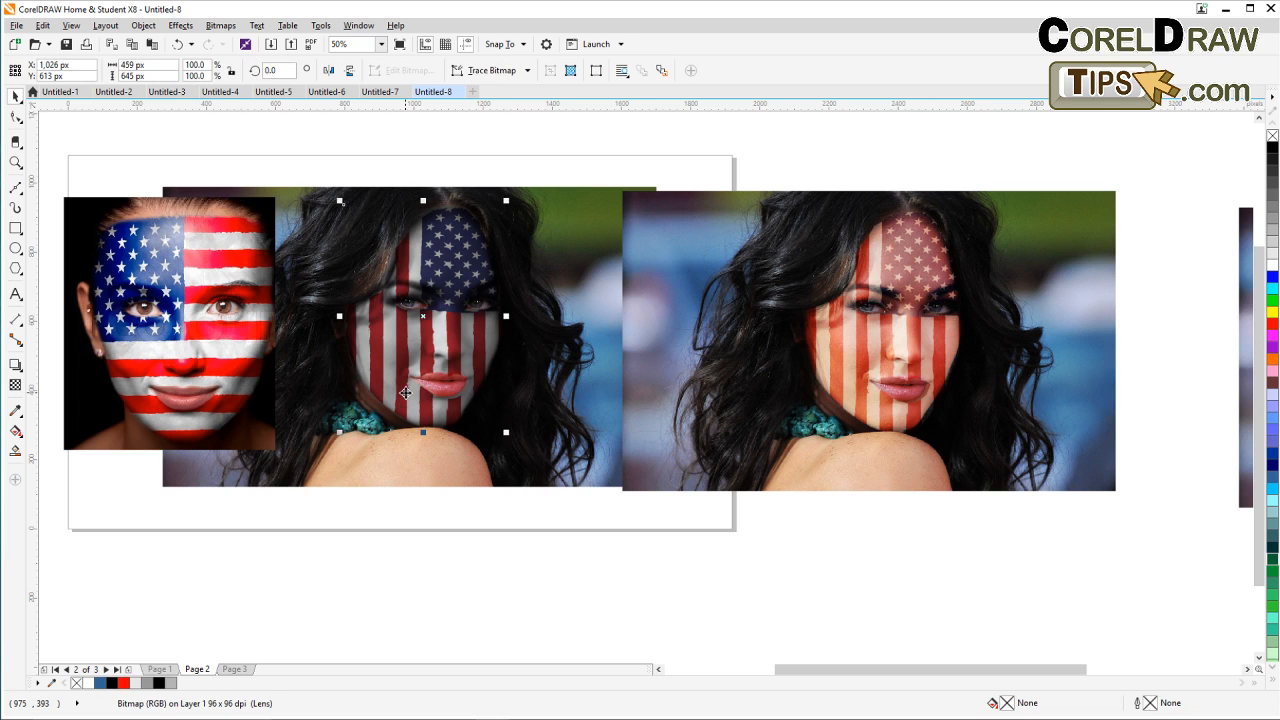
left_click(15, 385)
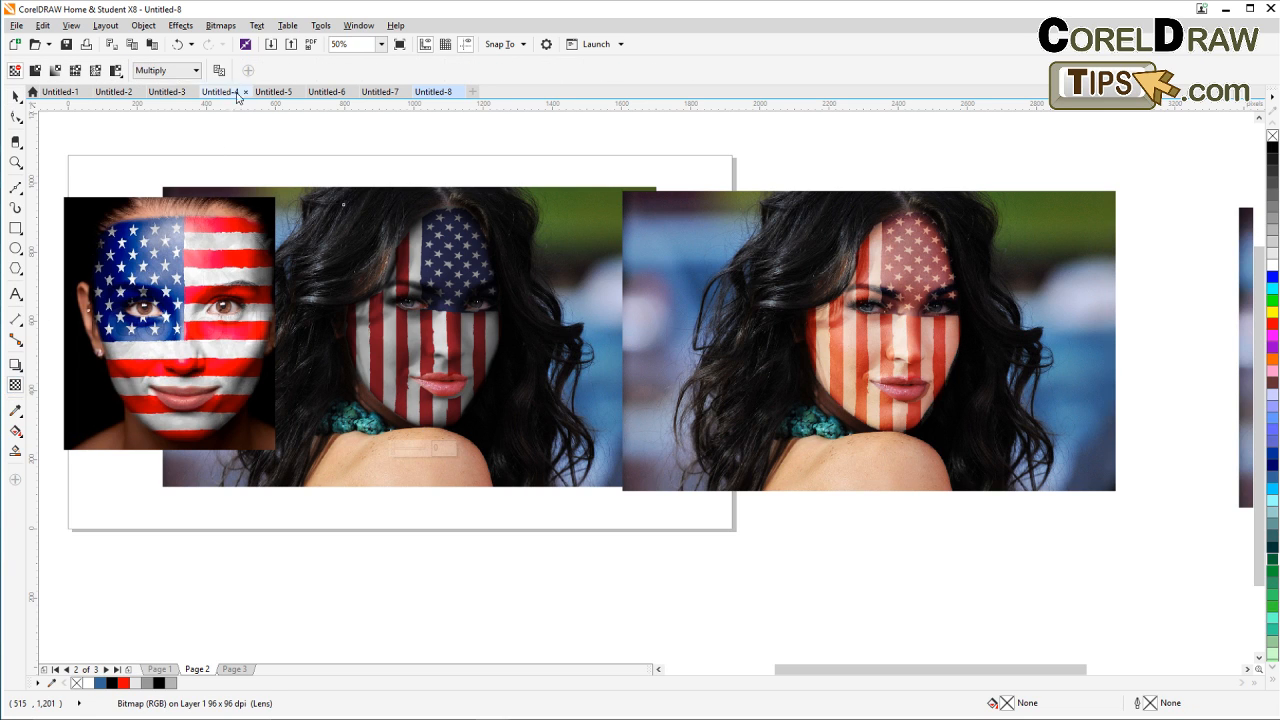
left_click(190, 71)
left_click(160, 157)
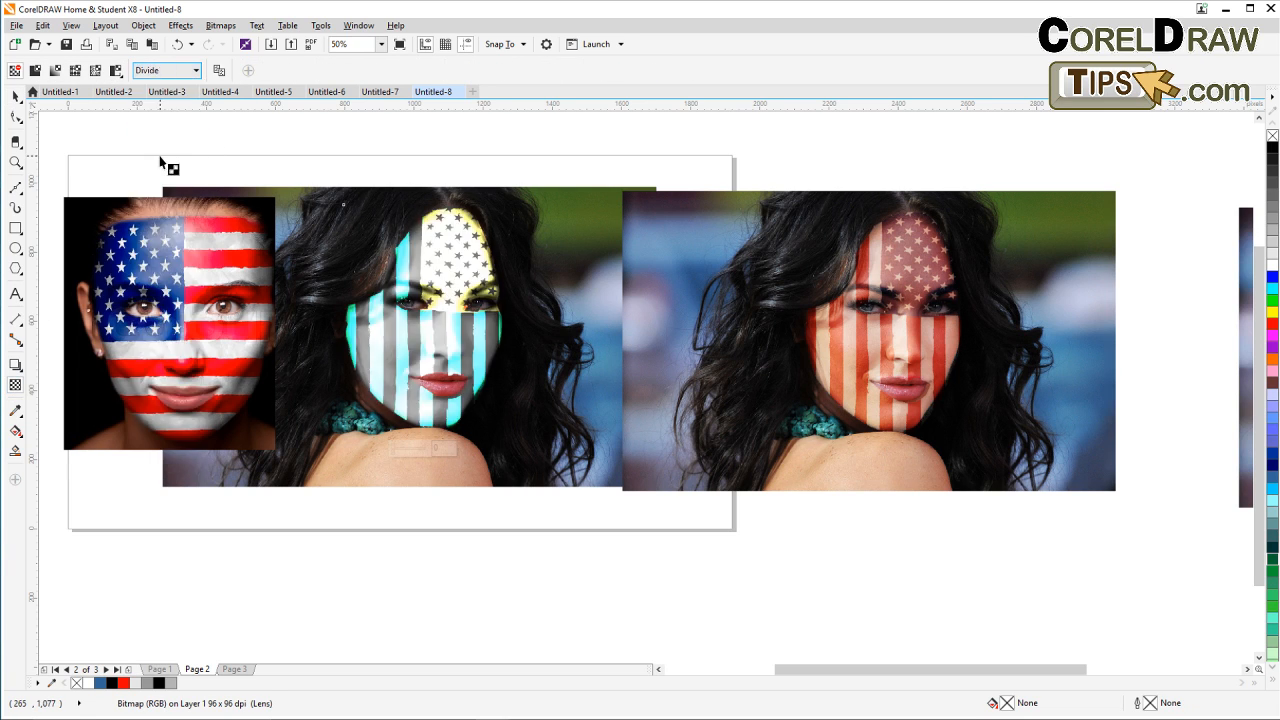
left_click(172, 75)
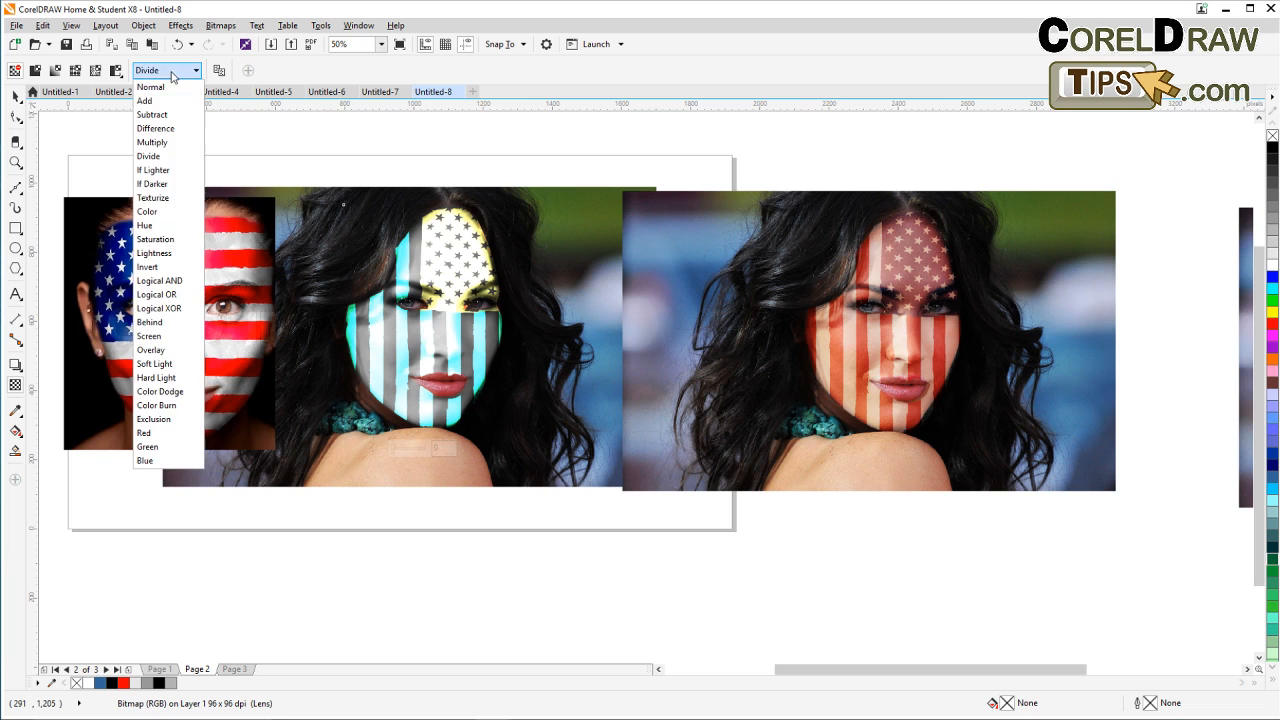
left_click(155, 365)
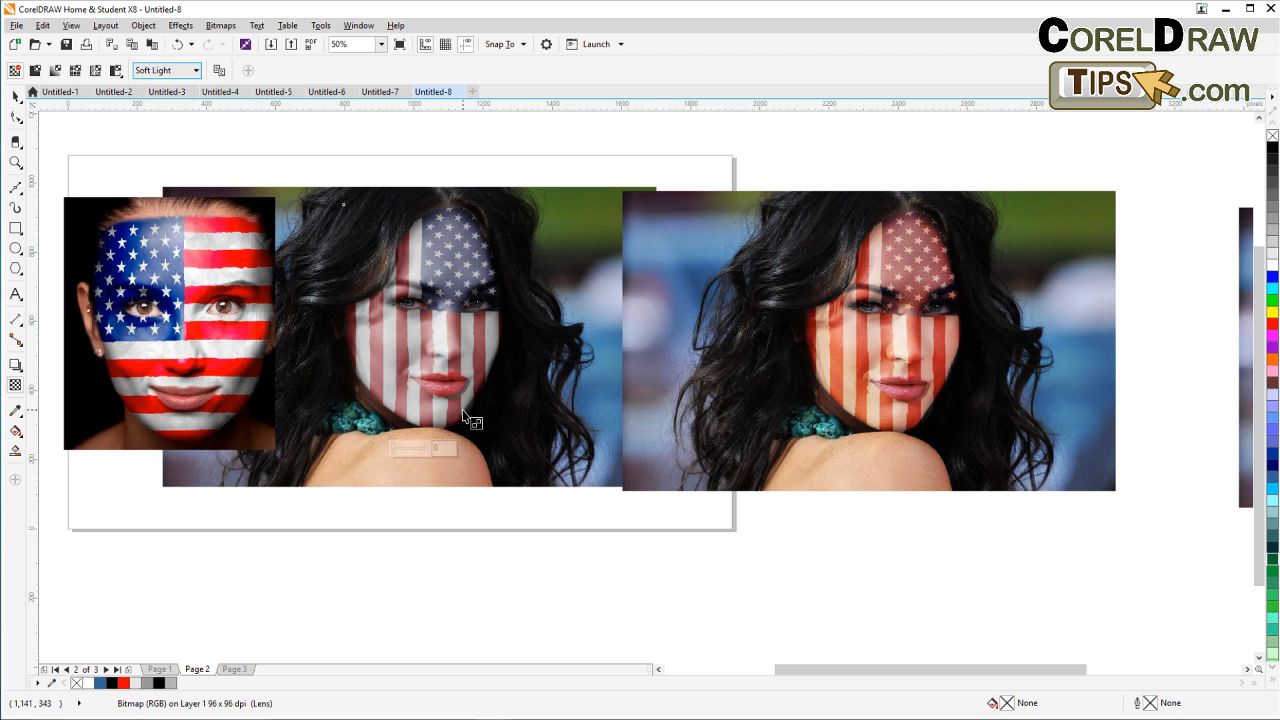
Step: Try duplicating the Soft Light flag overlay in place, undo the duplicate and clear the selection
scroll(413, 395, "up", 1)
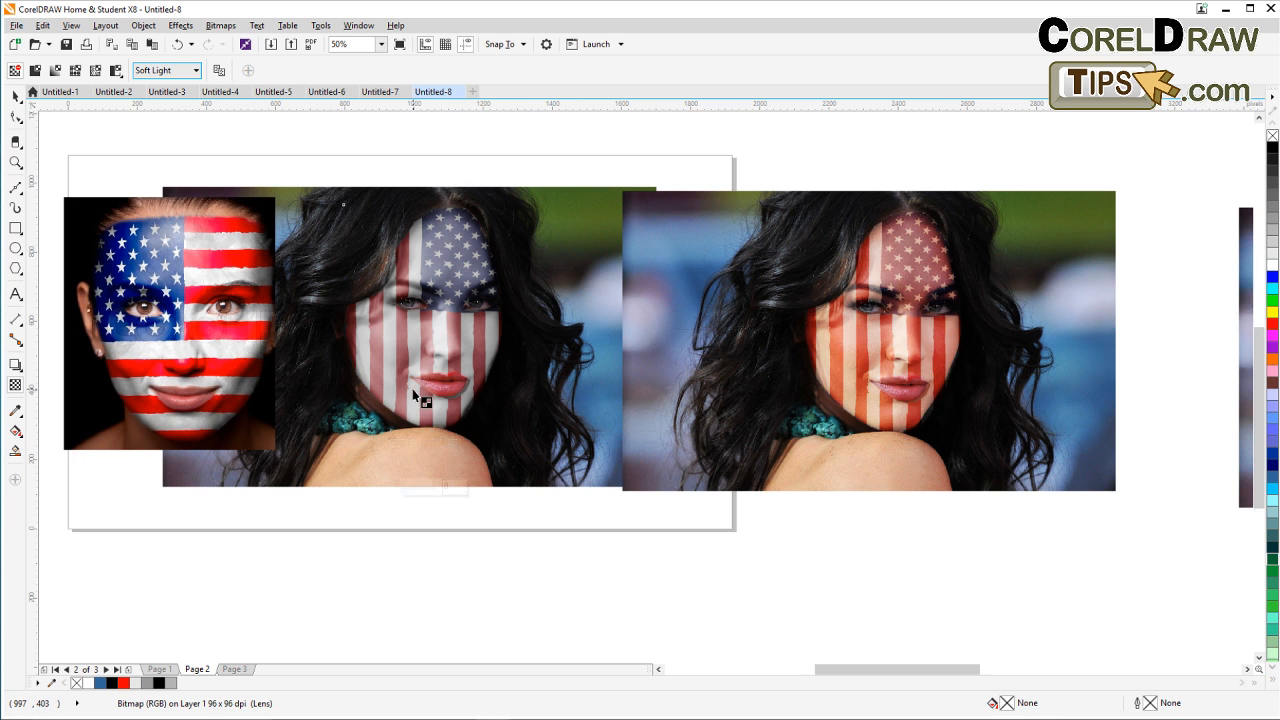
scroll(413, 395, "up", 1)
scroll(410, 393, "down", 2)
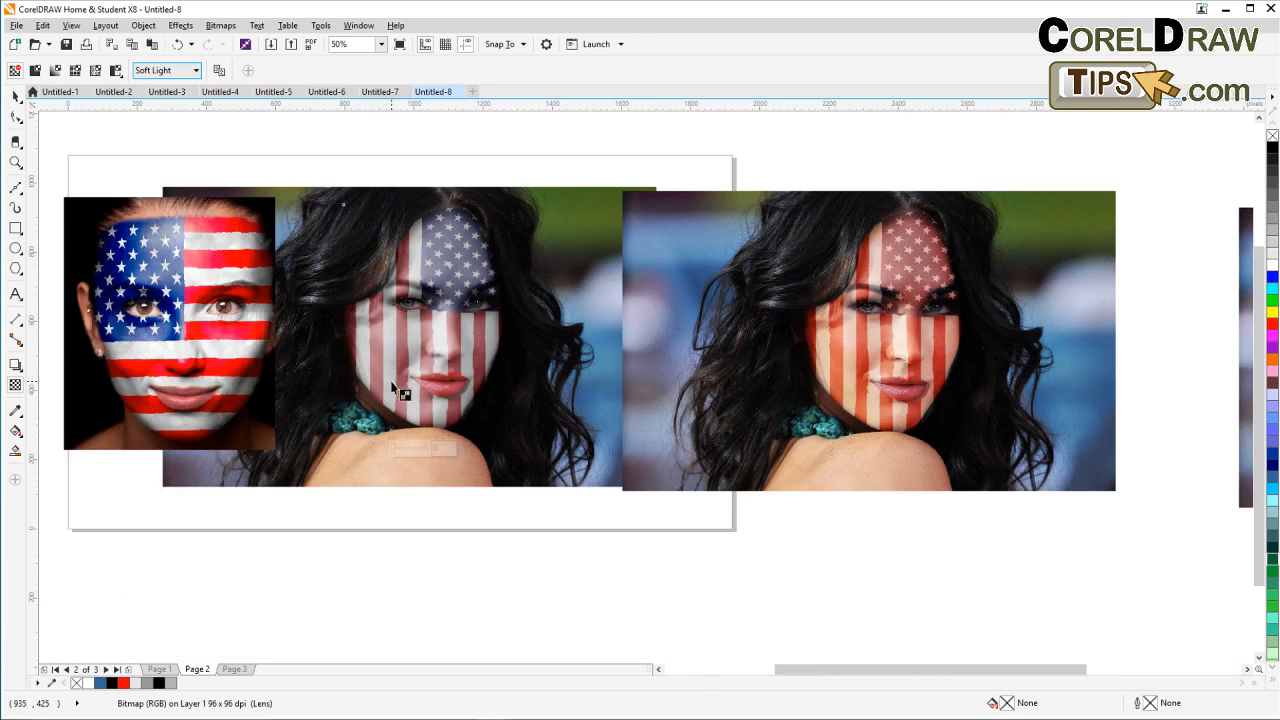
left_click(15, 95)
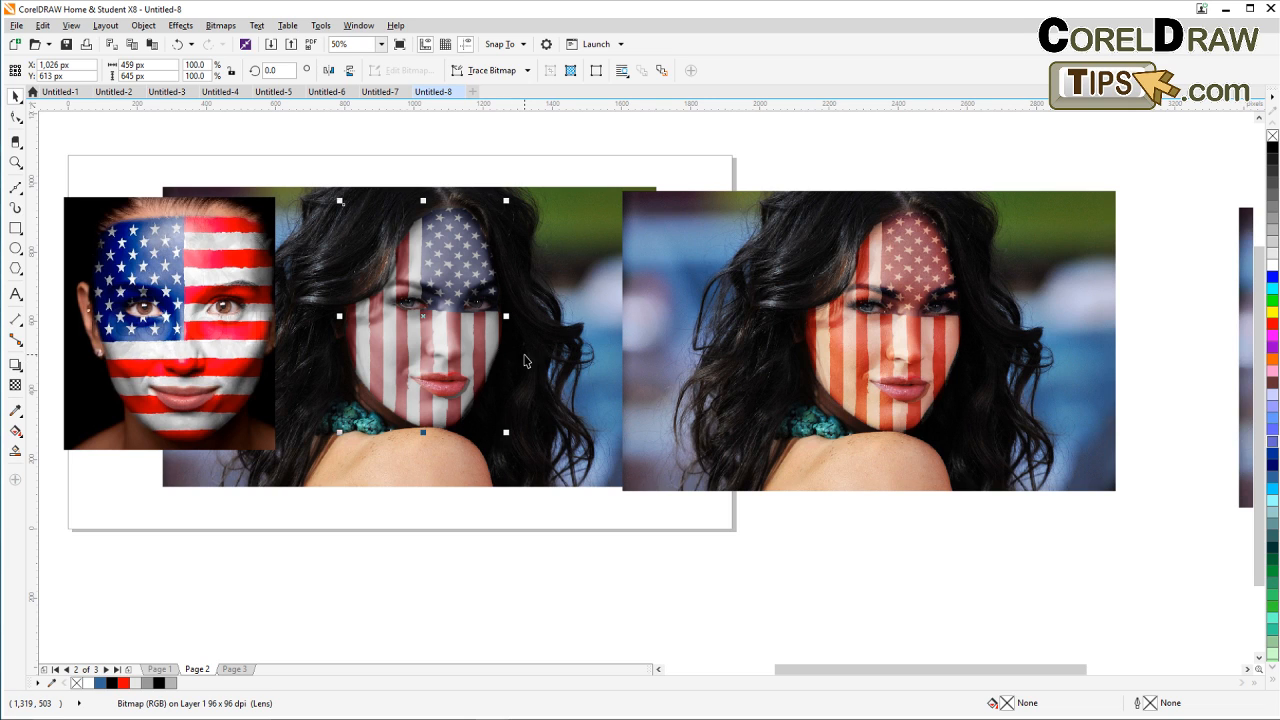
key("plus")
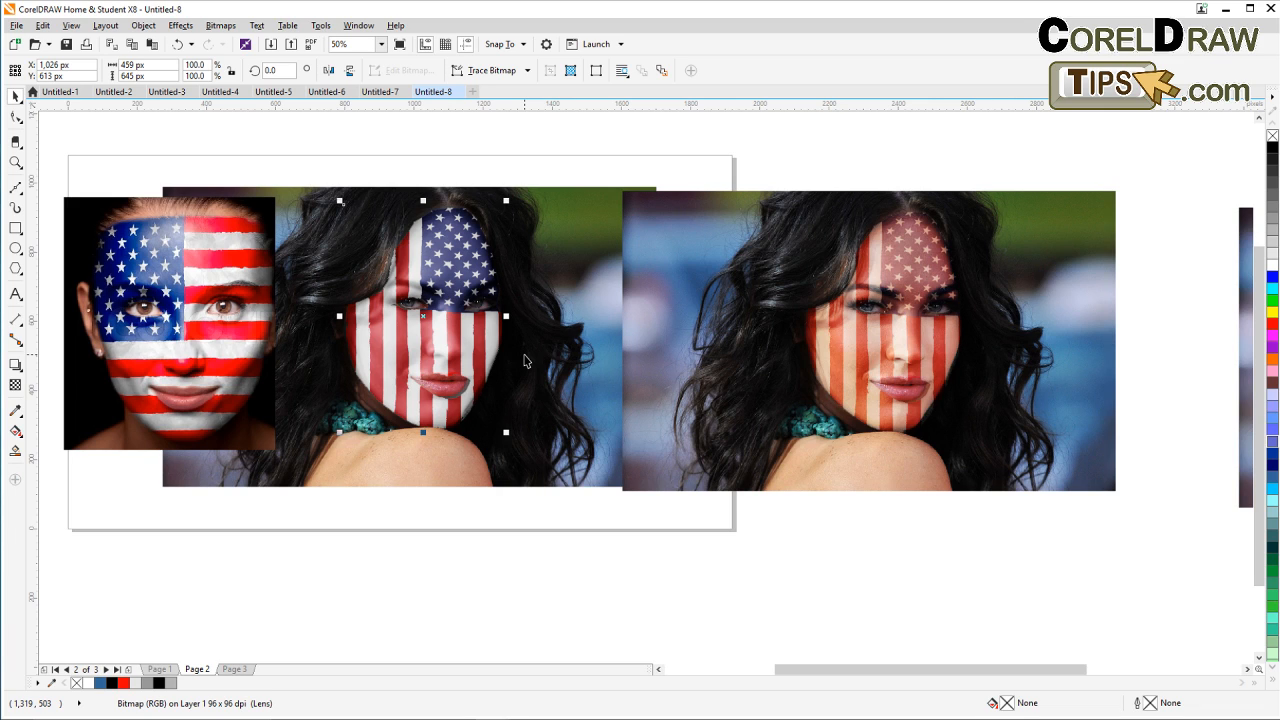
key("ctrl+z")
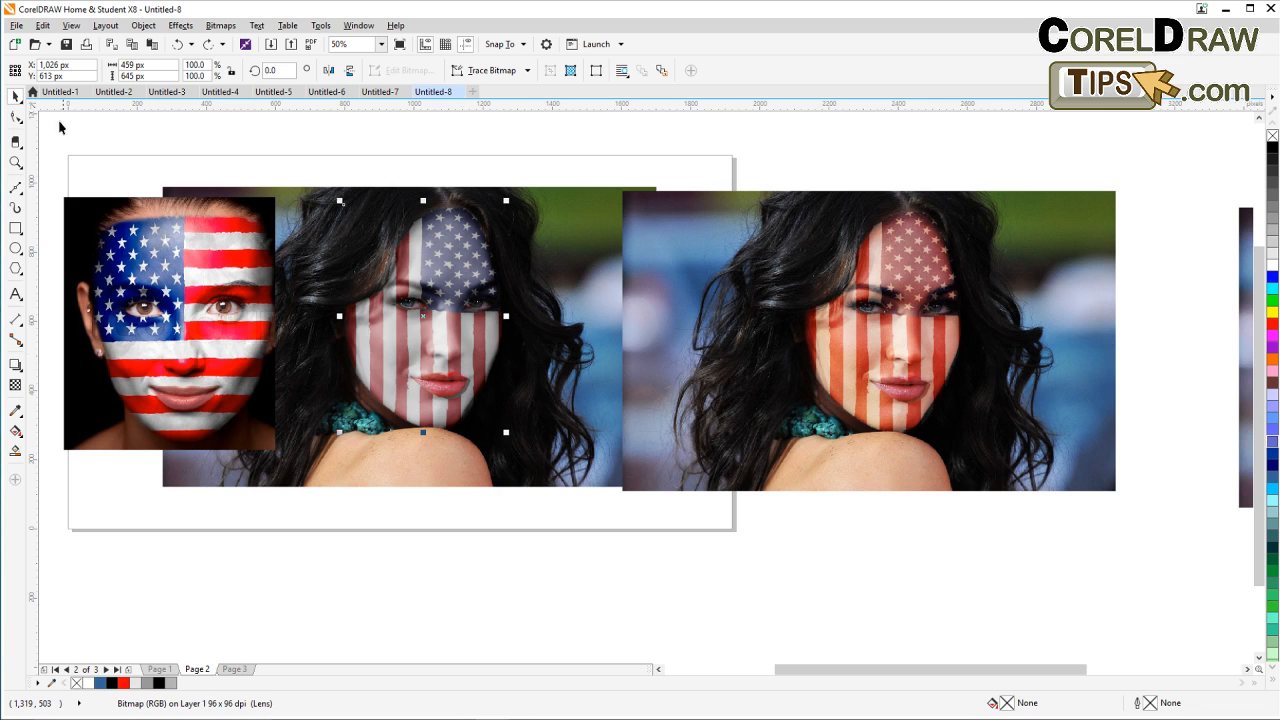
key("Escape")
Step: Import the flag image at its original size and move it over the middle portrait
left_click(270, 44)
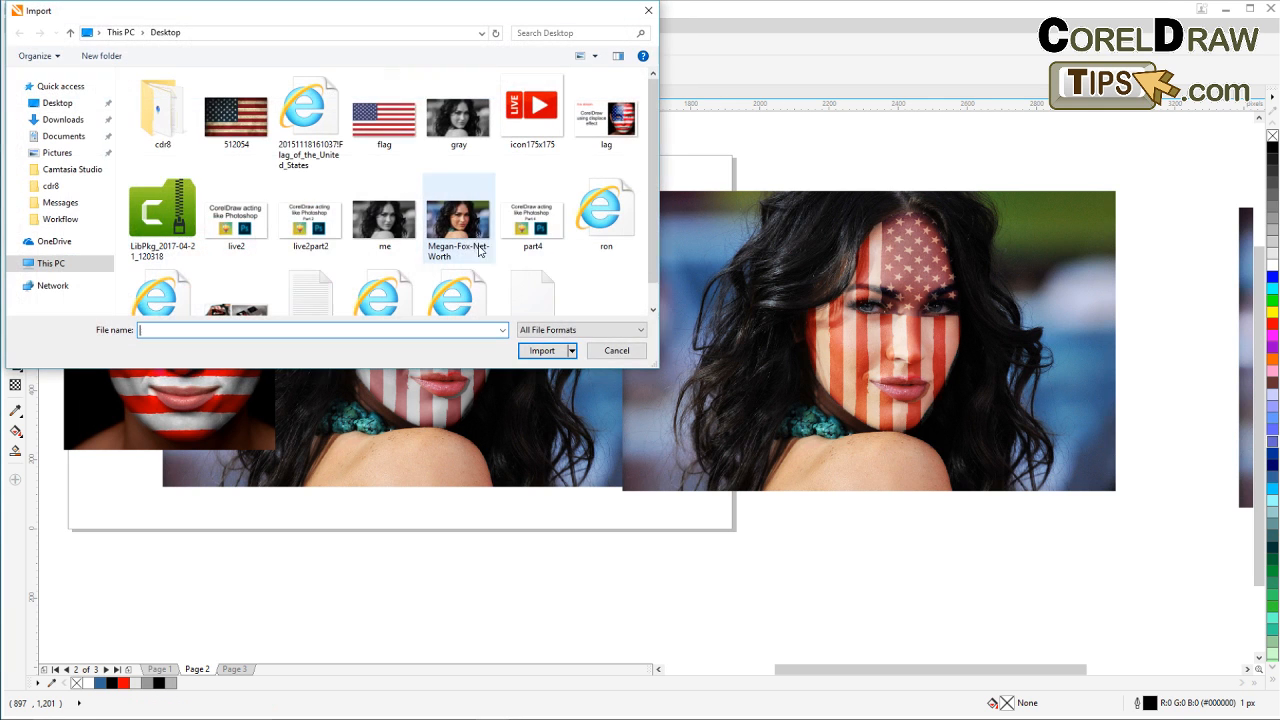
double_click(384, 120)
left_click(497, 130)
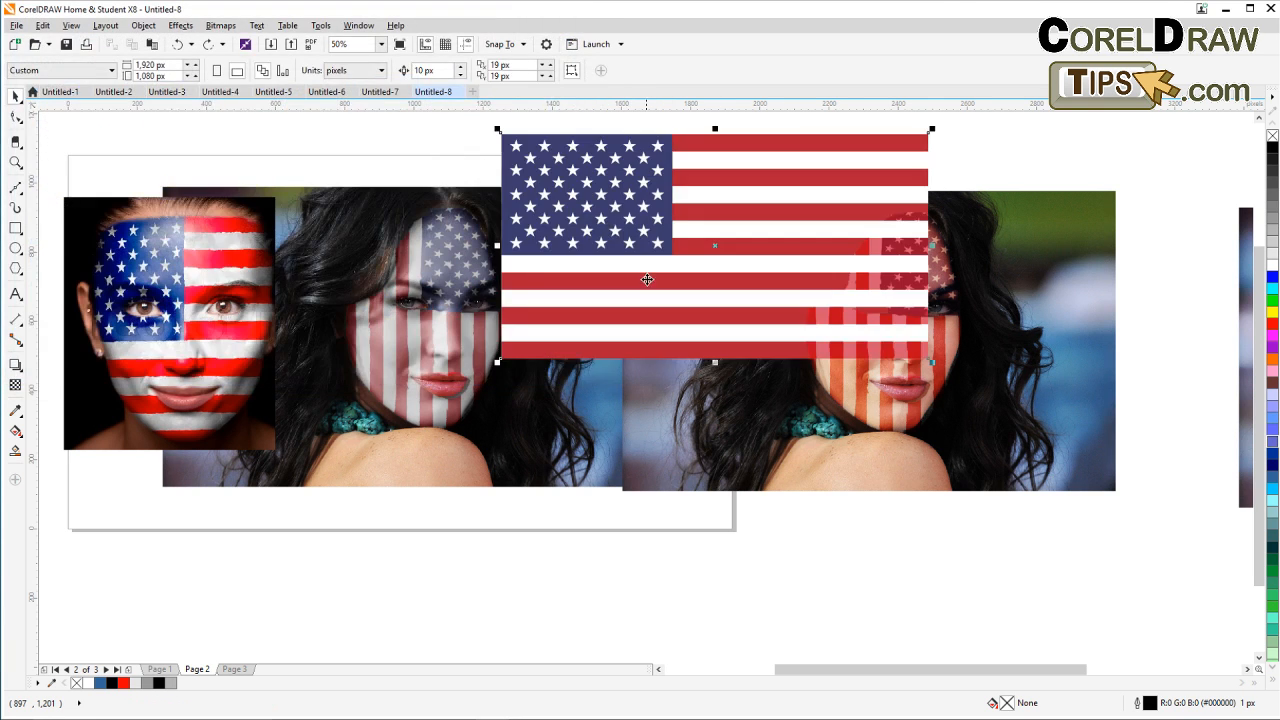
left_click_drag(585, 262, 333, 238)
Step: Move the imported flag image beside the middle portrait's face and delete it
scroll(195, 335, "up", 2)
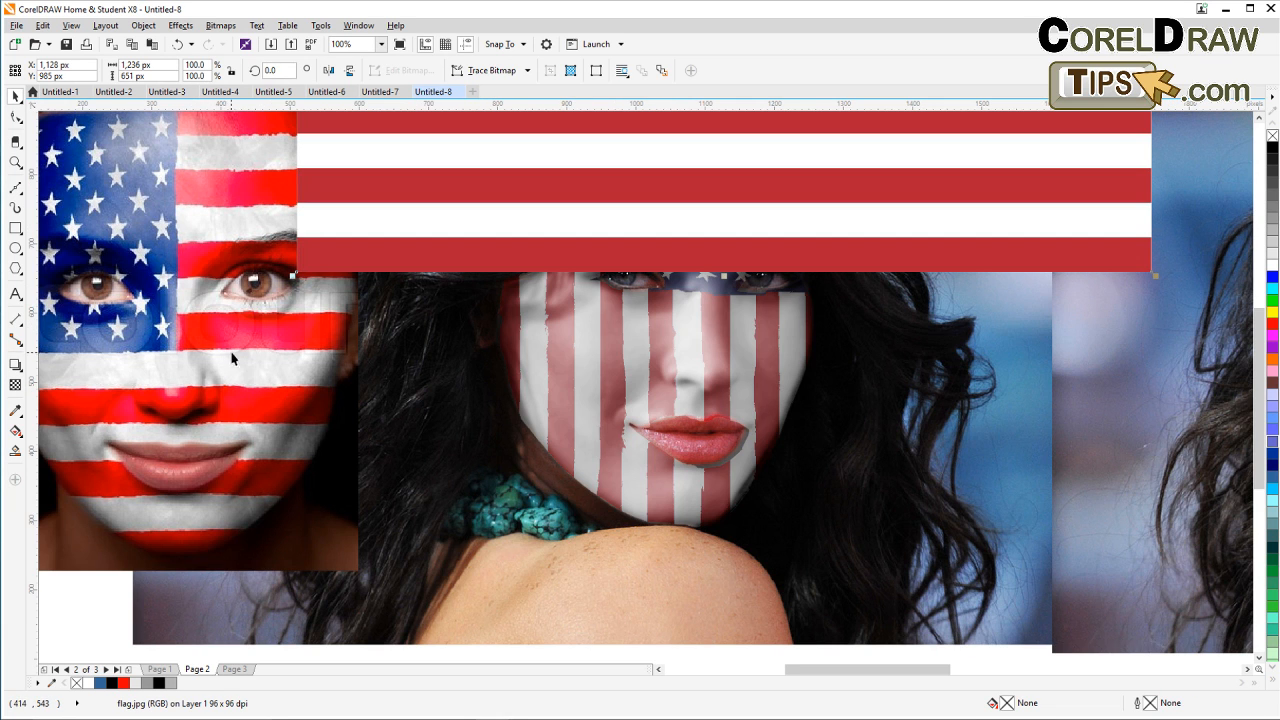
scroll(390, 284, "down", 1)
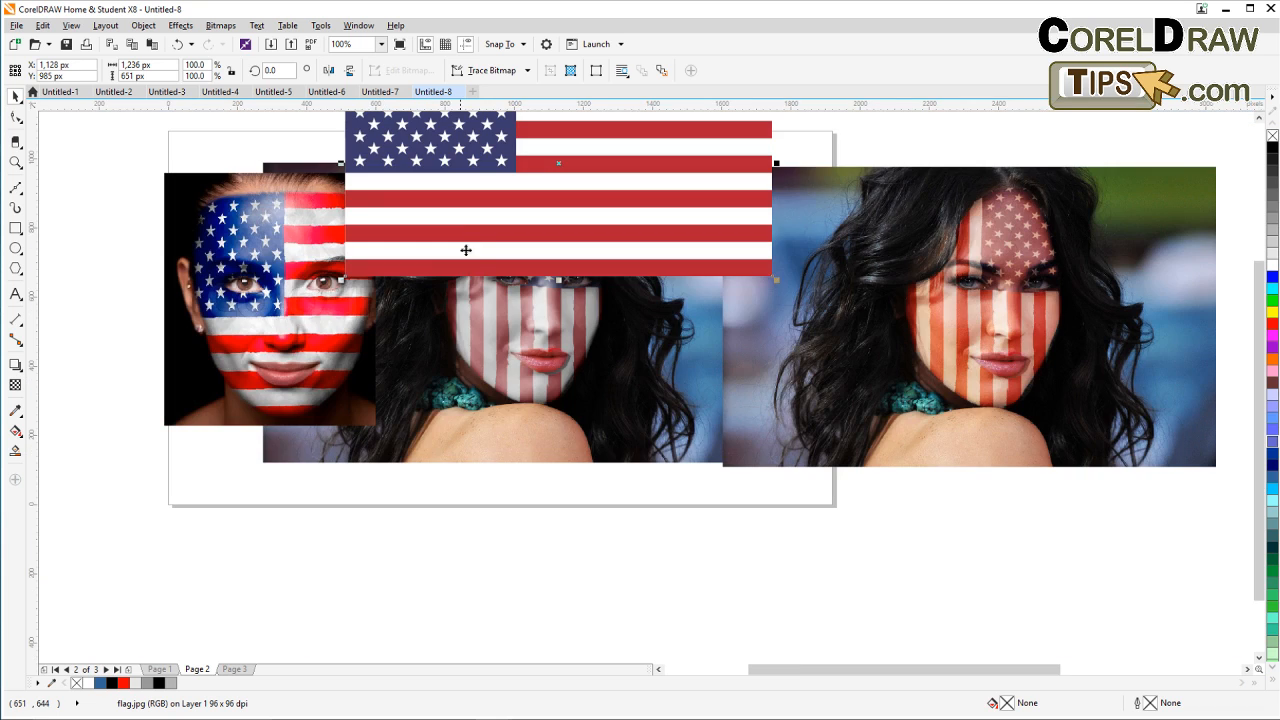
left_click_drag(469, 246, 720, 398)
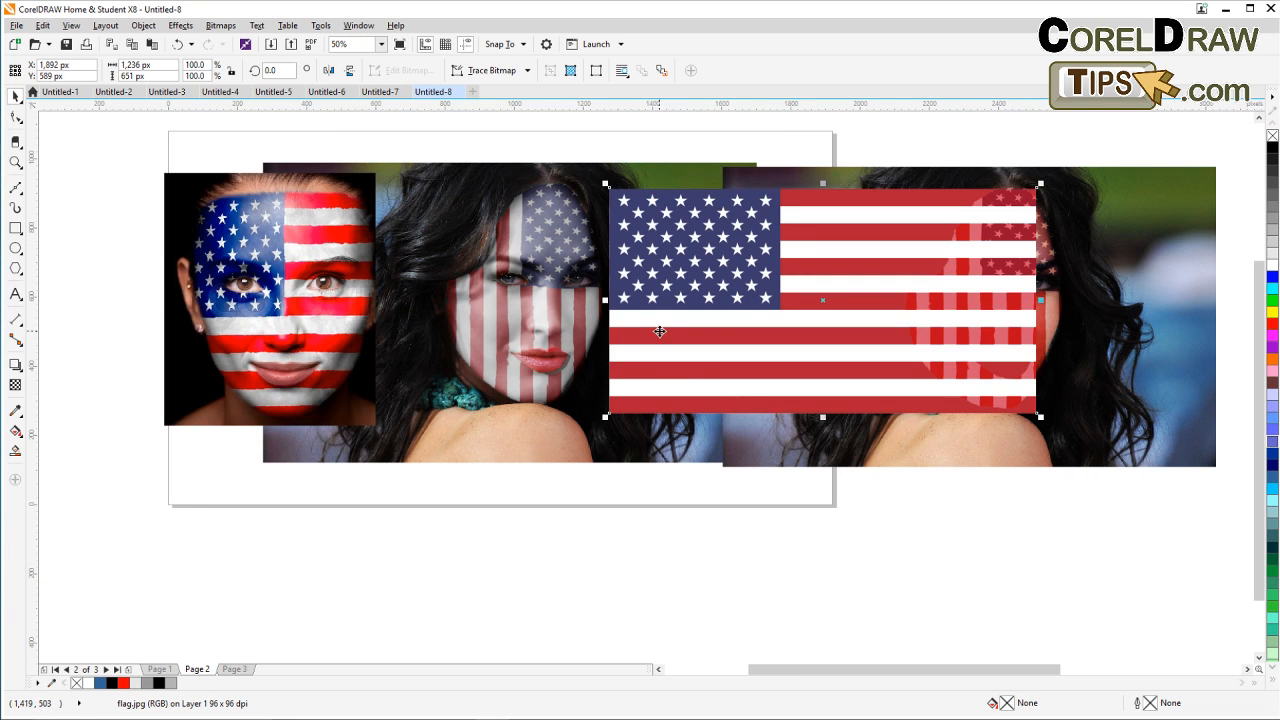
key("Delete")
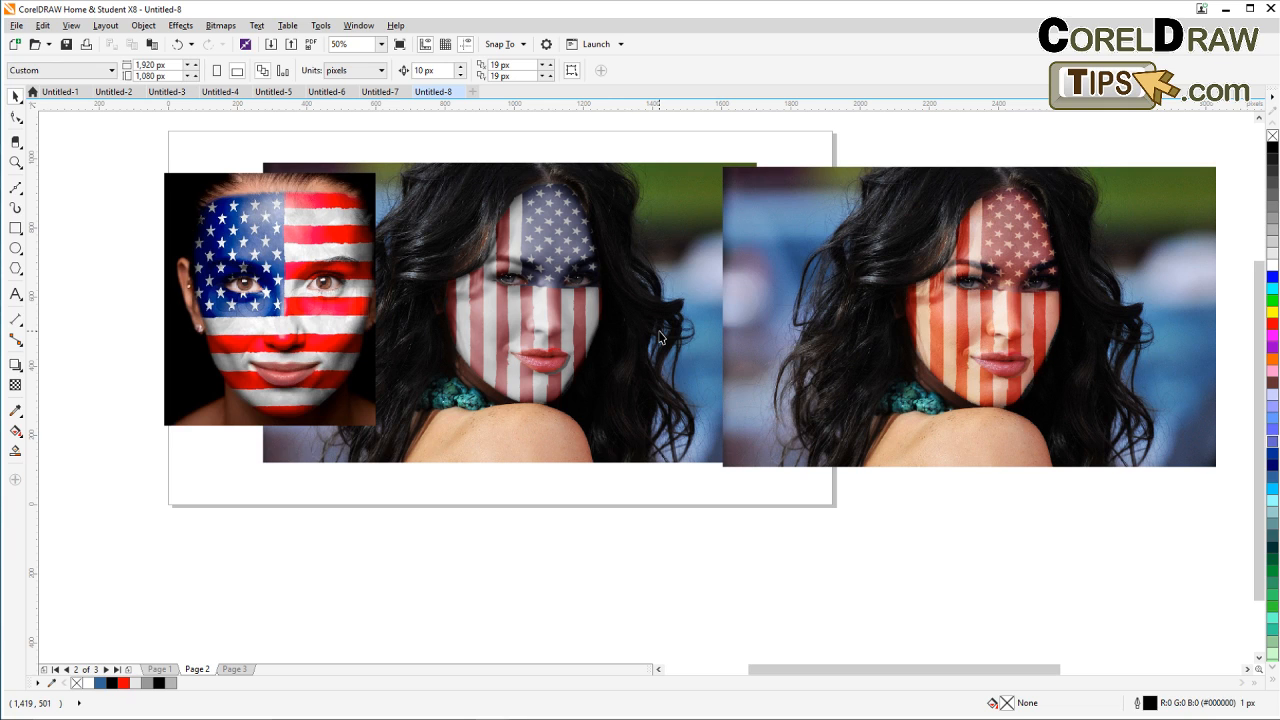
Step: Change the merge mode of the middle portrait's flag overlay to Multiply
left_click(530, 298)
left_click(15, 385)
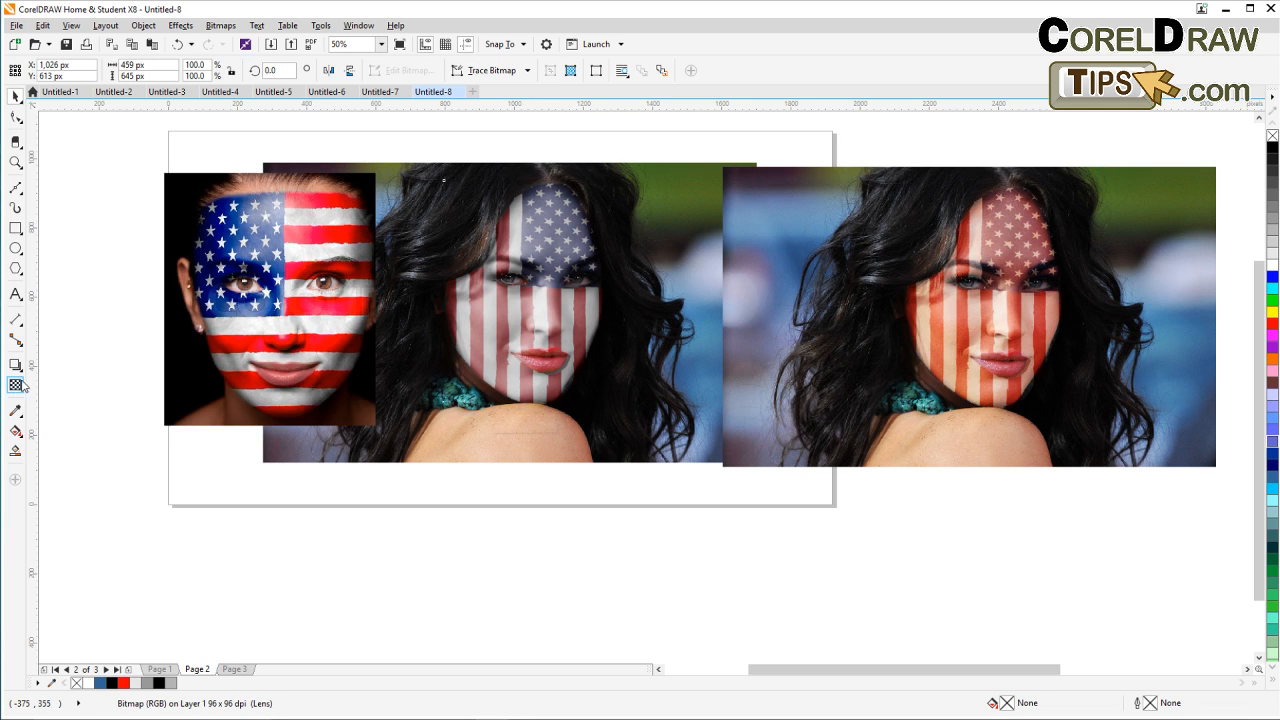
left_click(182, 71)
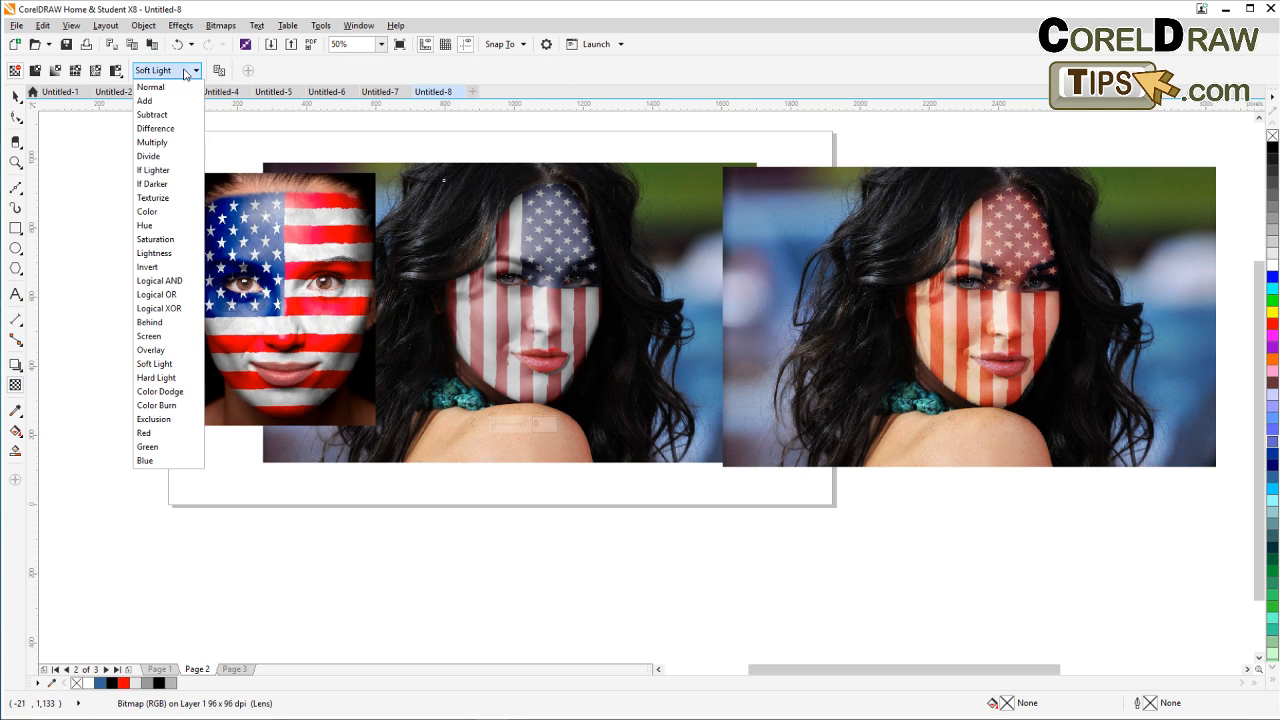
left_click(160, 142)
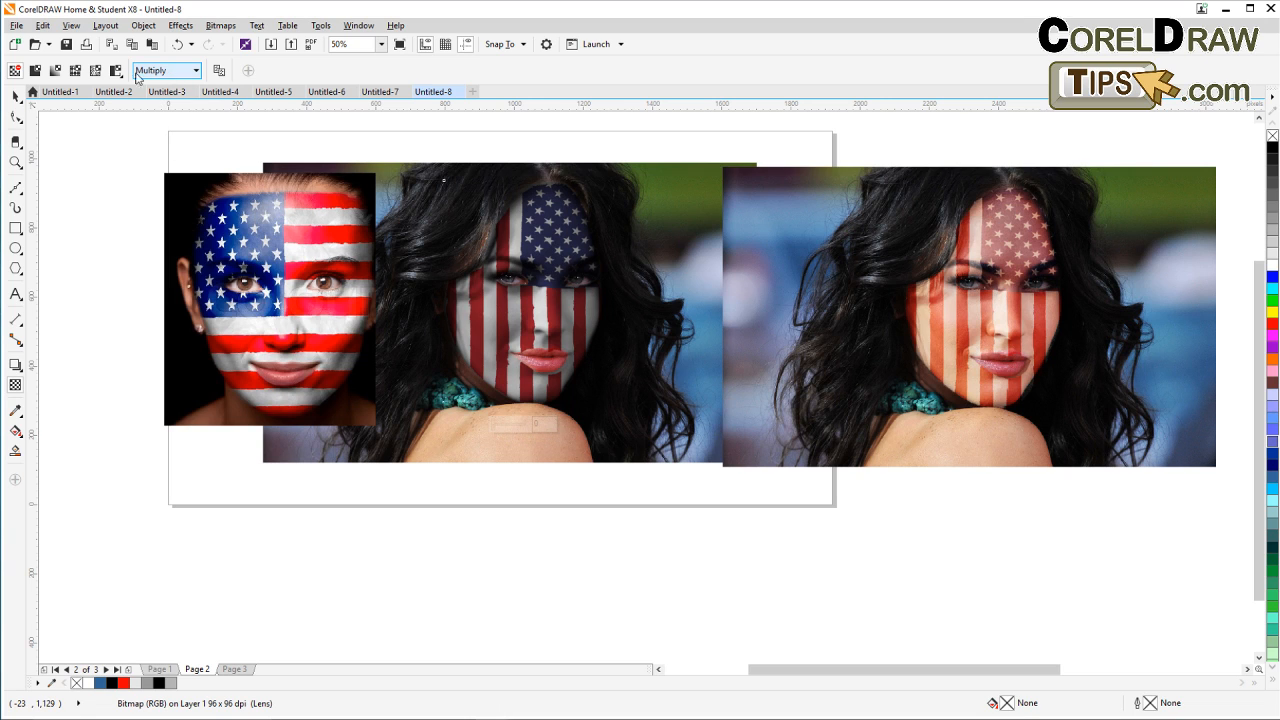
Step: Apply a uniform transparency of 16 to the middle portrait's flag overlay and clear the selection
left_click(34, 72)
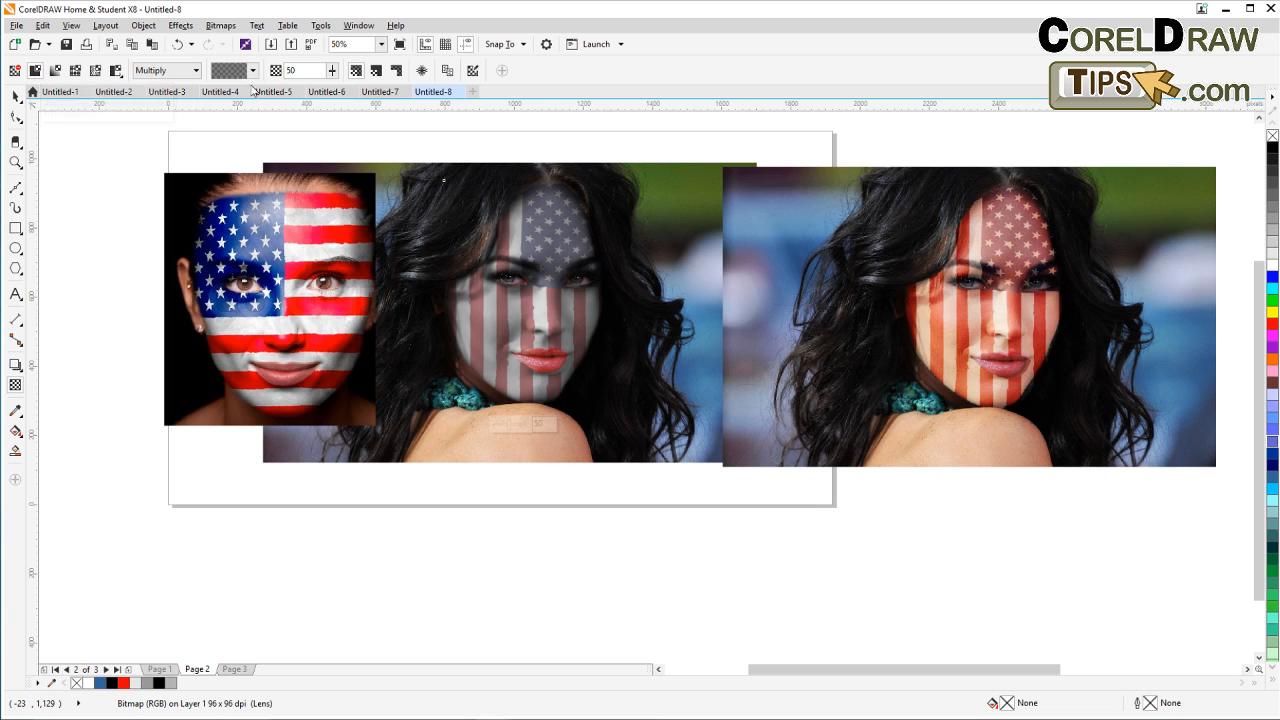
left_click_drag(332, 70, 308, 90)
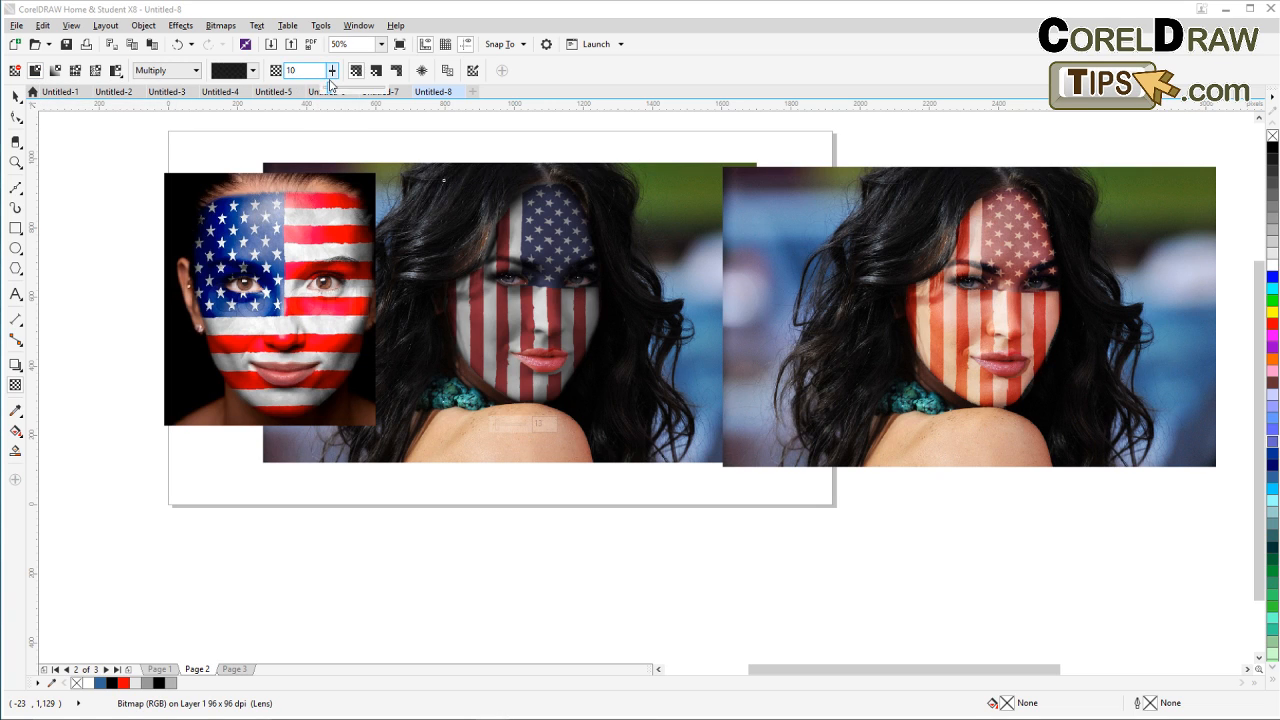
left_click_drag(334, 87, 336, 87)
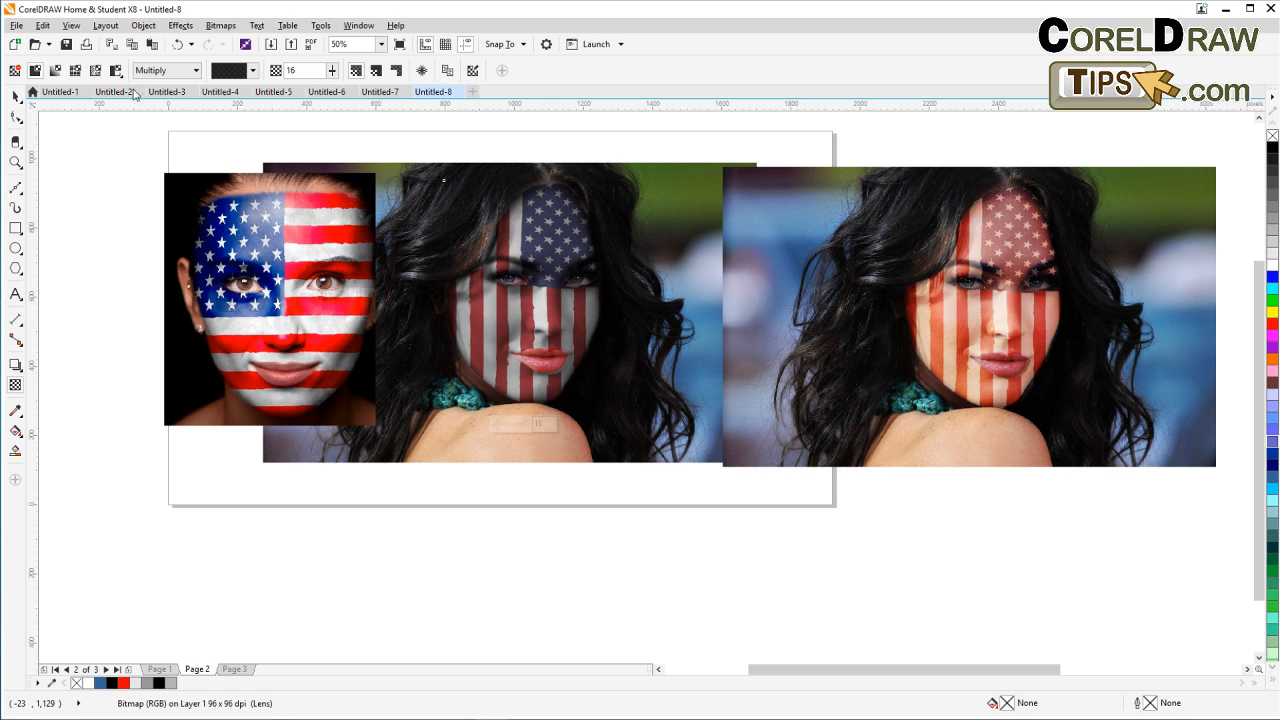
left_click(16, 95)
left_click(603, 470)
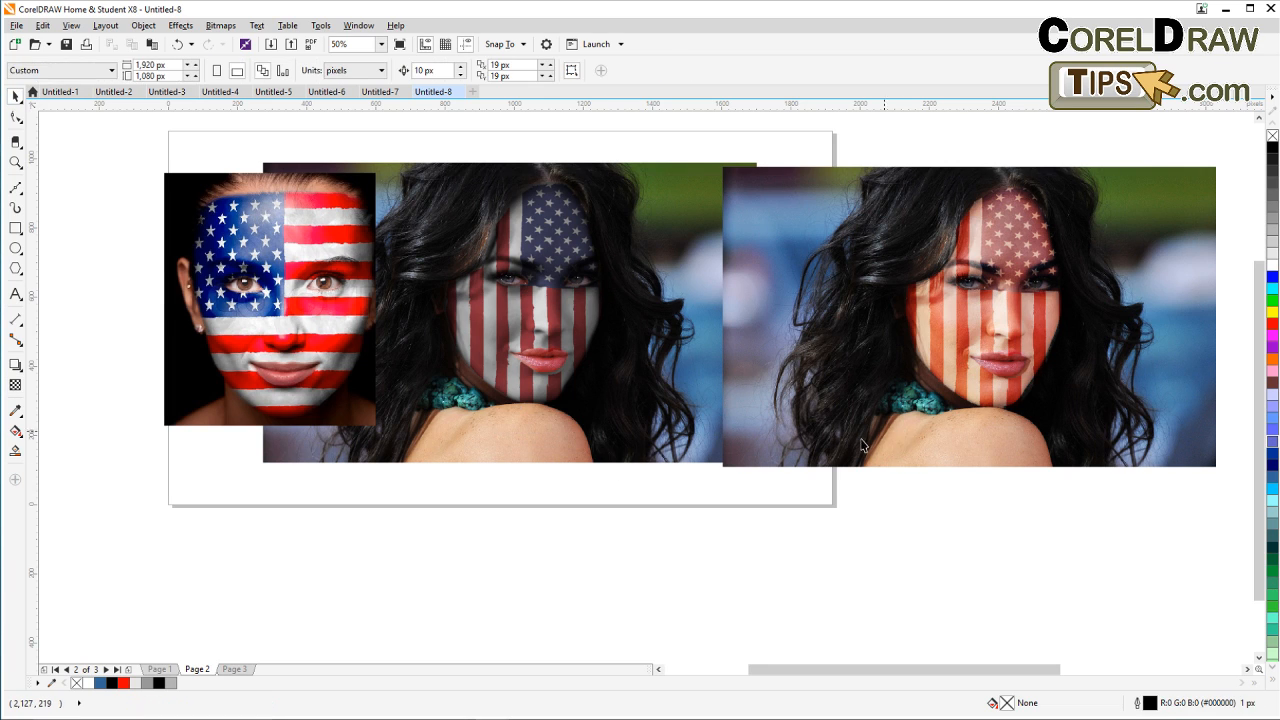
Step: Shift the painted-face reference photo slightly so that it sits just inside the page edge
left_click_drag(235, 306, 243, 304)
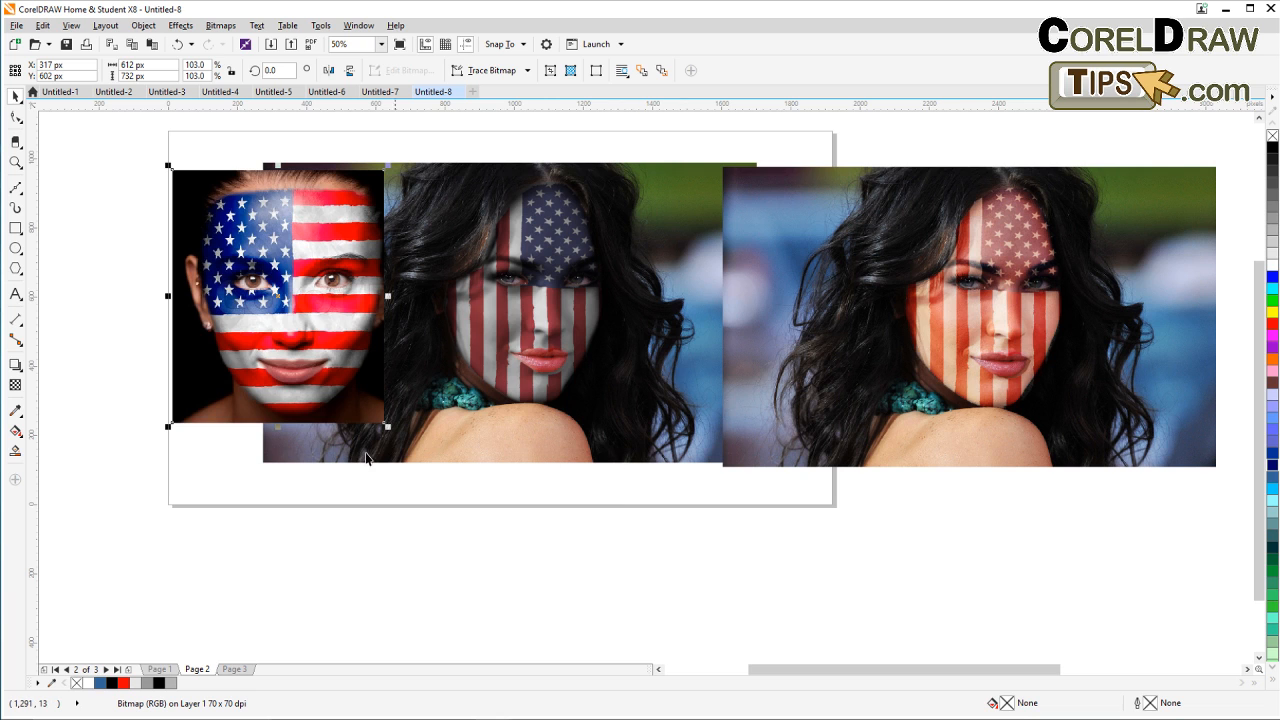
left_click(91, 318)
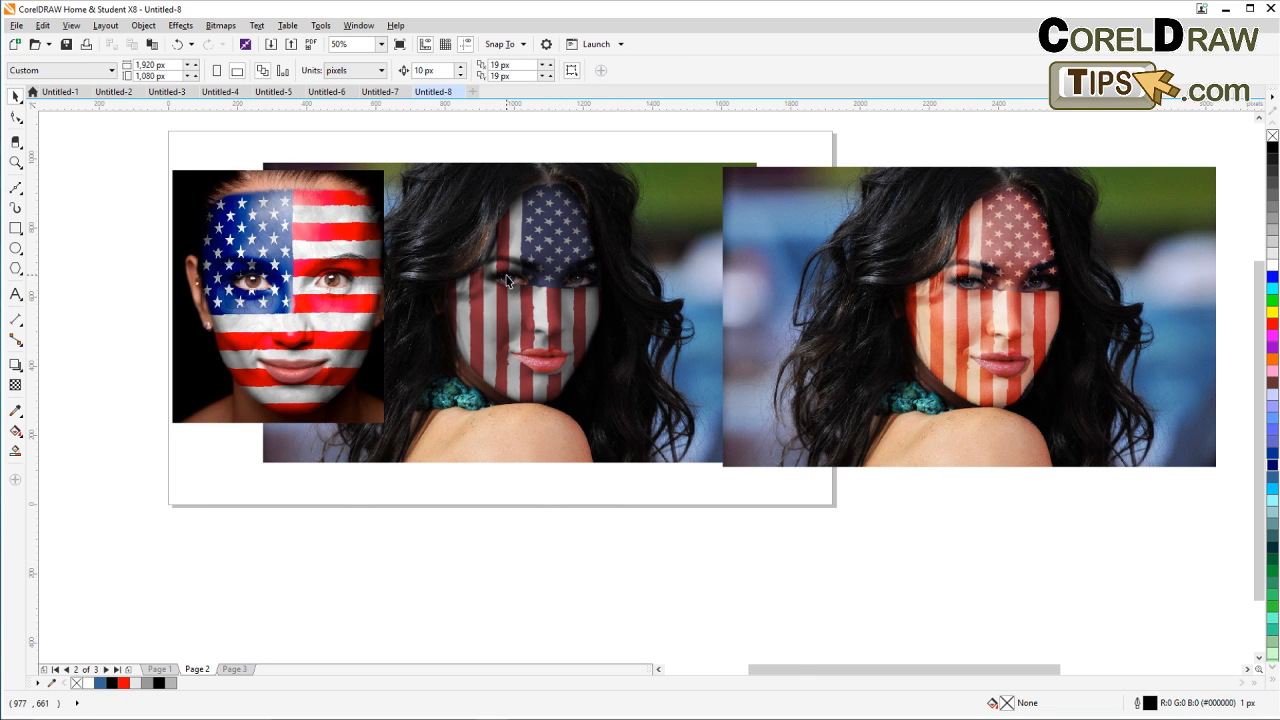
Step: Compare the flag blending on the middle portrait's face with the painted-face reference photo up close
scroll(510, 292, "up", 1)
scroll(512, 301, "down", 1)
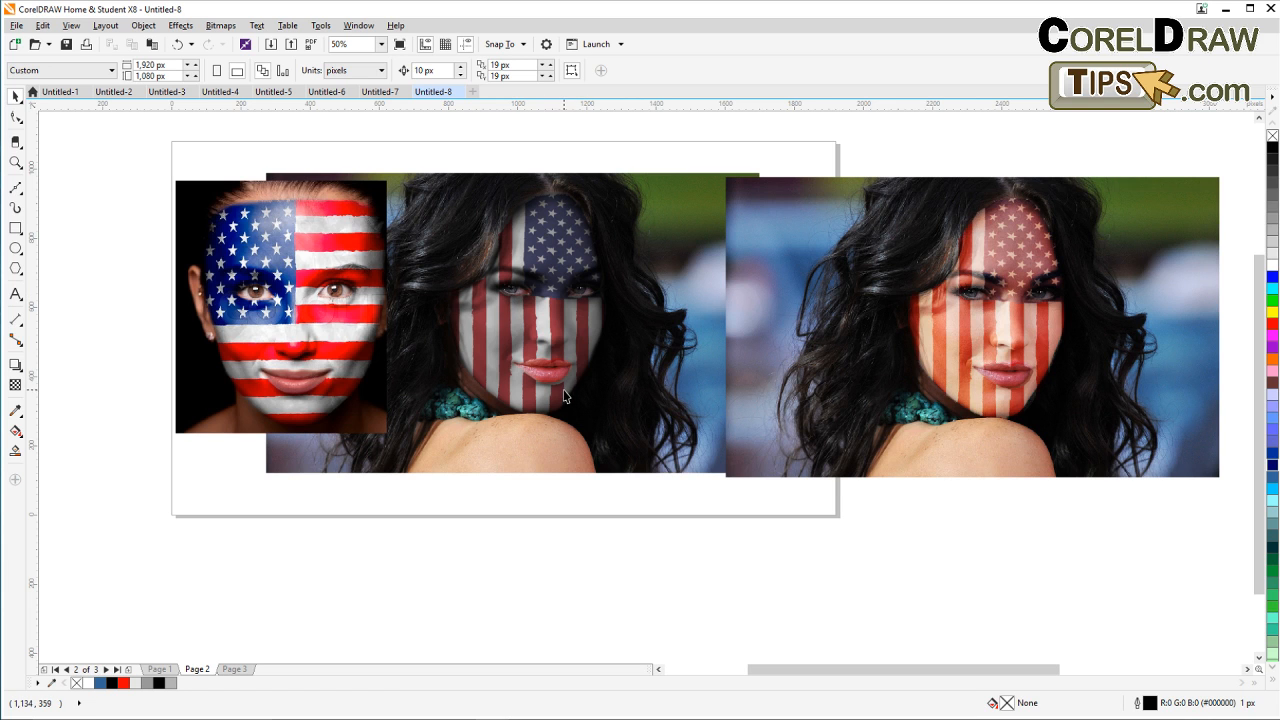
scroll(558, 390, "up", 1)
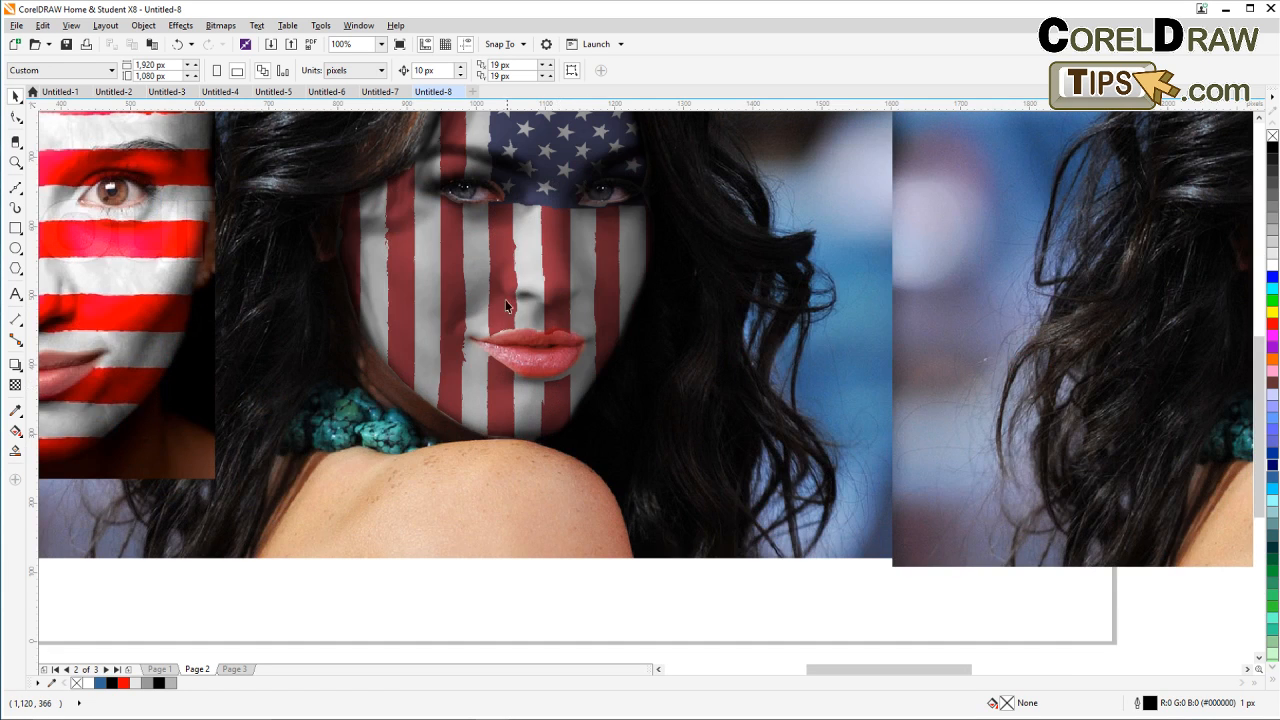
scroll(510, 290, "up", 1)
scroll(543, 334, "down", 1)
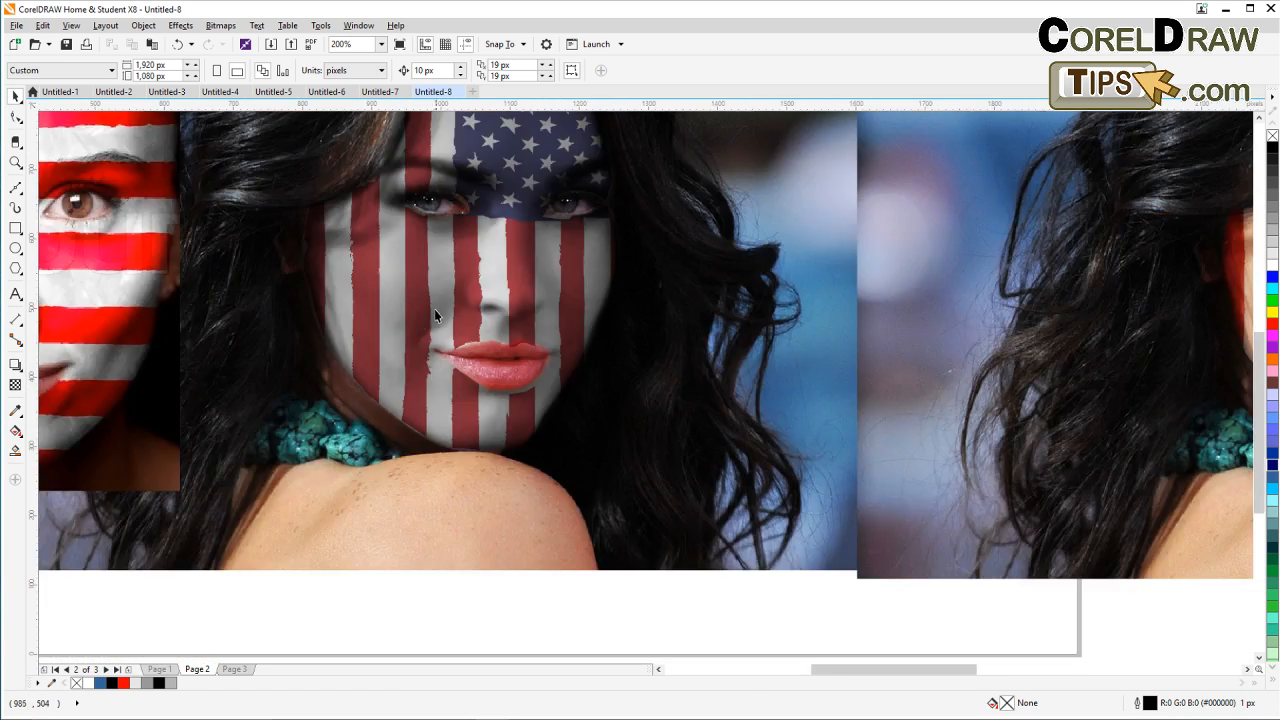
scroll(348, 305, "up", 1)
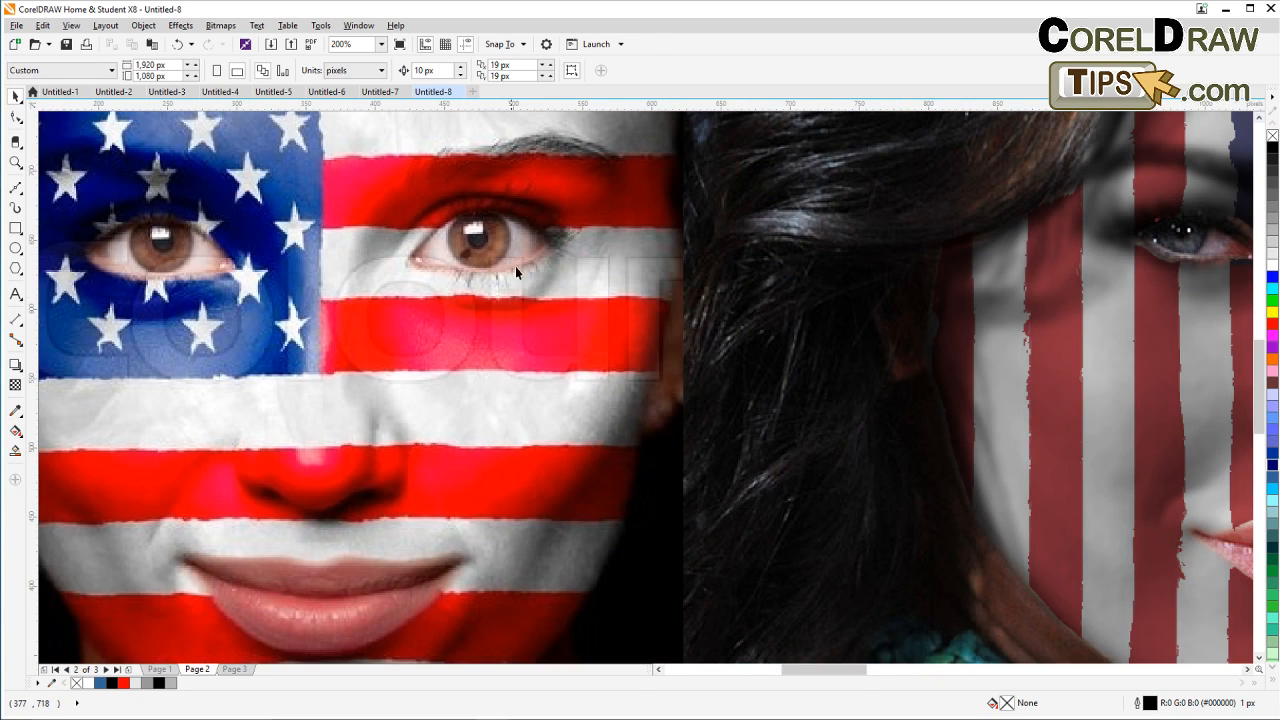
scroll(410, 382, "down", 1)
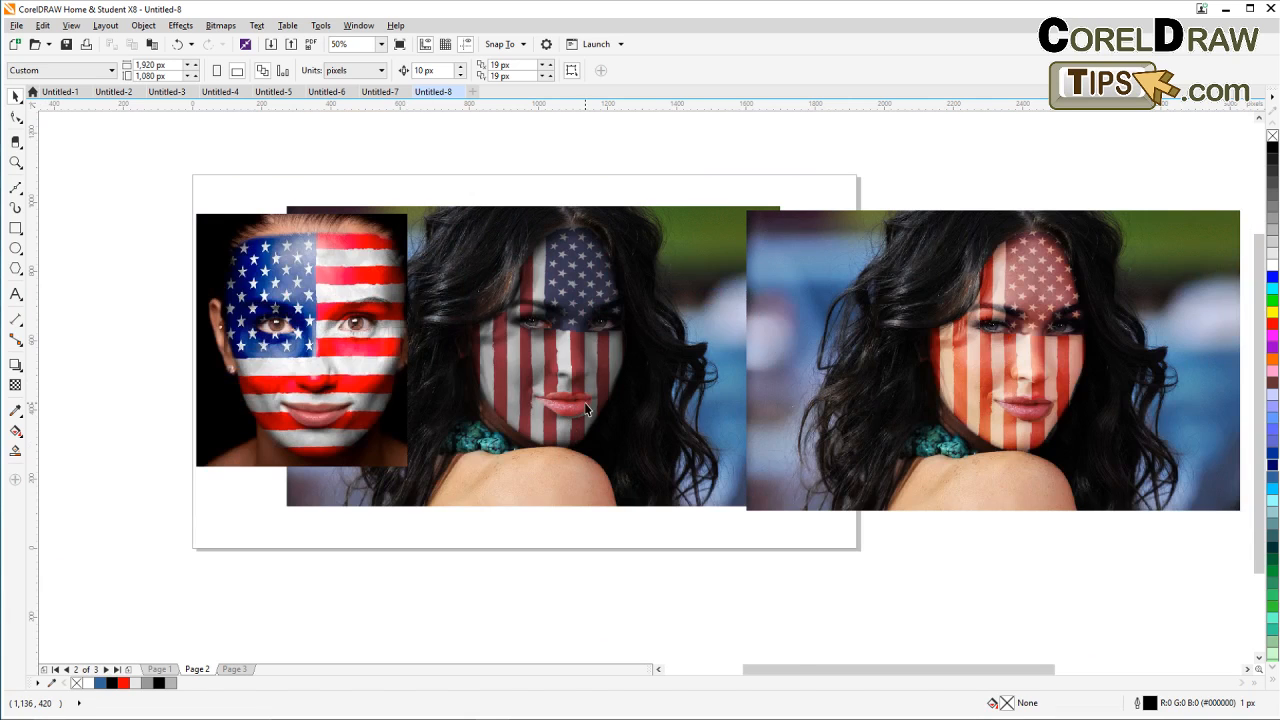
scroll(584, 402, "up", 1)
scroll(584, 404, "down", 1)
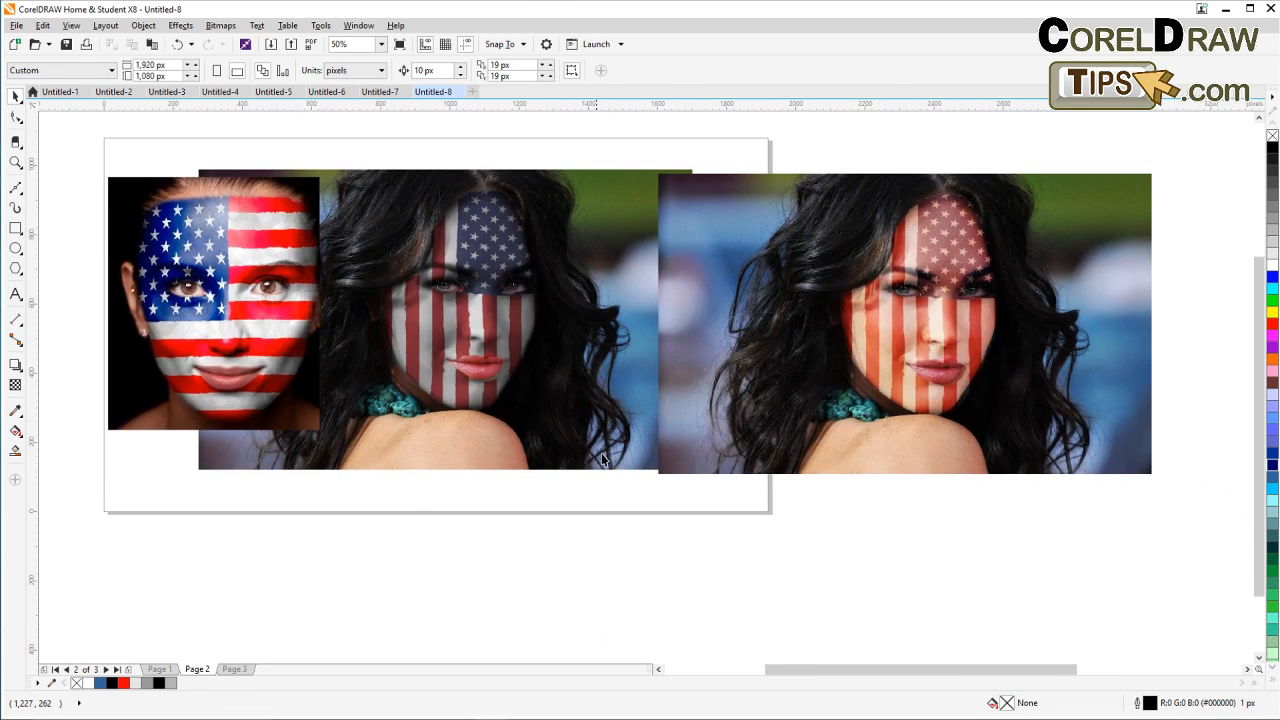
Step: Delete the portrait with the orange-tinted flag together with its overlay
left_click(843, 321)
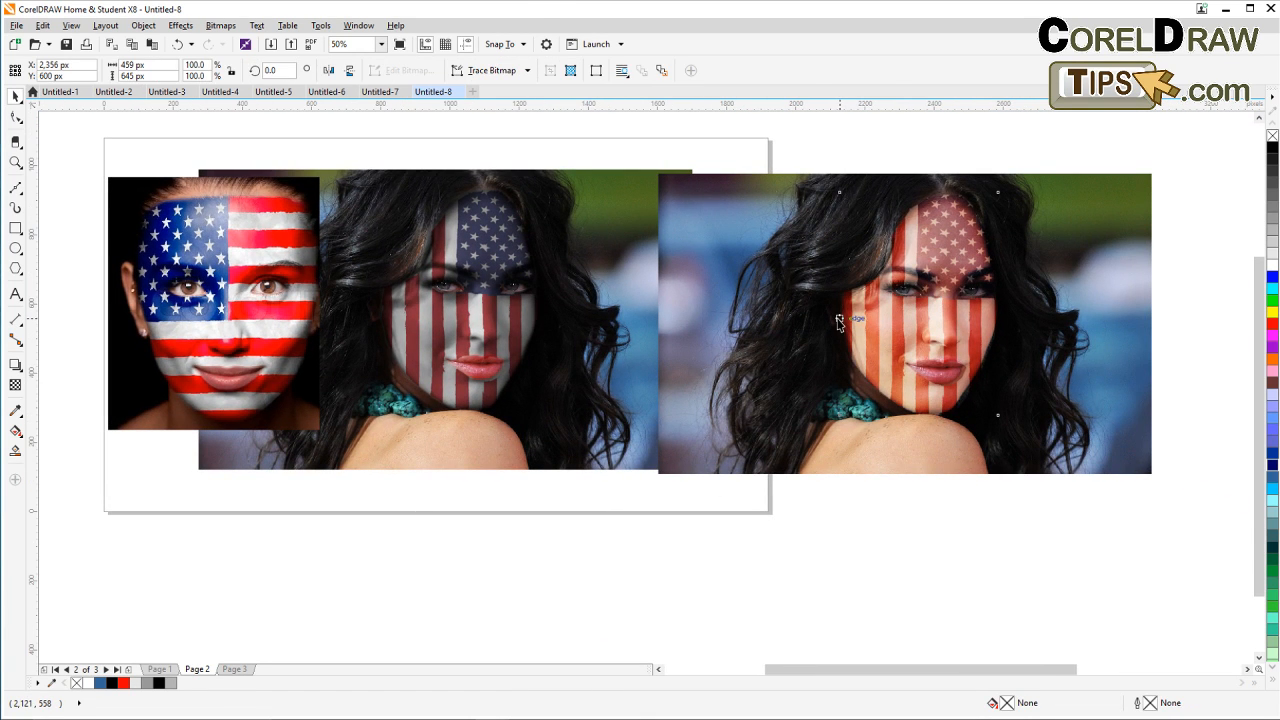
left_click_drag(636, 139, 1212, 552)
key("Delete")
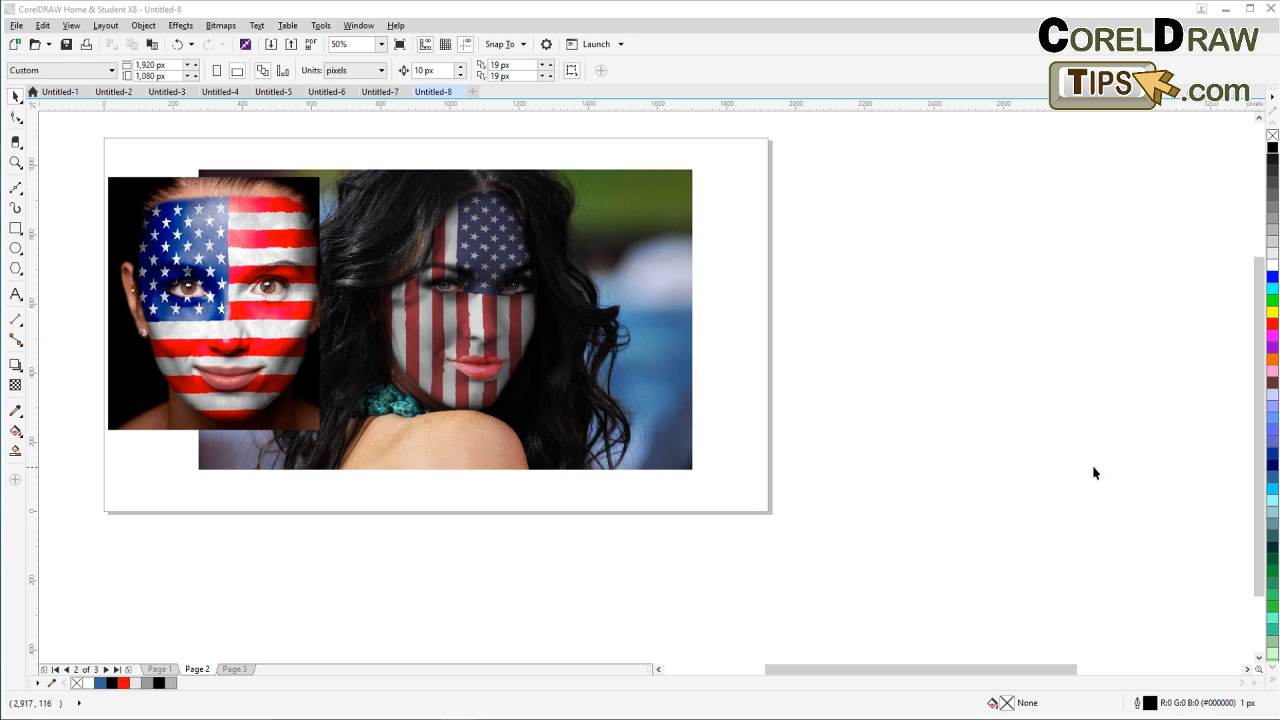
Step: Paste the bare back photo, enlarge it to about 1,574 by 1,135 px and place it beside the flag-painted portrait
left_click(152, 45)
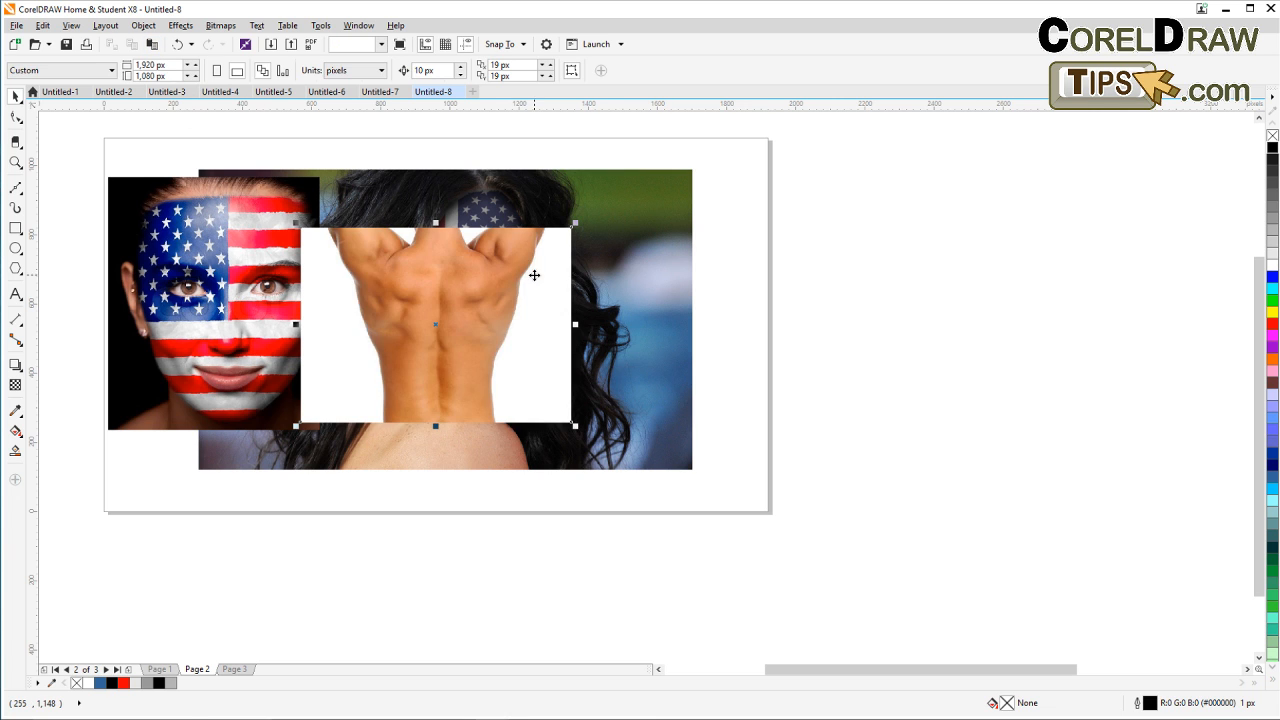
left_click_drag(496, 334, 826, 287)
left_click_drag(919, 424, 668, 365)
left_click_drag(654, 321, 955, 515)
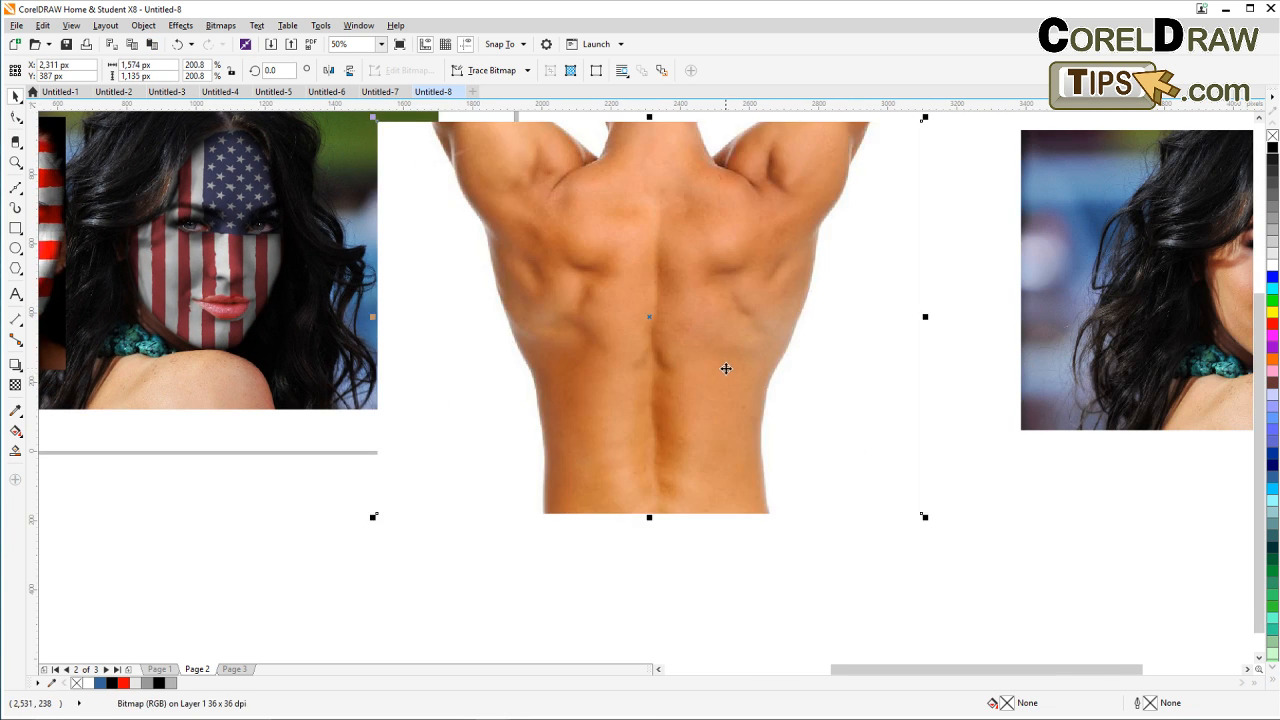
left_click_drag(726, 366, 771, 380)
left_click_drag(657, 300, 669, 286)
left_click(403, 490)
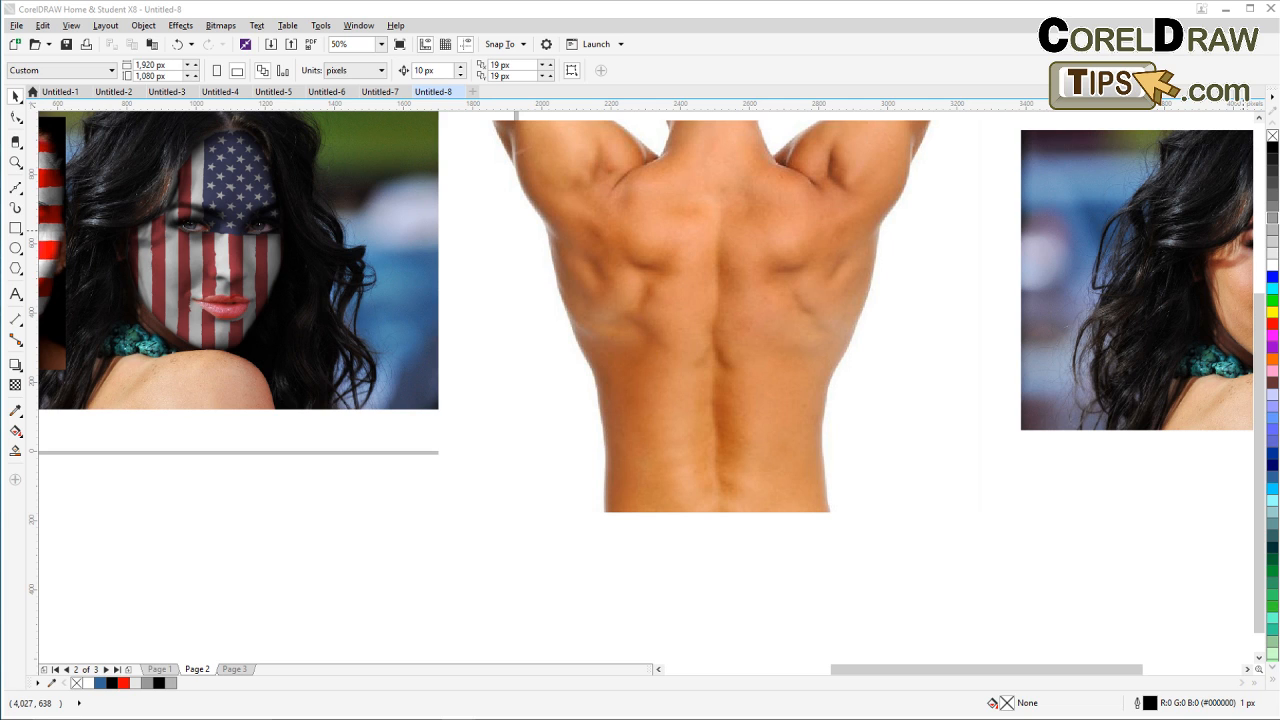
Step: Paste the phoenix image, size it to about 577 by 572 px and centre it on the upper back
left_click(557, 450)
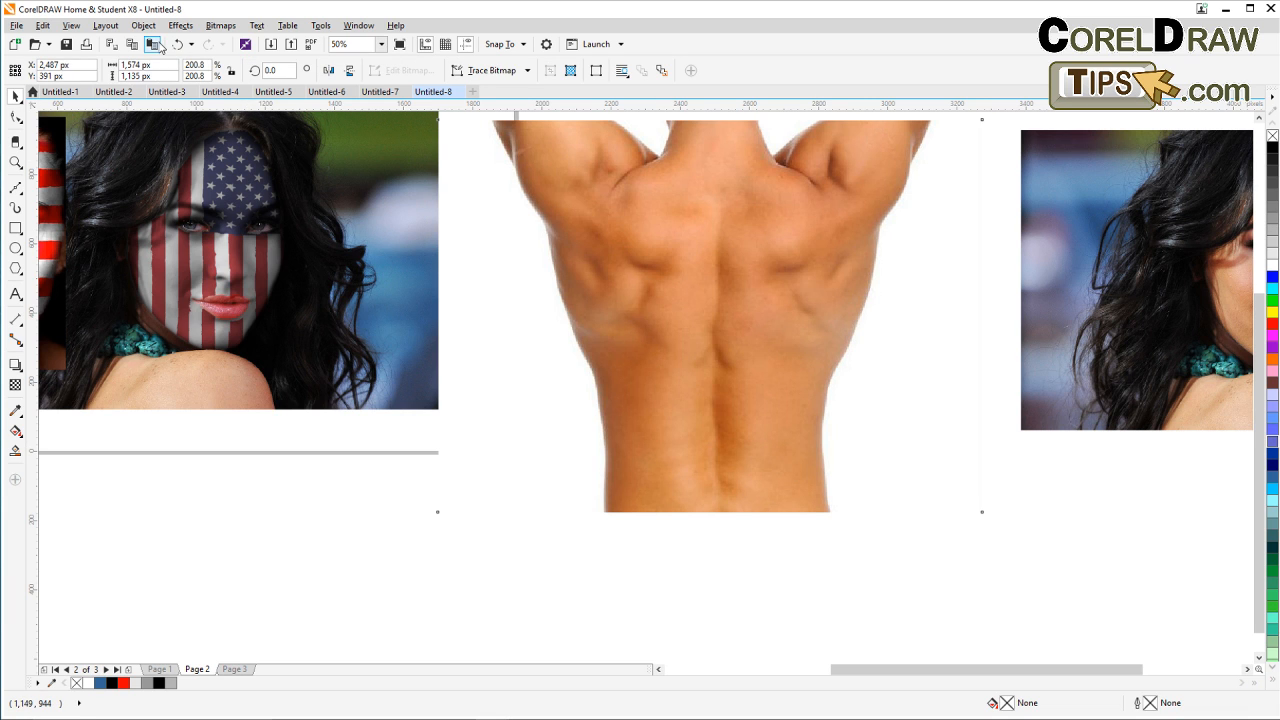
left_click(153, 45)
left_click_drag(249, 264, 761, 268)
left_click_drag(768, 341, 738, 446)
scroll(921, 400, "down", 1)
scroll(875, 380, "up", 2)
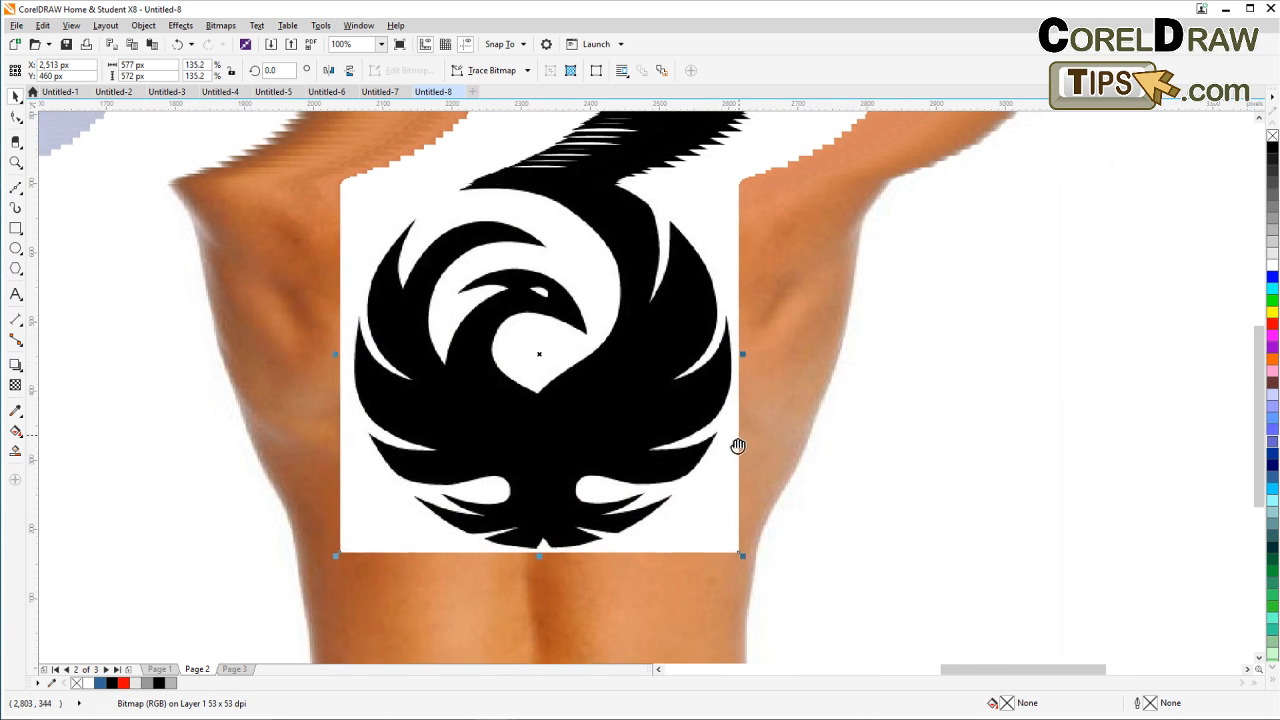
scroll(738, 446, "down", 1)
left_click_drag(664, 427, 667, 400)
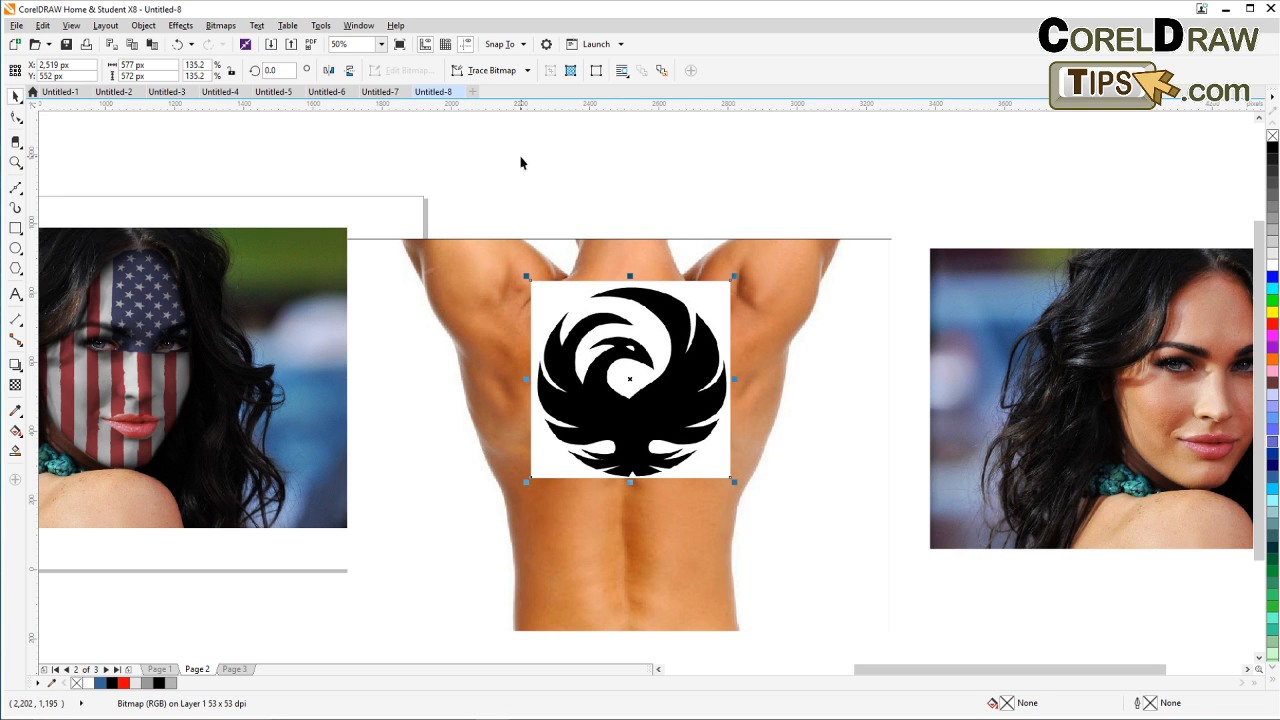
left_click(494, 72)
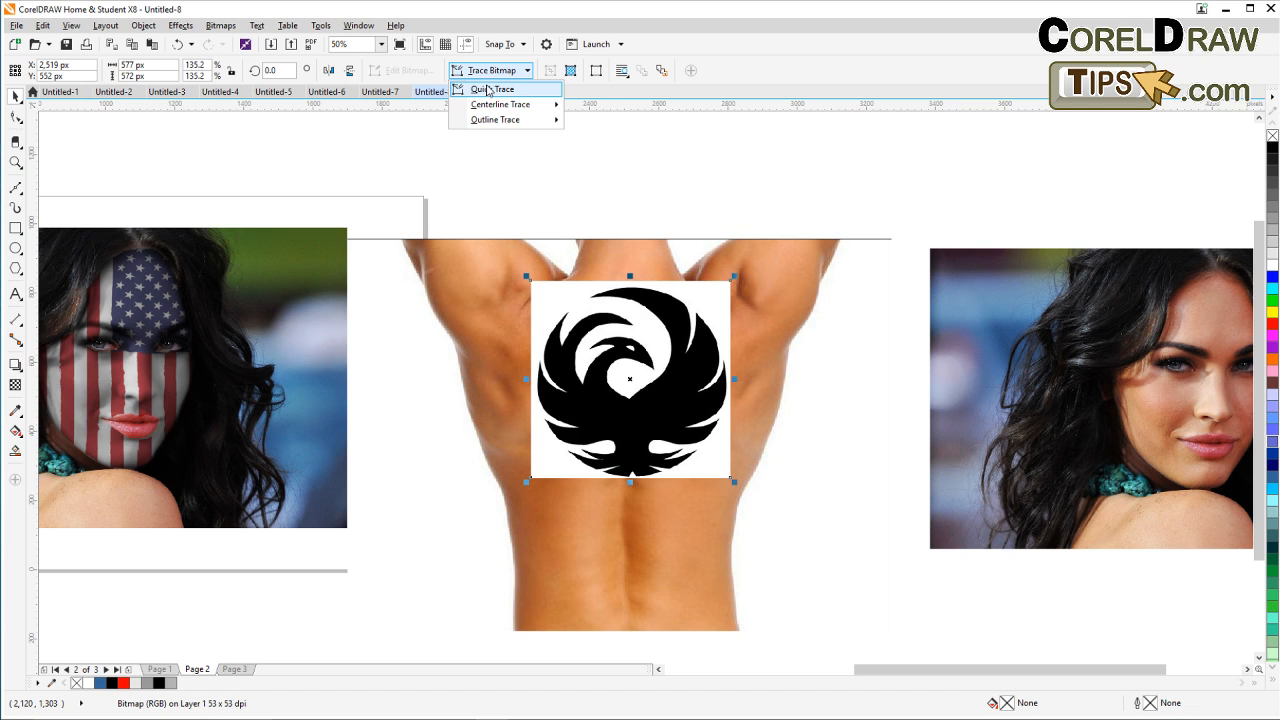
mouse_move(490, 104)
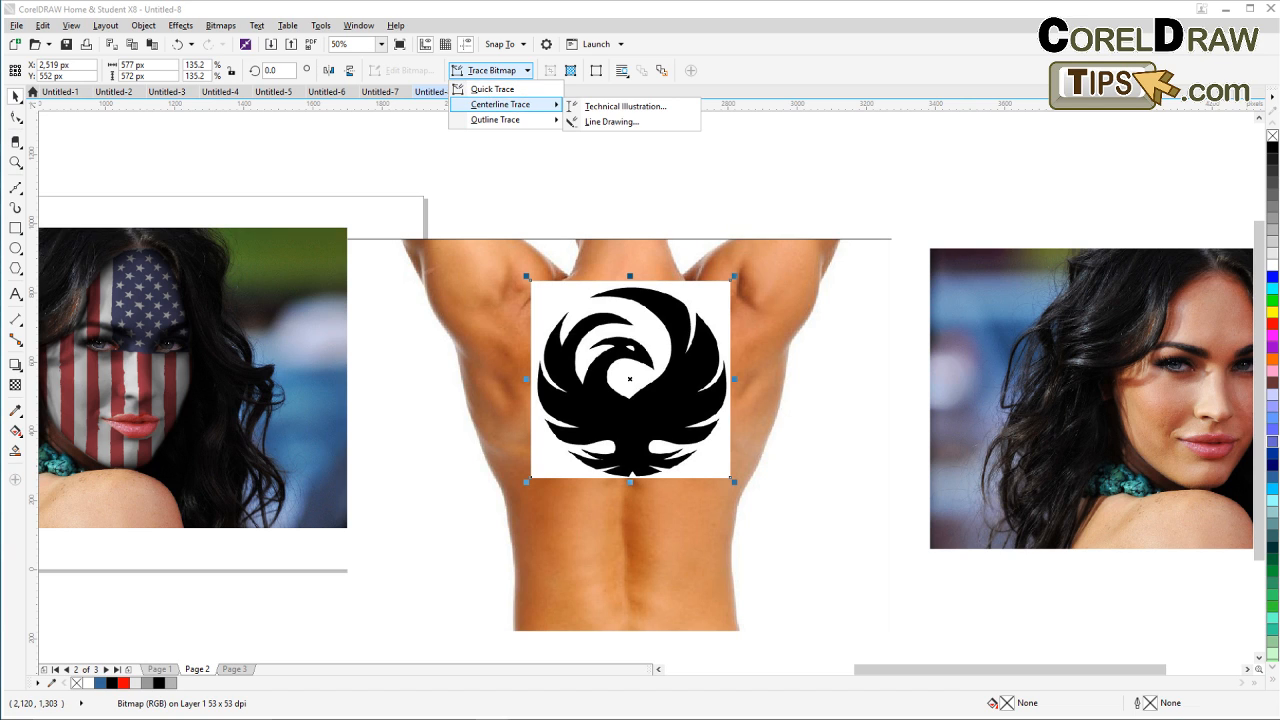
key("Escape")
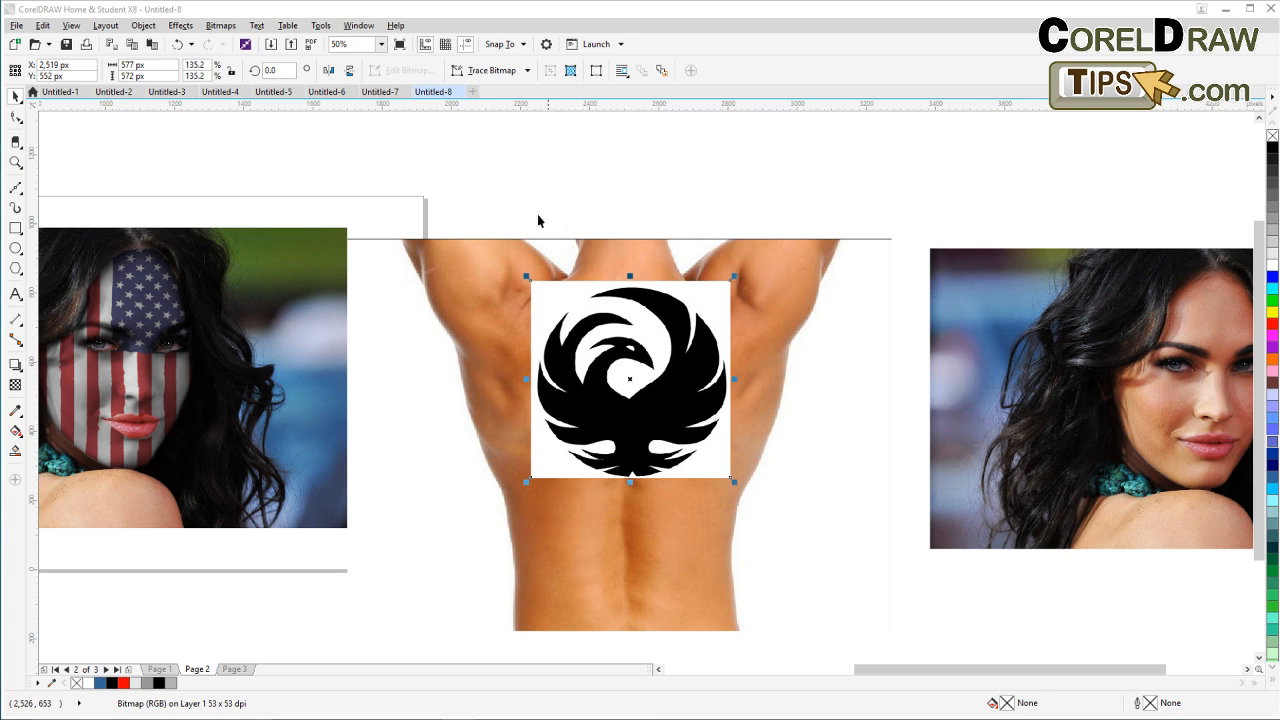
Step: Convert the phoenix bitmap on the back to vectors with Quick Trace and clear the selection
left_click(492, 70)
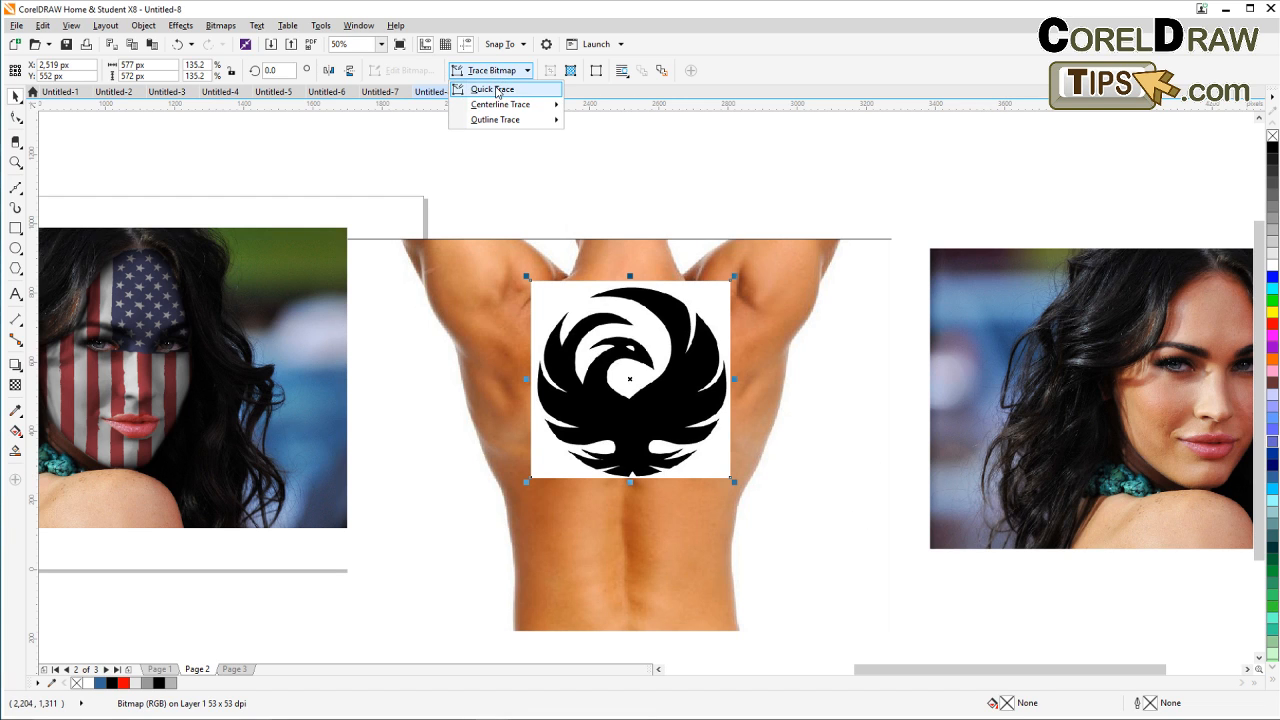
left_click(495, 90)
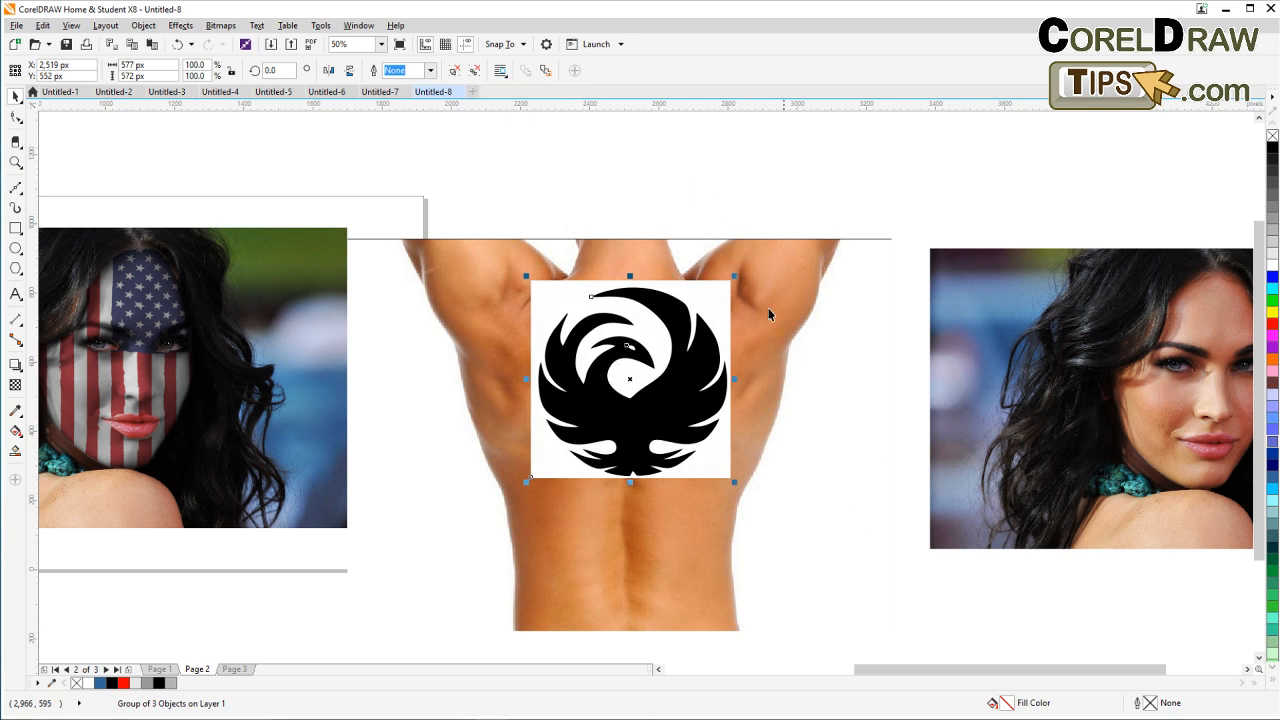
left_click(695, 172)
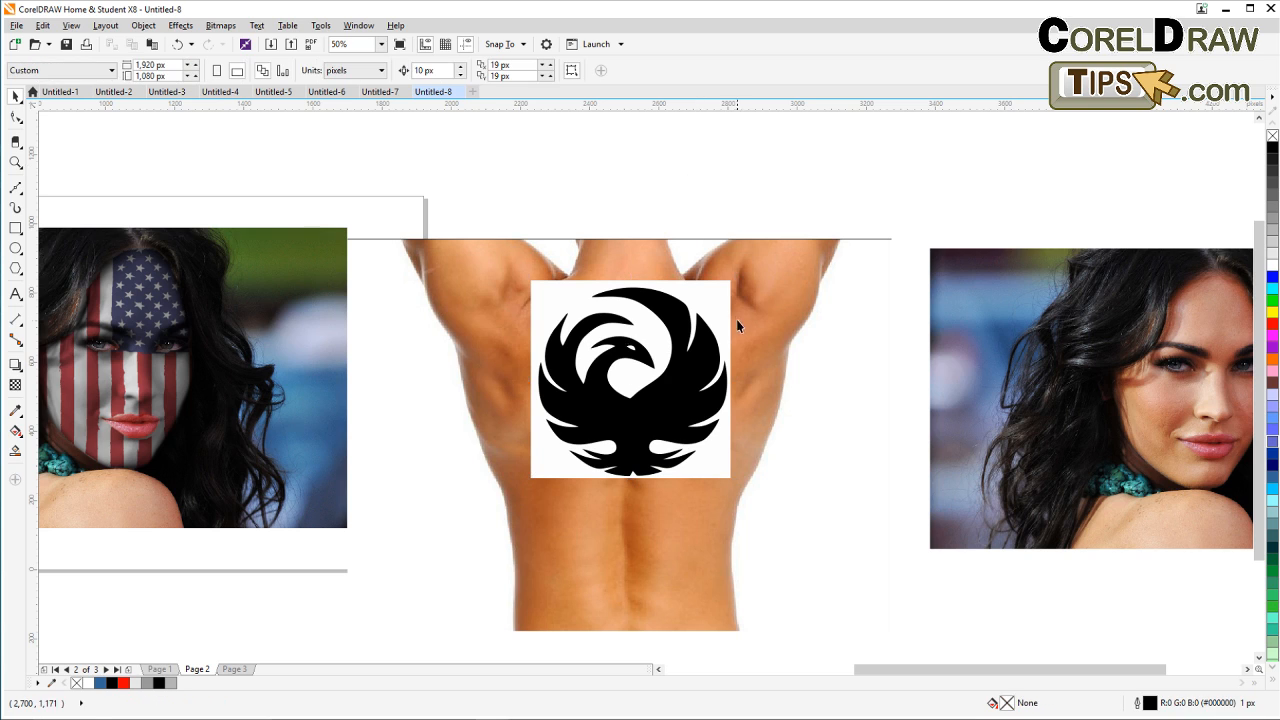
Step: Inspect the traced phoenix outlines in Wireframe view and return to Enhanced view
left_click(630, 316)
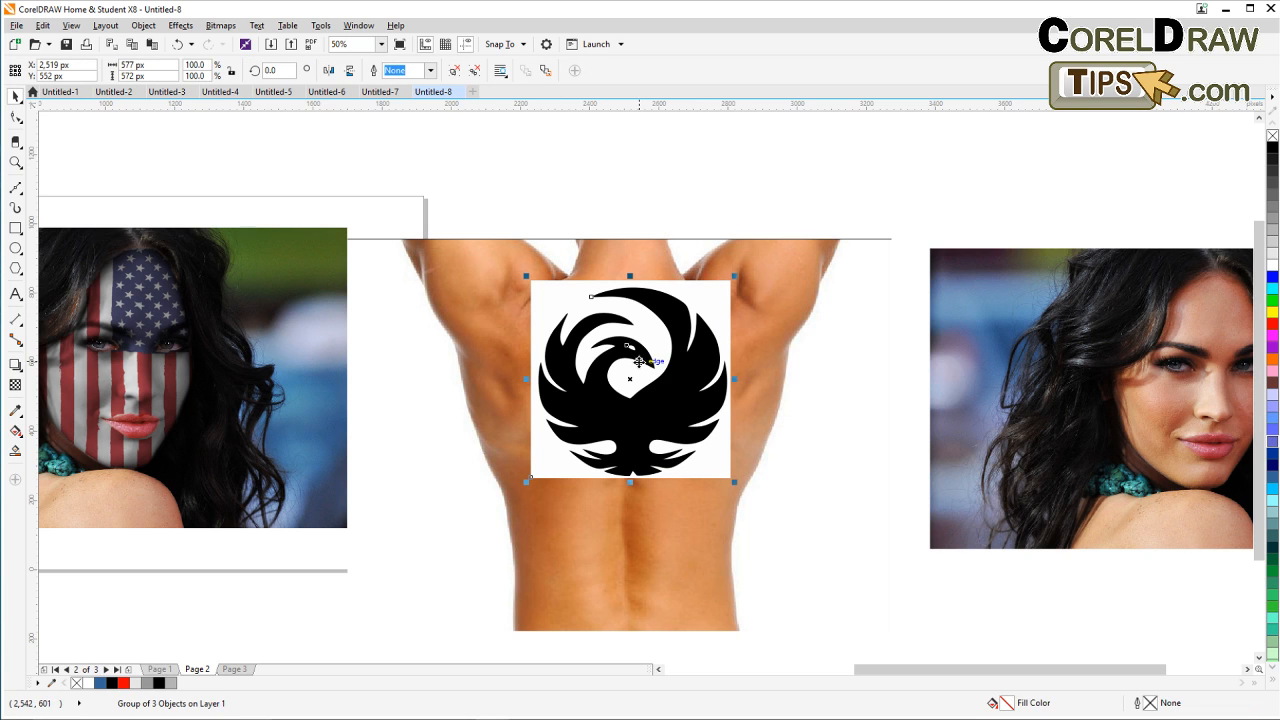
left_click(71, 25)
left_click(95, 60)
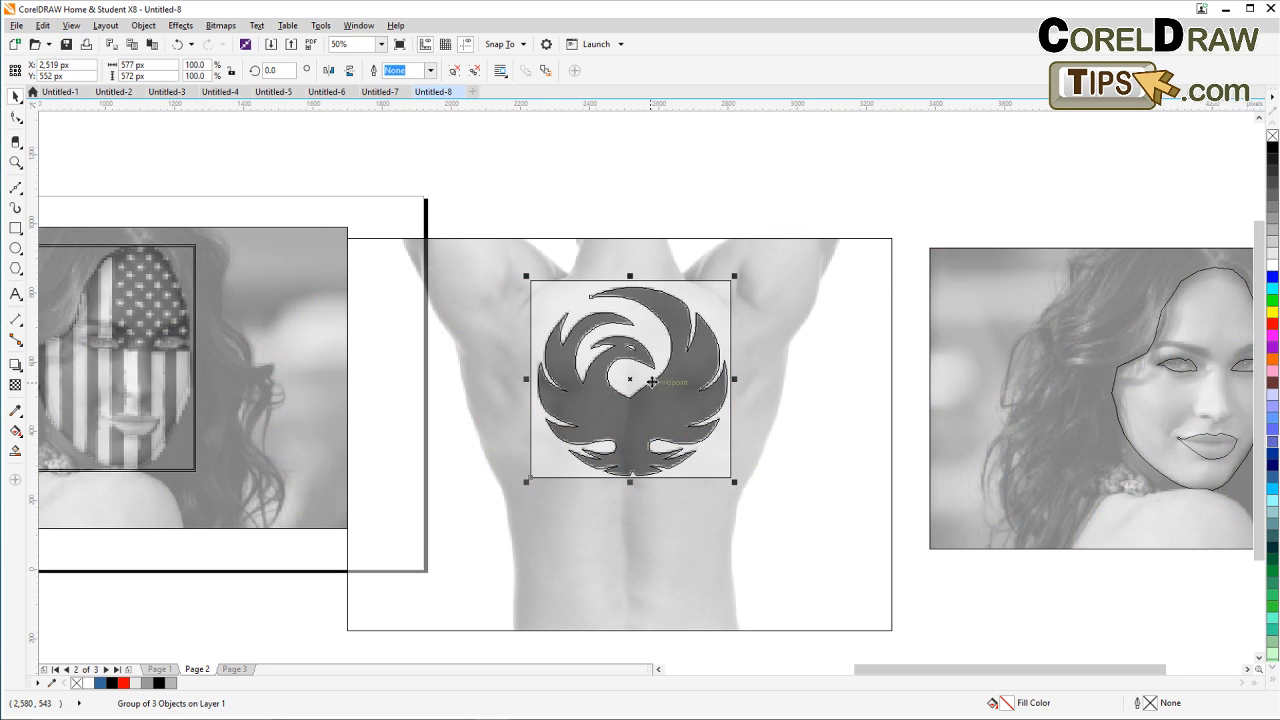
left_click(72, 26)
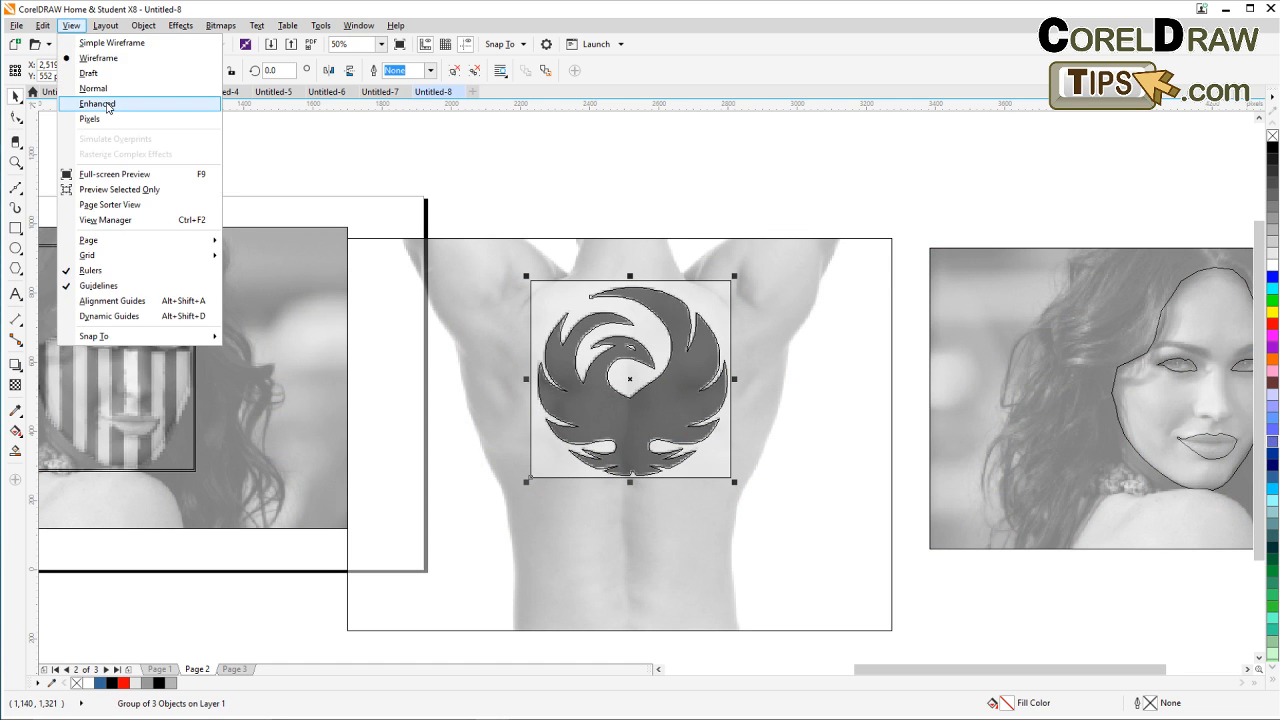
left_click(108, 104)
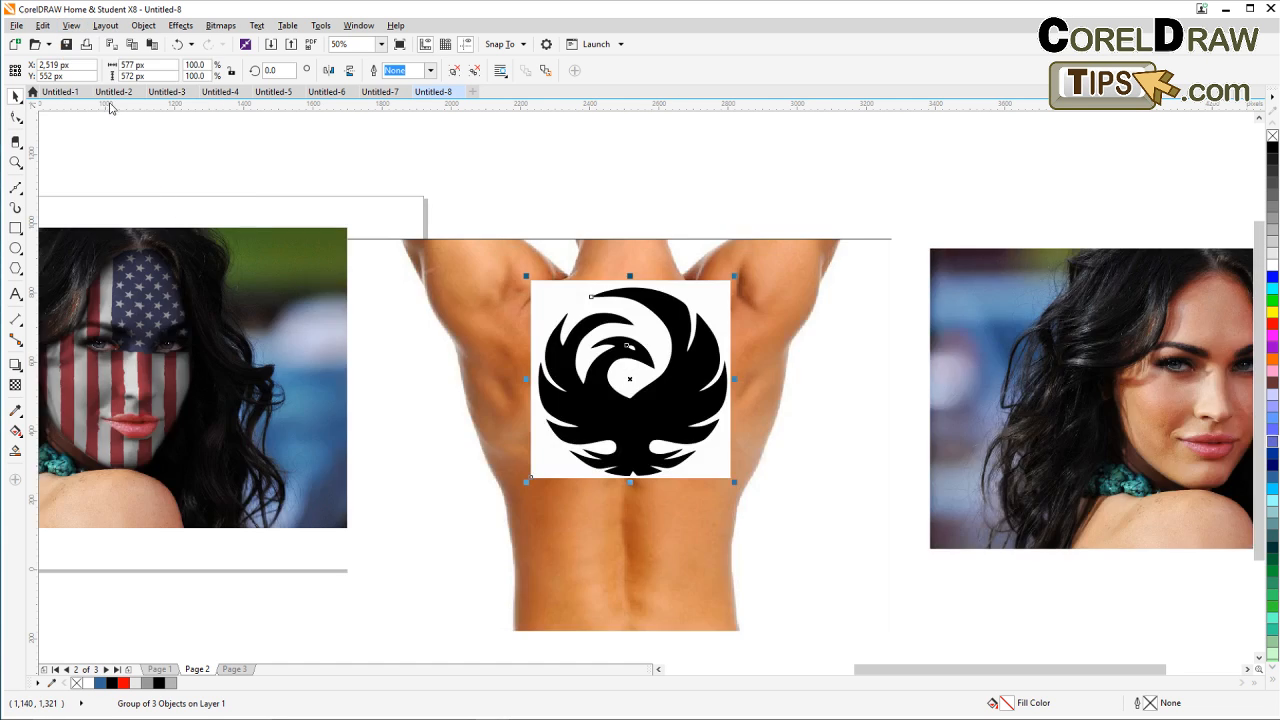
Step: Separate the traced phoenix group from its source bitmap, moving each over a different shoulder of the back
left_click(567, 313)
left_click_drag(598, 364, 775, 225)
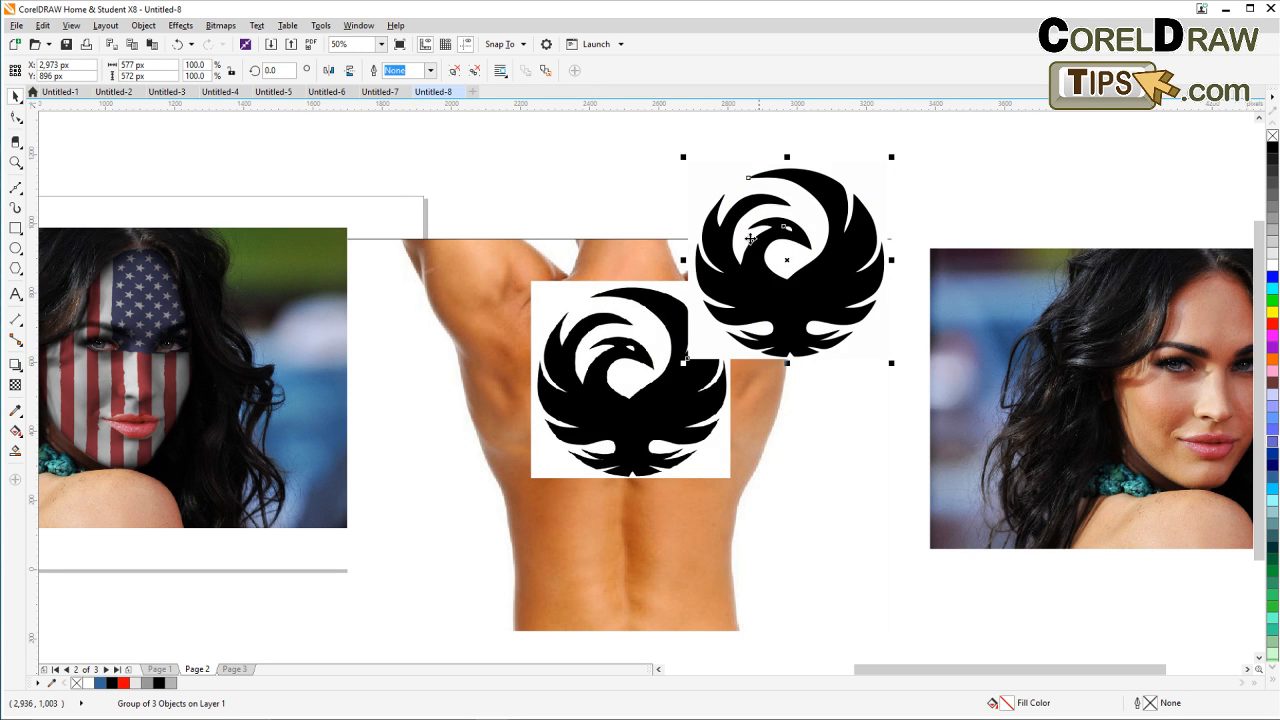
left_click(626, 330)
left_click_drag(497, 212, 523, 258)
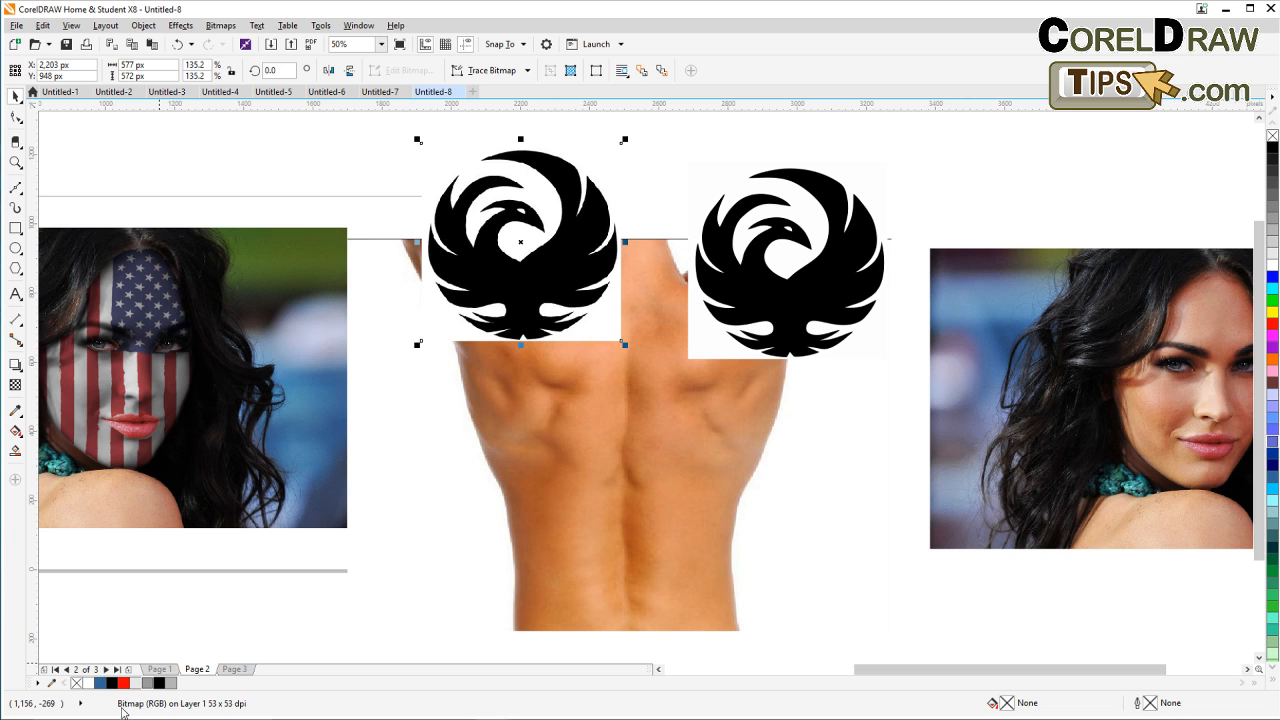
Step: Delete the phoenix source bitmap and move the traced phoenix group to the middle of the upper back
left_click_drag(533, 276, 499, 311)
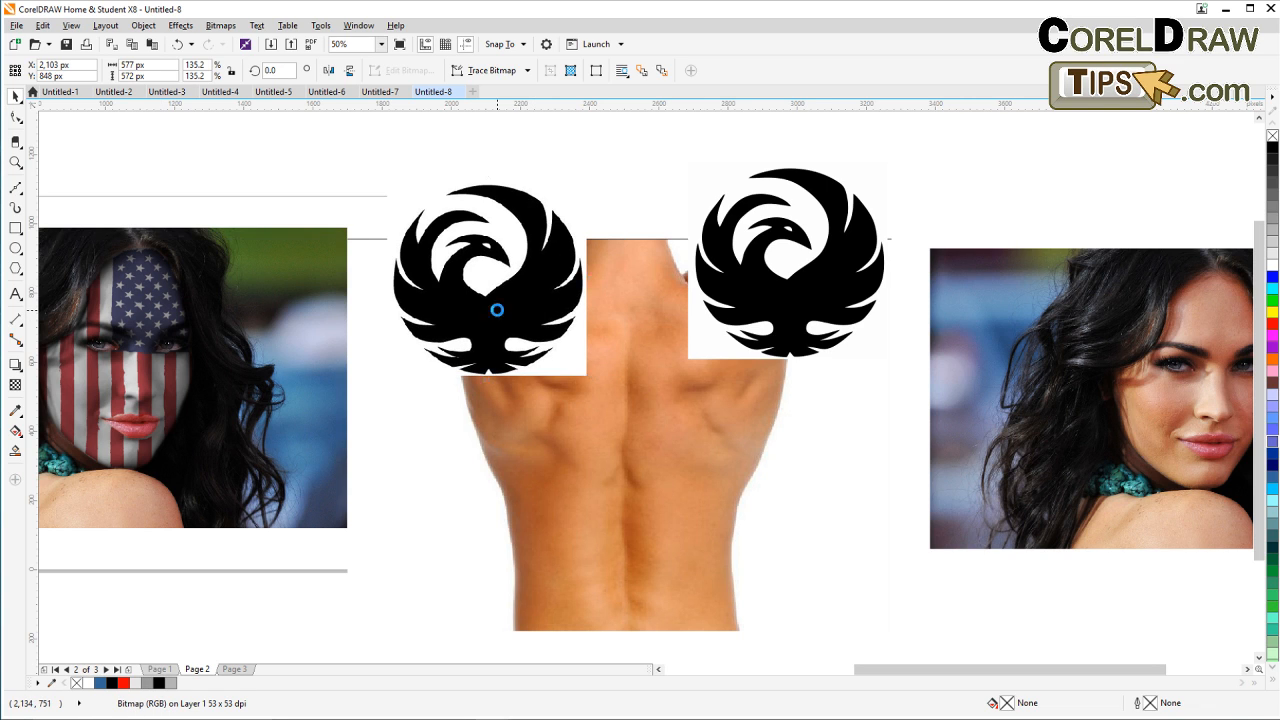
key("Delete")
left_click_drag(722, 296, 572, 422)
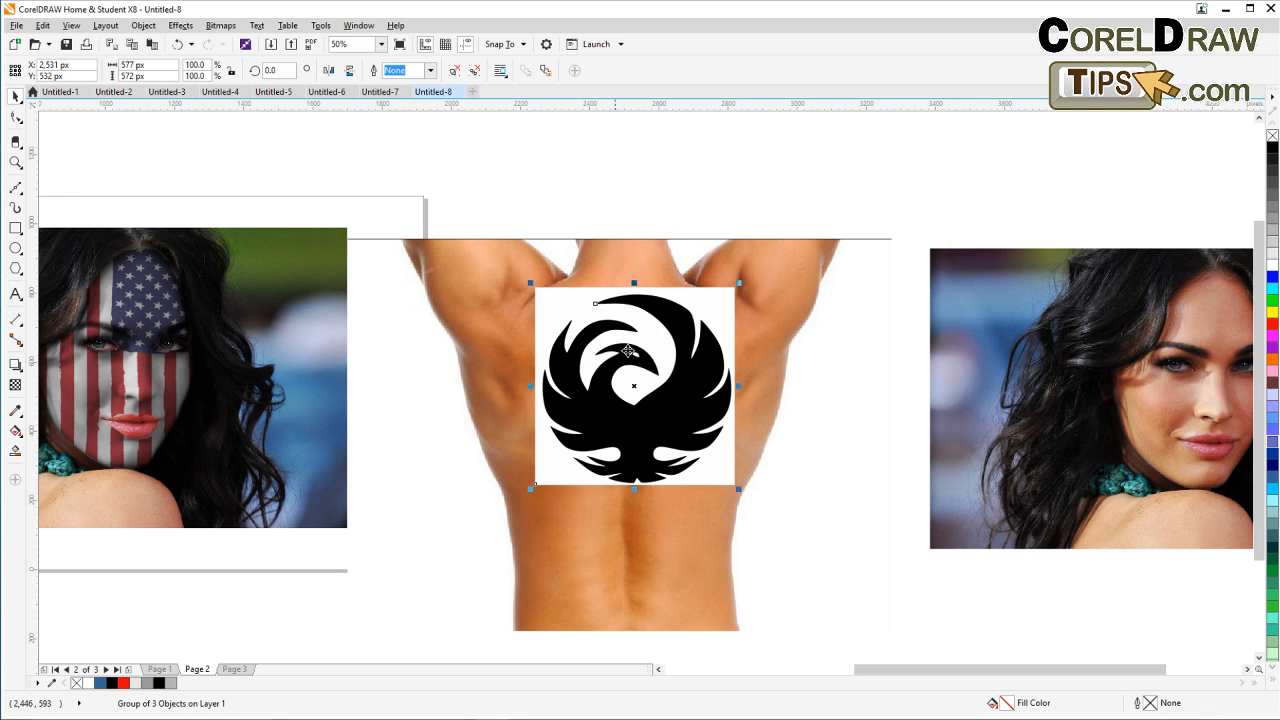
Step: Ungroup the traced phoenix and delete its white background shape
left_click(455, 75)
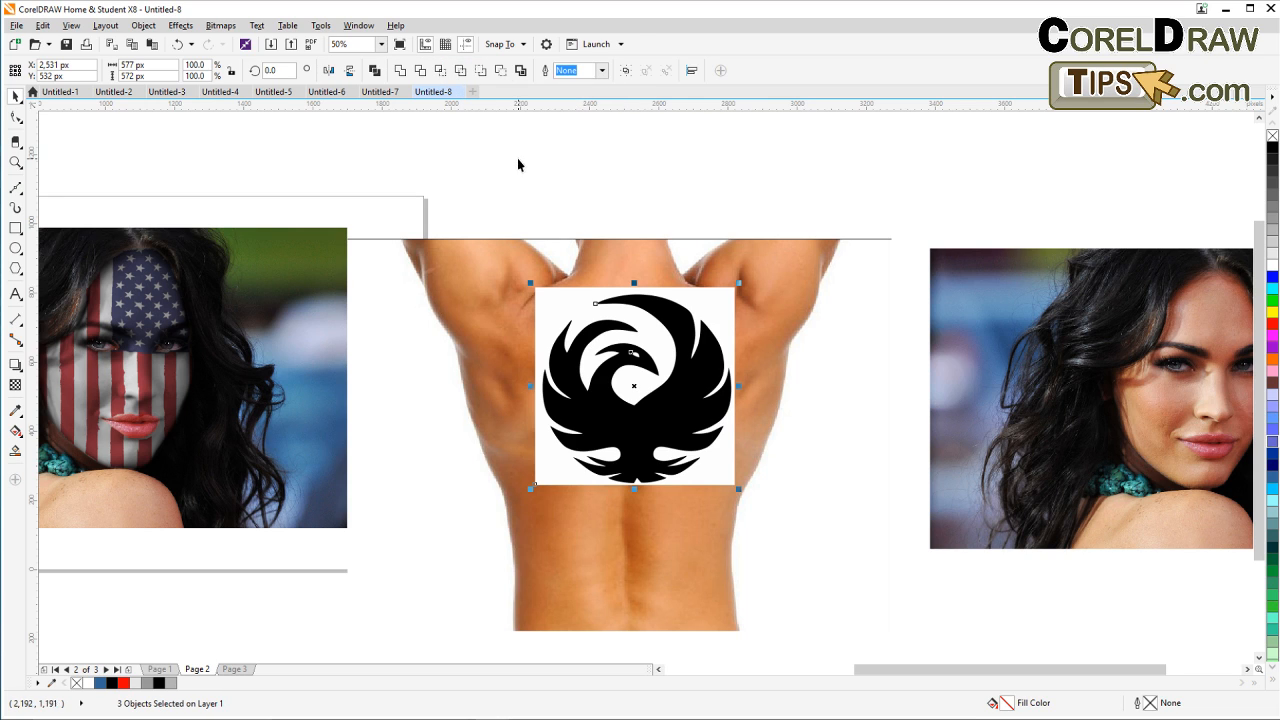
left_click(526, 191)
left_click_drag(571, 304, 820, 380)
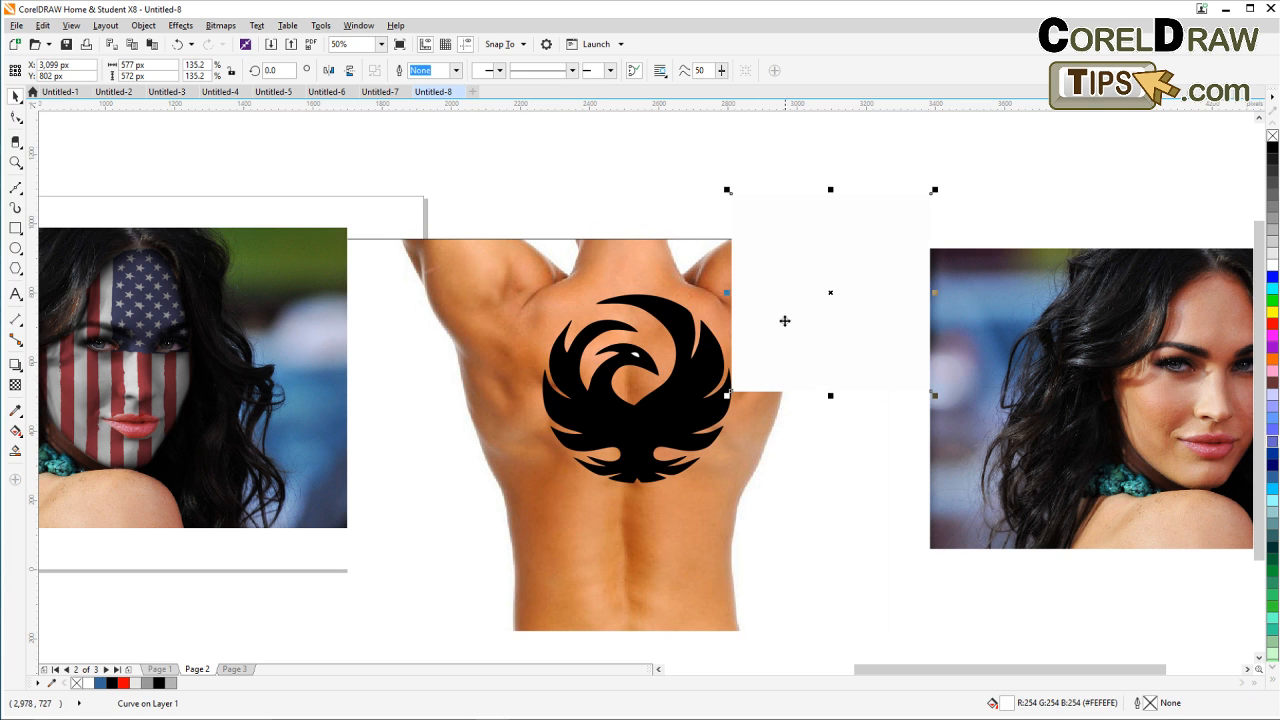
key("Delete")
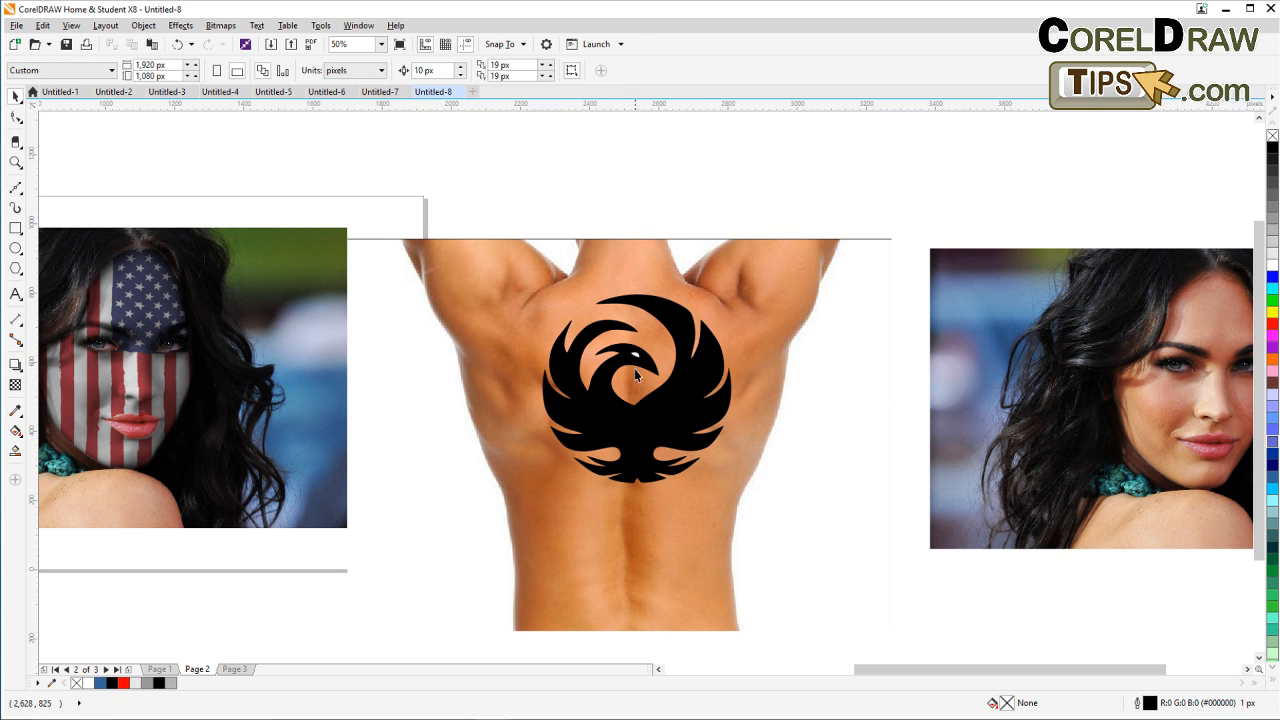
Step: Combine the white eye shape with the black phoenix body to cut the eye out as a hole, and clear the selection
scroll(636, 373, "up", 3)
scroll(634, 313, "down", 1)
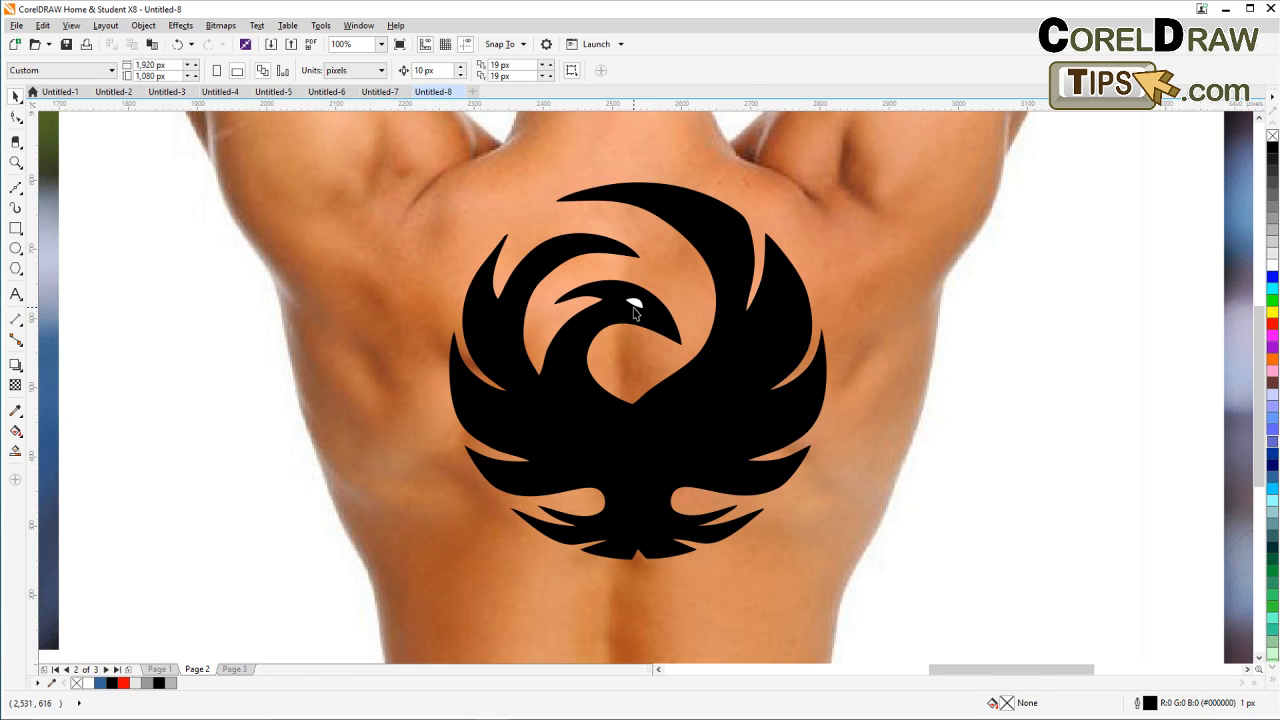
left_click(636, 304)
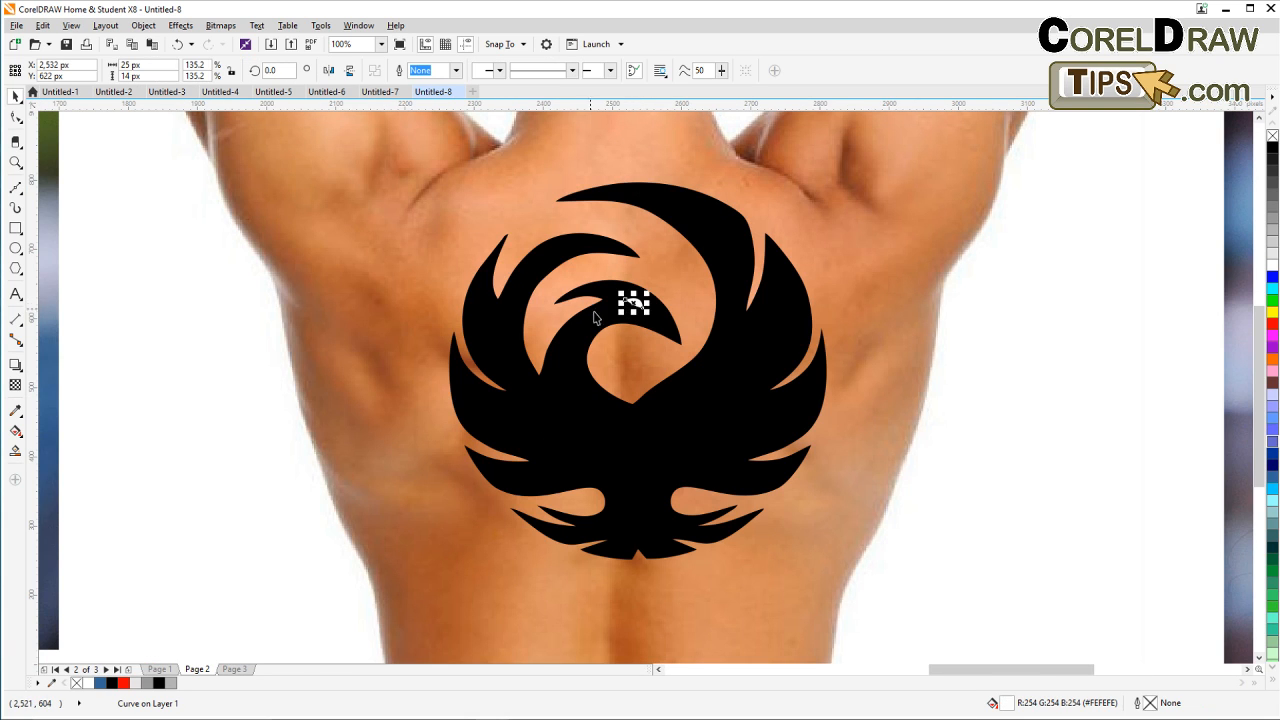
scroll(636, 304, "up", 1)
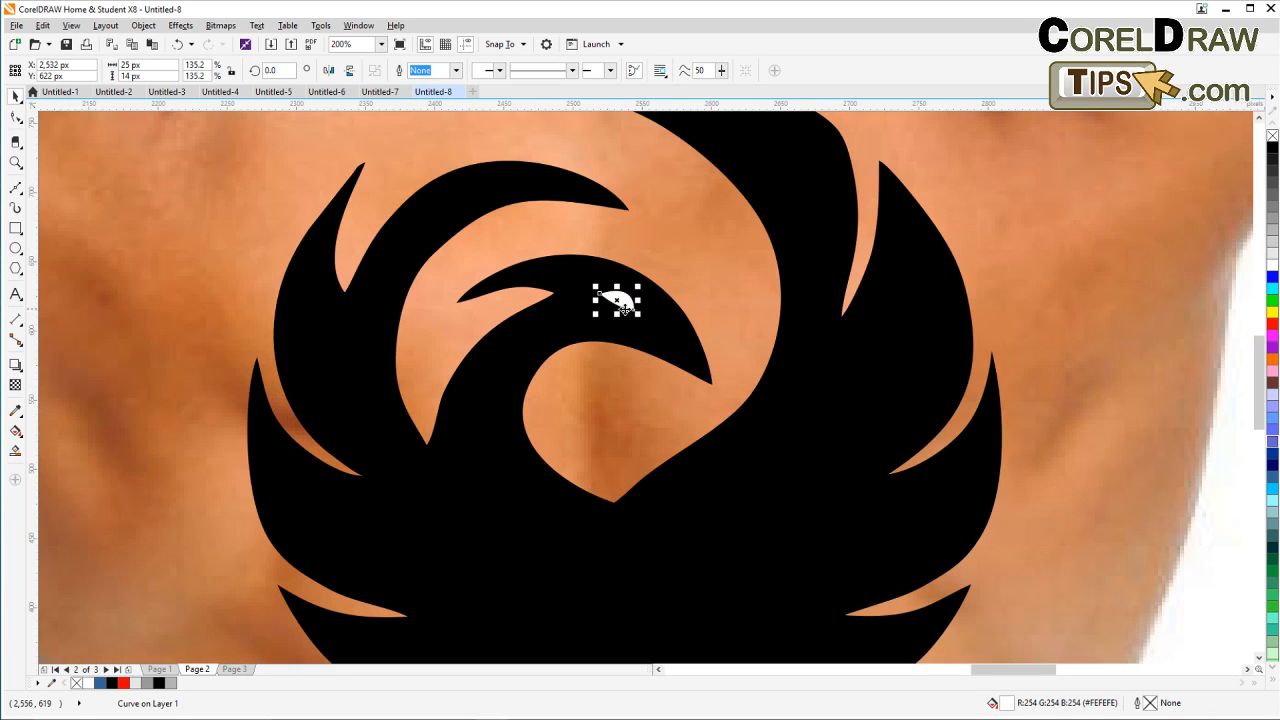
left_click(537, 346, "shift")
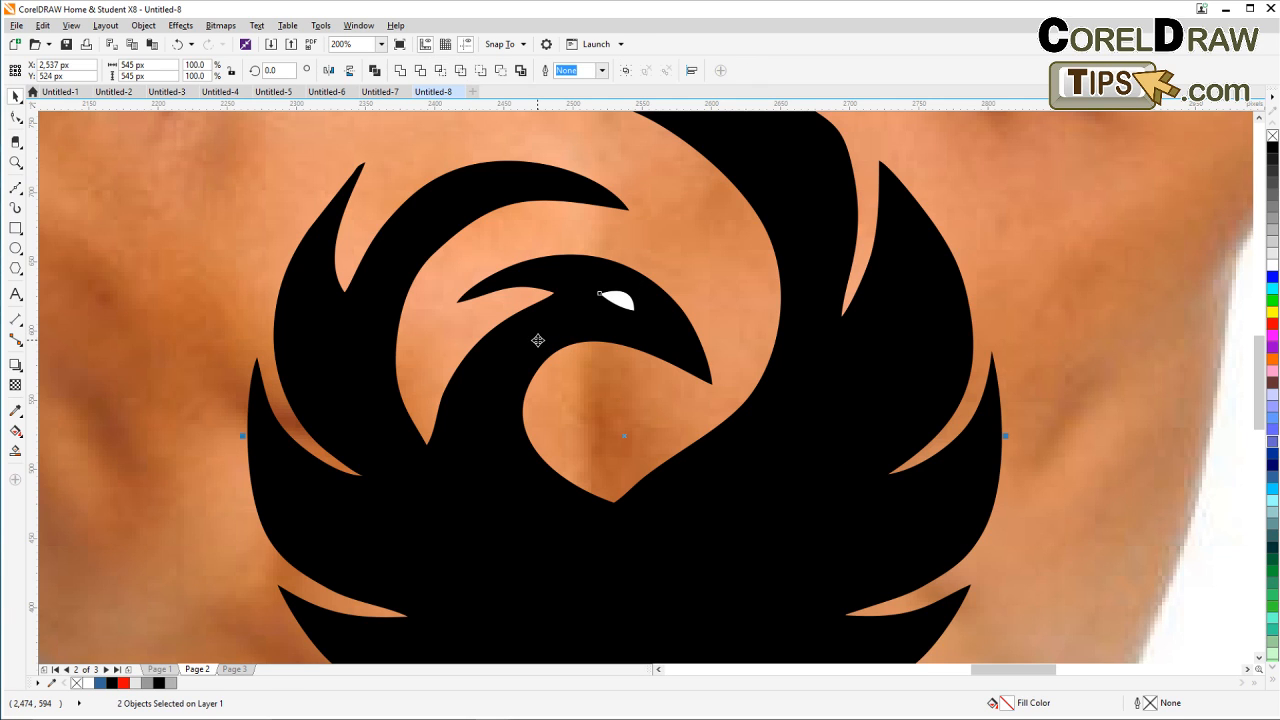
left_click(374, 70)
scroll(492, 208, "down", 2)
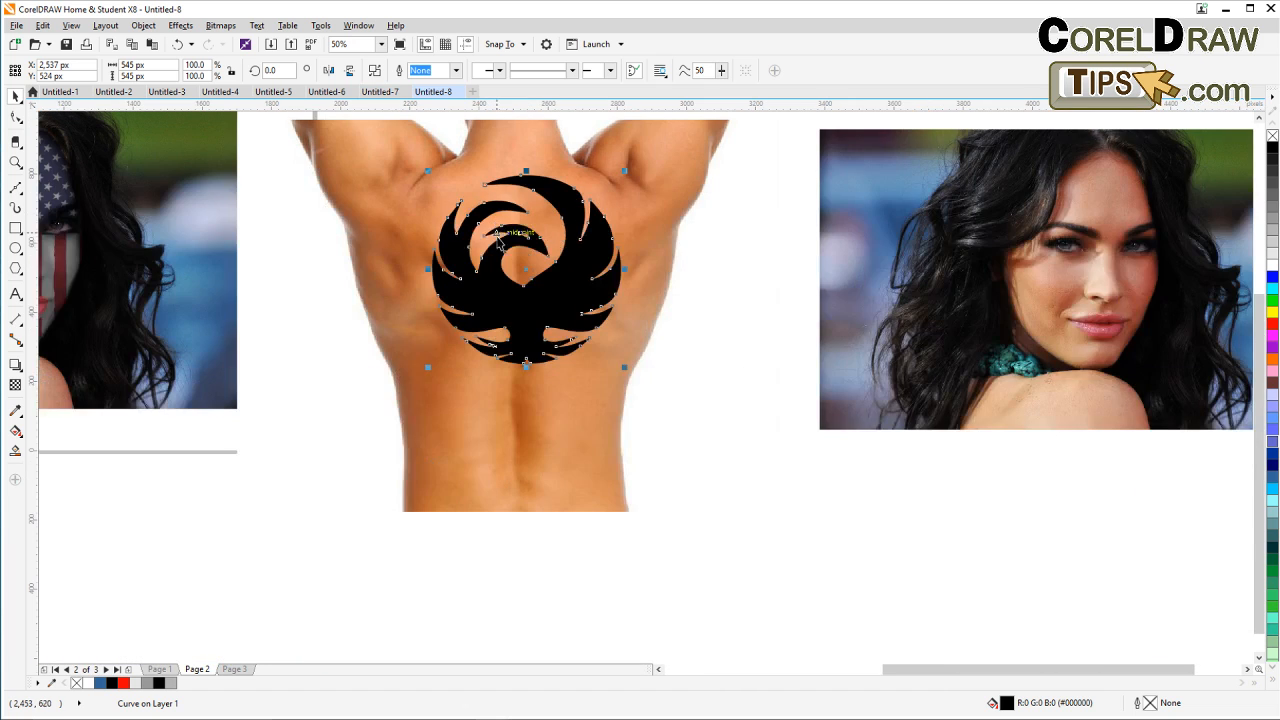
key("Escape")
scroll(591, 381, "down", 1)
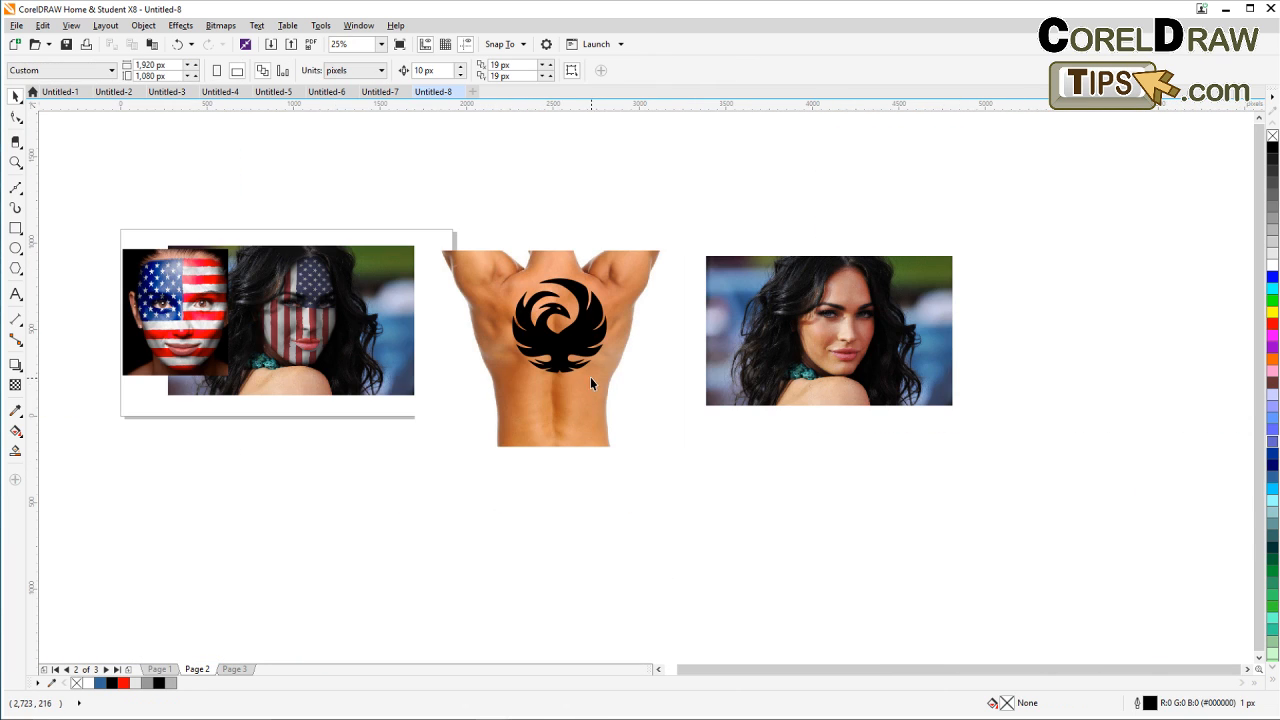
Step: Try the Multiply merge mode on the vector phoenix curve
left_click(580, 353)
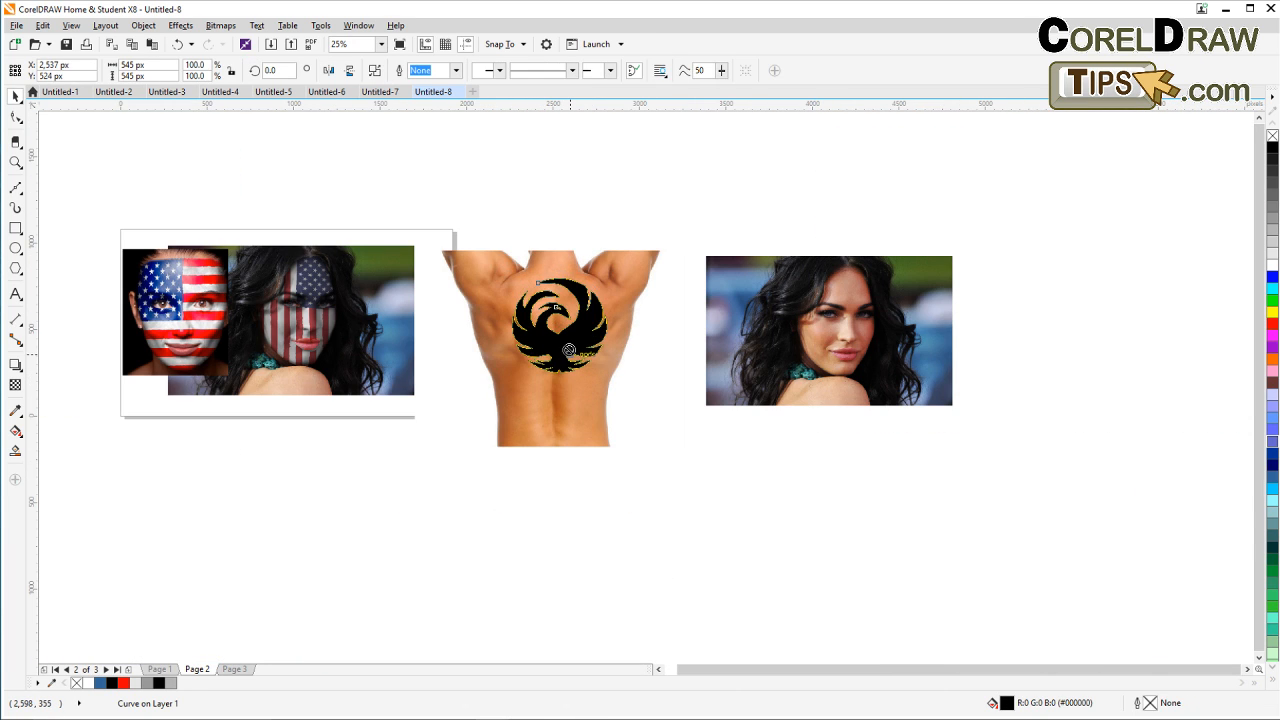
scroll(570, 352, "up", 1)
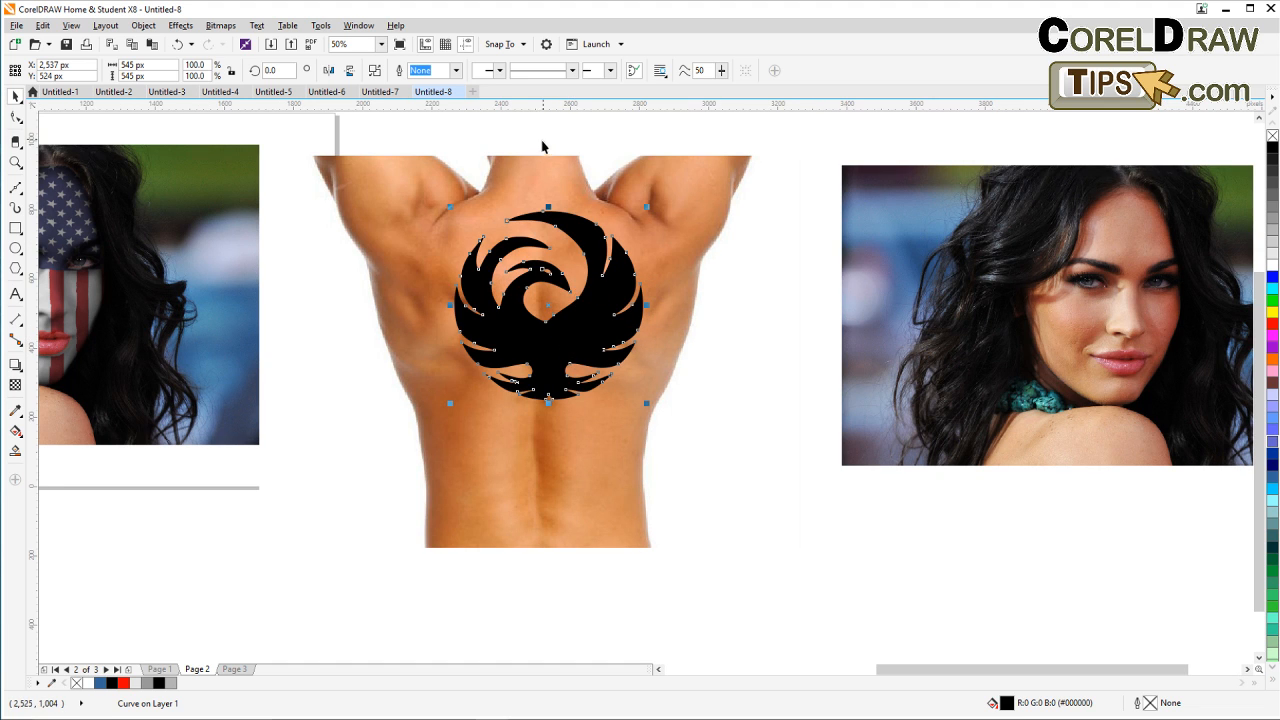
left_click_drag(357, 433, 481, 442)
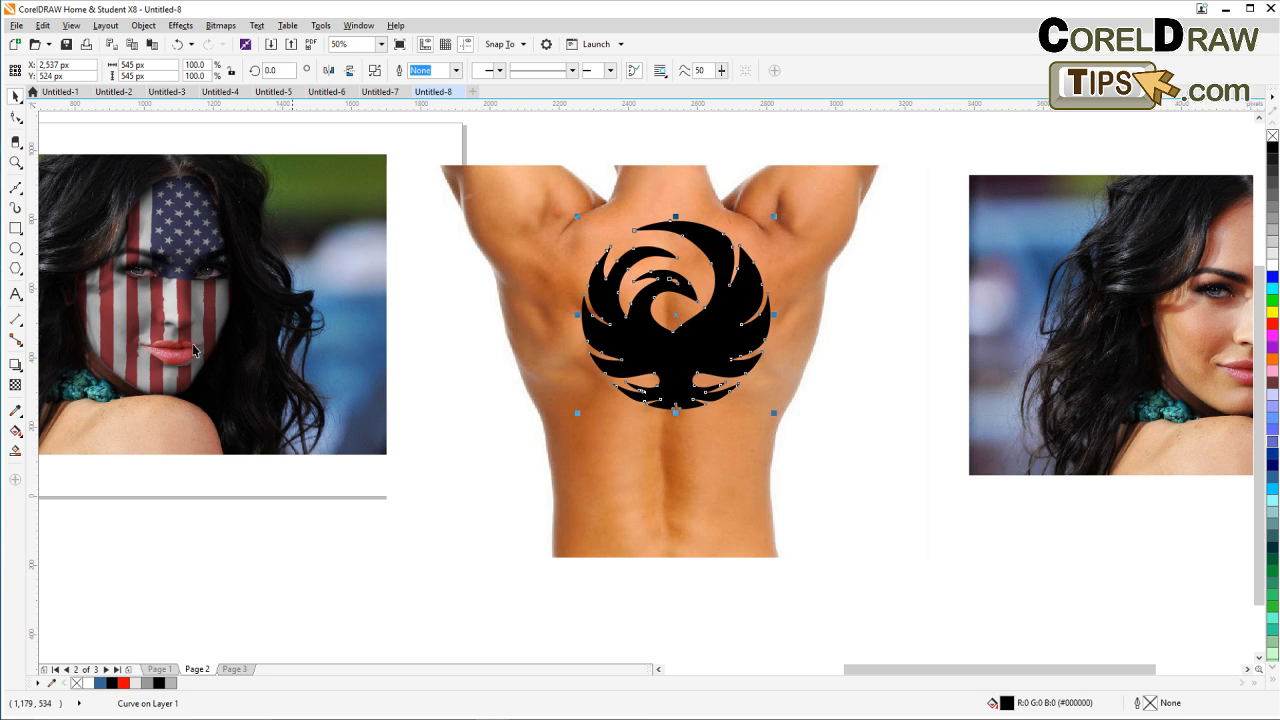
left_click(15, 386)
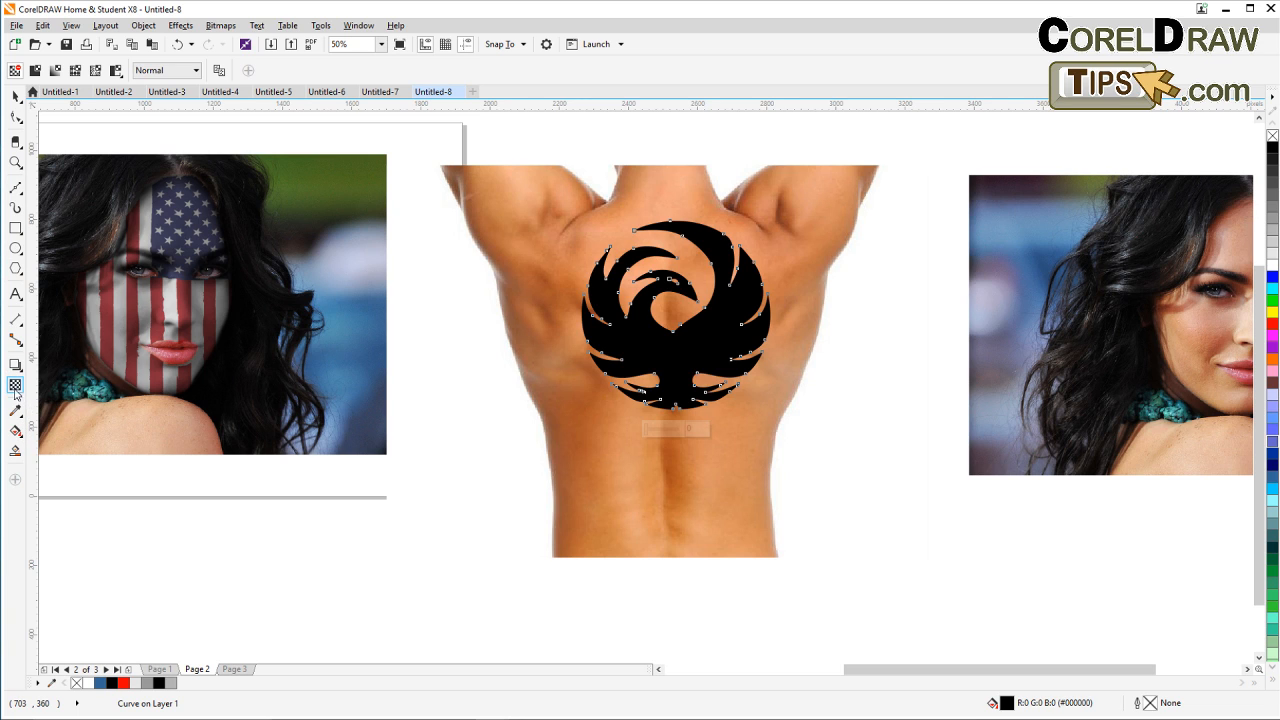
left_click(196, 71)
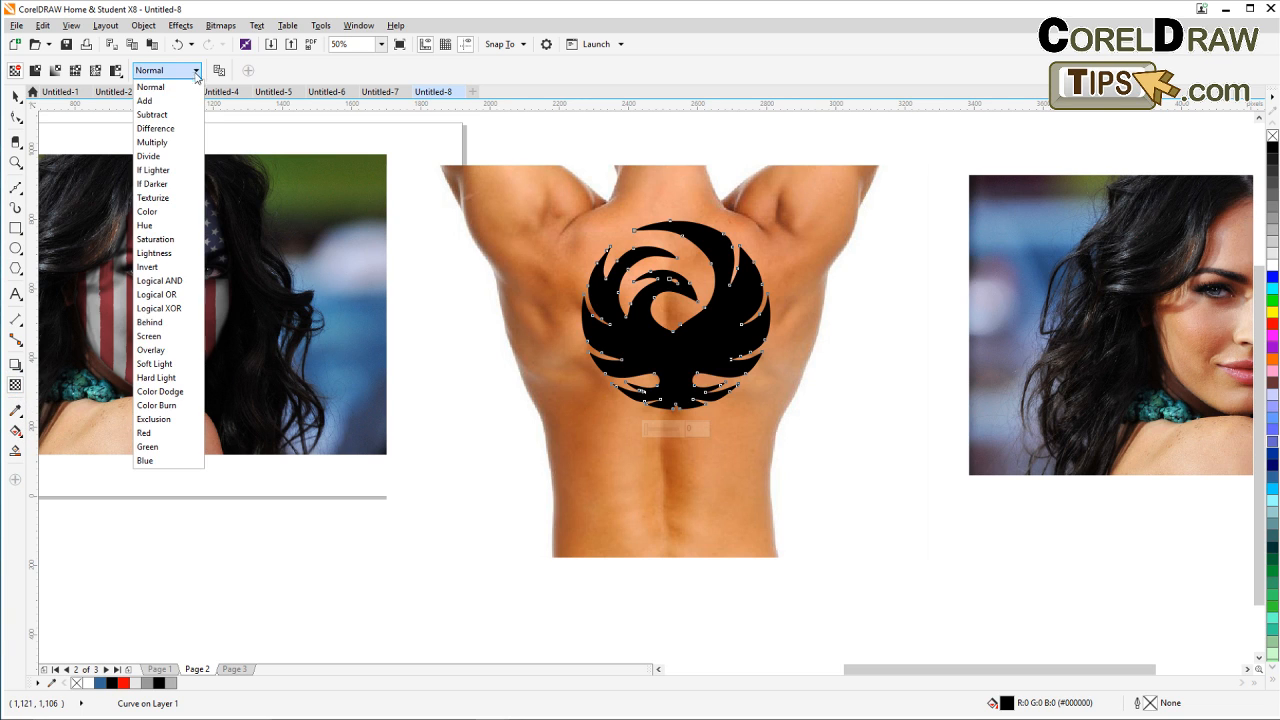
left_click(170, 143)
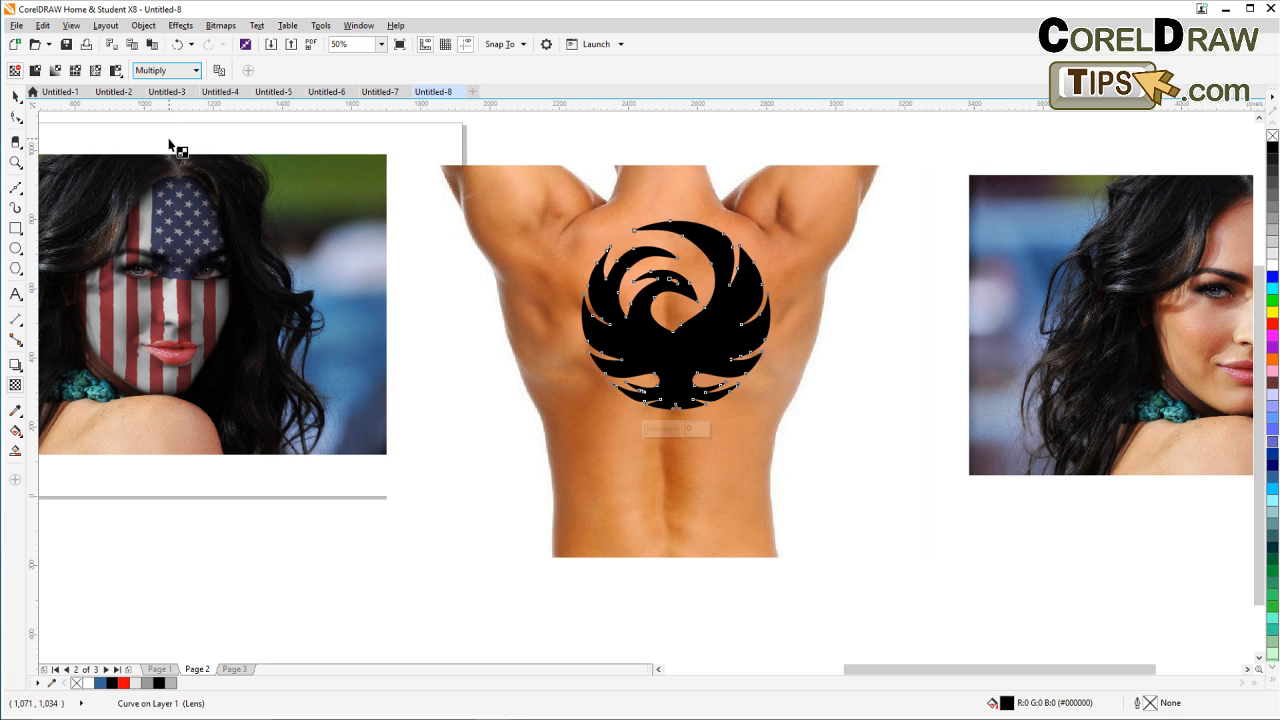
scroll(697, 345, "up", 2)
scroll(693, 344, "down", 2)
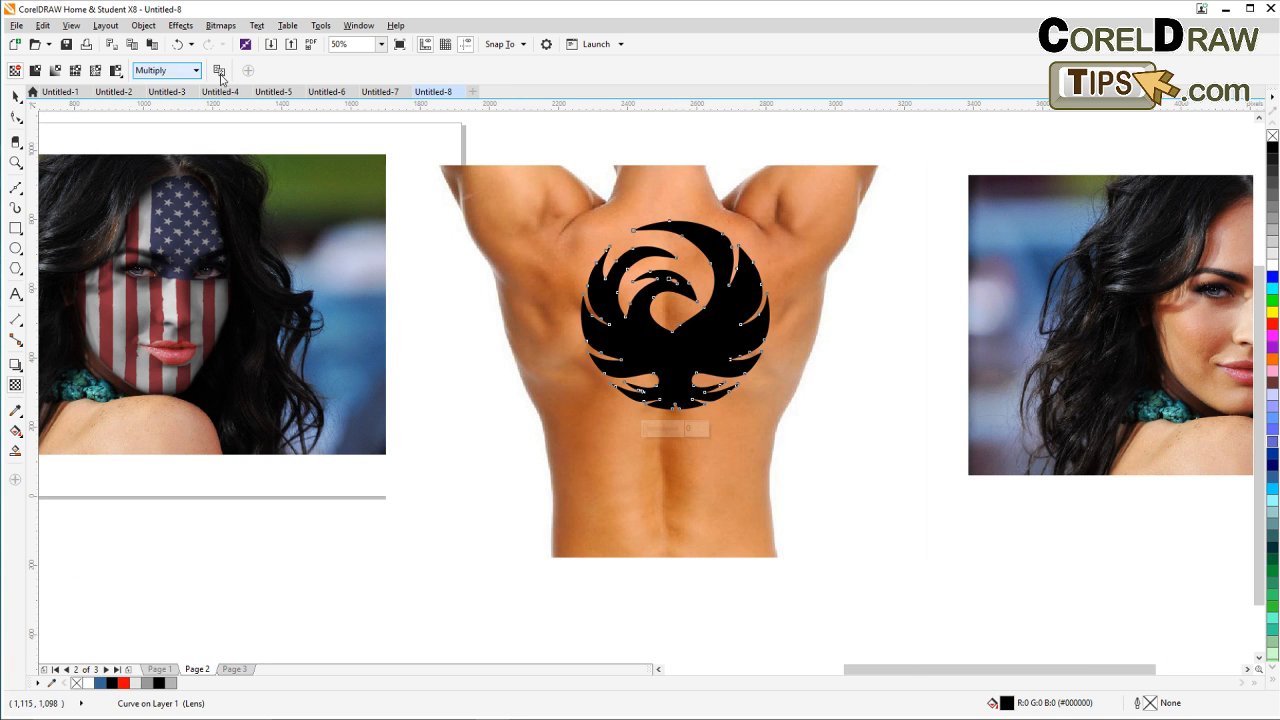
left_click(177, 44)
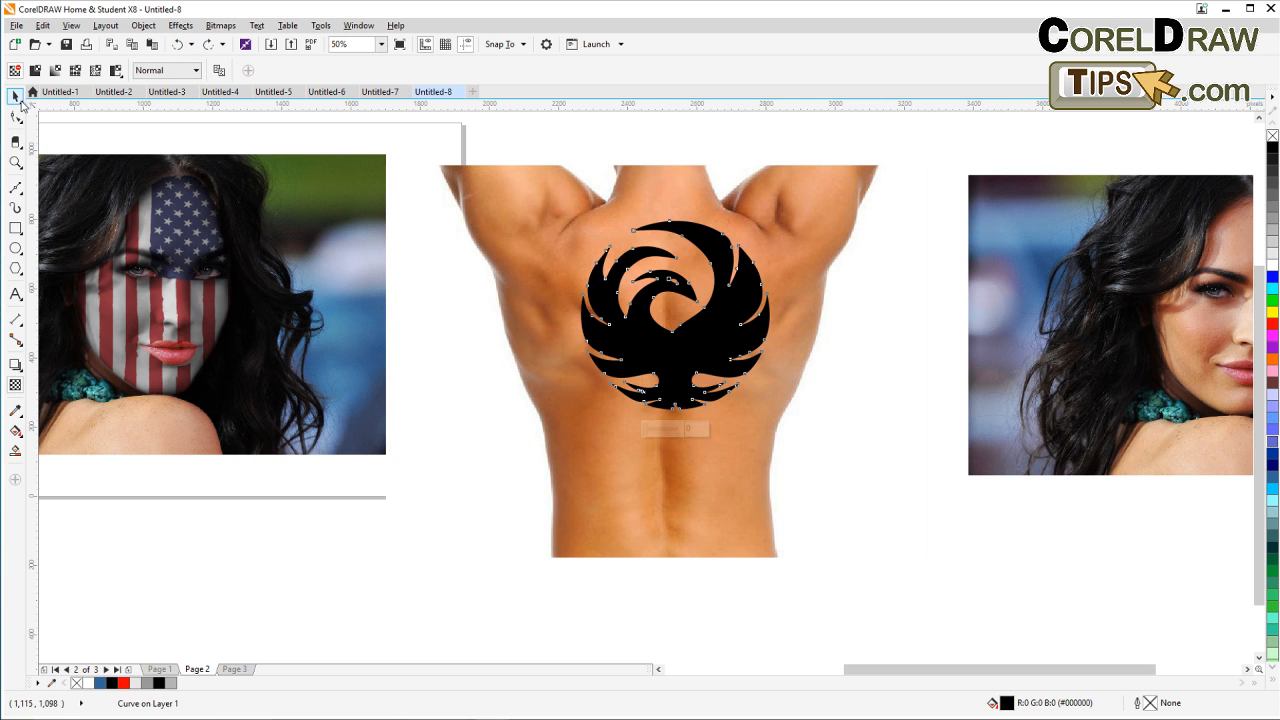
left_click(16, 96)
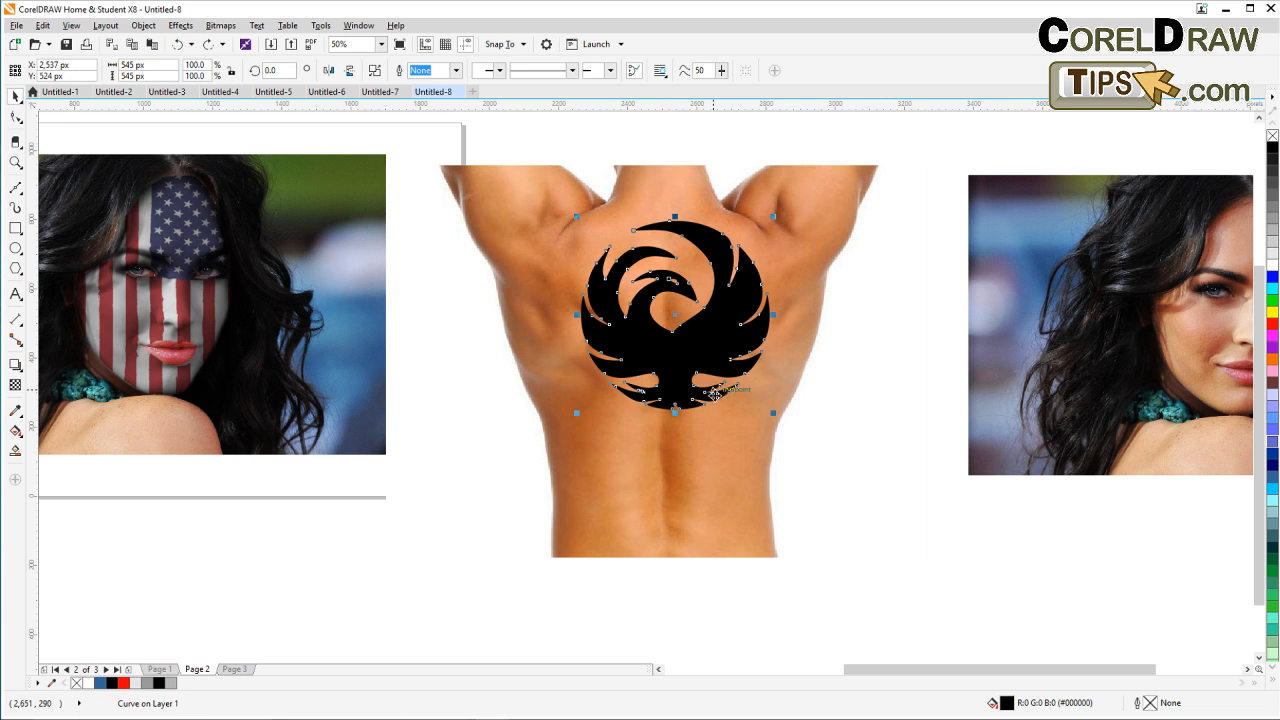
Step: Place a spare copy of the vector phoenix outside the back photo, beyond the right shoulder
scroll(702, 336, "up", 2)
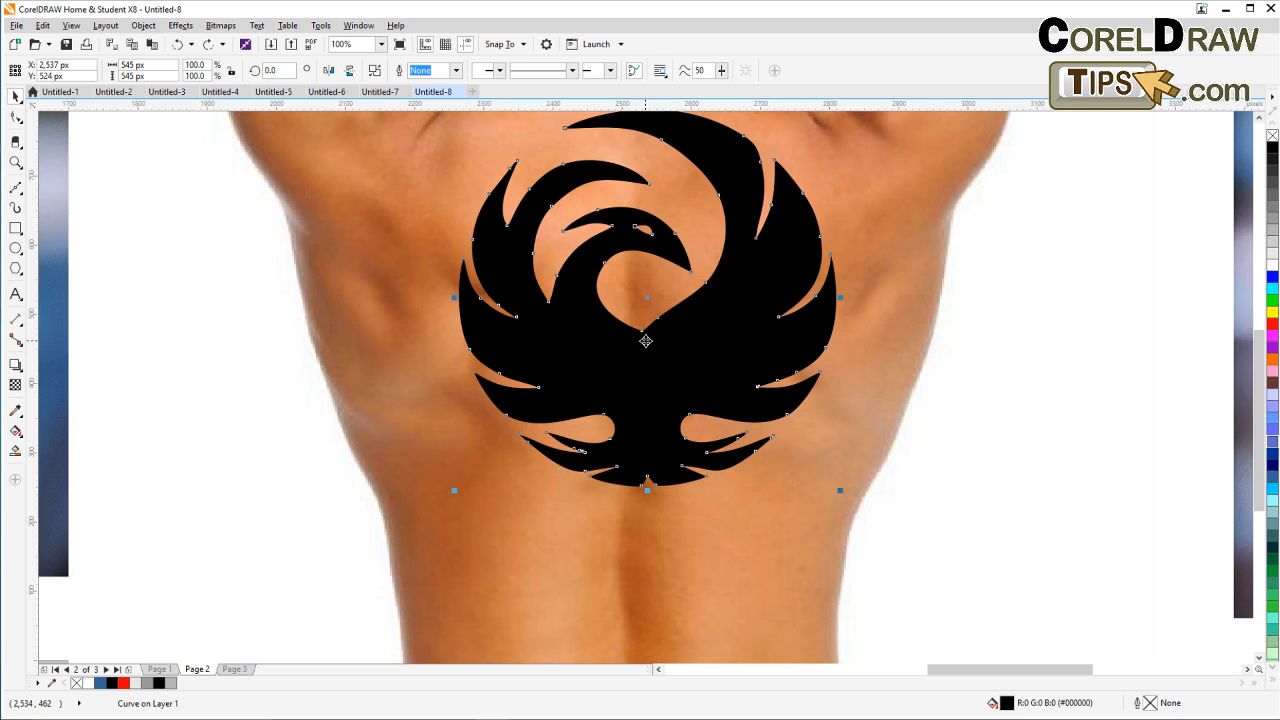
scroll(645, 341, "down", 2)
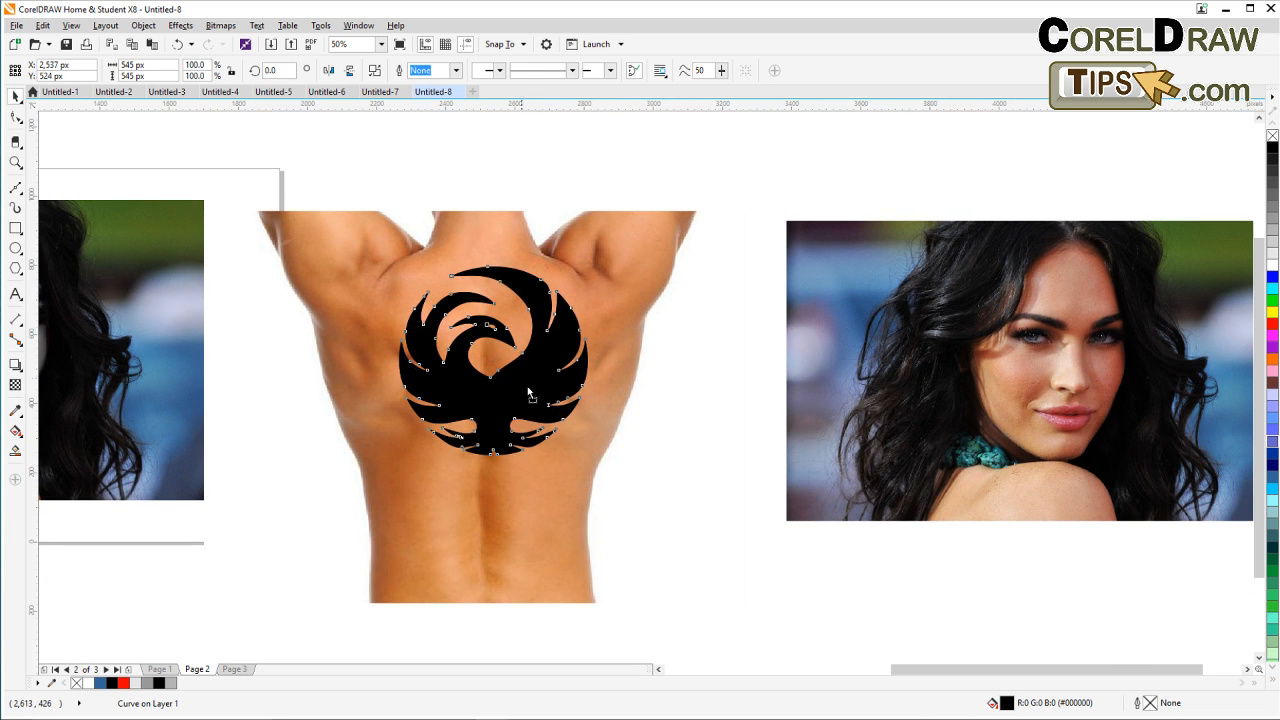
left_click_drag(524, 397, 738, 246)
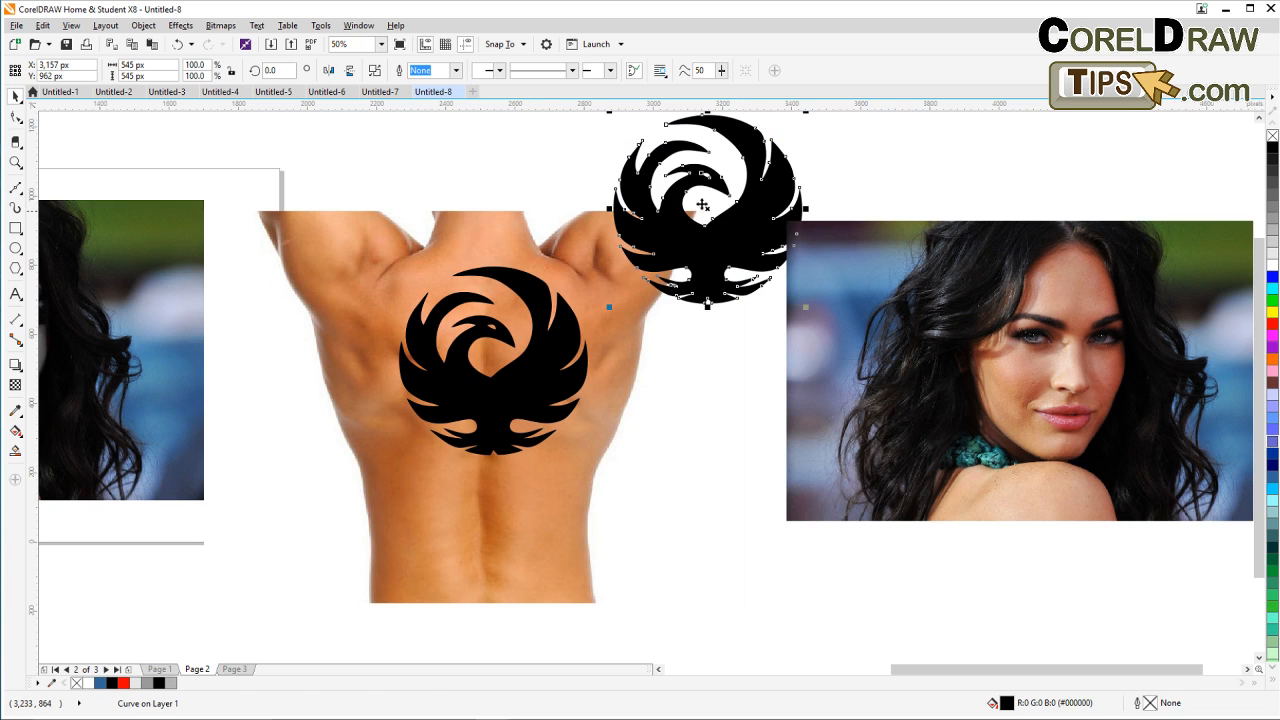
left_click_drag(690, 250, 758, 197)
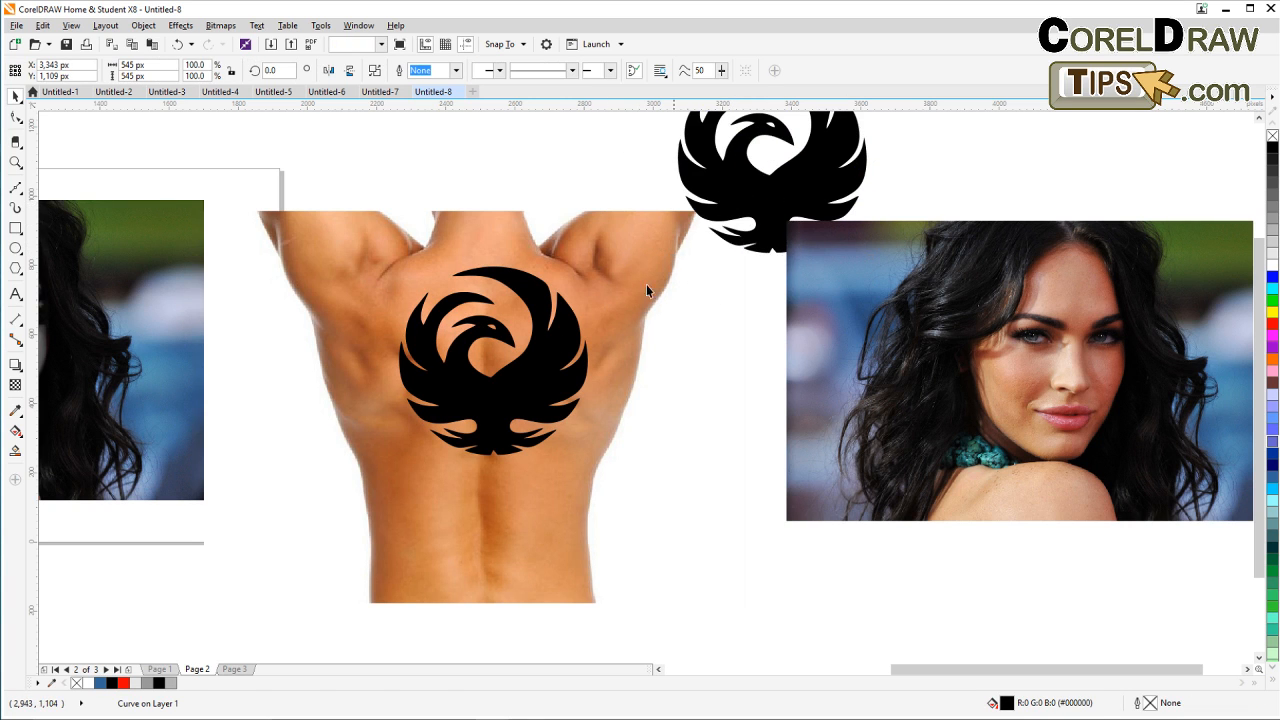
Step: Convert the phoenix on the back to a 96 dpi Grayscale (8-bit) bitmap with anti-aliasing and a transparent background
left_click(507, 374)
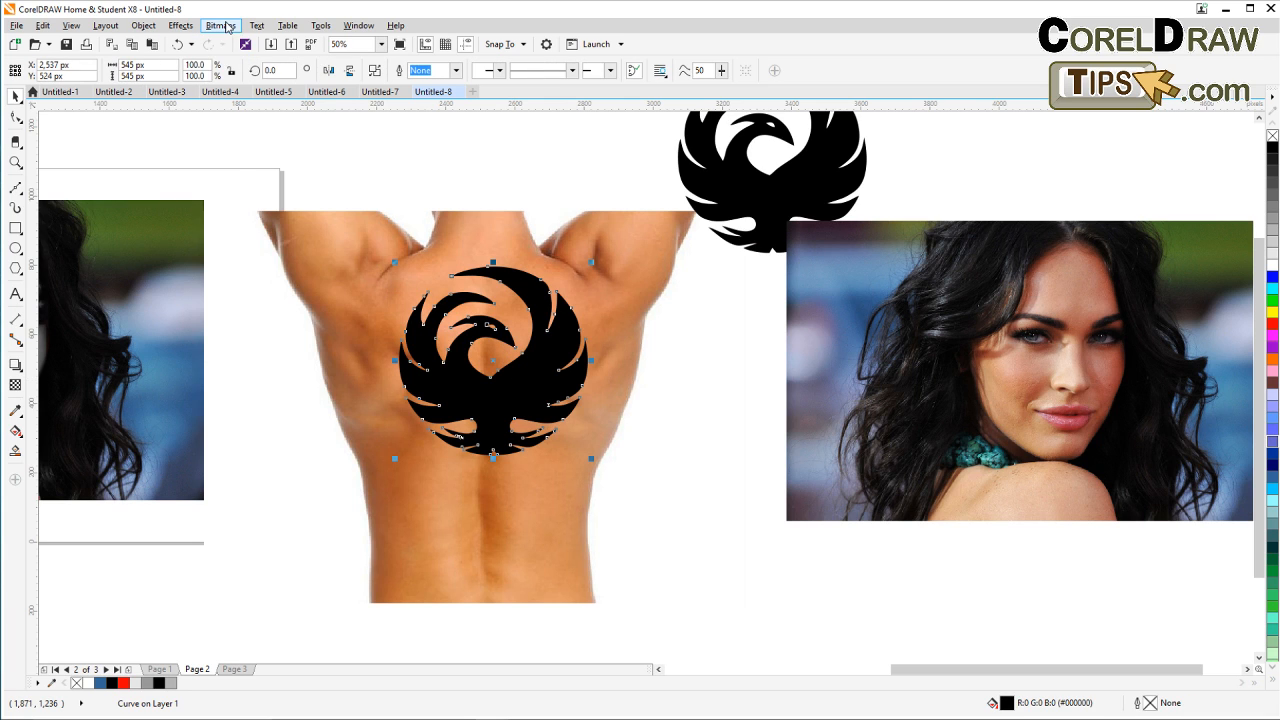
left_click(222, 25)
left_click(229, 44)
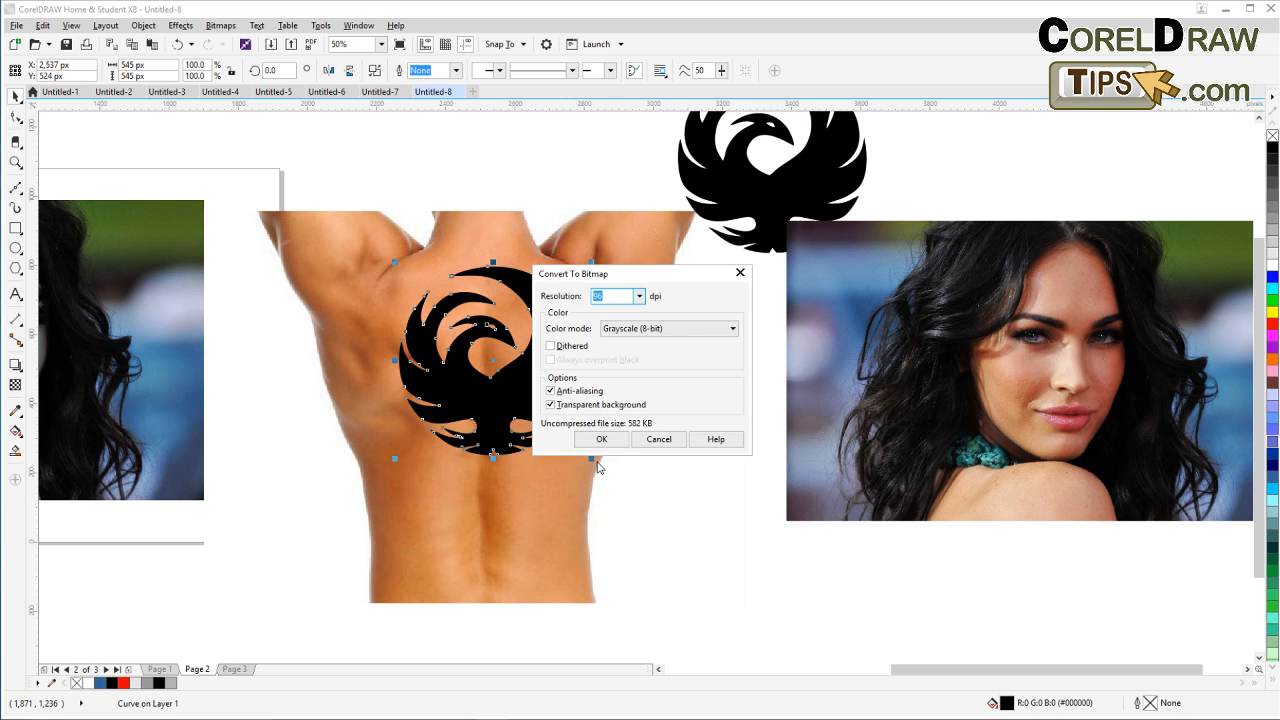
left_click(601, 440)
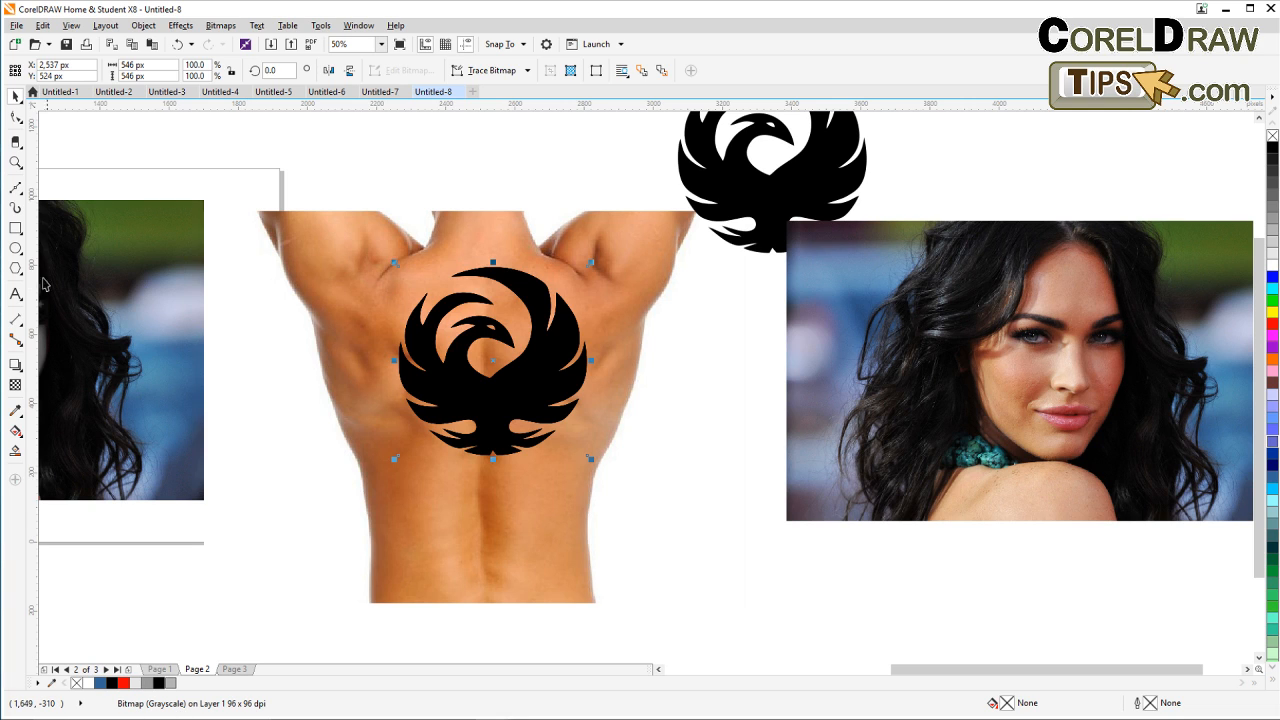
Step: Set the phoenix bitmap's transparency merge mode to Multiply
left_click(15, 386)
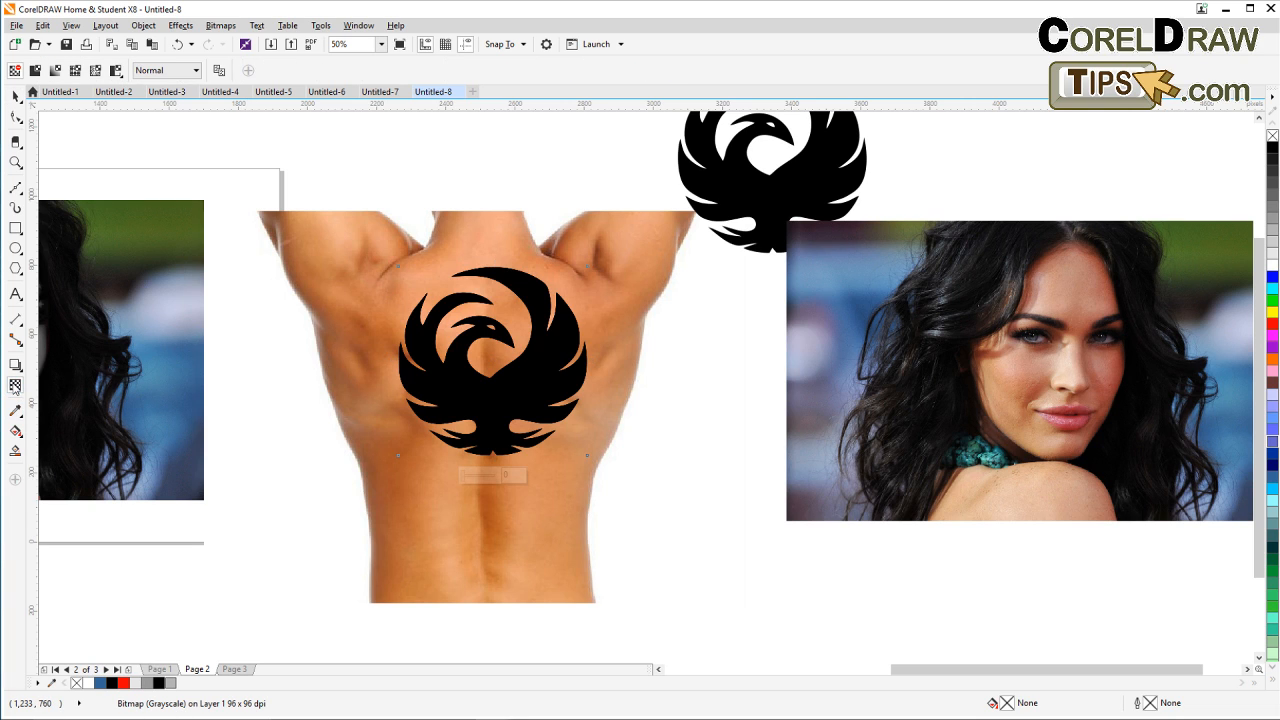
left_click(166, 76)
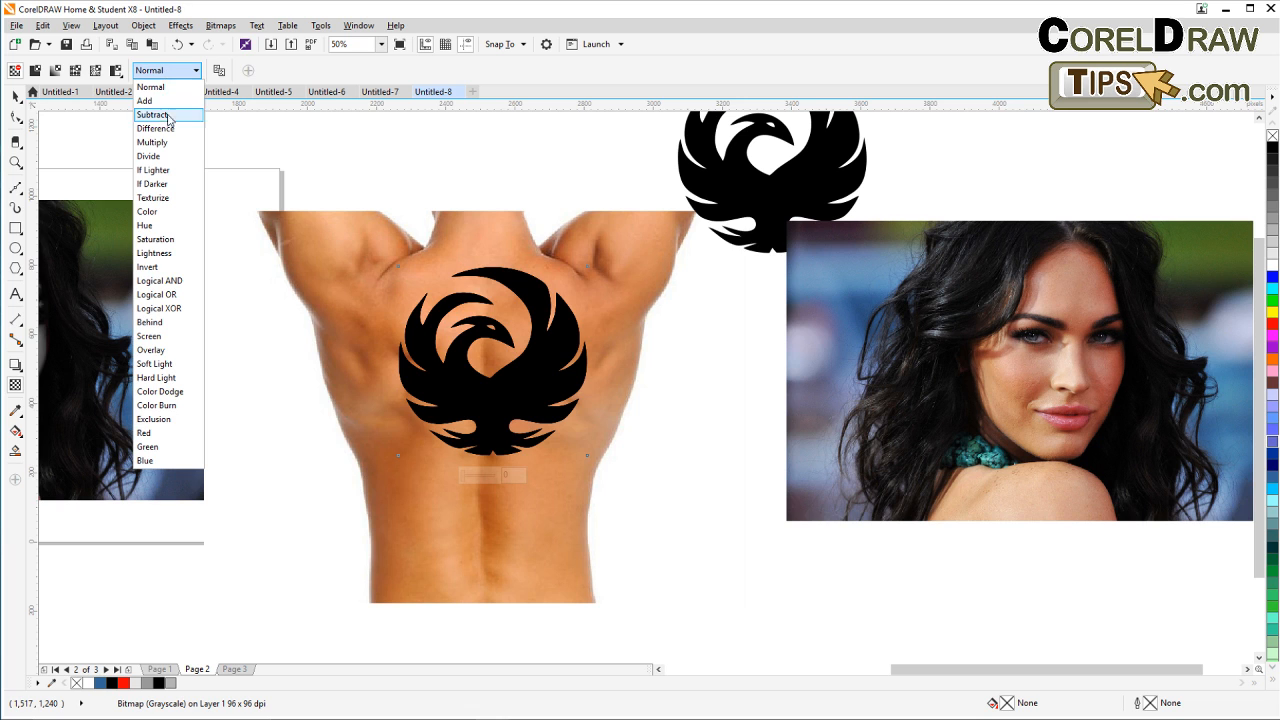
left_click(156, 143)
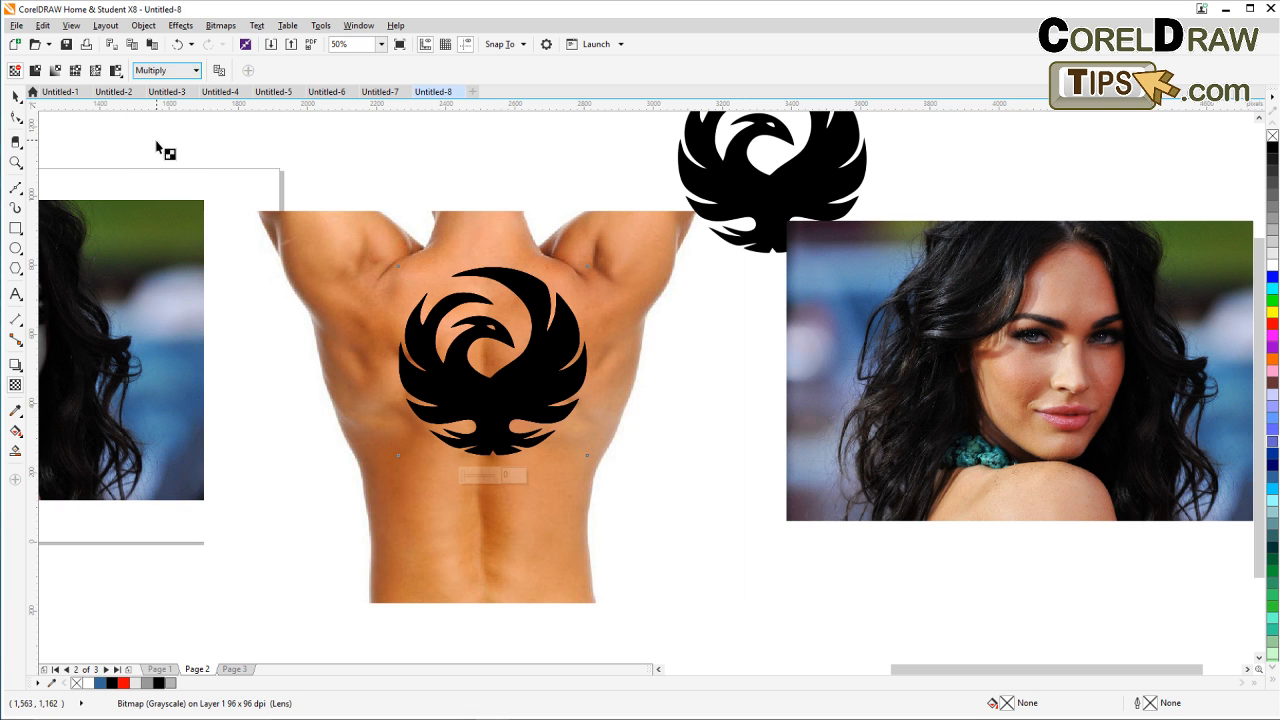
scroll(505, 398, "up", 2)
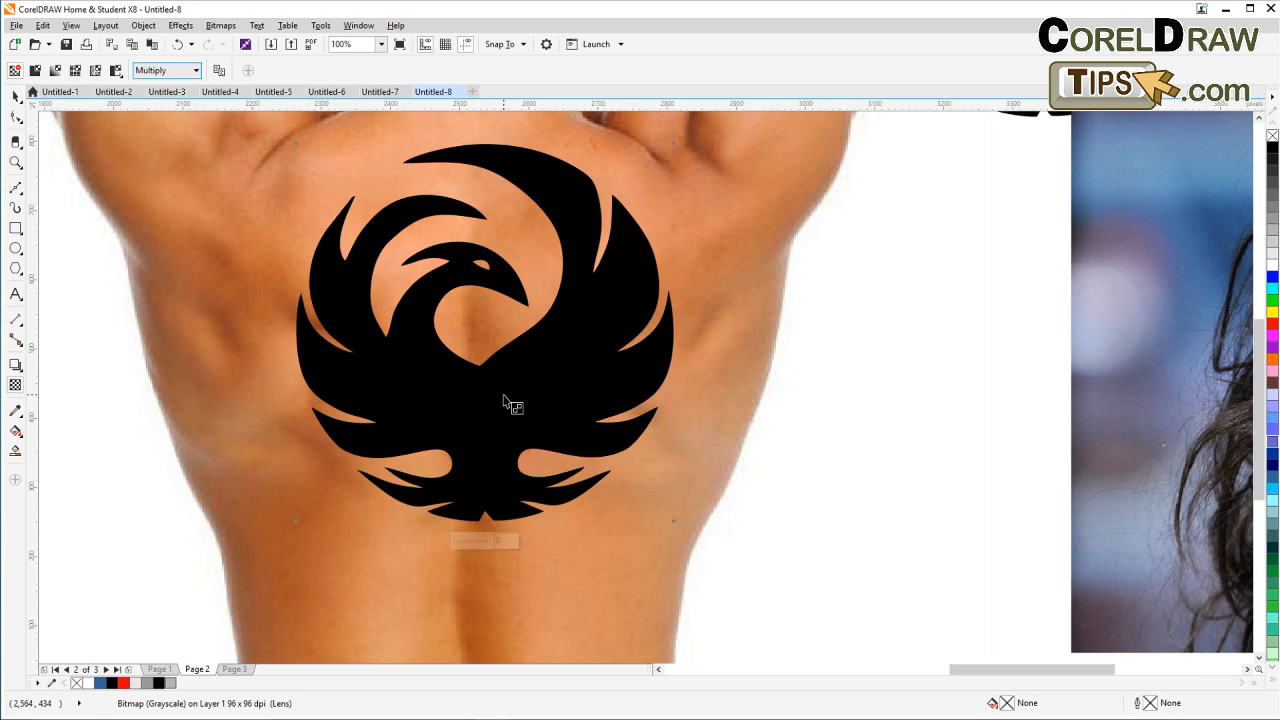
scroll(505, 398, "down", 2)
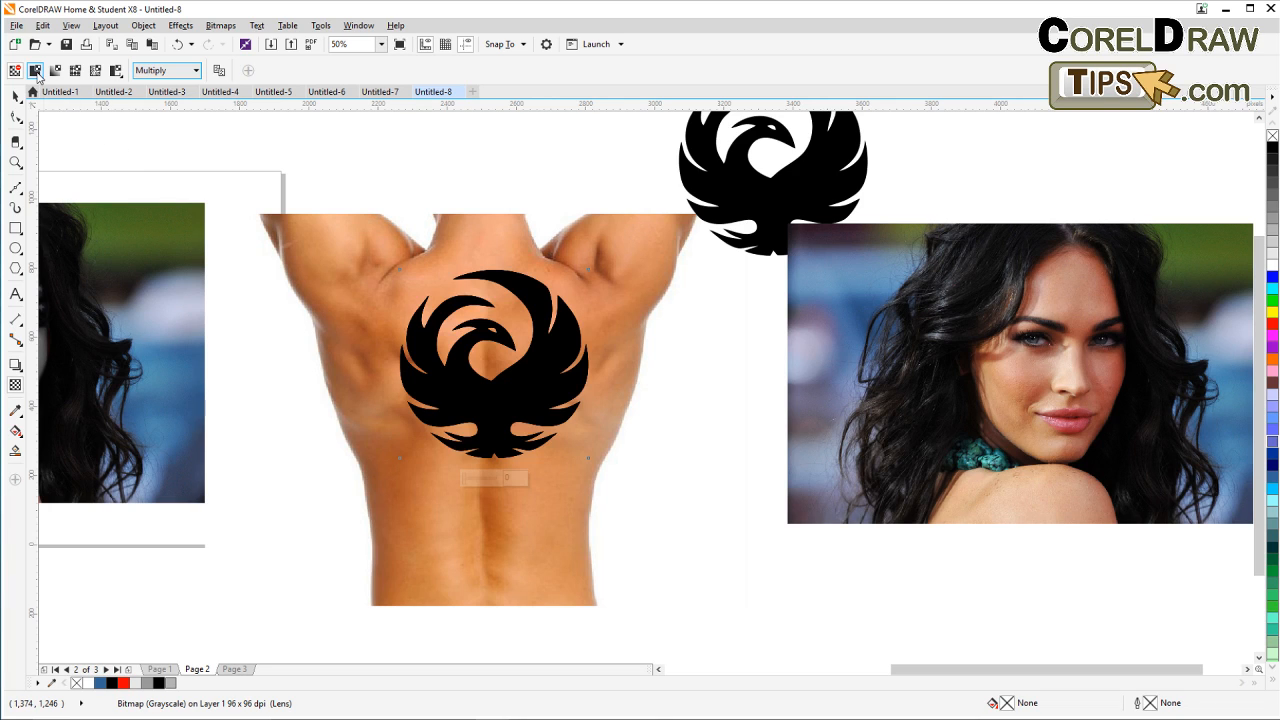
Step: Apply a uniform transparency of 30 to the phoenix bitmap and return to the Pick tool
left_click(35, 71)
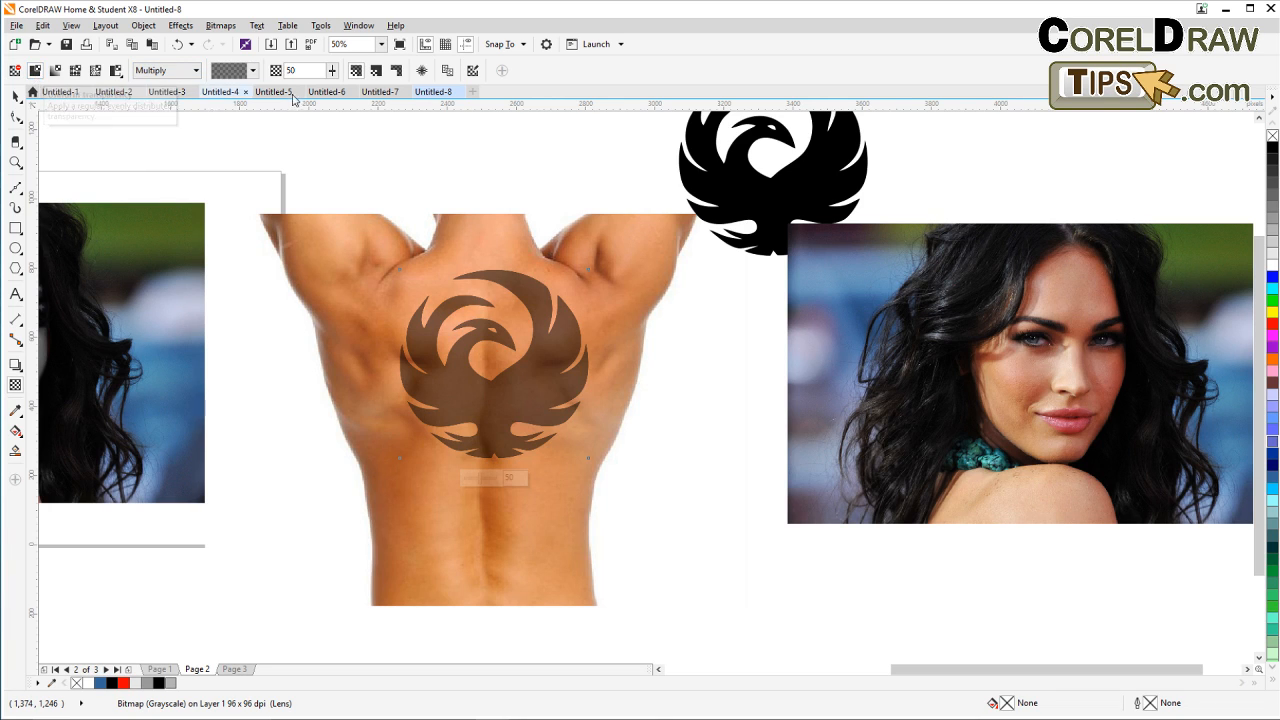
left_click_drag(332, 70, 313, 92)
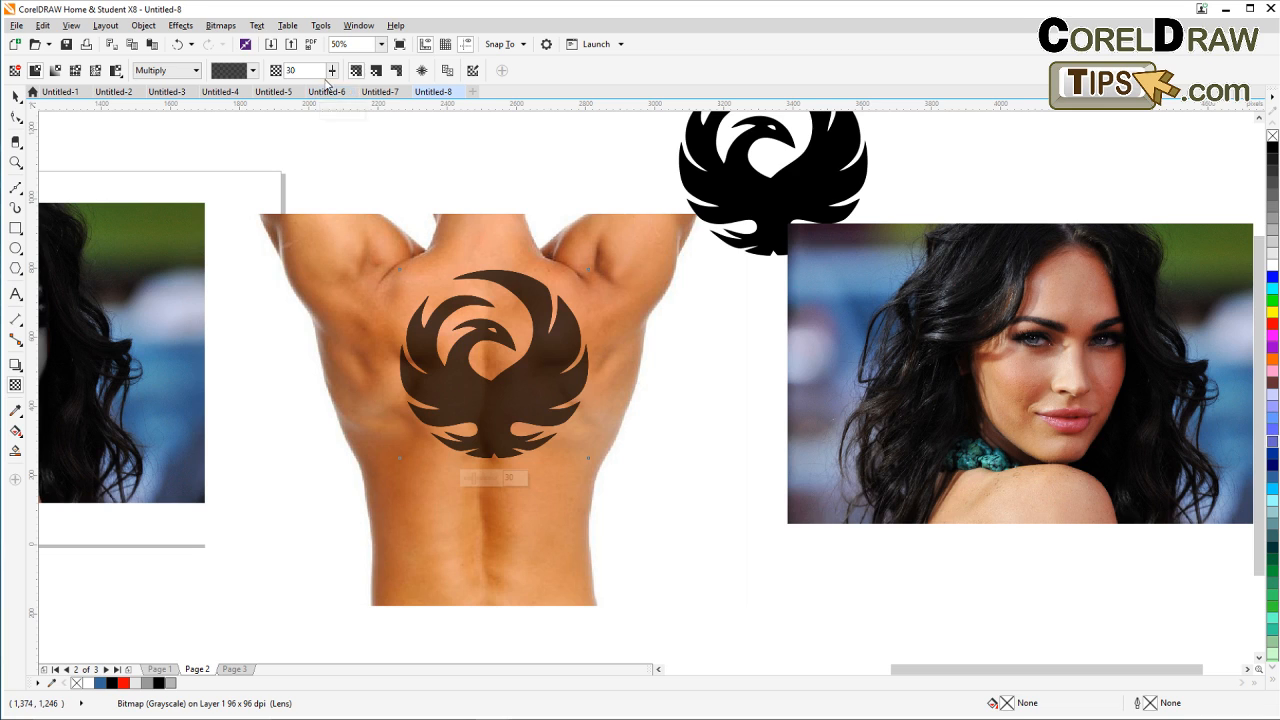
left_click_drag(324, 90, 338, 82)
left_click(16, 96)
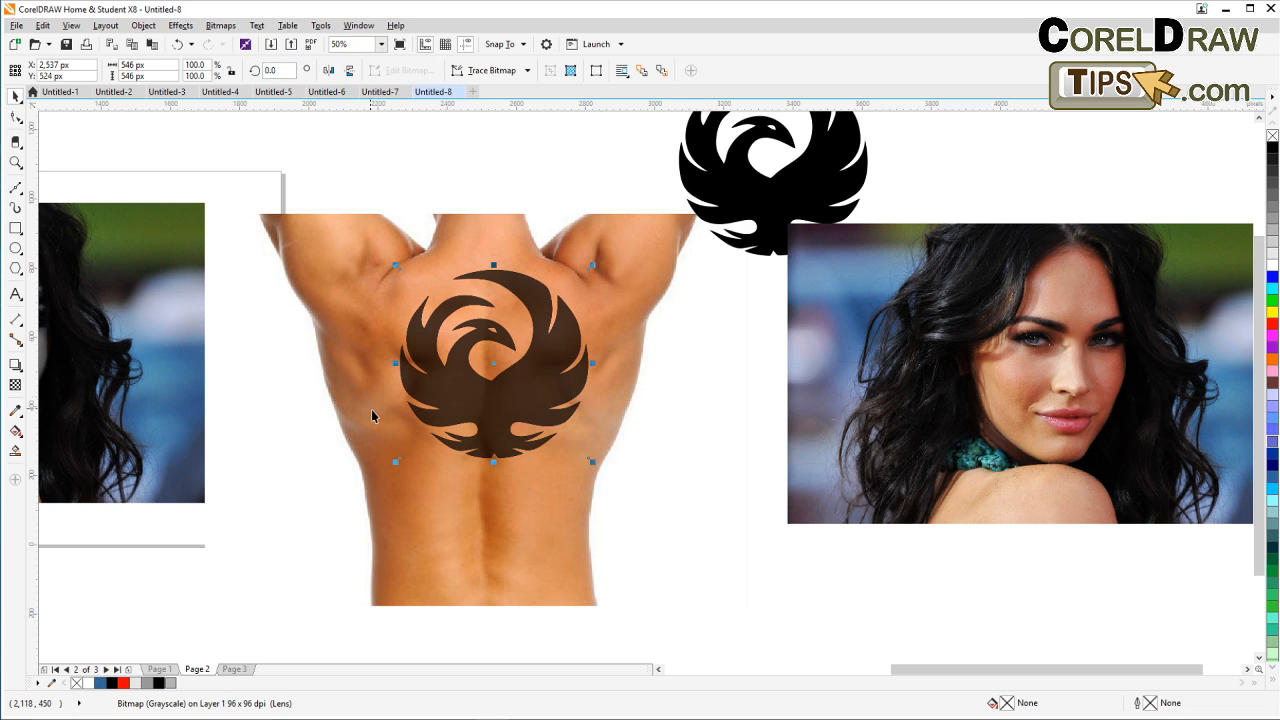
Step: Place a copy of the plain back photo to the right of the tattooed back, overlapping the original portrait
scroll(372, 416, "down", 2)
scroll(446, 432, "up", 1)
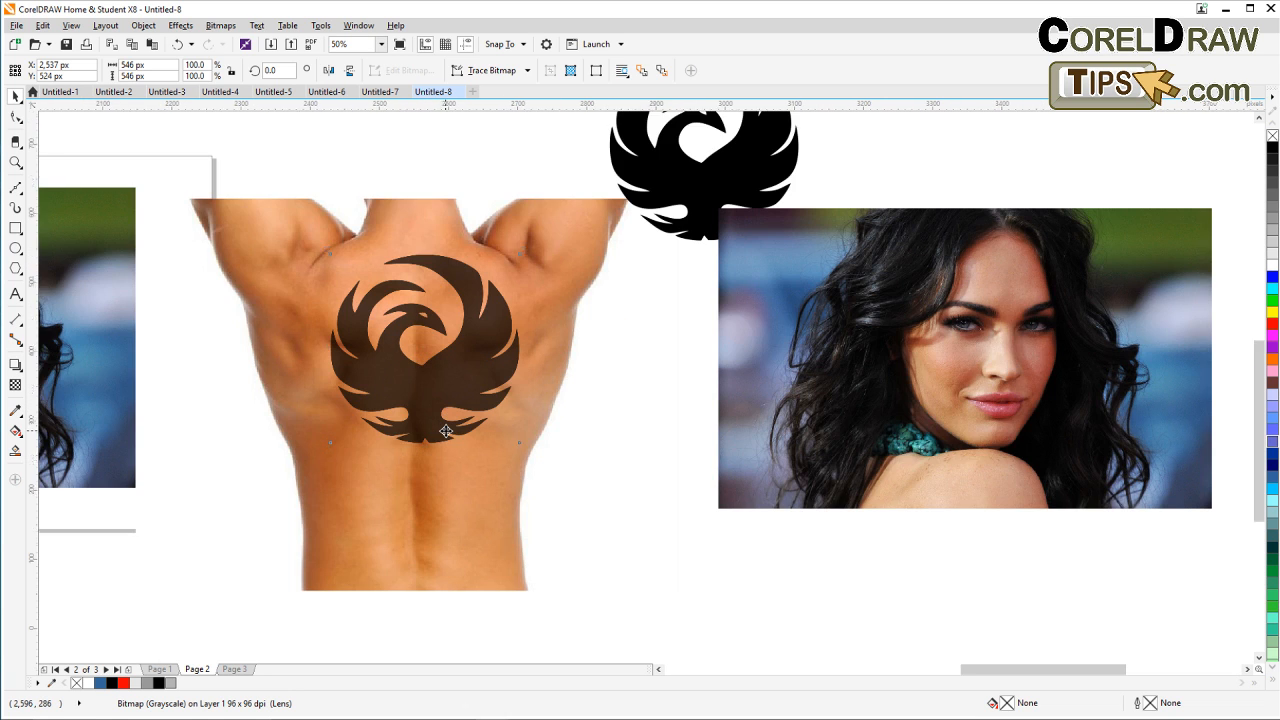
scroll(446, 432, "up", 1)
scroll(446, 432, "down", 2)
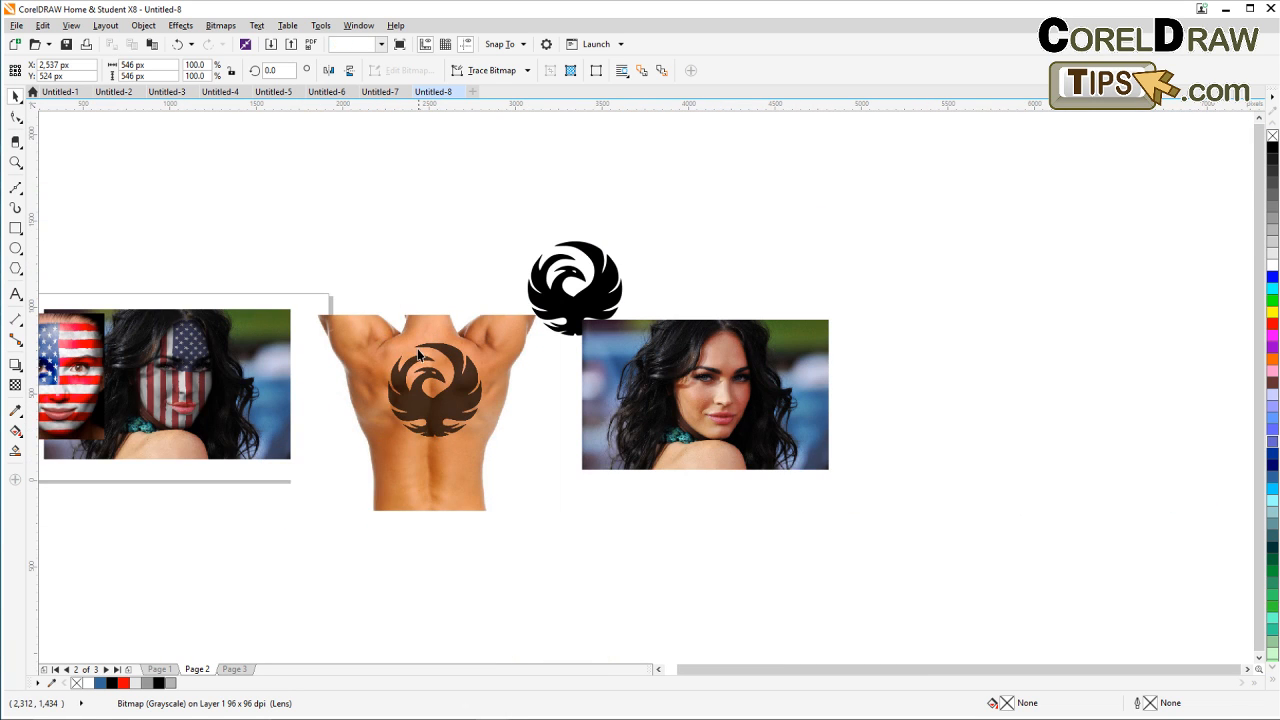
left_click(363, 336)
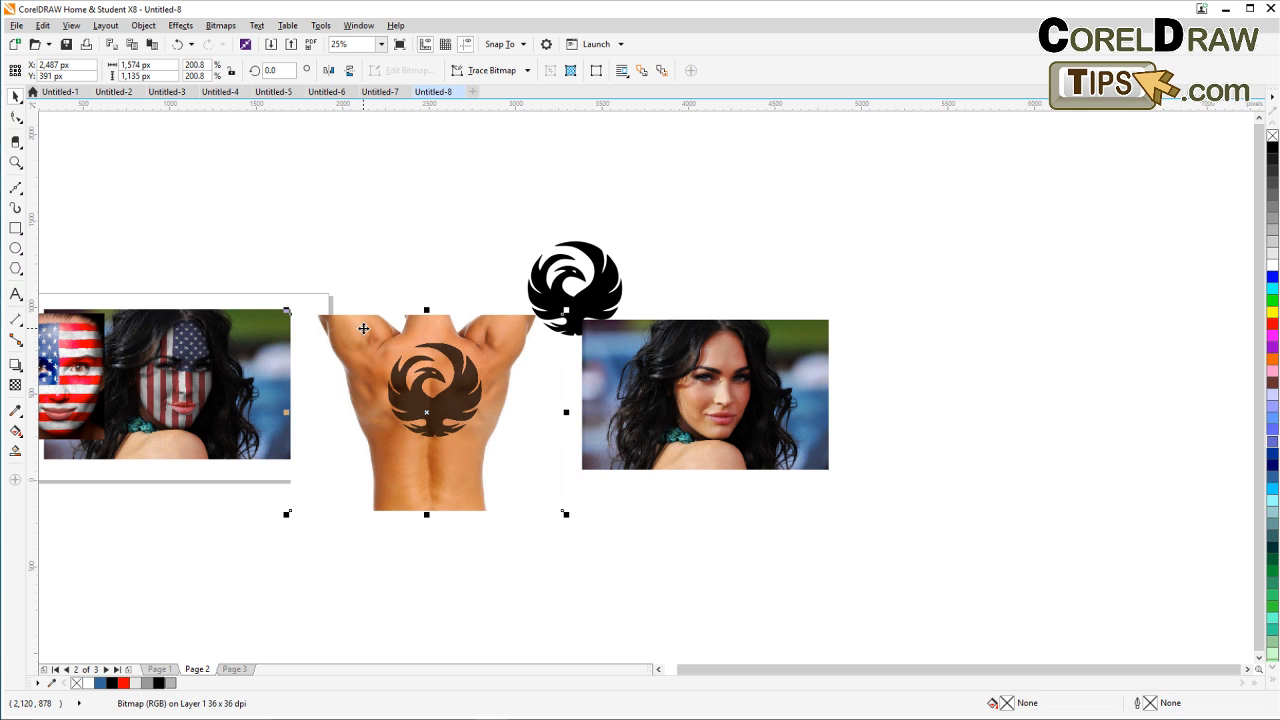
left_click_drag(355, 316, 671, 491)
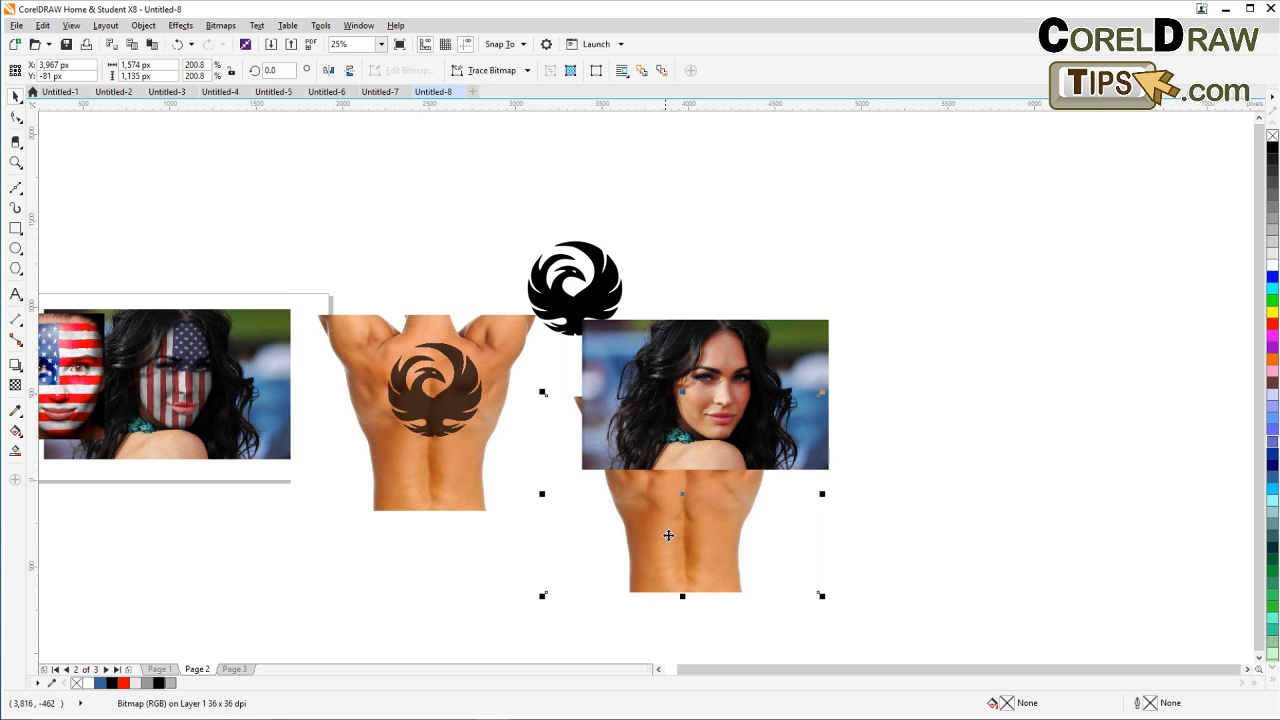
Step: Move the original portrait and the flag face piece behind it farther right, clear of the copied back photo
left_click(784, 360)
left_click_drag(784, 360, 1016, 316)
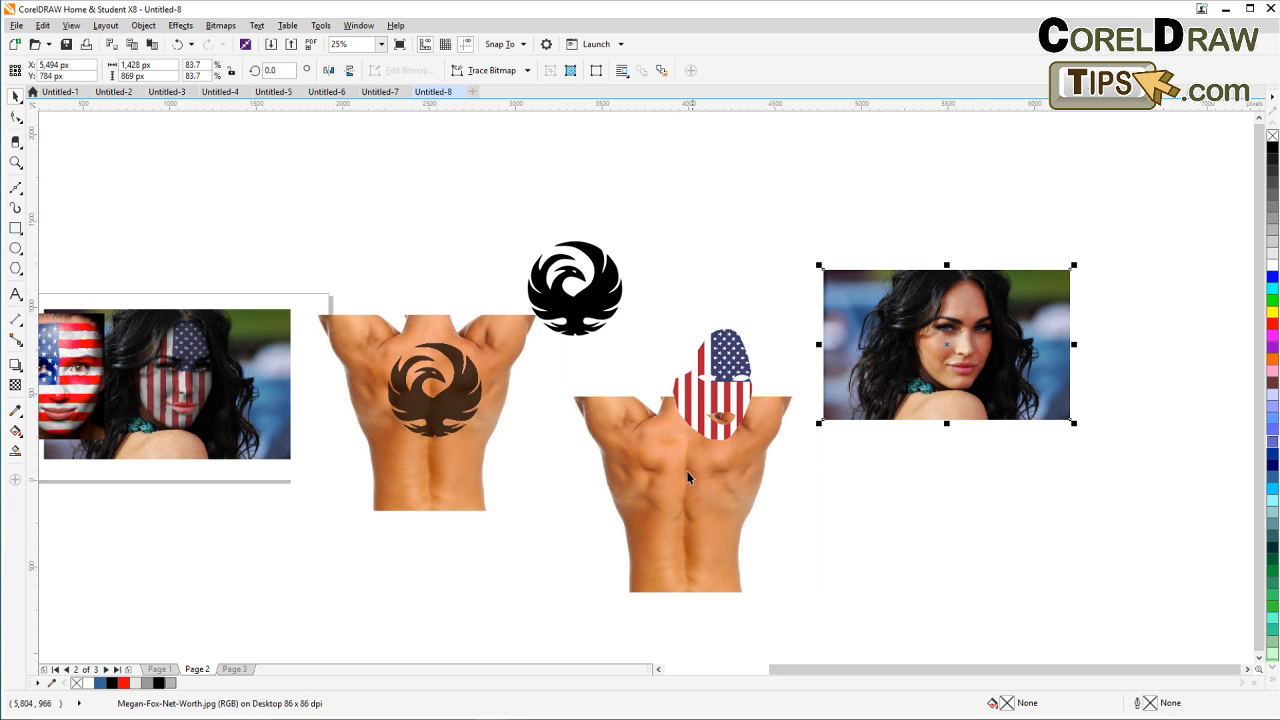
left_click_drag(702, 418, 932, 379)
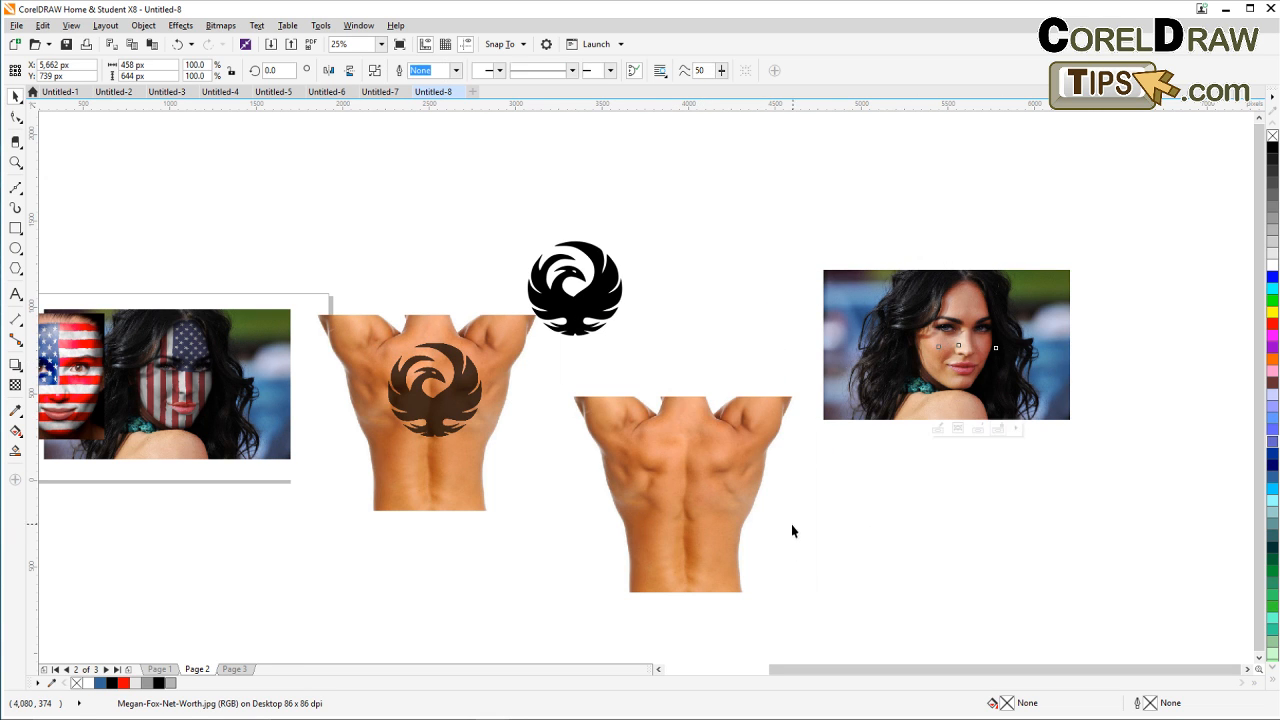
Step: Convert the copied back photo to a 96 dpi Grayscale (8-bit) bitmap with anti-aliasing and a transparent background
left_click(691, 514)
scroll(714, 543, "up", 1)
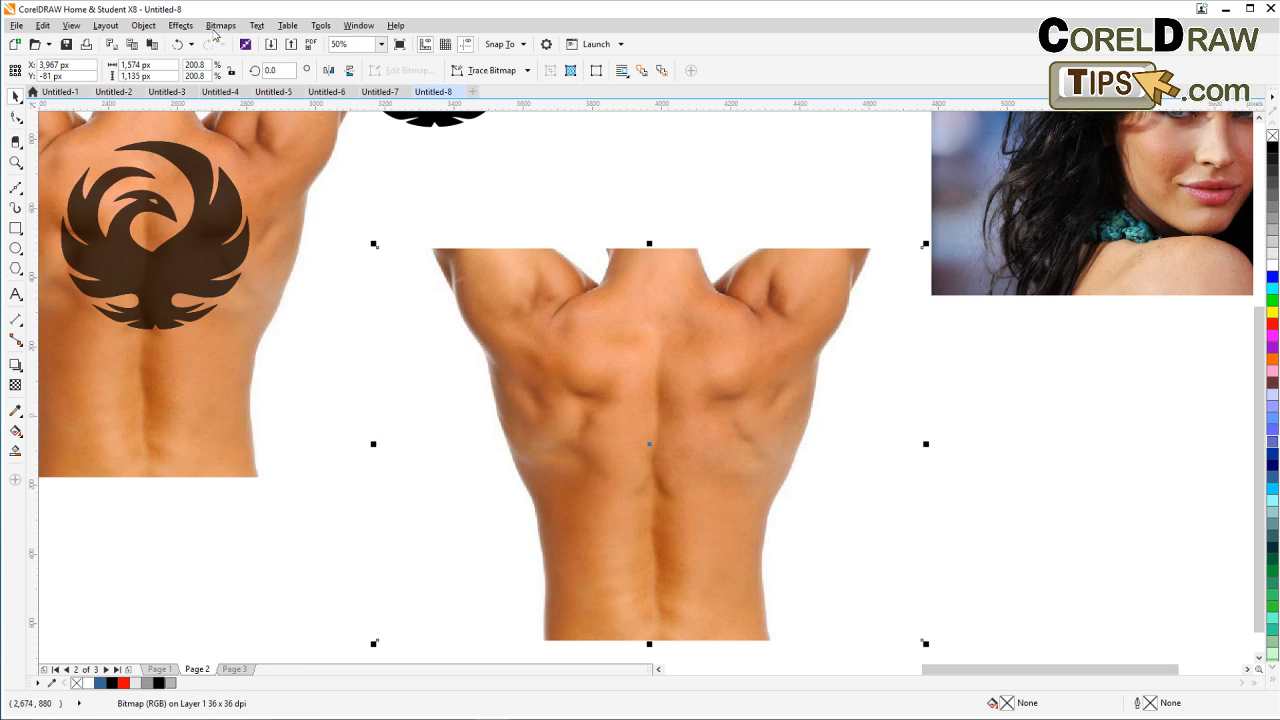
left_click(219, 26)
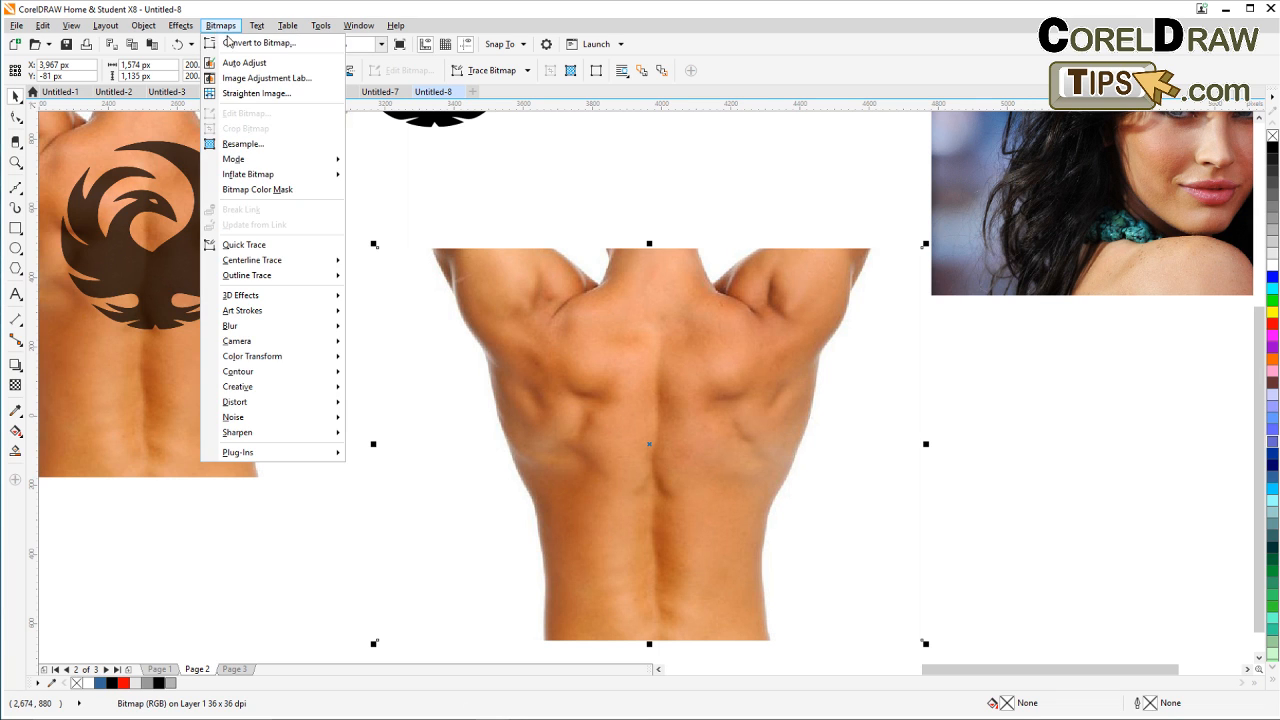
left_click(255, 43)
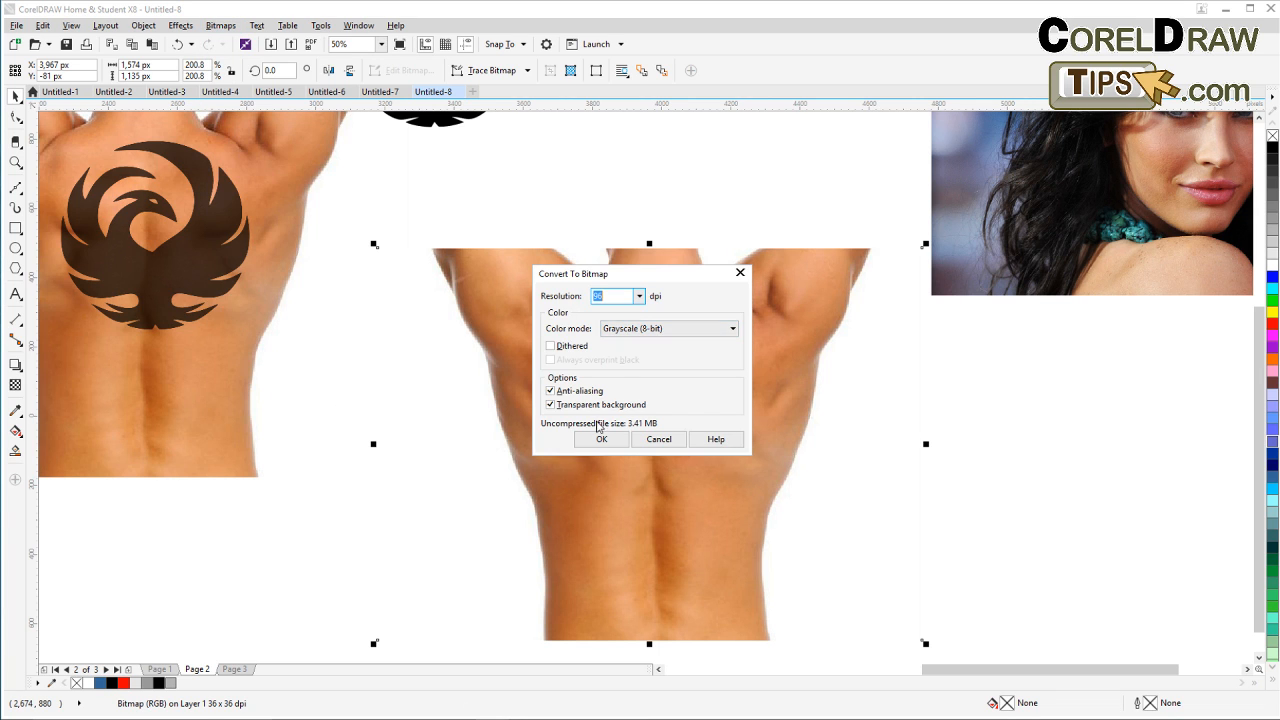
left_click(601, 439)
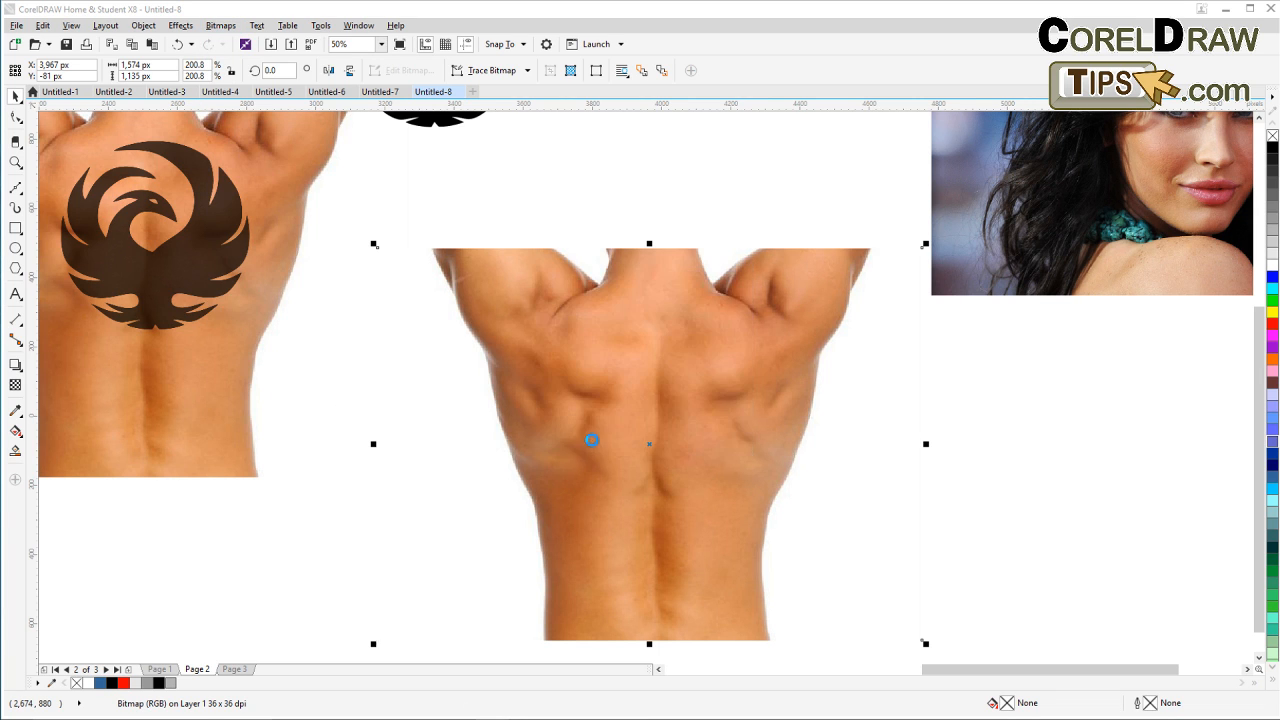
Step: Export the grayscale back for web as a JPEG named tattoo on the Desktop, and move it below the original portrait
left_click(17, 26)
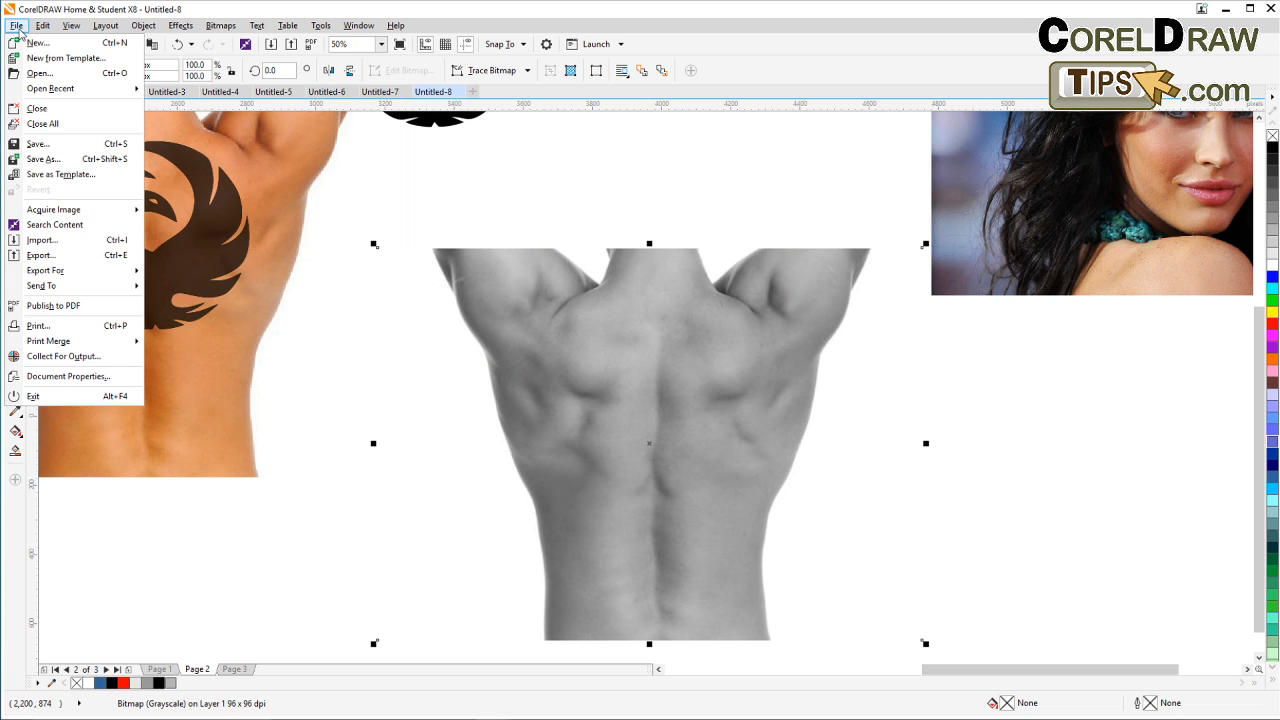
left_click(179, 292)
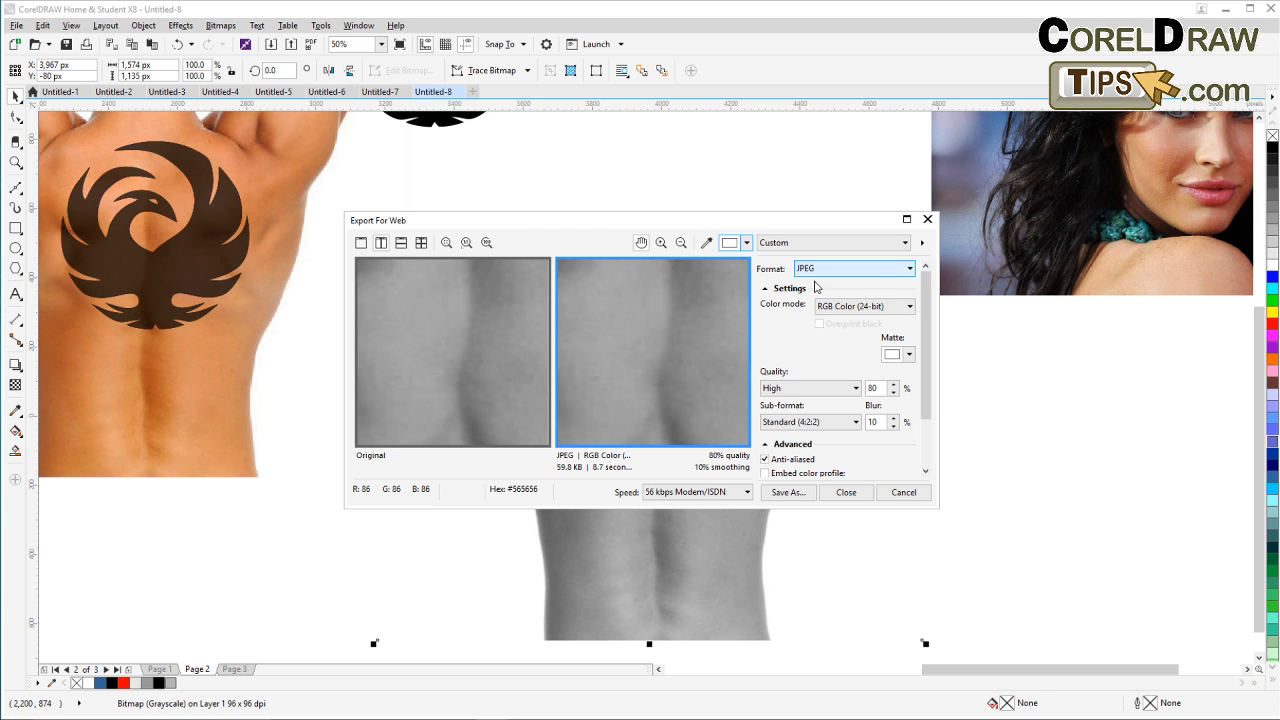
left_click(786, 492)
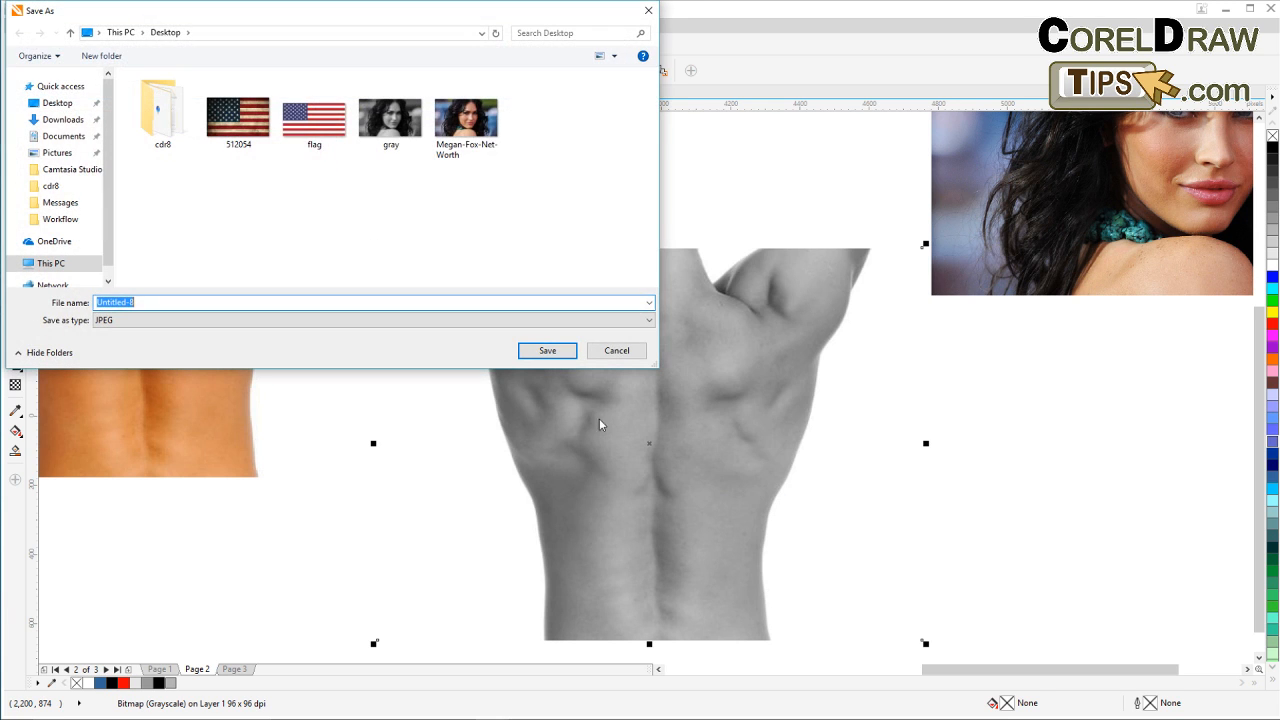
type("tattoo")
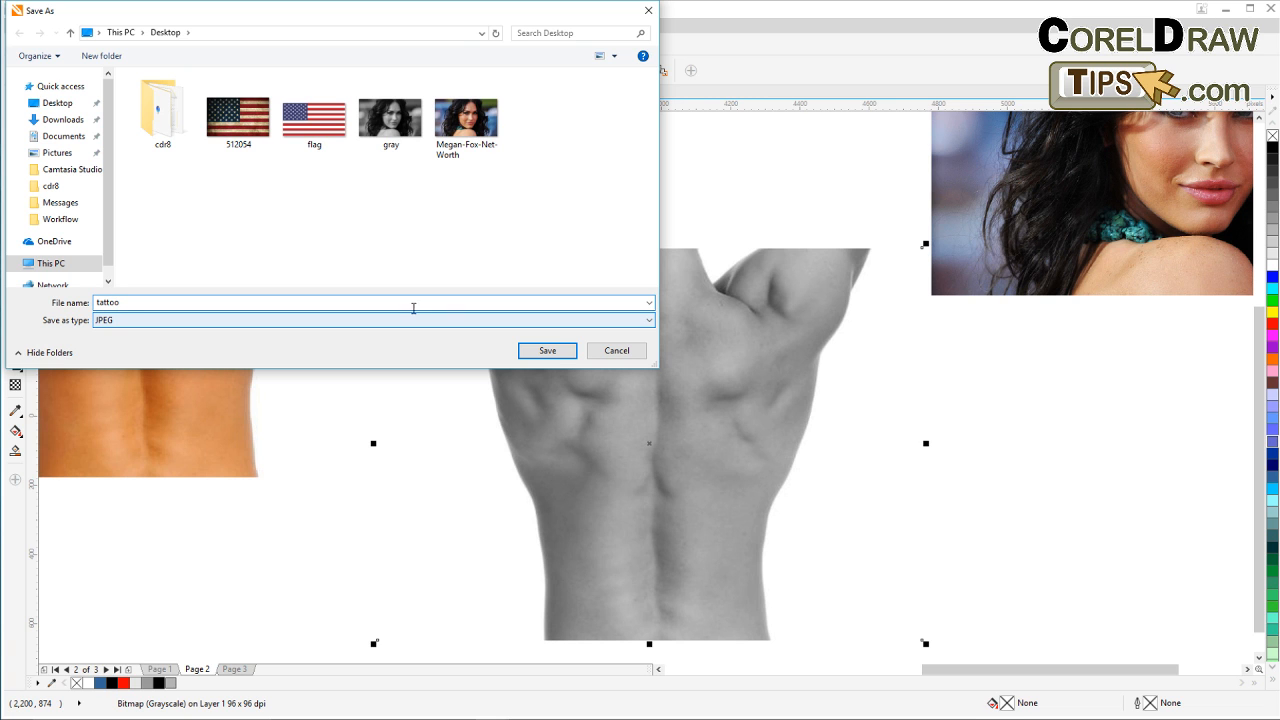
left_click(546, 350)
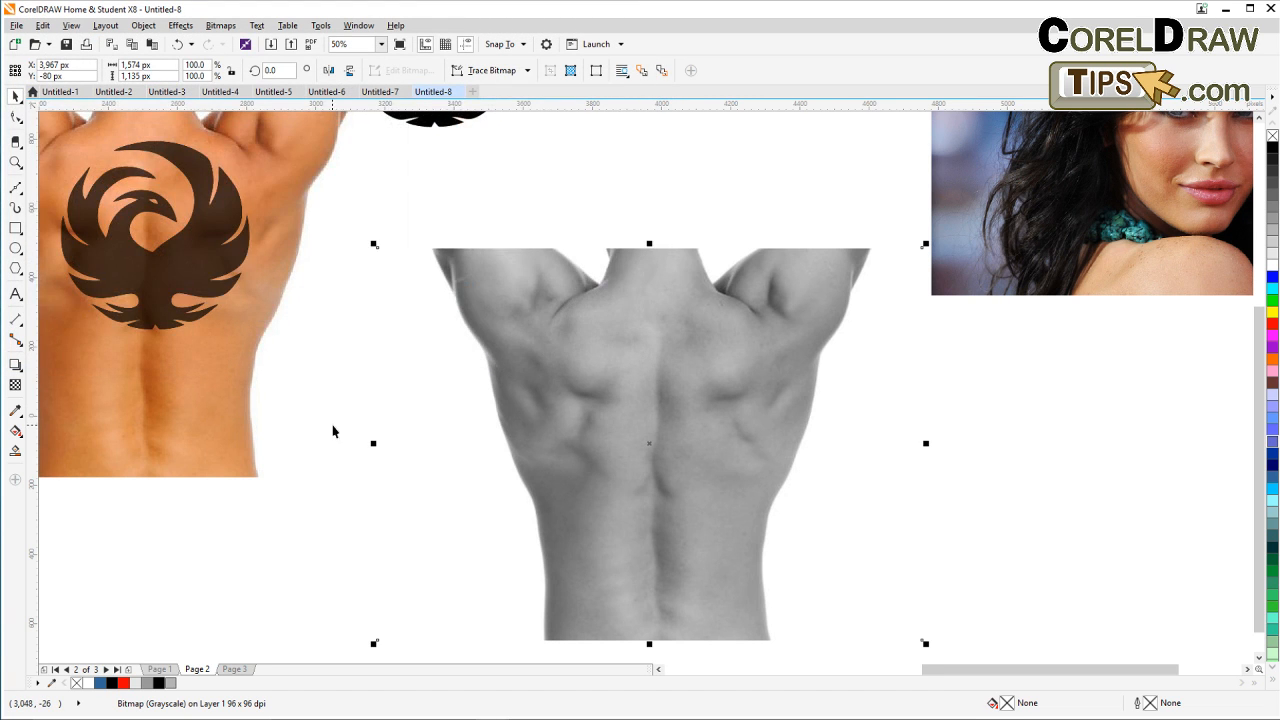
scroll(333, 431, "down", 1)
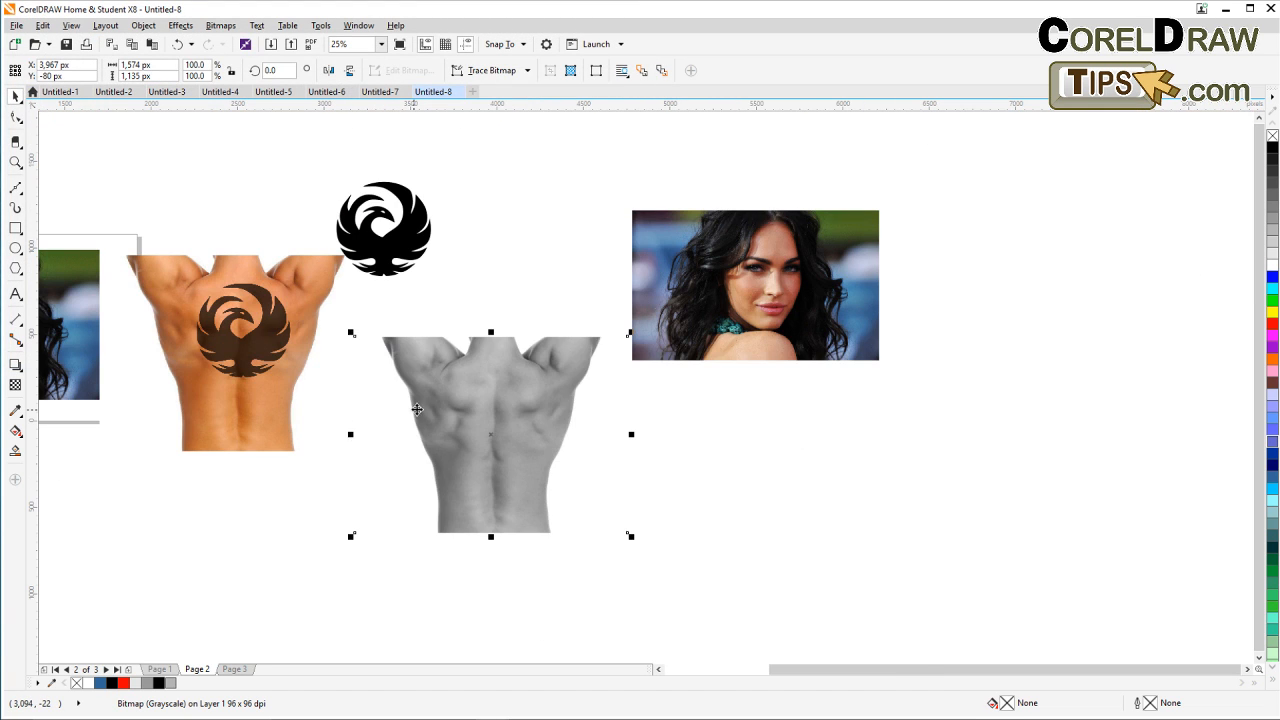
left_click_drag(482, 417, 817, 462)
Step: Start the Displace effect on the phoenix bitmap with Stretch to fit and load the tattoo JPEG as its displacement map
scroll(199, 327, "up", 1)
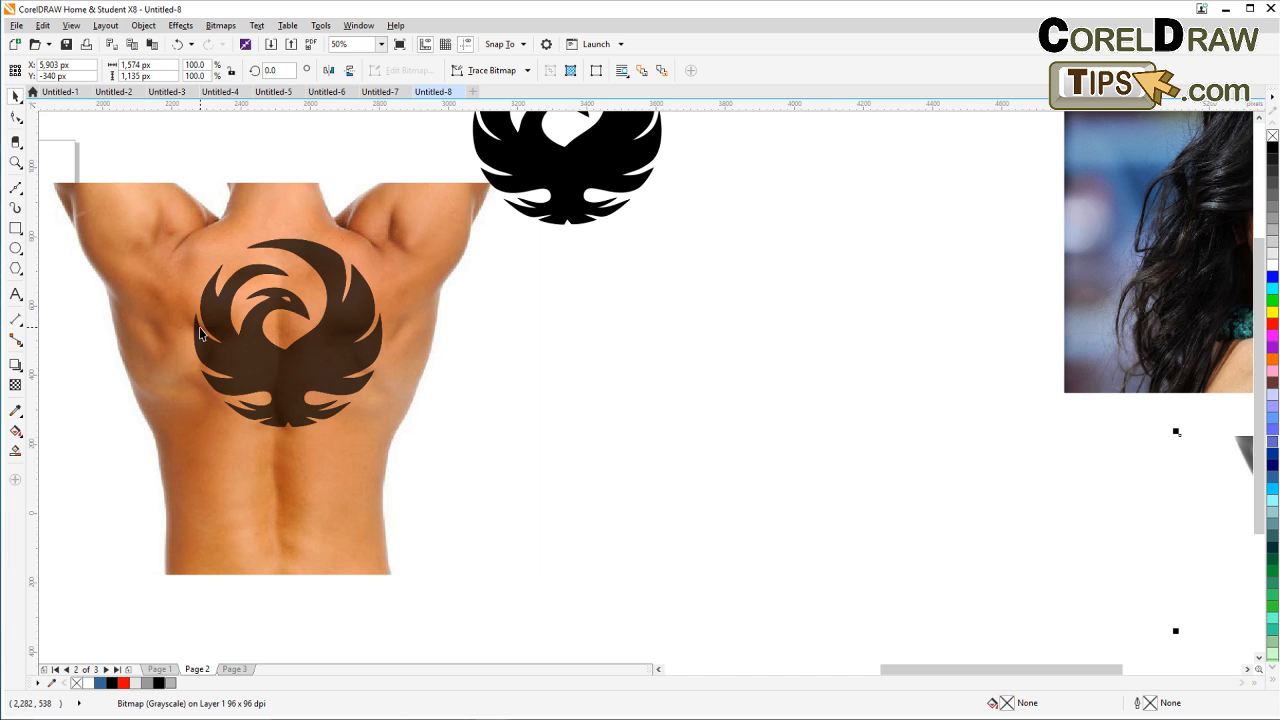
left_click(289, 371)
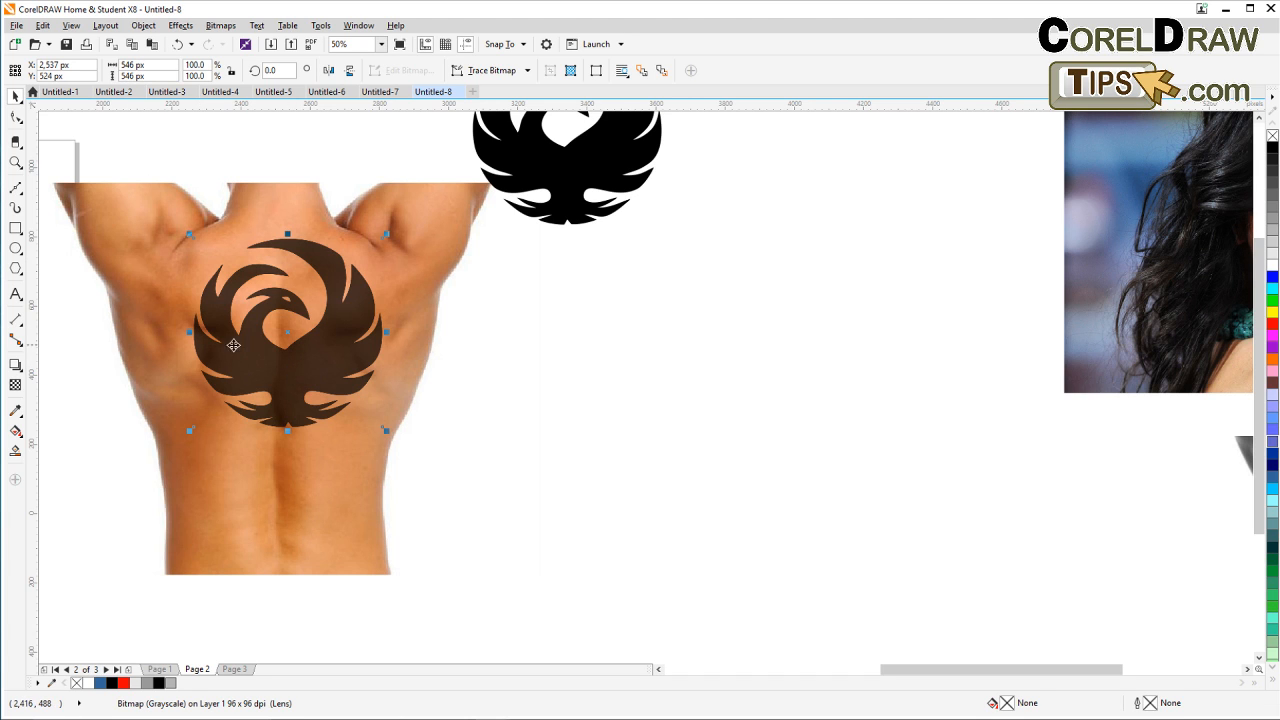
scroll(340, 340, "up", 1)
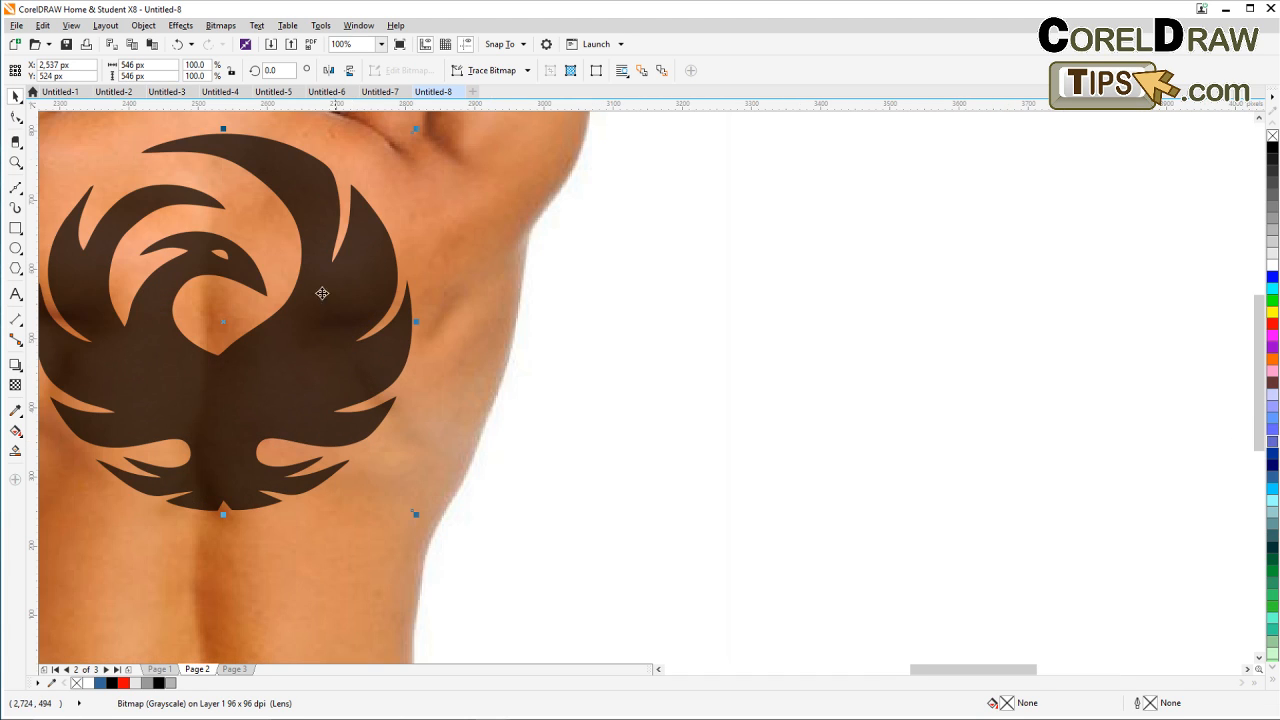
scroll(294, 266, "down", 1)
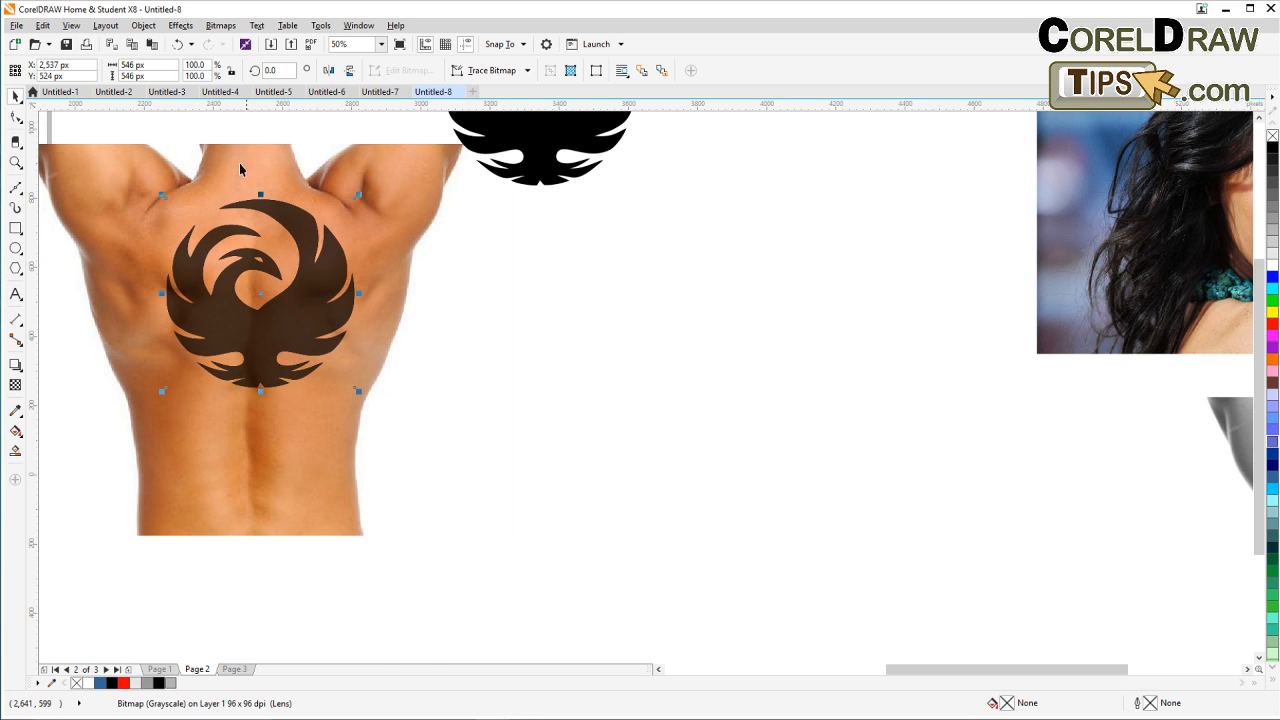
left_click(218, 26)
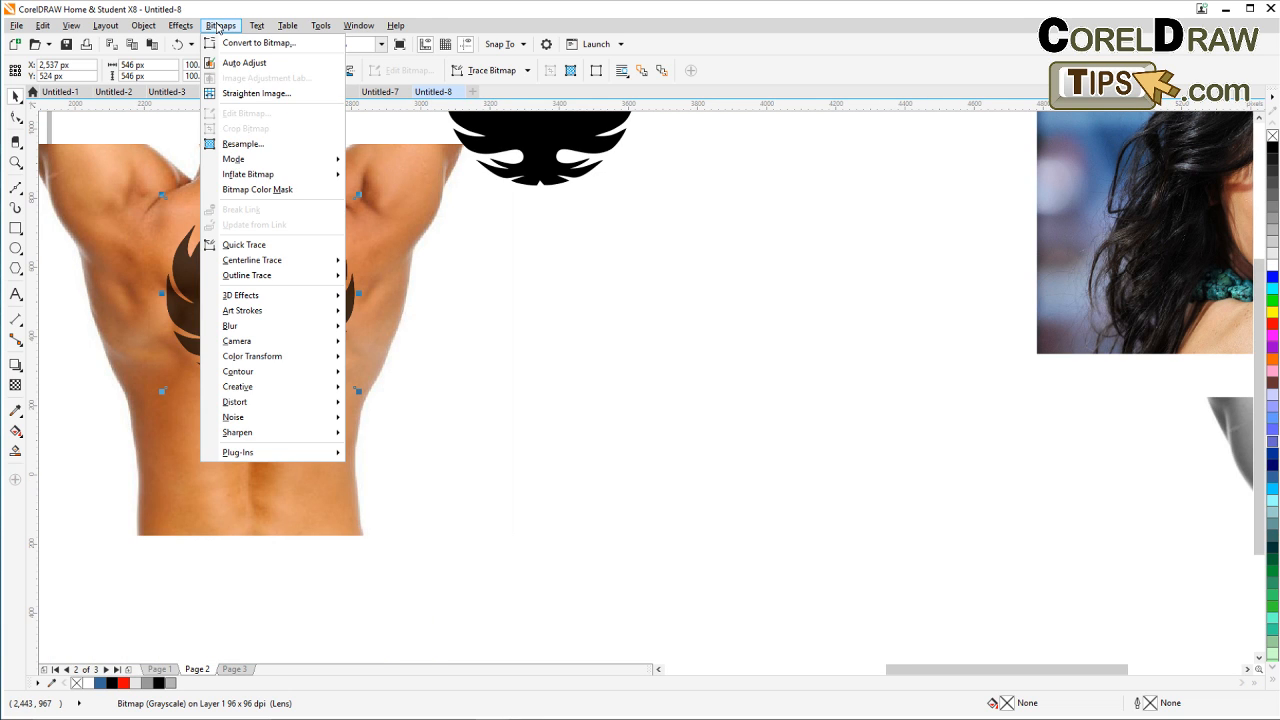
mouse_move(258, 300)
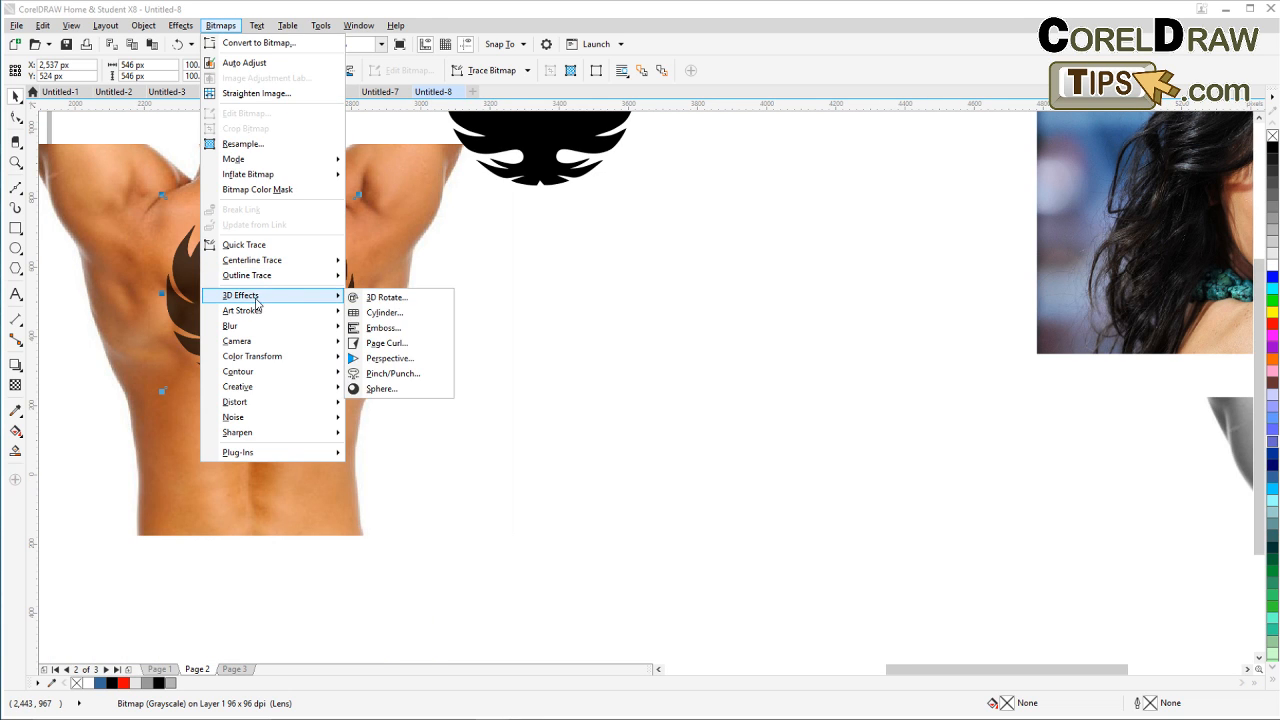
mouse_move(244, 405)
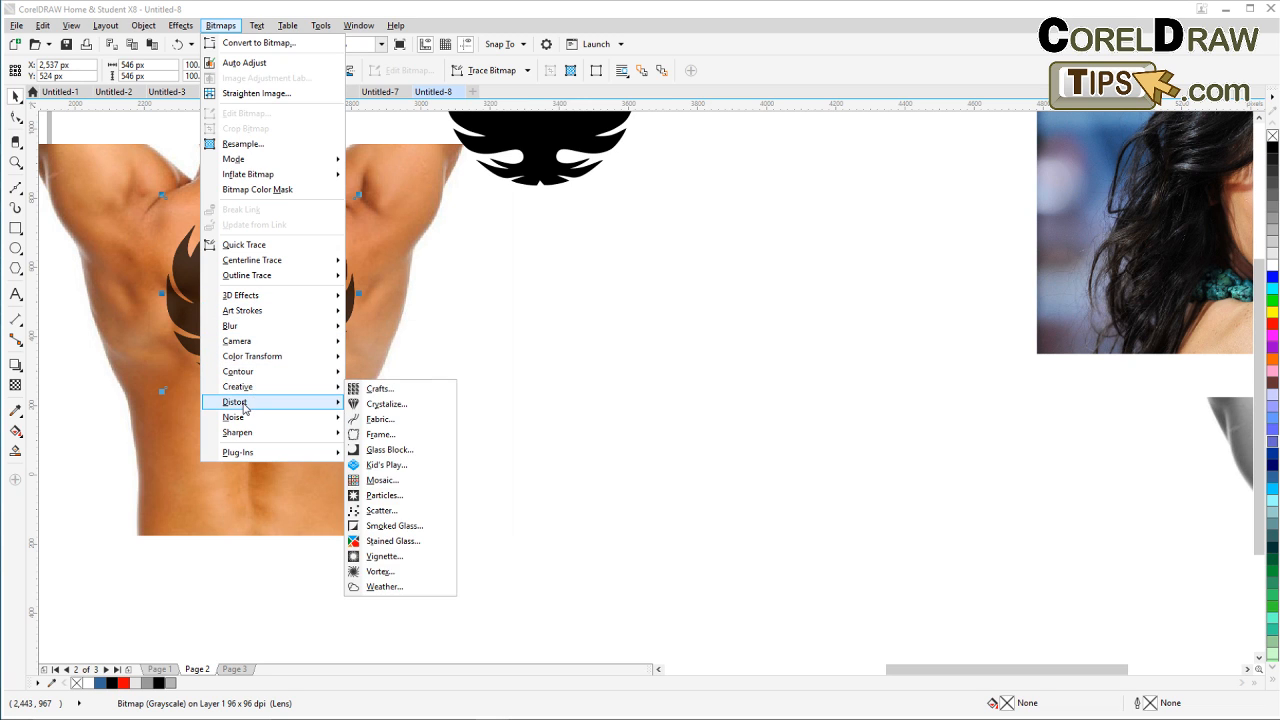
left_click(380, 420)
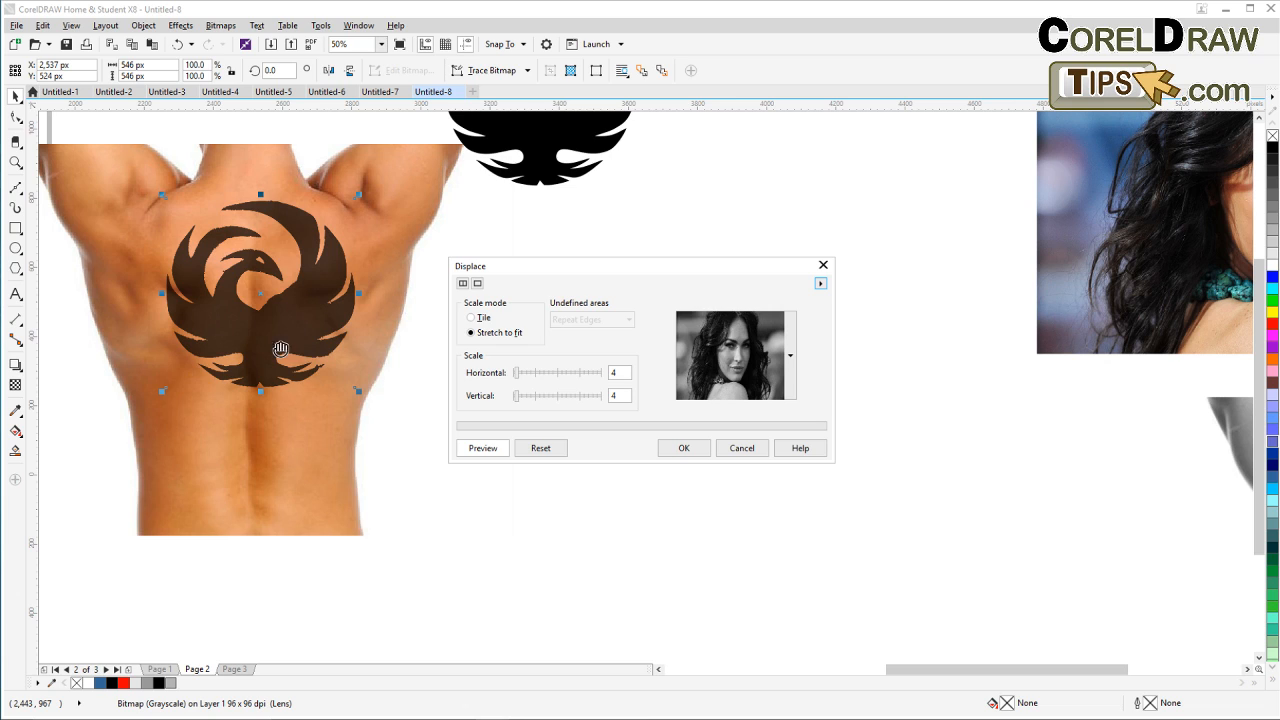
left_click(484, 335)
left_click(794, 372)
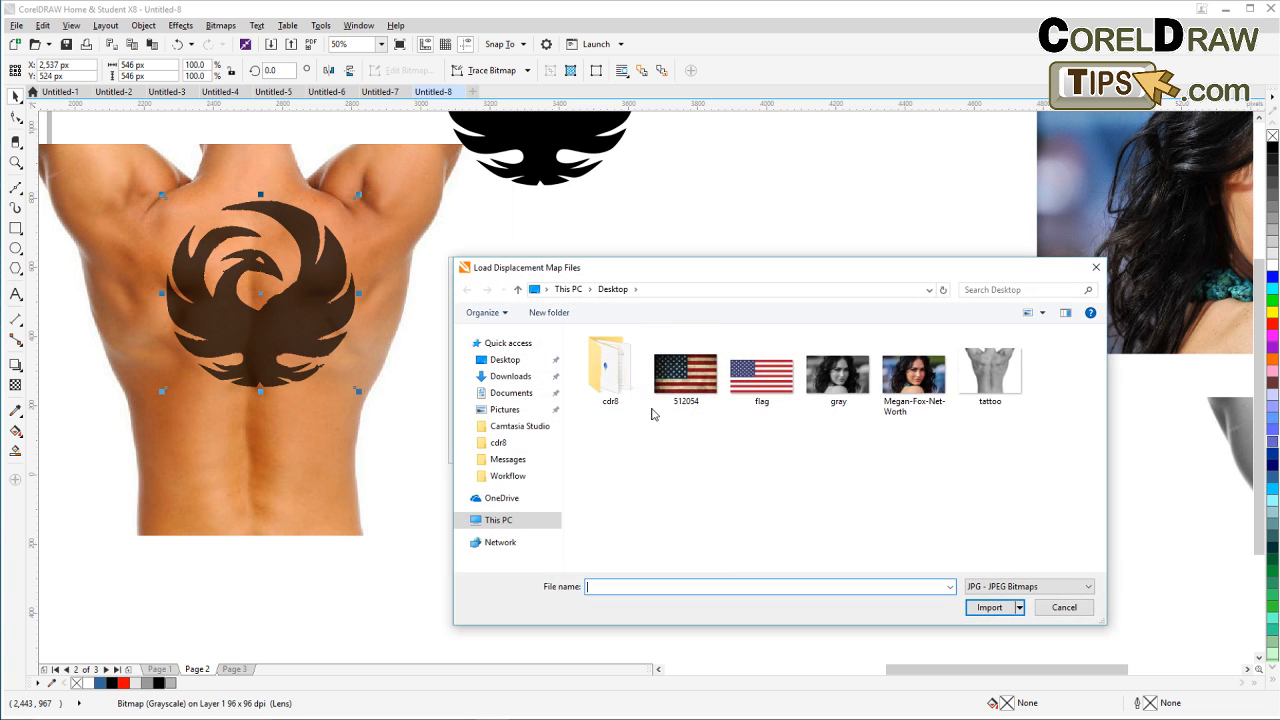
left_click(992, 380)
left_click(996, 627)
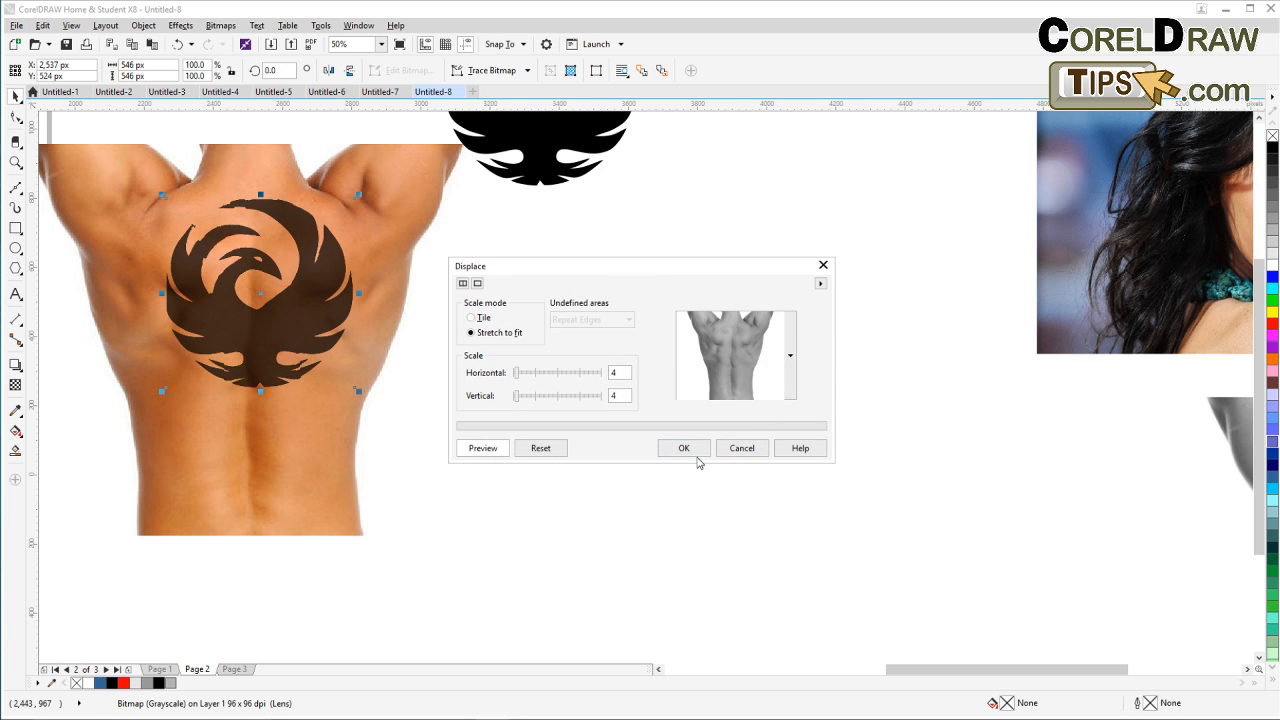
Step: Set the displacement scale to 2 horizontally and 2 vertically and apply it to the phoenix
key("BackSpace")
left_click_drag(621, 374, 587, 381)
type("2")
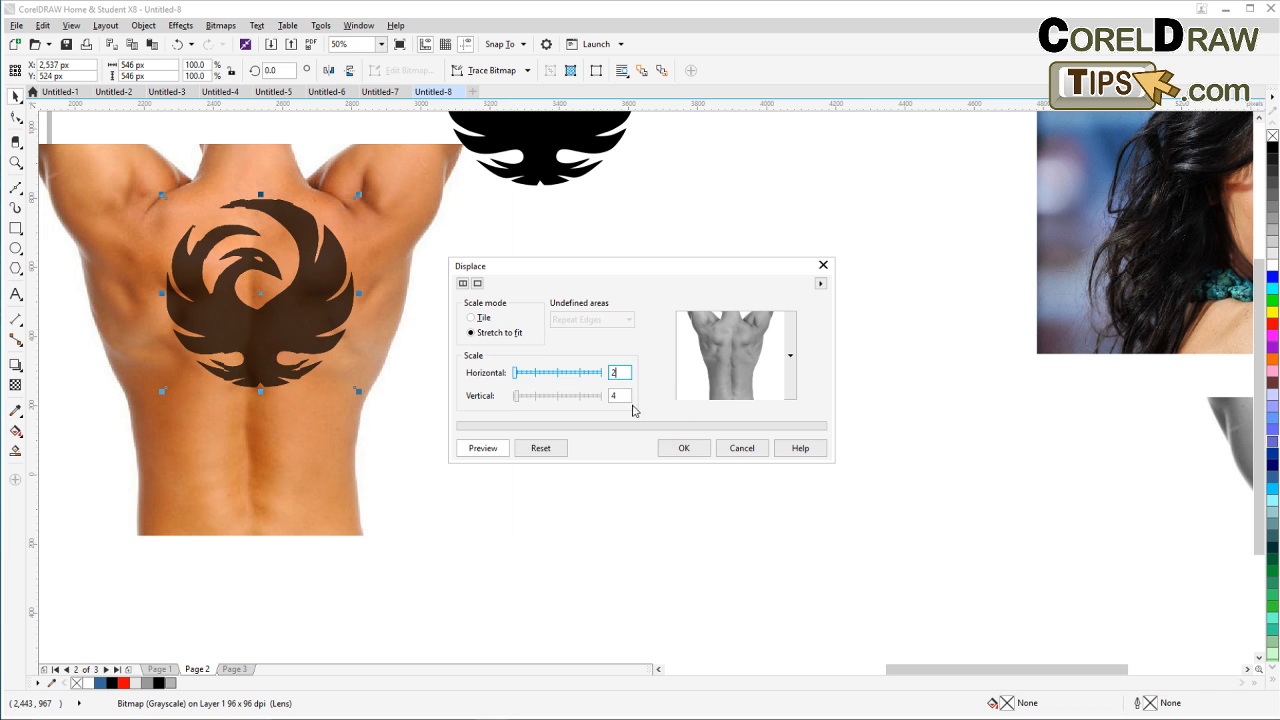
key("Tab")
type("2")
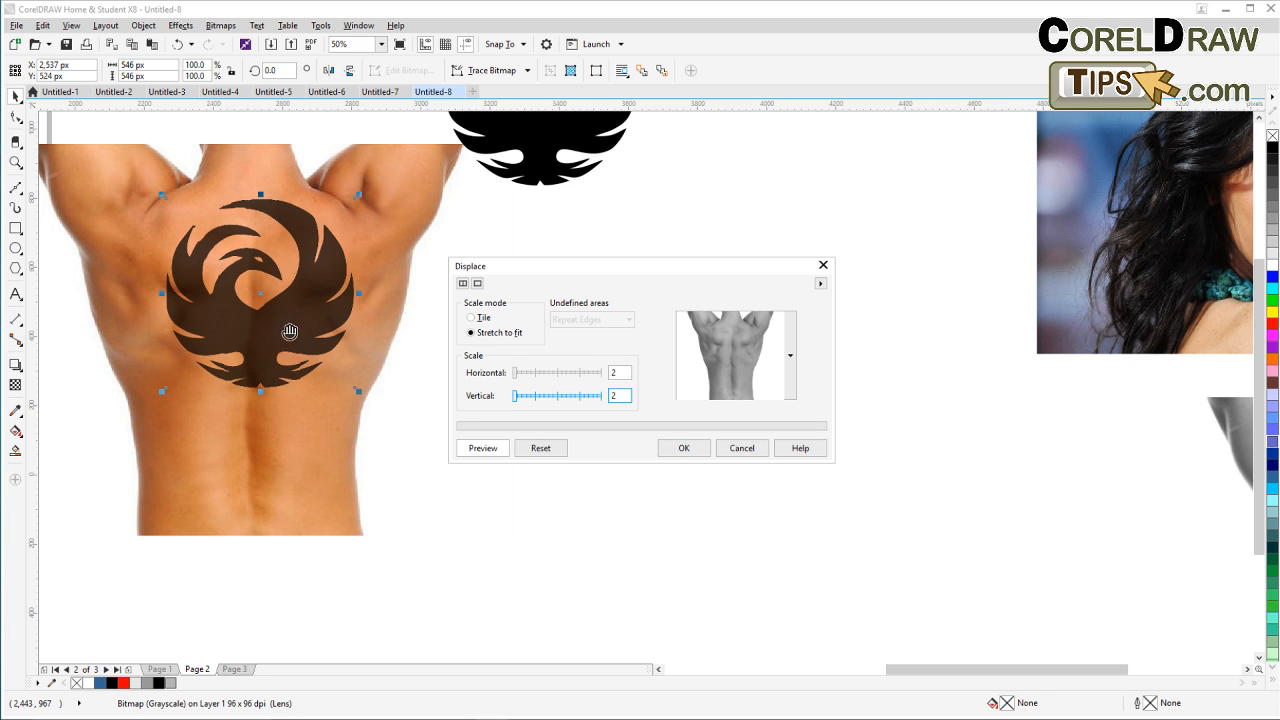
left_click(685, 449)
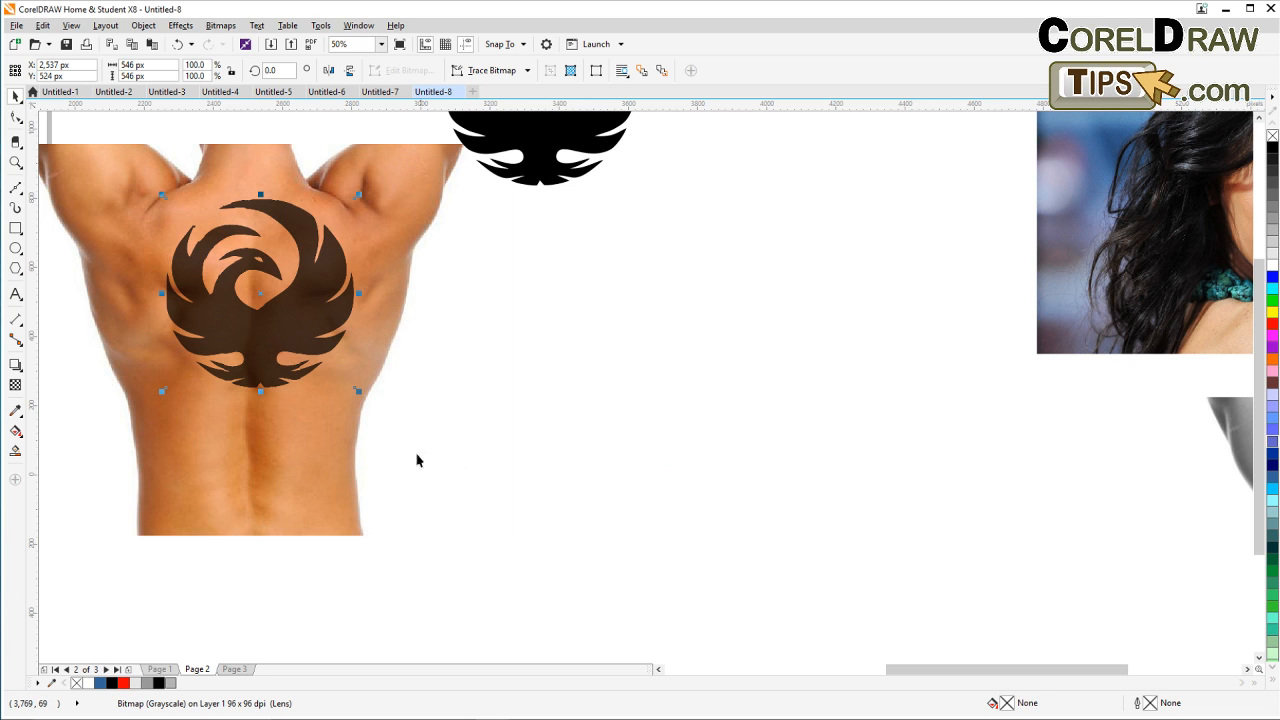
Step: Examine the displaced phoenix's edges and its blending with the back, both close up and from a distance
scroll(262, 345, "up", 3)
scroll(262, 345, "down", 2)
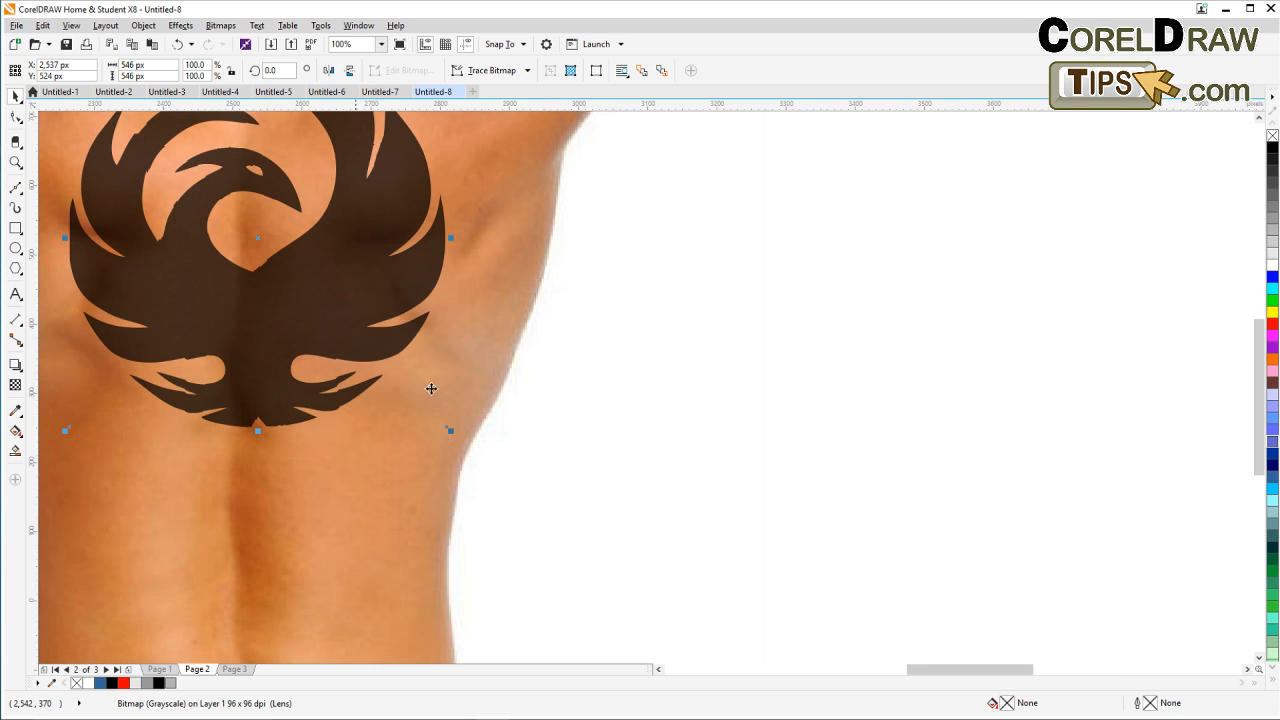
scroll(585, 440, "down", 2)
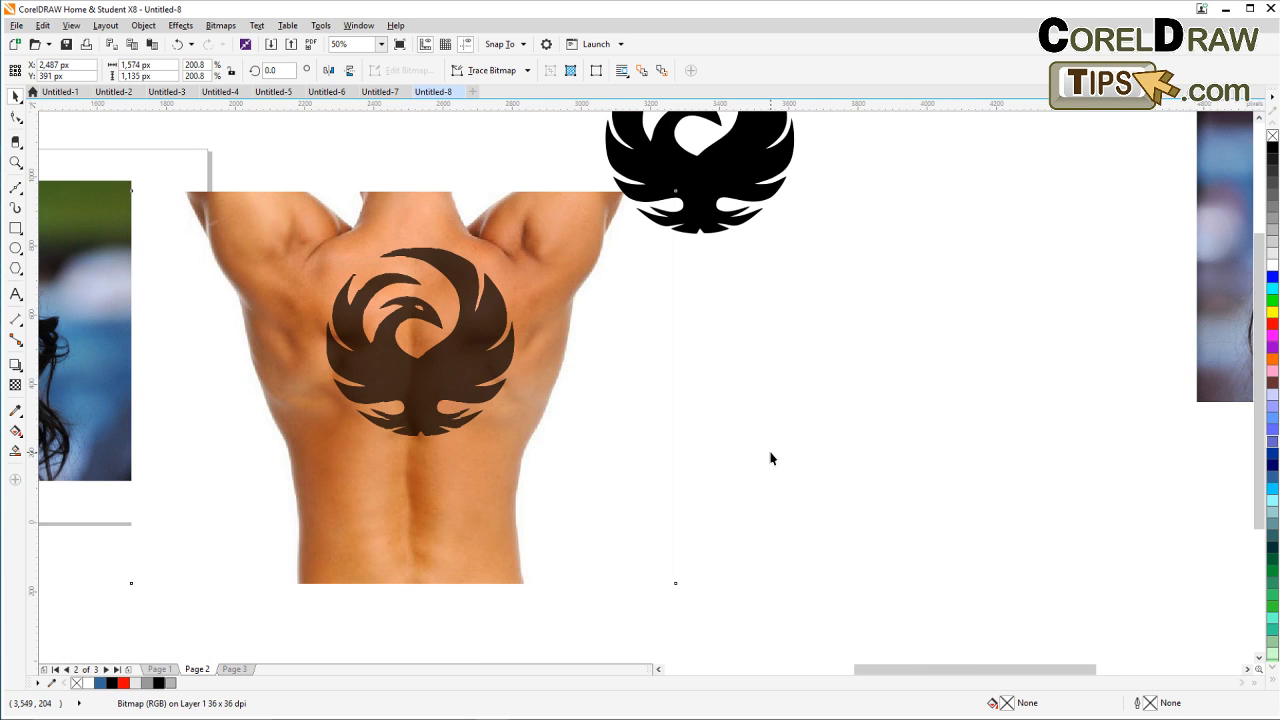
left_click(445, 424)
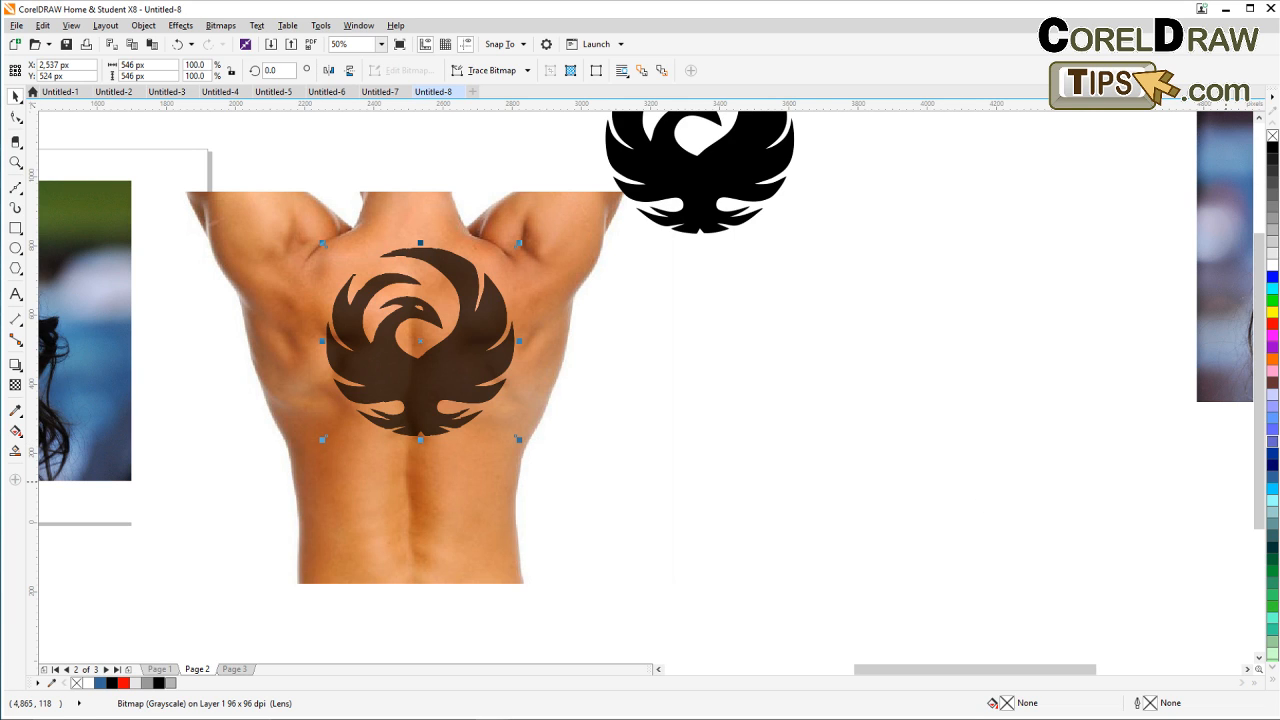
left_click(760, 392)
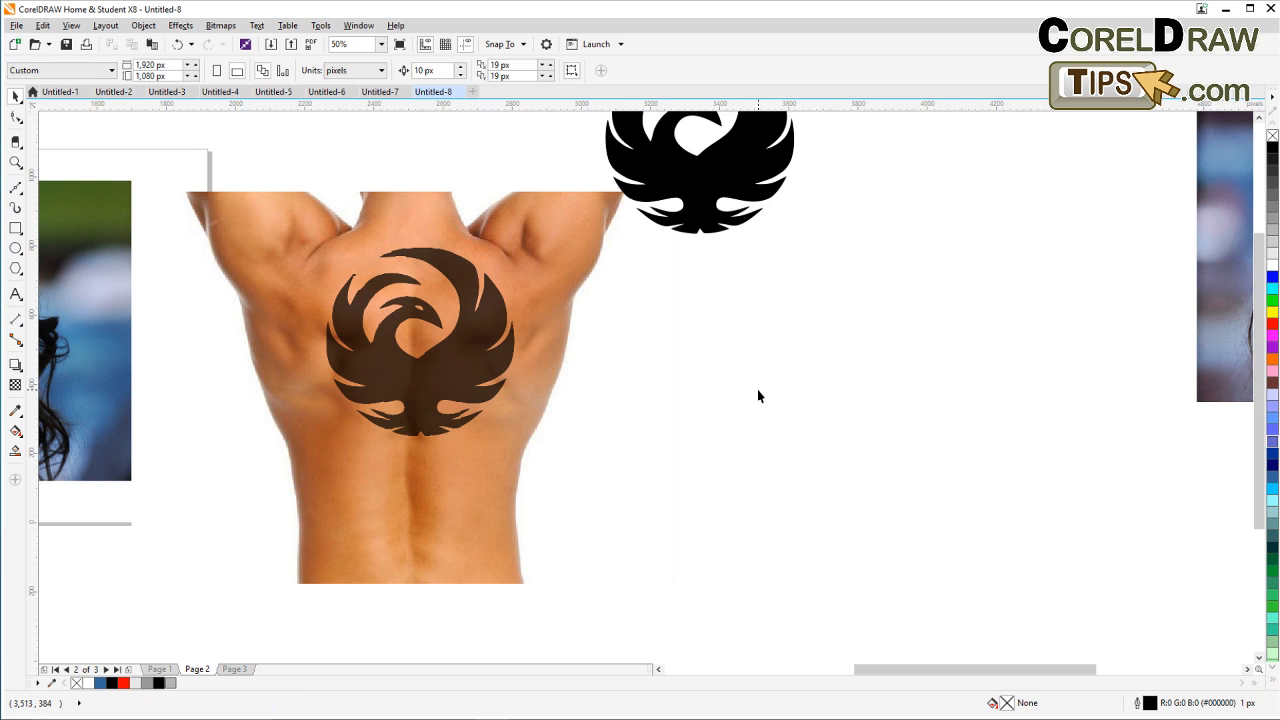
left_click(455, 382)
scroll(445, 395, "down", 2)
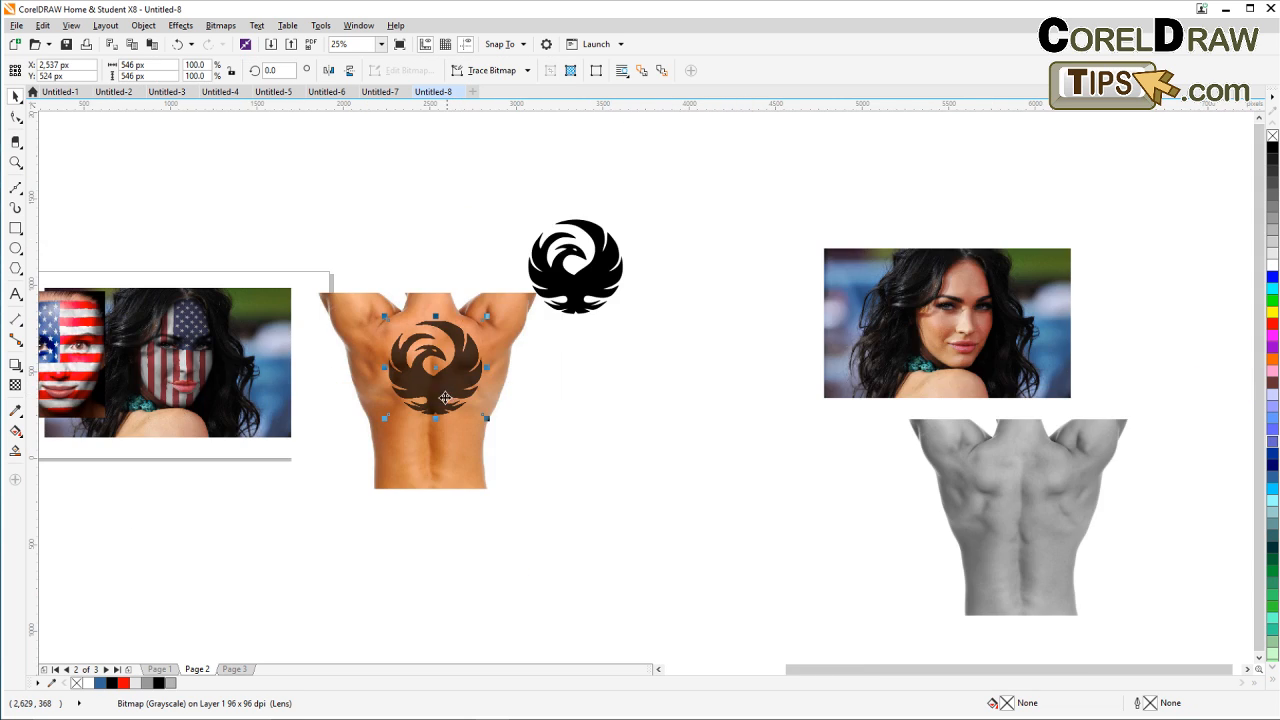
scroll(410, 404, "up", 2)
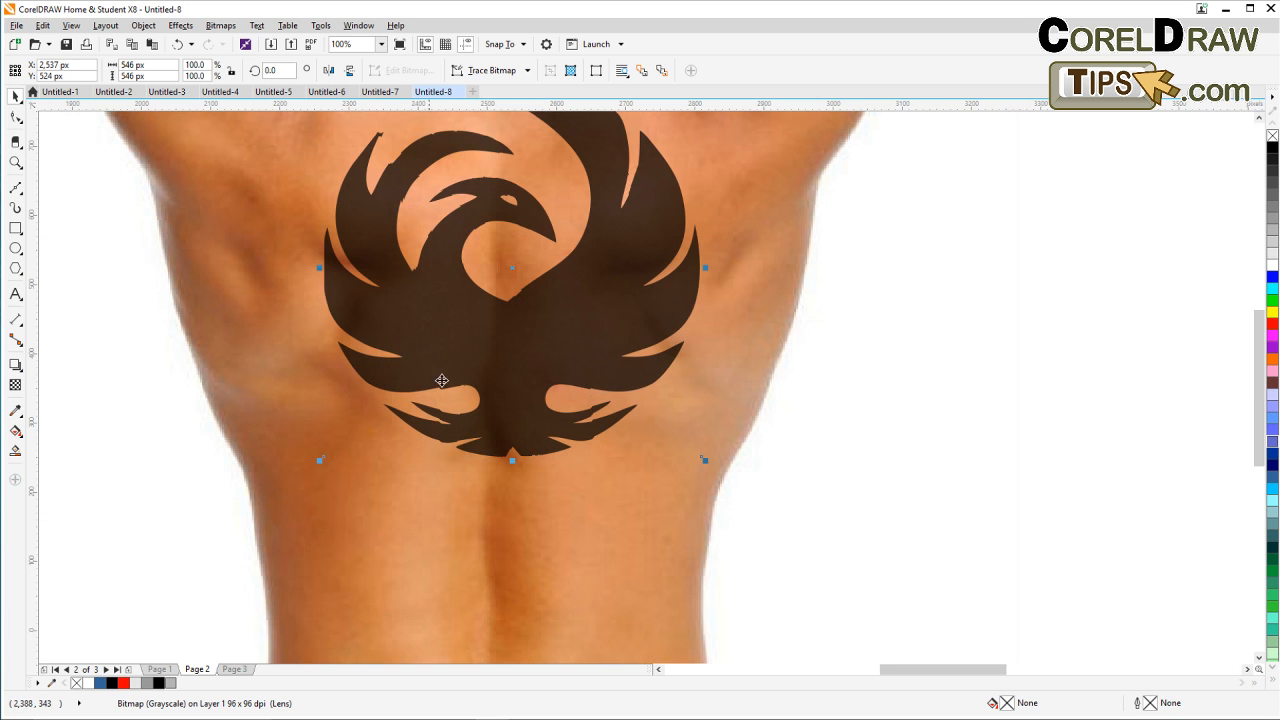
Step: Change the merge mode of the displaced phoenix's transparency to Soft Light
scroll(497, 350, "up", 1)
scroll(497, 306, "down", 1)
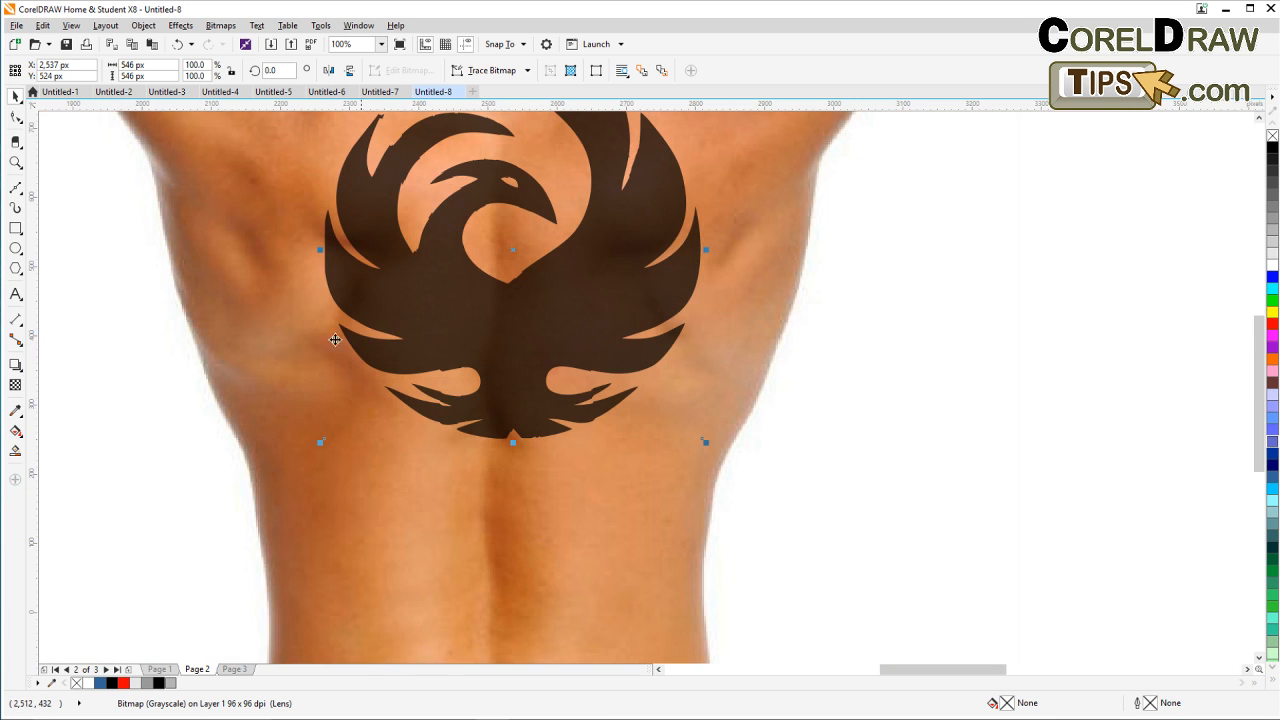
left_click(15, 384)
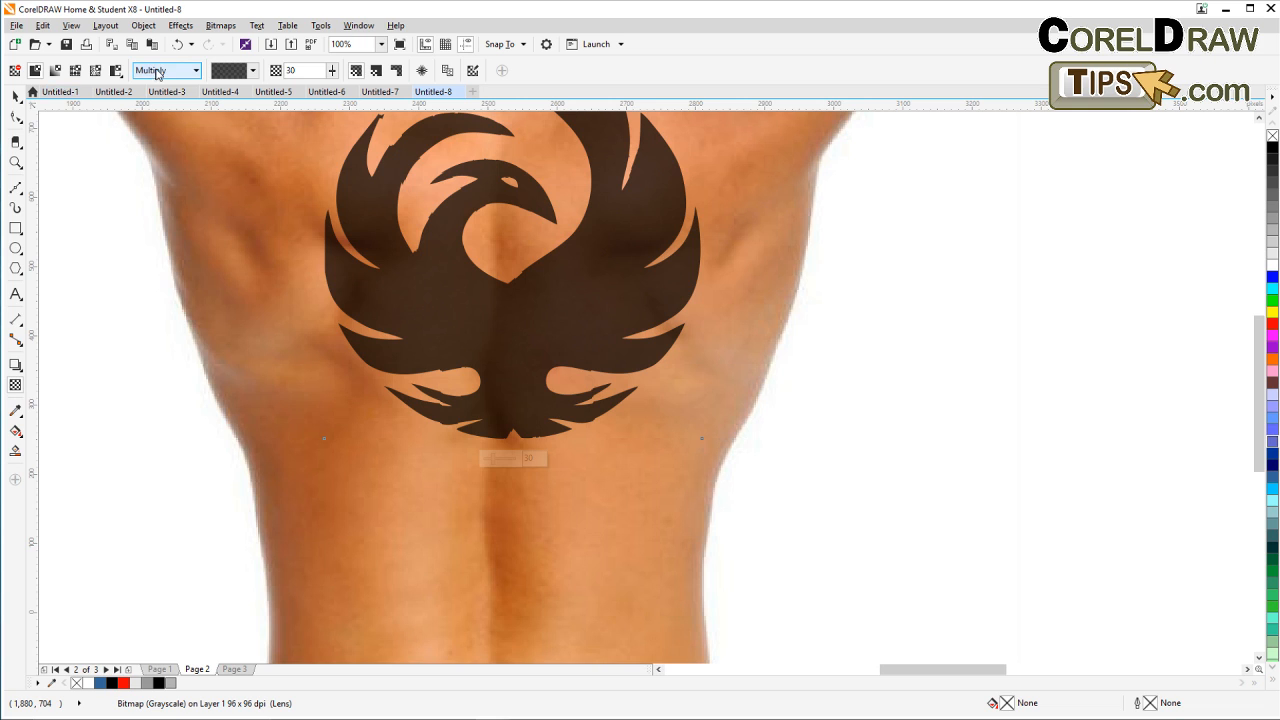
left_click(165, 70)
left_click(153, 364)
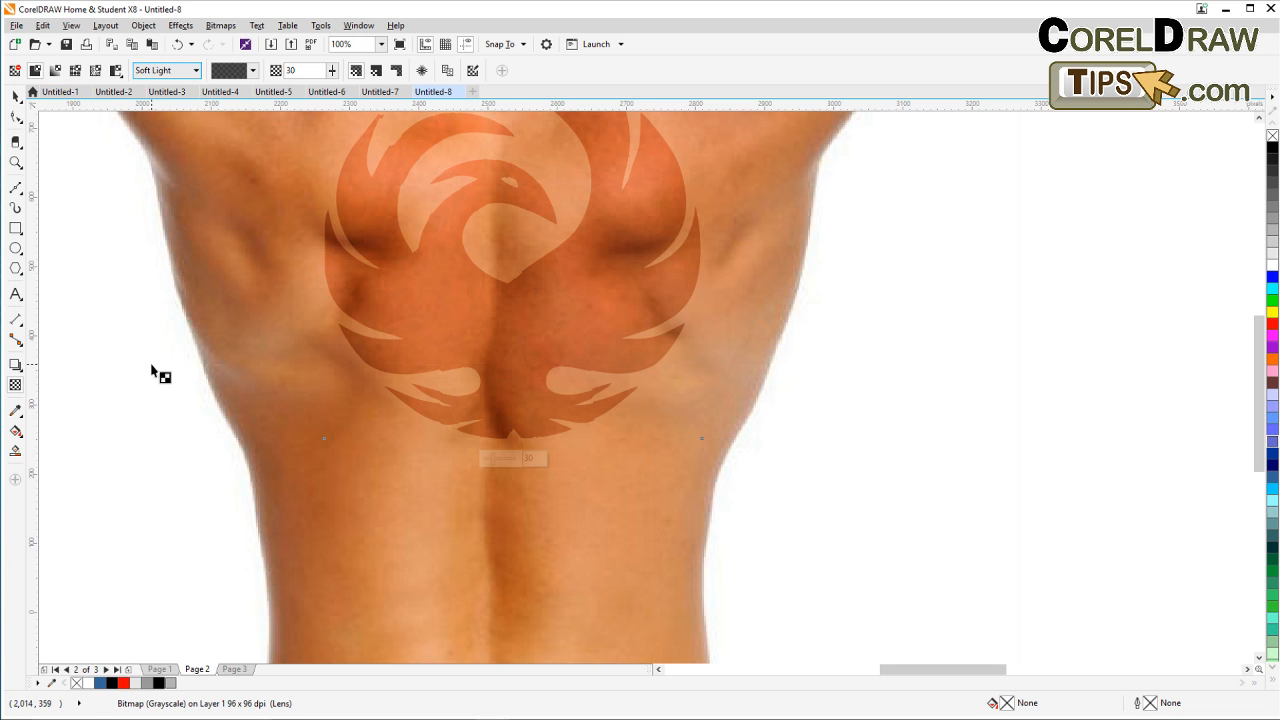
scroll(336, 224, "down", 1)
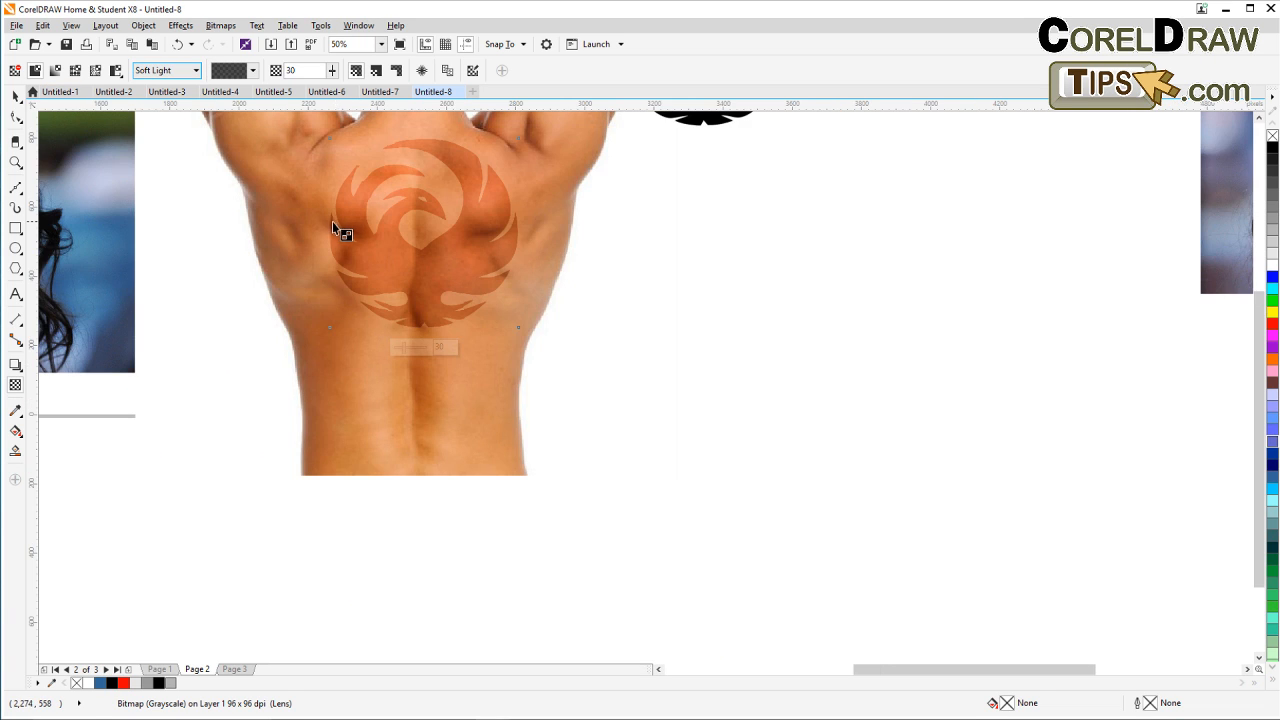
Step: Try transparency values of 5 and 12 on the Soft Light phoenix and settle on 0
left_click(253, 71)
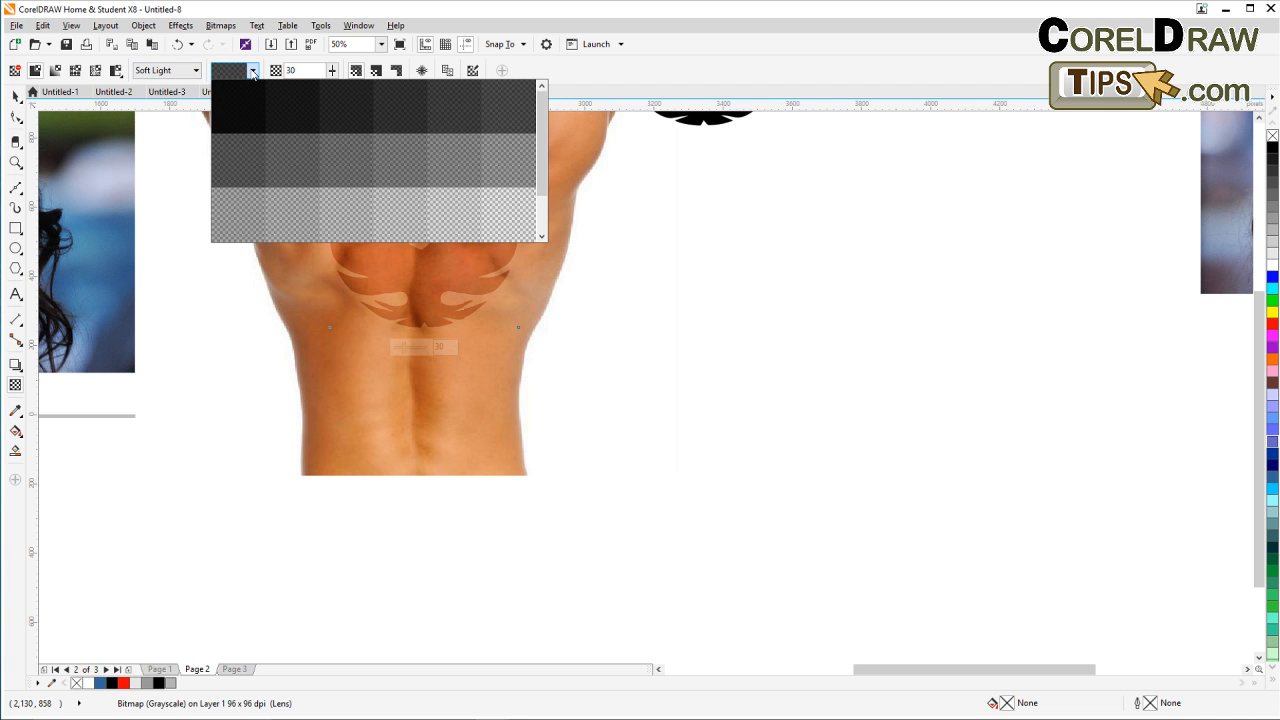
left_click(238, 118)
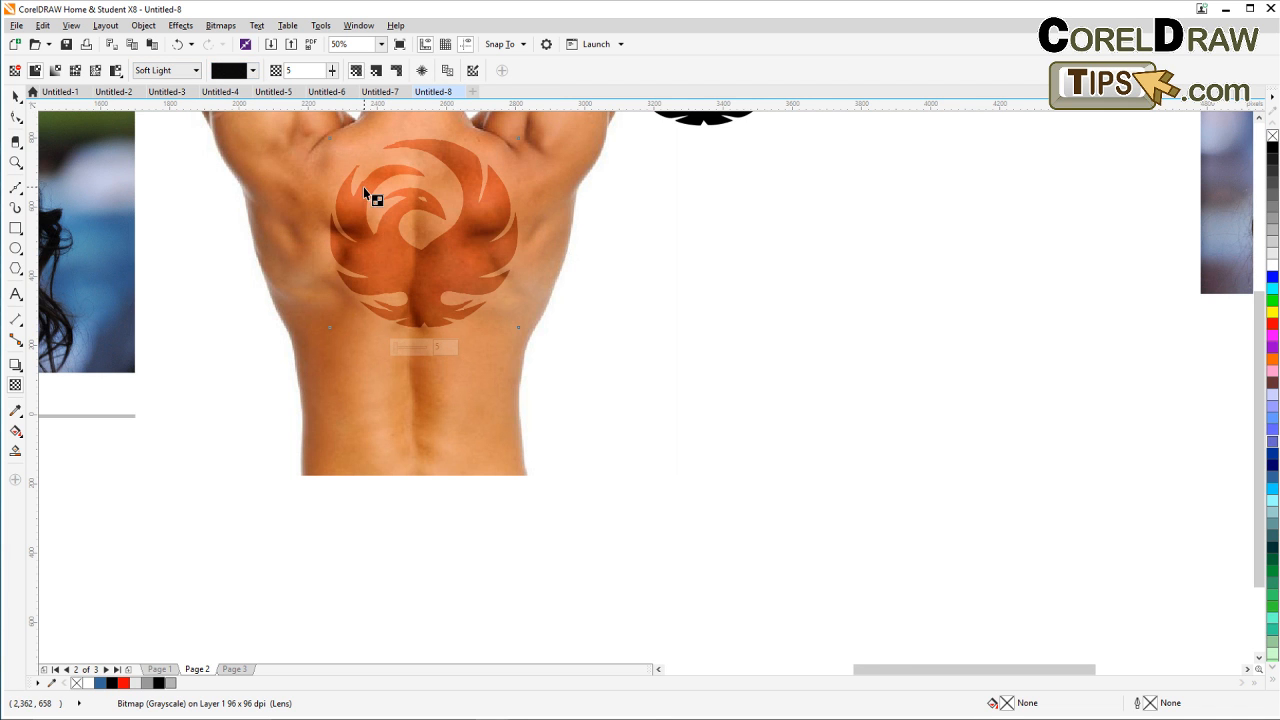
scroll(366, 190, "up", 2)
scroll(360, 354, "down", 2)
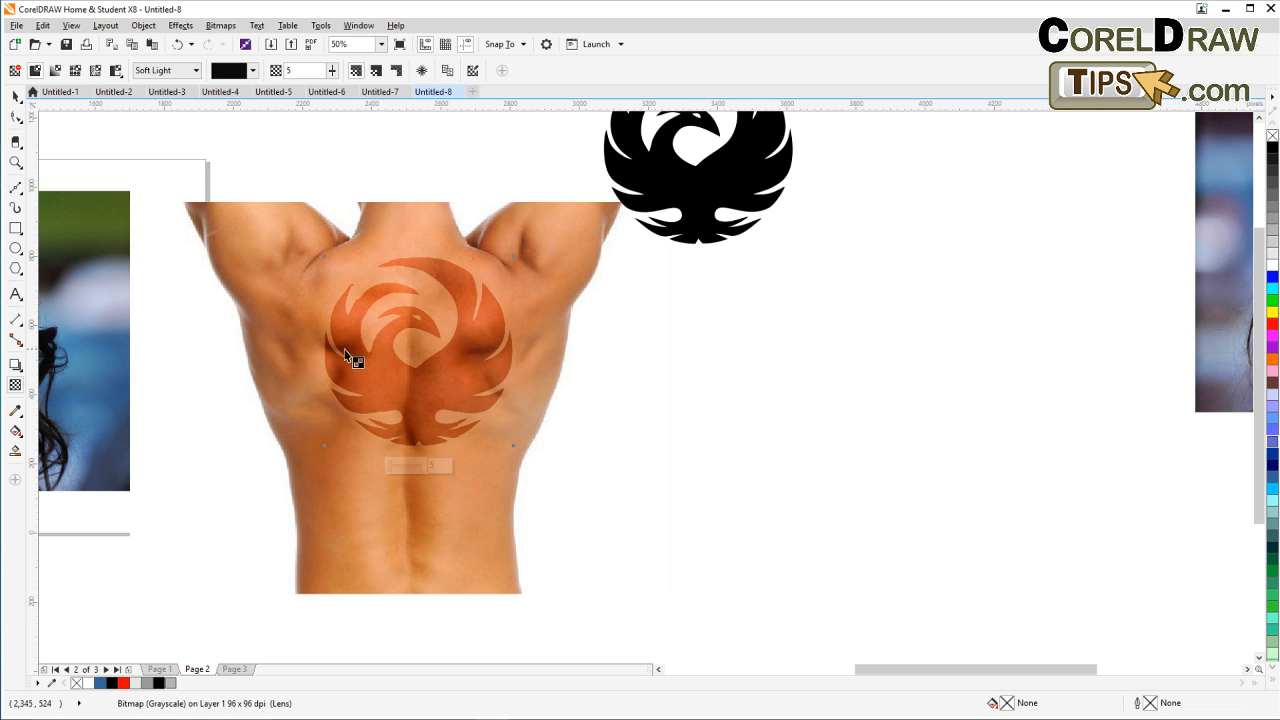
left_click(331, 74)
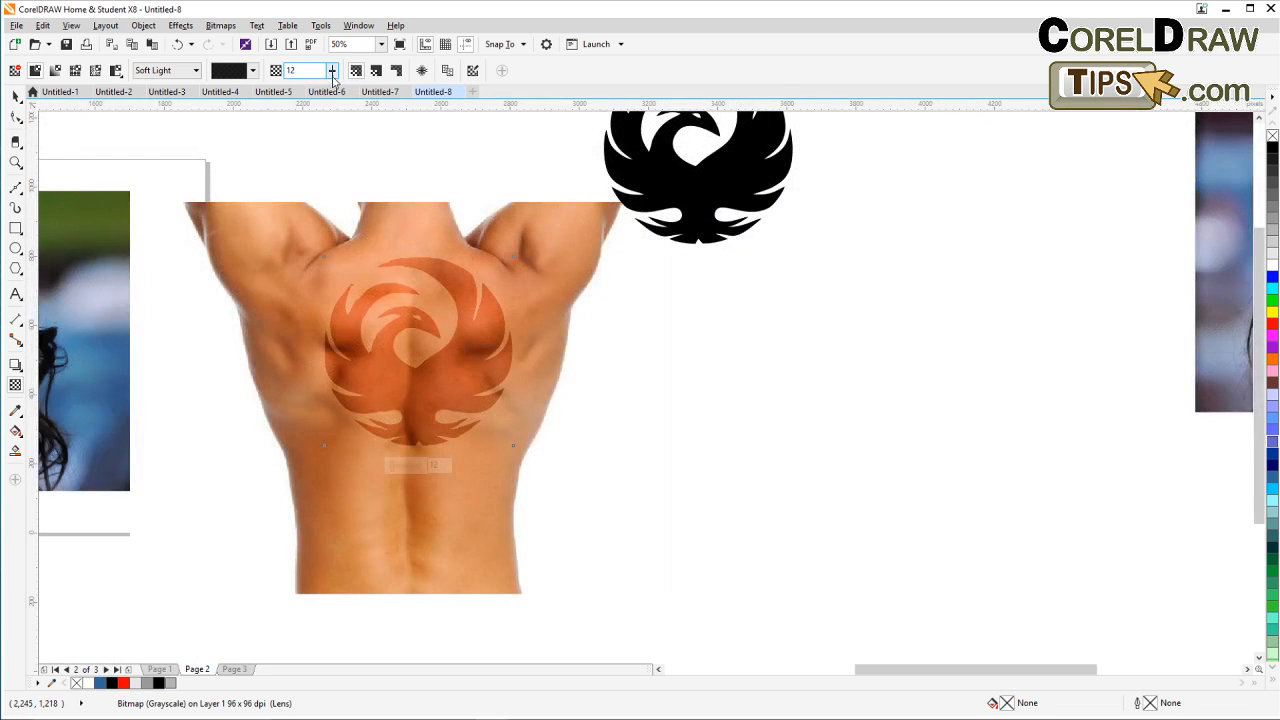
left_click(331, 74)
left_click_drag(335, 87, 316, 92)
left_click(331, 71)
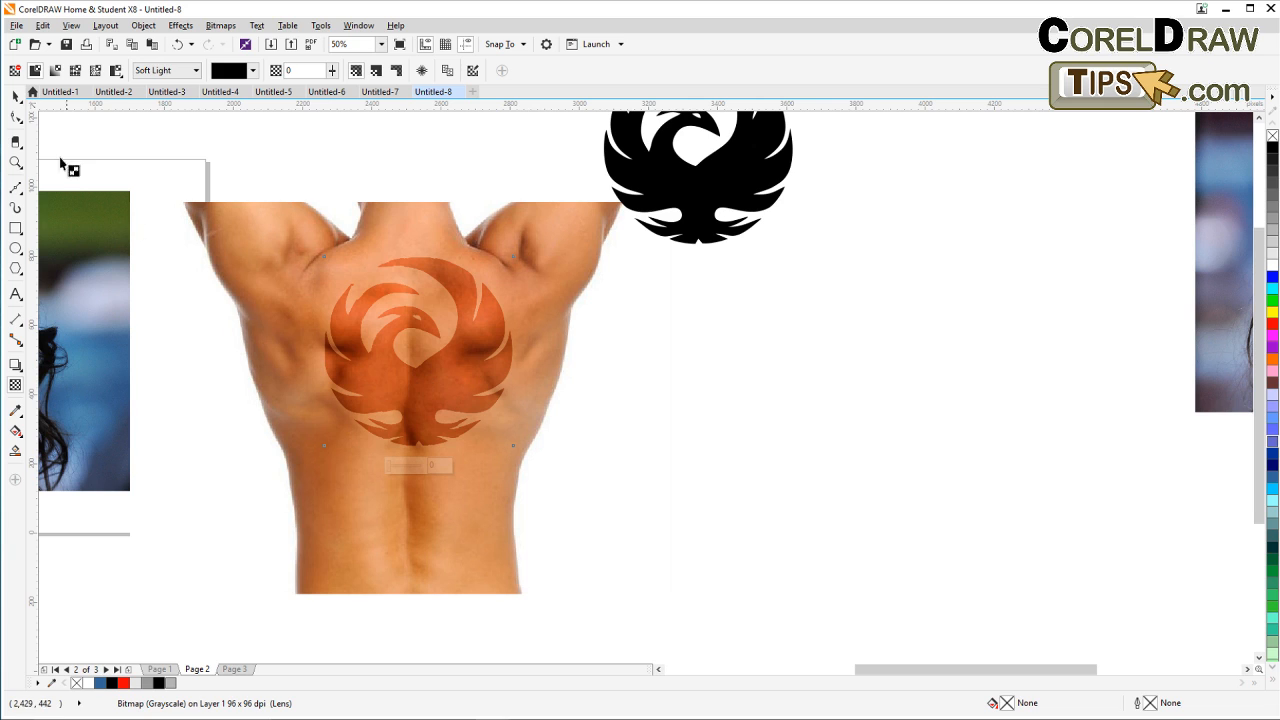
left_click(17, 97)
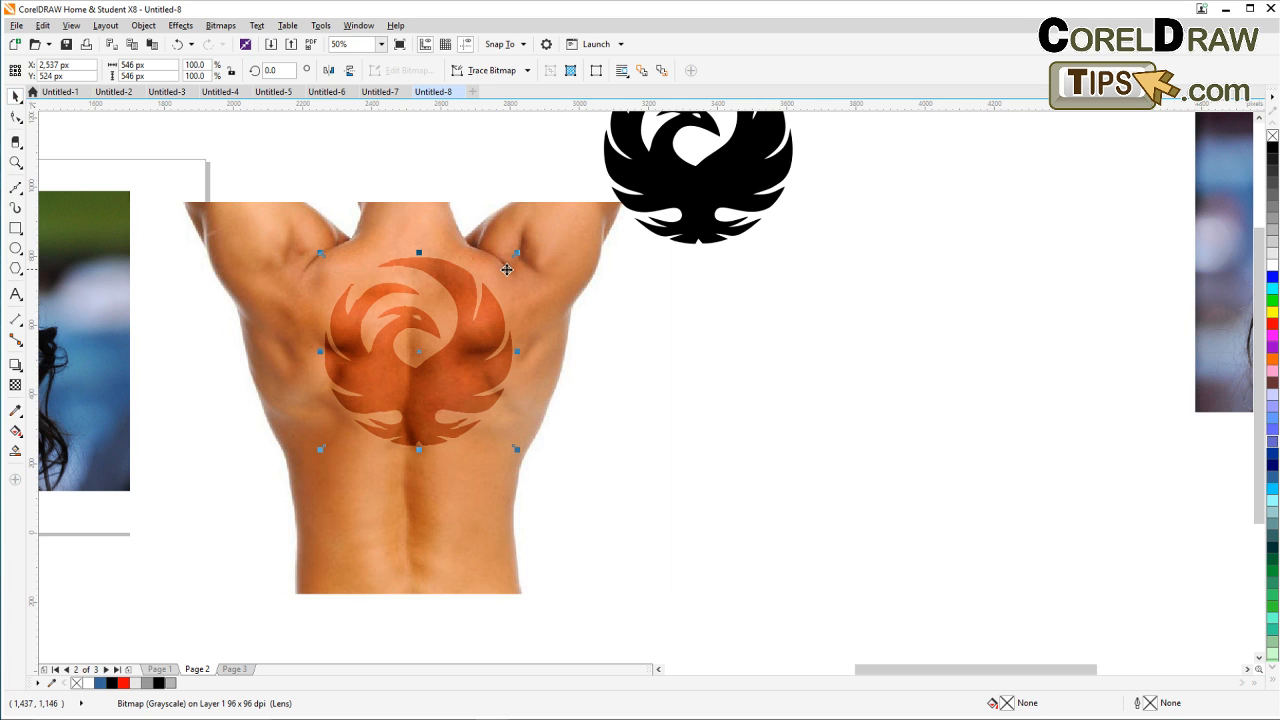
Step: Center the black vector phoenix horizontally and vertically over the phoenix bitmap on the back
left_click(704, 221)
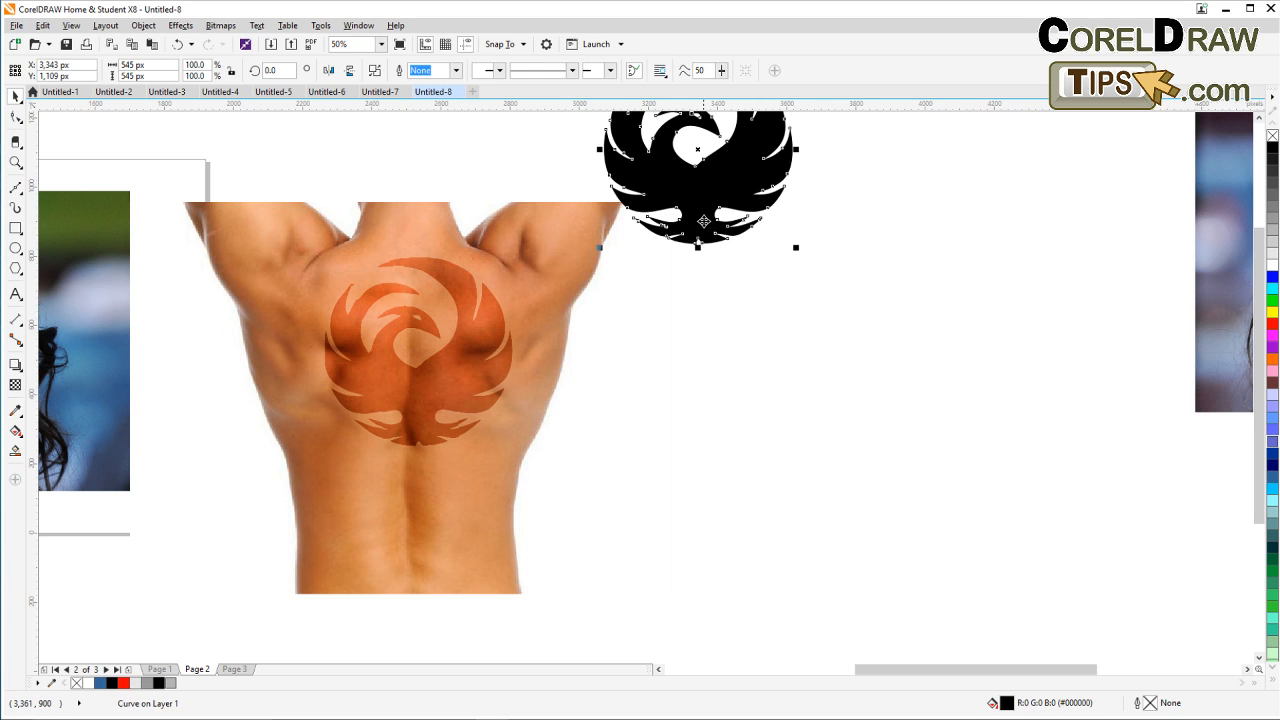
left_click(472, 354, "shift")
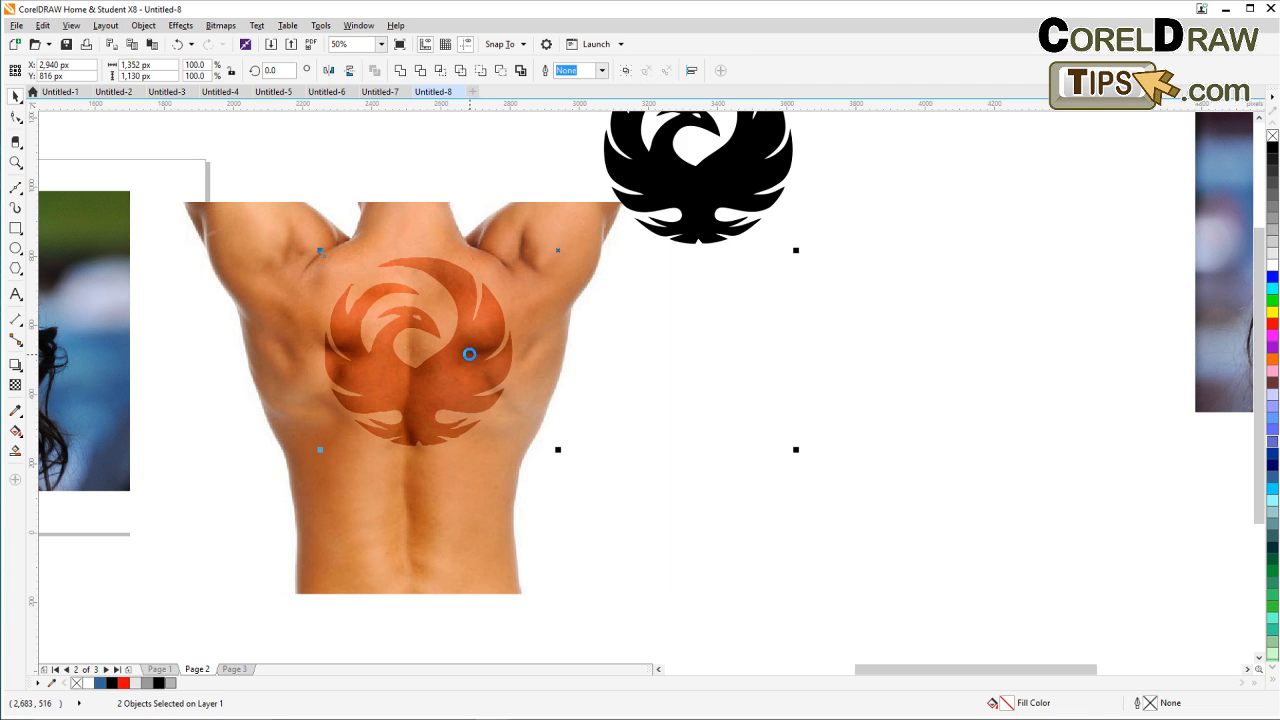
key("c")
key("e")
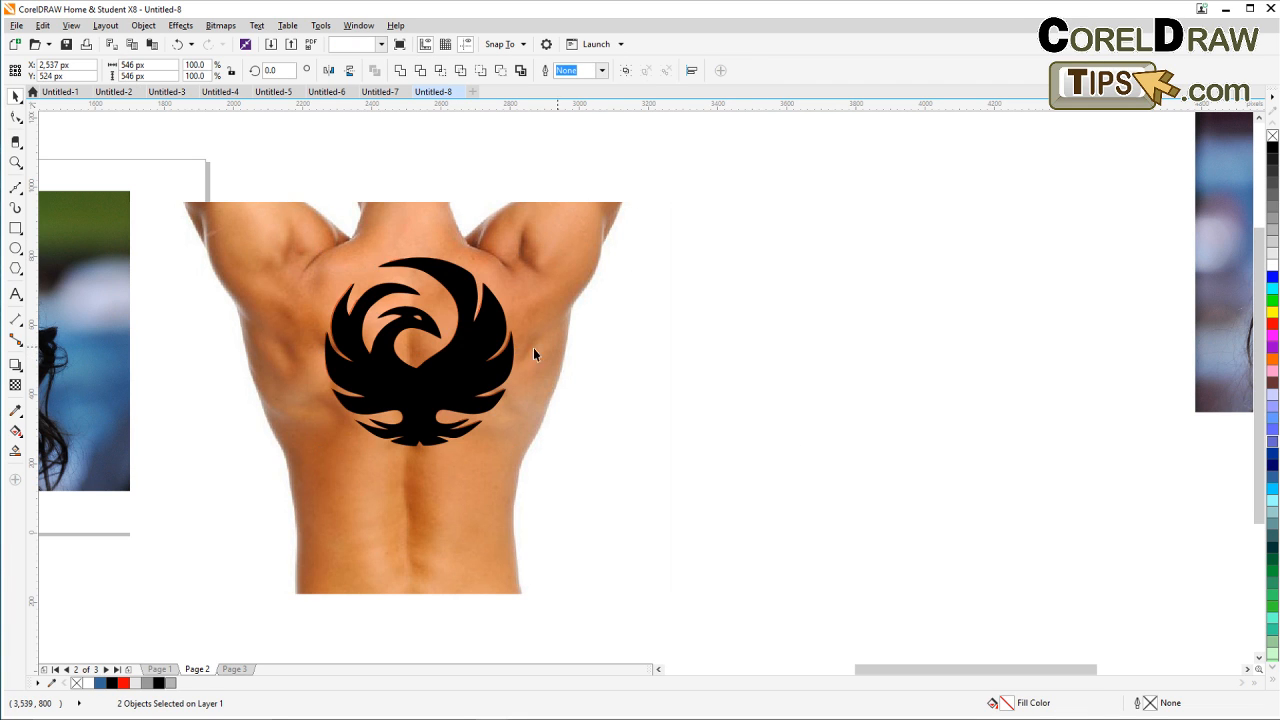
key("Escape")
Step: Apply a uniform transparency of 50 in Normal mode to the black vector phoenix on the back
left_click(476, 362)
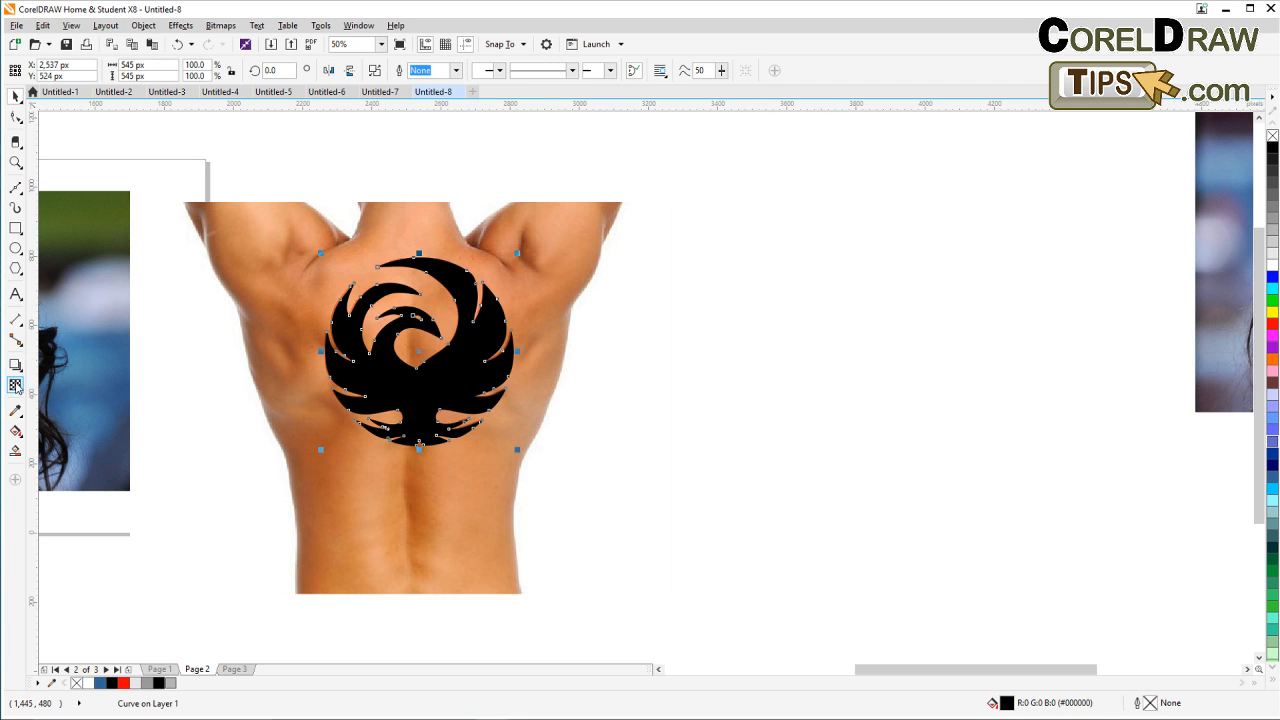
left_click(16, 385)
left_click(35, 70)
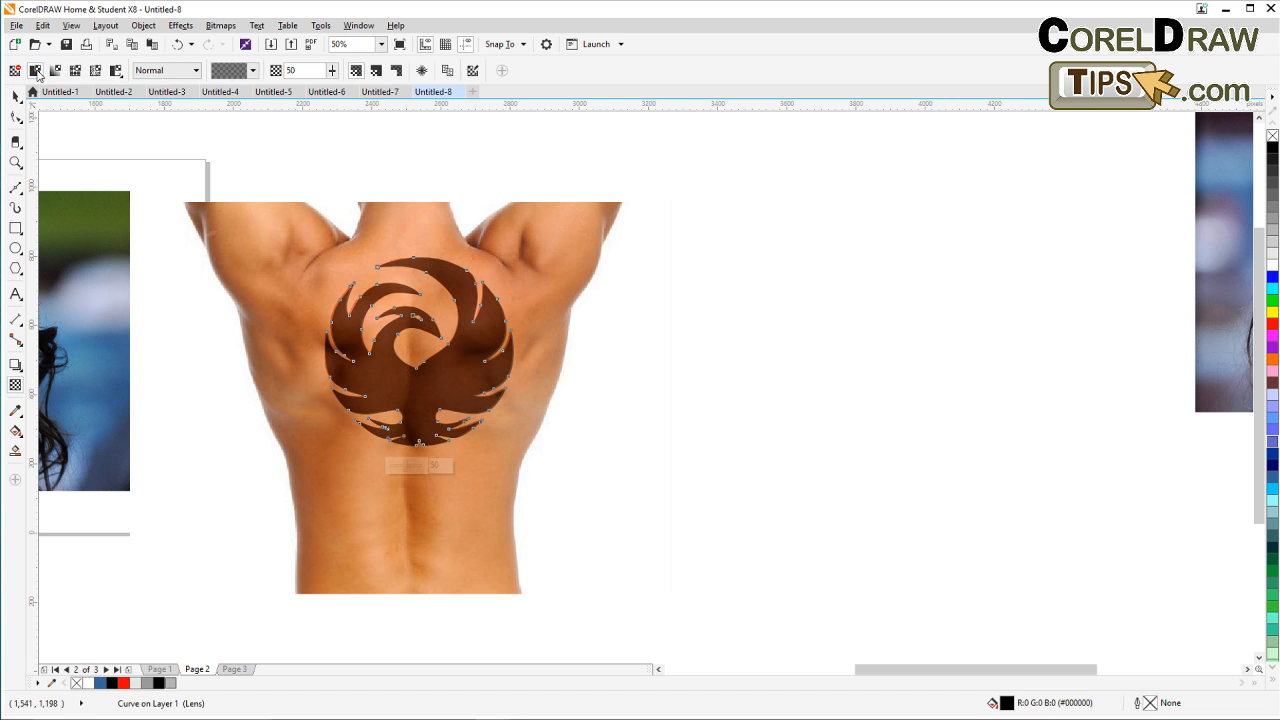
left_click(16, 96)
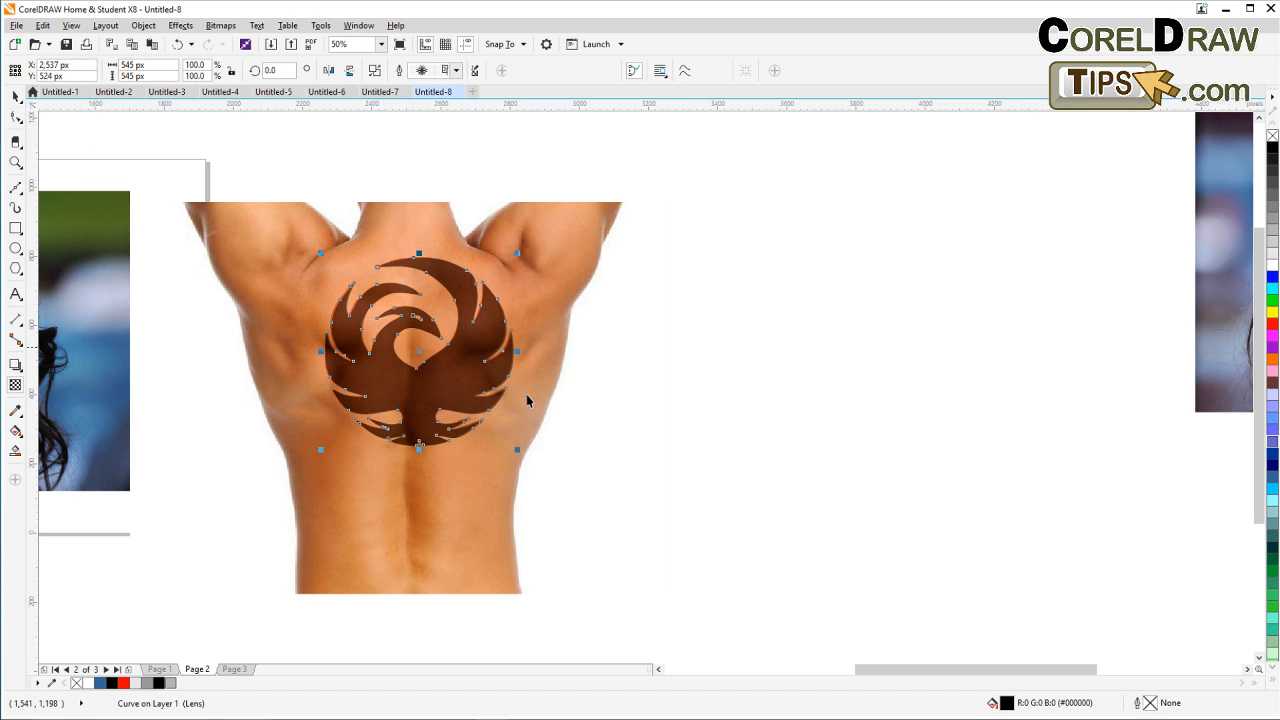
left_click(668, 446)
Step: Examine the blended phoenix tattoo on the back, both close up and from a distance
scroll(440, 407, "up", 1)
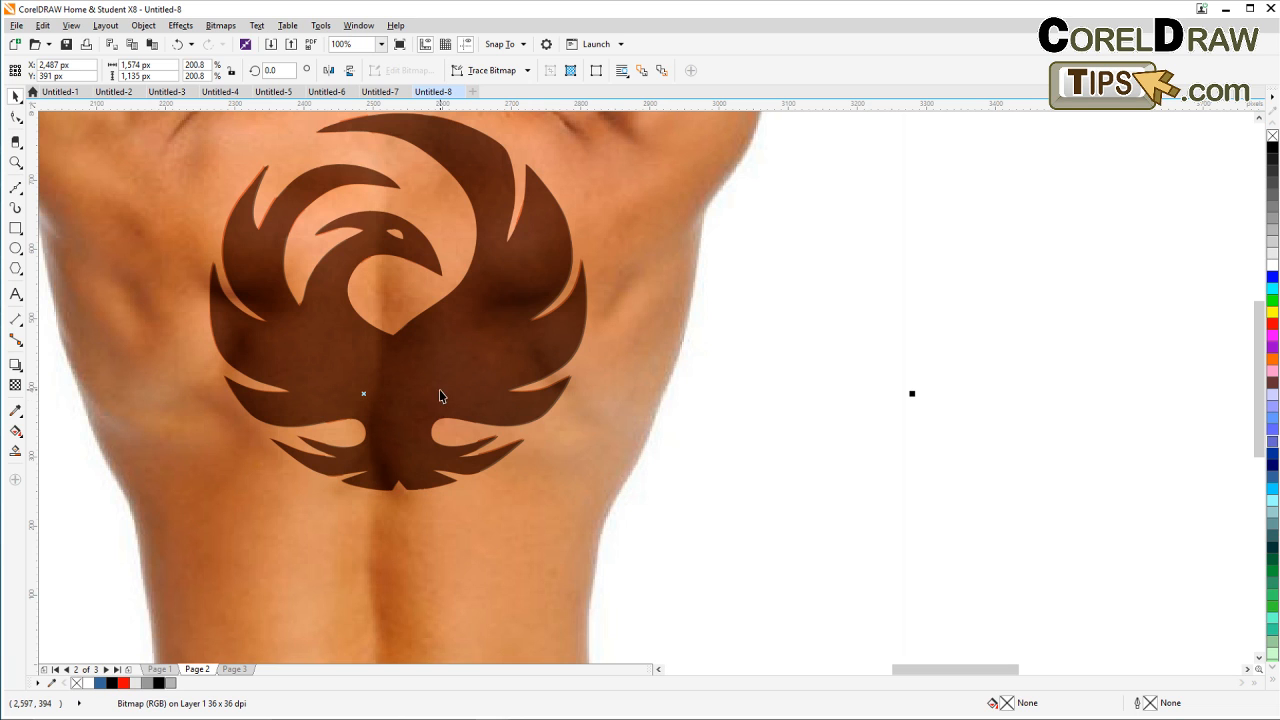
left_click(439, 396)
scroll(439, 394, "down", 1)
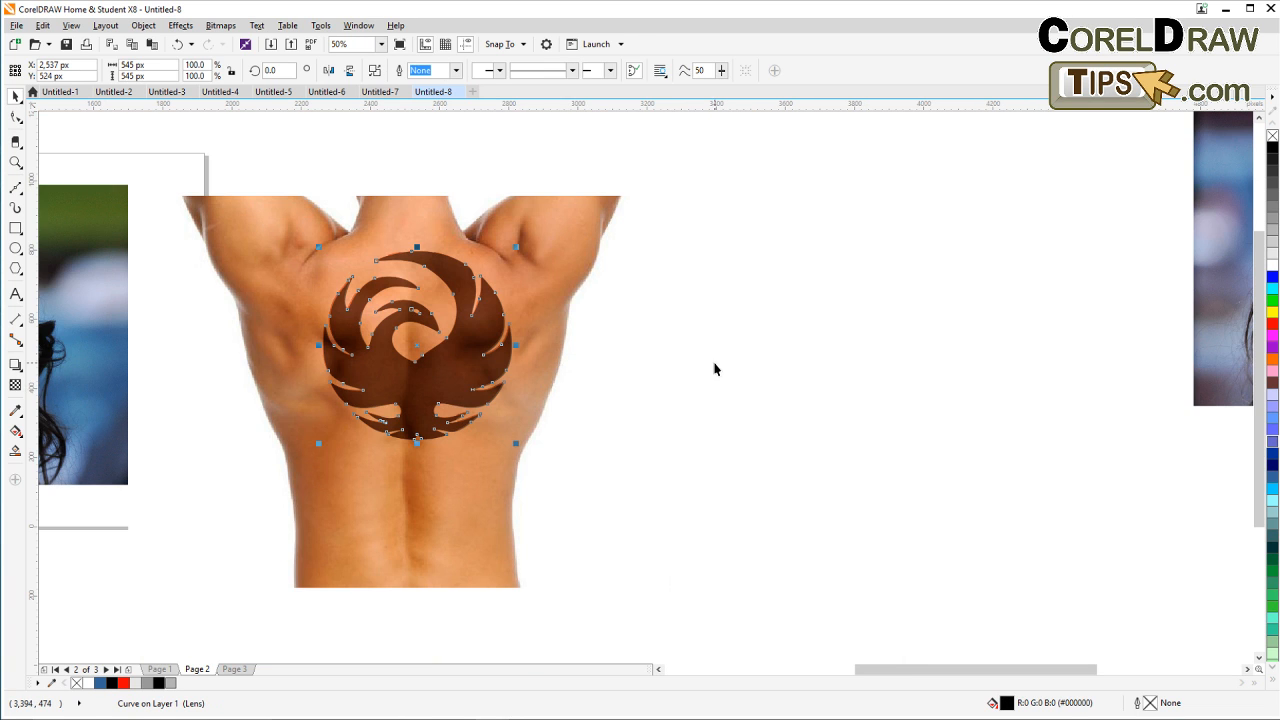
key("Escape")
scroll(473, 443, "down", 1)
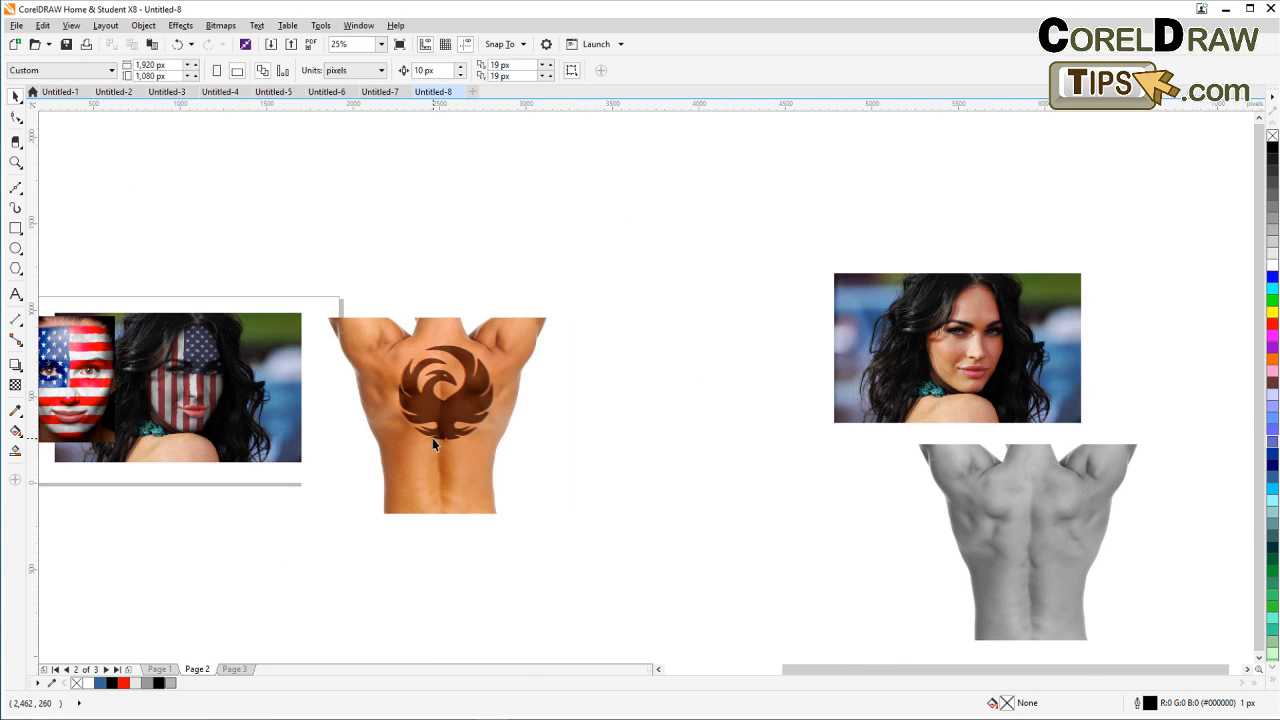
scroll(433, 444, "up", 1)
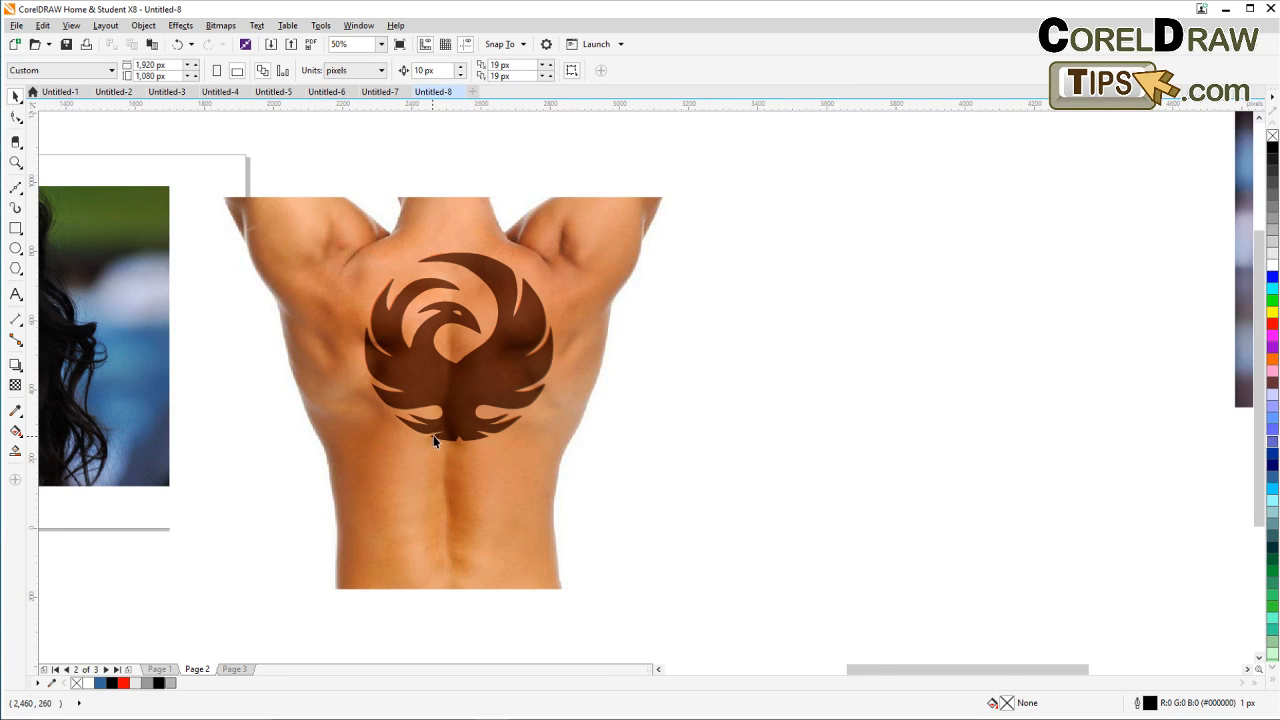
scroll(433, 444, "up", 1)
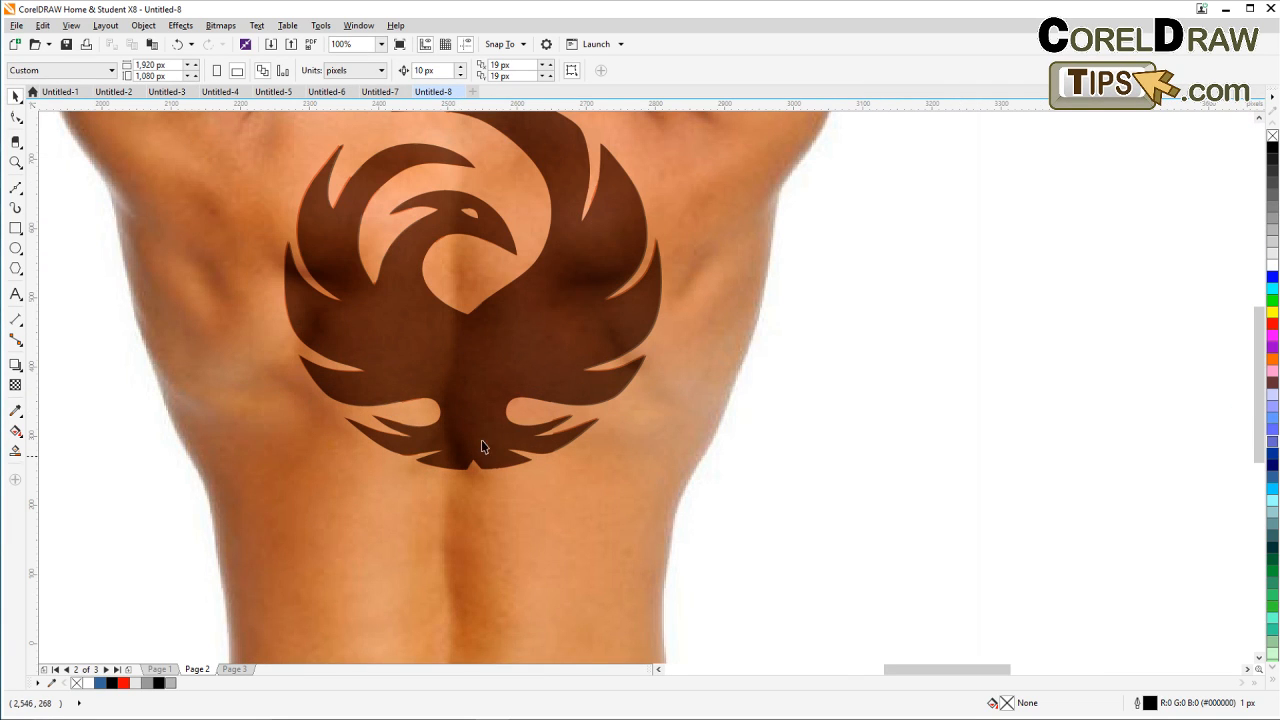
scroll(585, 318, "down", 2)
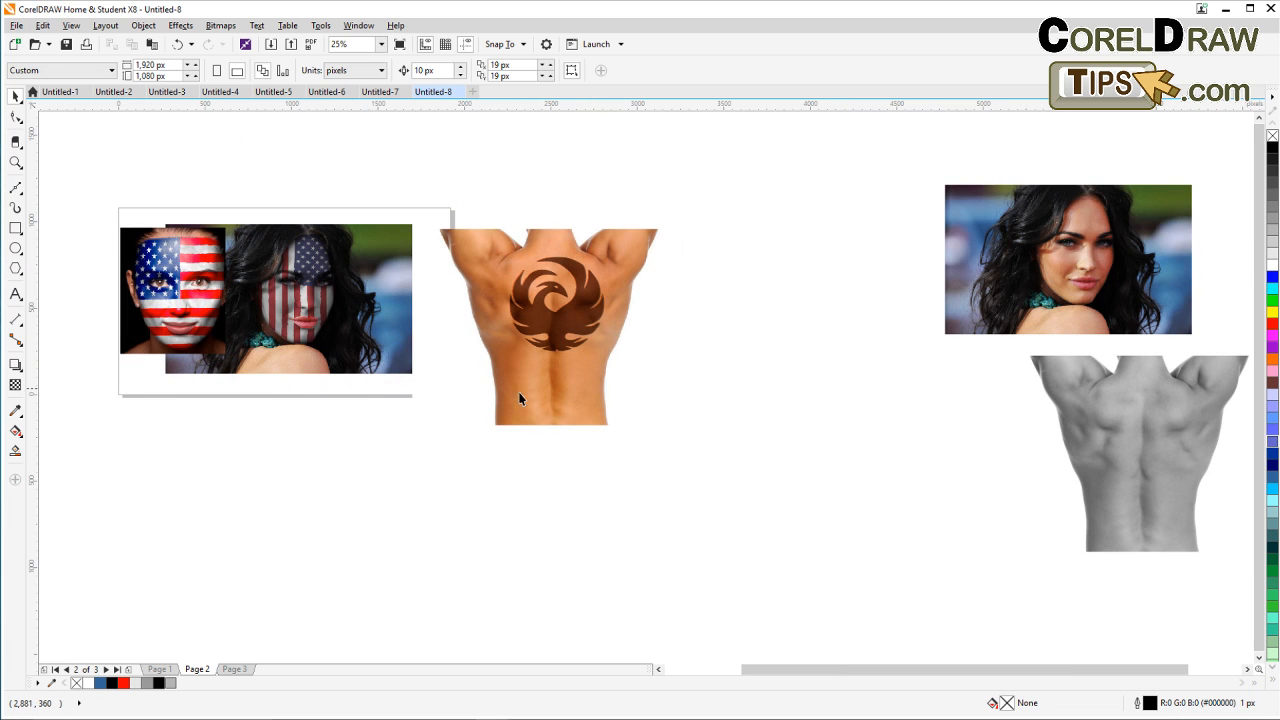
scroll(585, 485, "up", 1)
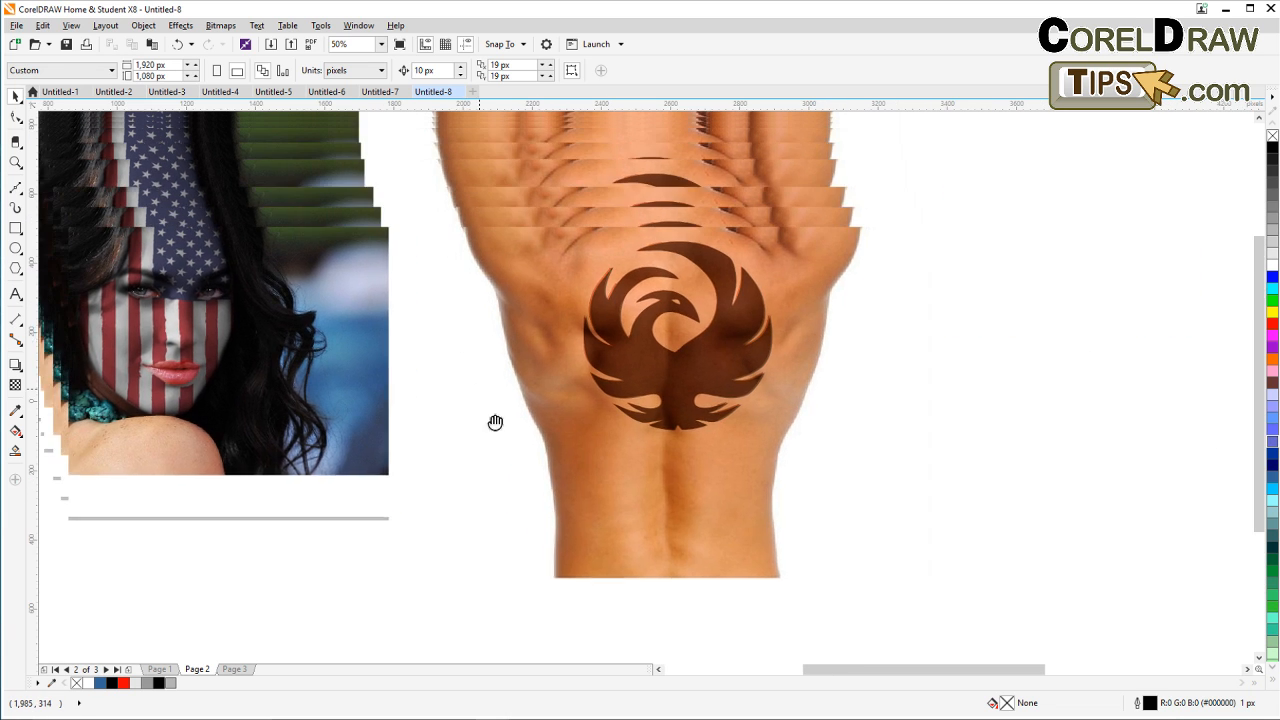
left_click_drag(579, 368, 562, 331)
left_click_drag(808, 424, 684, 445)
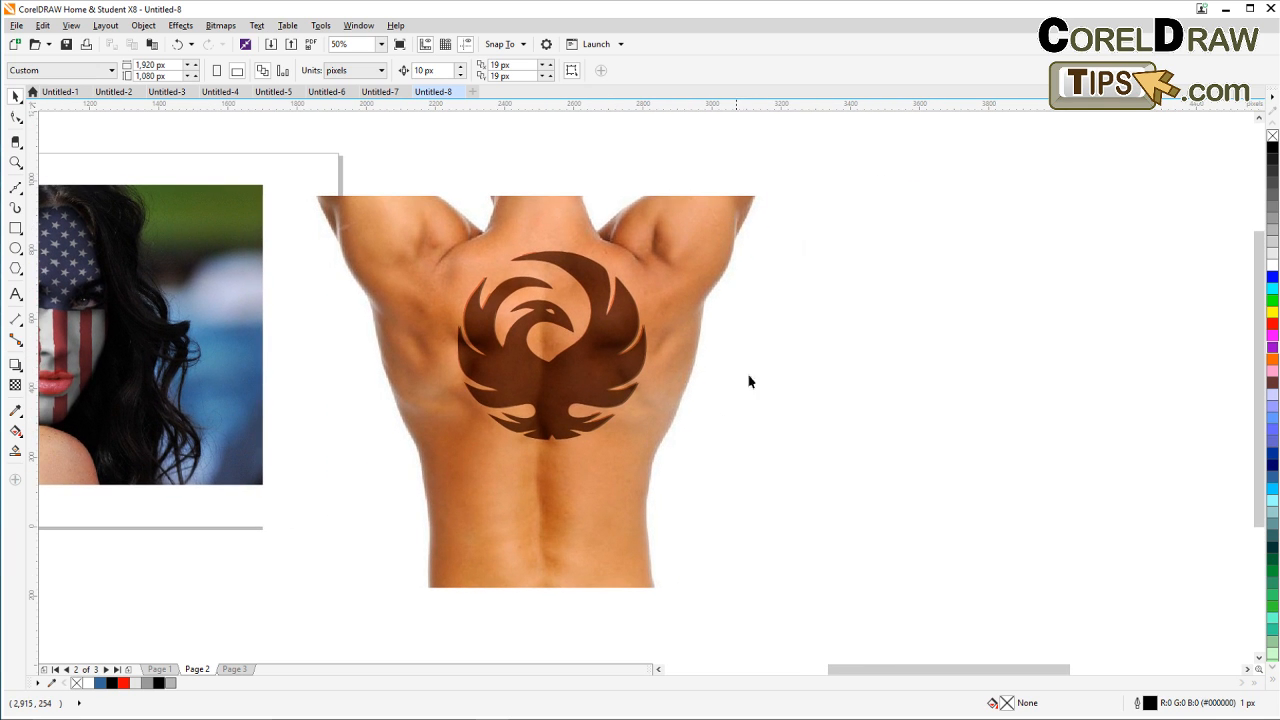
left_click_drag(769, 385, 608, 359)
scroll(697, 383, "down", 4)
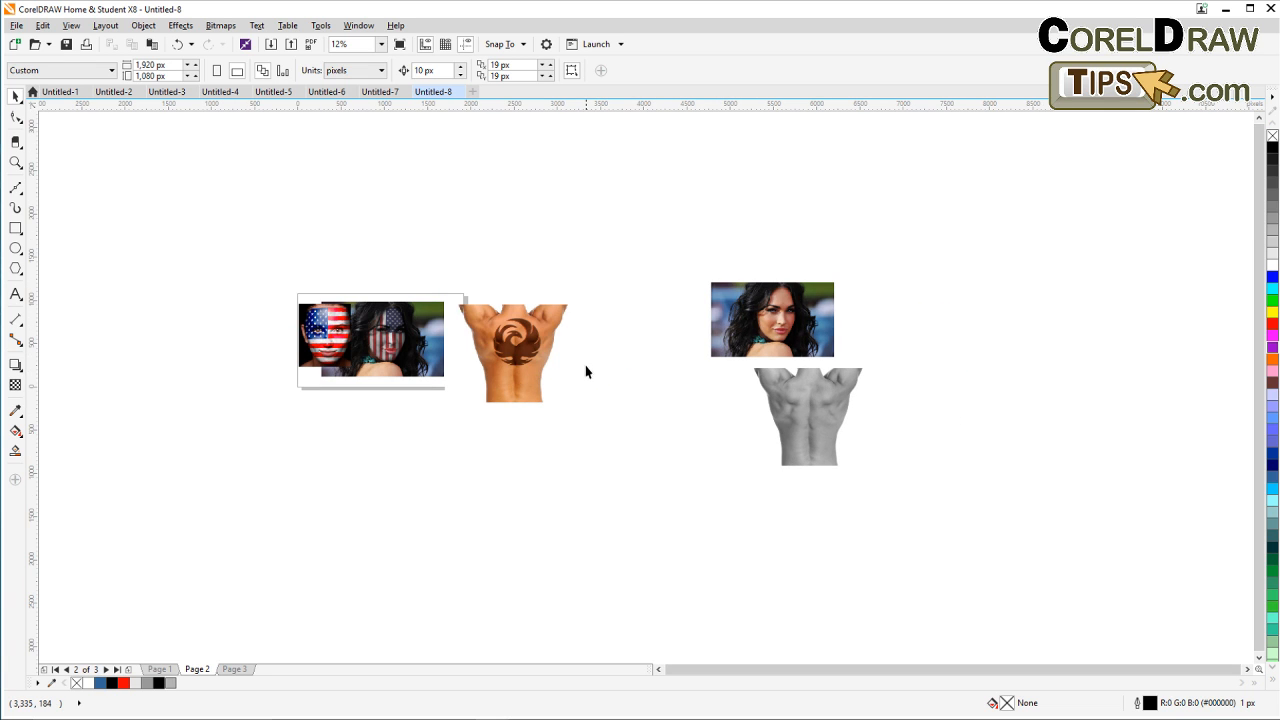
left_click_drag(720, 401, 549, 397)
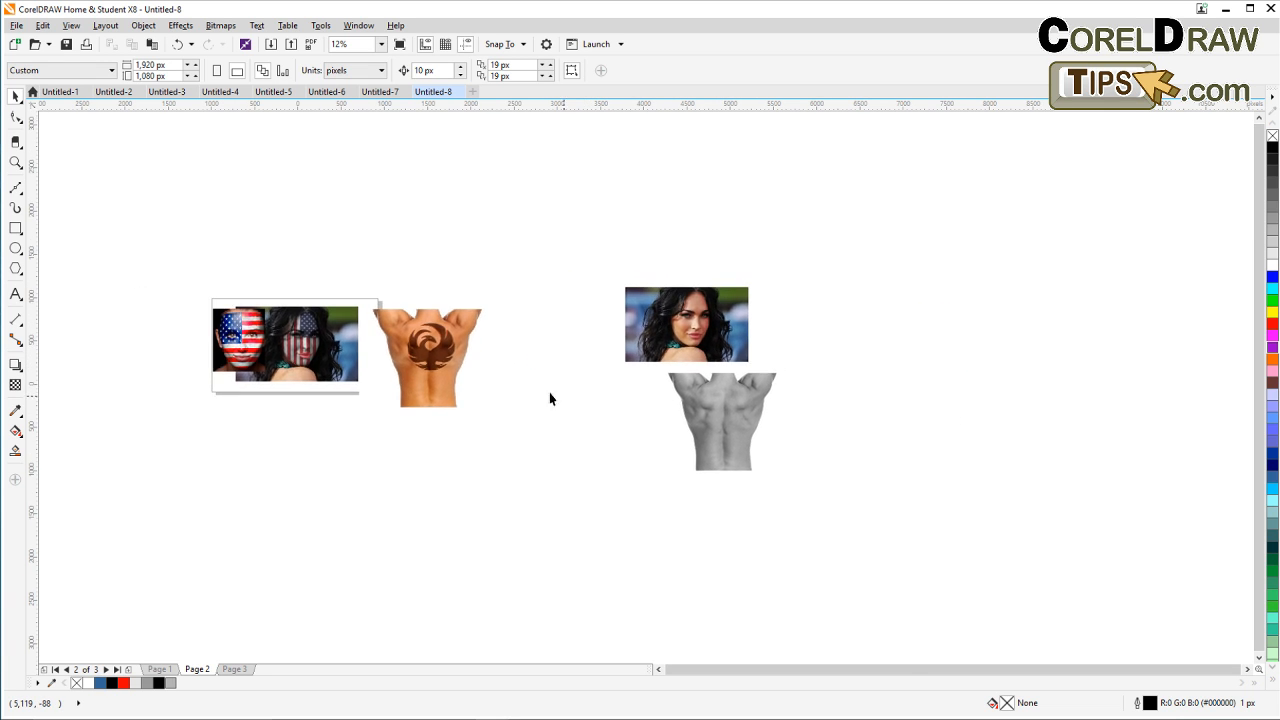
scroll(545, 387, "up", 2)
left_click_drag(432, 349, 515, 398)
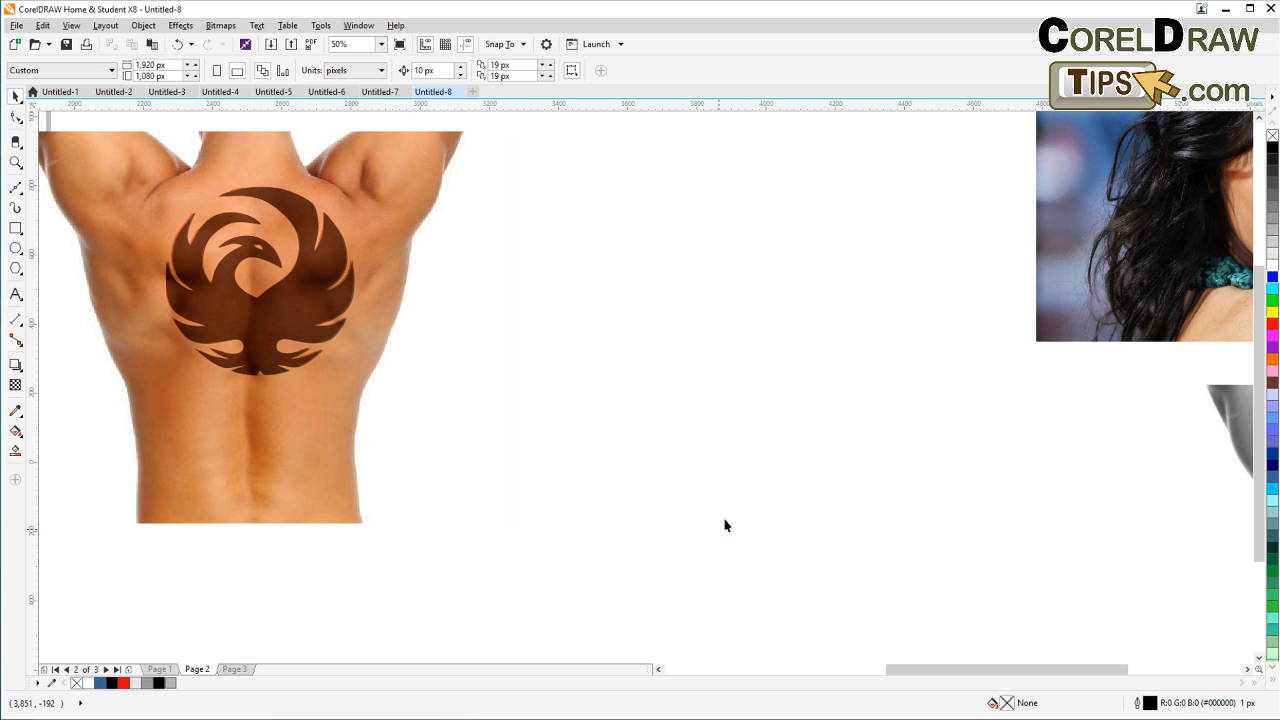
Step: Paste the bear photo and move it to the empty area beyond the original portrait and grayscale back
left_click(153, 45)
scroll(474, 343, "down", 5)
left_click_drag(360, 370, 805, 371)
scroll(859, 353, "up", 3)
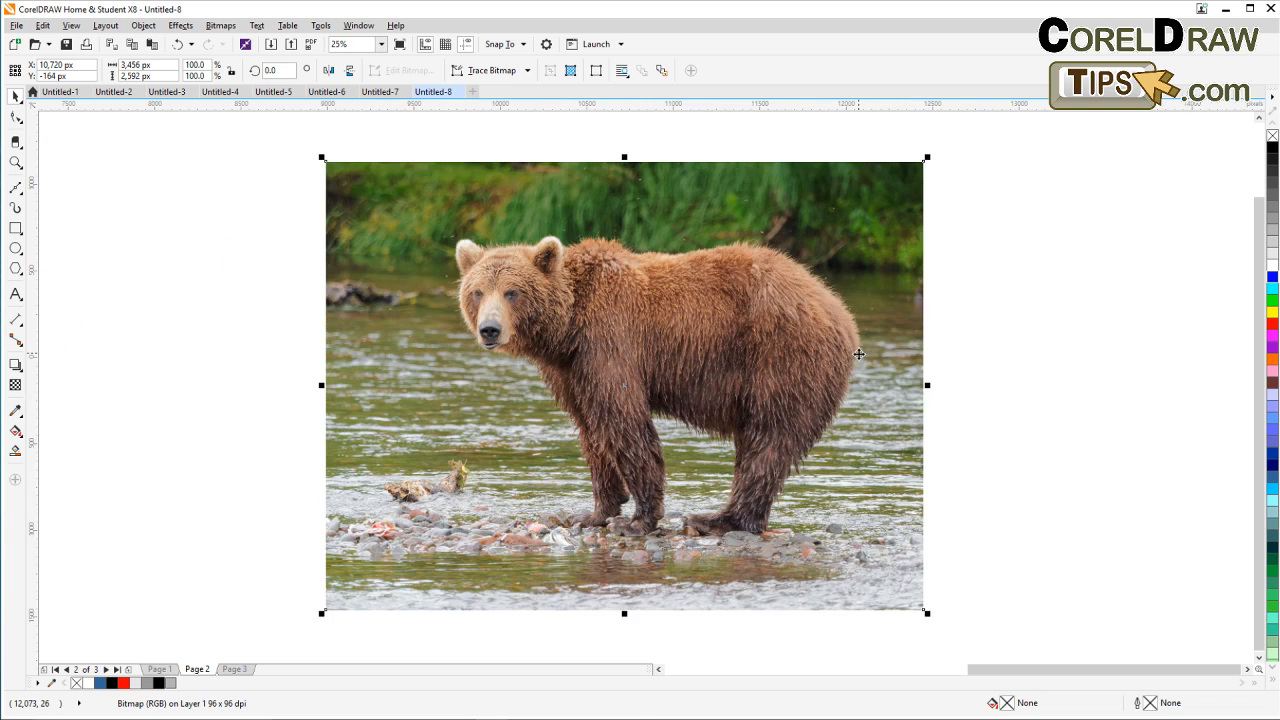
scroll(946, 417, "down", 1)
left_click_drag(946, 417, 689, 360)
scroll(770, 365, "up", 1)
scroll(903, 392, "down", 1)
Step: Crop the bottom strip off the bear photo by raising its lower corner nodes, leaving it 2,224 px high
left_click(15, 117)
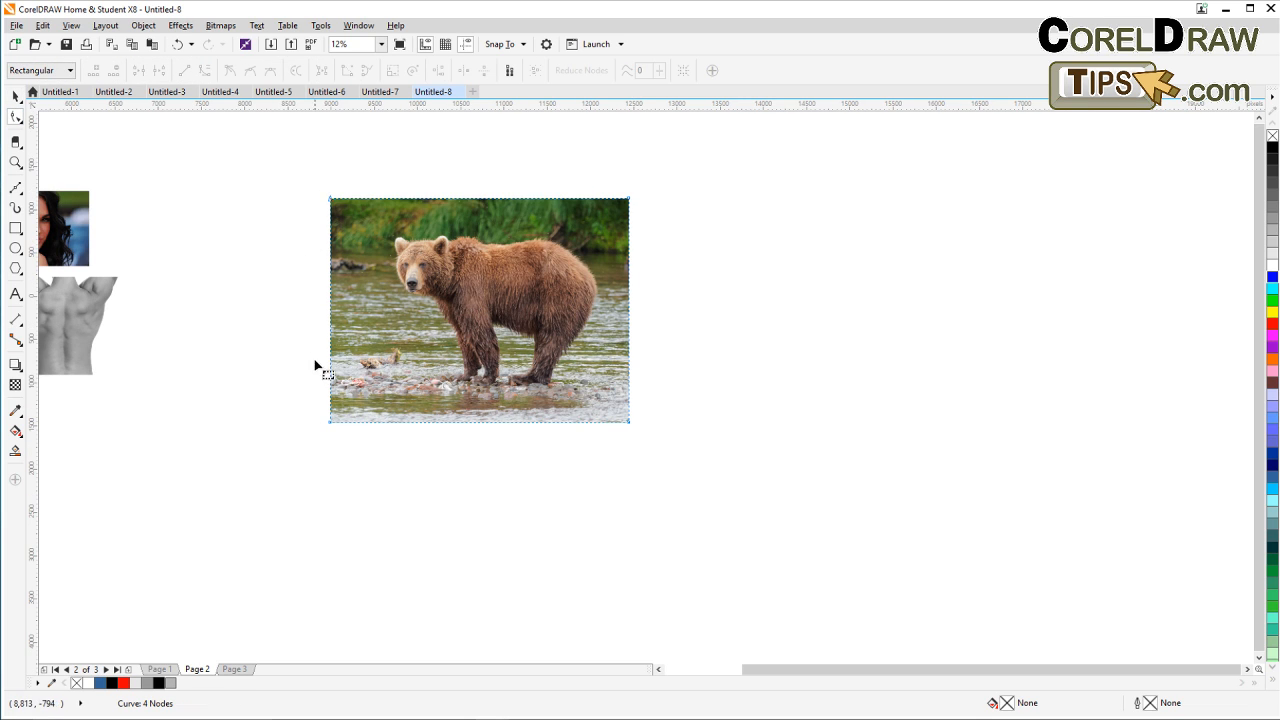
left_click_drag(286, 369, 645, 465)
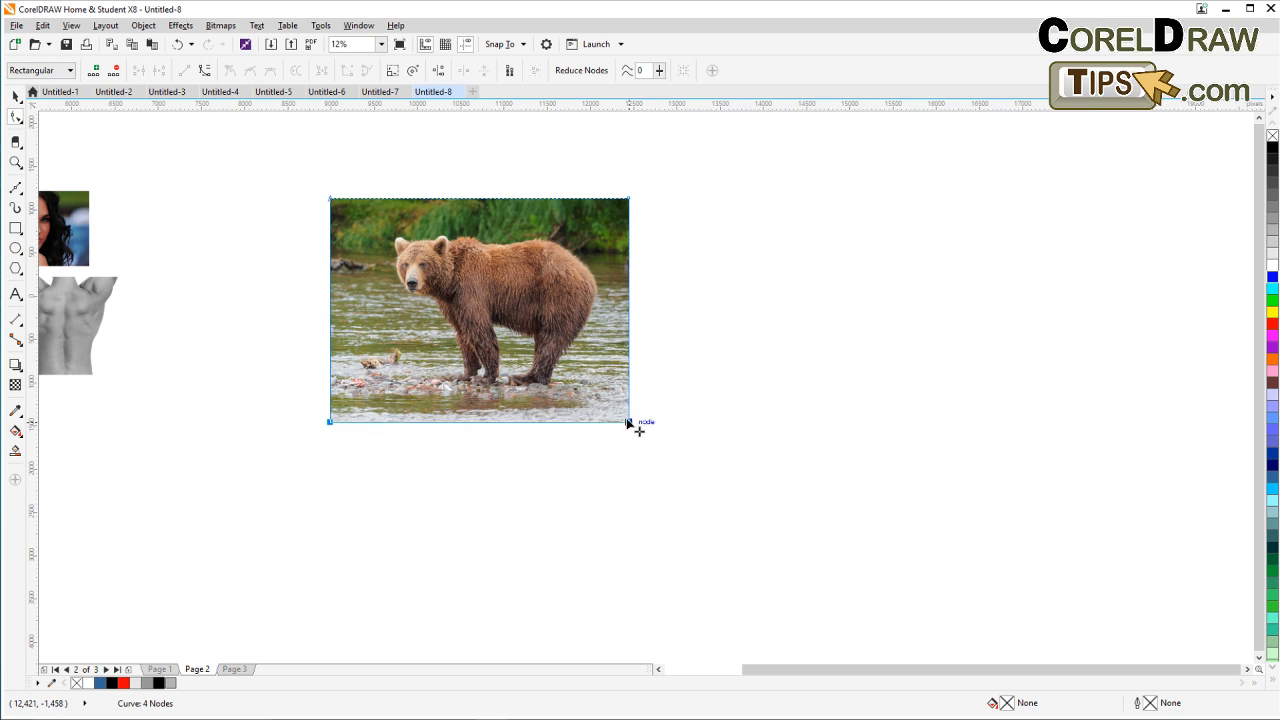
left_click_drag(628, 422, 625, 390)
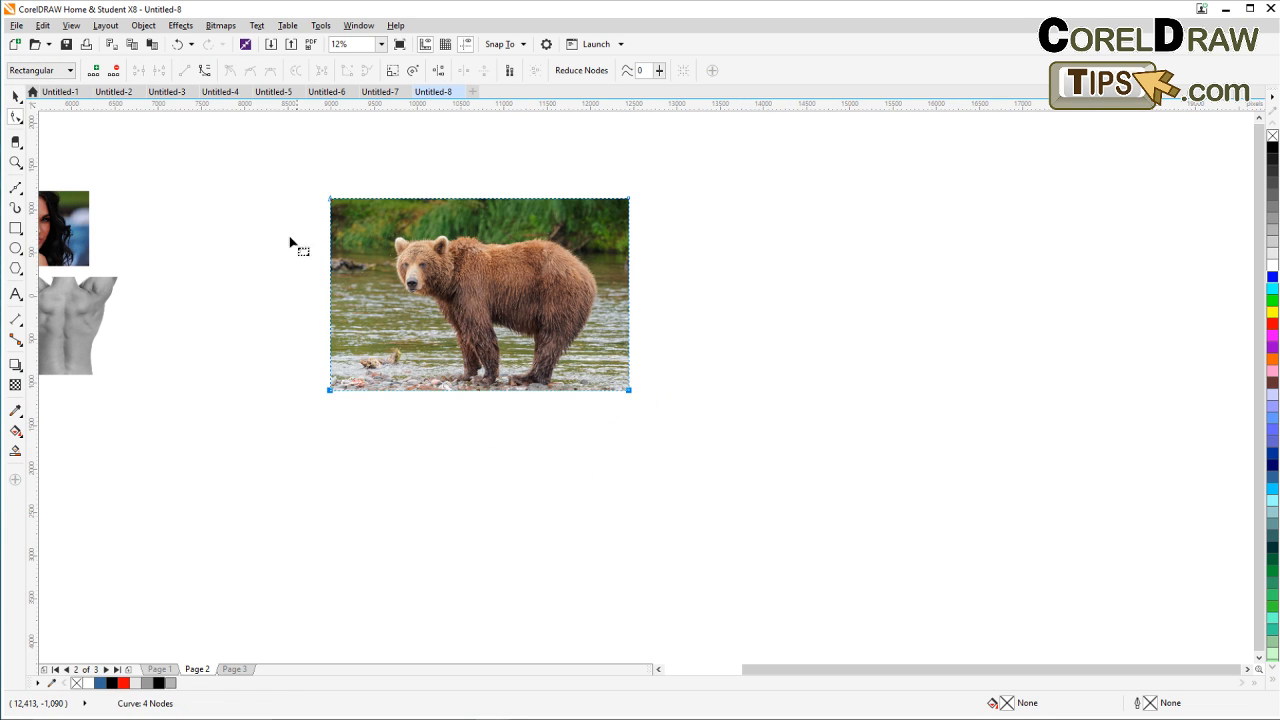
left_click(15, 95)
scroll(268, 242, "up", 2)
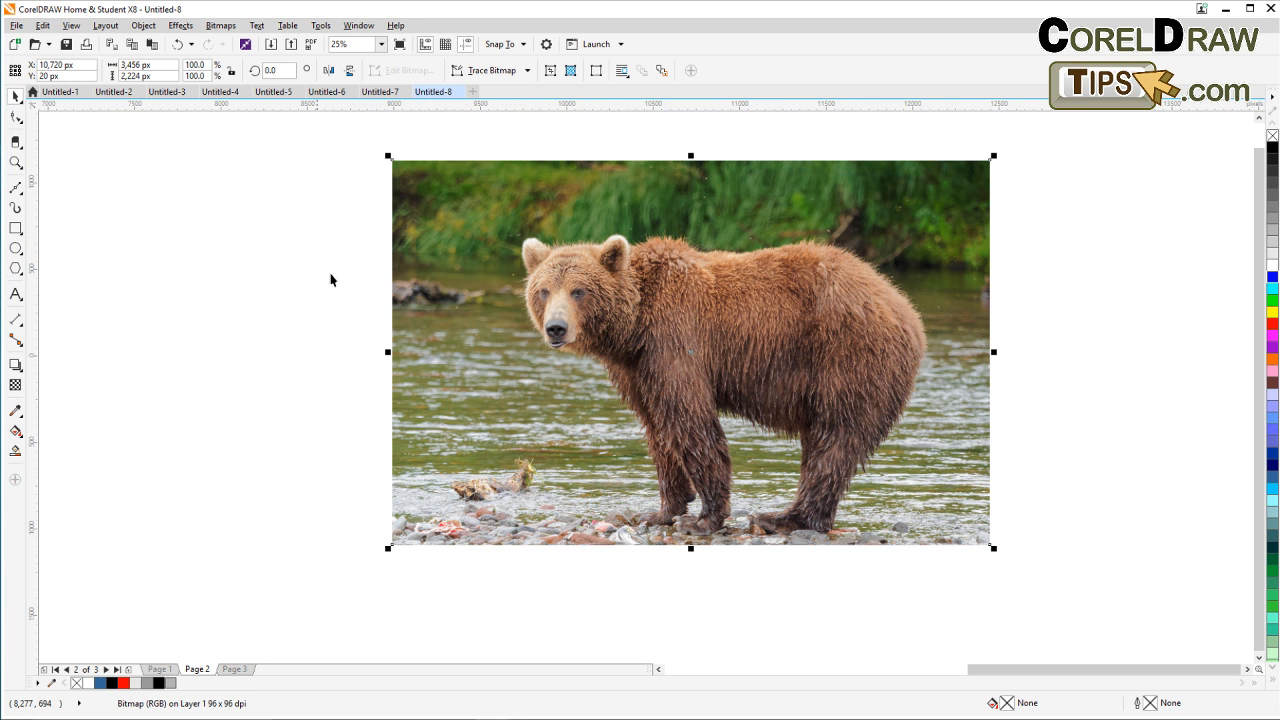
Step: Make a vertically mirrored copy of the bear photo and place it against the original's lower edge
scroll(390, 308, "down", 2)
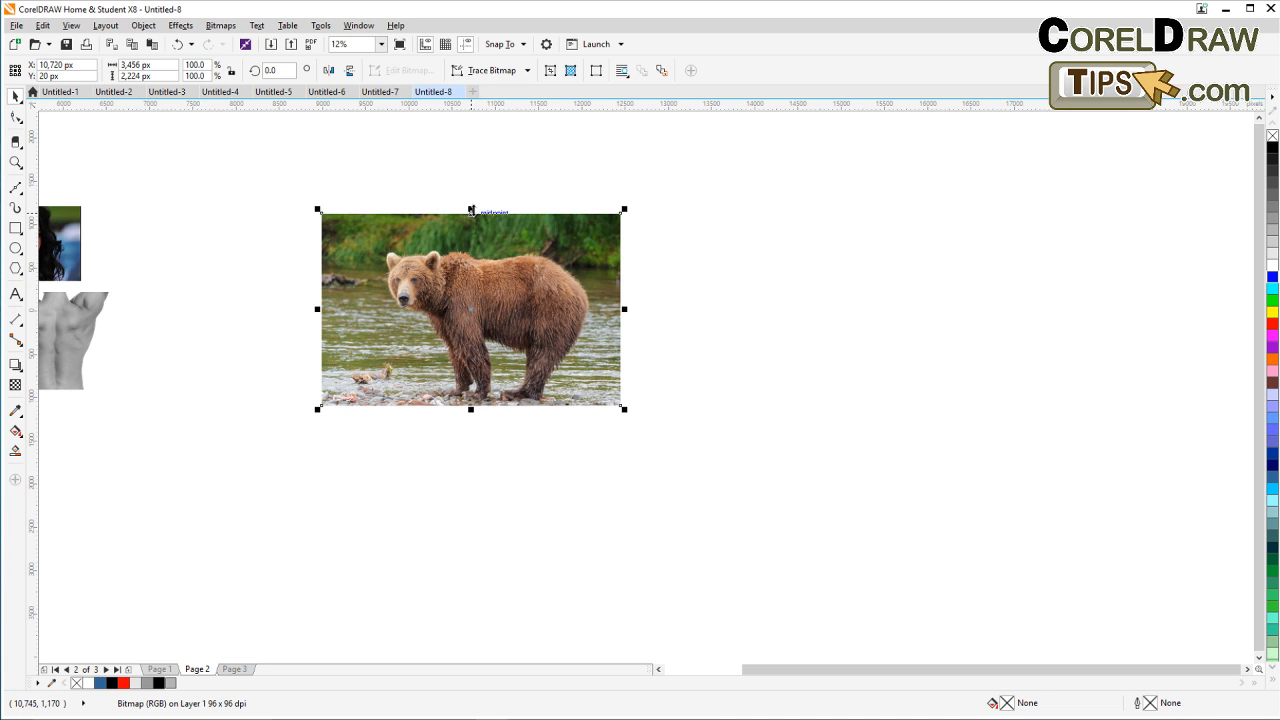
left_click_drag(470, 209, 464, 221)
left_click_drag(464, 305, 469, 514)
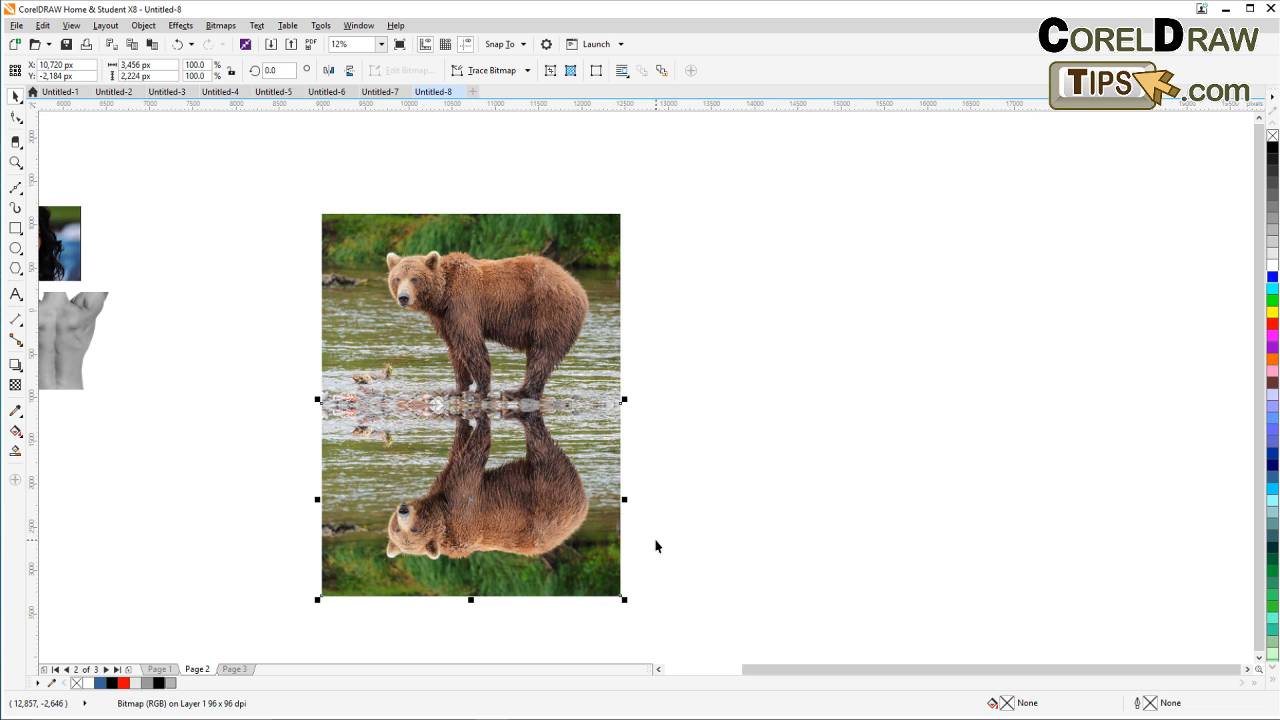
scroll(528, 513, "up", 2)
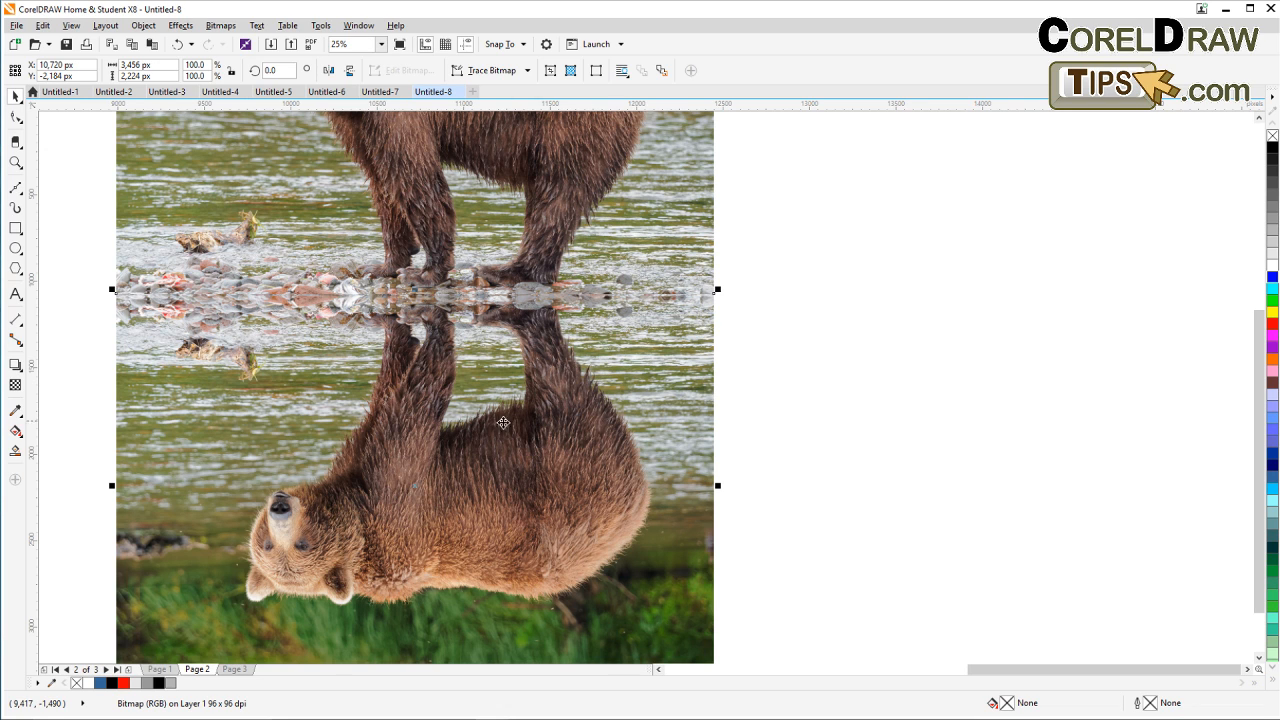
Step: Paste the blue water photo and move it onto the mirrored bear copy
scroll(457, 425, "down", 2)
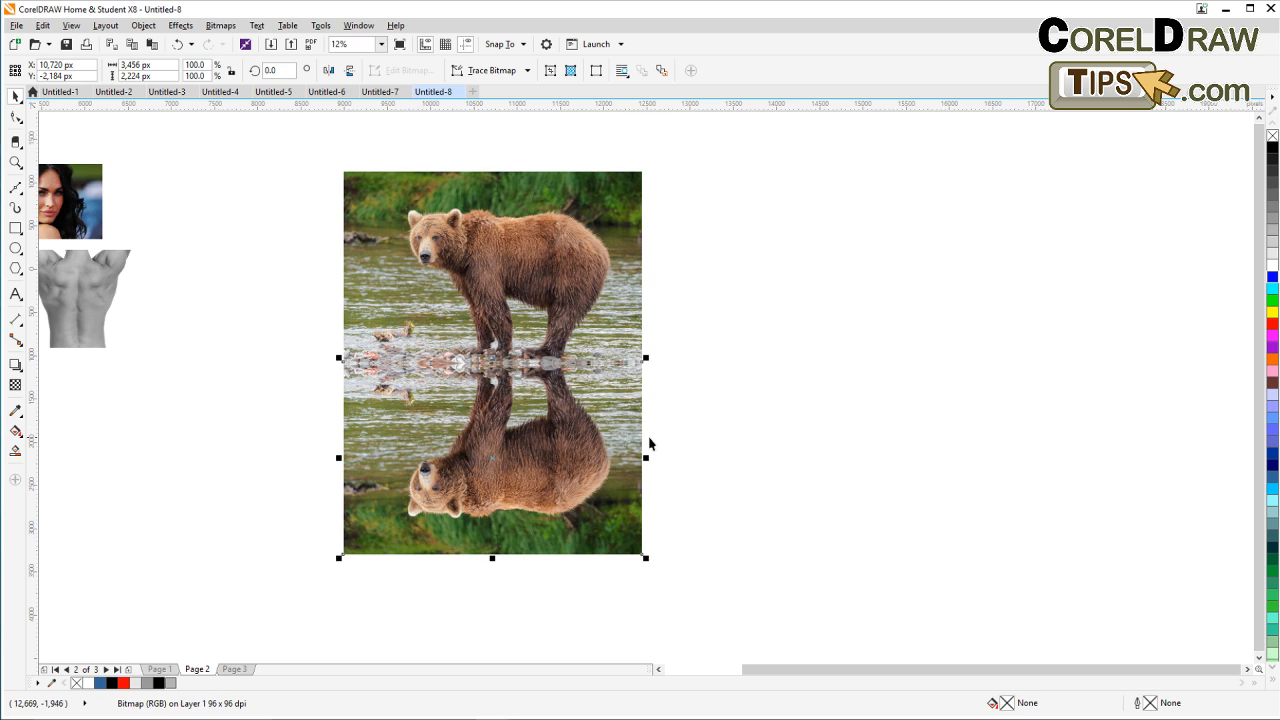
left_click(674, 429)
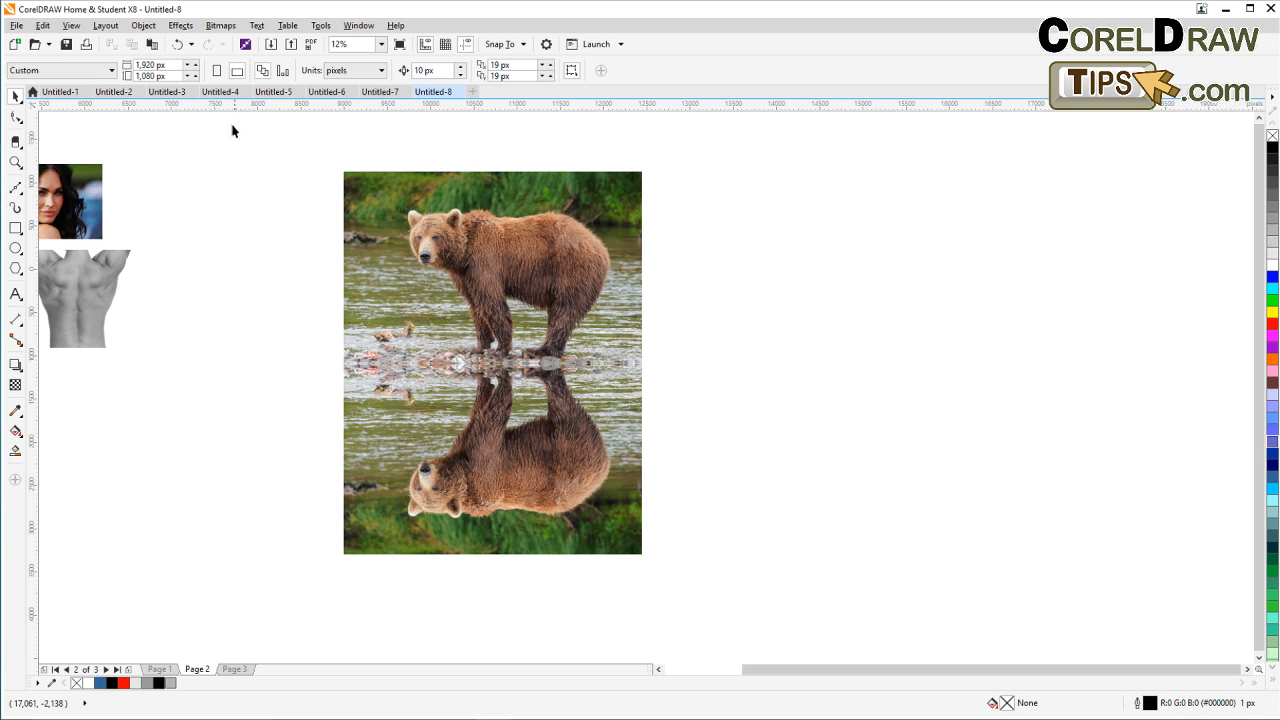
left_click(152, 44)
scroll(494, 355, "down", 2)
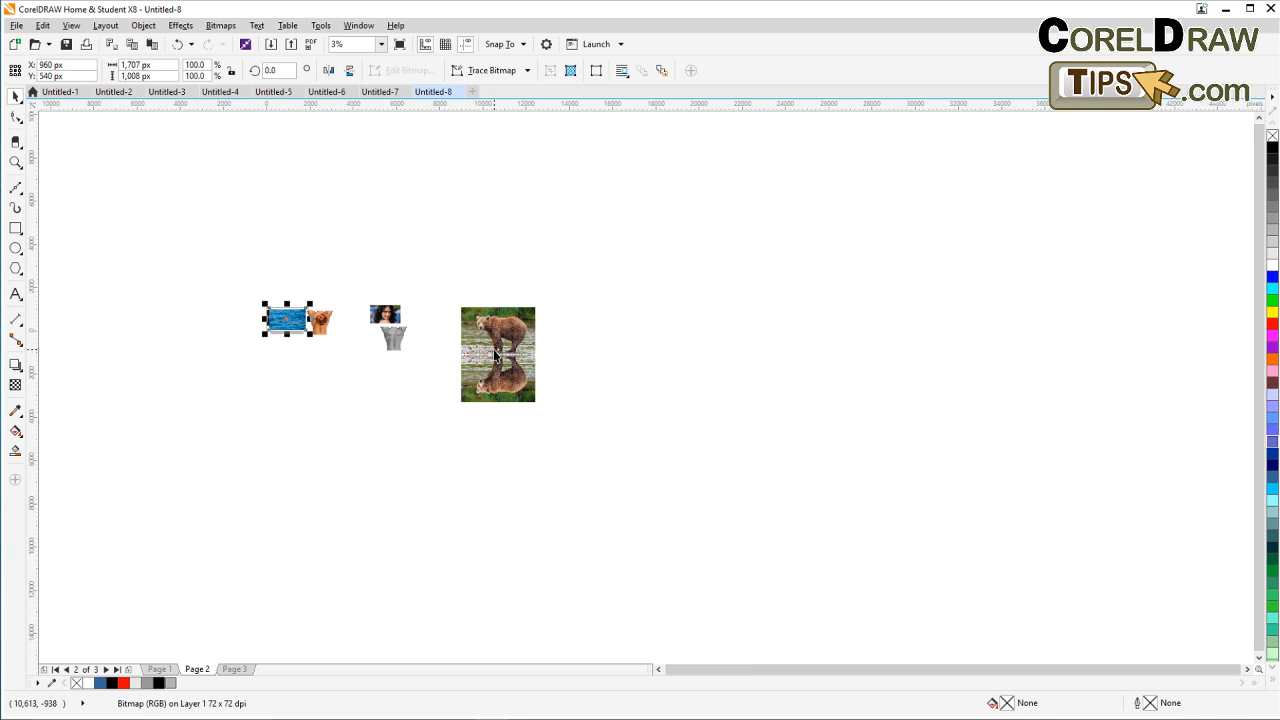
left_click_drag(287, 316, 481, 378)
scroll(481, 378, "up", 1)
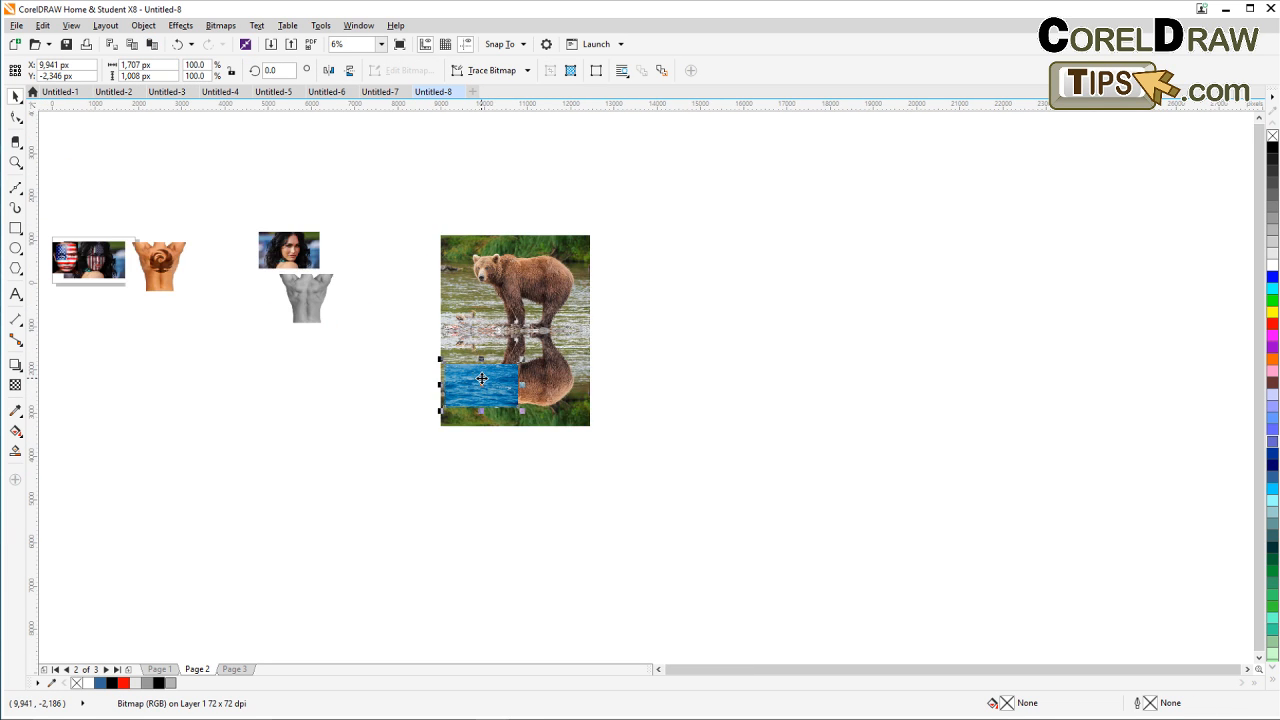
scroll(481, 378, "up", 2)
scroll(480, 372, "down", 1)
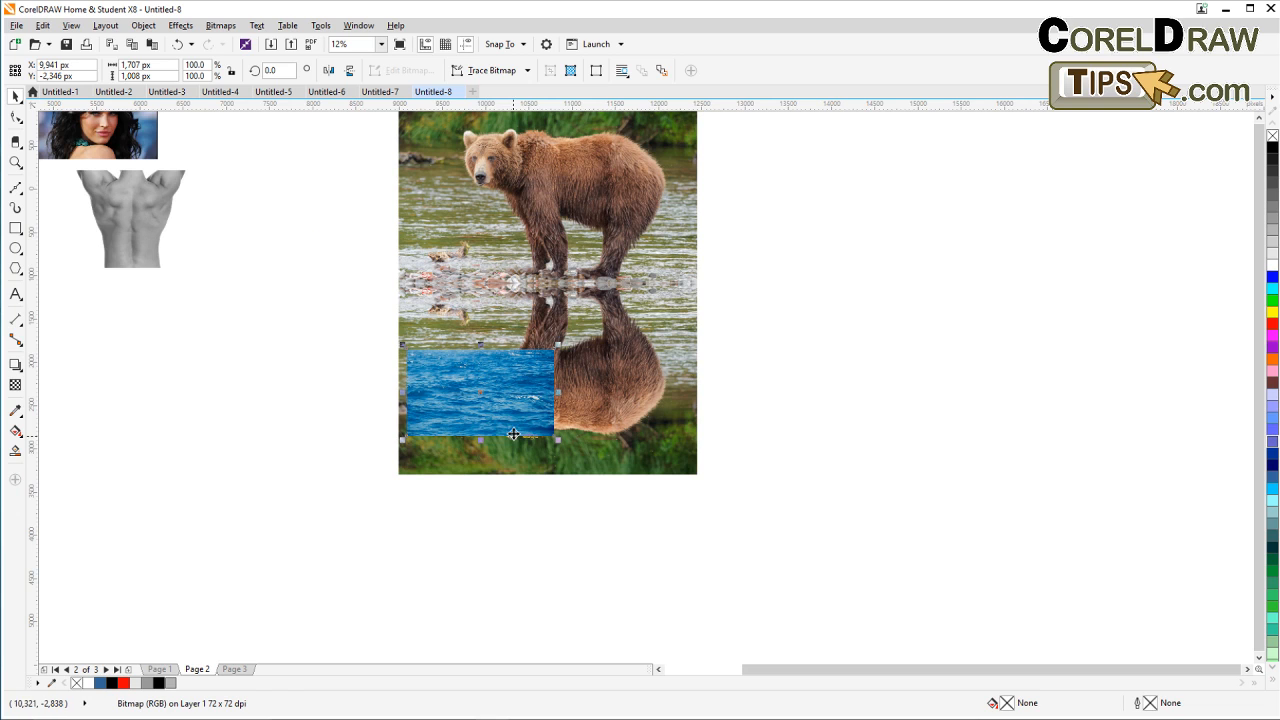
Step: Enlarge the water photo to 3,537 by 2,089 px to cover the mirrored bear, and move it to the empty area beside it
left_click_drag(484, 414, 472, 356)
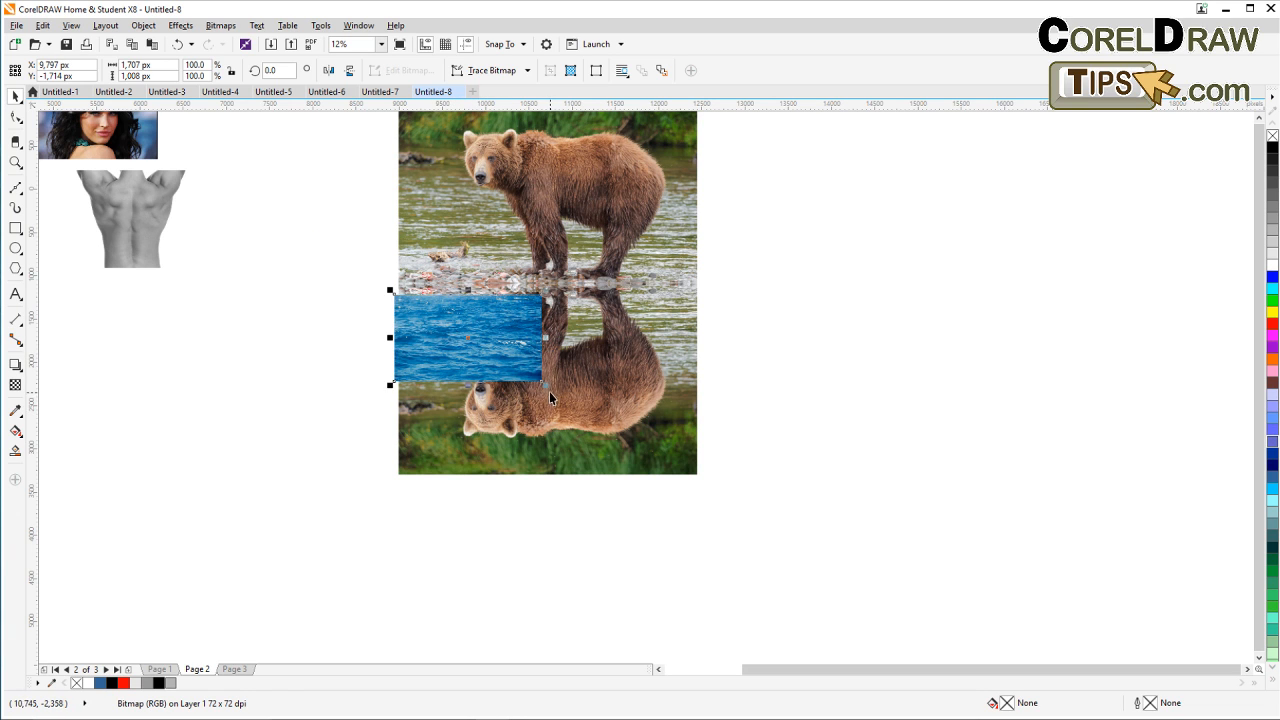
left_click_drag(549, 397, 708, 495)
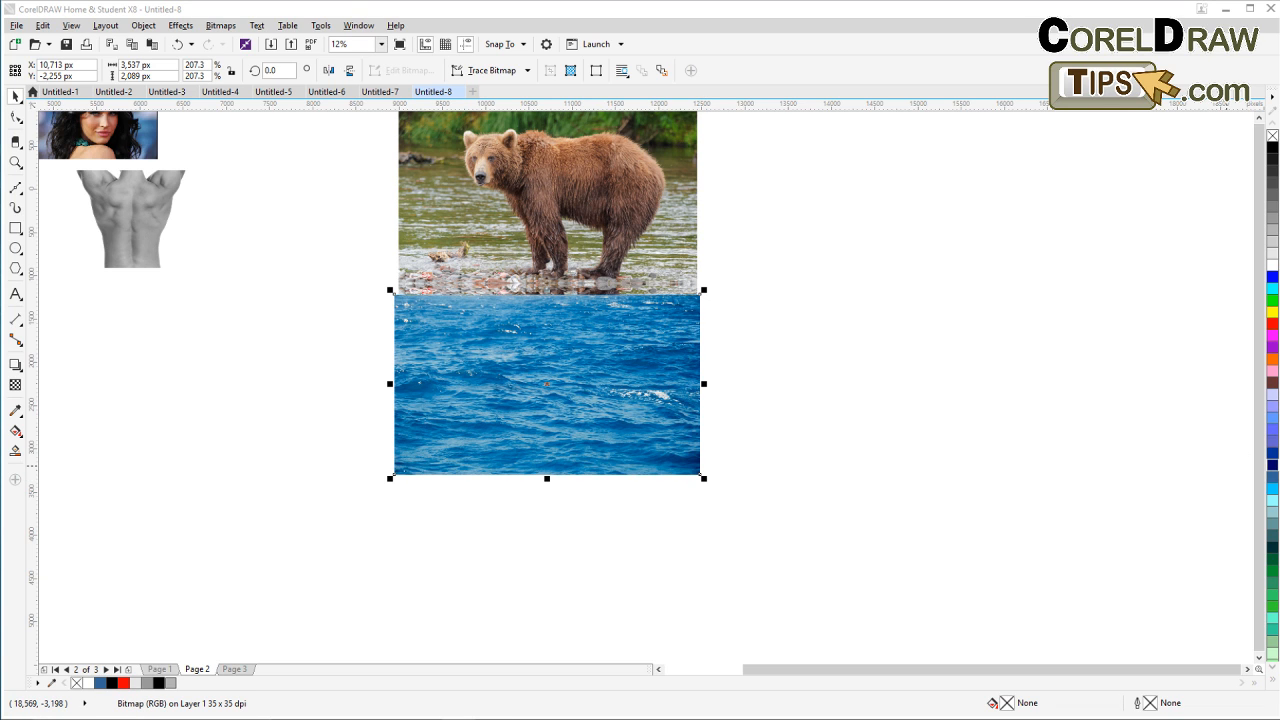
left_click(787, 403)
left_click(548, 391)
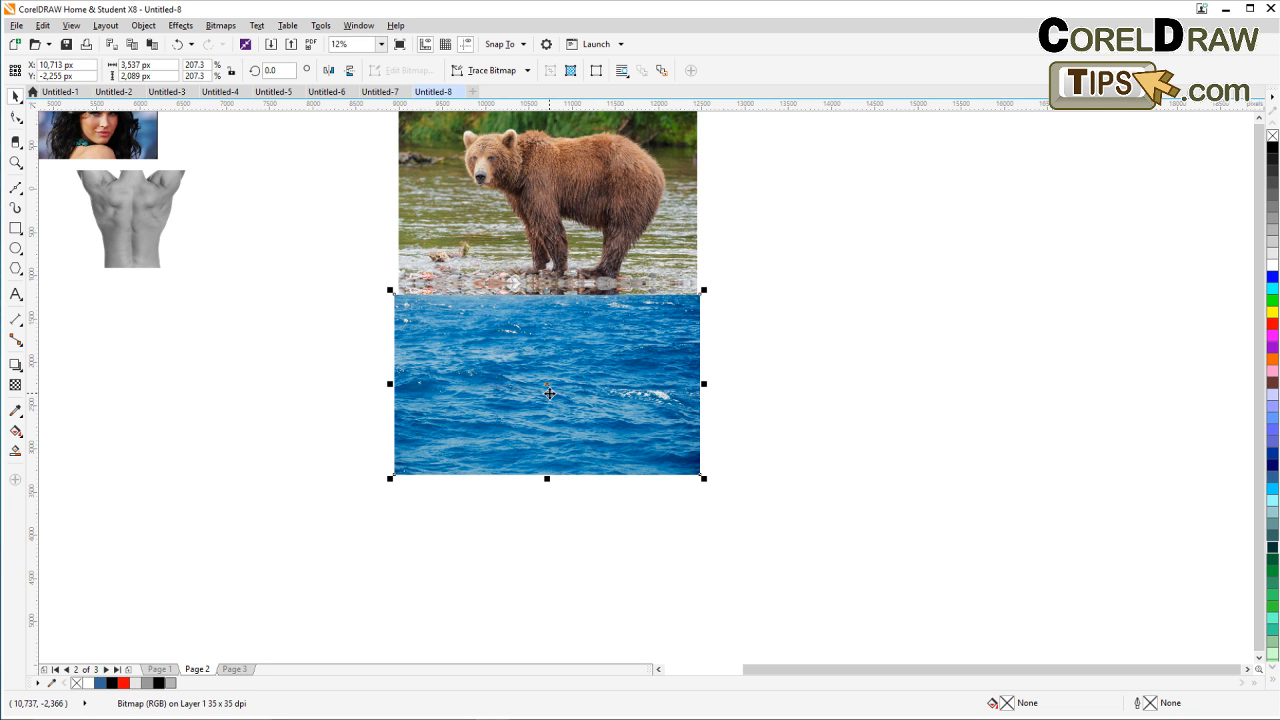
left_click_drag(519, 395, 885, 408)
Step: Convert the water photo to an 8-bit grayscale bitmap at 96 dpi with anti-aliasing and a transparent background
left_click(225, 26)
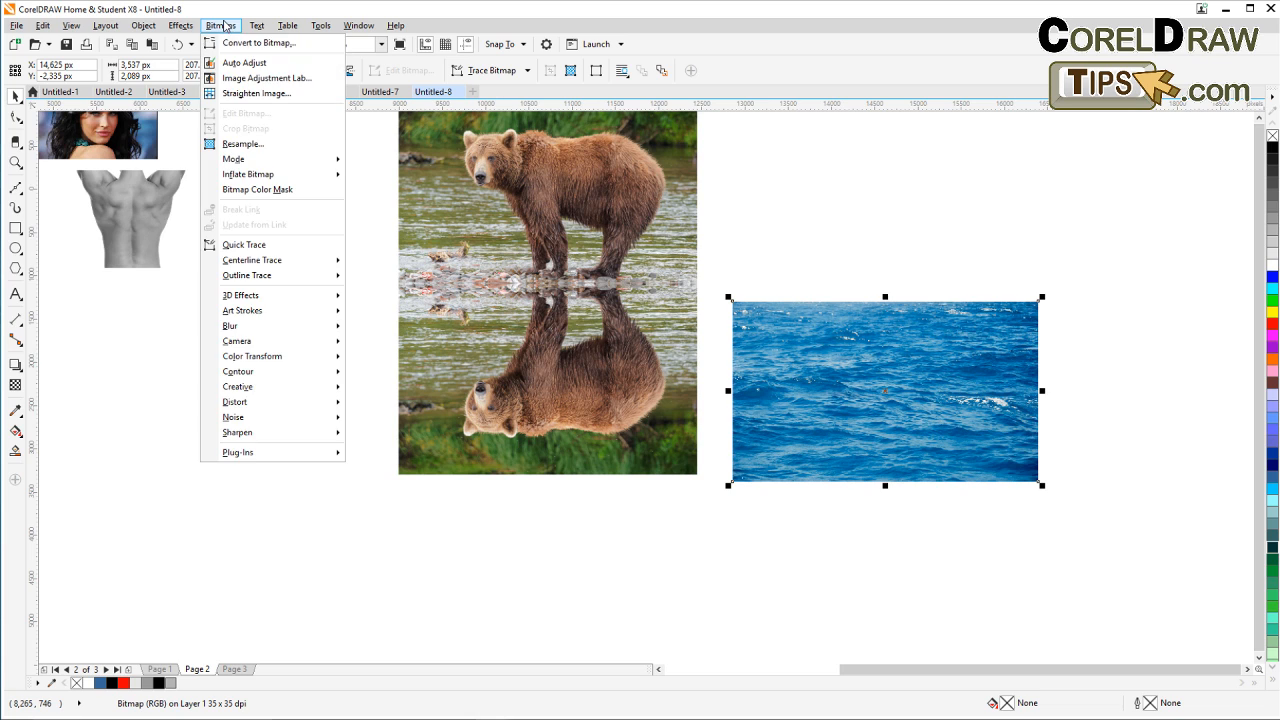
left_click(230, 44)
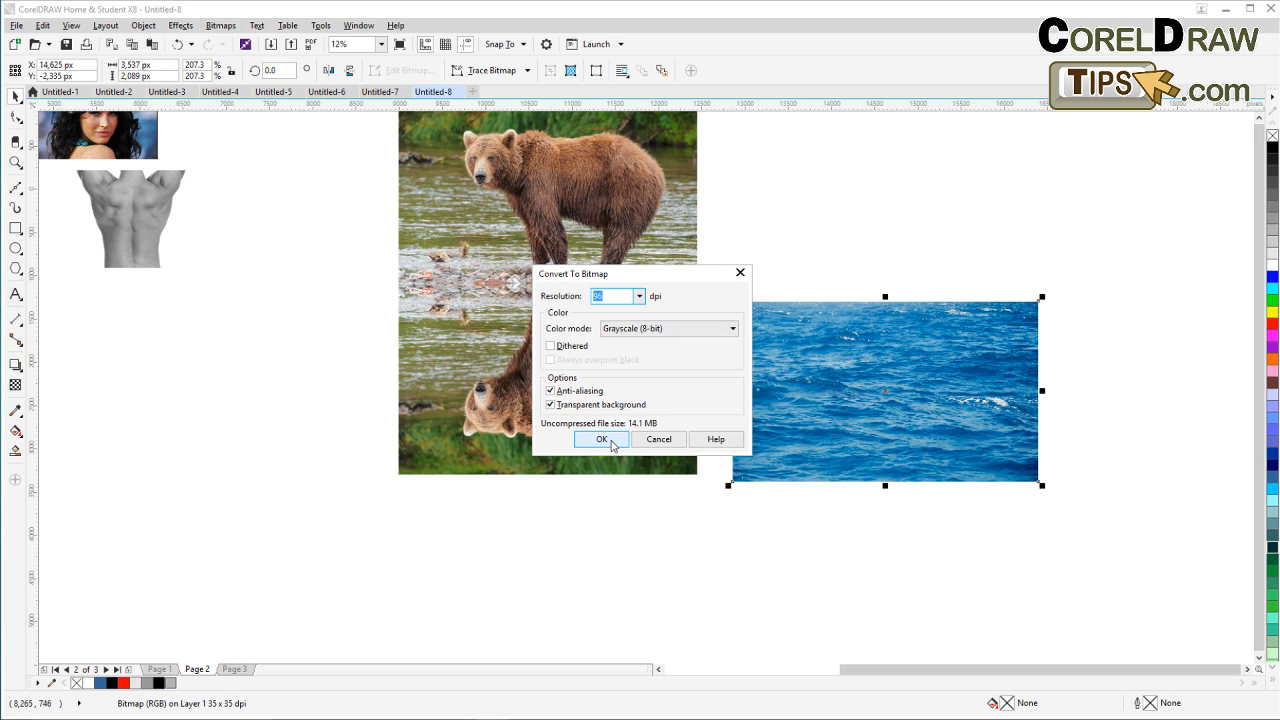
left_click(603, 440)
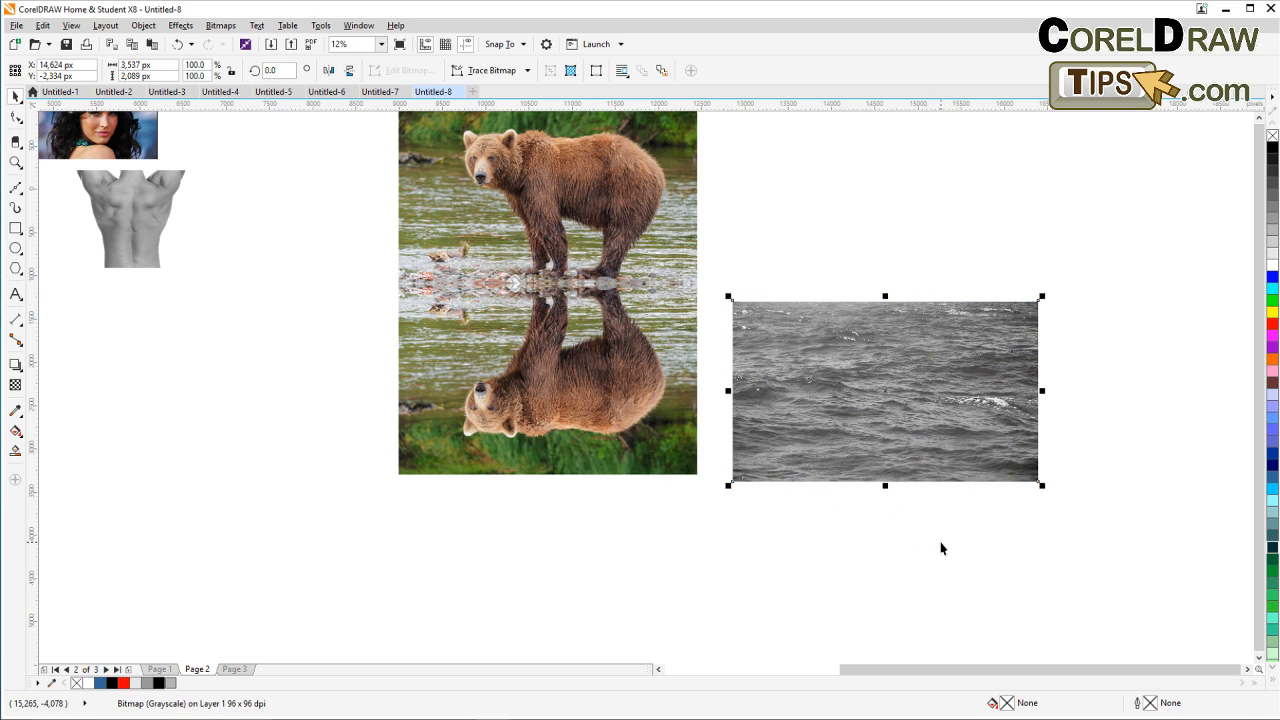
Step: Export the grayscale water image for the web as a high-quality JPEG named waves on the Desktop
left_click(892, 434)
left_click(16, 25)
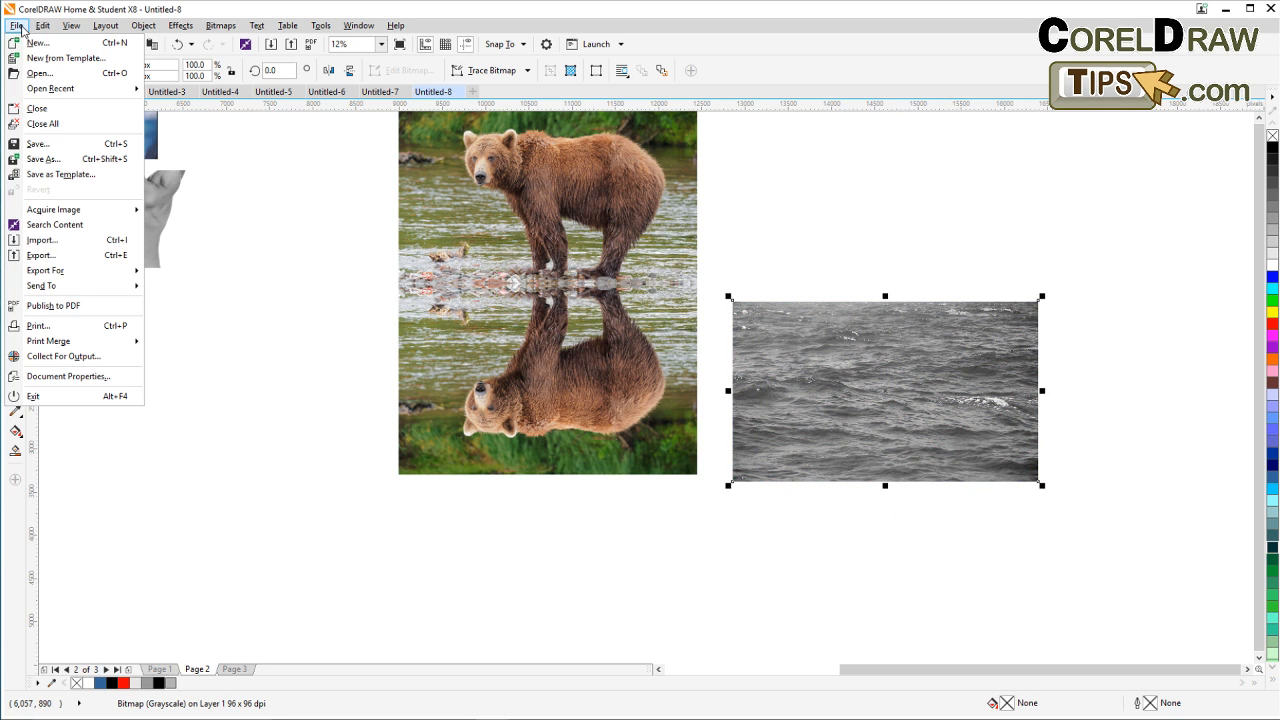
mouse_move(72, 271)
left_click(181, 291)
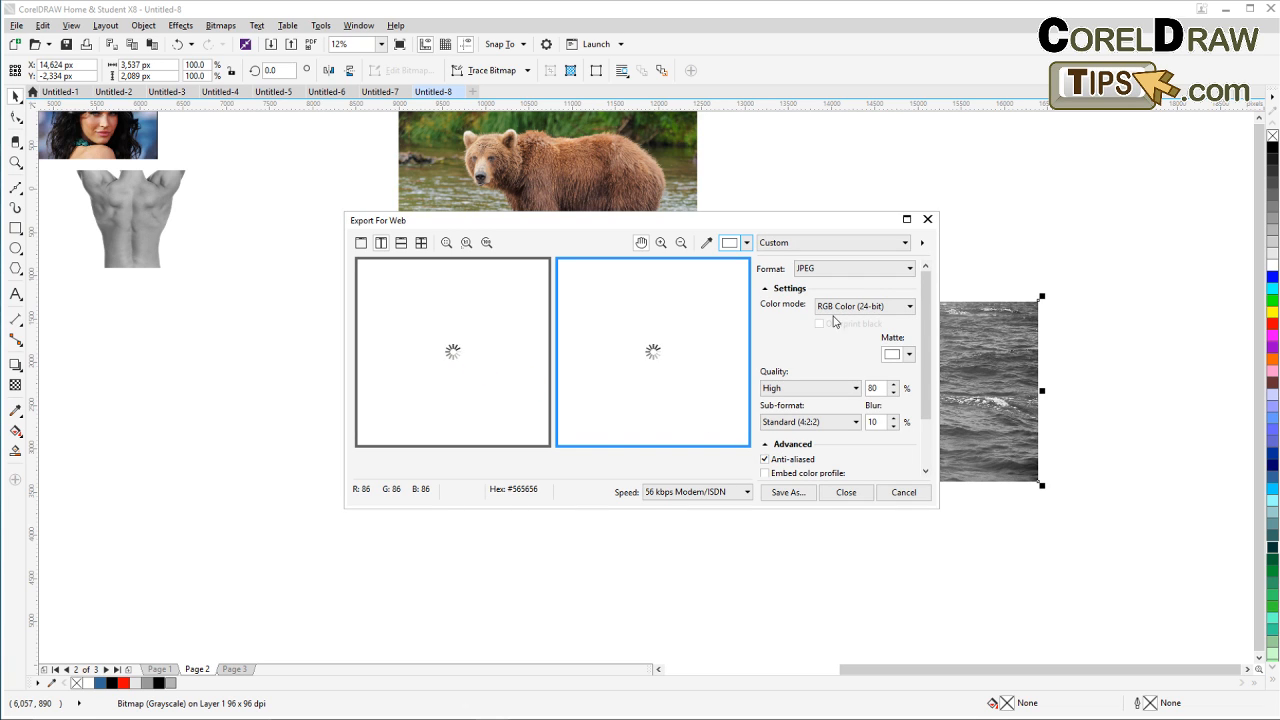
left_click(799, 495)
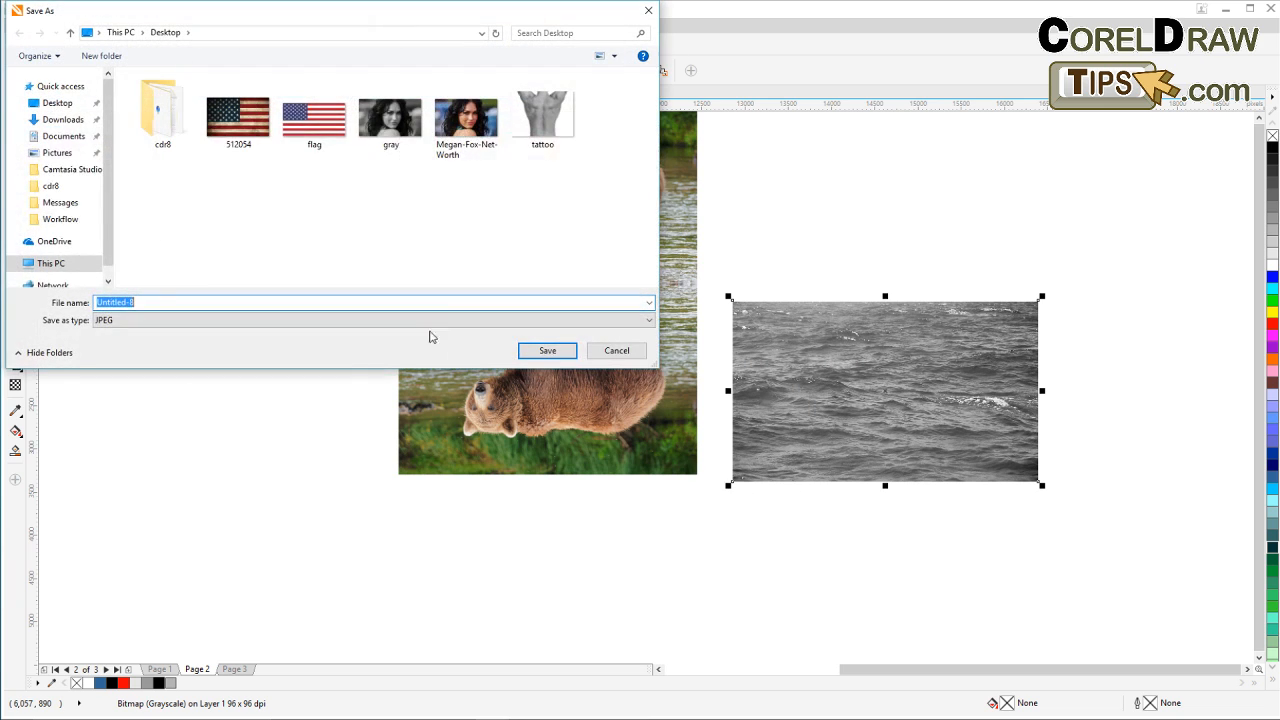
type("waves")
key("Return")
left_click(771, 266)
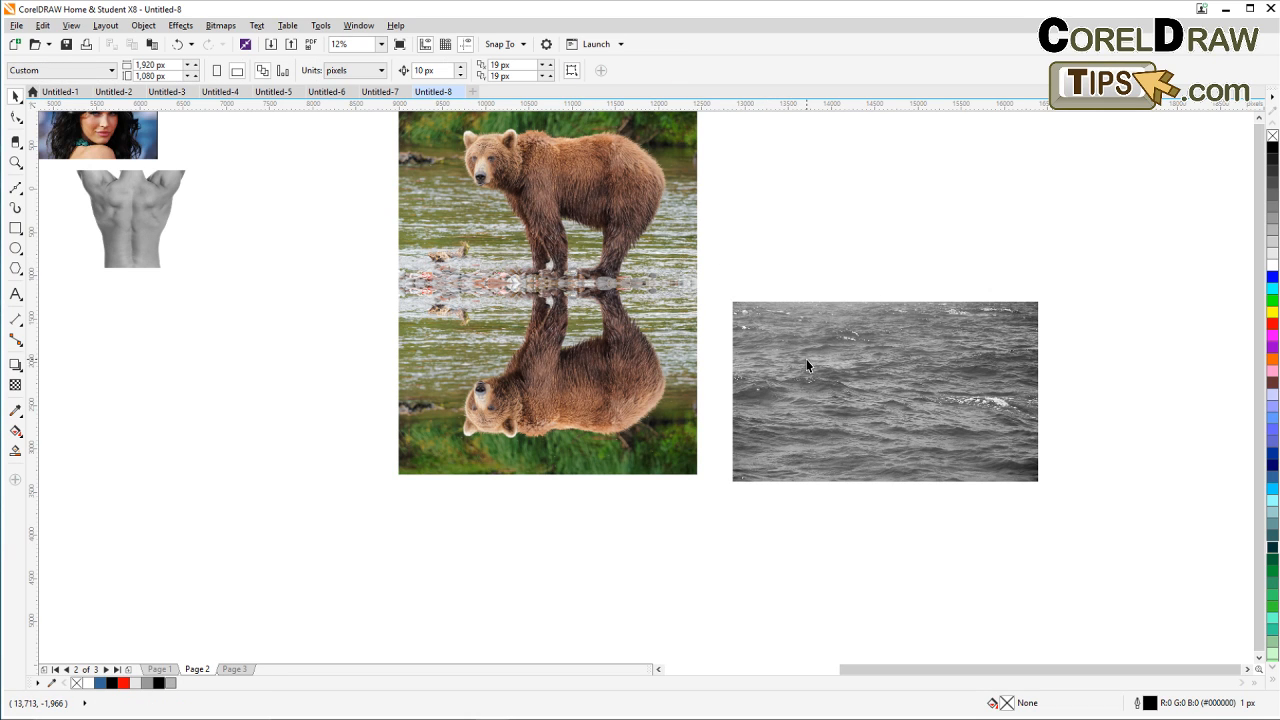
Step: Start a Displace distortion on the mirrored bear and load the waves JPEG as its displacement map
left_click(579, 408)
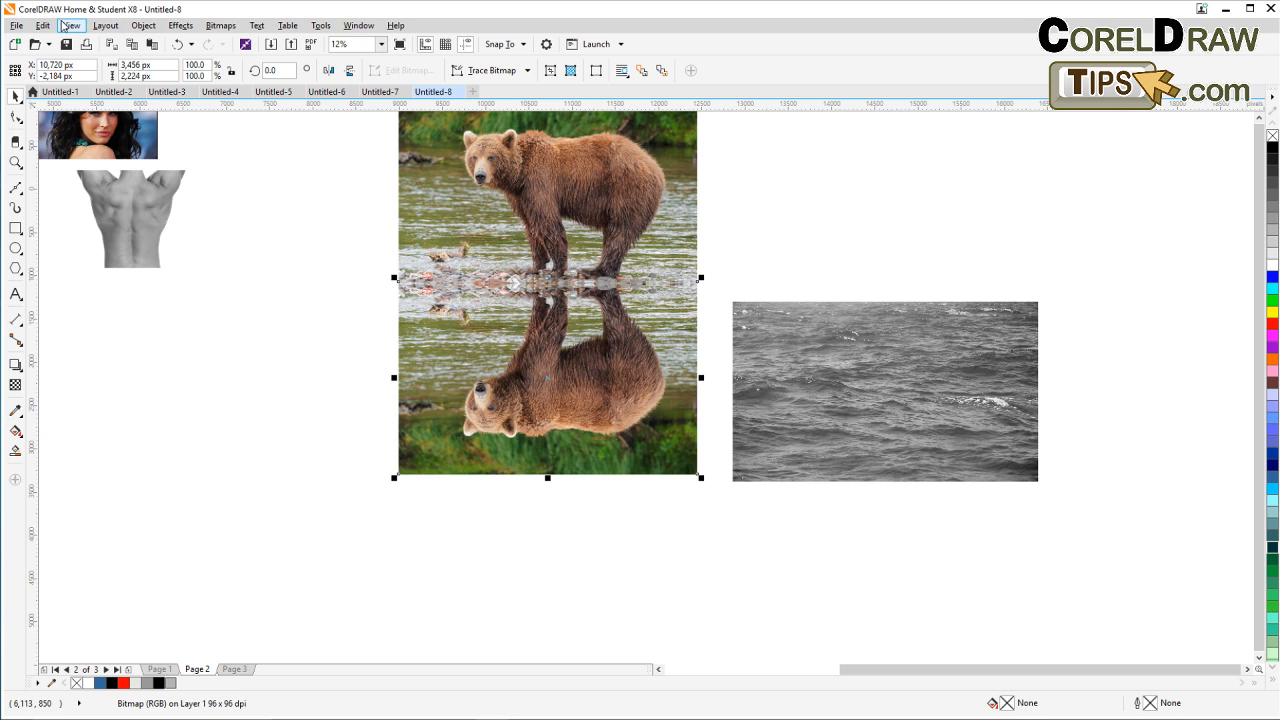
left_click(220, 25)
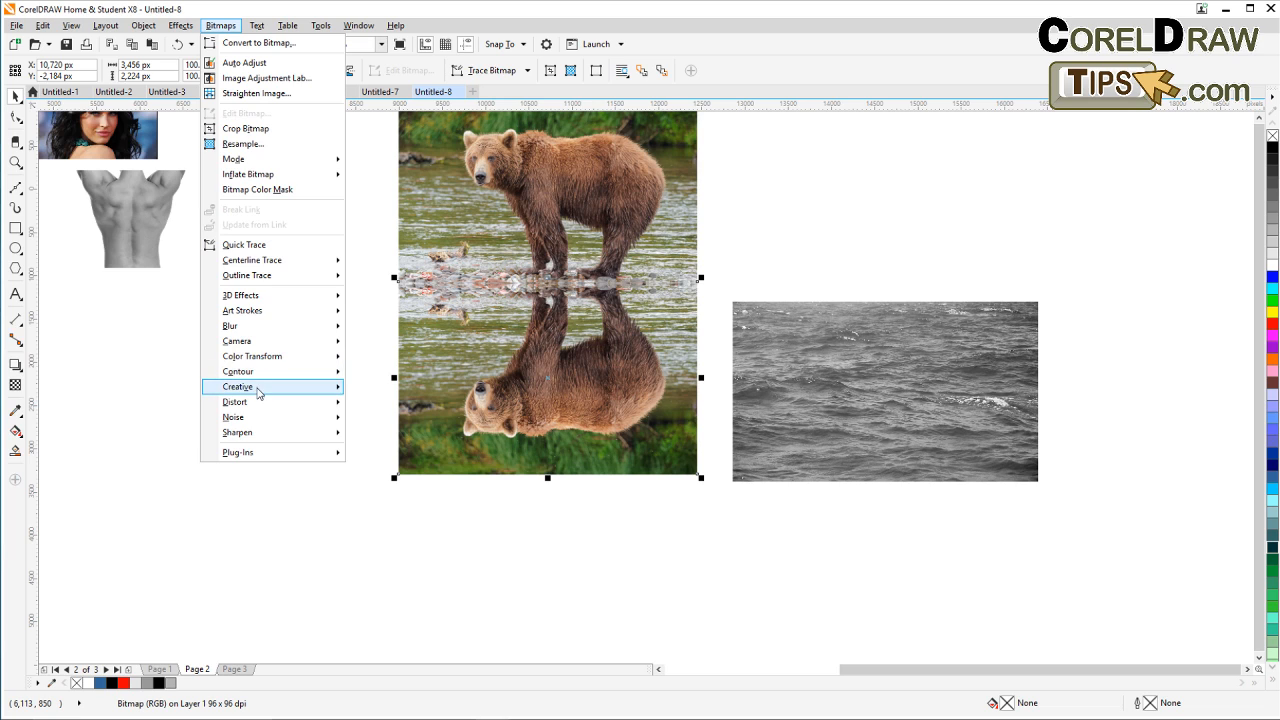
mouse_move(256, 391)
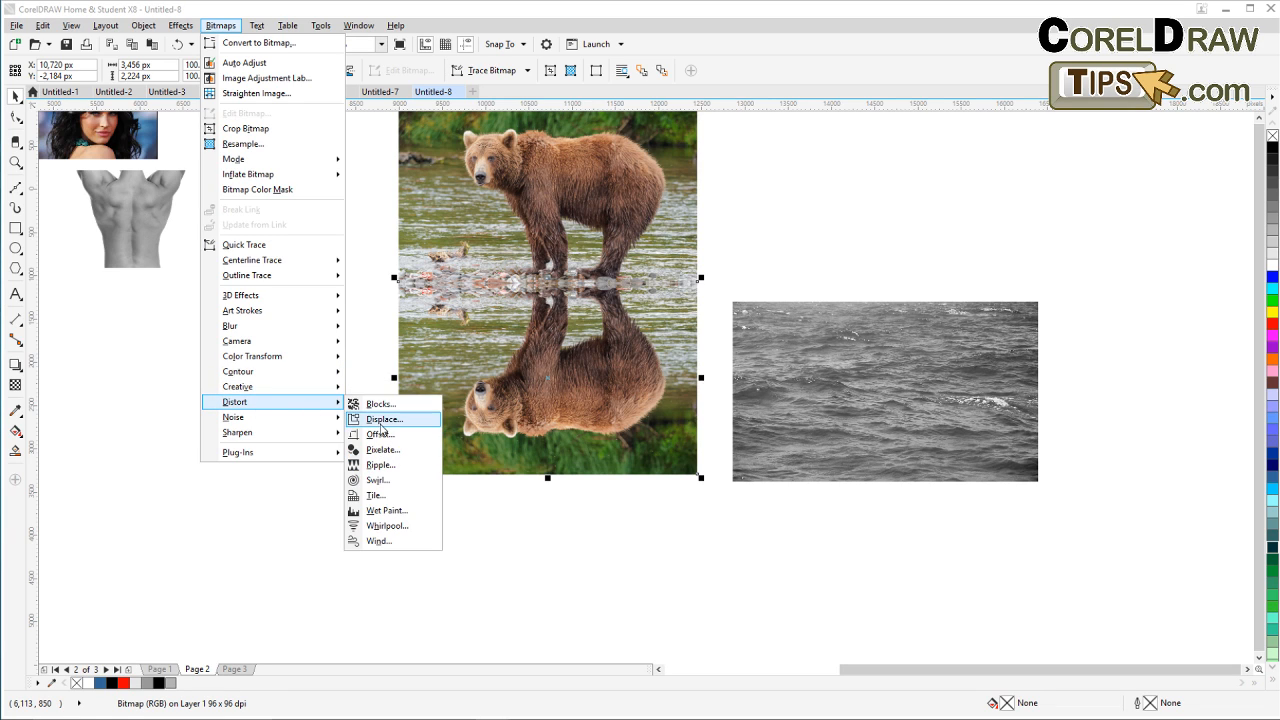
left_click(378, 418)
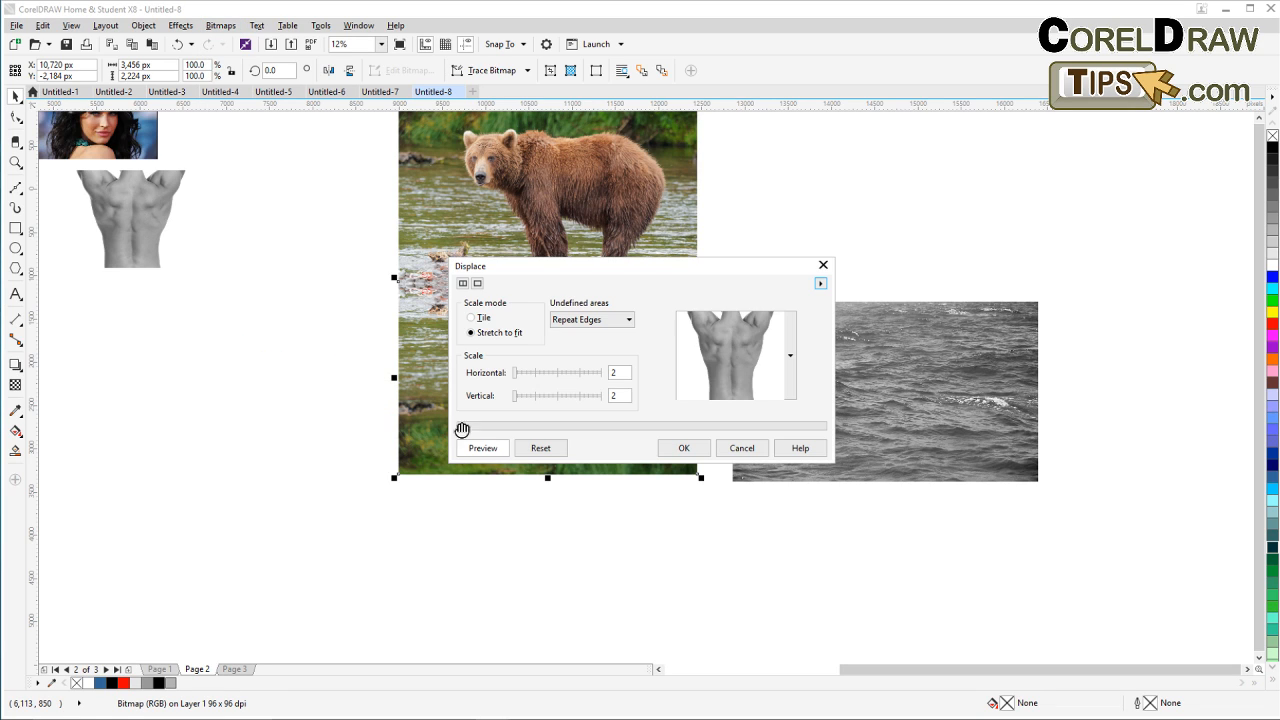
left_click(791, 390)
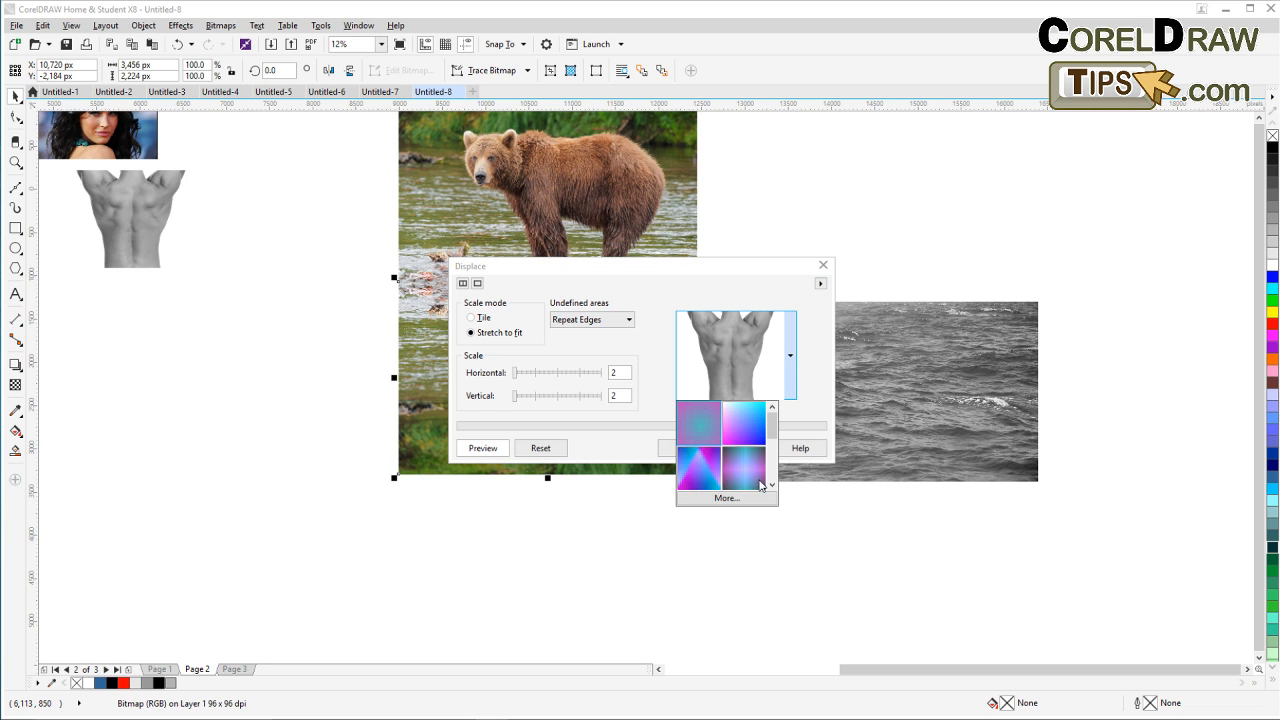
left_click(737, 505)
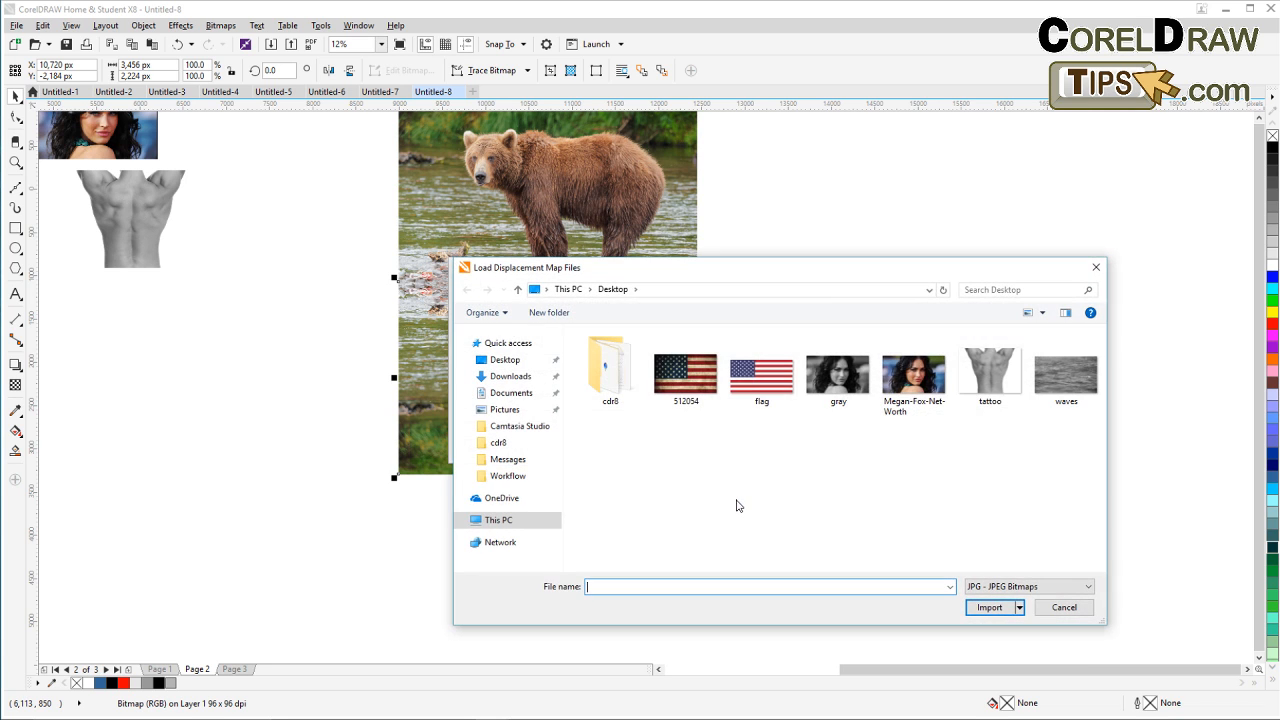
left_click(1061, 374)
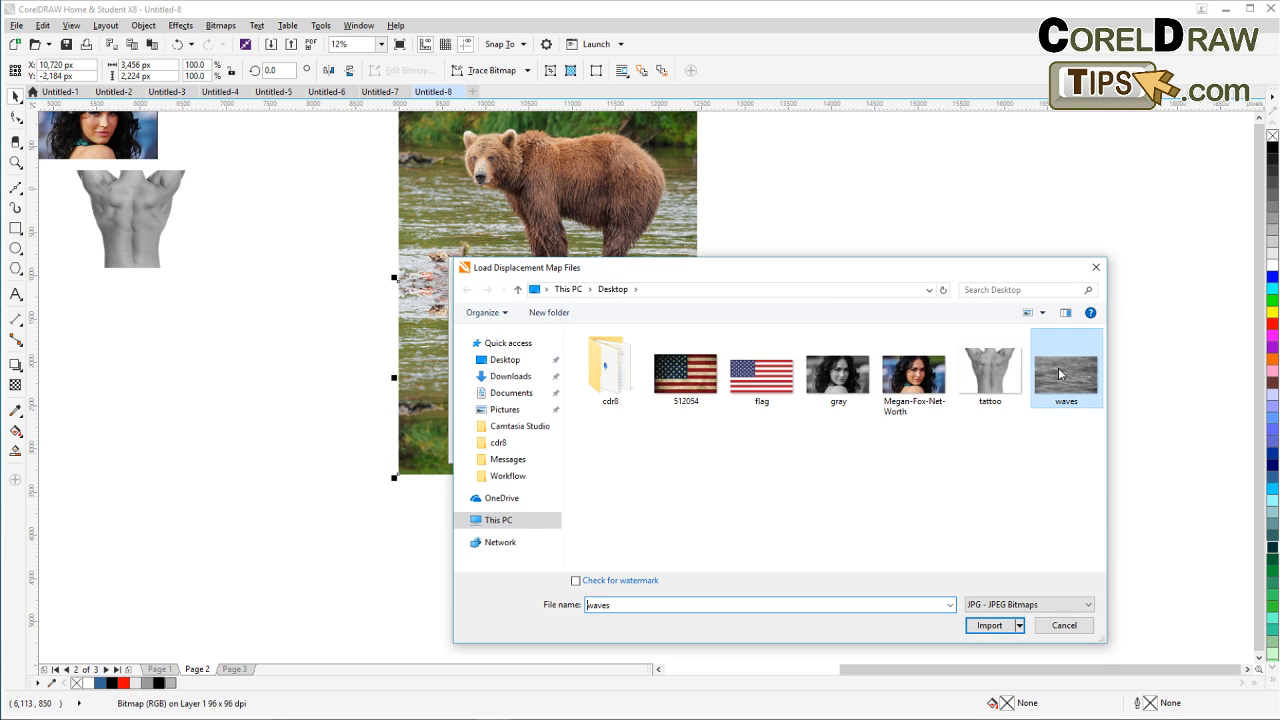
left_click(989, 625)
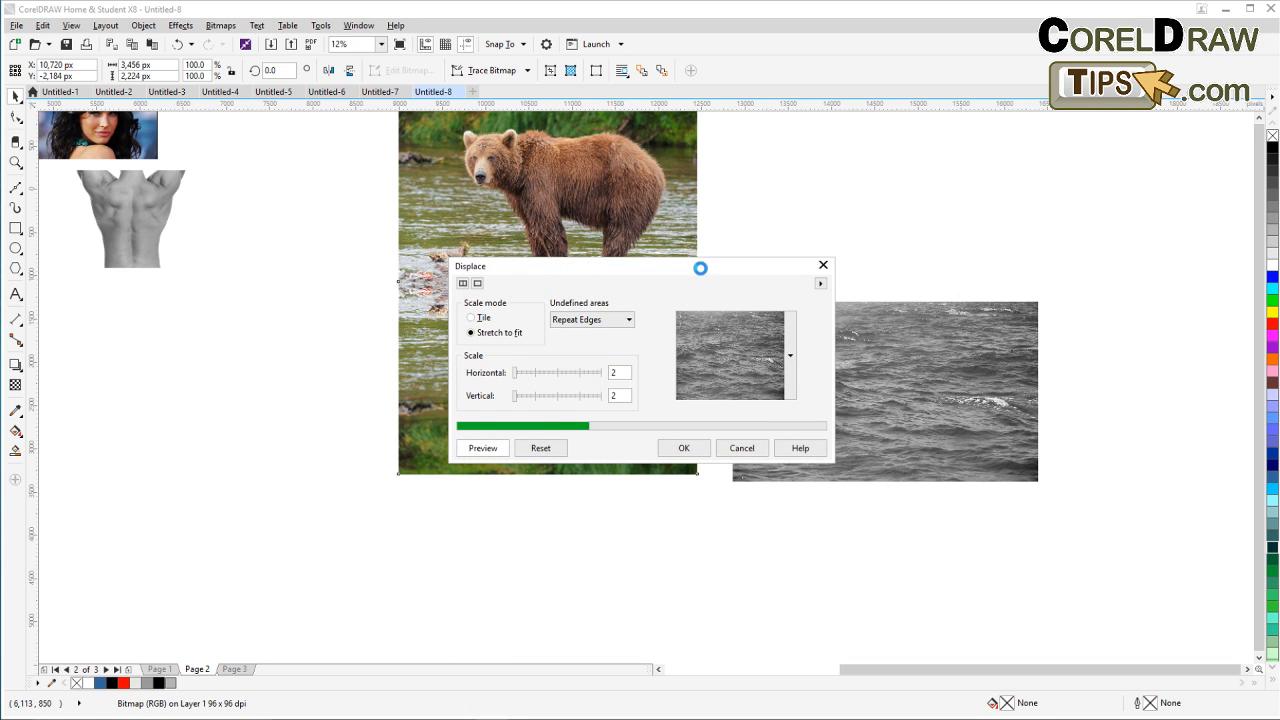
left_click_drag(701, 266, 969, 231)
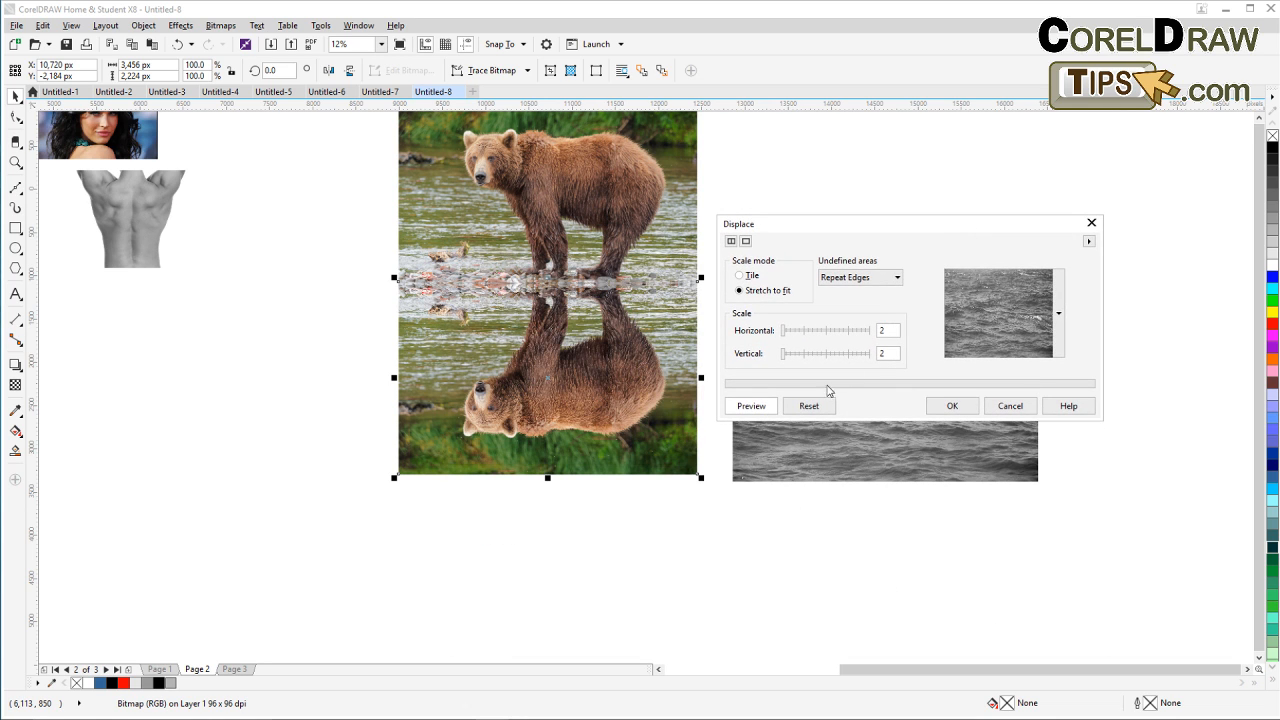
Step: Raise the displacement's horizontal and vertical scale in stages to 100 each
left_click(817, 355)
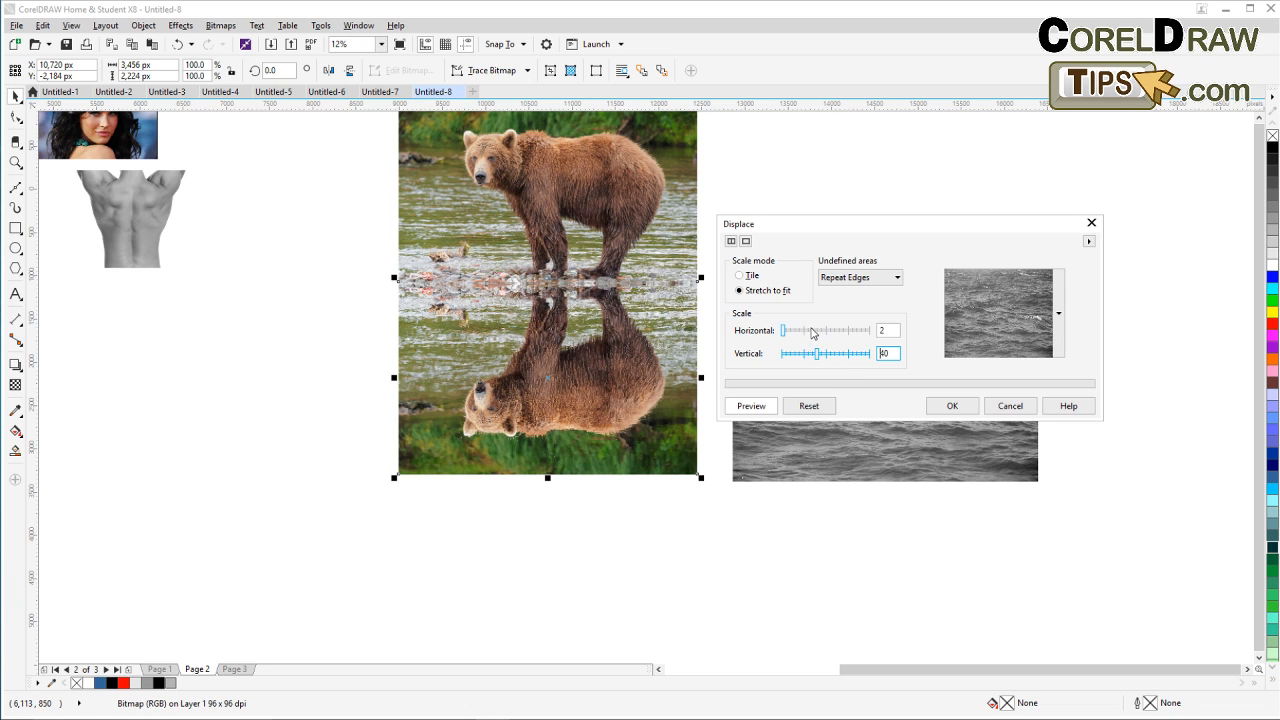
left_click(819, 332)
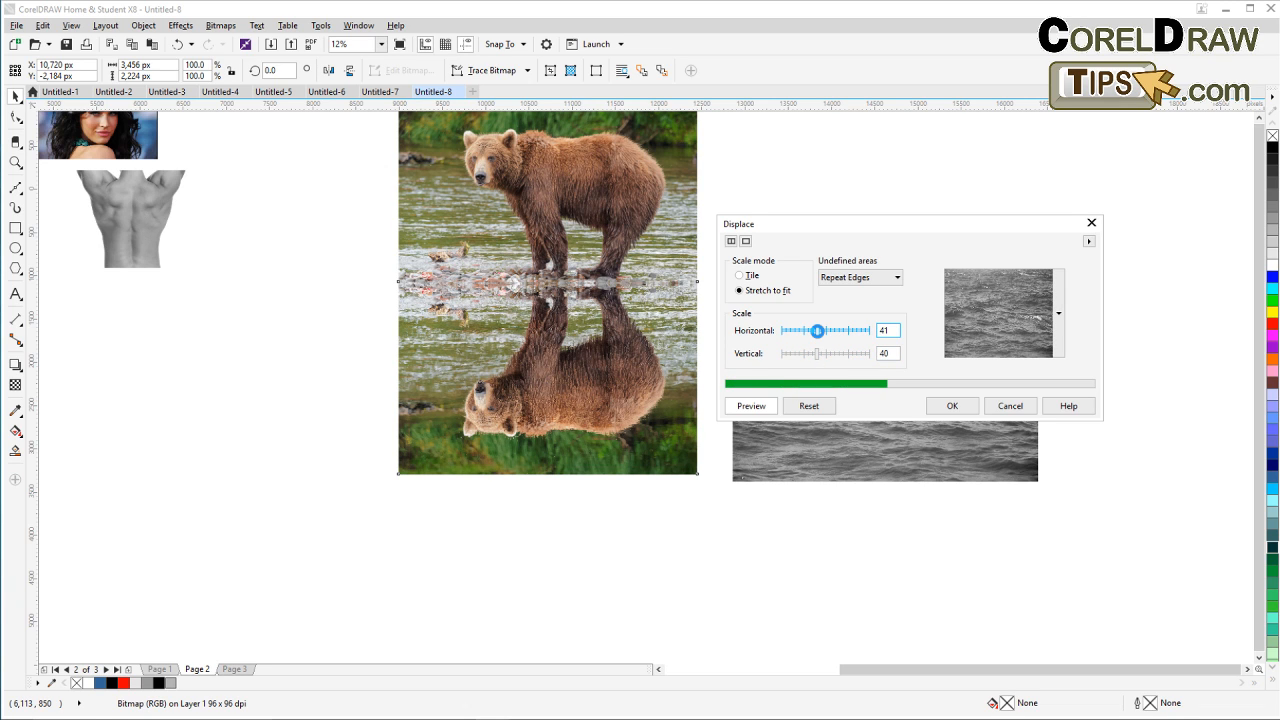
left_click(834, 332)
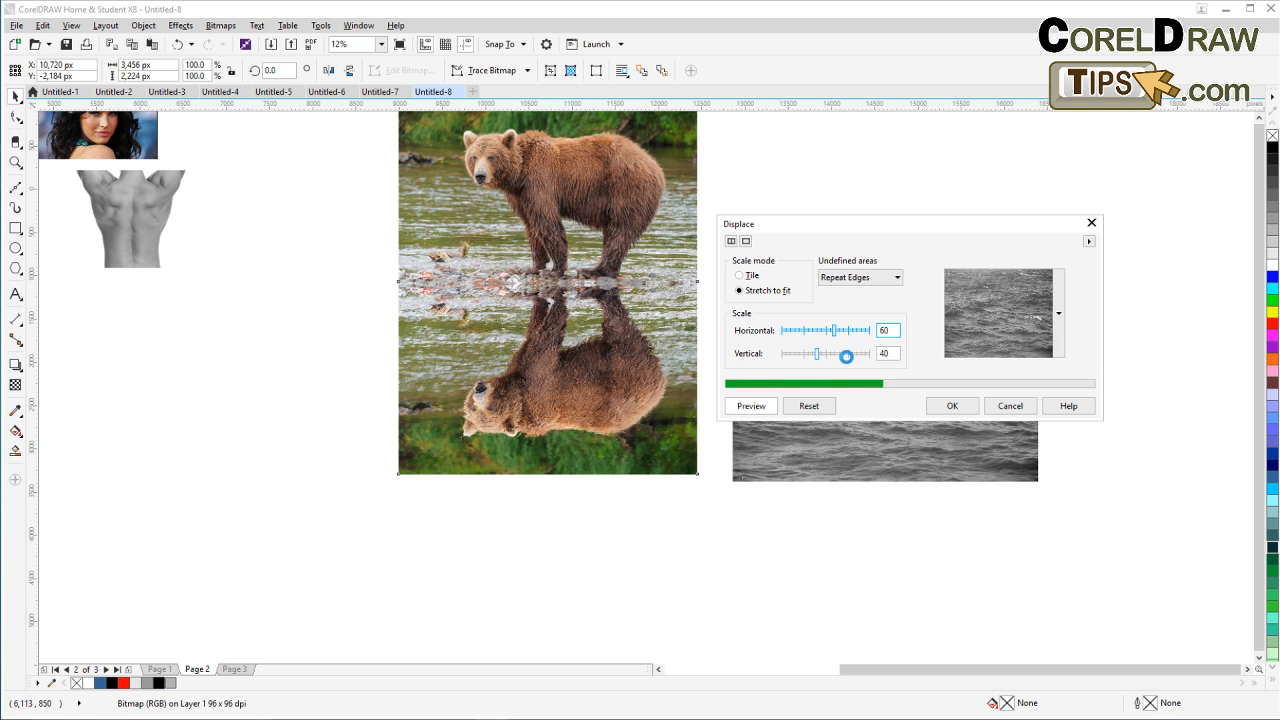
left_click(846, 354)
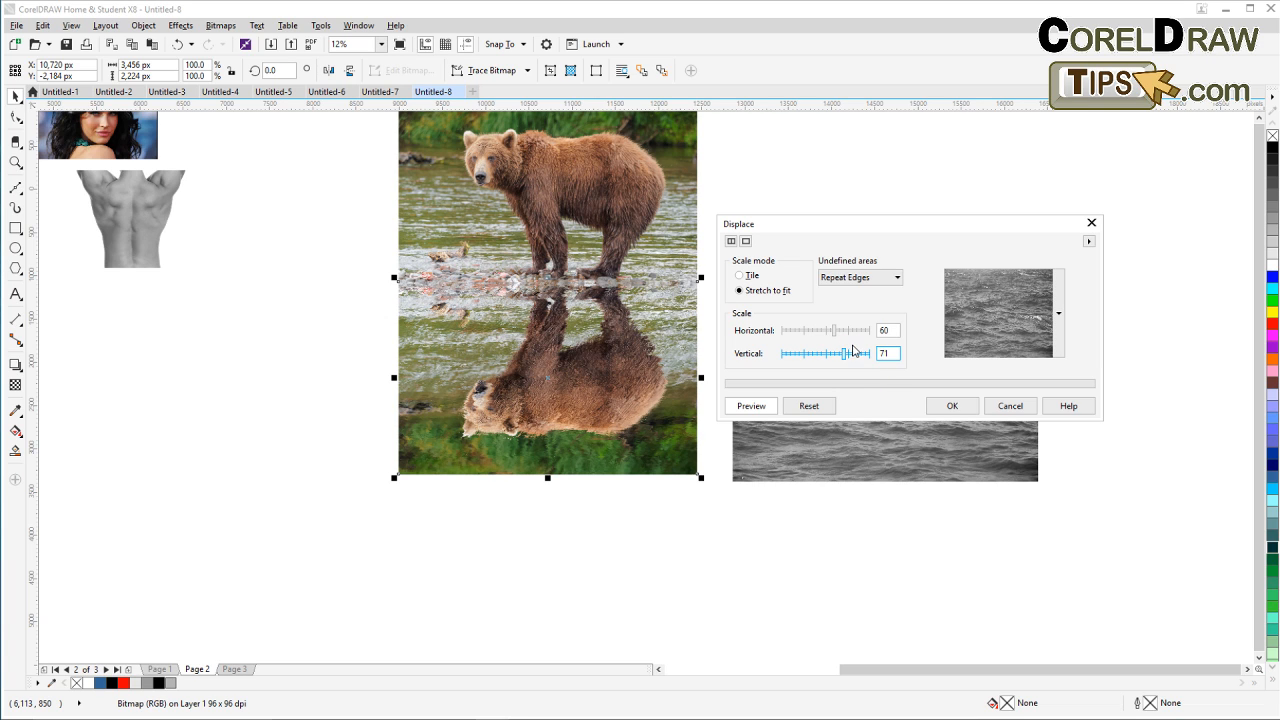
left_click(856, 331)
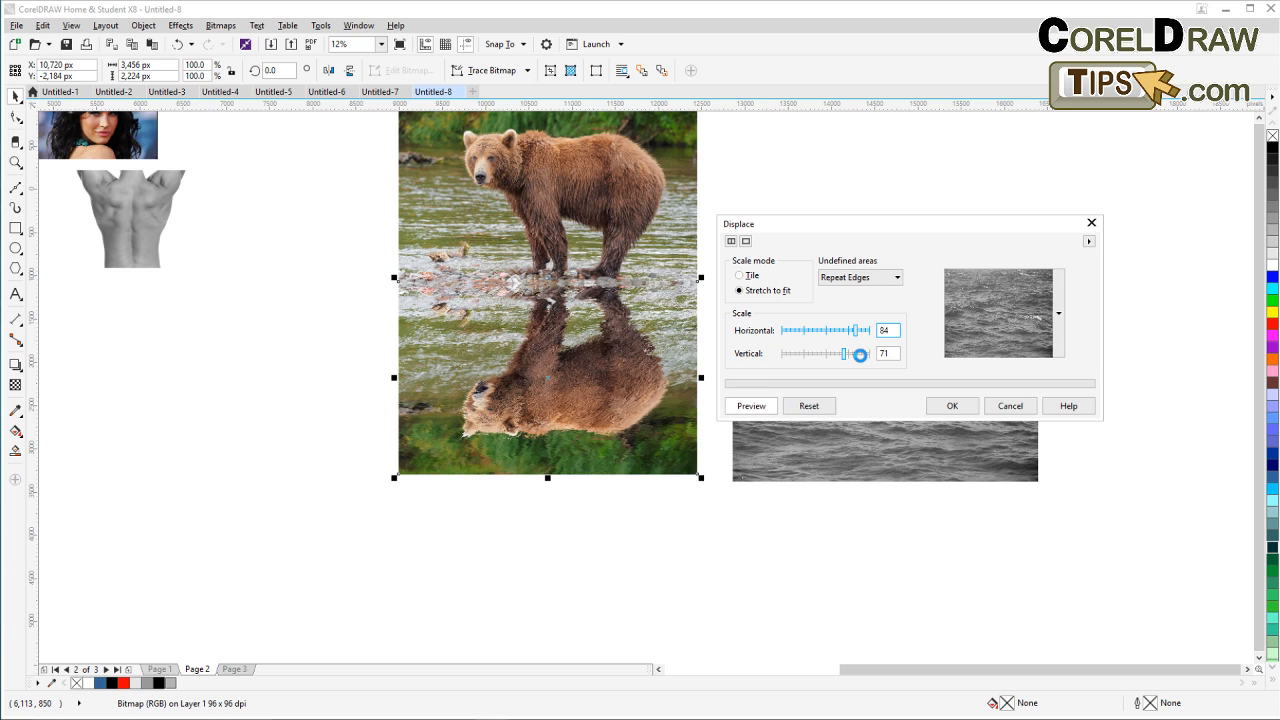
left_click(861, 356)
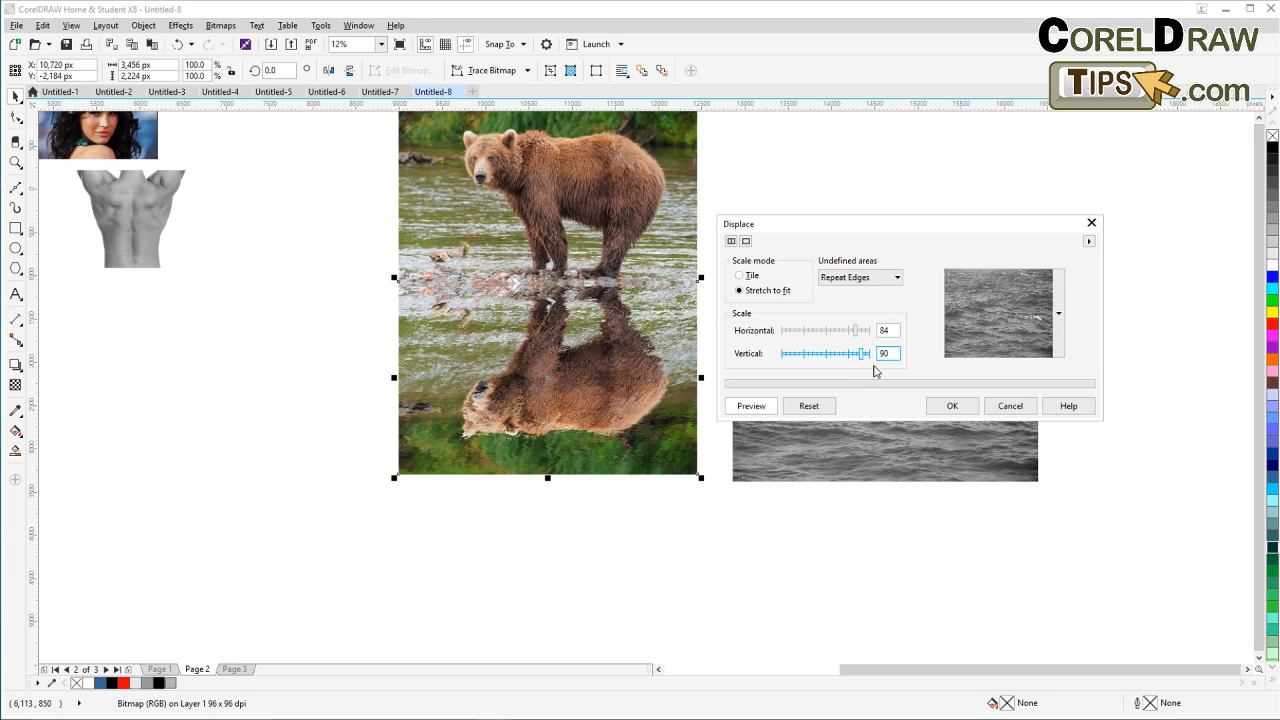
left_click(866, 334)
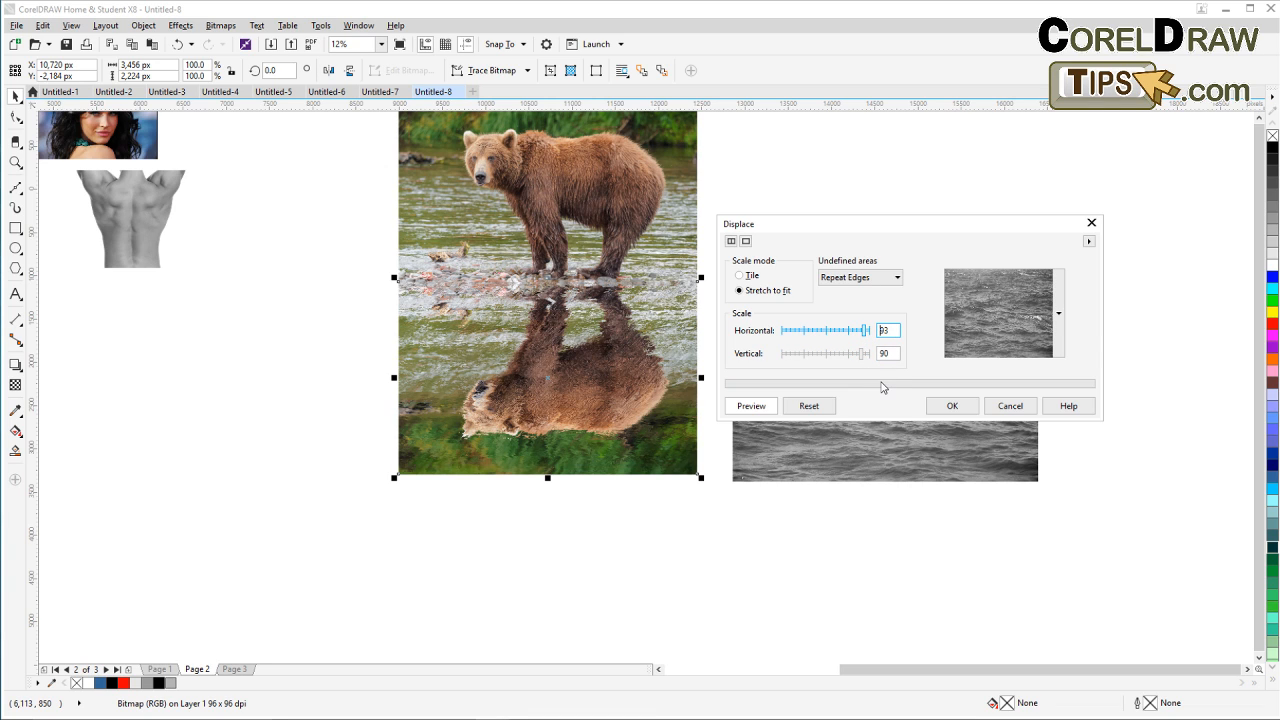
left_click(865, 355)
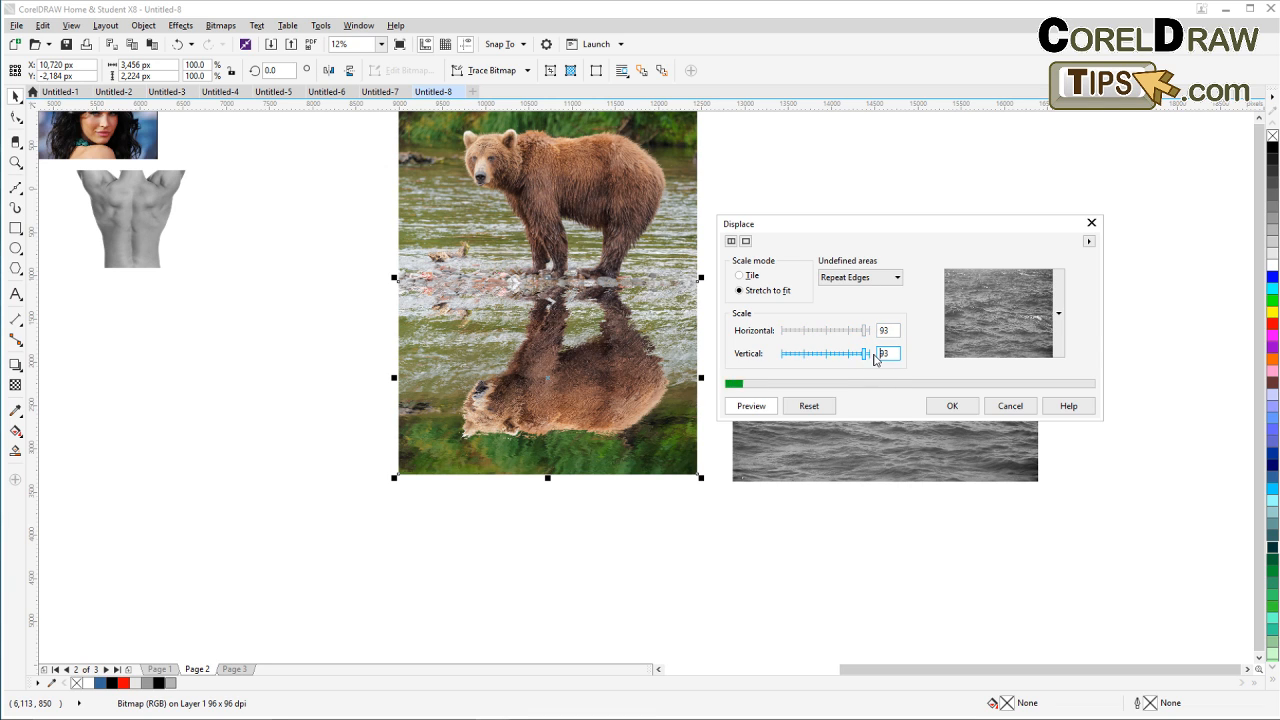
left_click(872, 354)
left_click_drag(866, 332, 874, 331)
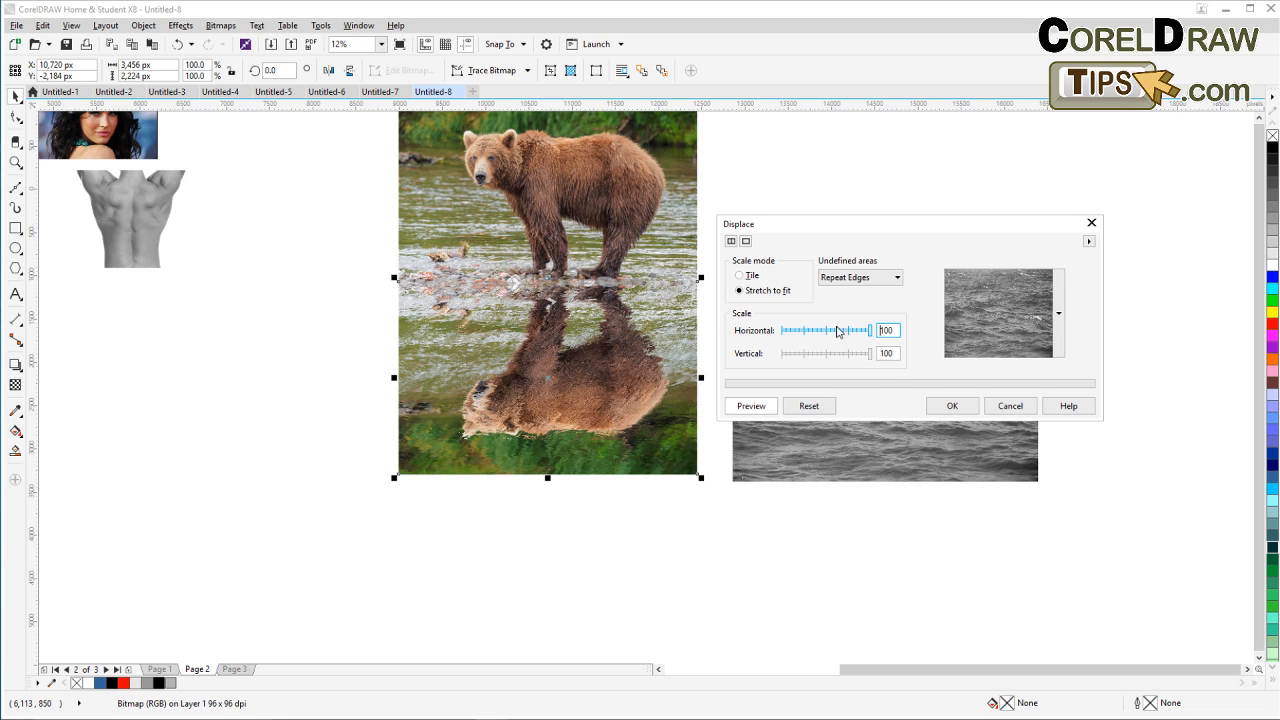
Step: Set the displacement's undefined areas to Wrap Around and its scale mode to Tile
left_click(853, 278)
left_click(848, 302)
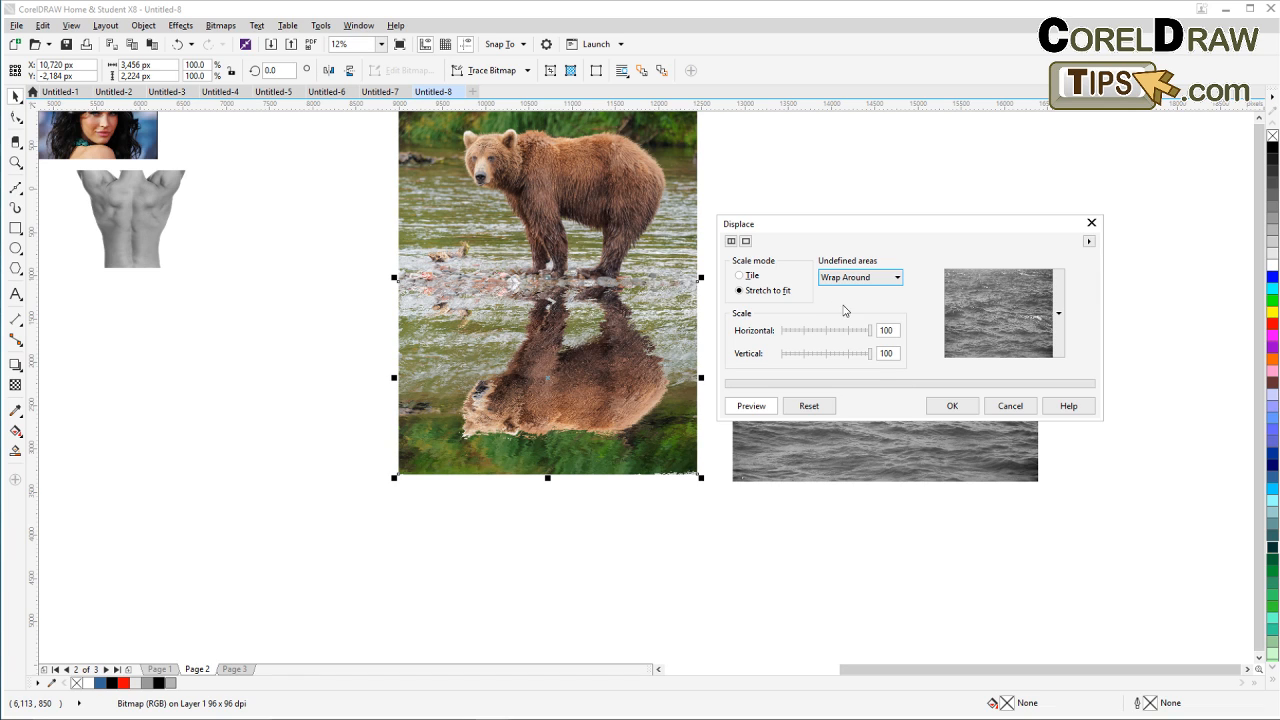
left_click(752, 277)
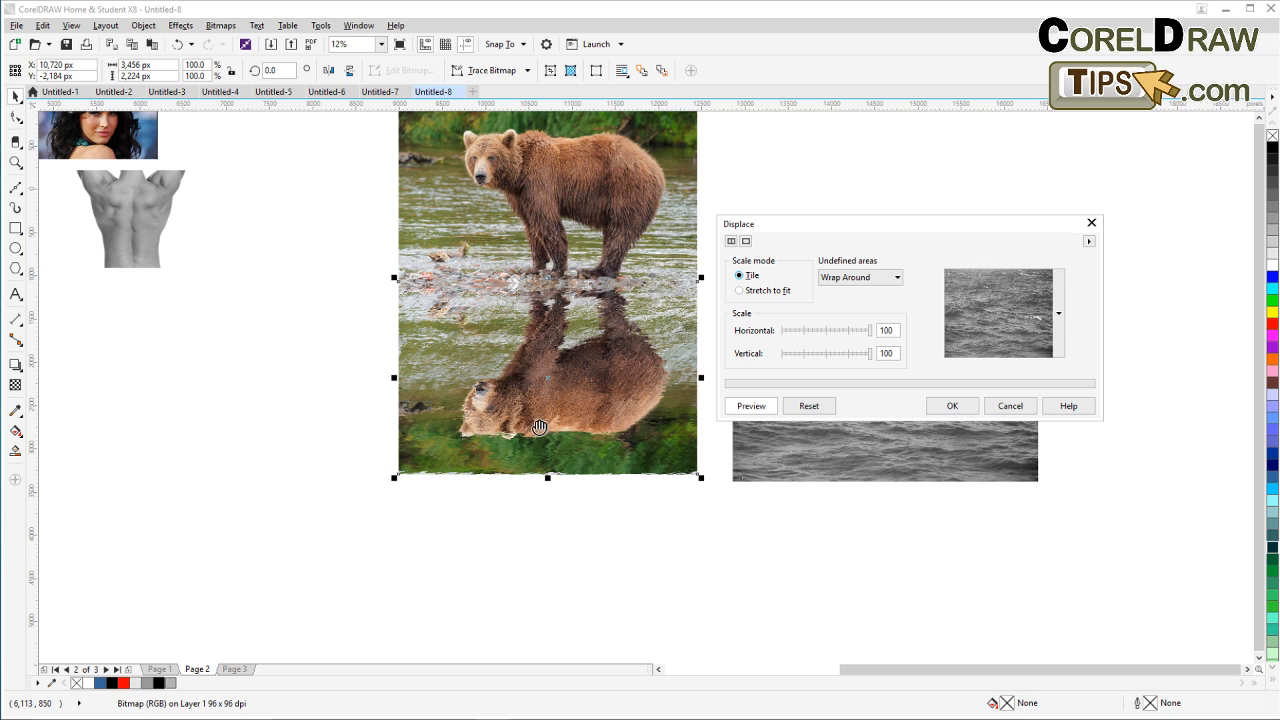
Step: Apply the configured displacement to the mirrored bear and deselect the image
left_click(947, 406)
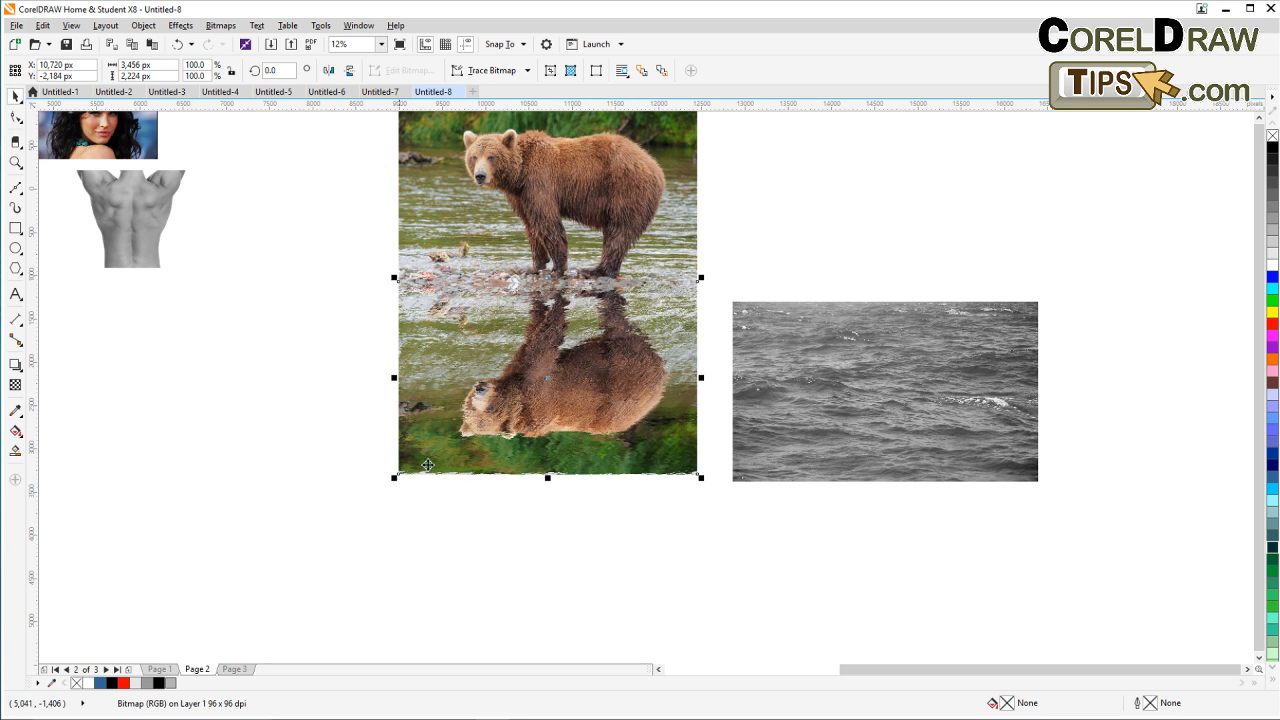
left_click(491, 520)
Step: Examine the rippled reflection of the bear up close and from a distance
scroll(573, 360, "up", 2)
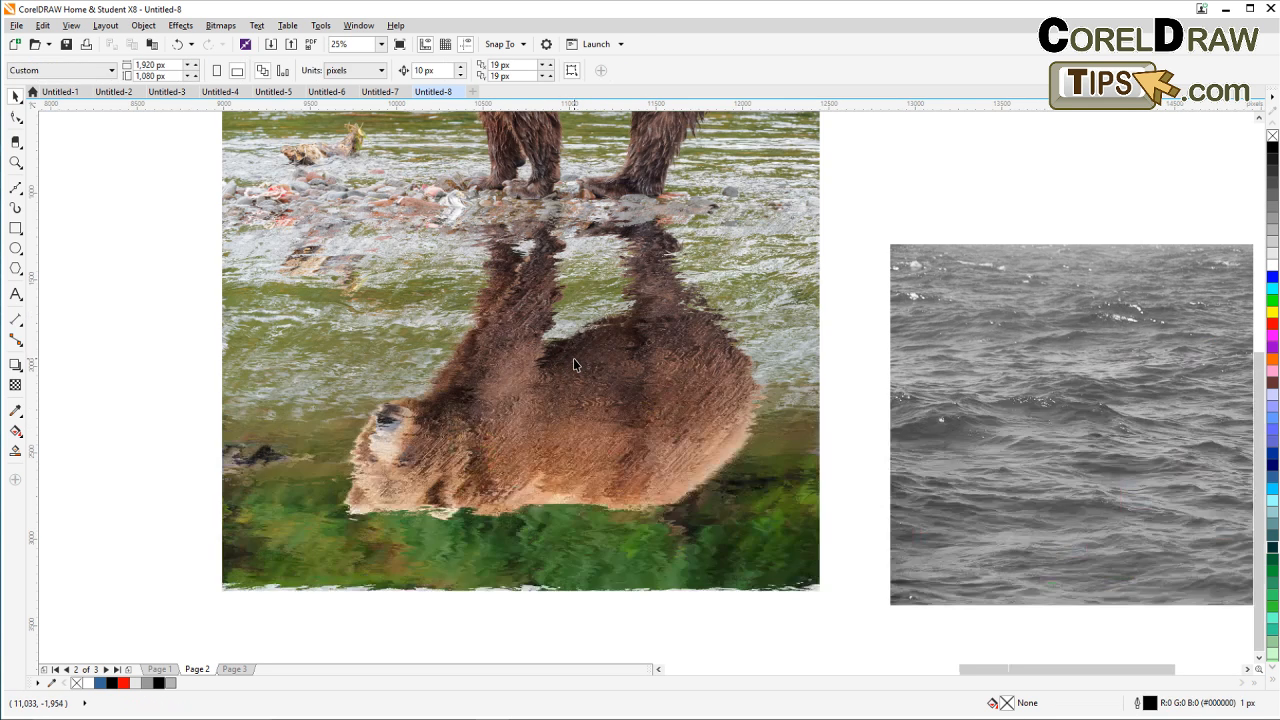
scroll(573, 365, "up", 1)
scroll(318, 300, "down", 2)
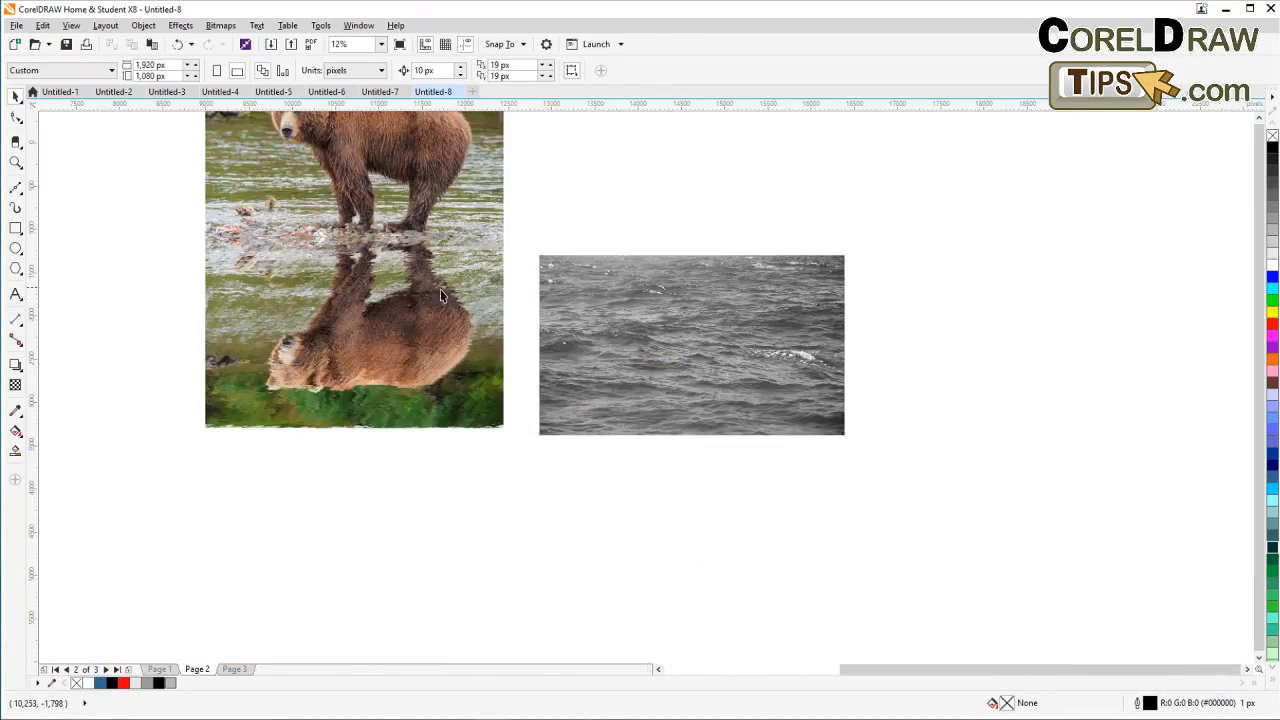
scroll(349, 290, "up", 2)
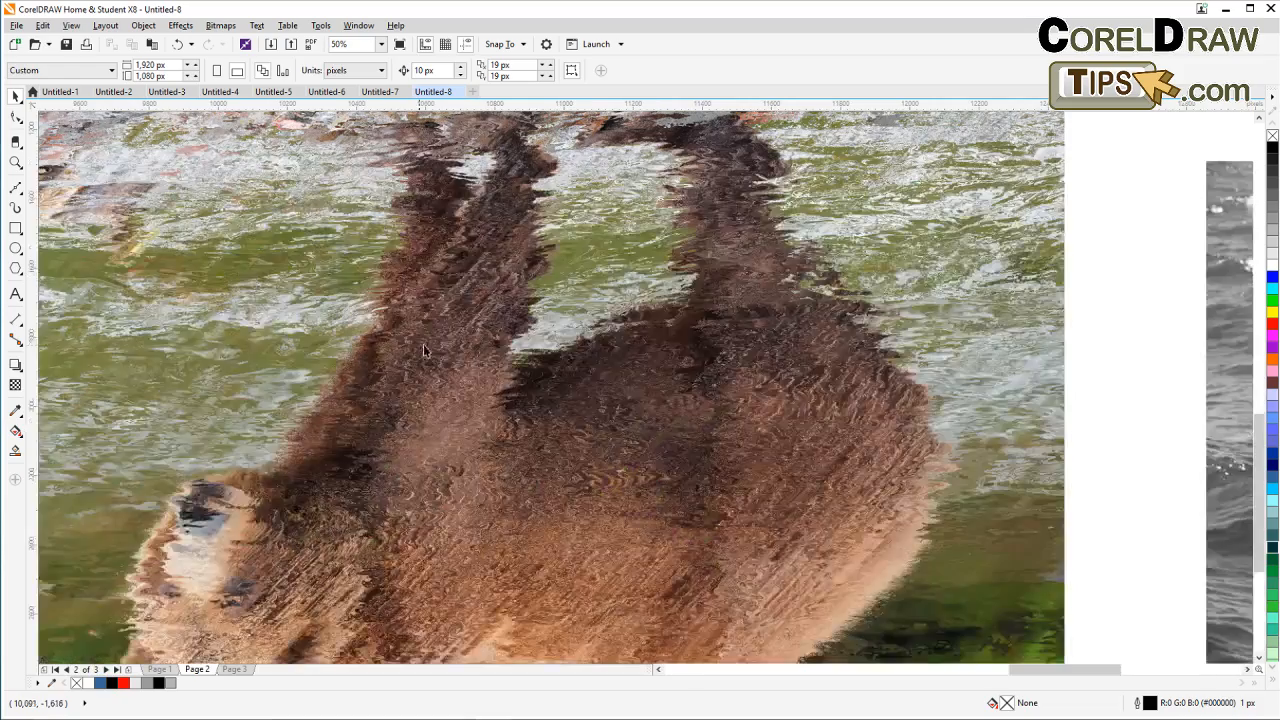
scroll(573, 471, "up", 1)
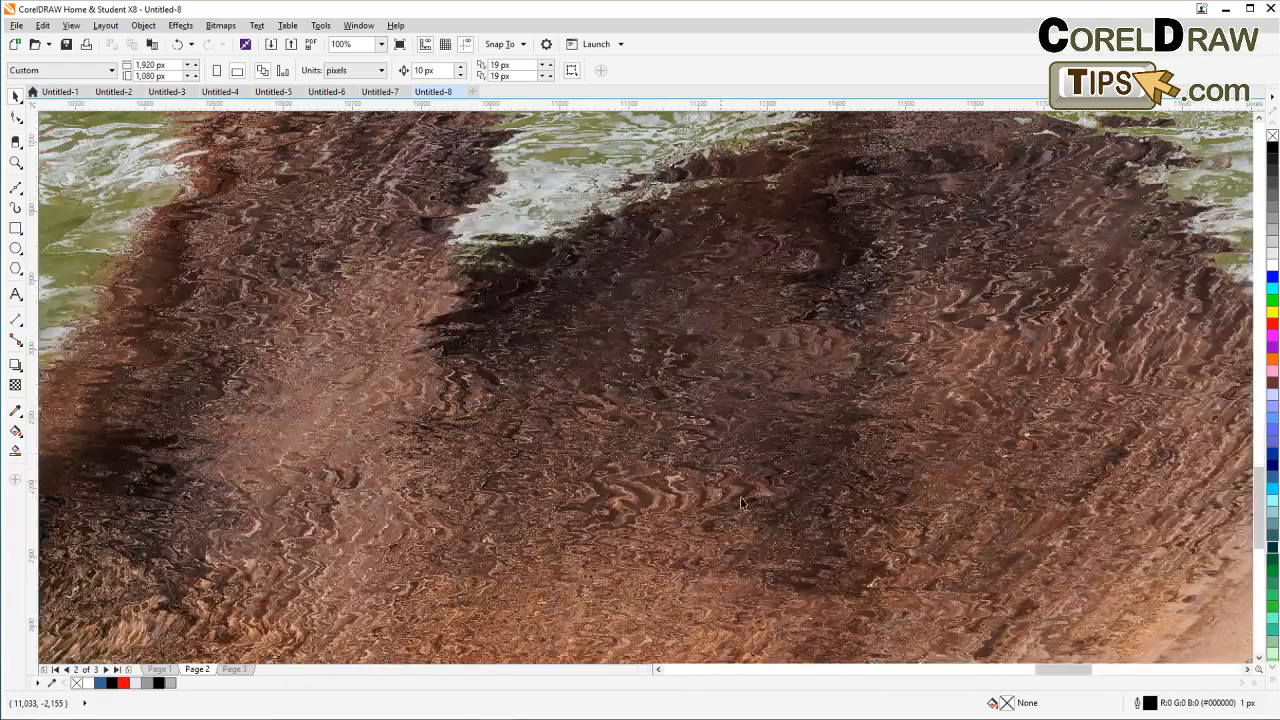
scroll(777, 489, "down", 1)
scroll(777, 489, "down", 1)
scroll(683, 457, "down", 1)
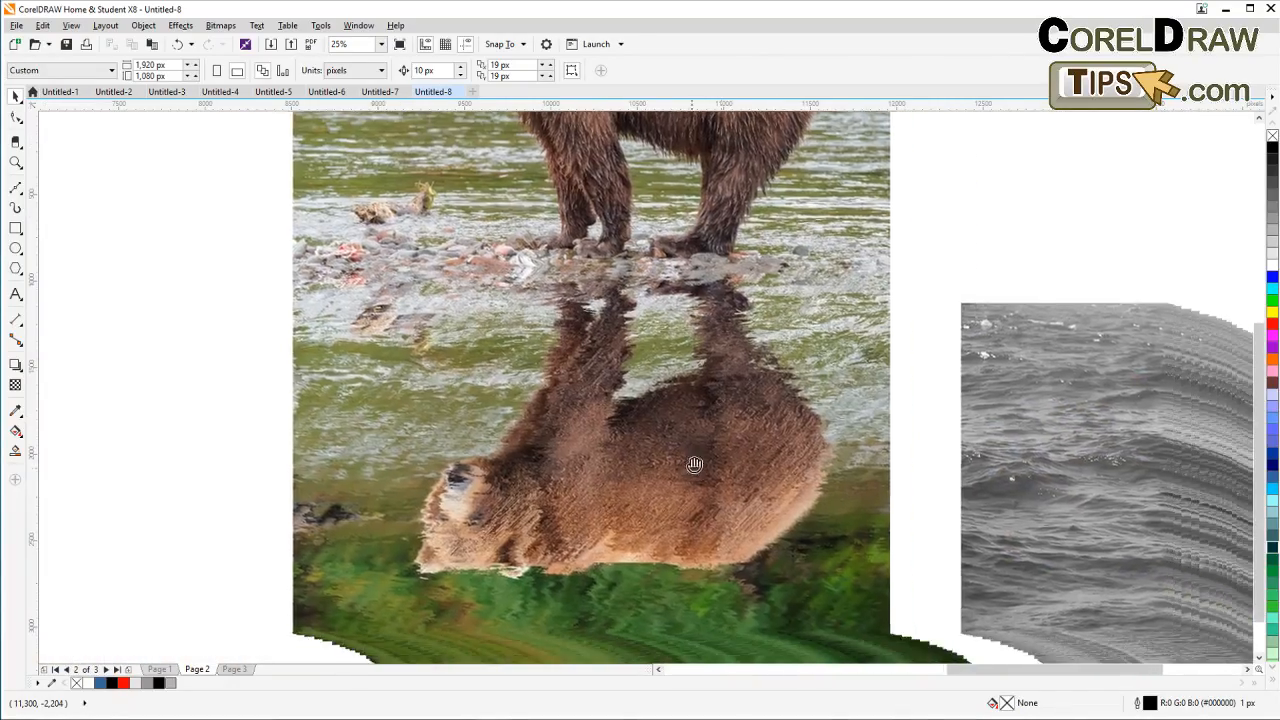
left_click_drag(684, 459, 554, 423)
Step: Try shortening the mirrored bear image to about 1,524 px high, and undo the change
left_click(508, 484)
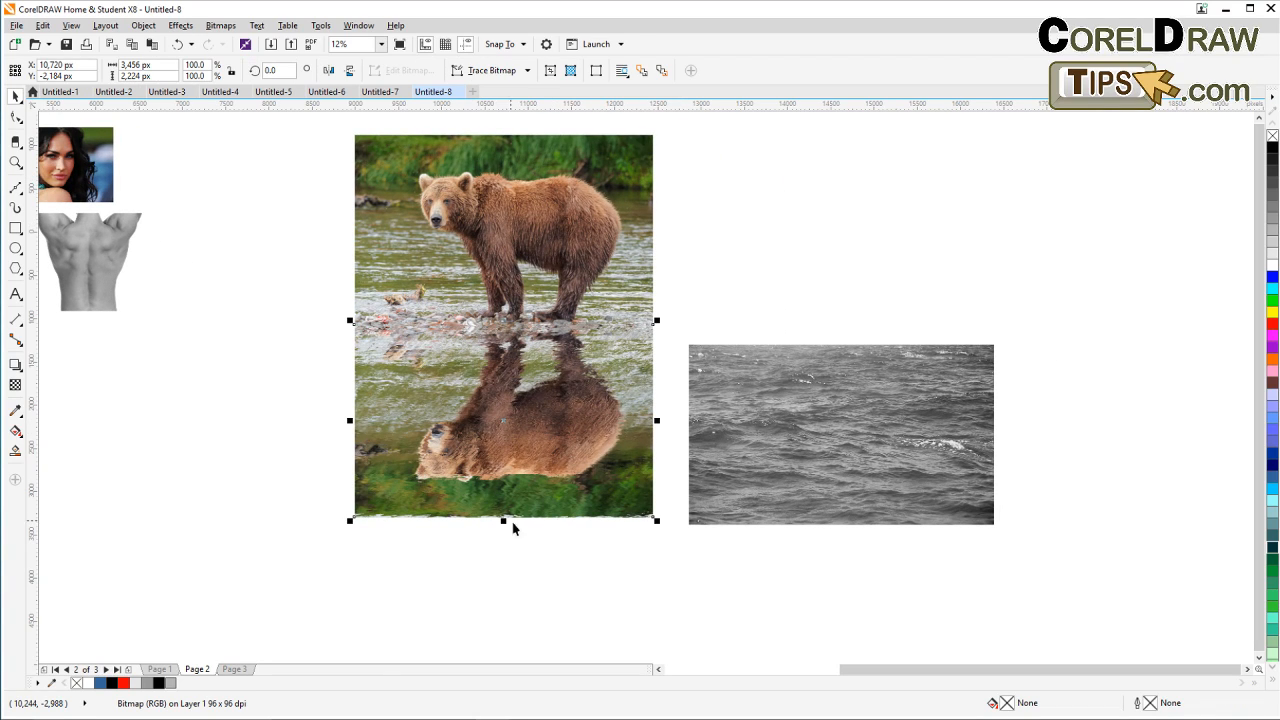
left_click_drag(503, 522, 503, 460)
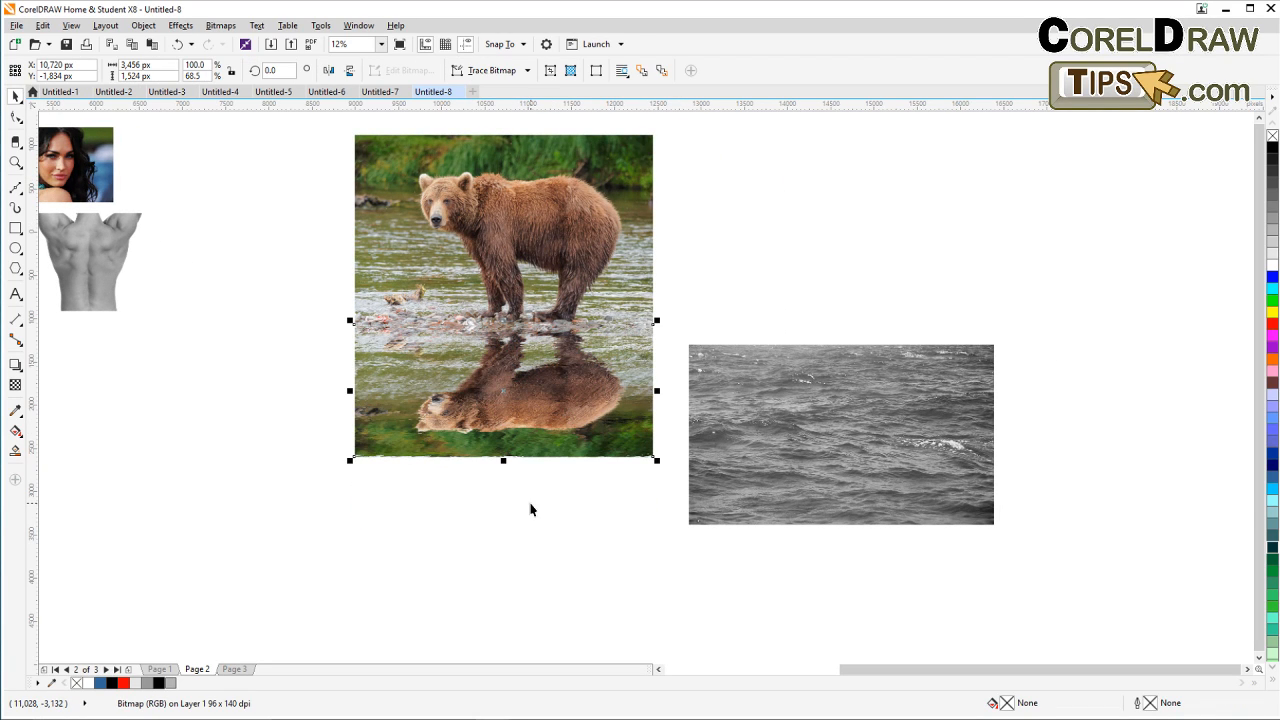
key("ctrl+z")
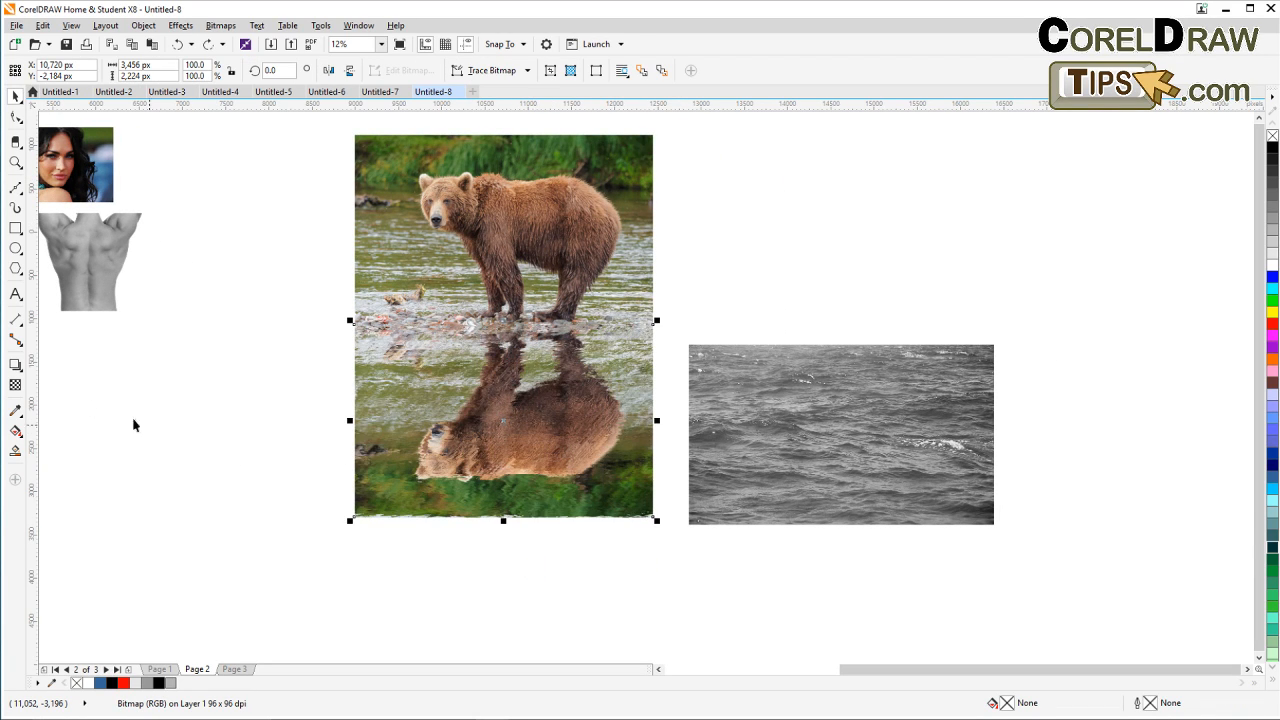
Step: Try a linear transparency that fades out the mirrored bear toward its lower edge, and remove it
left_click(15, 384)
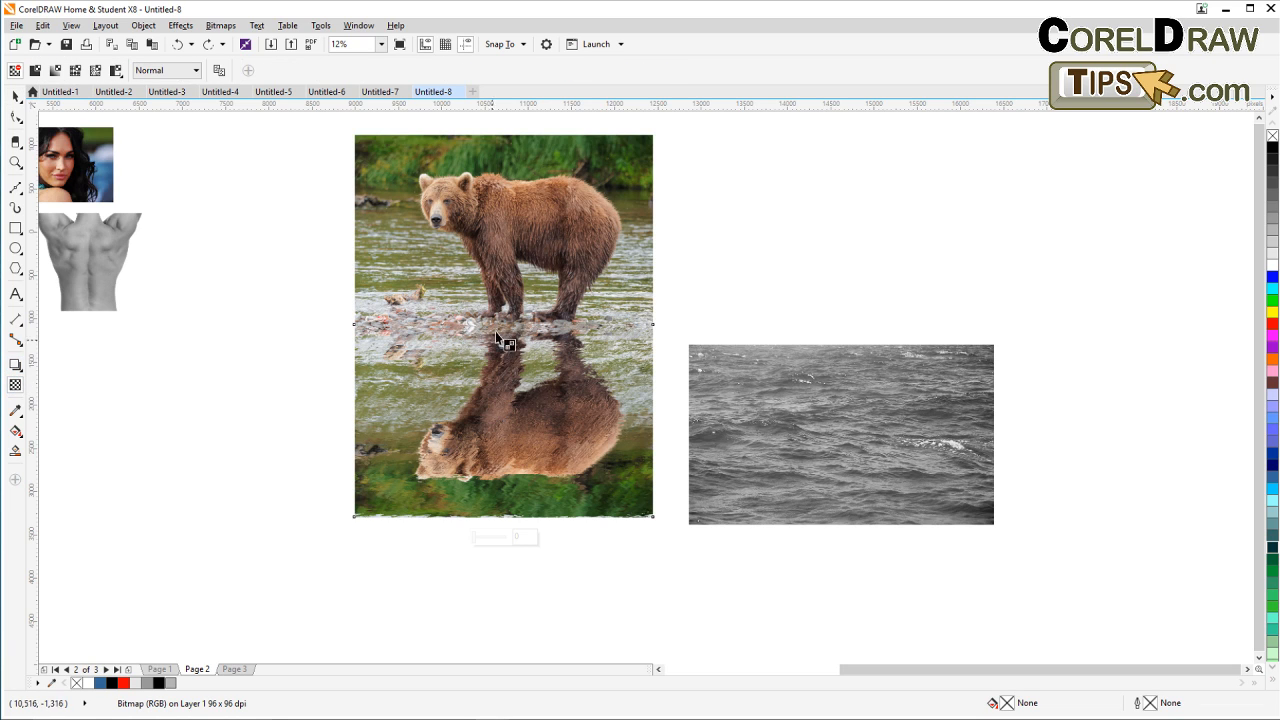
left_click_drag(509, 313, 509, 470)
key("ctrl+z")
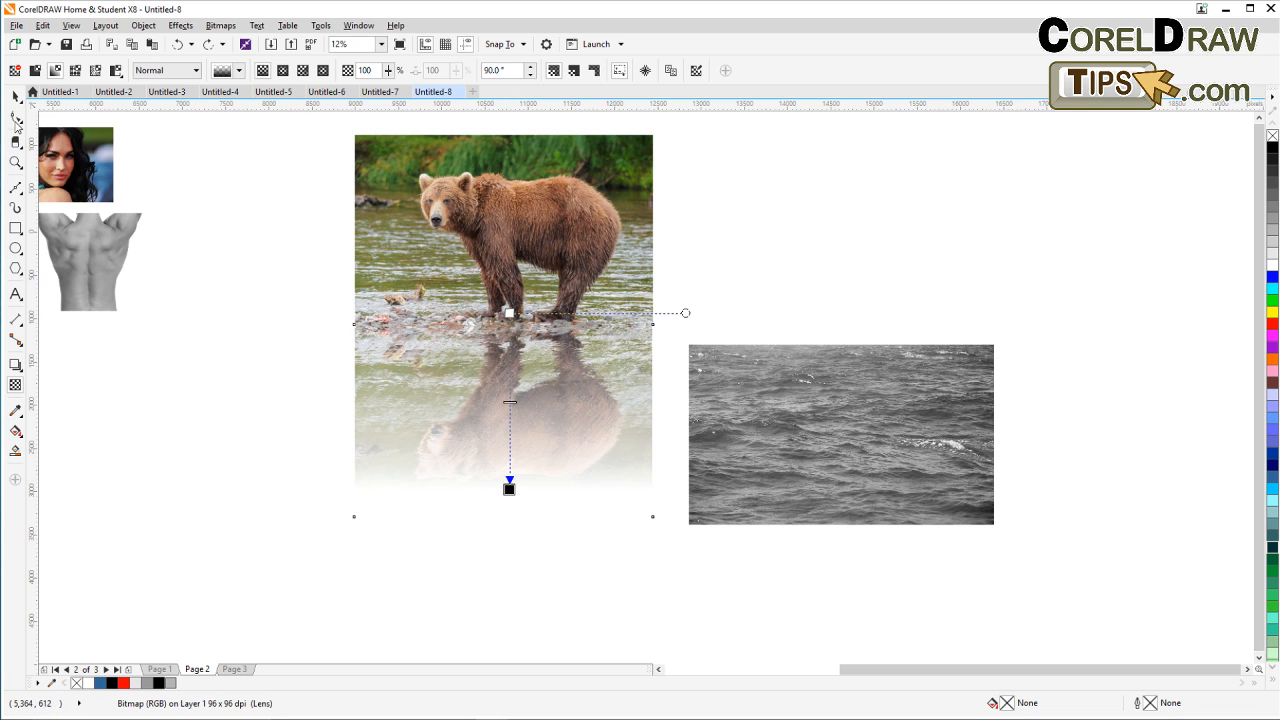
left_click(15, 70)
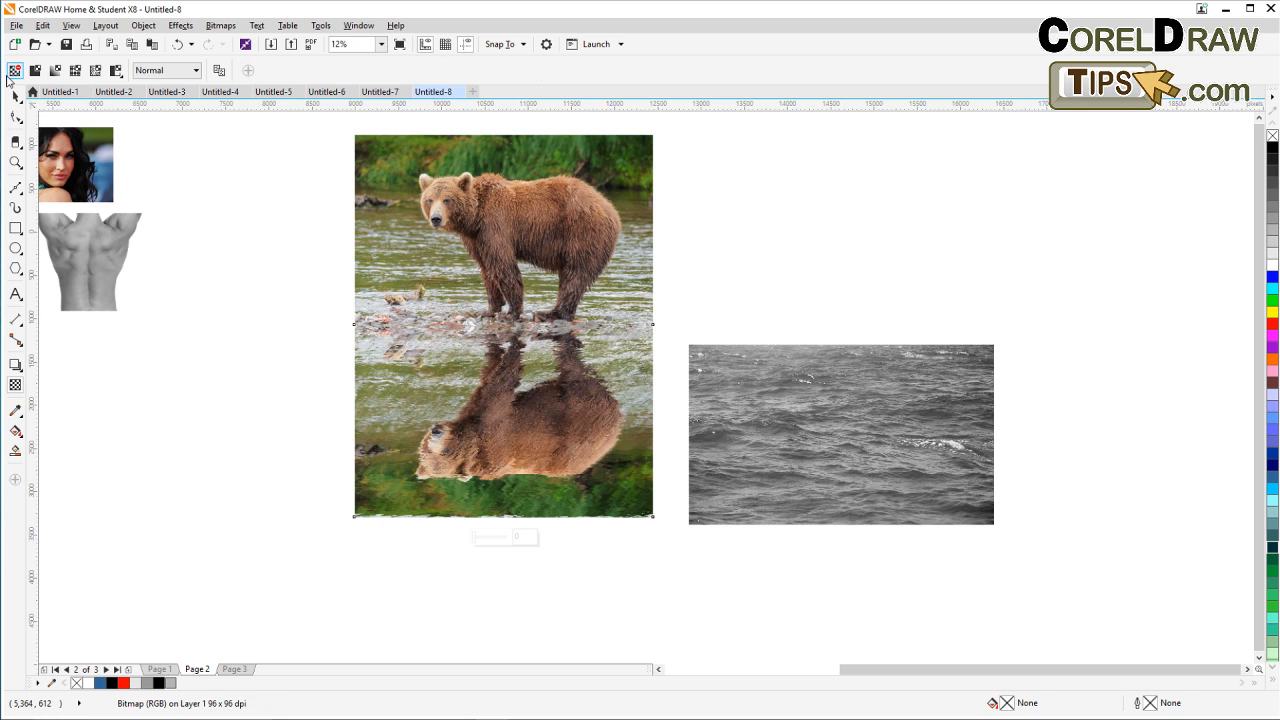
left_click(15, 95)
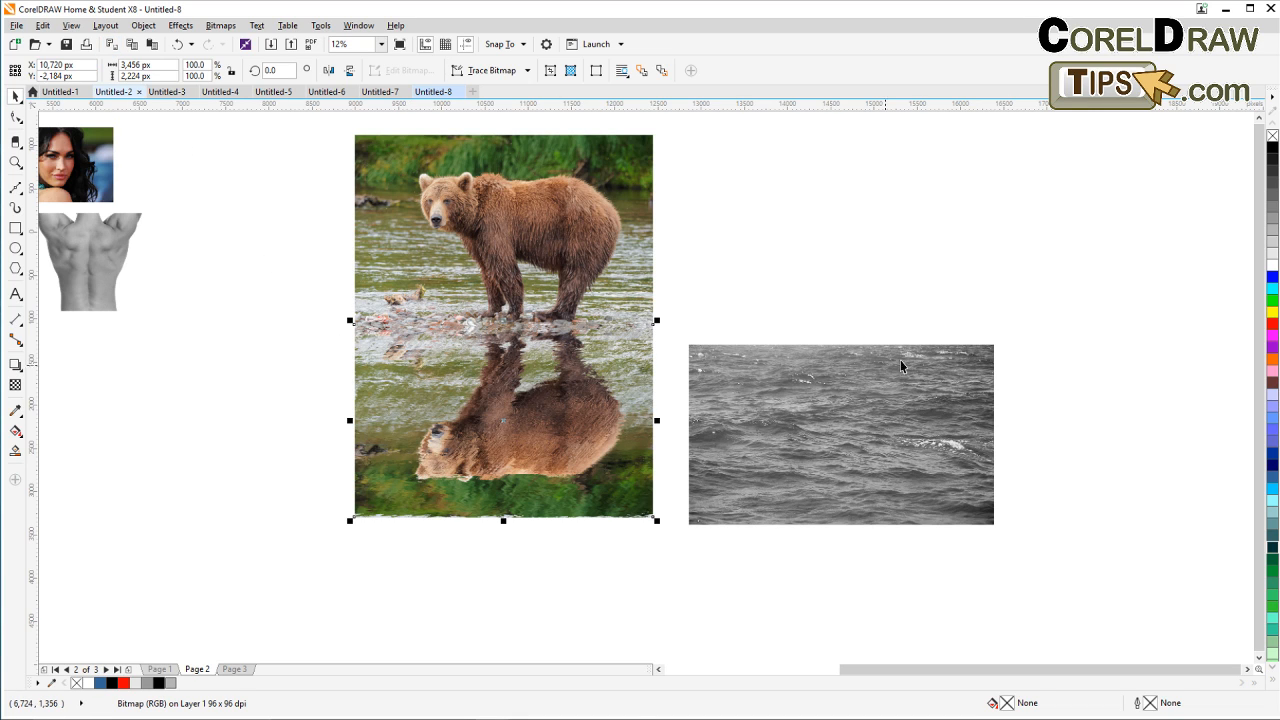
Step: Cover the mirrored bear with a rectangle of about 3,456 by 2,224 px, filled black and without an outline
left_click(16, 229)
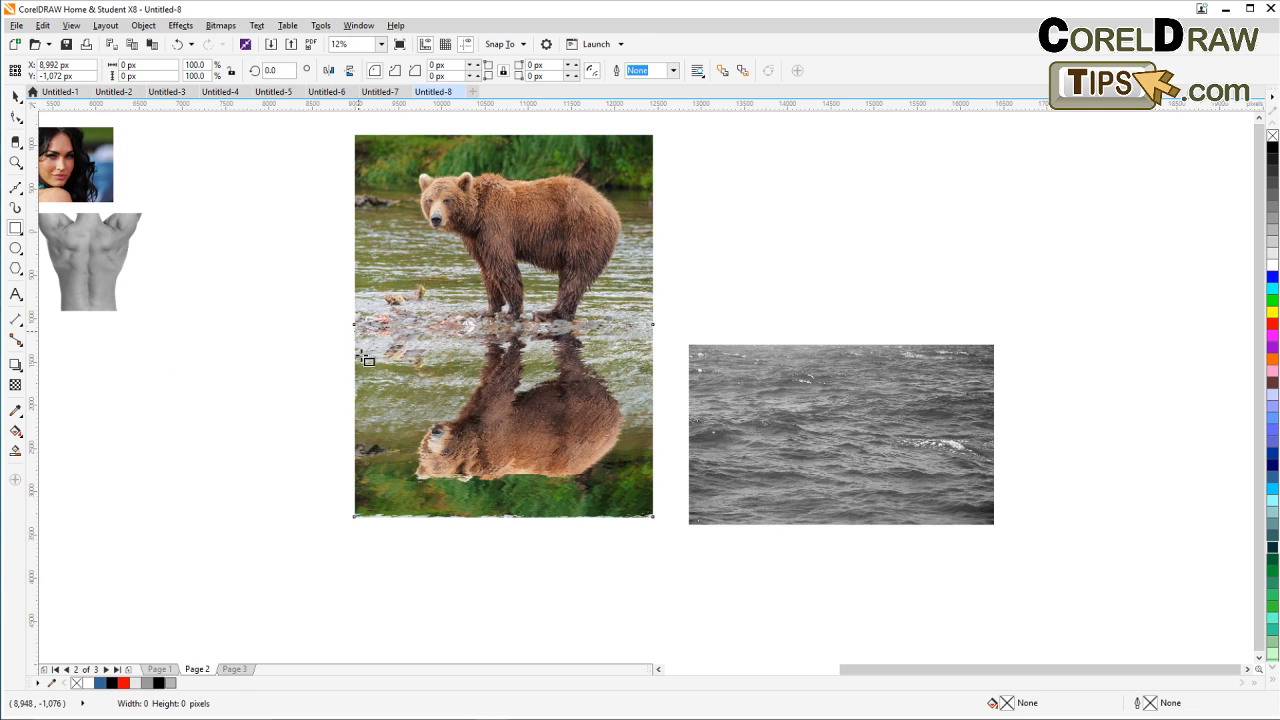
left_click_drag(354, 324, 654, 517)
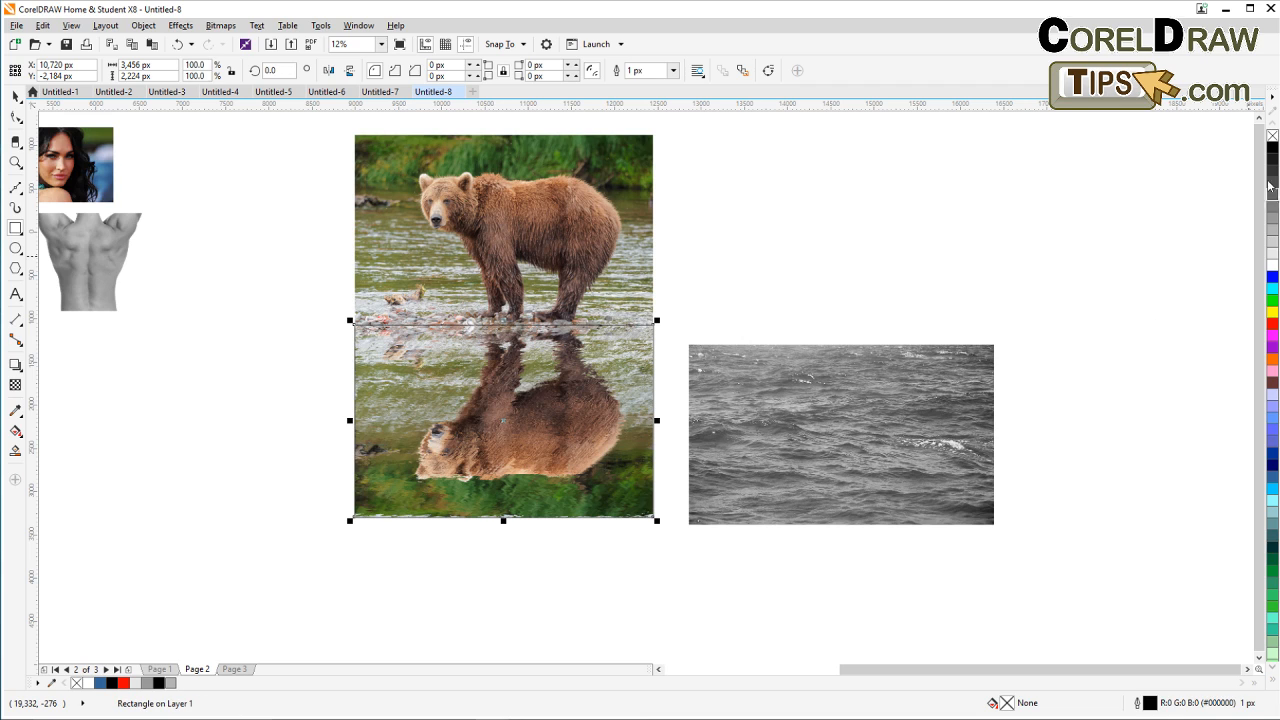
left_click(1272, 148)
right_click(1272, 137)
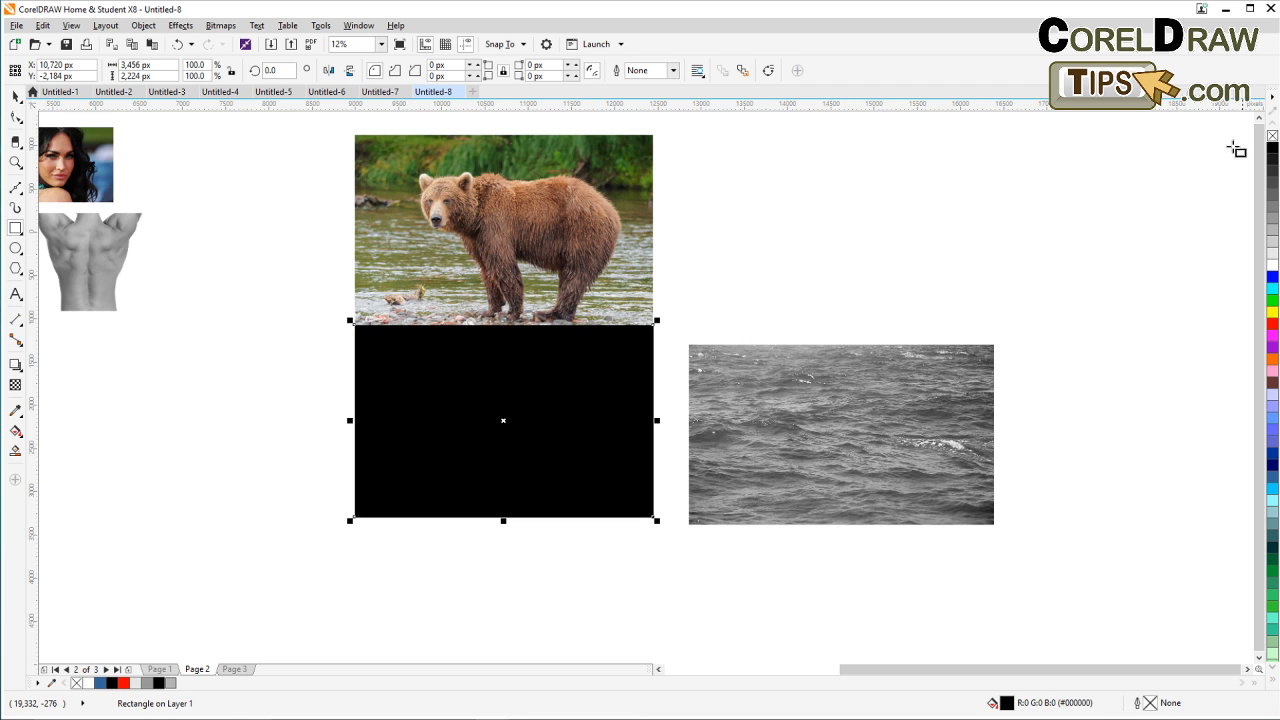
Step: Give the black rectangle a near-vertical linear transparency, clear at the shoreline and opaque black at the lower edge
left_click(16, 385)
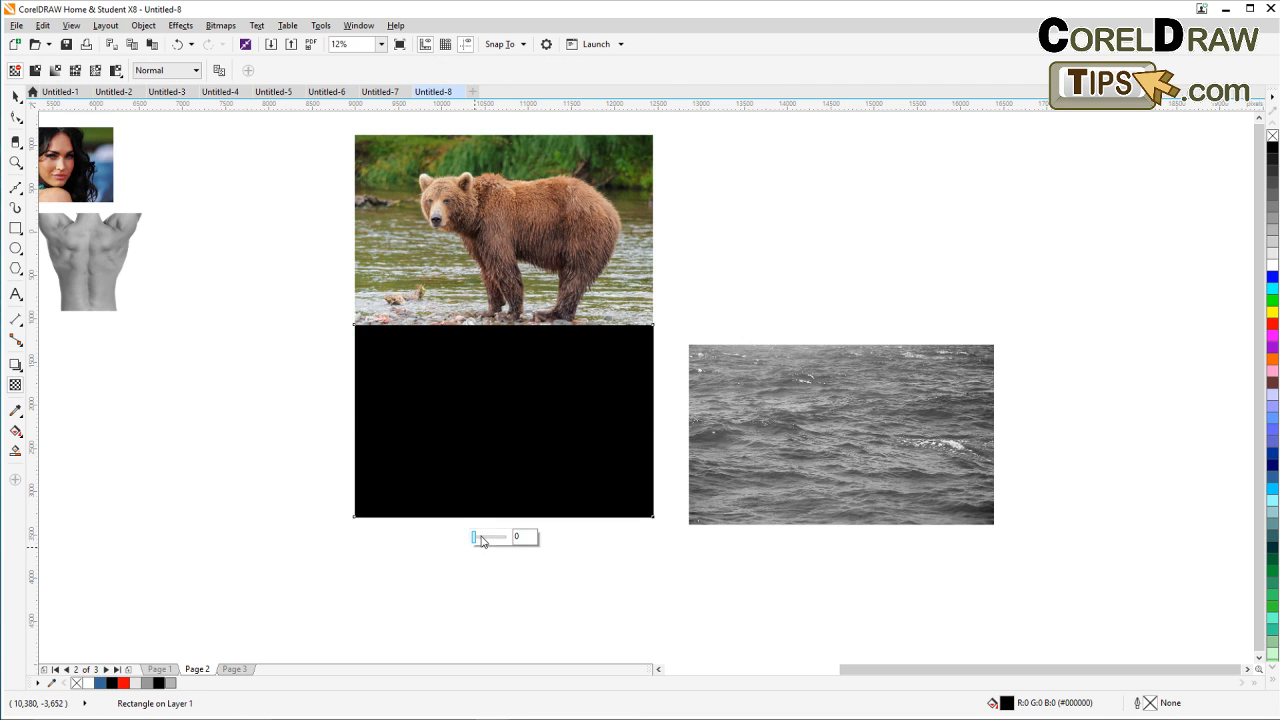
left_click_drag(478, 537, 459, 348)
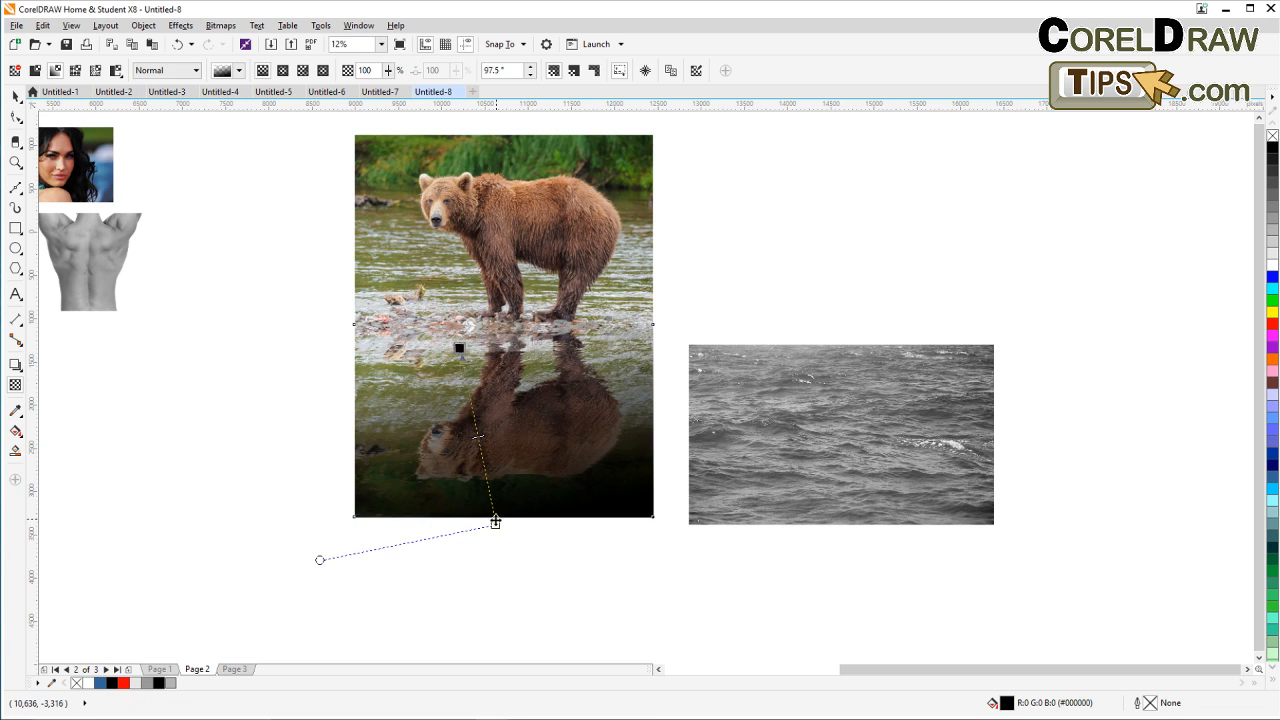
mouse_move(494, 523)
left_mouse_down()
mouse_move(486, 501)
mouse_move(493, 510)
left_mouse_up()
mouse_move(470, 424)
left_mouse_down()
mouse_move(480, 458)
mouse_move(477, 438)
left_mouse_up()
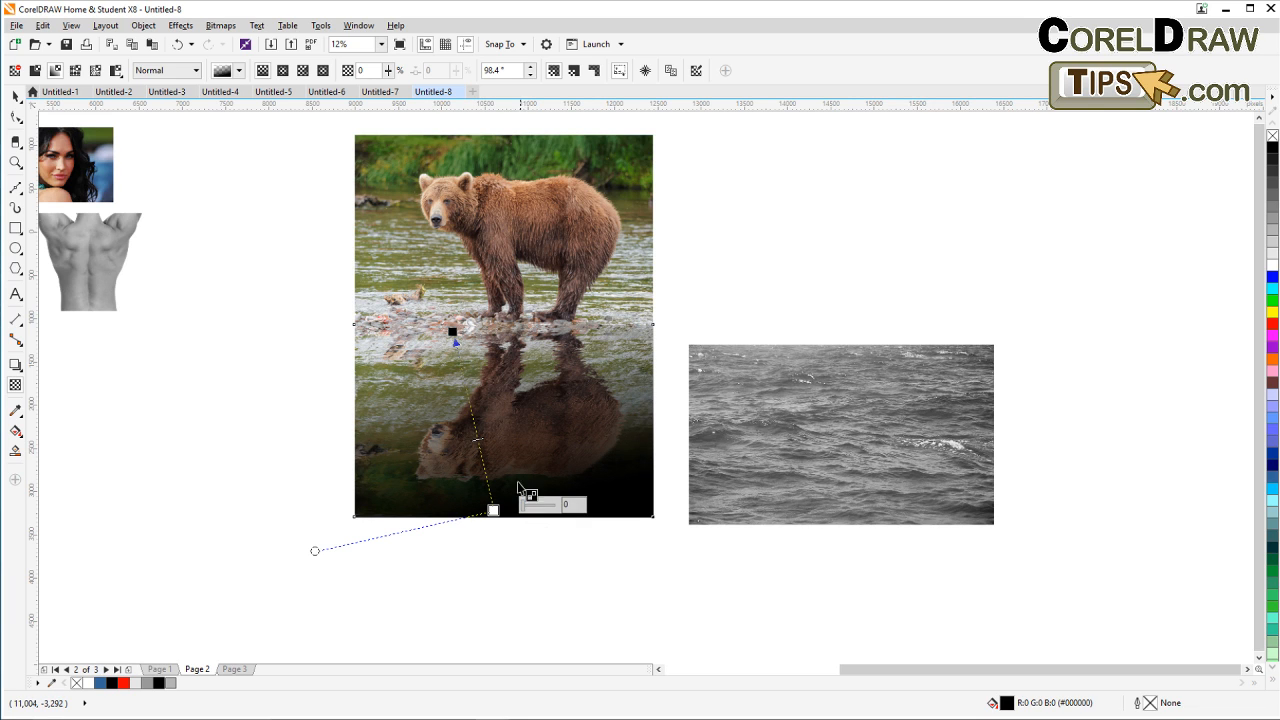
left_click(16, 96)
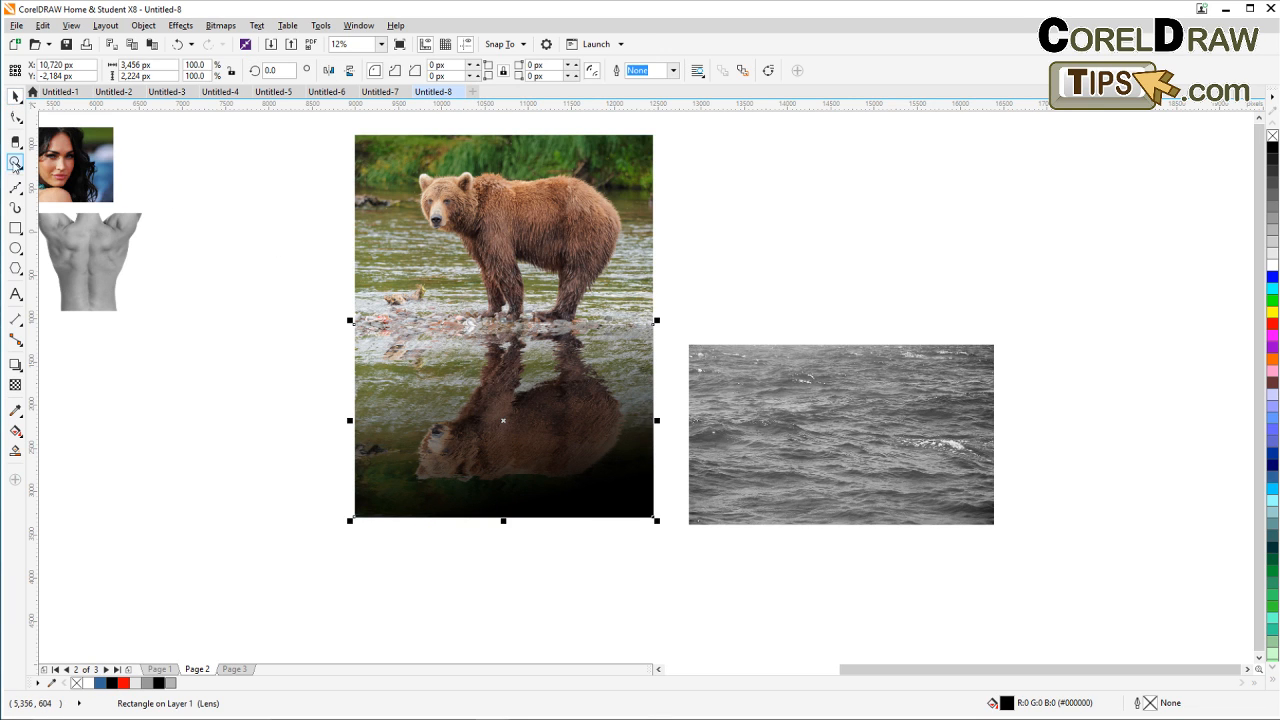
Step: Move the black gradient rectangle off the reflection and onto the grayscale water image
left_click(16, 162)
left_click_drag(355, 152, 655, 516)
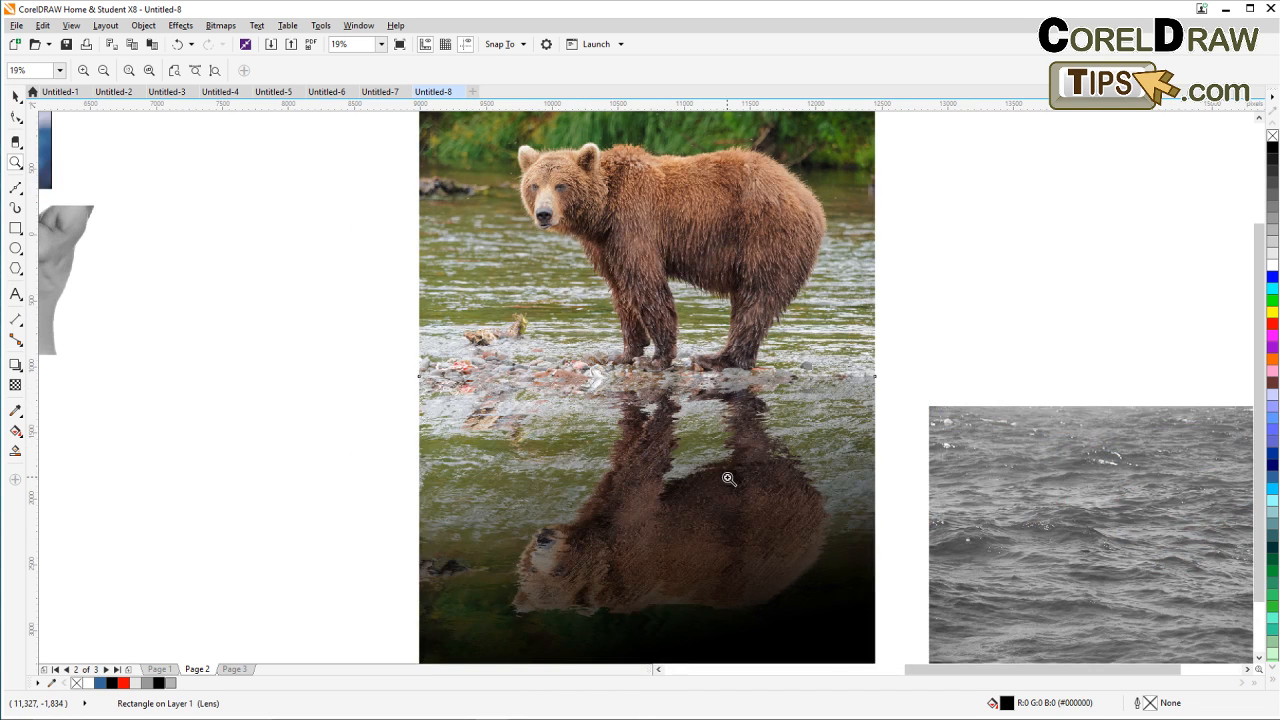
left_click_drag(729, 481, 592, 476)
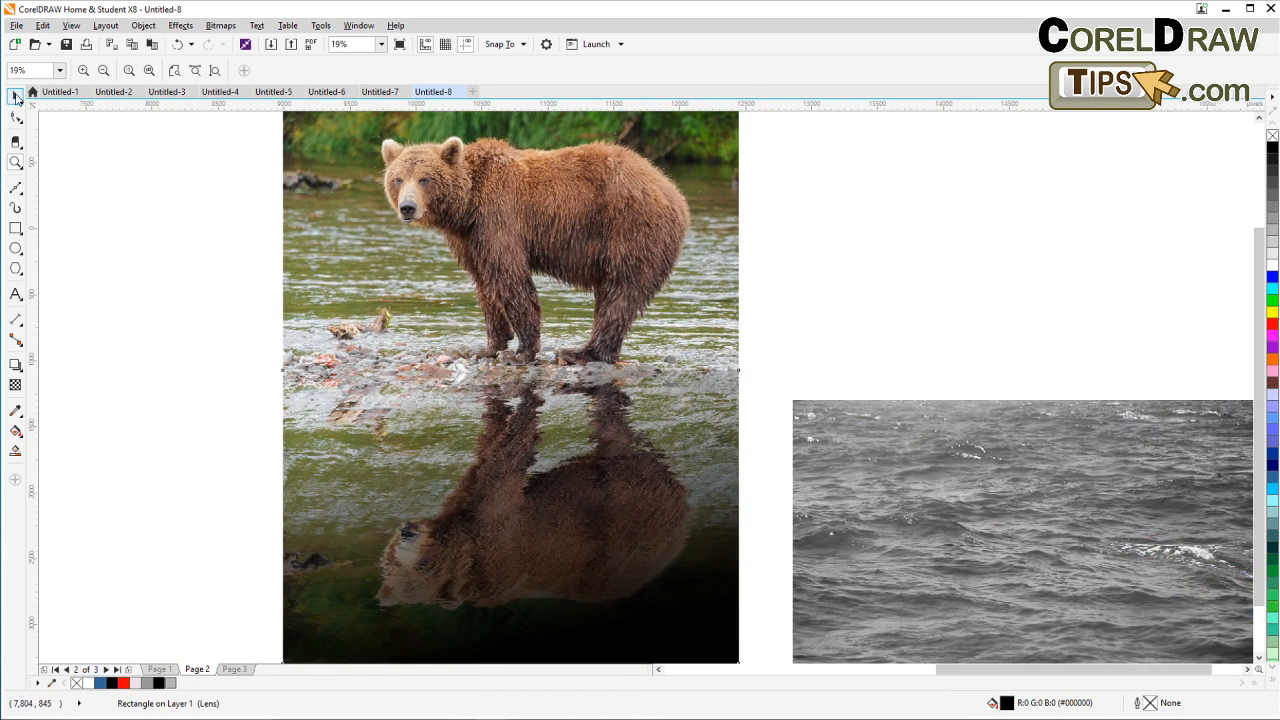
left_click(16, 95)
left_click(150, 292)
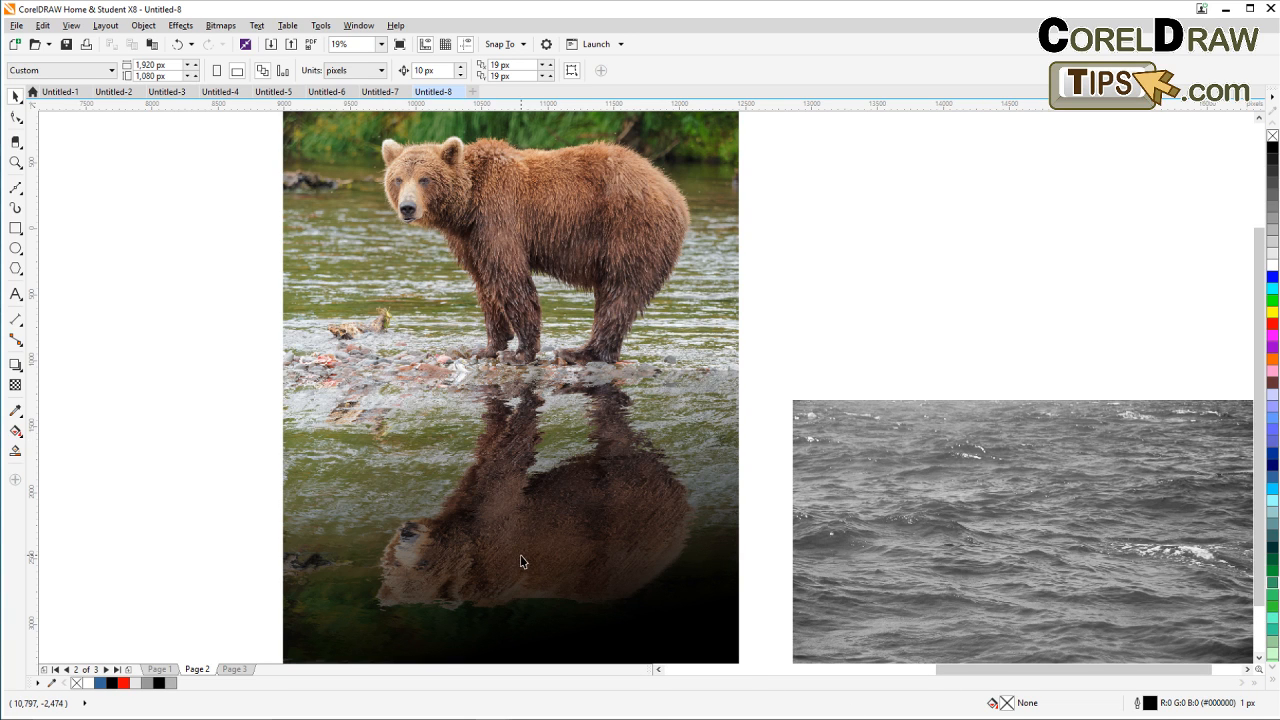
left_click_drag(520, 560, 962, 536)
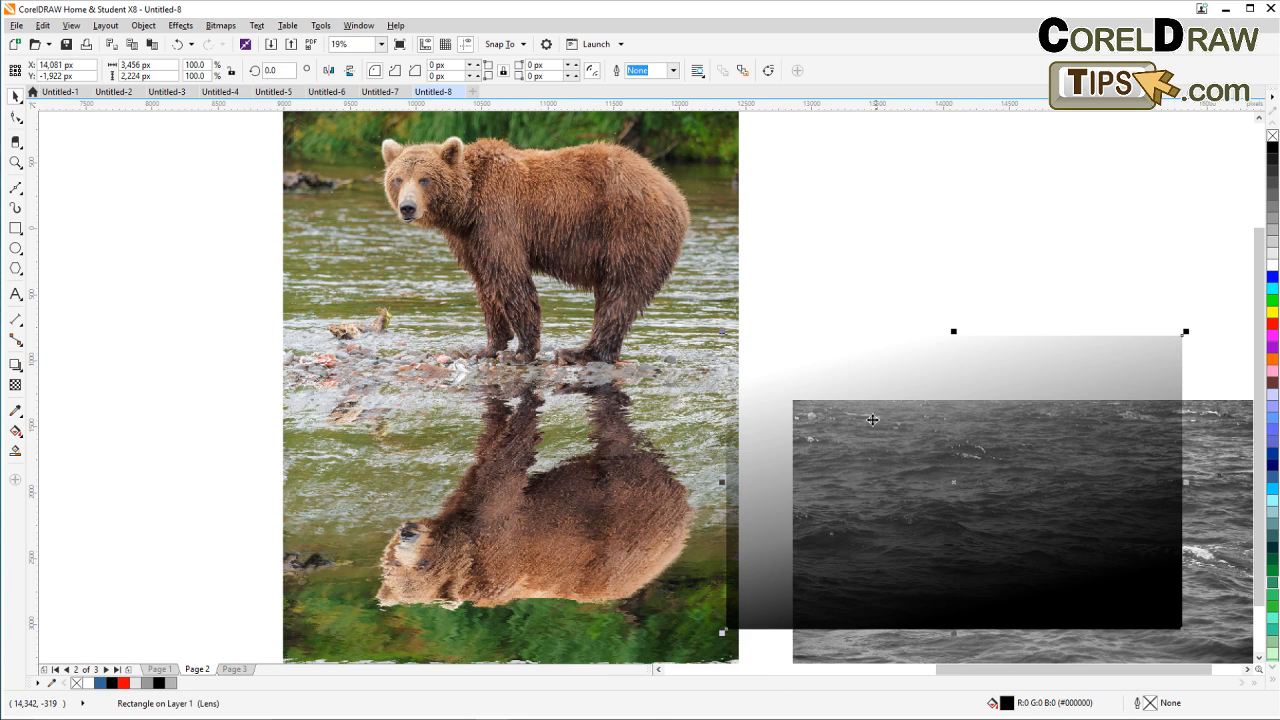
left_click_drag(872, 420, 931, 387)
left_click(871, 254)
Step: Apply a Whirlpool distortion to the mirrored bear with twist 40 and spacing 38
left_click(618, 479)
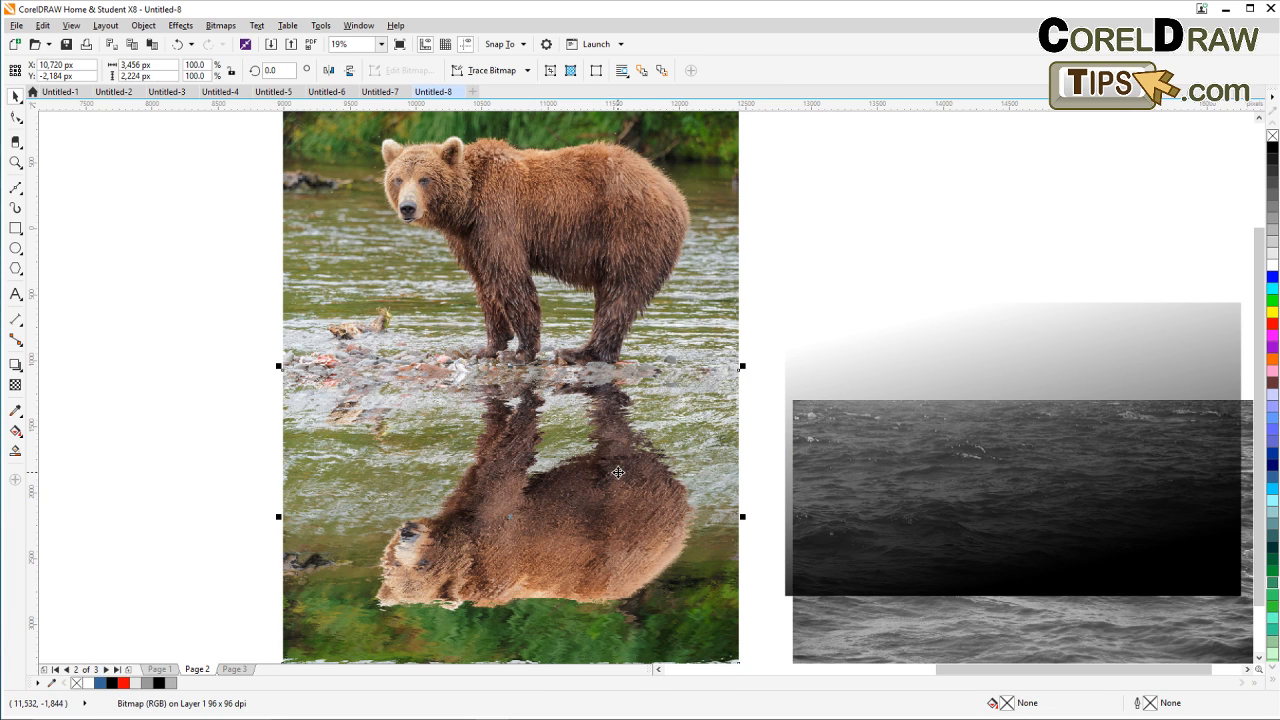
left_click(214, 30)
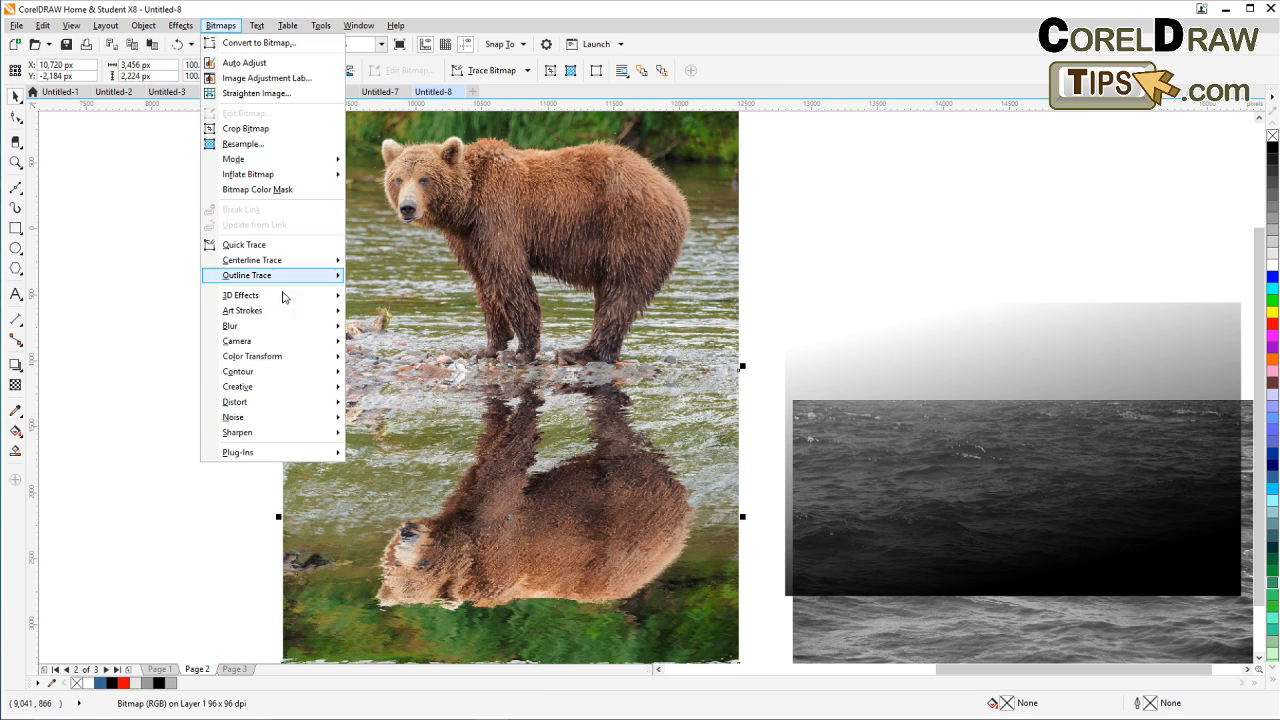
mouse_move(255, 332)
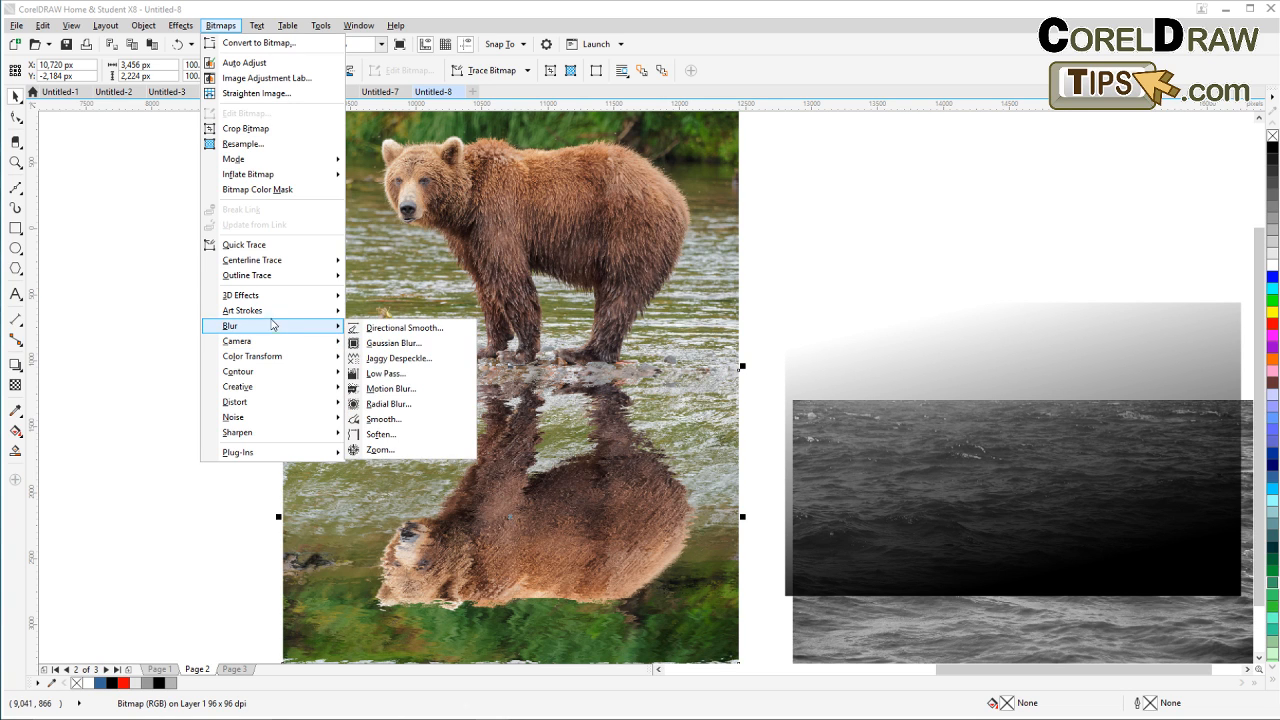
mouse_move(279, 302)
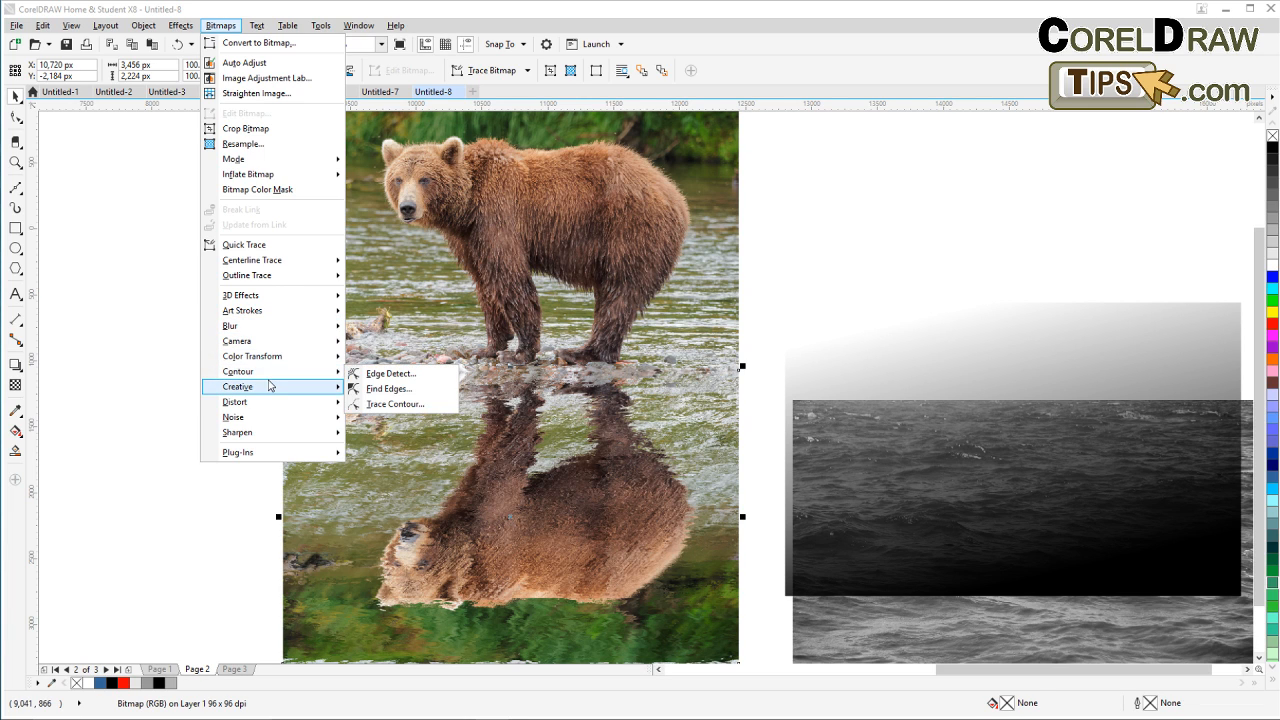
mouse_move(268, 387)
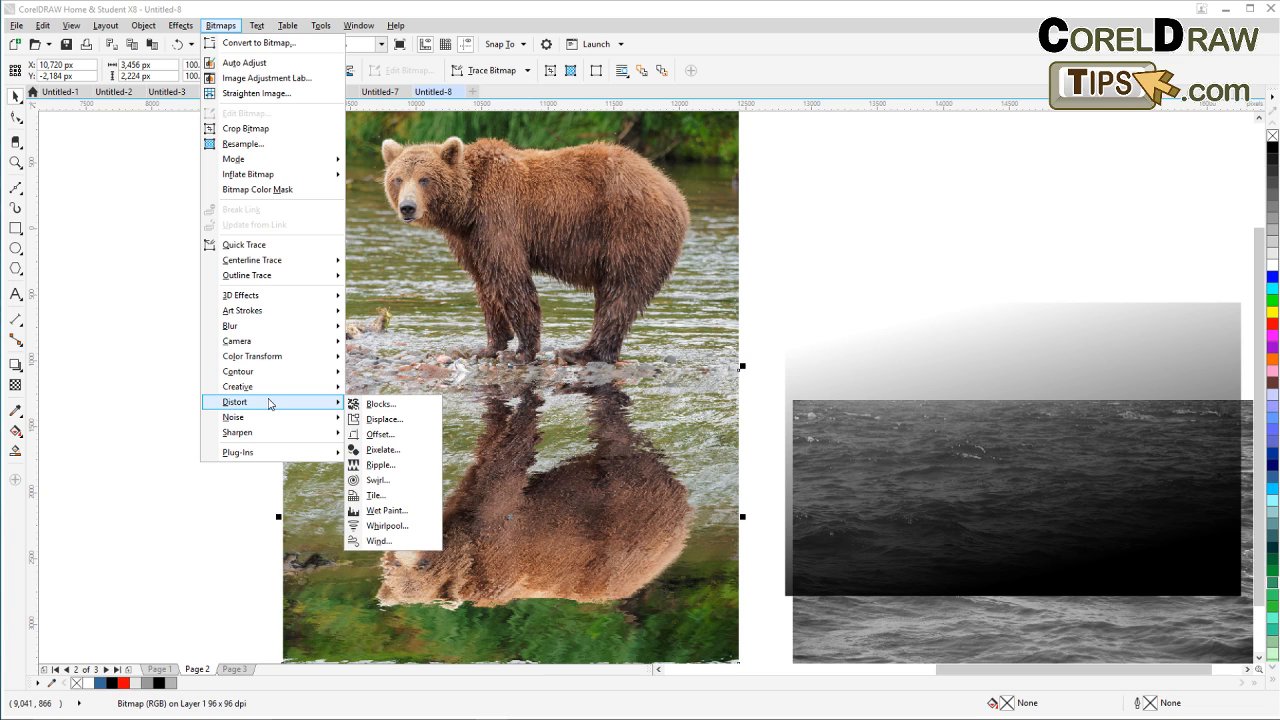
left_click(410, 528)
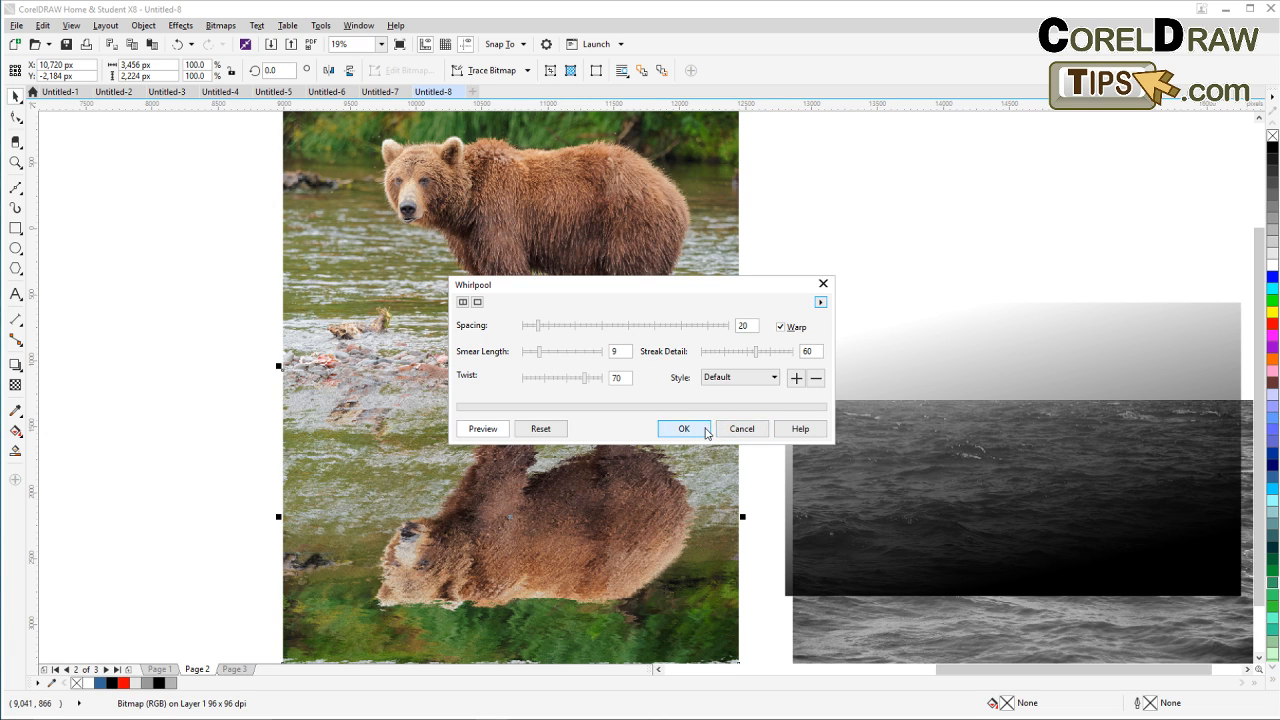
left_click(560, 380)
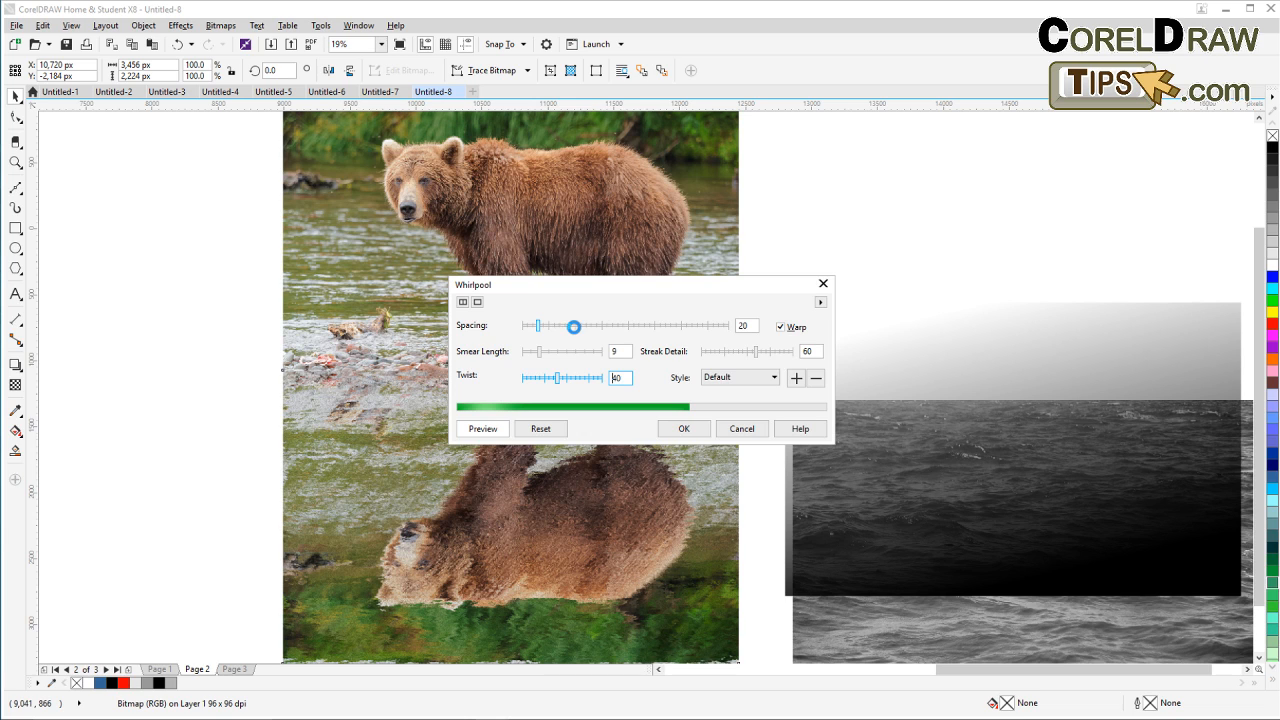
left_click(574, 326)
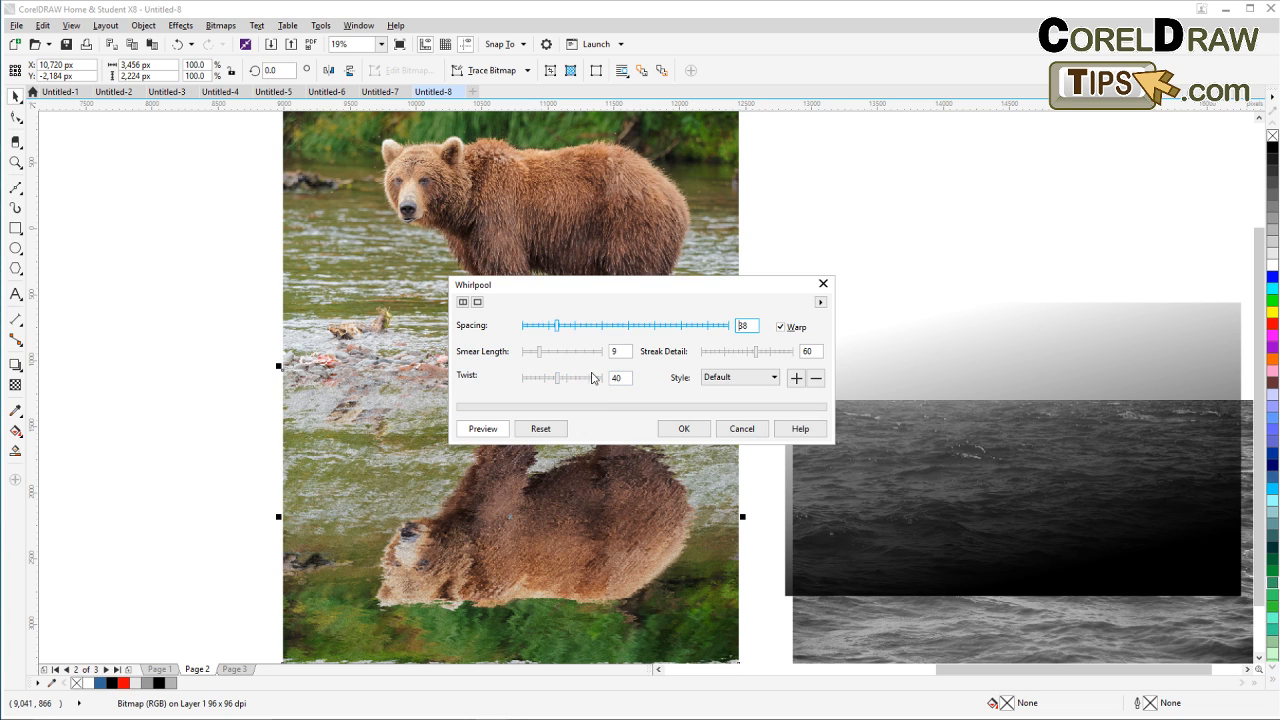
left_click(684, 428)
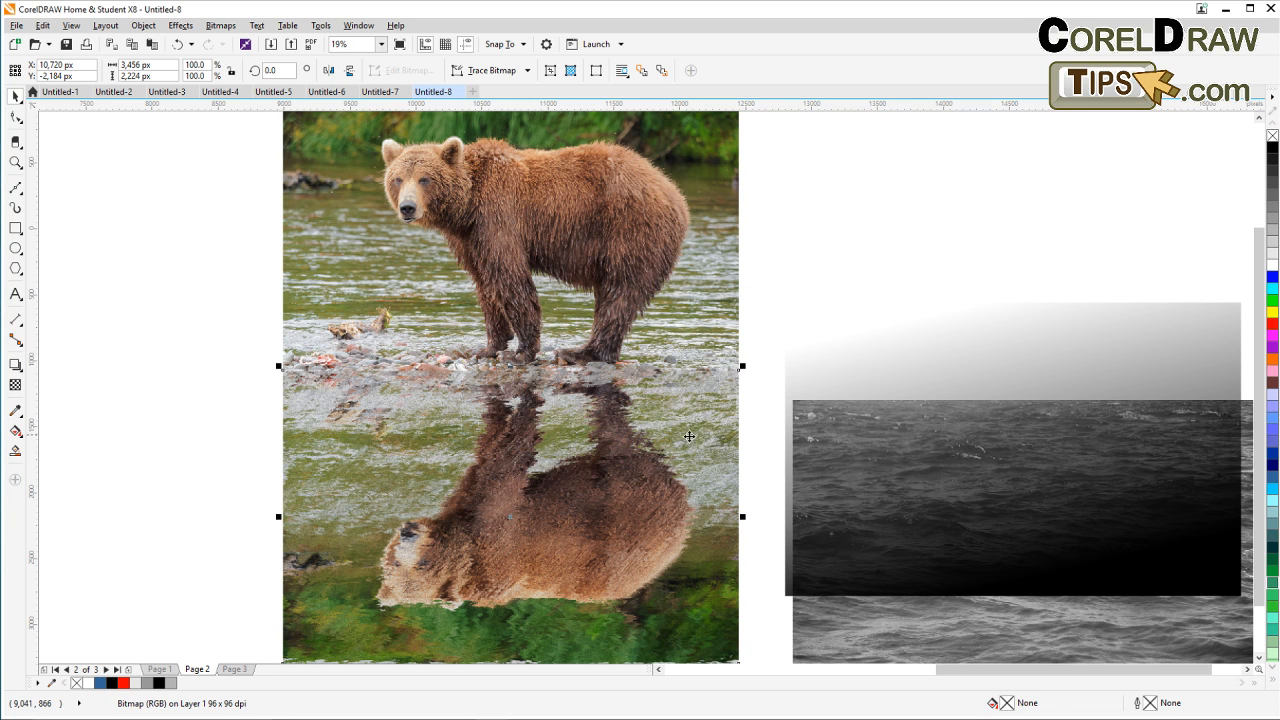
Step: Move the black gradient rectangle back over the mirrored bear, with its clear edge meeting the shoreline
scroll(720, 497, "down", 2)
left_click_drag(720, 497, 701, 445)
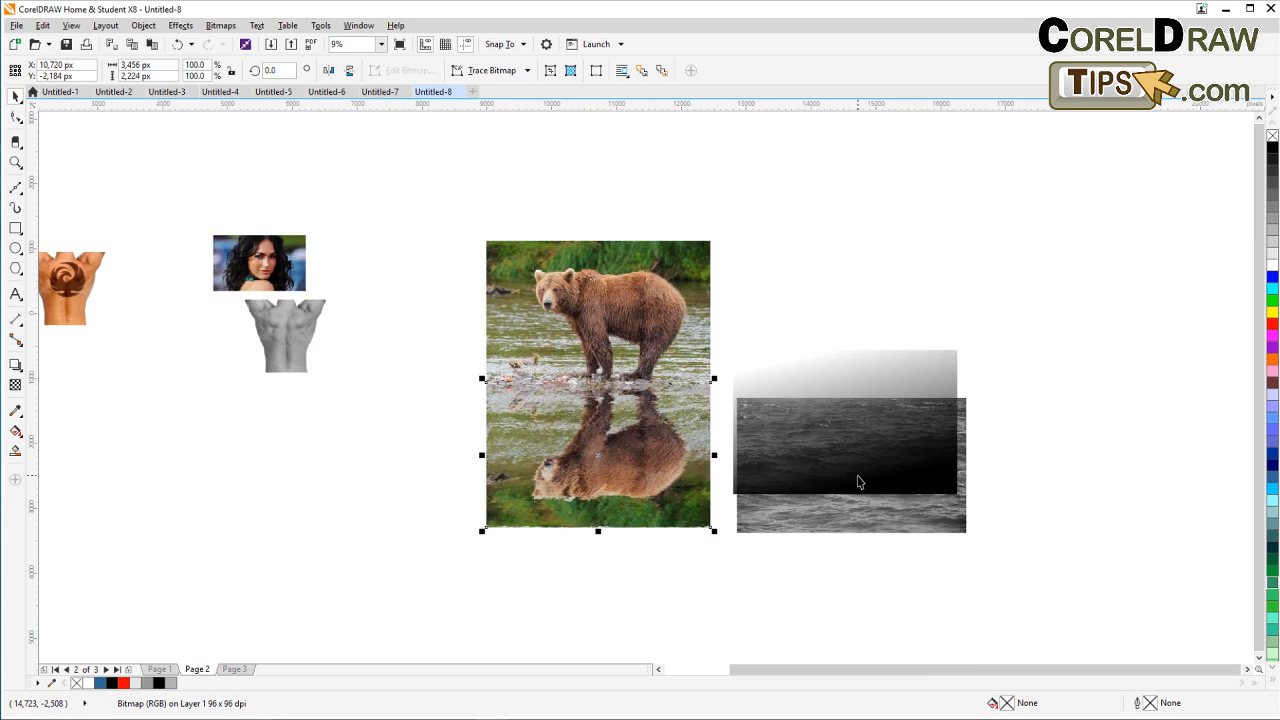
left_click(880, 379)
left_click_drag(634, 407, 633, 412)
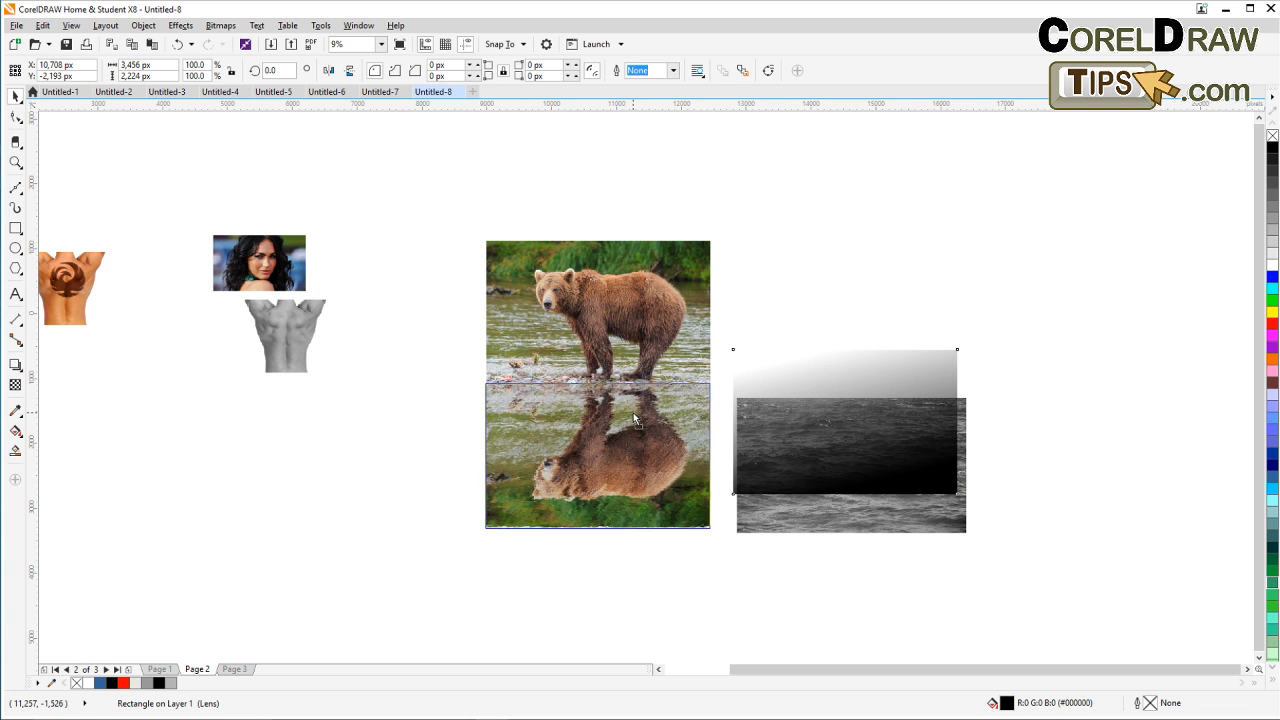
left_click(751, 377)
scroll(688, 422, "up", 1)
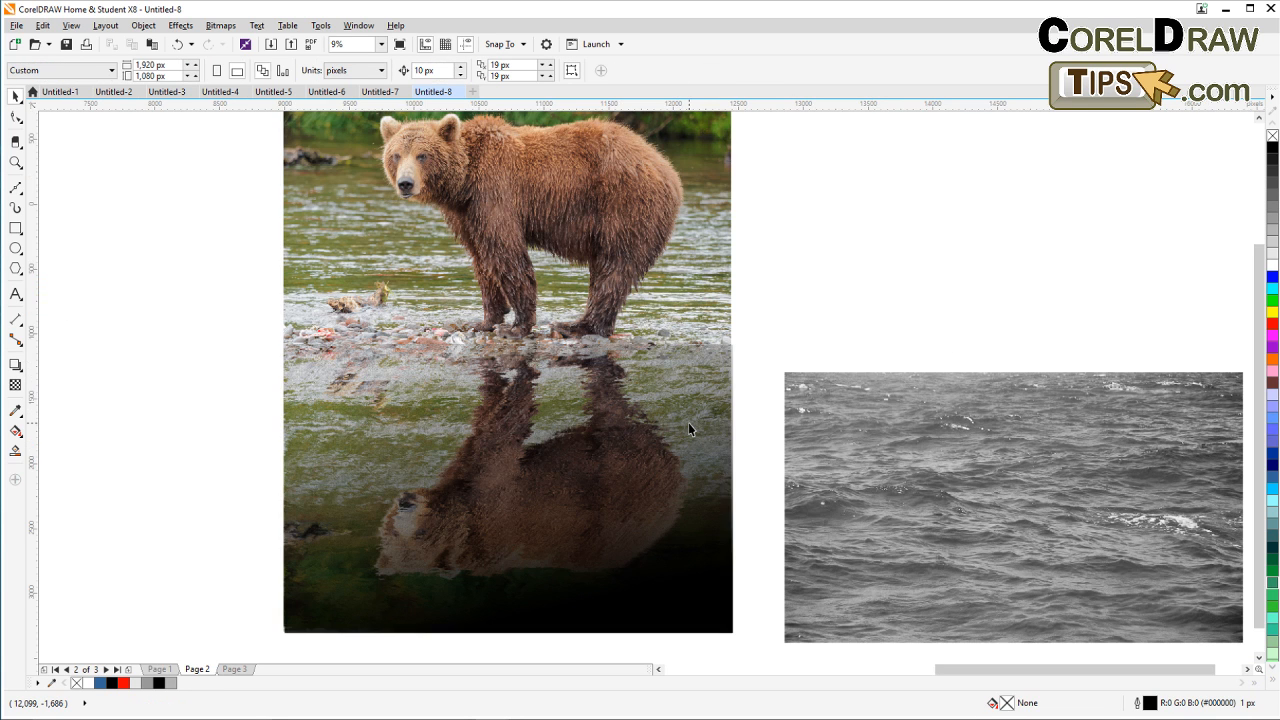
left_click_drag(688, 422, 677, 465)
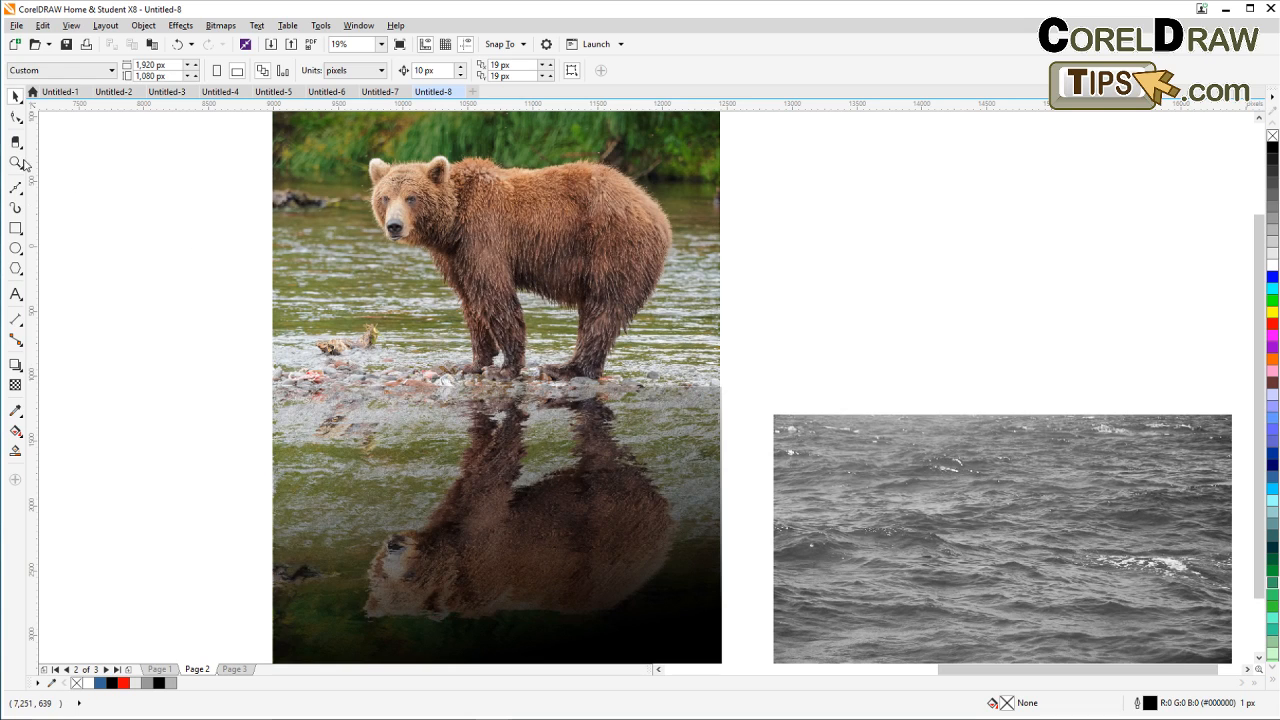
Step: Move the flag-painted face photo sideways off the dark-haired woman's portrait so it covers only a thin strip of that picture's edge
left_click(16, 97)
scroll(423, 440, "down", 2)
left_click_drag(251, 406, 686, 401)
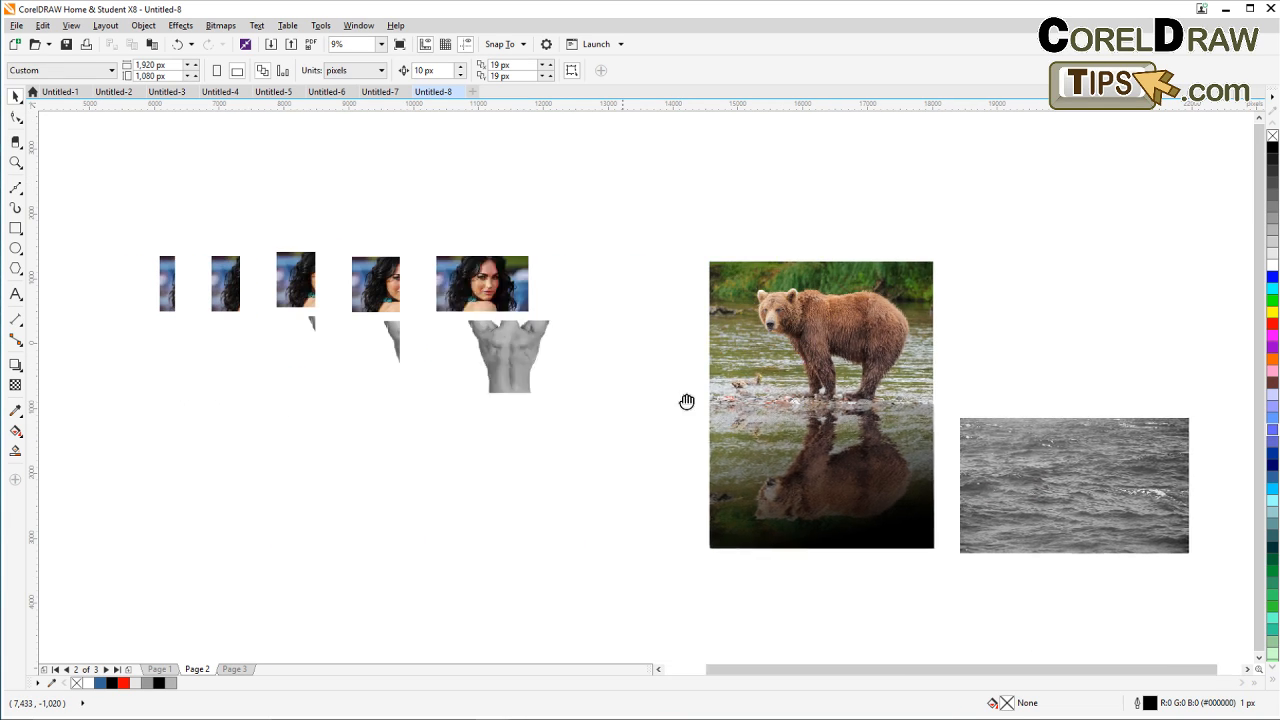
scroll(380, 292, "up", 6)
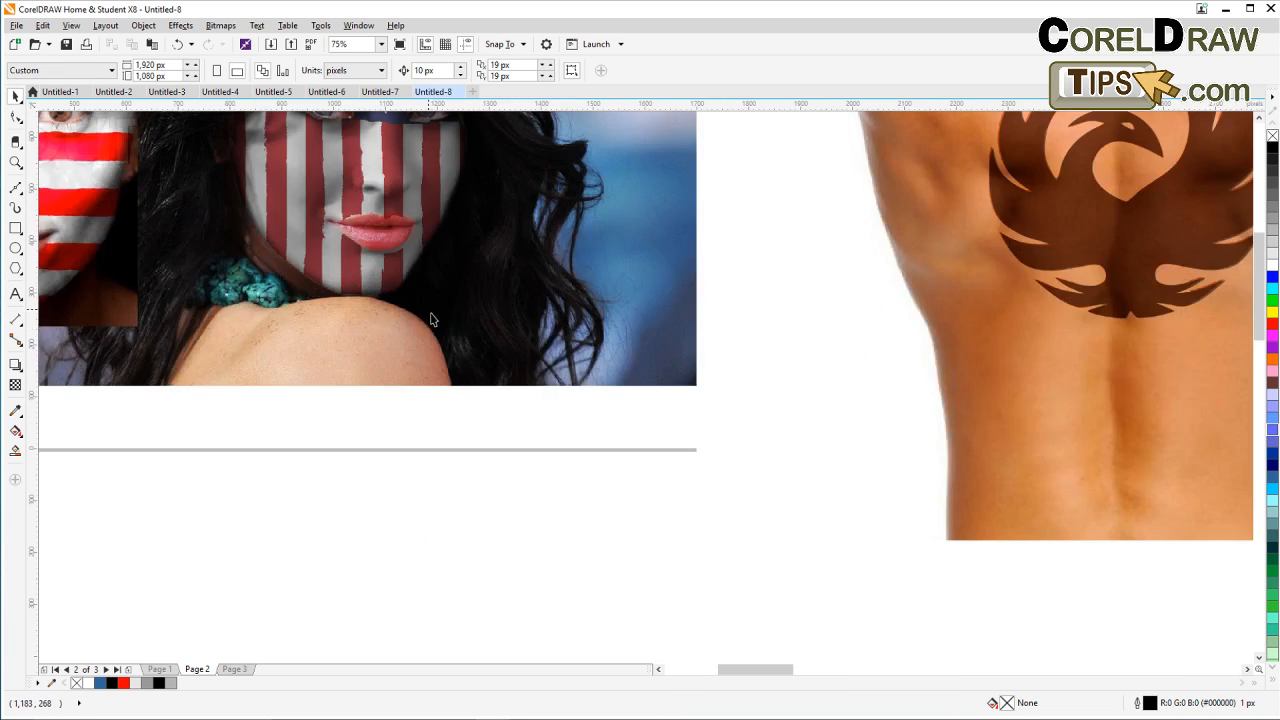
scroll(431, 319, "down", 2)
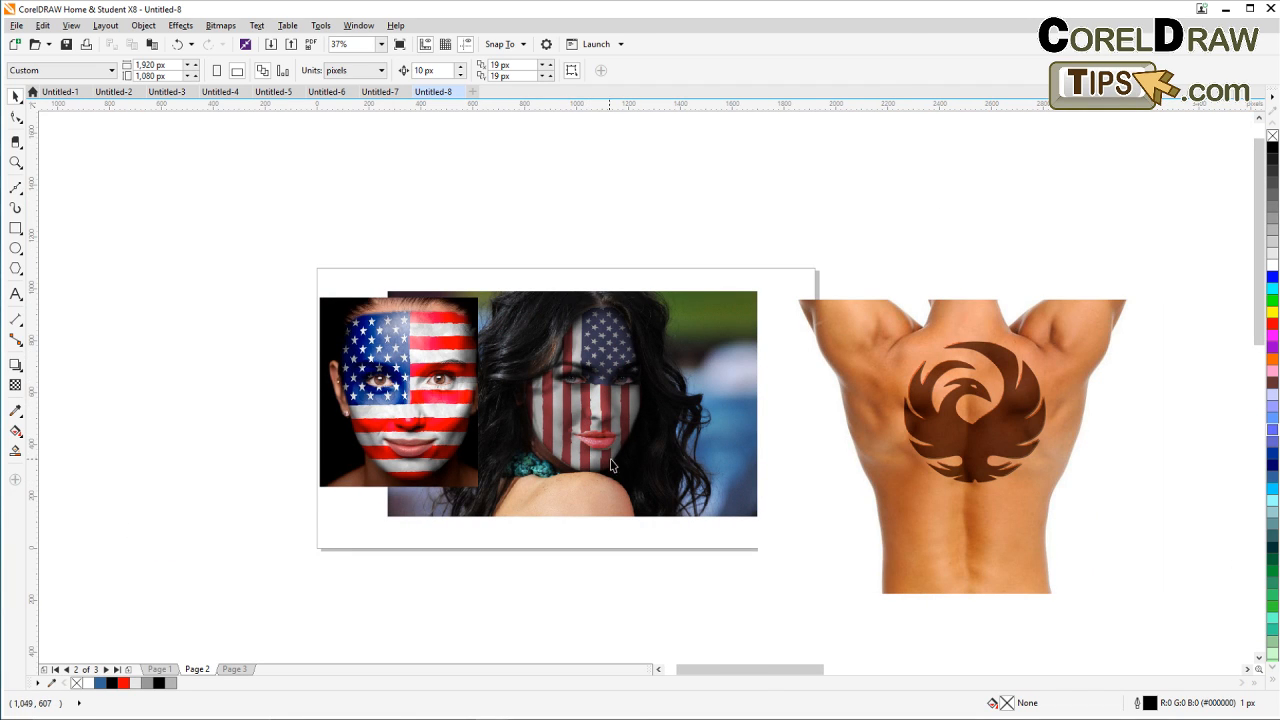
left_click(413, 405)
left_click_drag(413, 405, 330, 397)
left_click(562, 258)
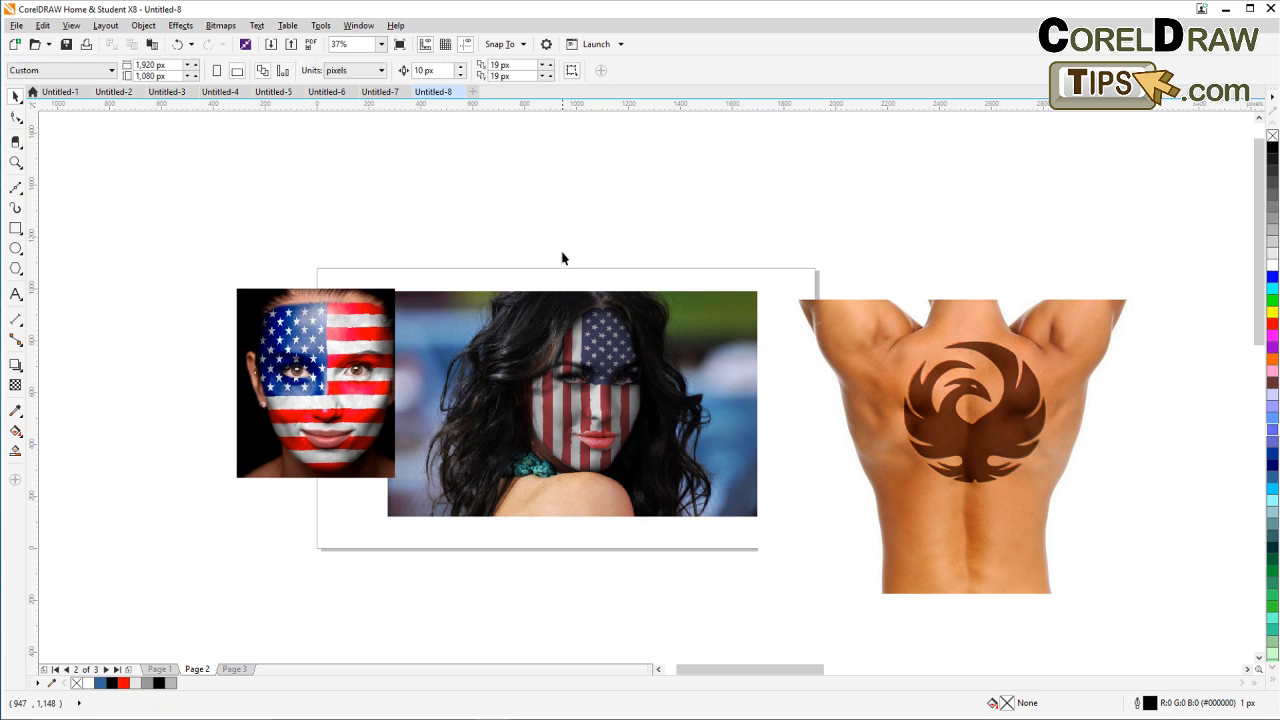
Step: Review the flag blended onto the woman's face and the phoenix tattoo blended onto the back
scroll(557, 444, "up", 2)
scroll(576, 403, "down", 2)
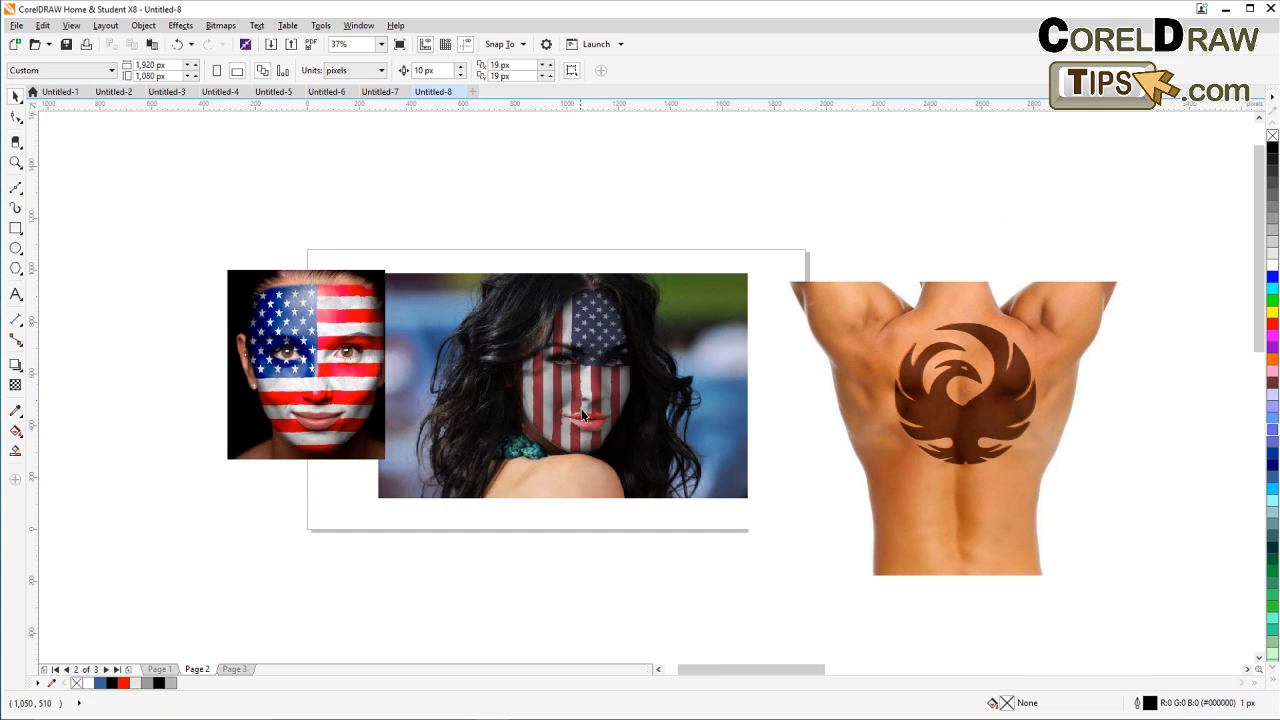
scroll(500, 385, "right", 1)
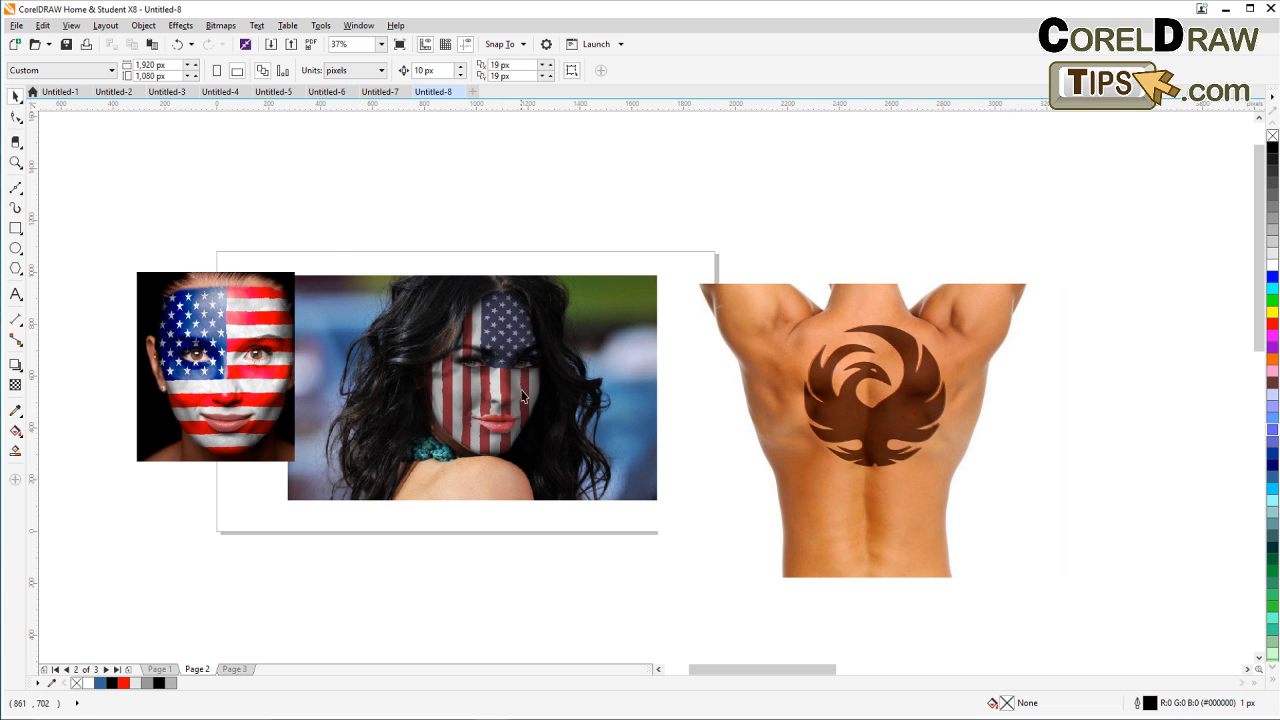
scroll(701, 357, "right", 1)
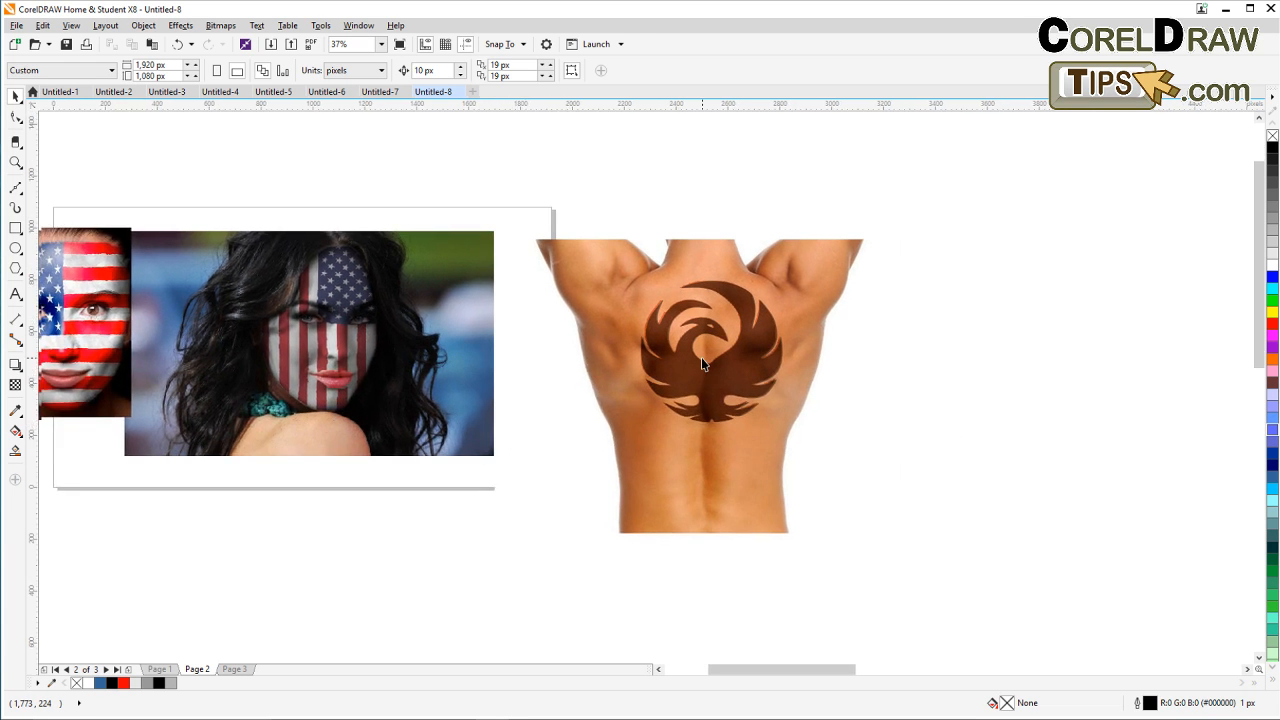
scroll(701, 357, "up", 2)
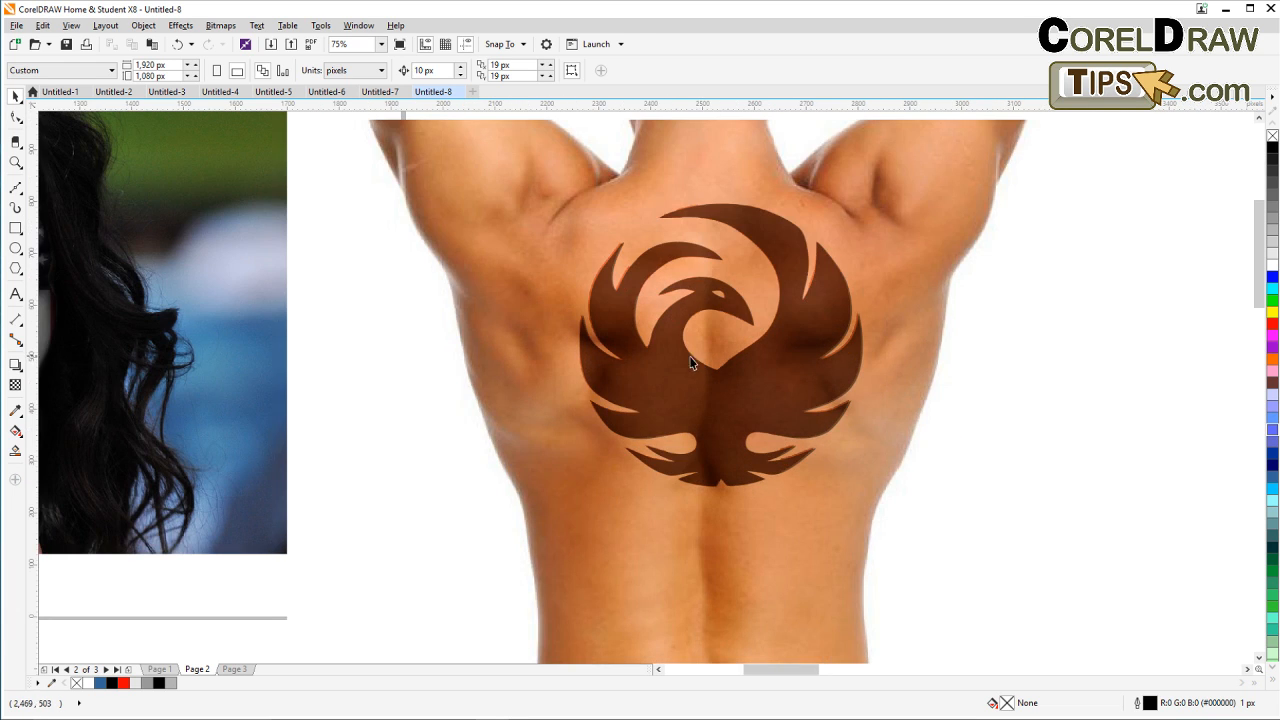
scroll(701, 366, "down", 2)
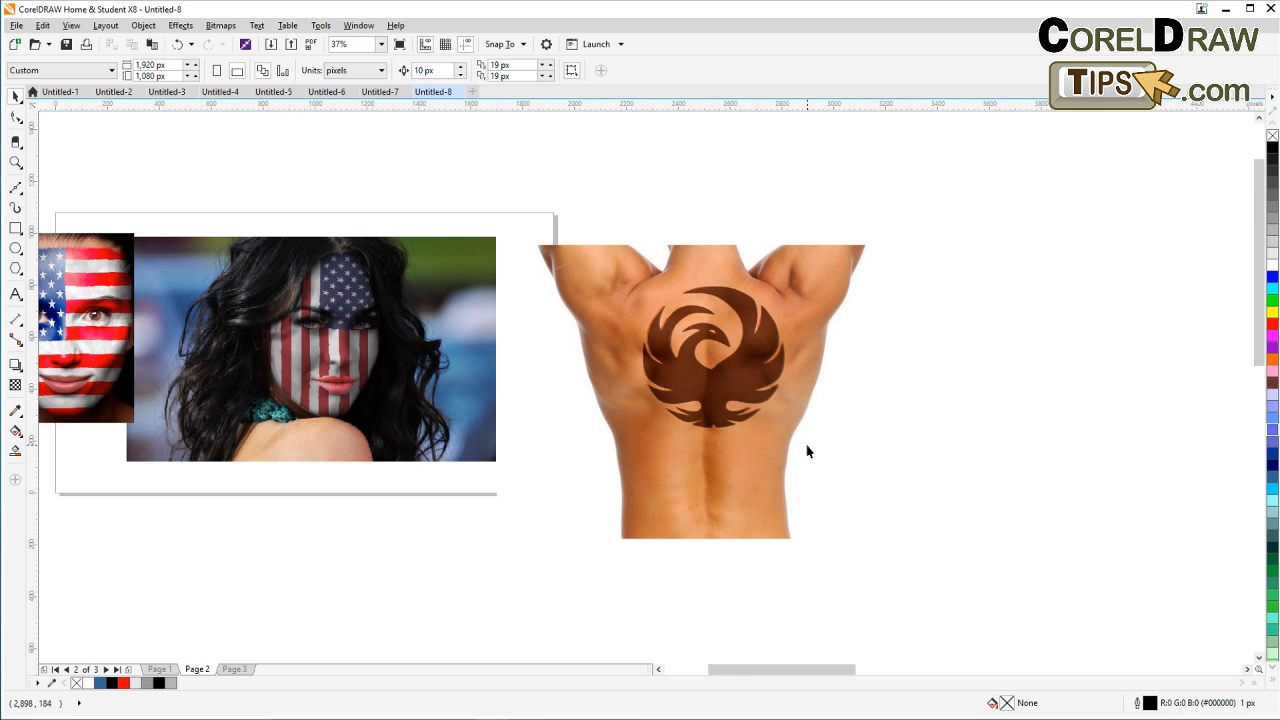
left_click_drag(807, 447, 630, 427)
left_click_drag(583, 389, 486, 391)
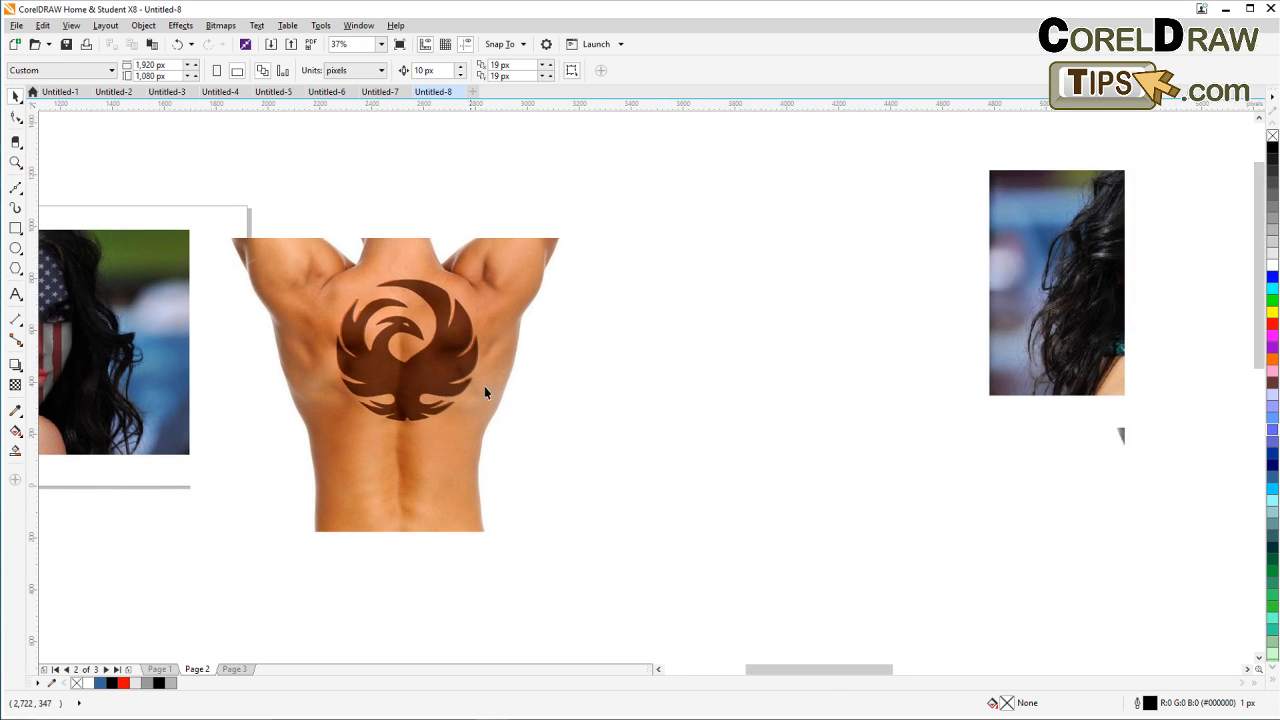
scroll(755, 401, "down", 2)
left_click_drag(818, 456, 477, 380)
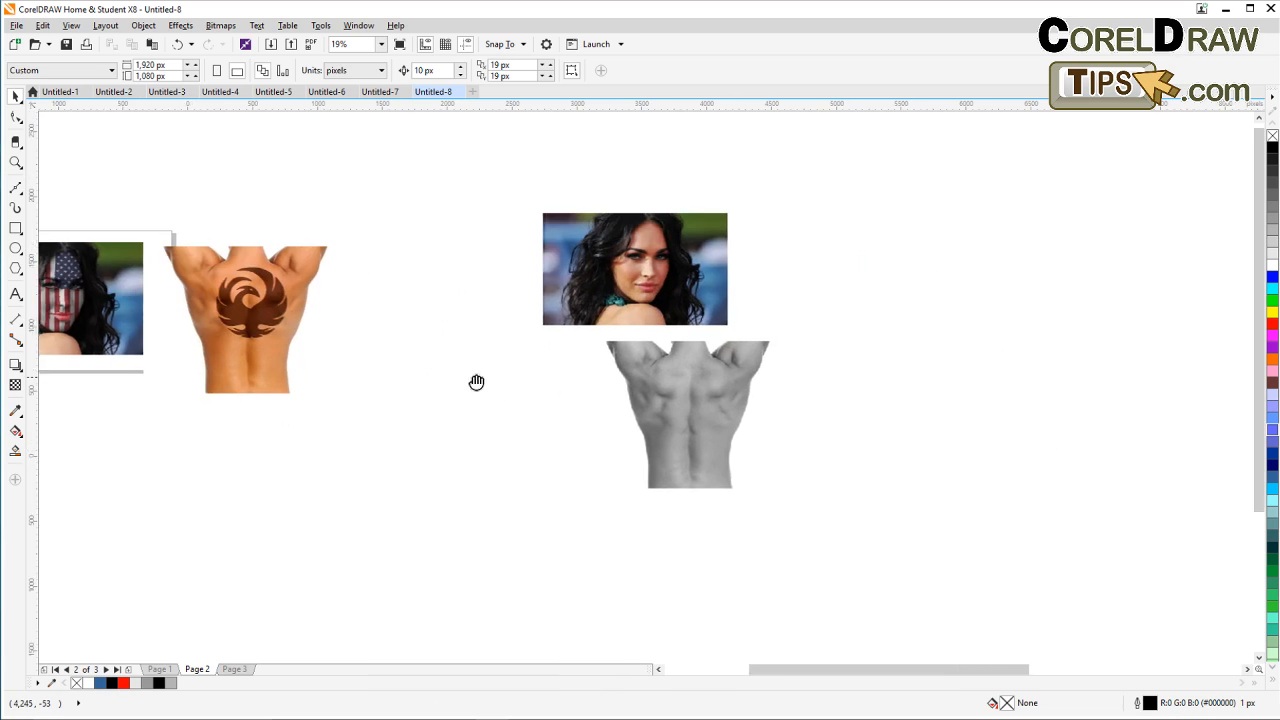
Step: Inspect the darkened bear reflection, its black gradient rectangle and the grayscale water image beside it
mouse_move(1127, 495)
left_mouse_down()
mouse_move(847, 461)
mouse_move(533, 356)
left_mouse_up()
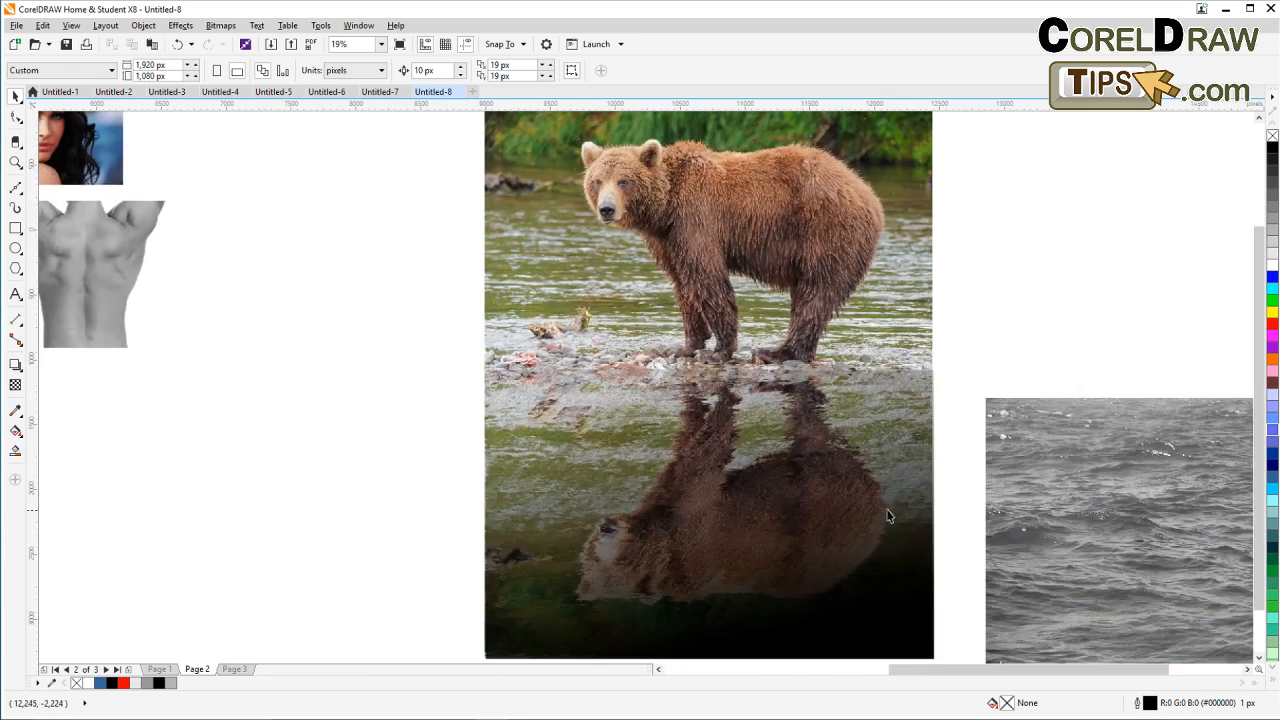
mouse_move(889, 516)
left_mouse_down()
mouse_move(746, 486)
mouse_move(757, 520)
left_mouse_up()
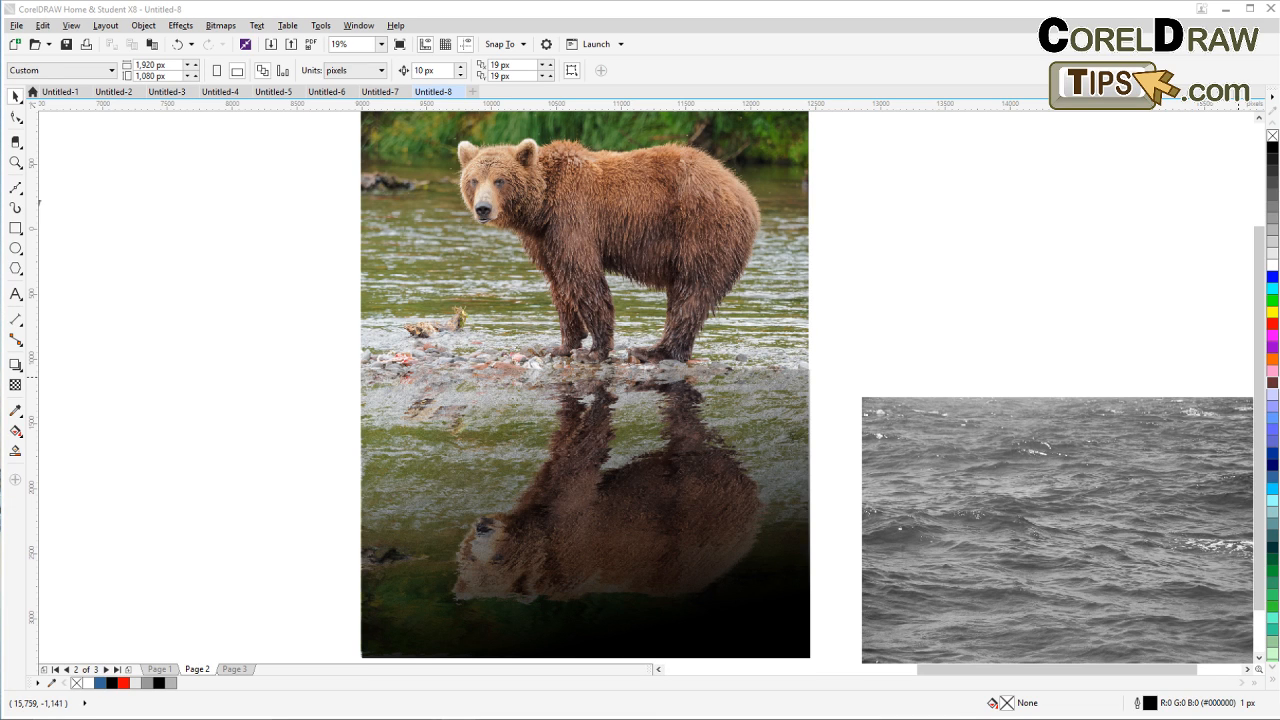
left_click(513, 533)
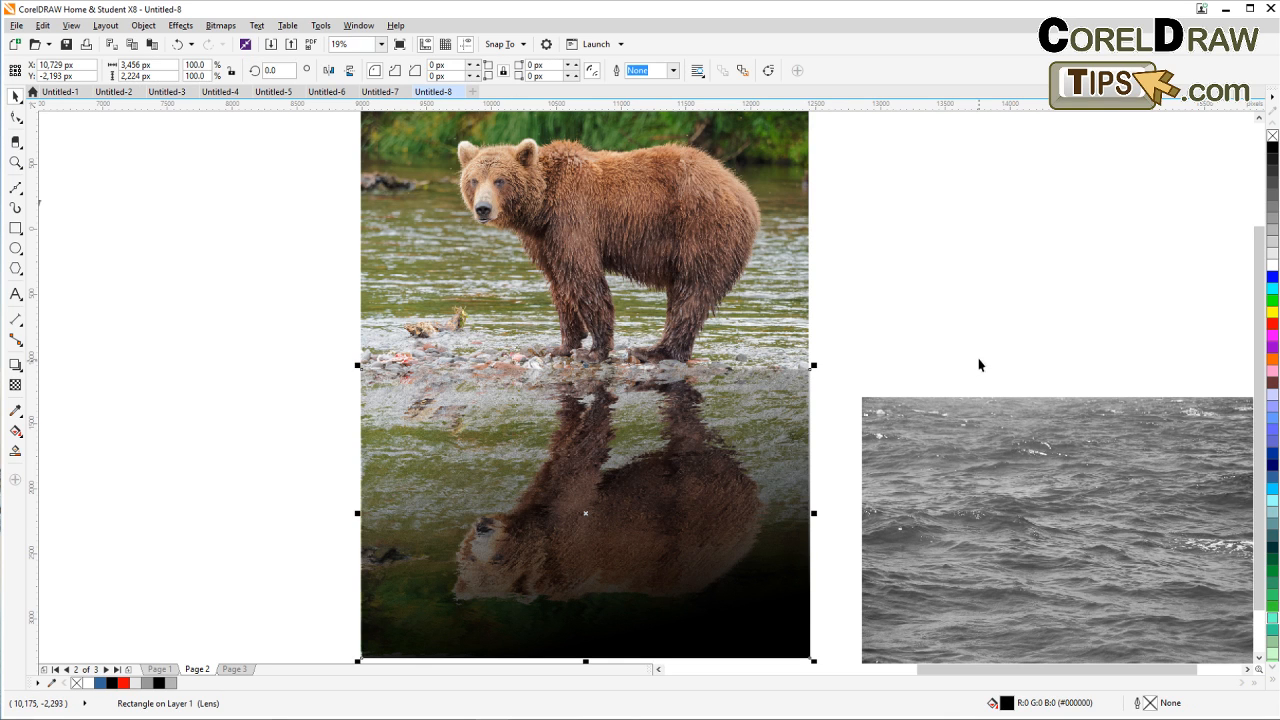
left_click(969, 436)
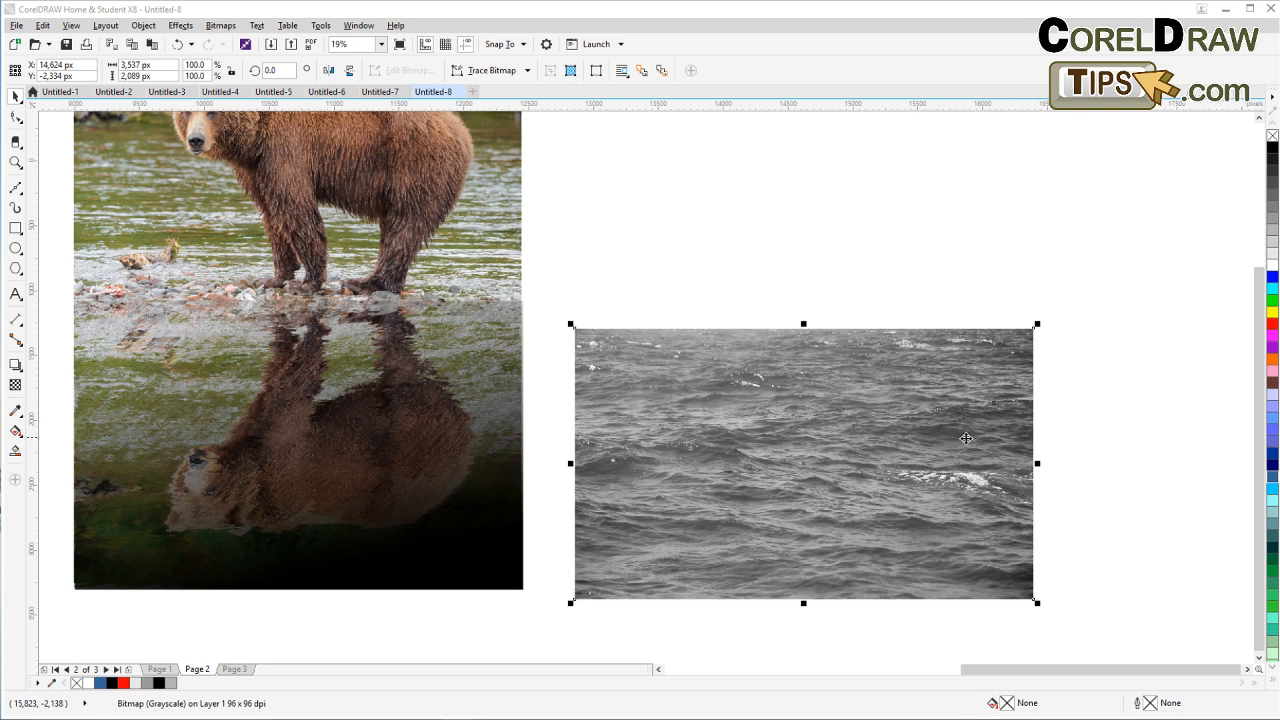
left_click(848, 314)
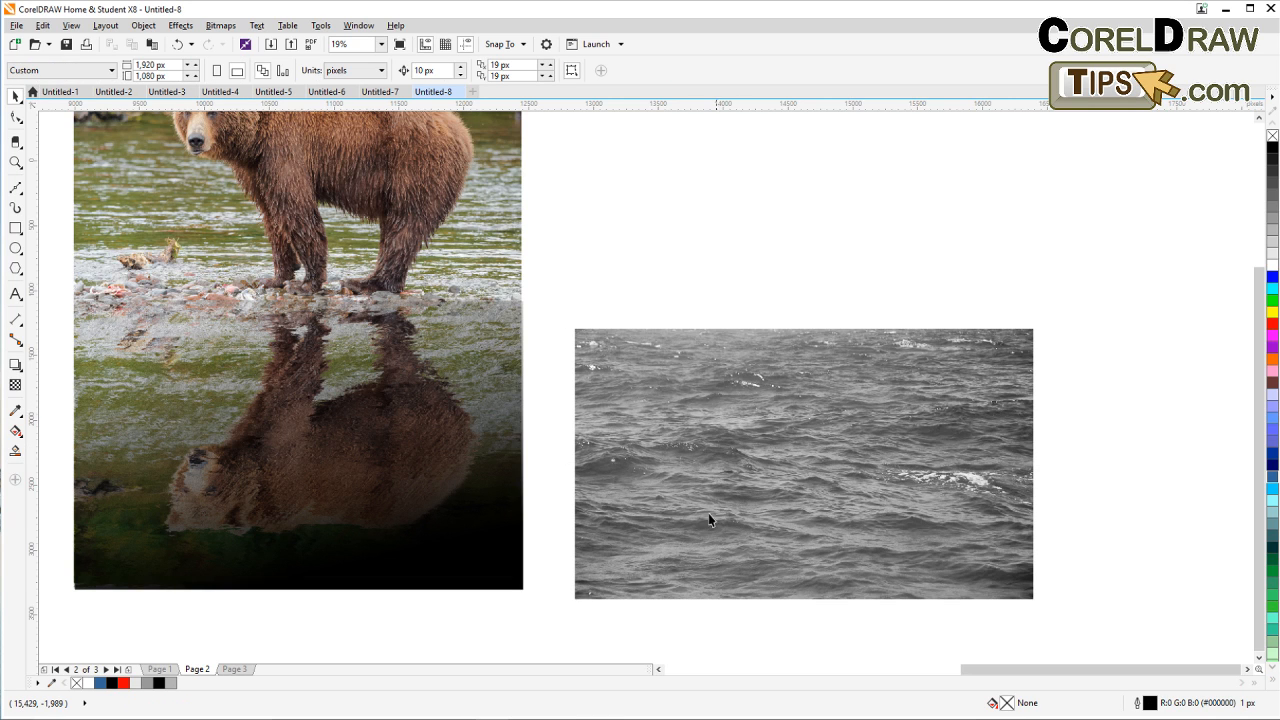
left_click_drag(693, 509, 781, 481)
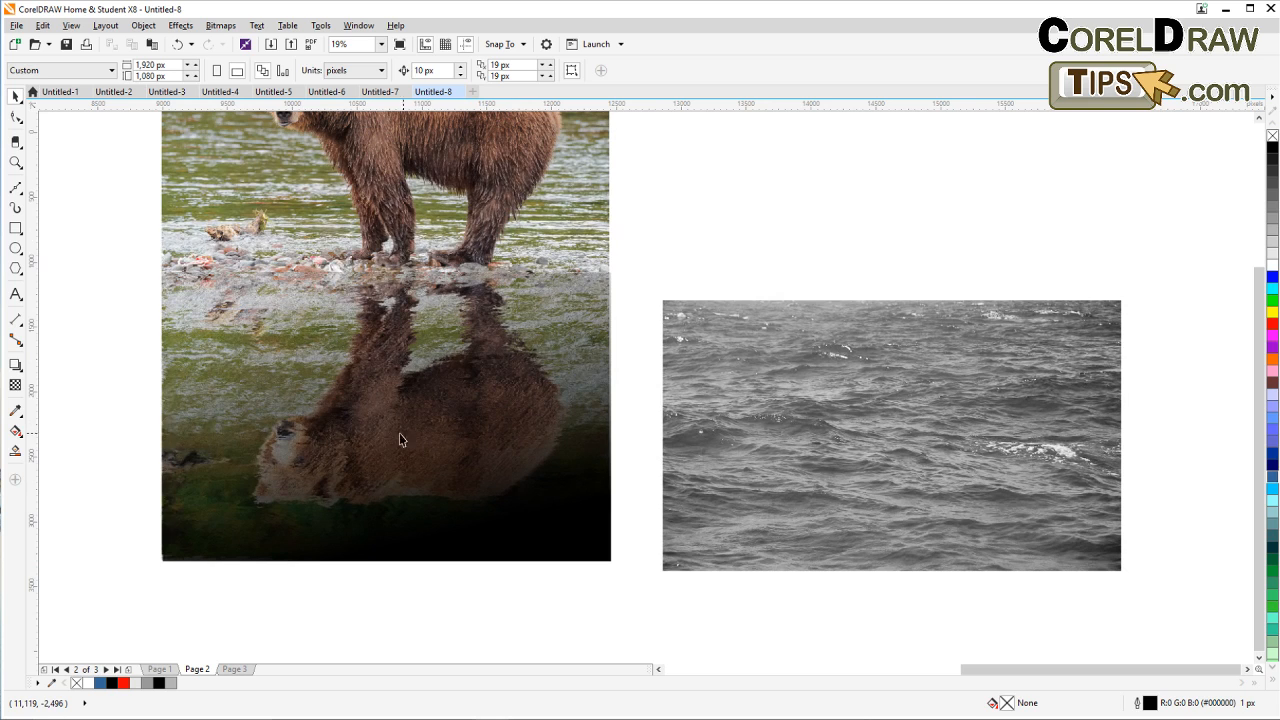
left_click_drag(399, 434, 622, 492)
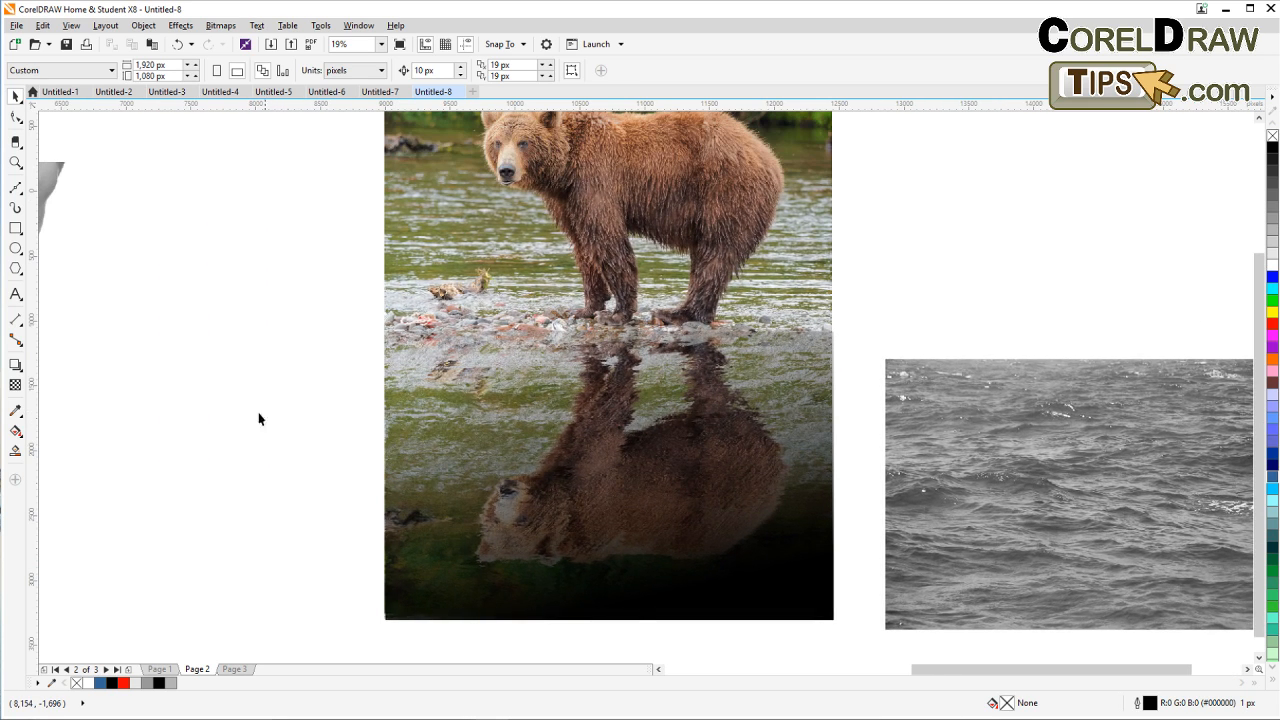
Step: Move the flag-painted face photo slightly lower and farther away from the portrait, leaving a small gap between the two pictures
left_click_drag(258, 418, 523, 437)
scroll(431, 423, "down", 4)
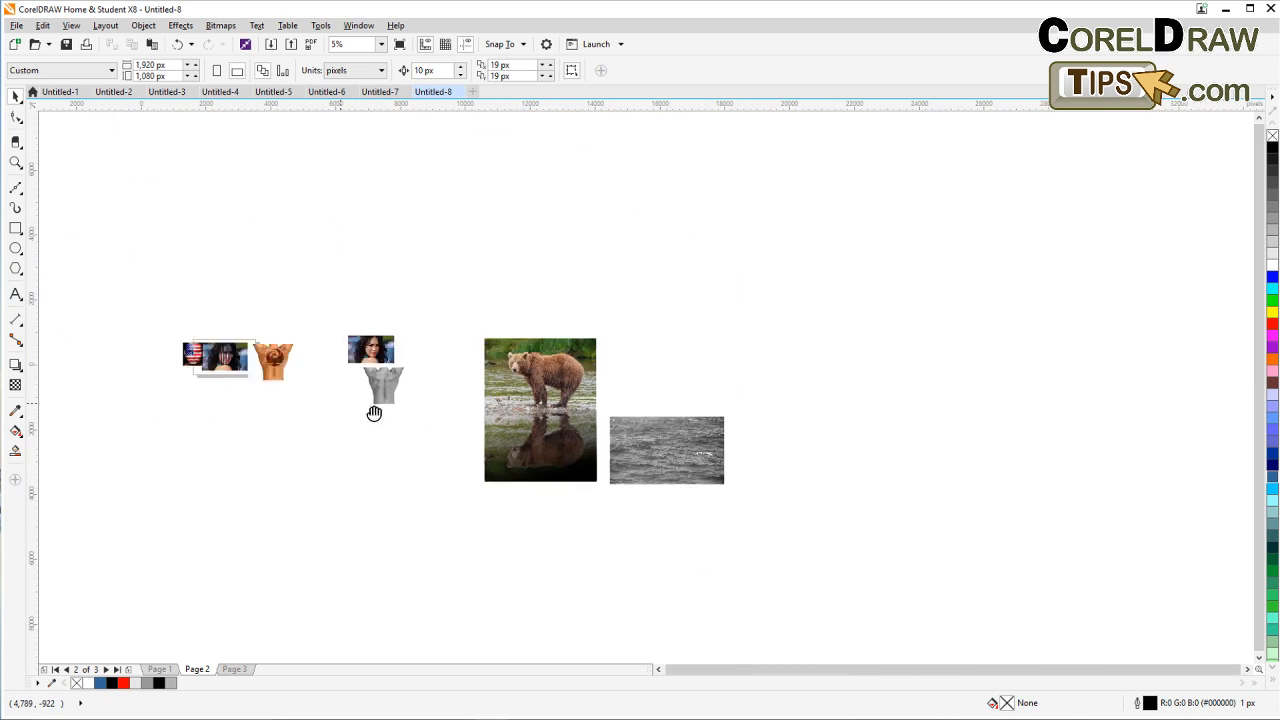
left_click_drag(374, 413, 516, 449)
scroll(350, 402, "up", 4)
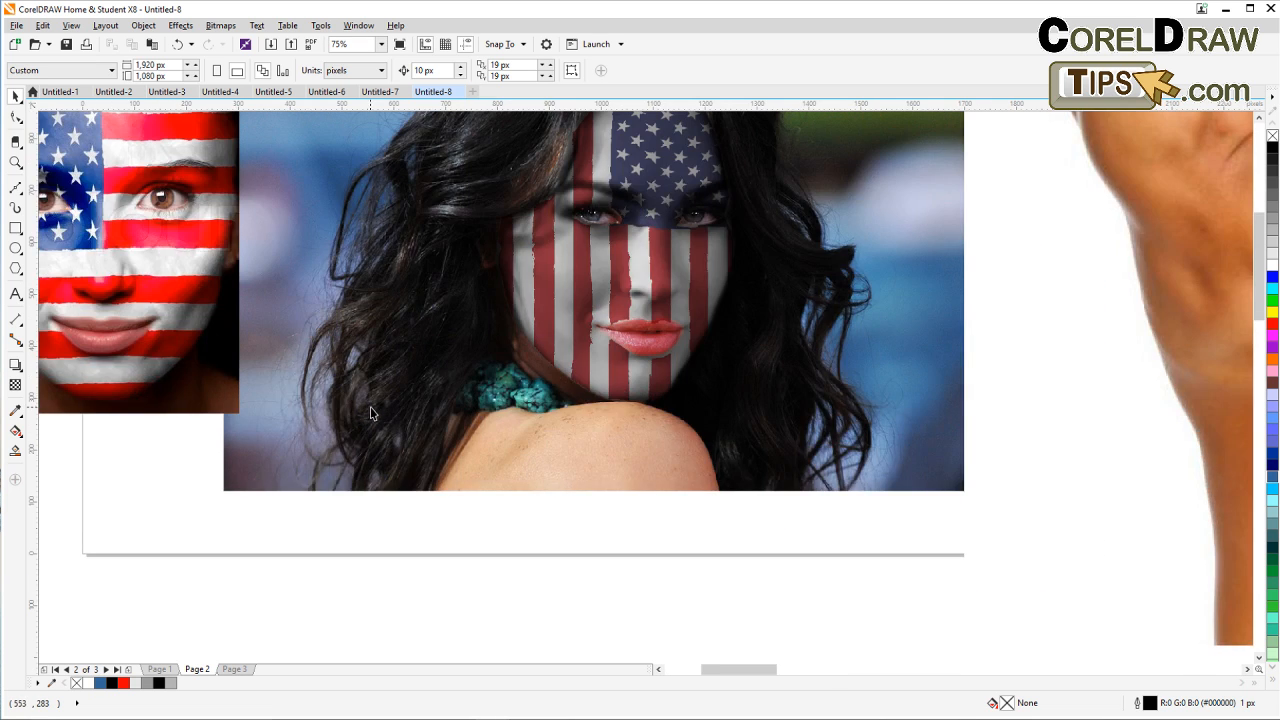
scroll(370, 413, "down", 2)
scroll(385, 421, "up", 1)
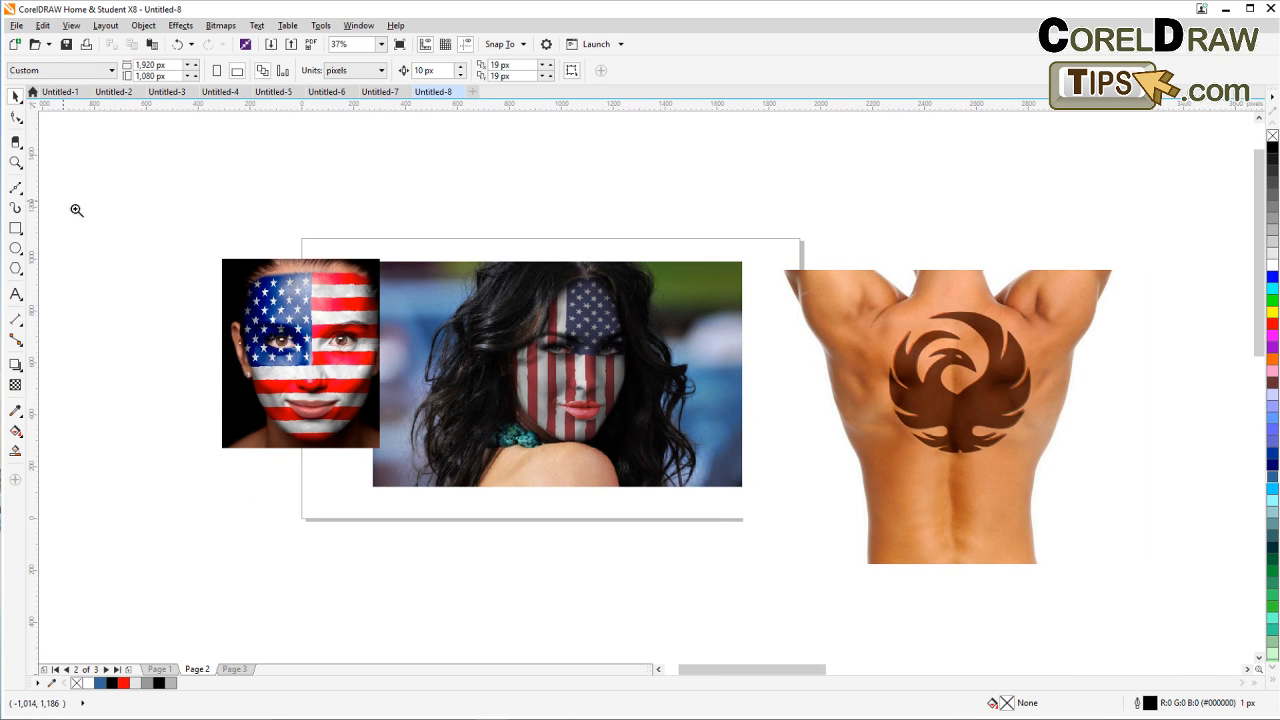
key("z")
left_click_drag(212, 243, 762, 518)
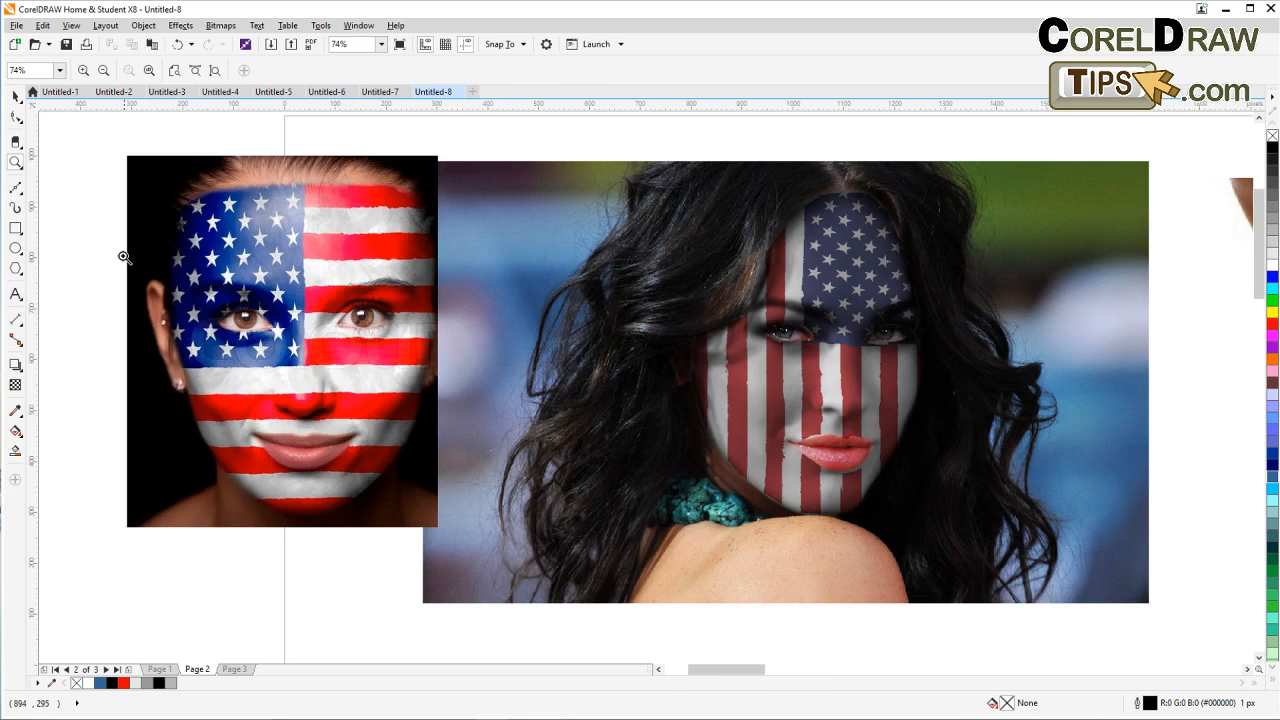
left_click(15, 96)
scroll(93, 197, "down", 2)
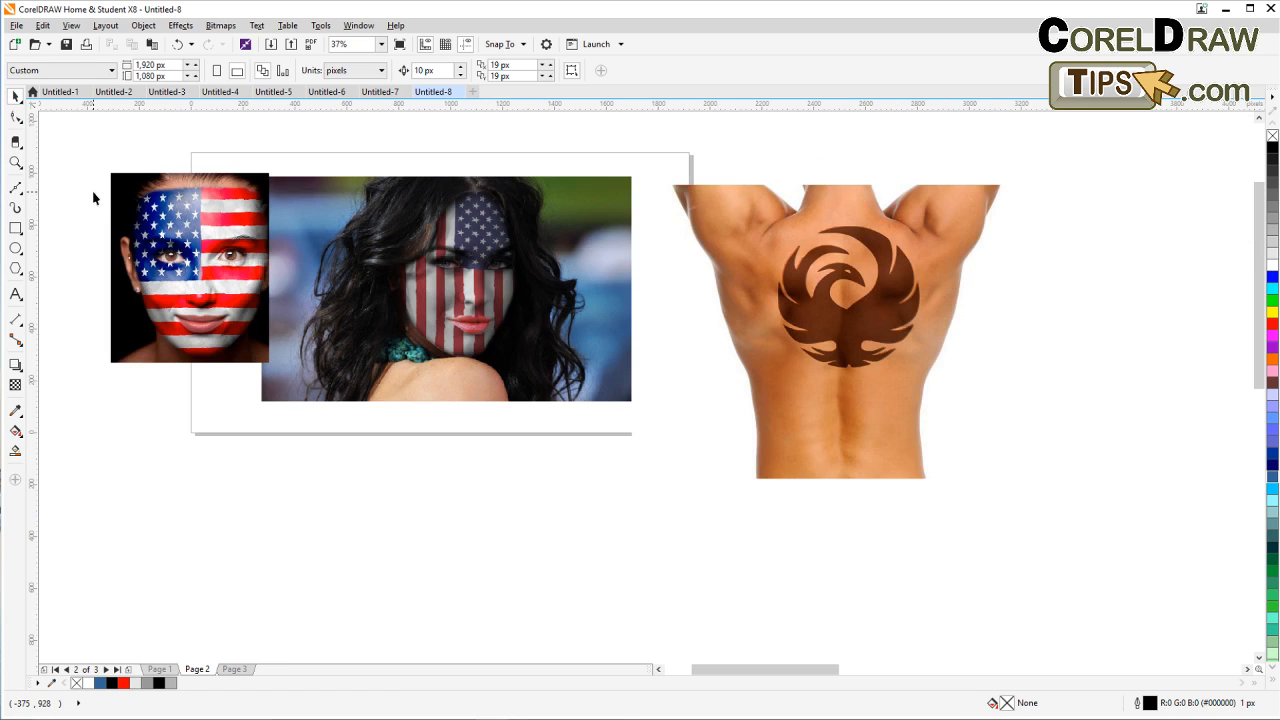
left_click_drag(250, 229, 205, 270)
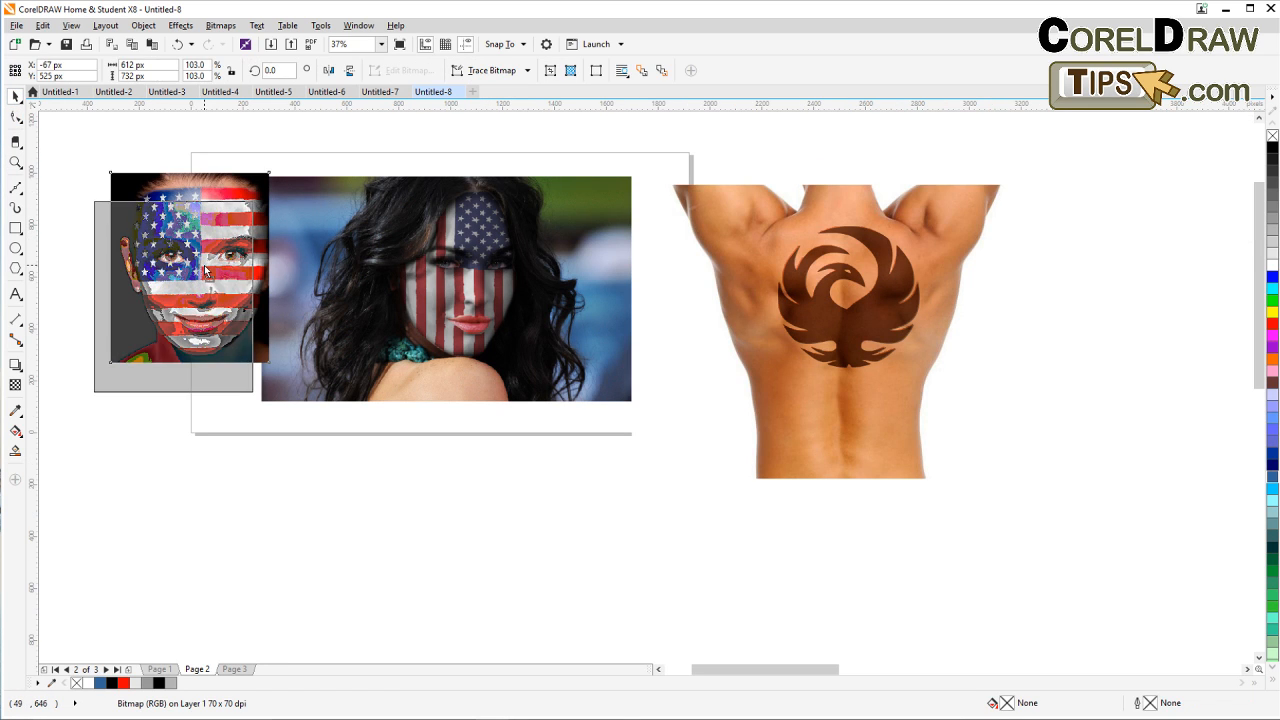
left_click(236, 467)
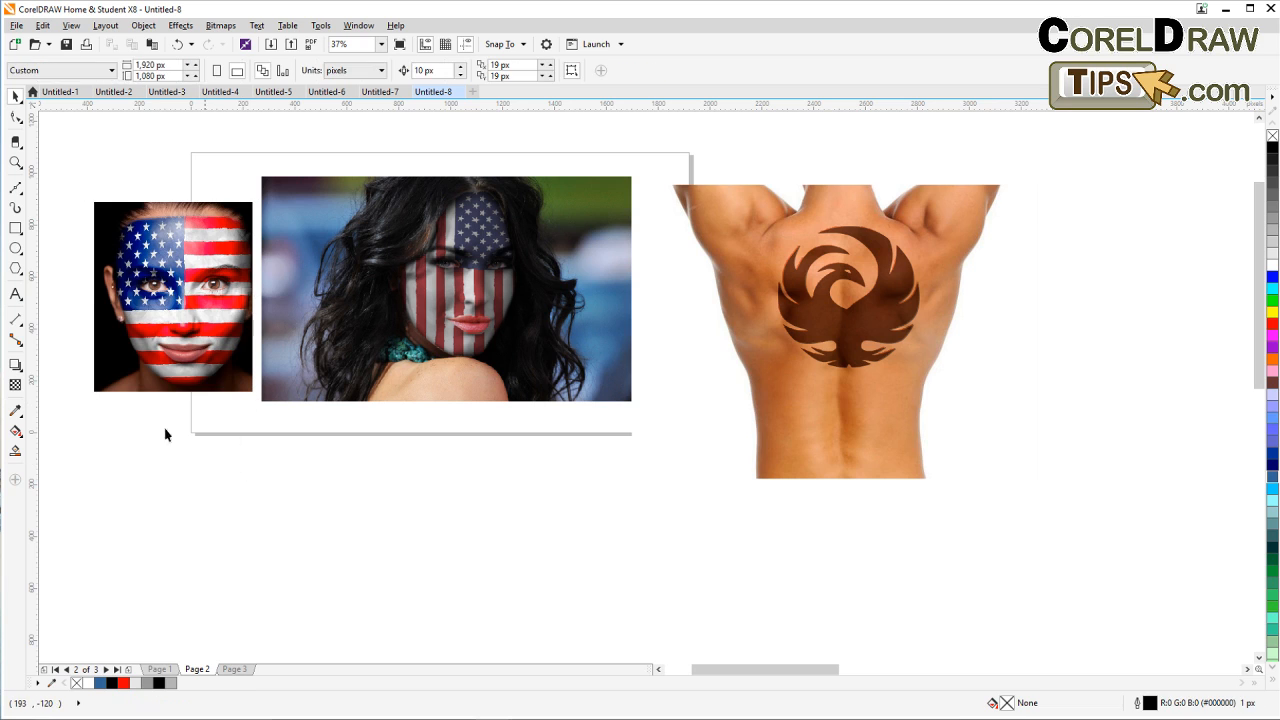
Step: Examine up close how the flag's stars and stripes blend over the portrait's facial features
left_click(16, 161)
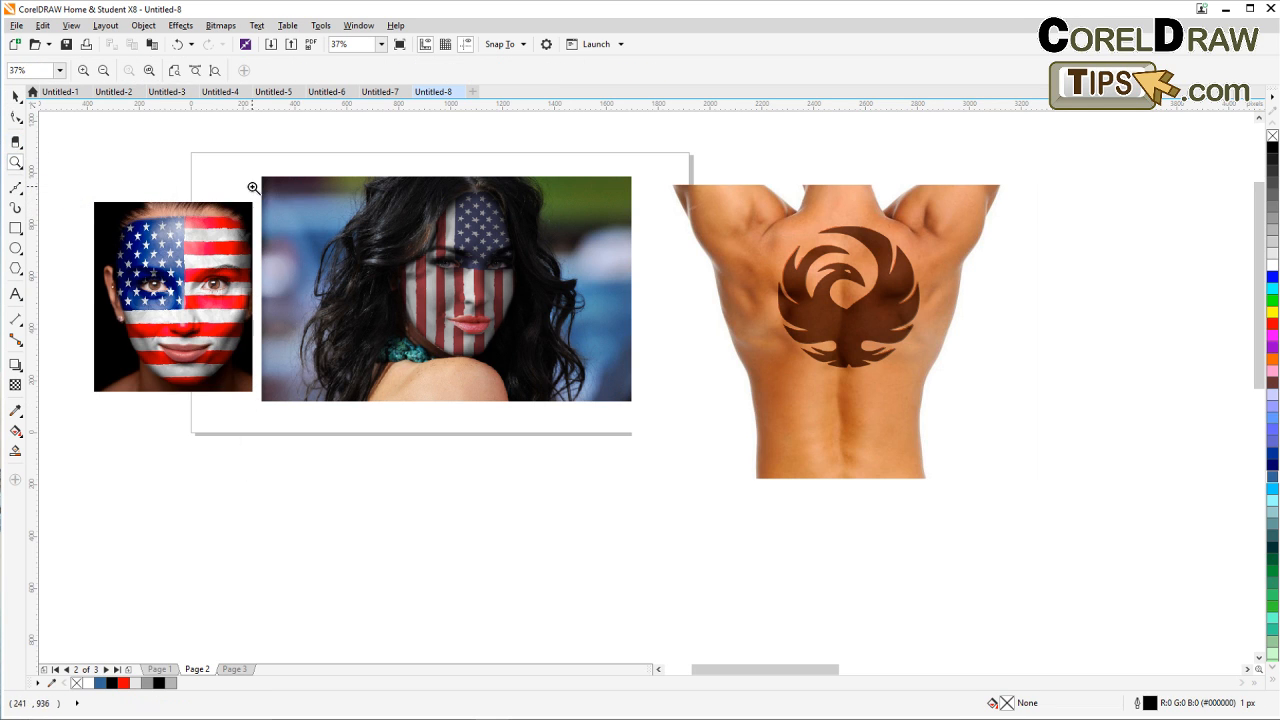
left_click_drag(253, 188, 648, 428)
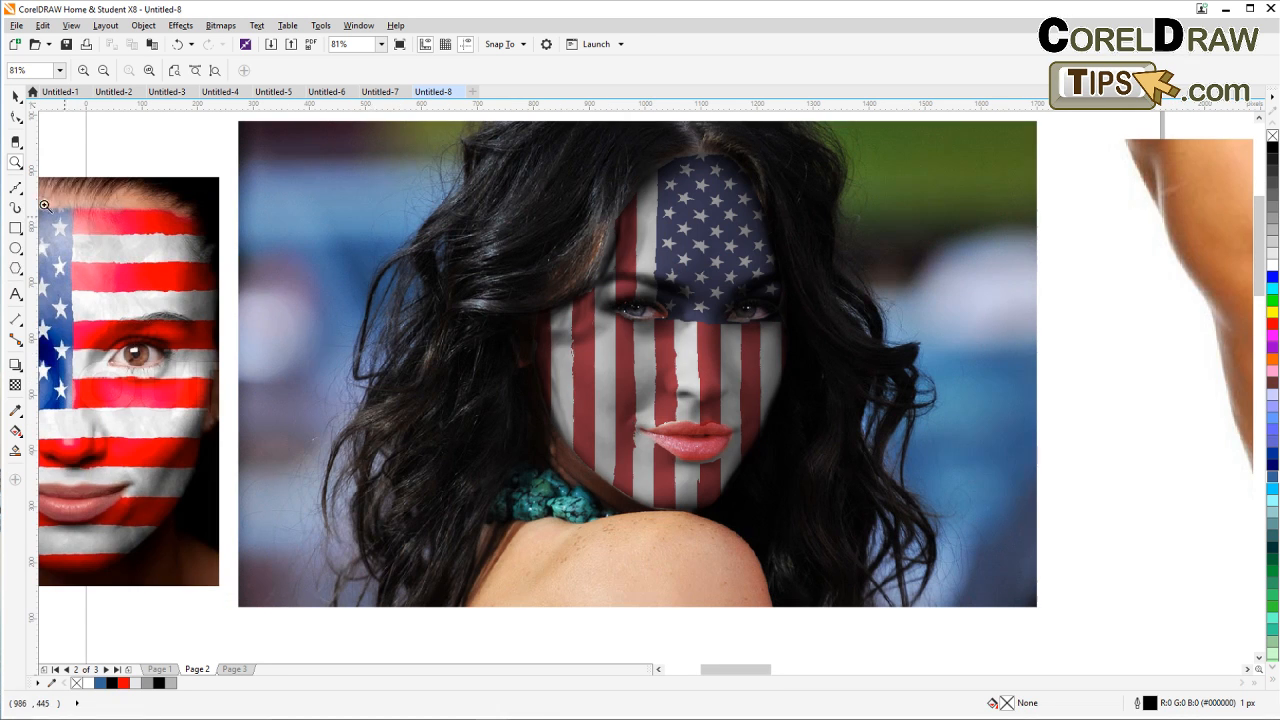
left_click(16, 96)
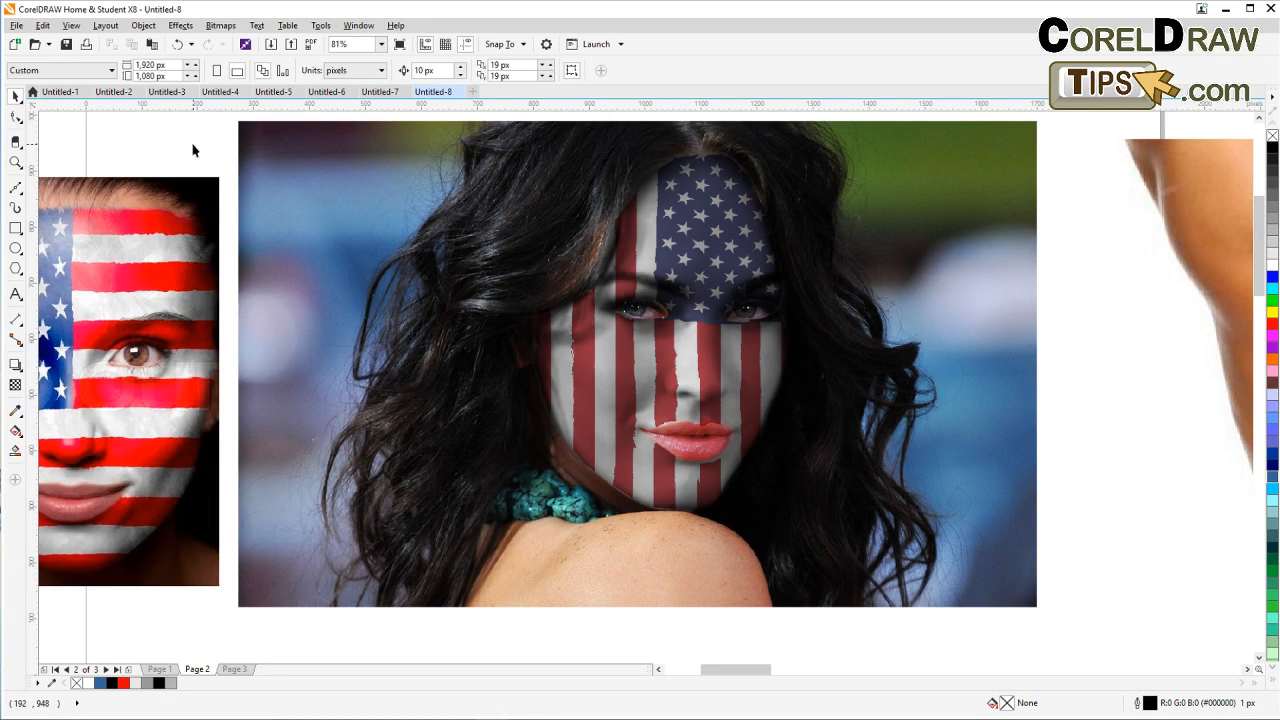
key("F3")
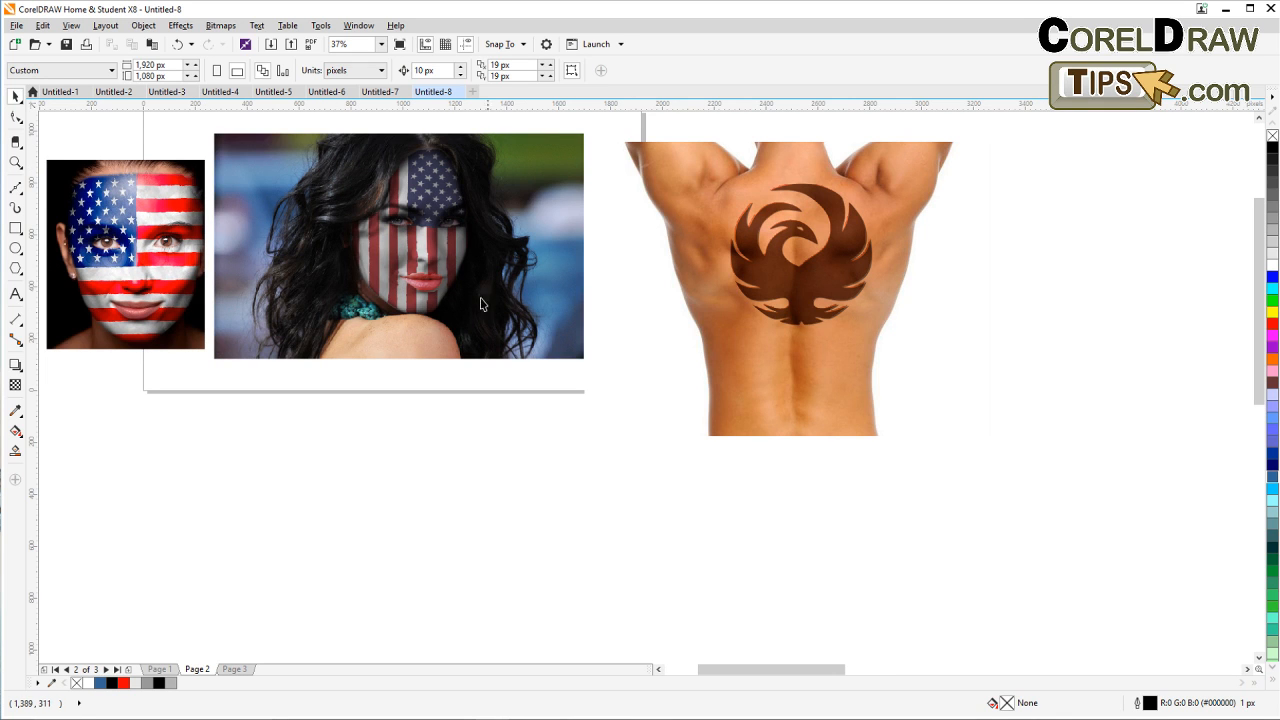
scroll(418, 244, "up", 2)
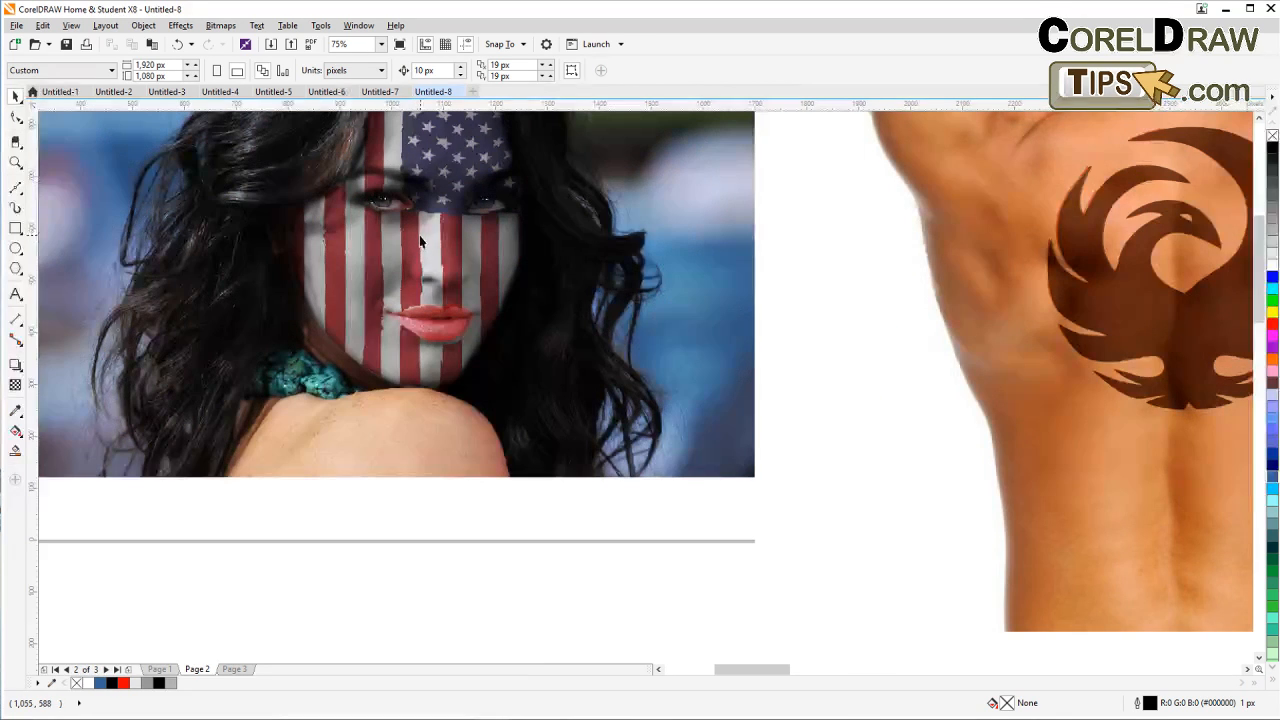
left_click_drag(420, 245, 459, 312)
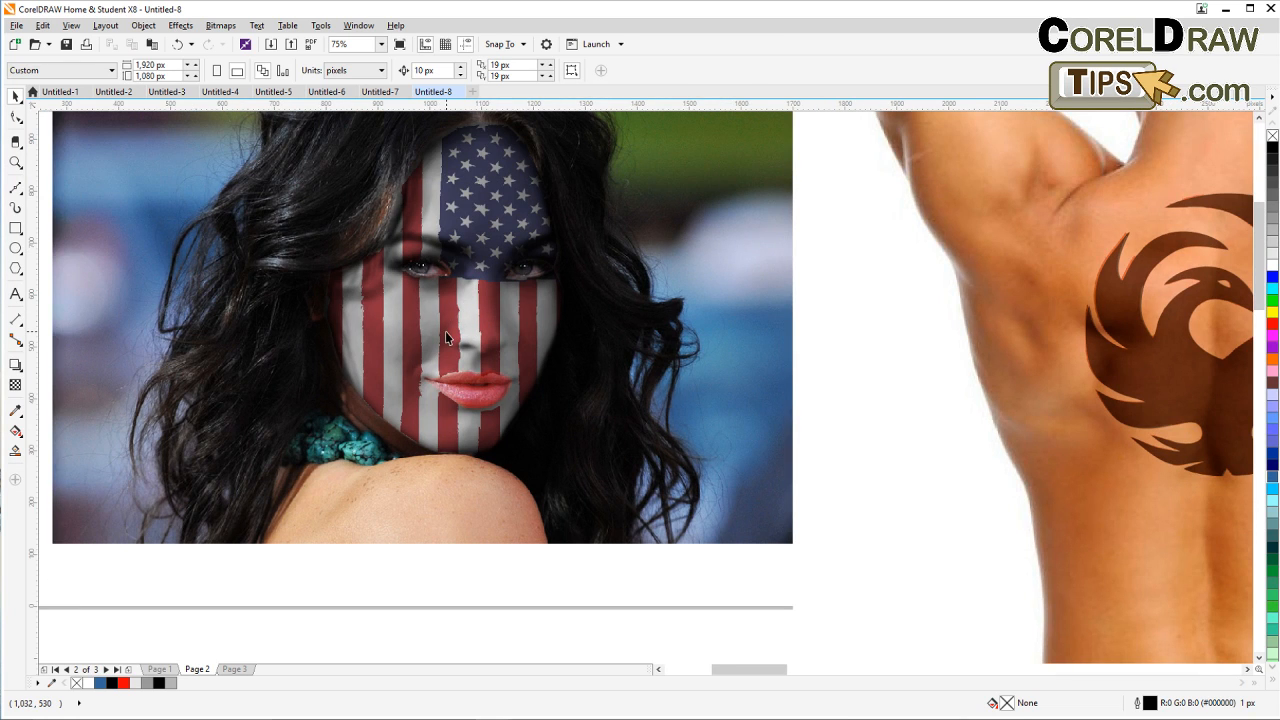
Step: Compare the flag-blended portrait with the phoenix tattoo on the back, both as a whole and up close
key("F3")
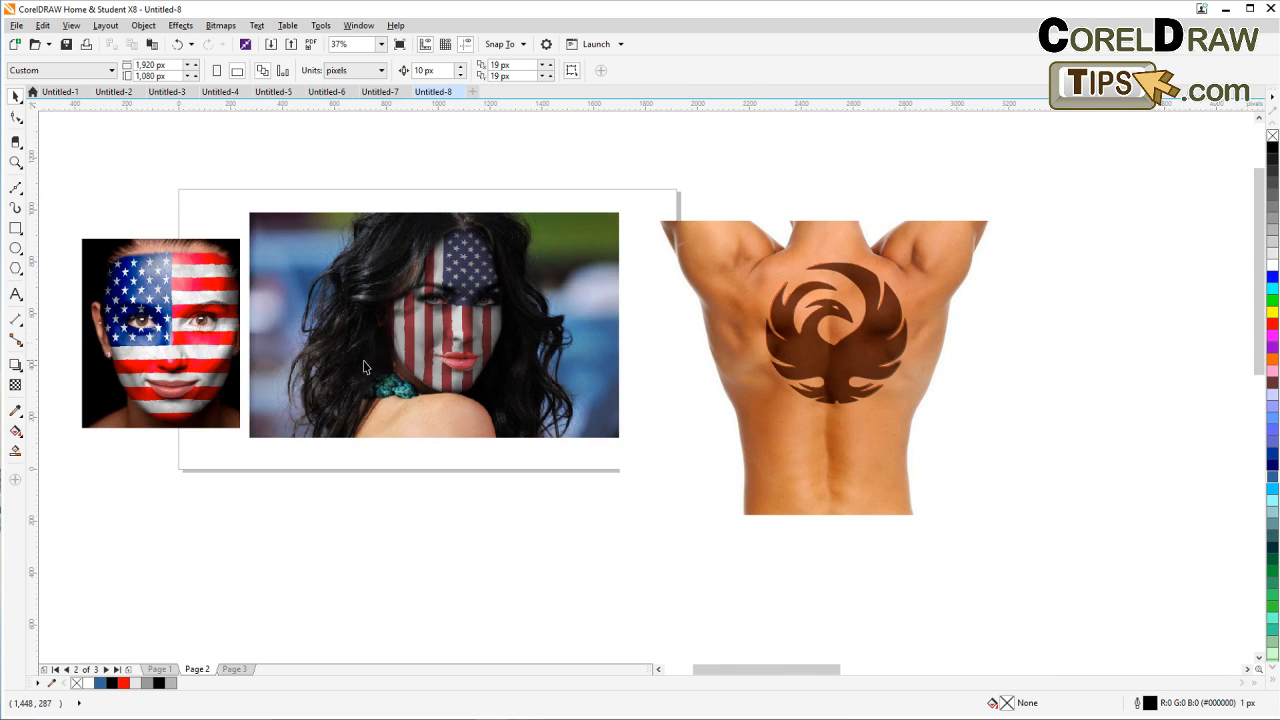
scroll(466, 317, "up", 2)
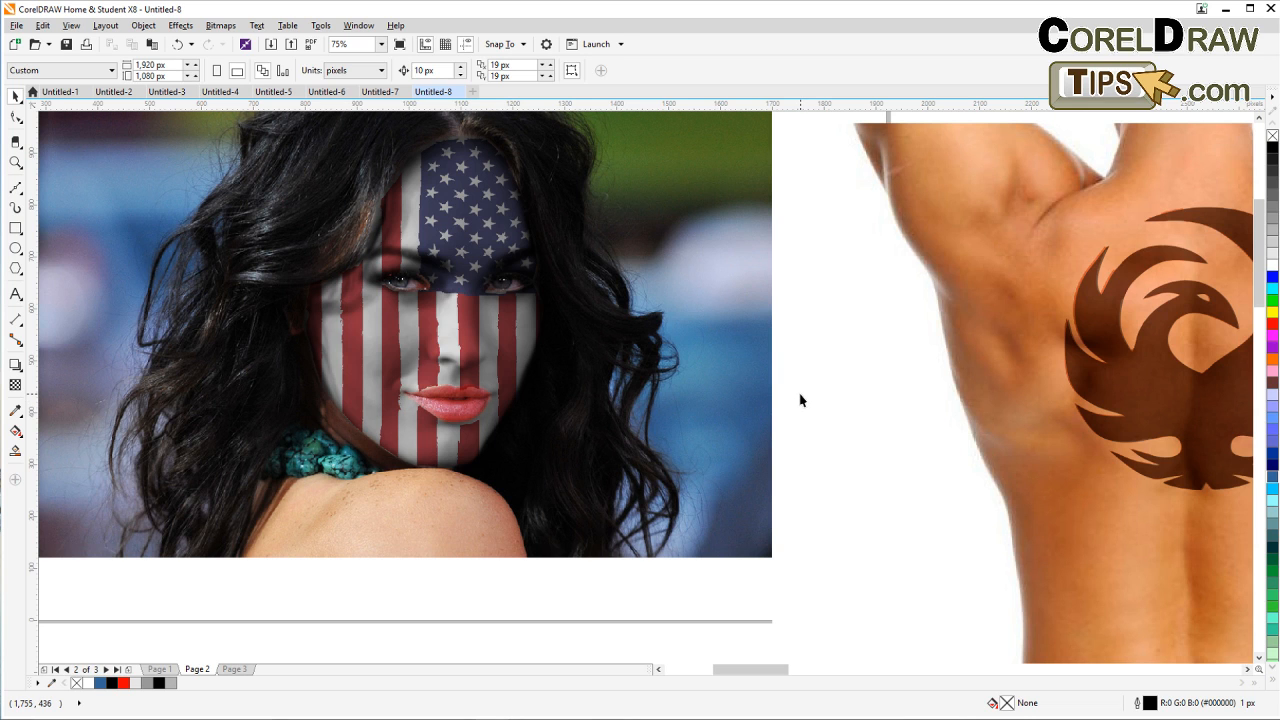
left_click_drag(800, 394, 811, 433)
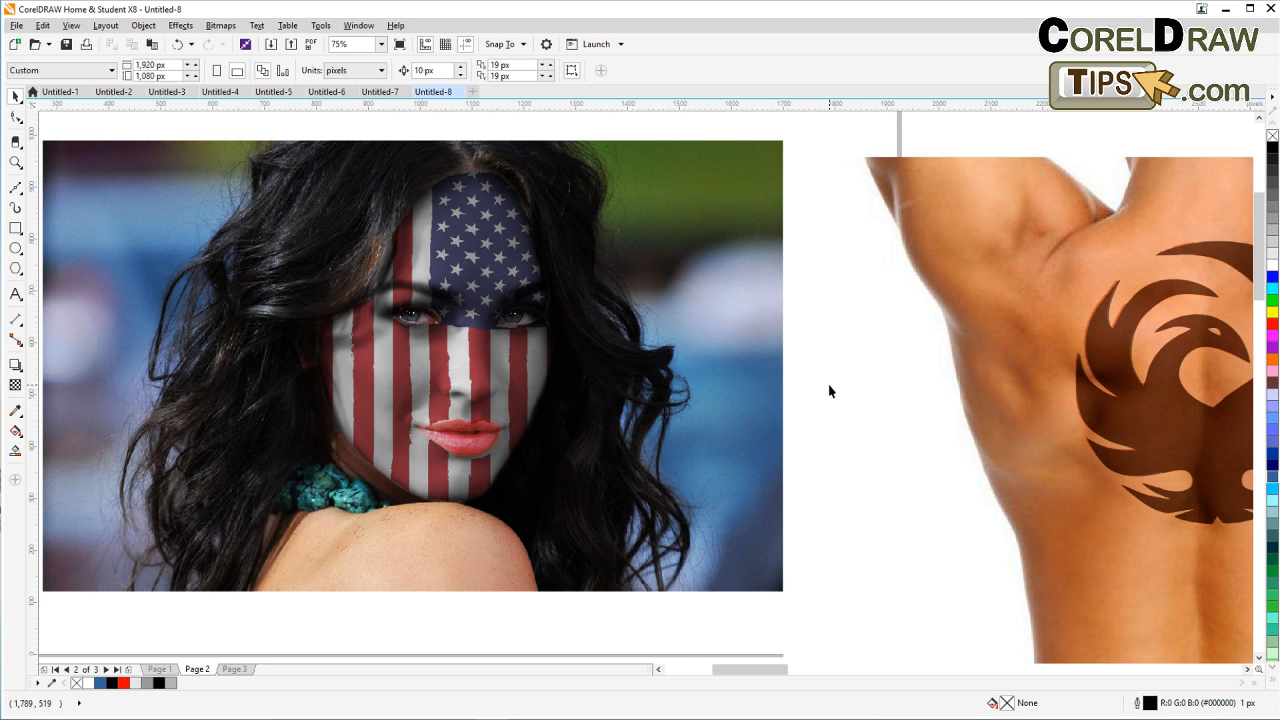
scroll(829, 391, "down", 2)
left_click_drag(829, 386, 612, 355)
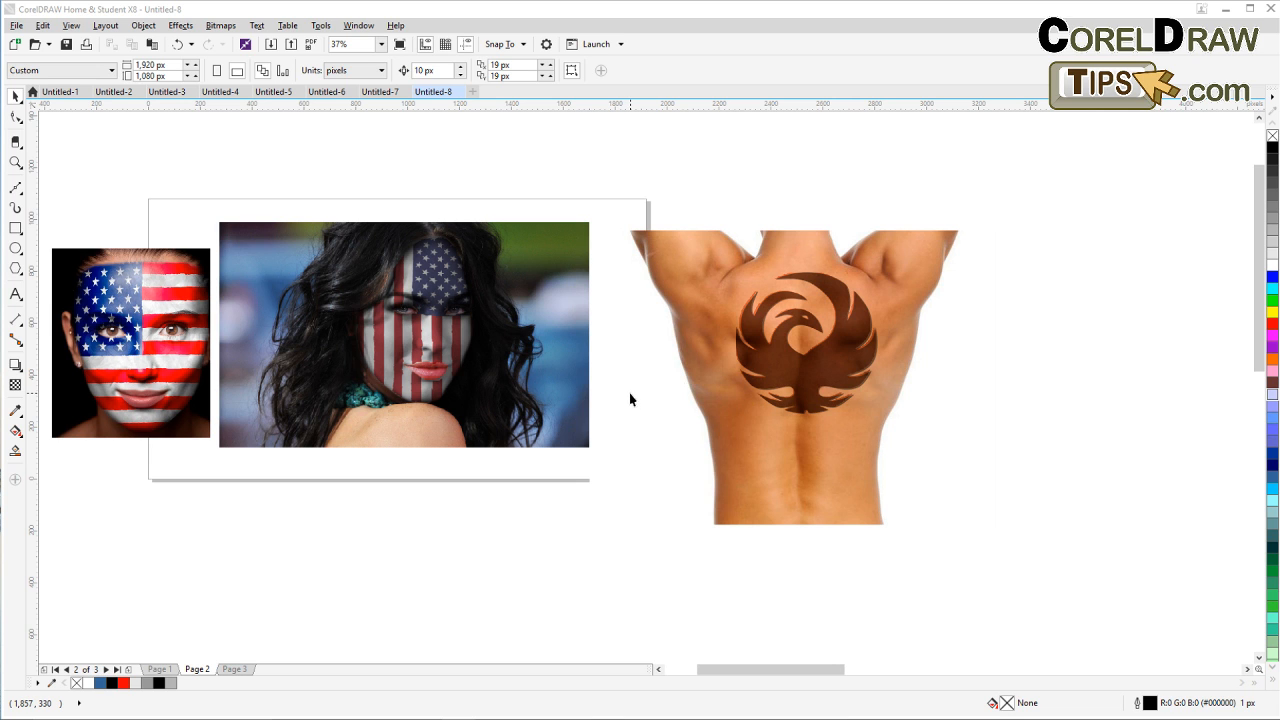
scroll(622, 413, "up", 2)
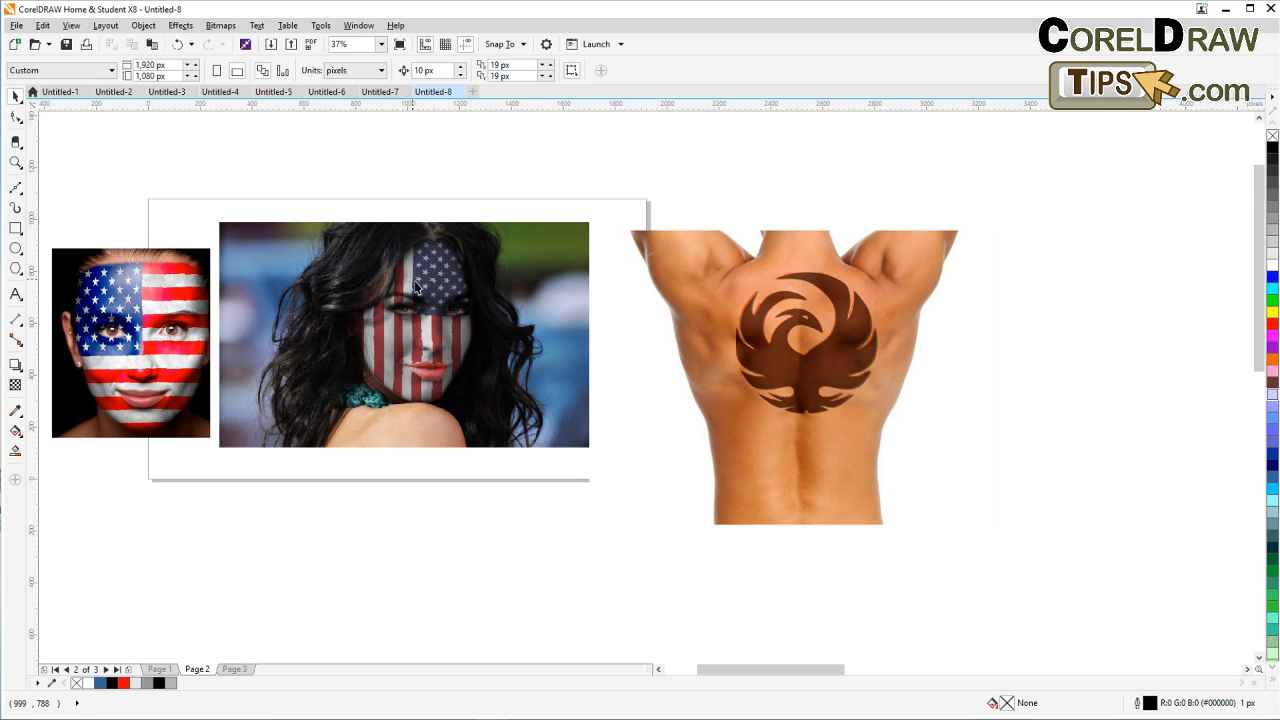
scroll(415, 285, "up", 2)
scroll(415, 288, "down", 2)
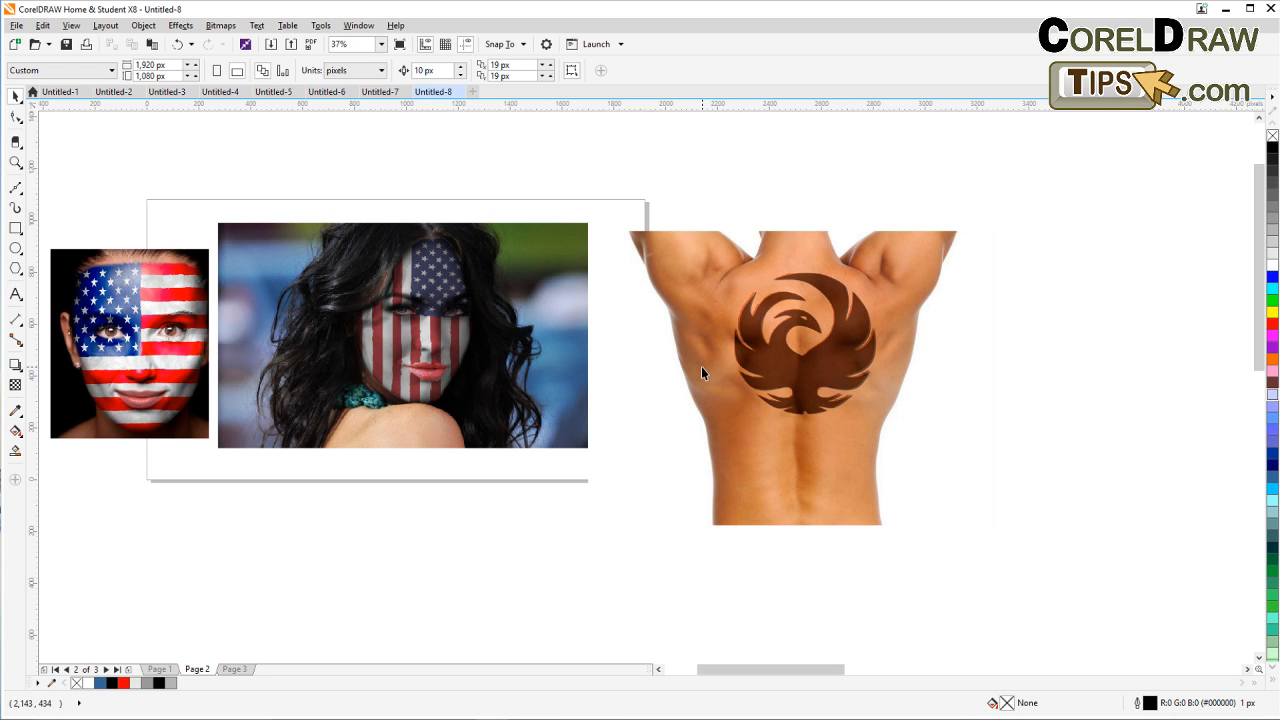
scroll(524, 342, "up", 2)
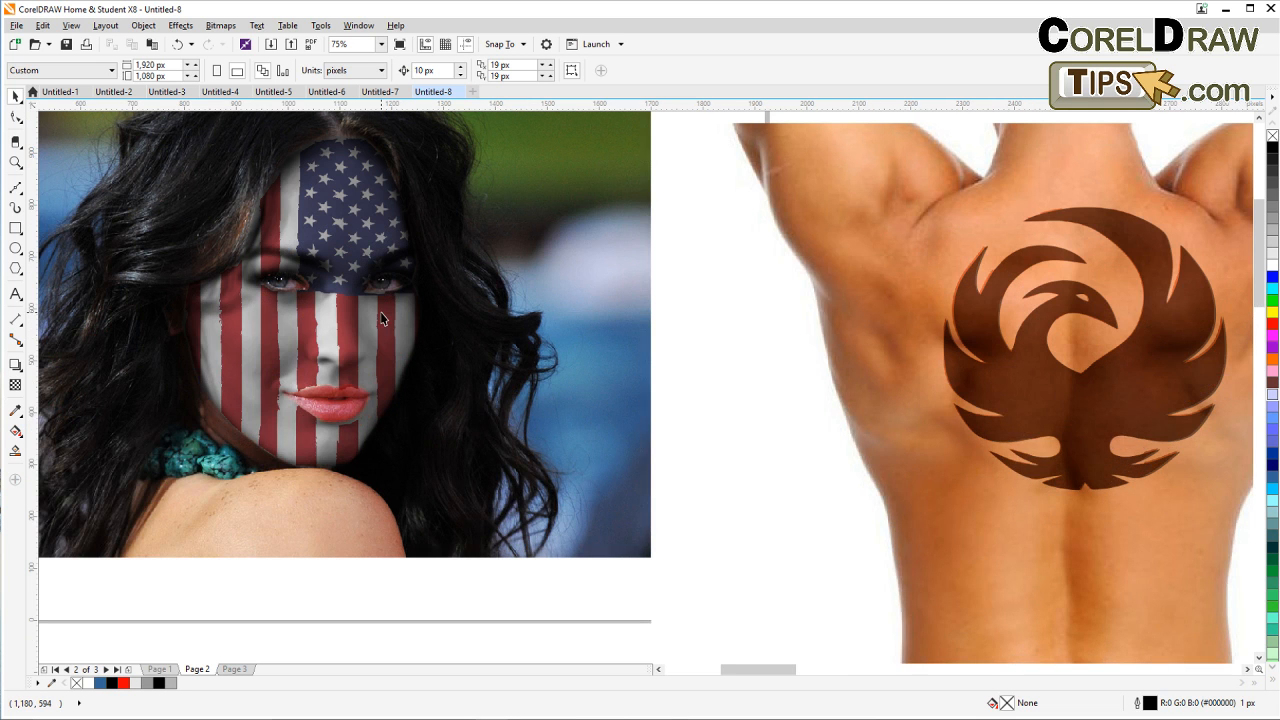
scroll(532, 354, "down", 2)
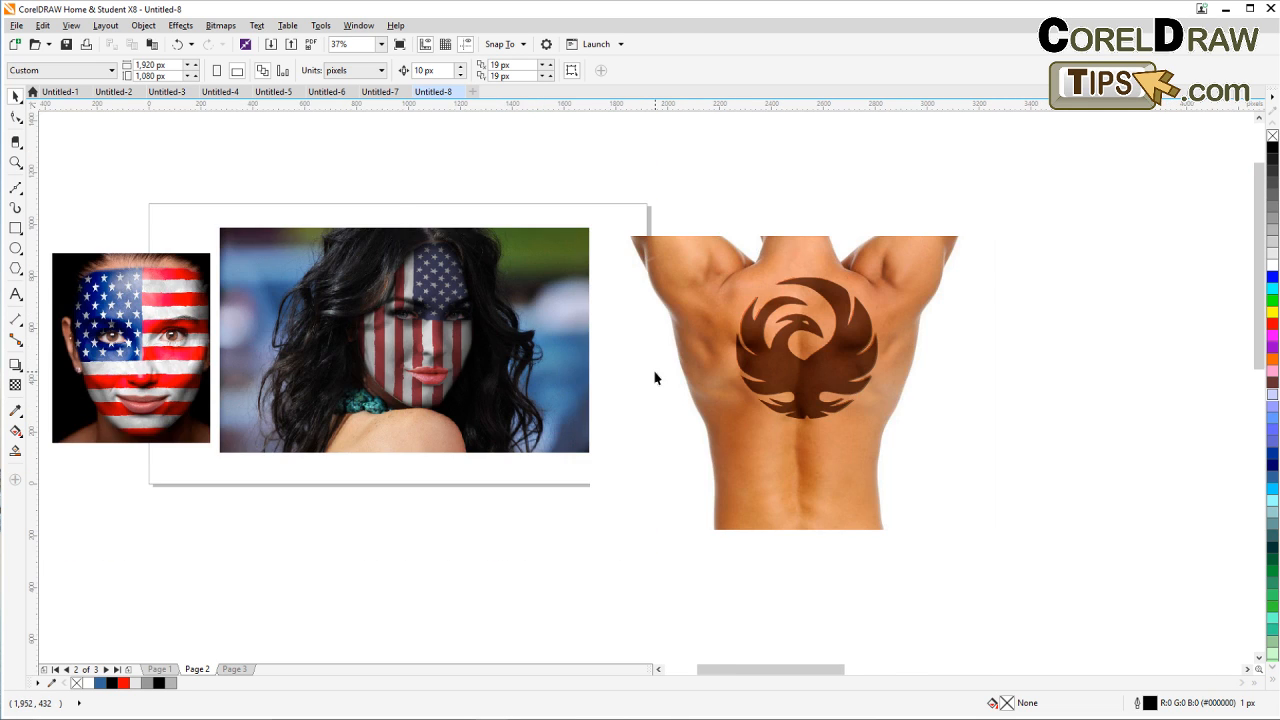
left_click_drag(654, 378, 604, 388)
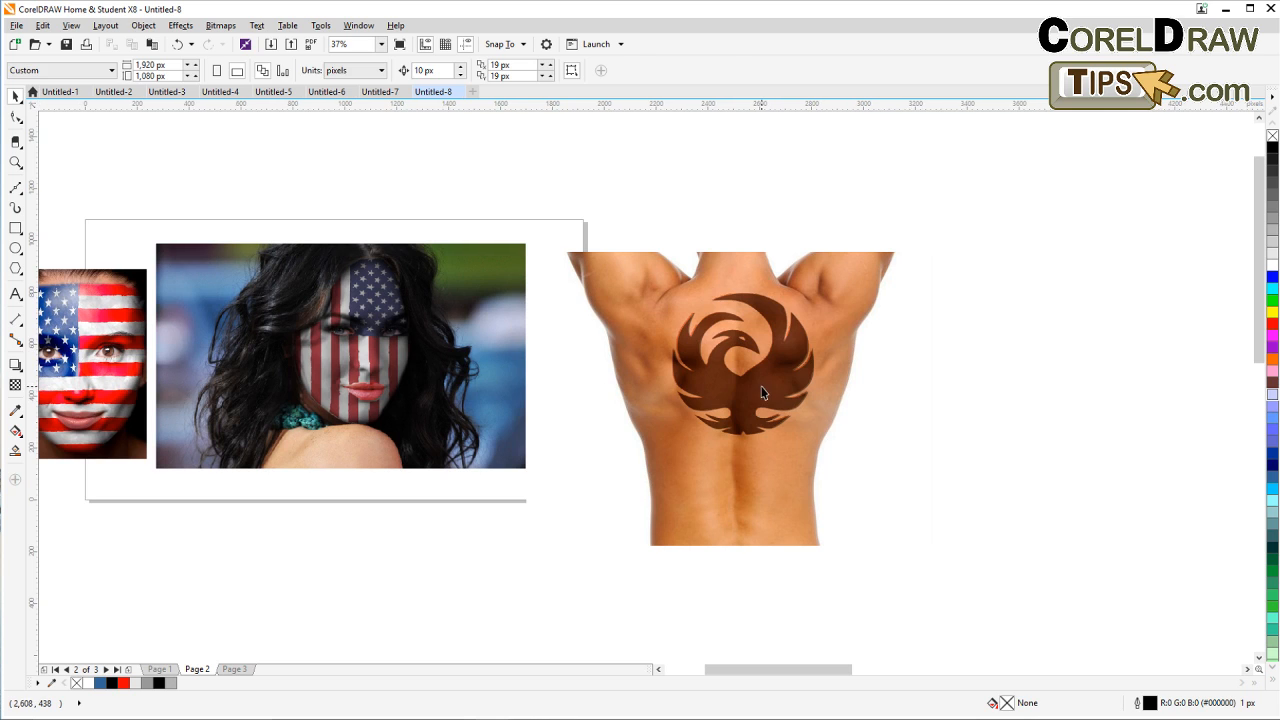
Step: Try moving the phoenix tattoo sideways off the back, and undo the move
left_click_drag(763, 387, 892, 389)
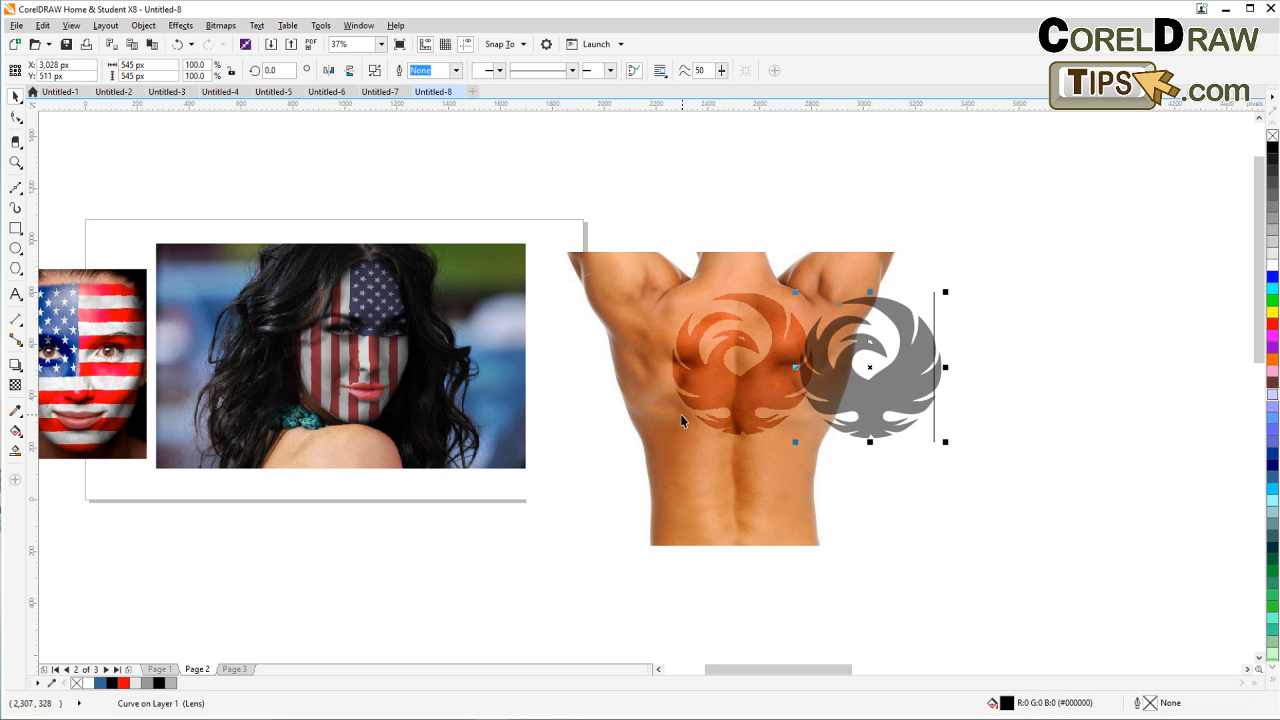
key("ctrl+z")
left_click(482, 522)
left_click_drag(480, 523, 524, 540)
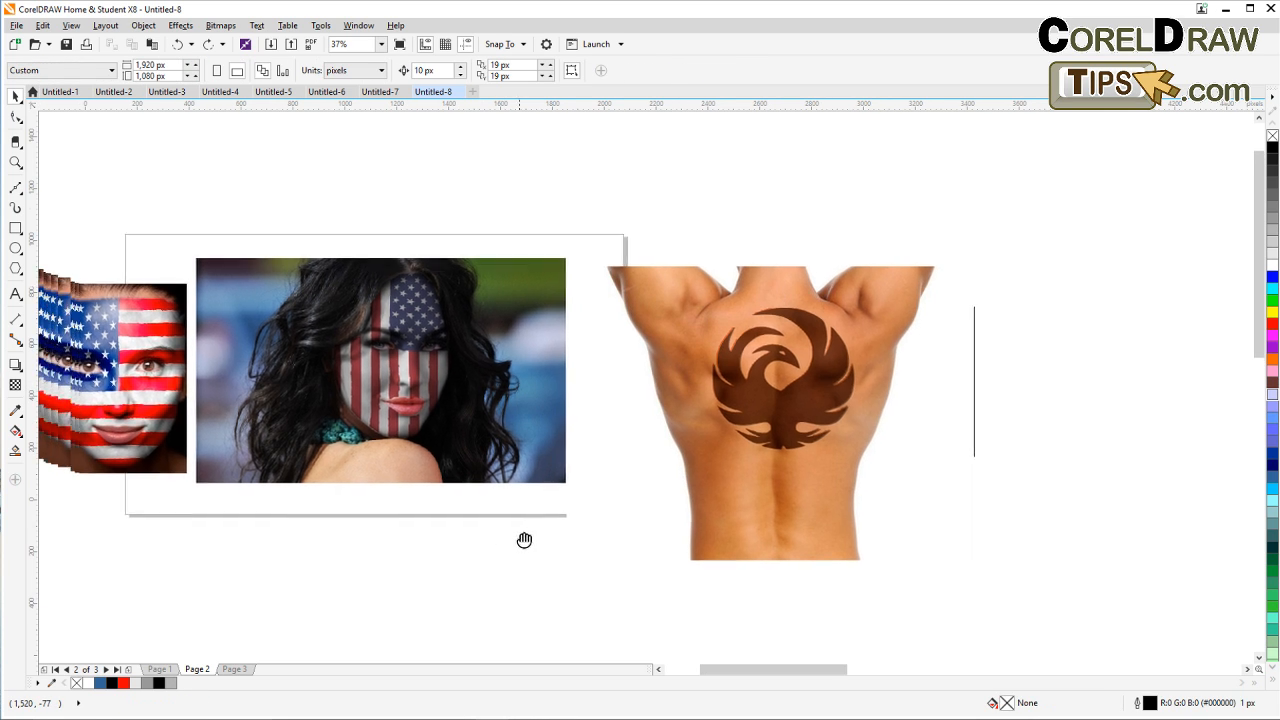
Step: Move the flag-painted face photo slightly up and over the near edge of the portrait, to about X 167 px, Y 563 px
left_click(15, 162)
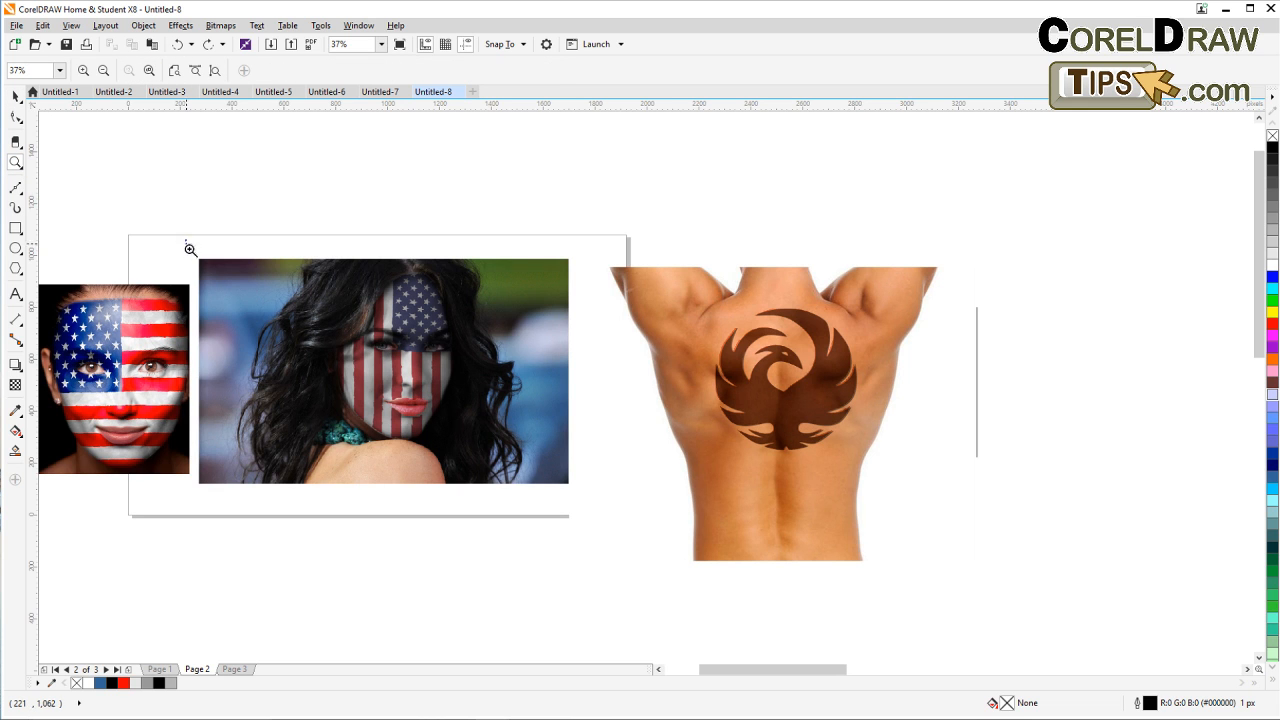
left_click_drag(190, 249, 562, 498)
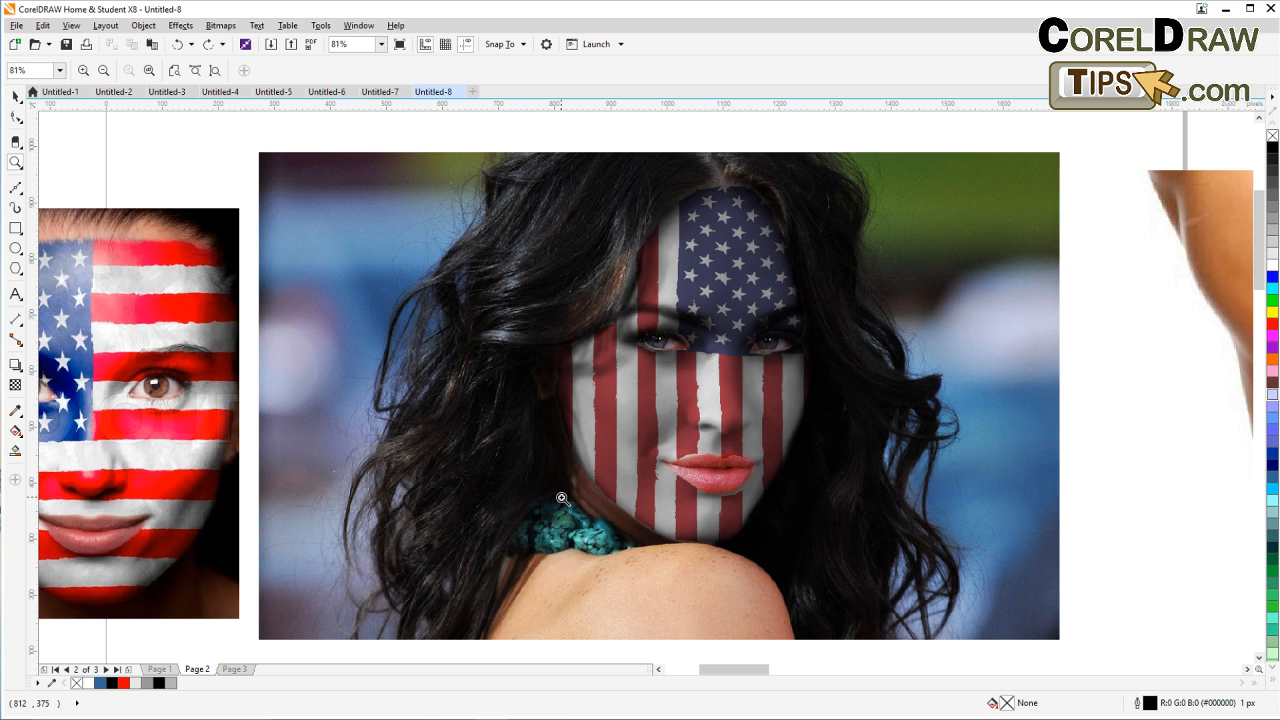
left_click_drag(668, 456, 659, 400)
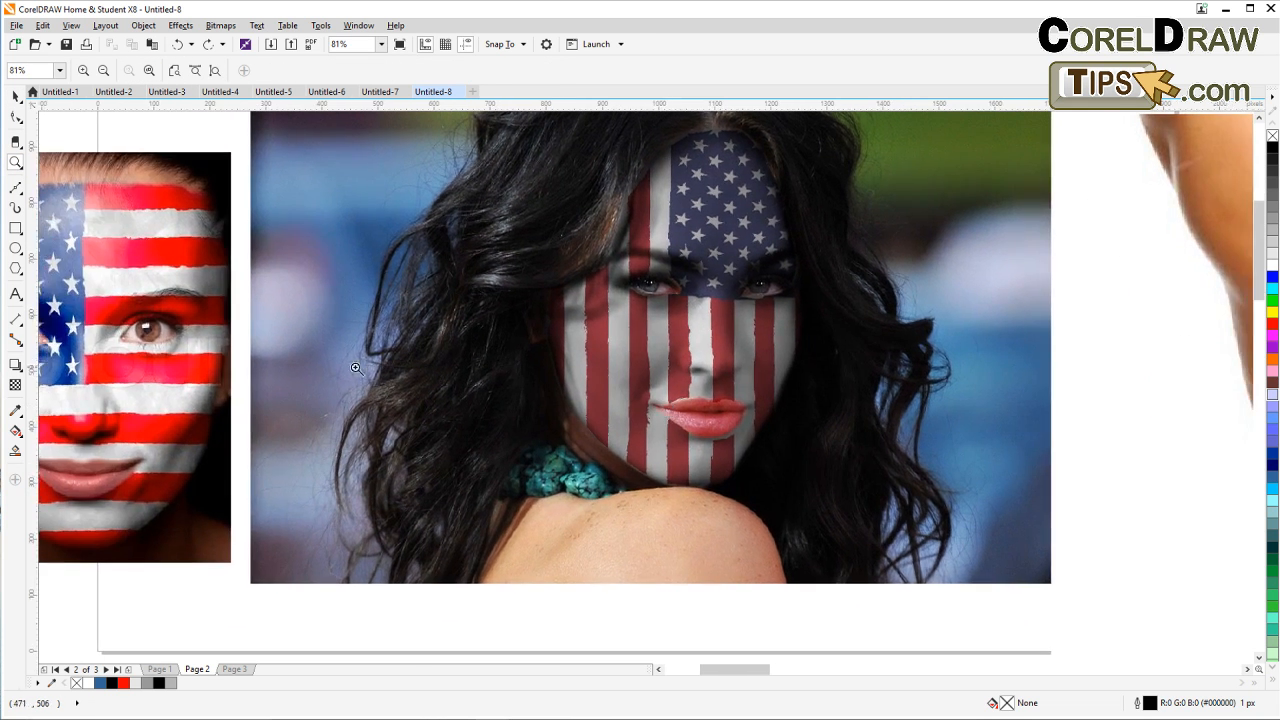
left_click_drag(285, 375, 359, 376)
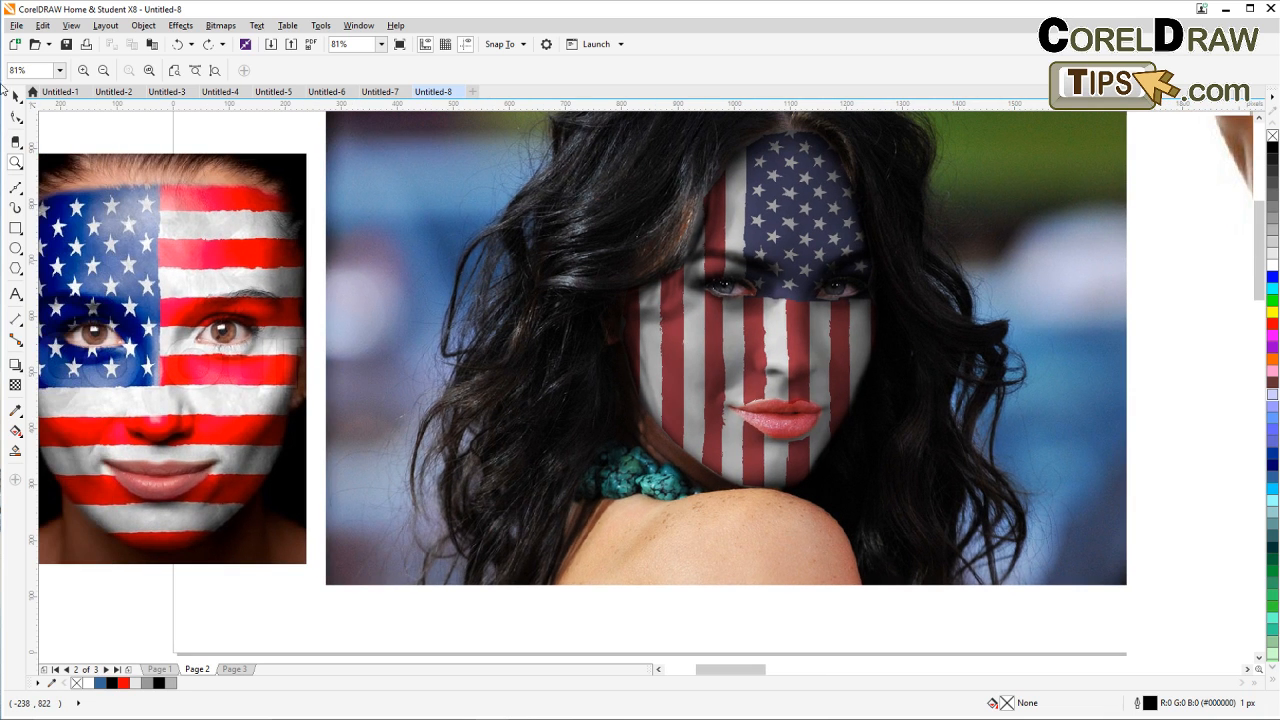
left_click(15, 95)
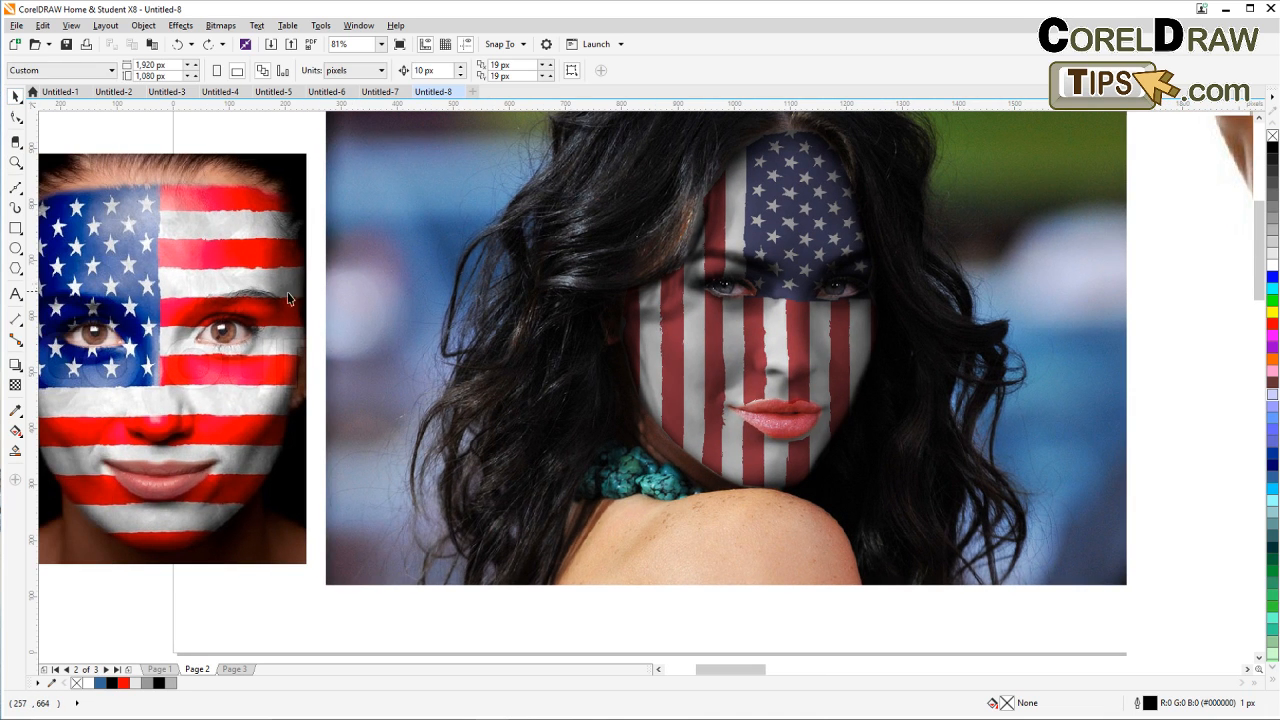
left_click_drag(287, 294, 419, 272)
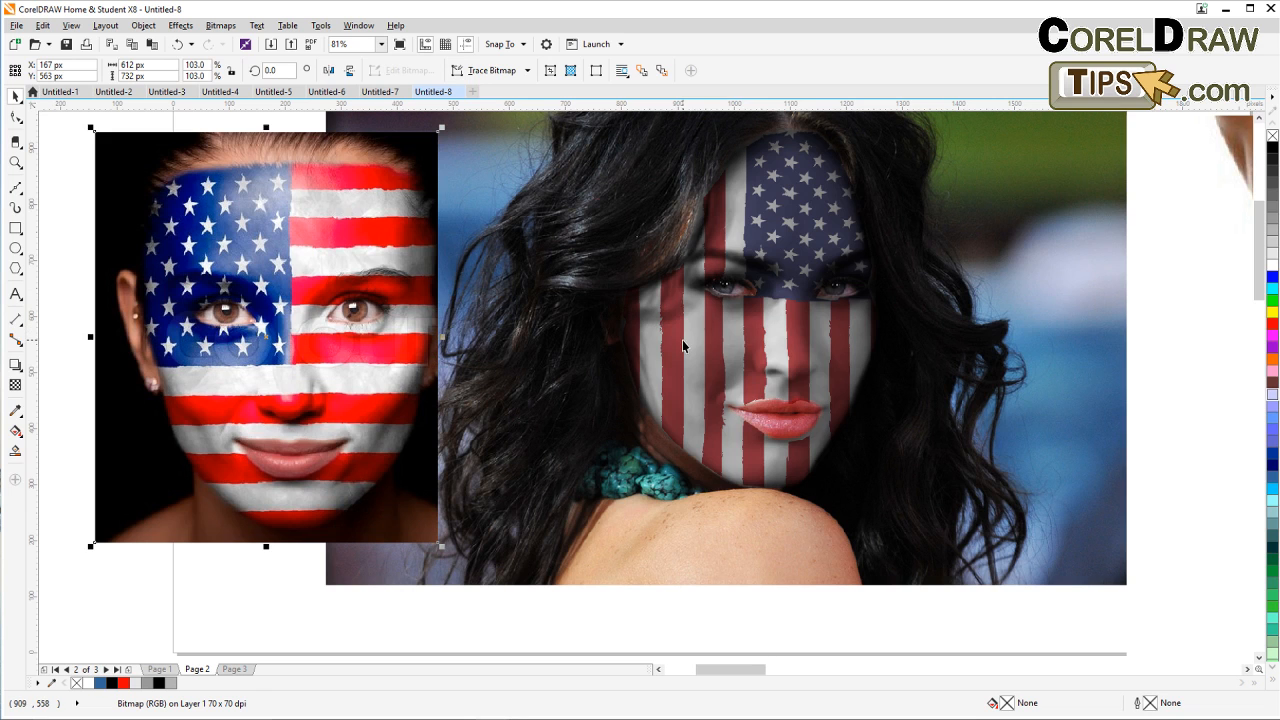
Step: Select the flag overlay on the portrait and examine how its stripes follow the nose, lips and chin
left_click(682, 339)
scroll(742, 397, "up", 3)
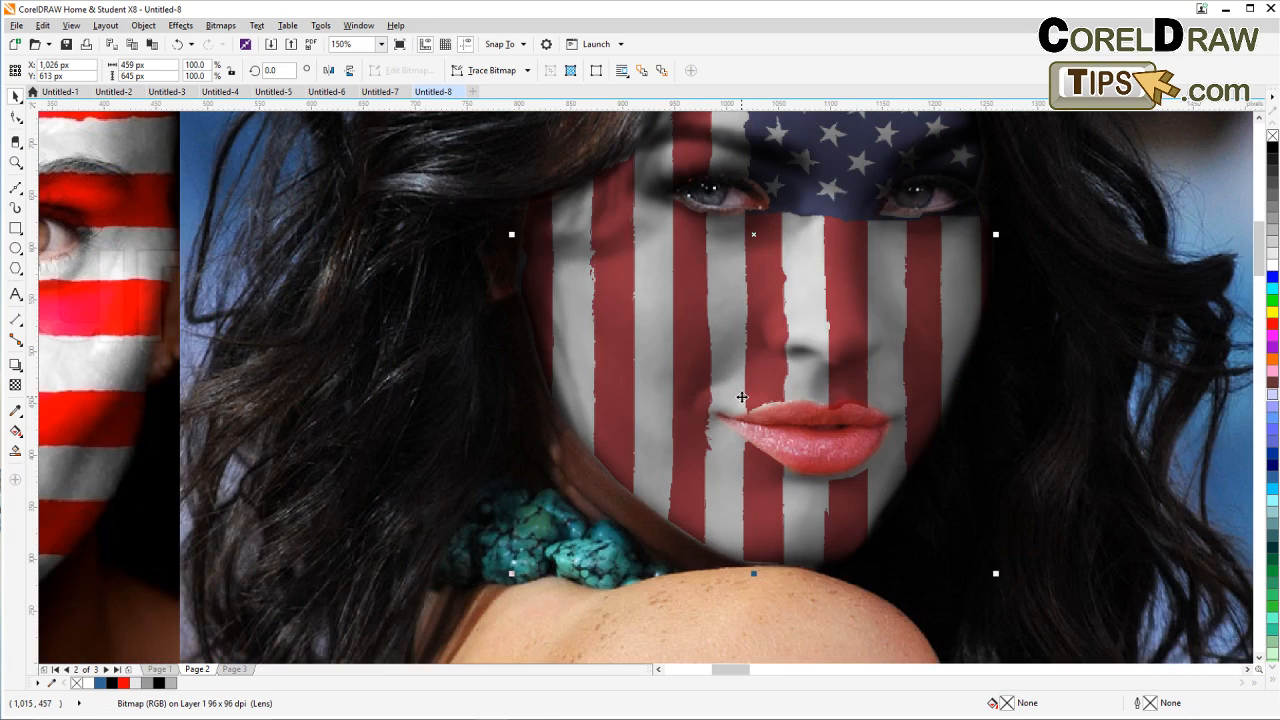
scroll(742, 397, "down", 3)
scroll(799, 409, "right", 3)
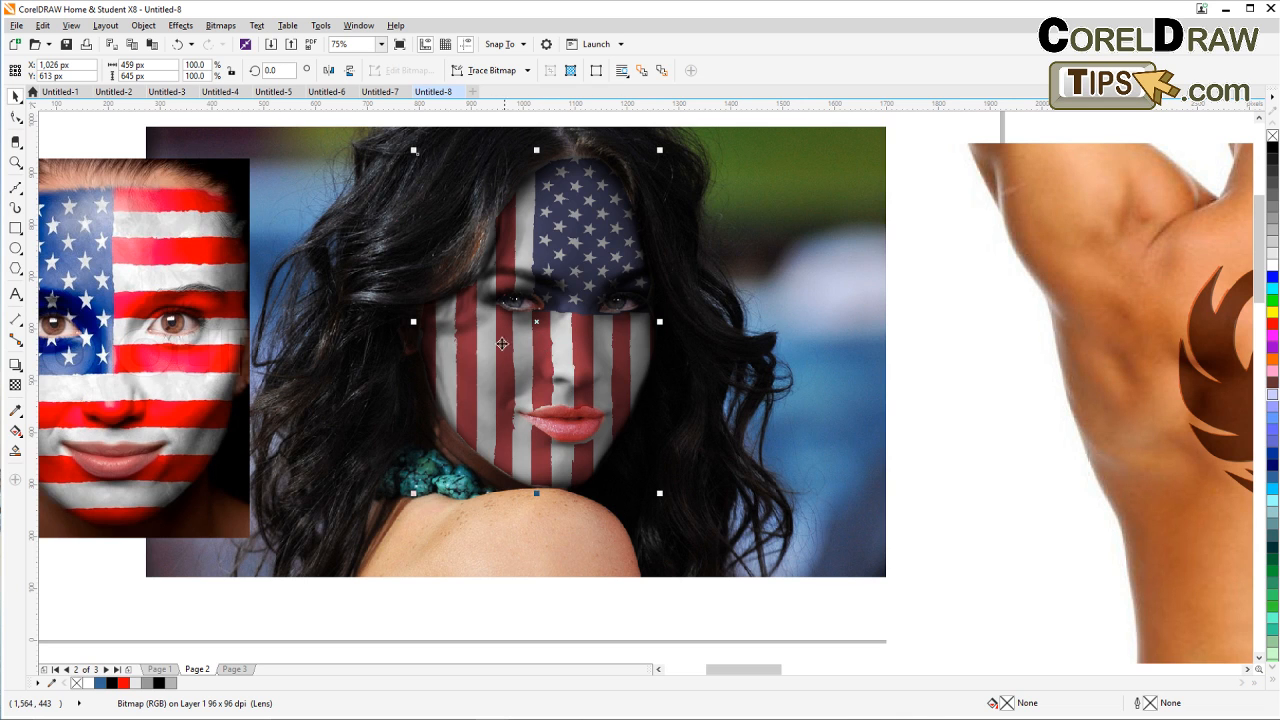
scroll(496, 342, "up", 1)
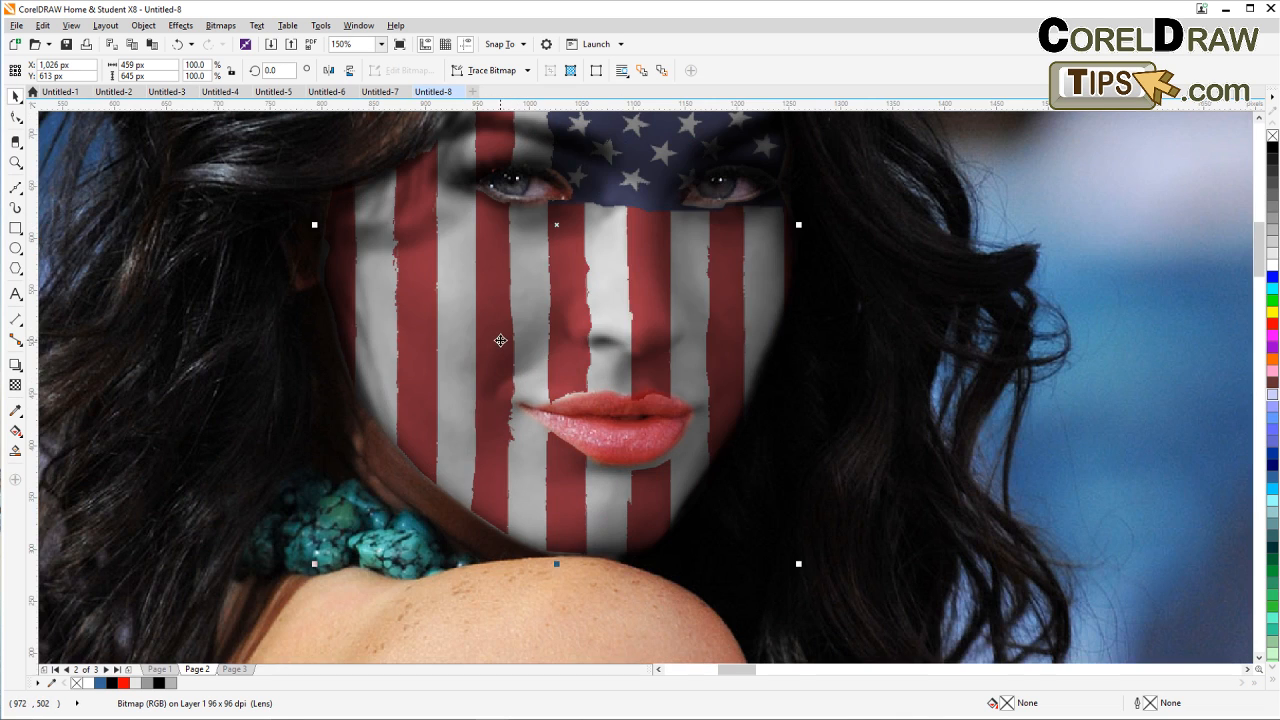
scroll(500, 338, "up", 1)
scroll(500, 283, "down", 1)
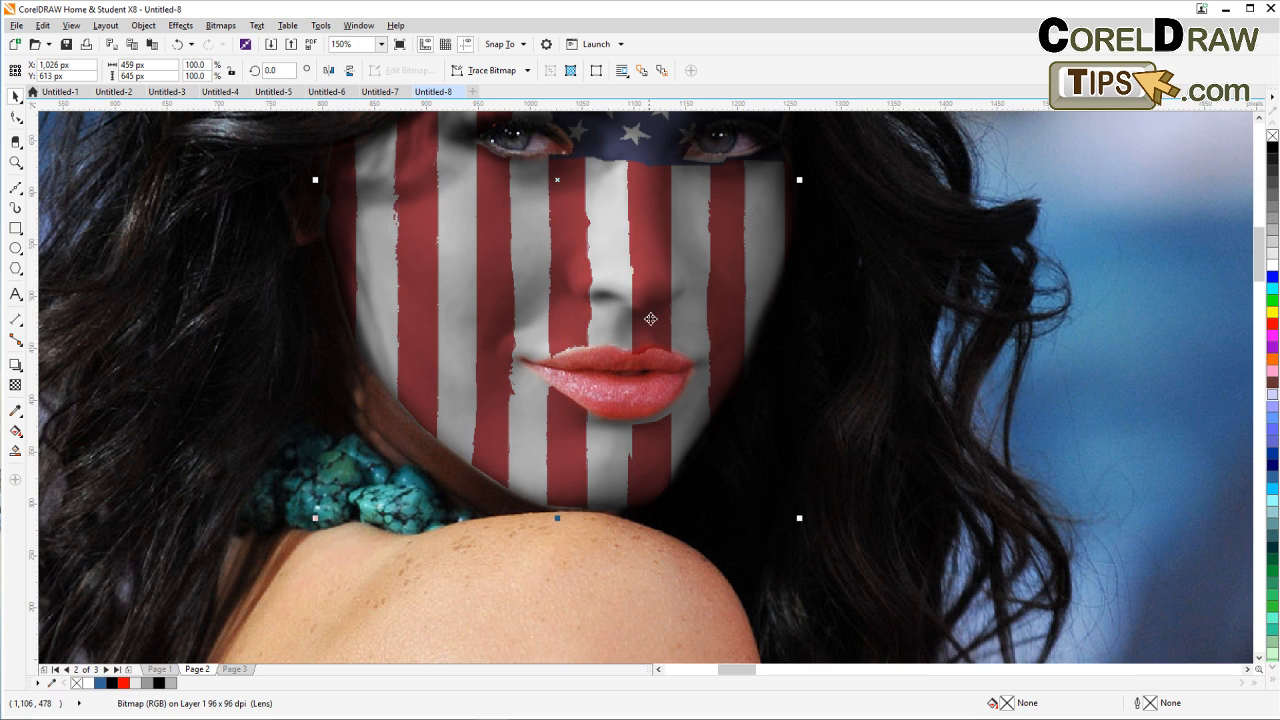
scroll(662, 318, "down", 2)
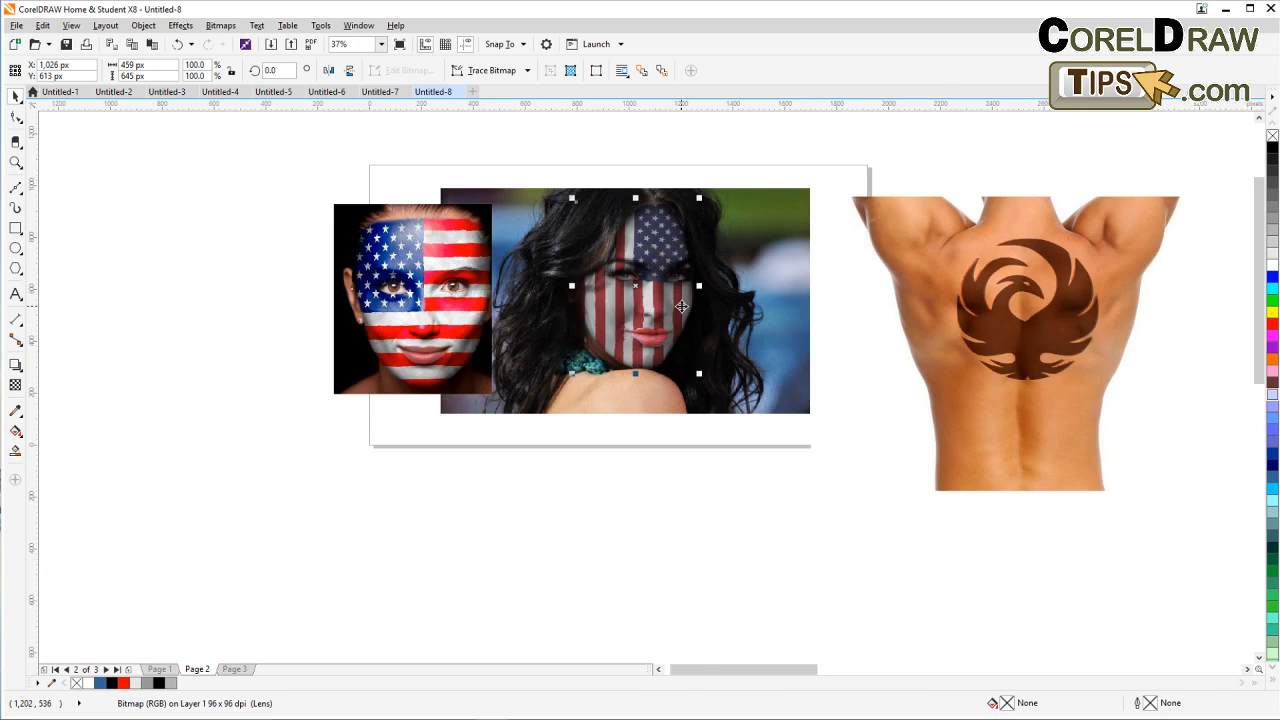
Step: Look over the original portrait and grayscale back picture beside the finished compositions, and return to the flag-blended face
scroll(678, 305, "up", 1)
left_click_drag(843, 365, 467, 378)
scroll(680, 374, "down", 2)
left_click_drag(890, 412, 380, 373)
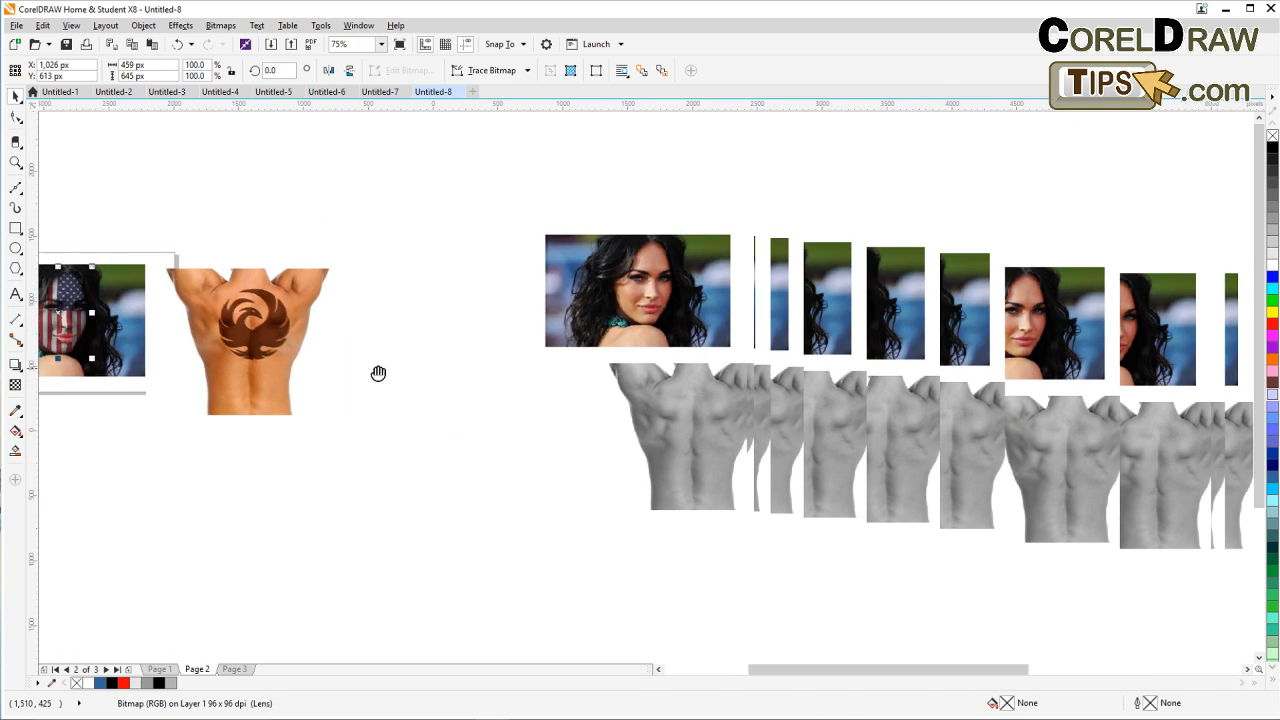
left_click_drag(706, 334, 745, 368)
scroll(362, 340, "up", 2)
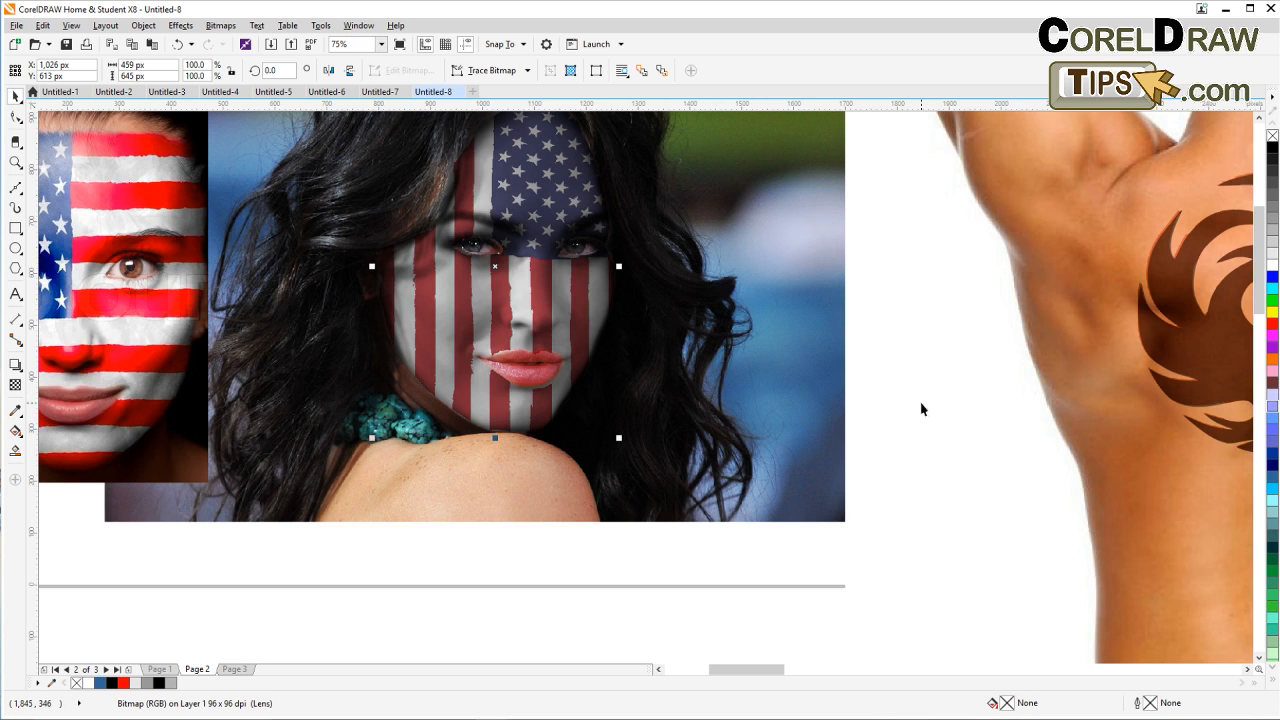
scroll(914, 401, "down", 1)
Step: Move the flag-painted face photo further over the portrait, to about X 263 px, Y 614 px, and compare both faces up close
left_click_drag(477, 337, 505, 323)
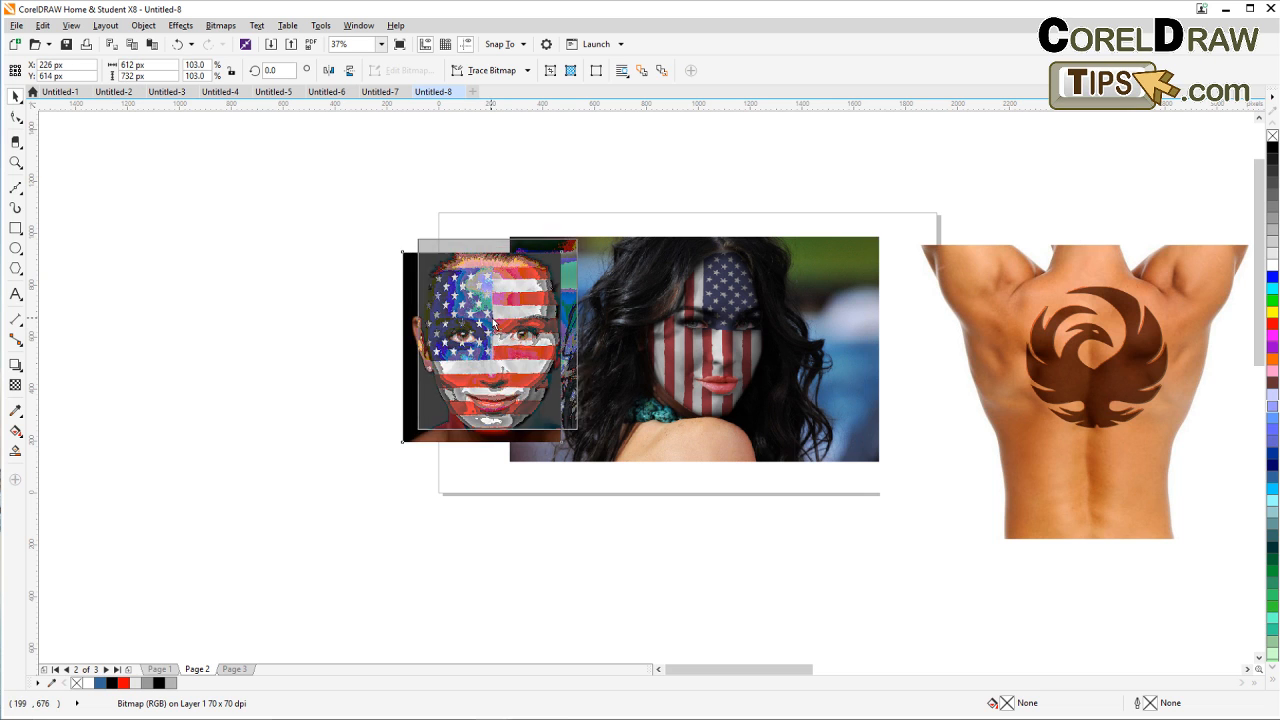
scroll(584, 360, "up", 1)
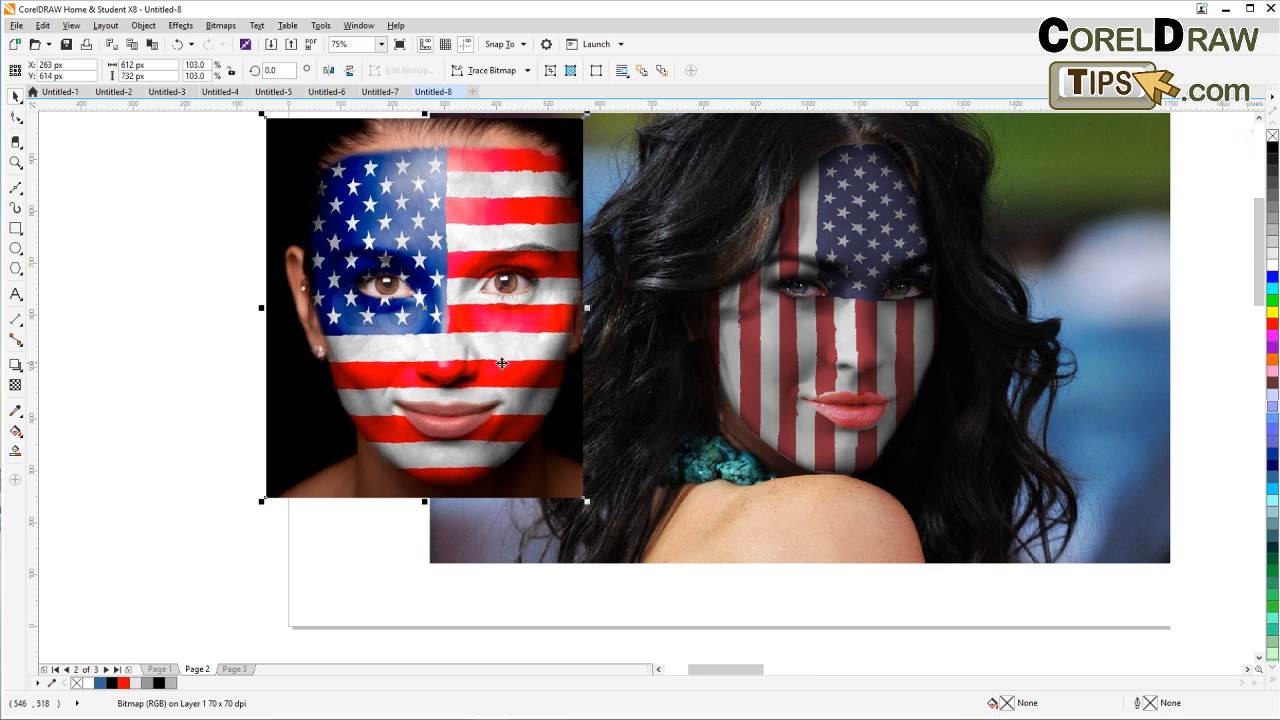
scroll(500, 363, "down", 1)
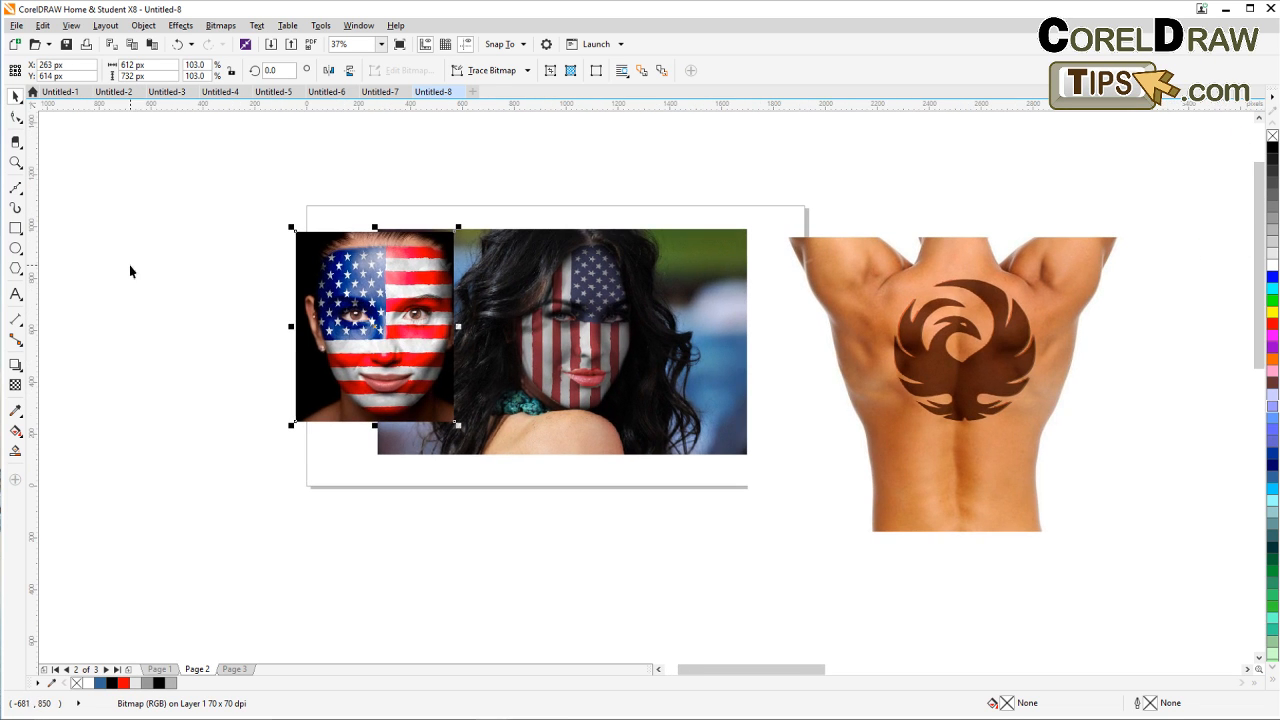
left_click(16, 162)
left_click_drag(298, 234, 722, 430)
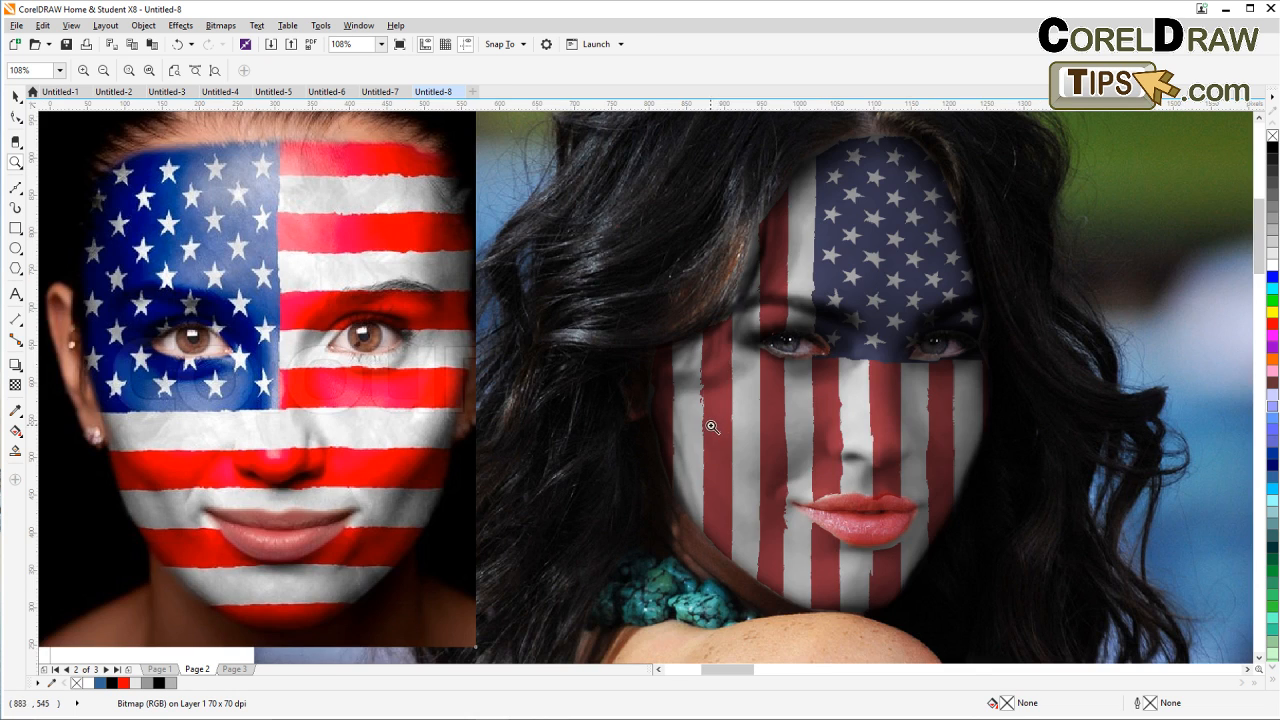
right_click(706, 430)
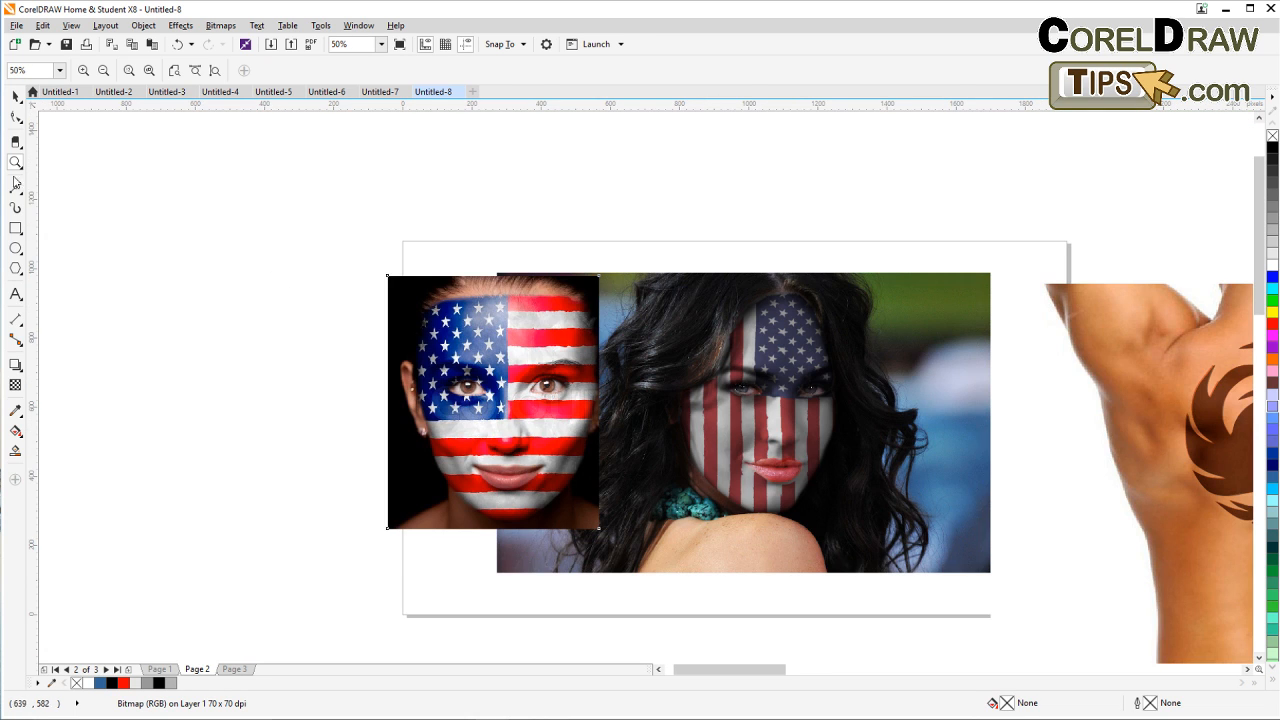
Step: Align the flag-painted face photo's upper edge with the portrait's and scale the photo down proportionally to about 583 by 698 px
left_click(16, 96)
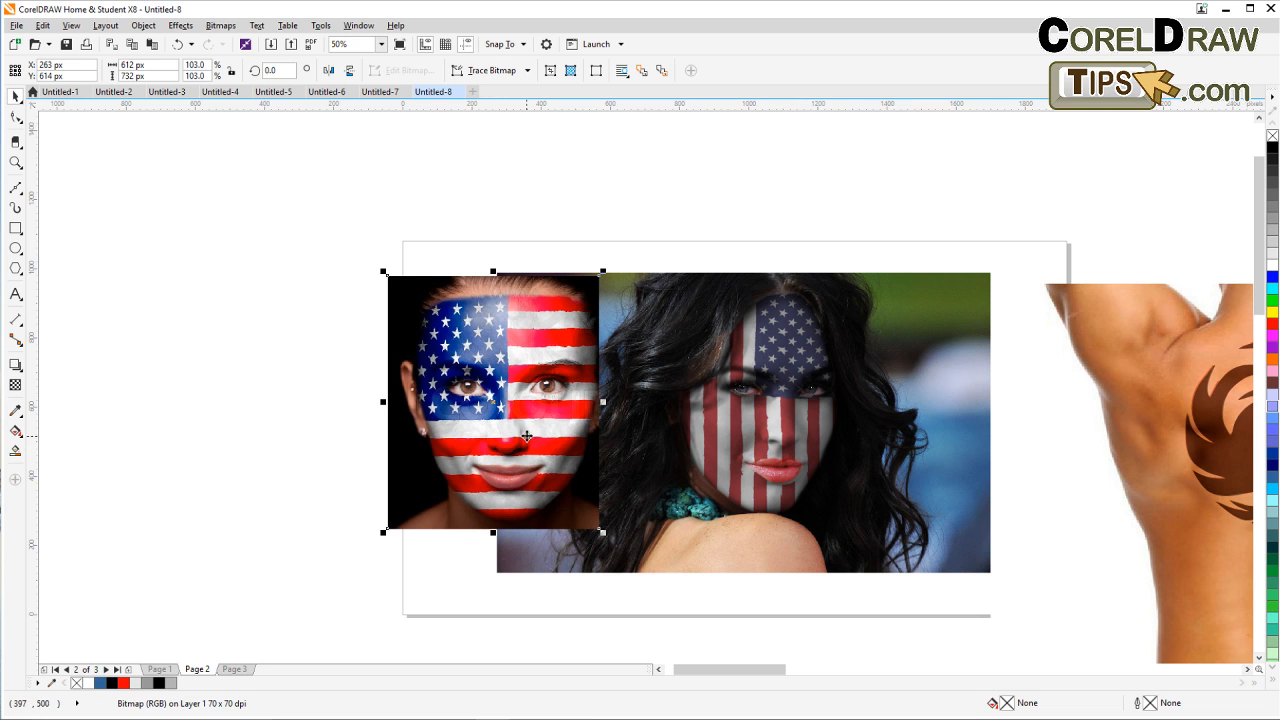
left_click_drag(943, 583, 793, 547)
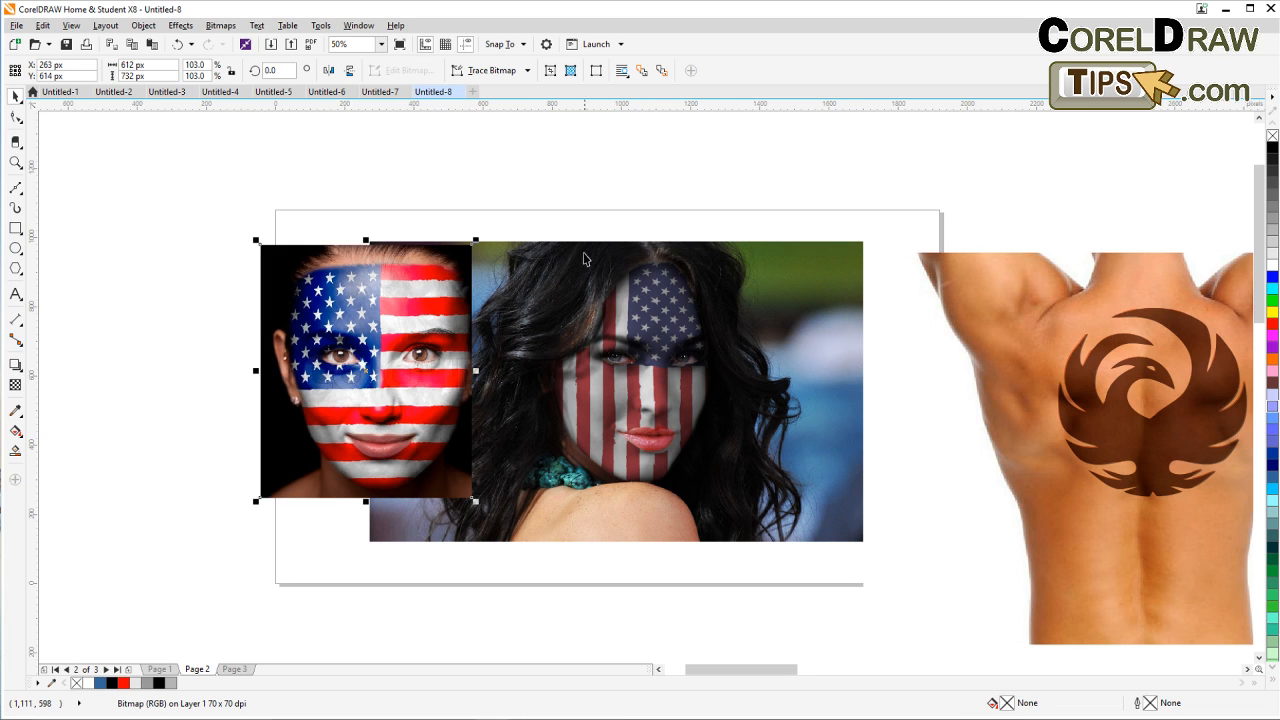
left_click(574, 220)
left_click_drag(401, 276, 405, 290)
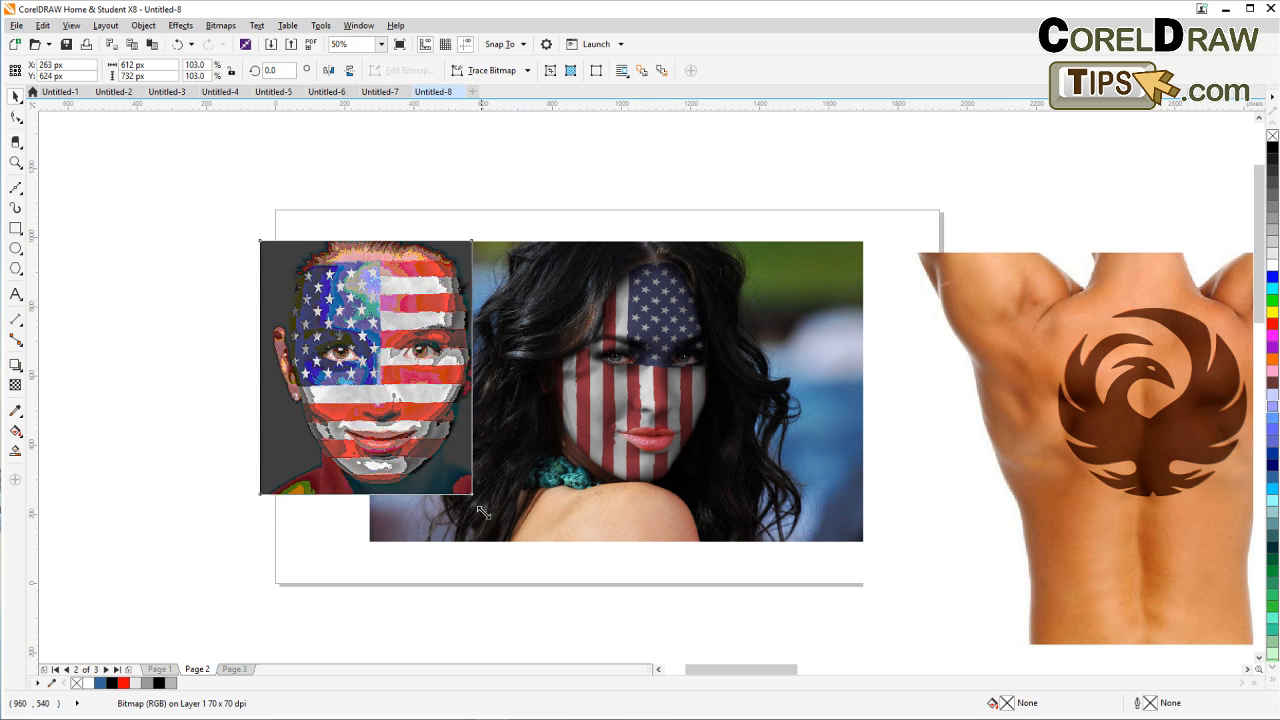
left_click_drag(483, 512, 465, 486)
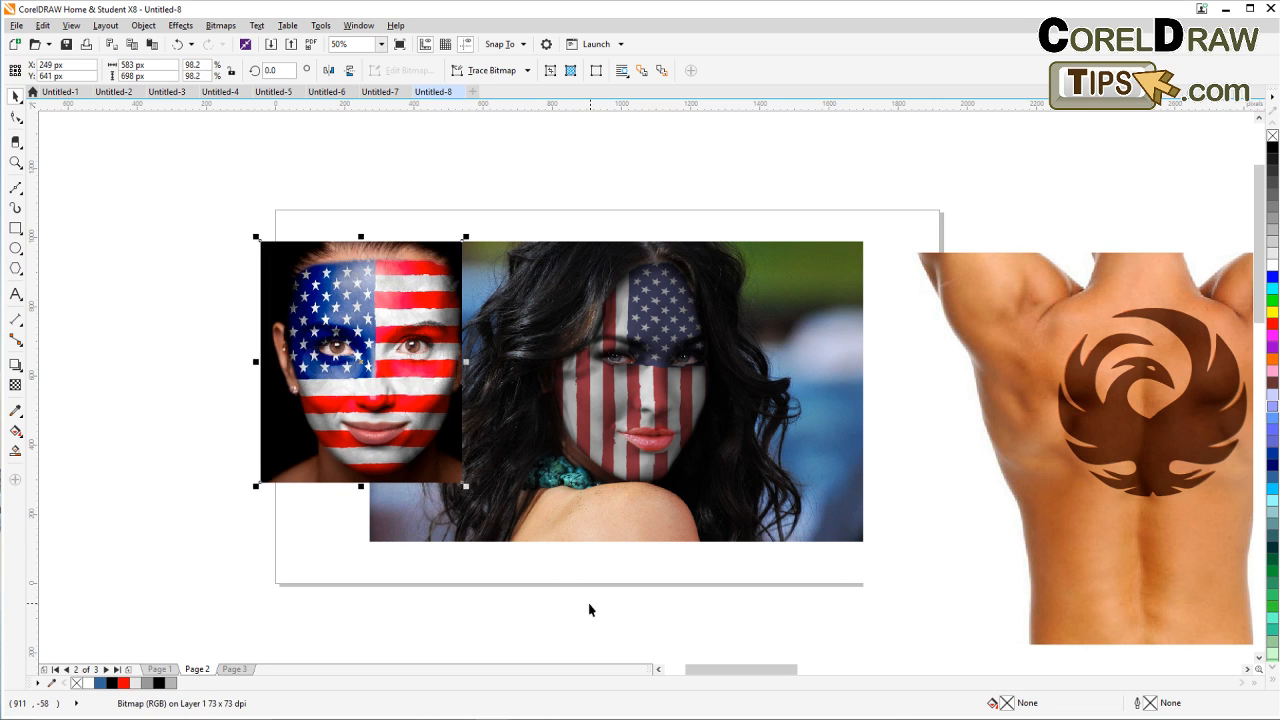
left_click(535, 608)
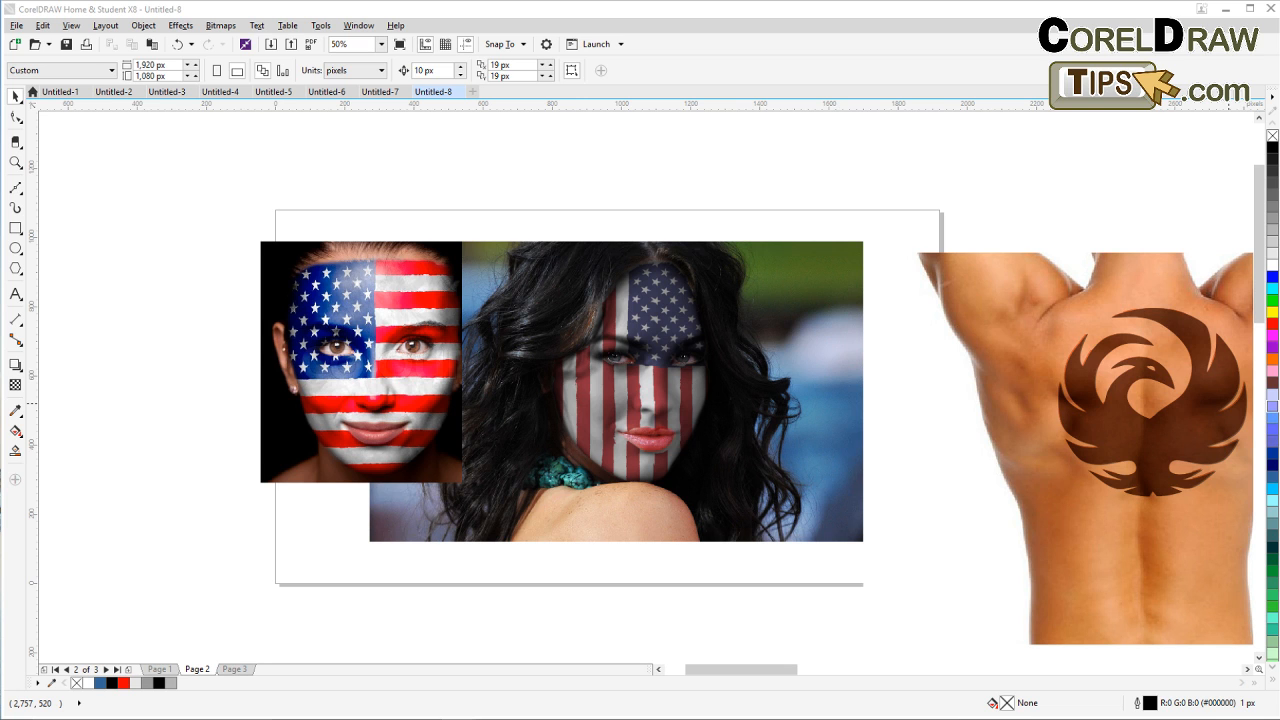
left_click(425, 455)
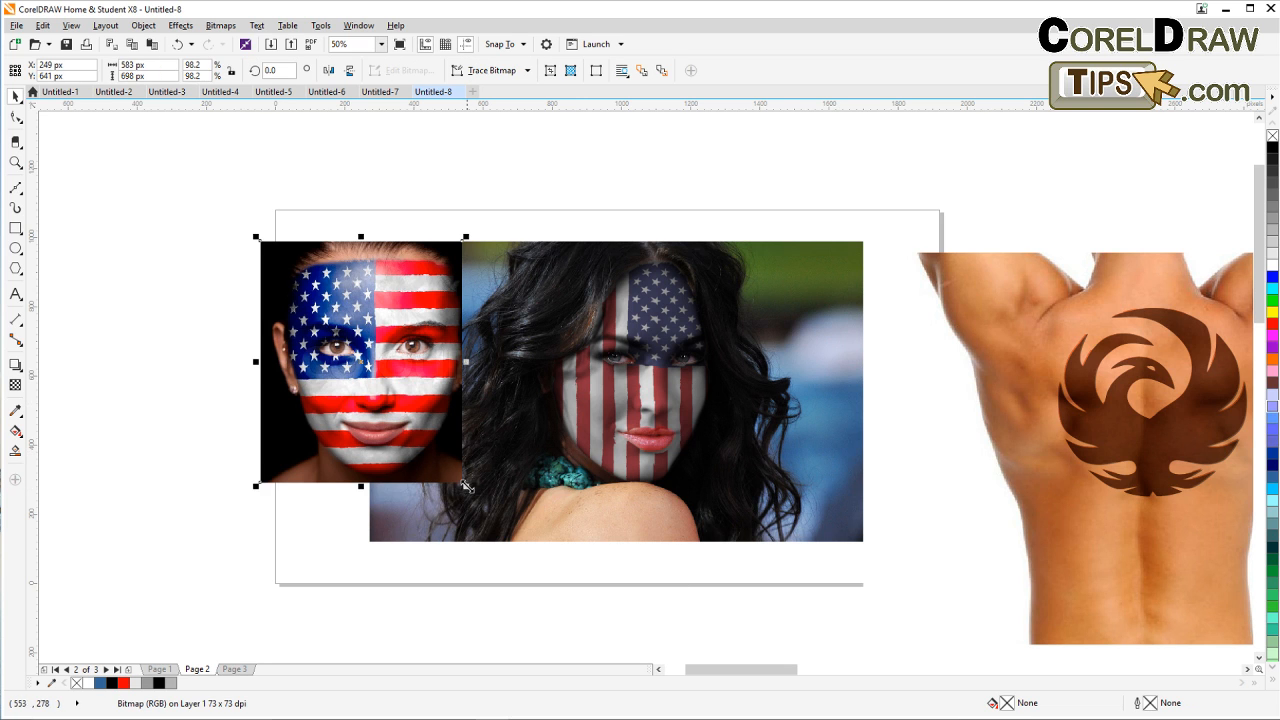
Step: Try scaling the flag-painted face photo proportionally to about 726 by 868 px and down to about 537 by 643 px
left_click_drag(463, 483, 515, 545)
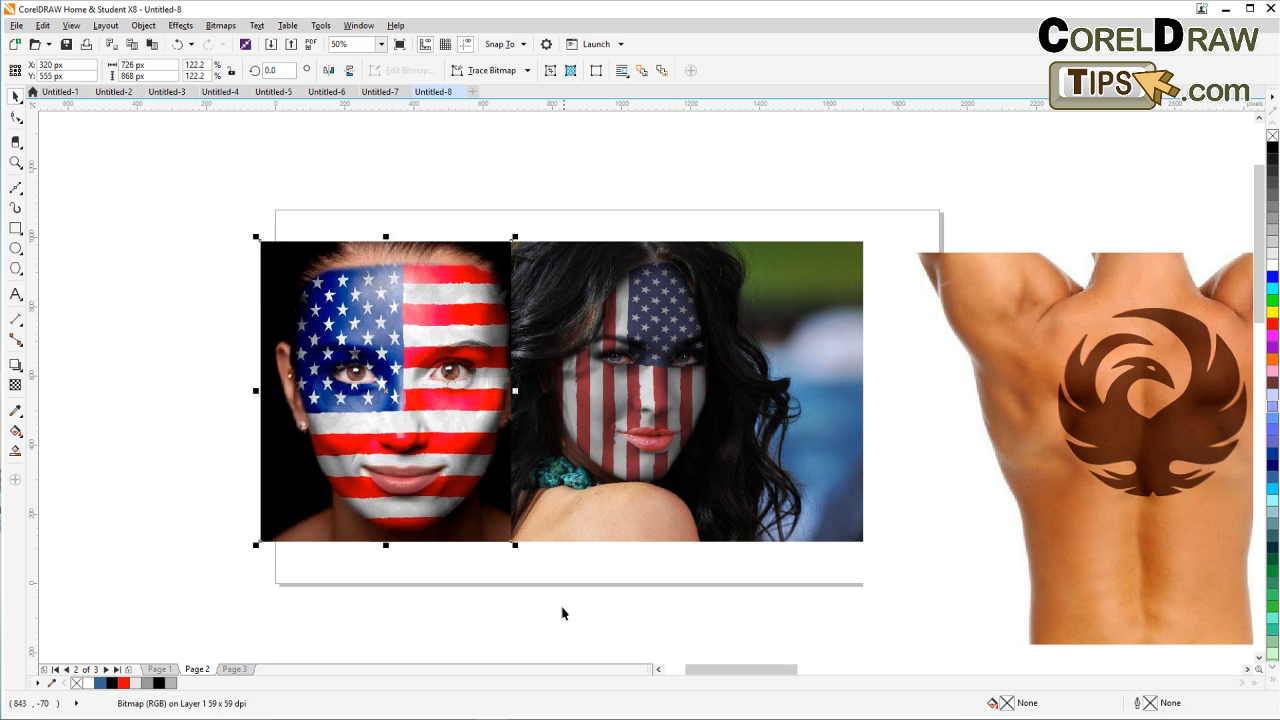
key("ctrl+z")
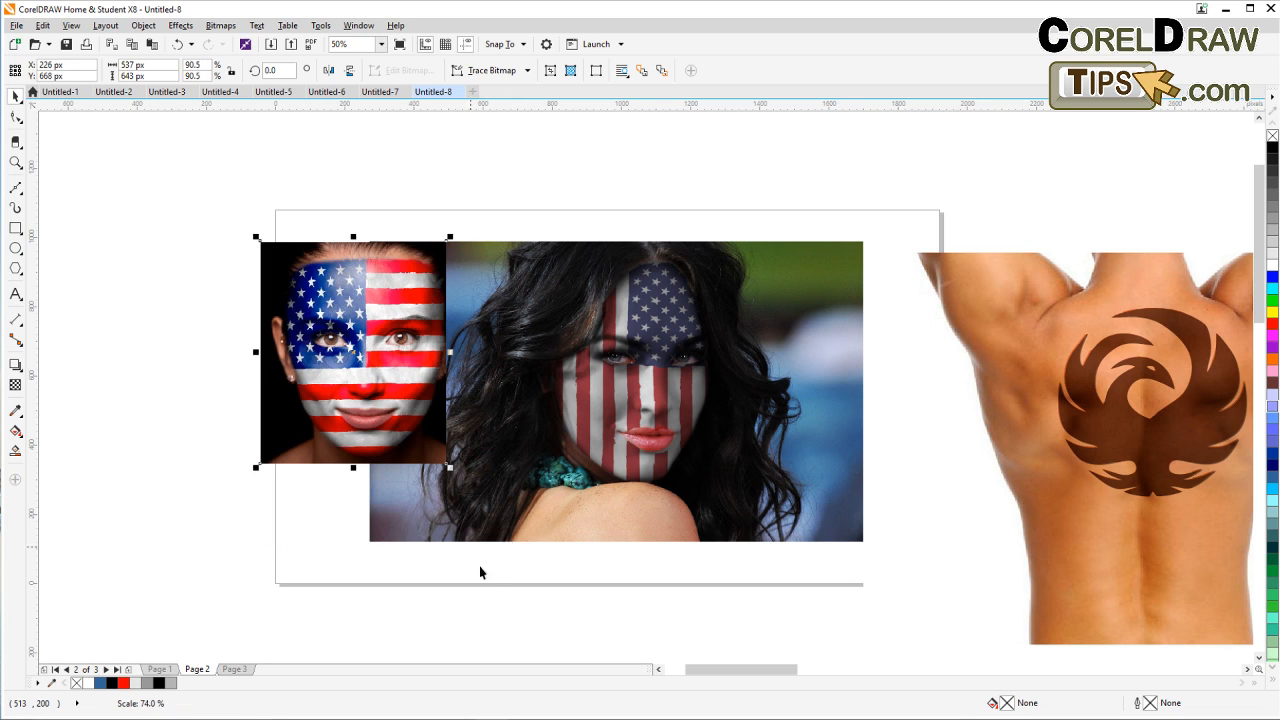
left_click(490, 584)
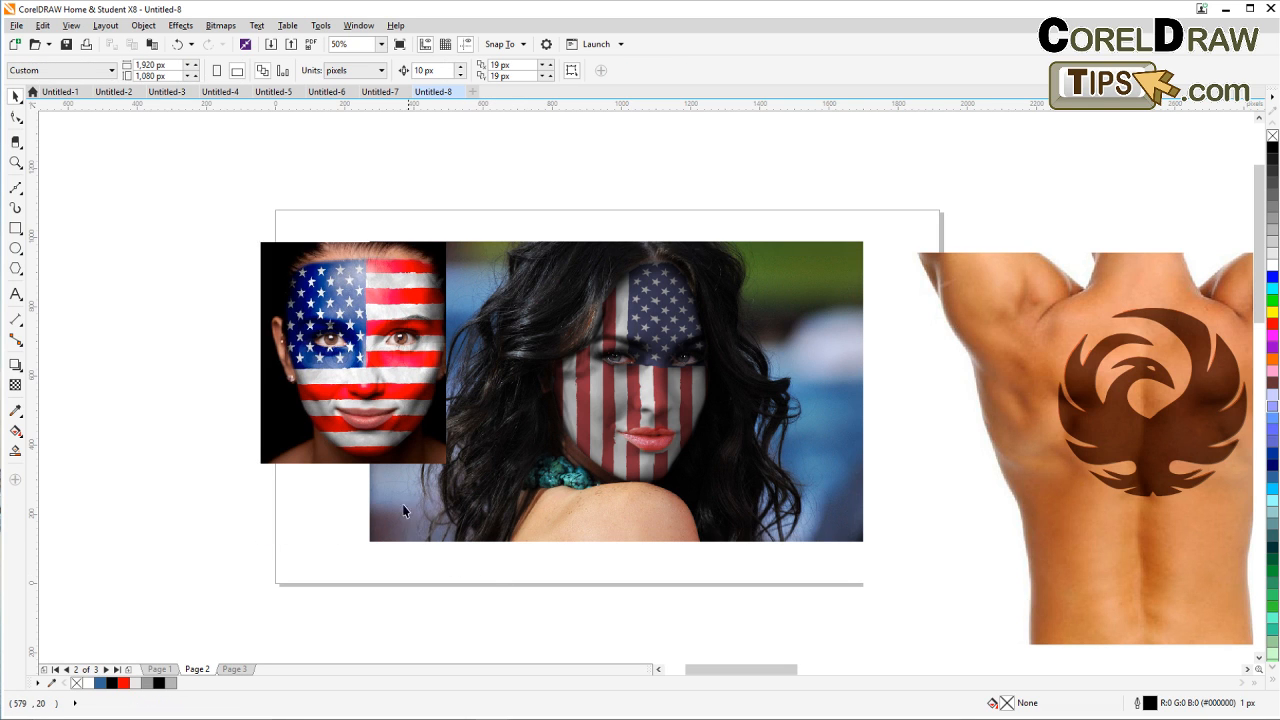
Step: Scale the flag-painted face photo up proportionally to about 623 by 746 px, keeping its upper-left corner fixed
left_click(355, 430)
left_click_drag(447, 465, 485, 522)
left_click(518, 603)
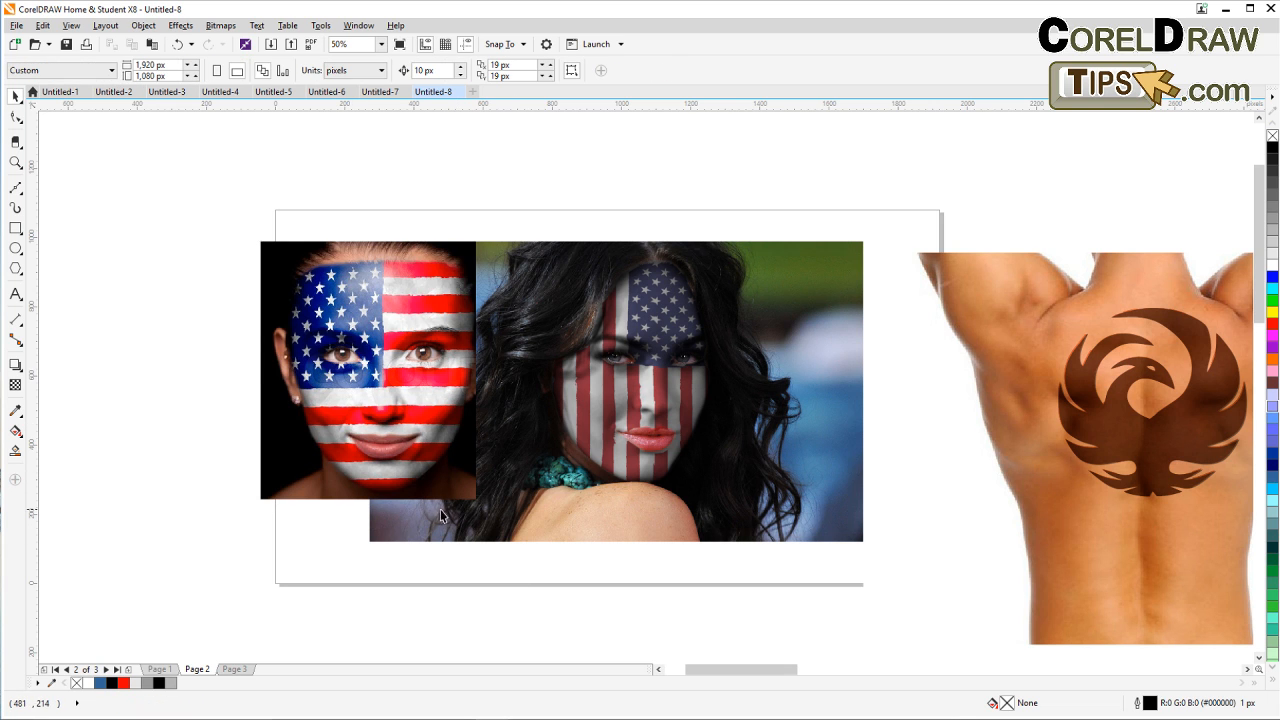
Step: Move the flag-painted face photo outward and slightly down from the portrait, to about X 139 px, Y 557 px
left_click_drag(408, 479, 364, 497)
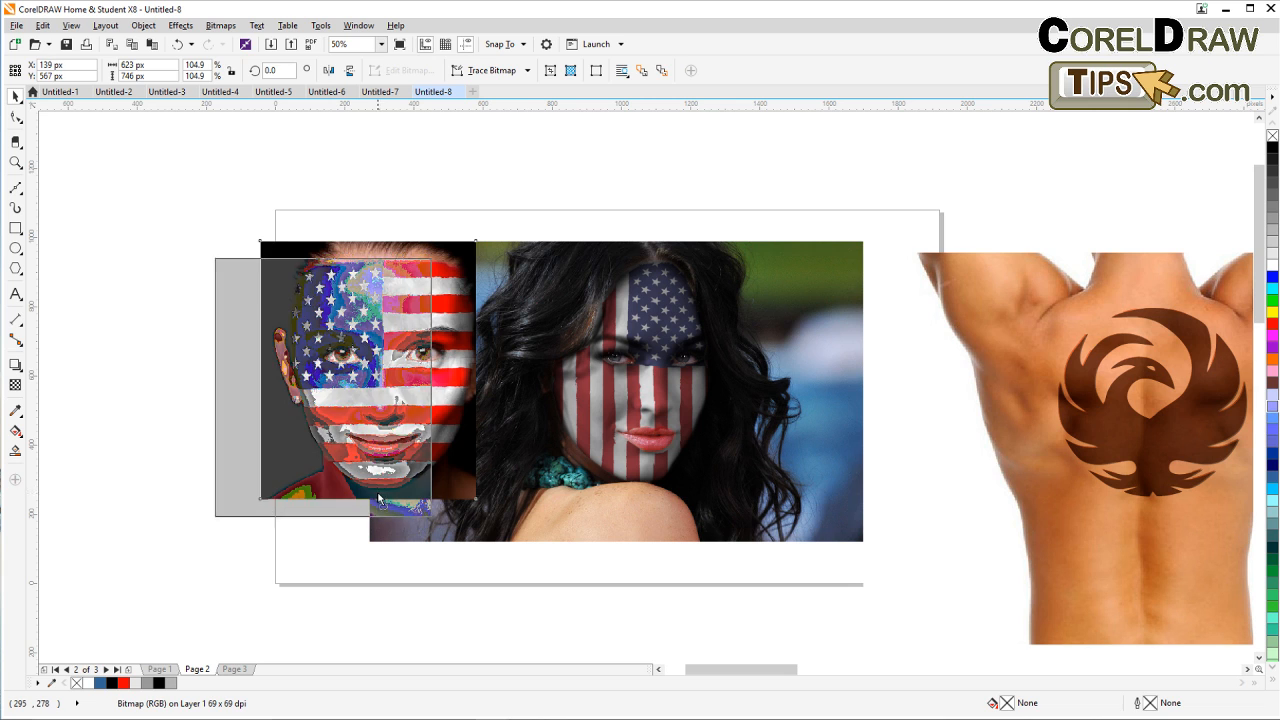
left_click(511, 203)
left_click(359, 375)
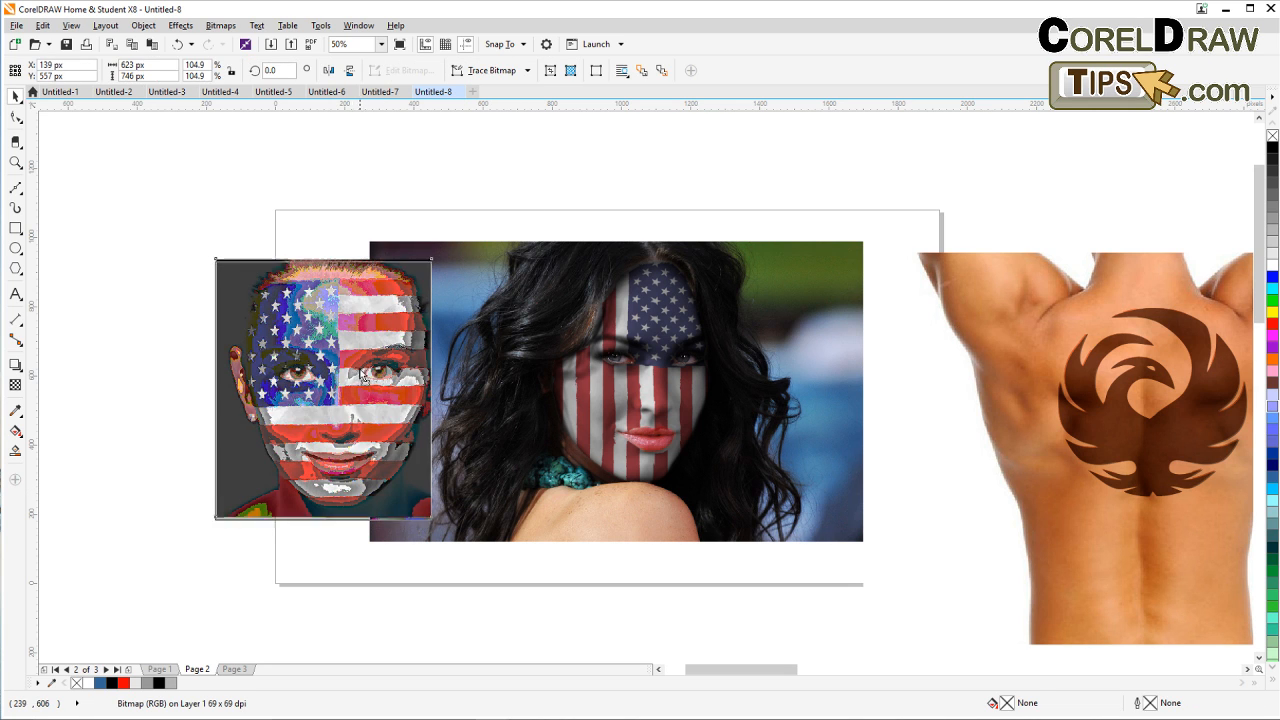
left_click(449, 195)
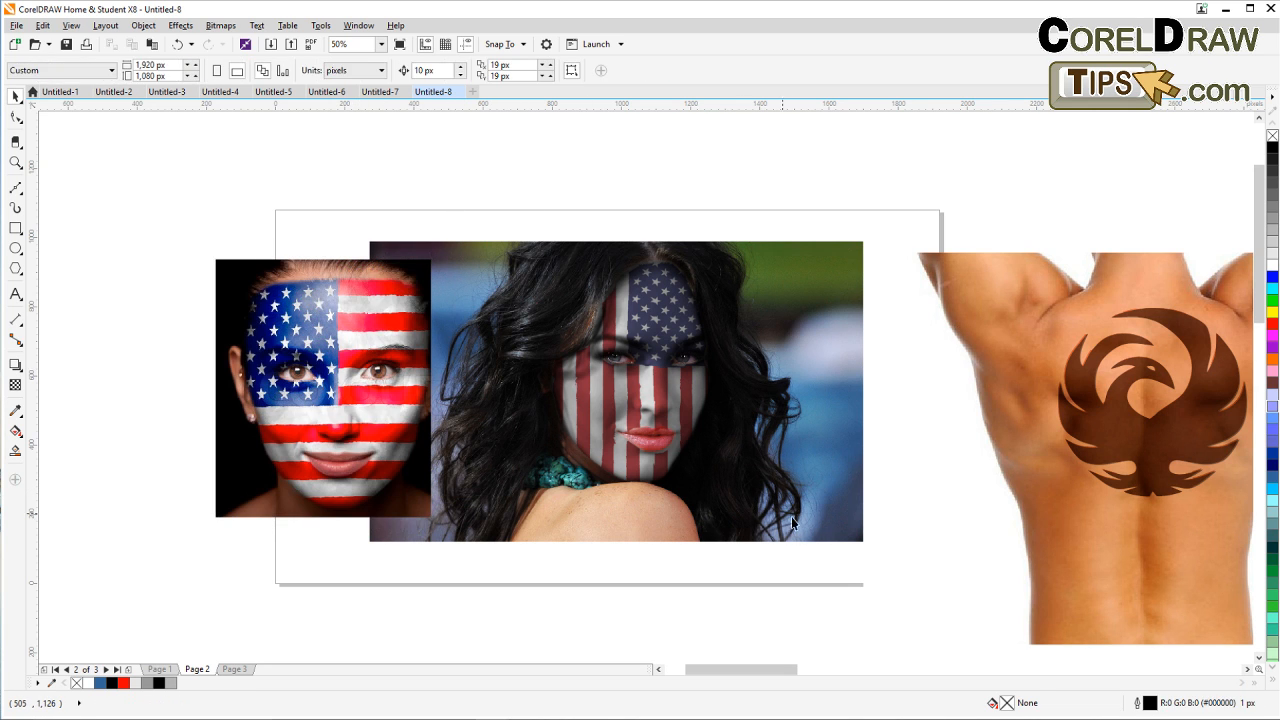
Step: Compare the flag-painted face photo with the flag-blended portrait up close, examining how the stripes sit on both faces
left_click_drag(801, 524, 717, 506)
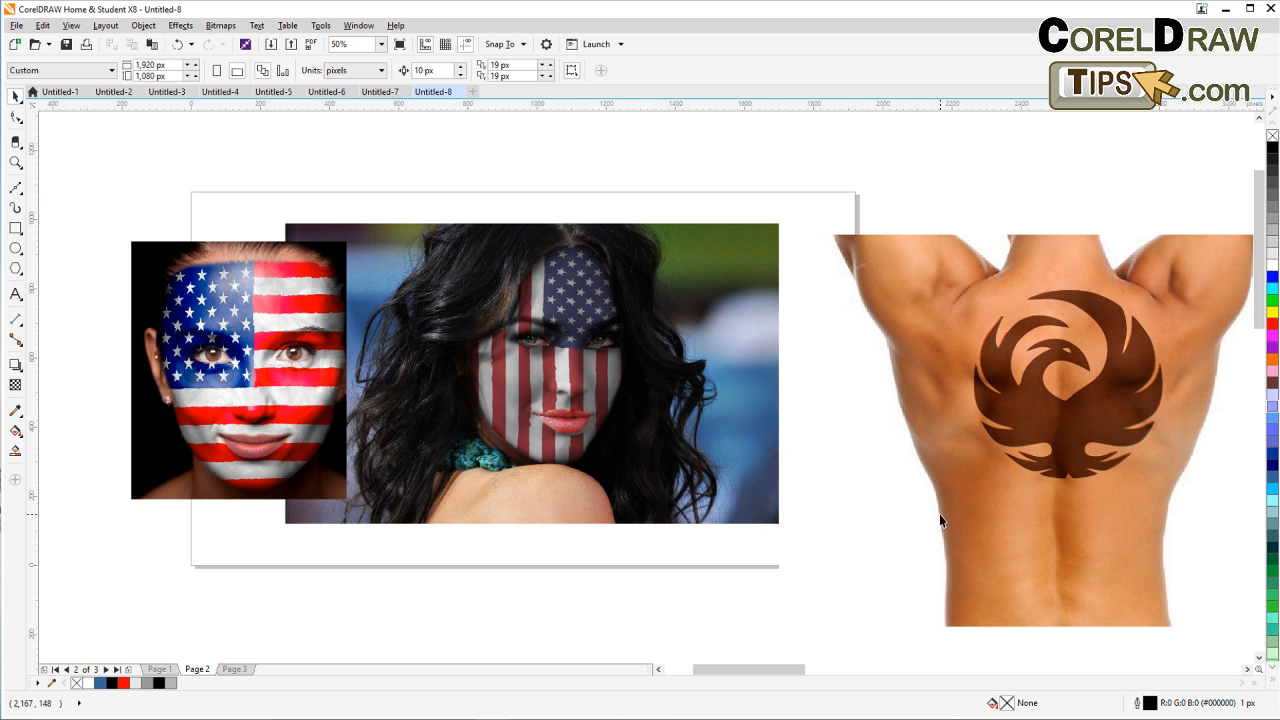
left_click(888, 546)
left_click(988, 186)
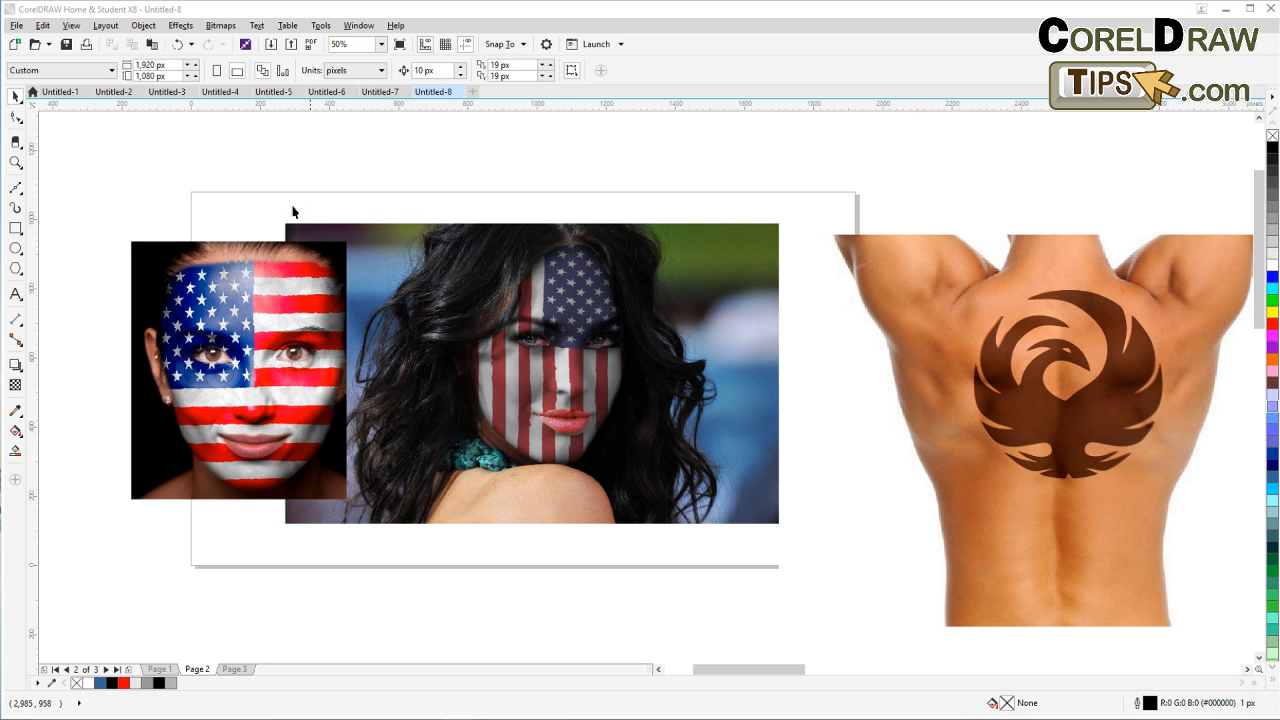
left_click(16, 162)
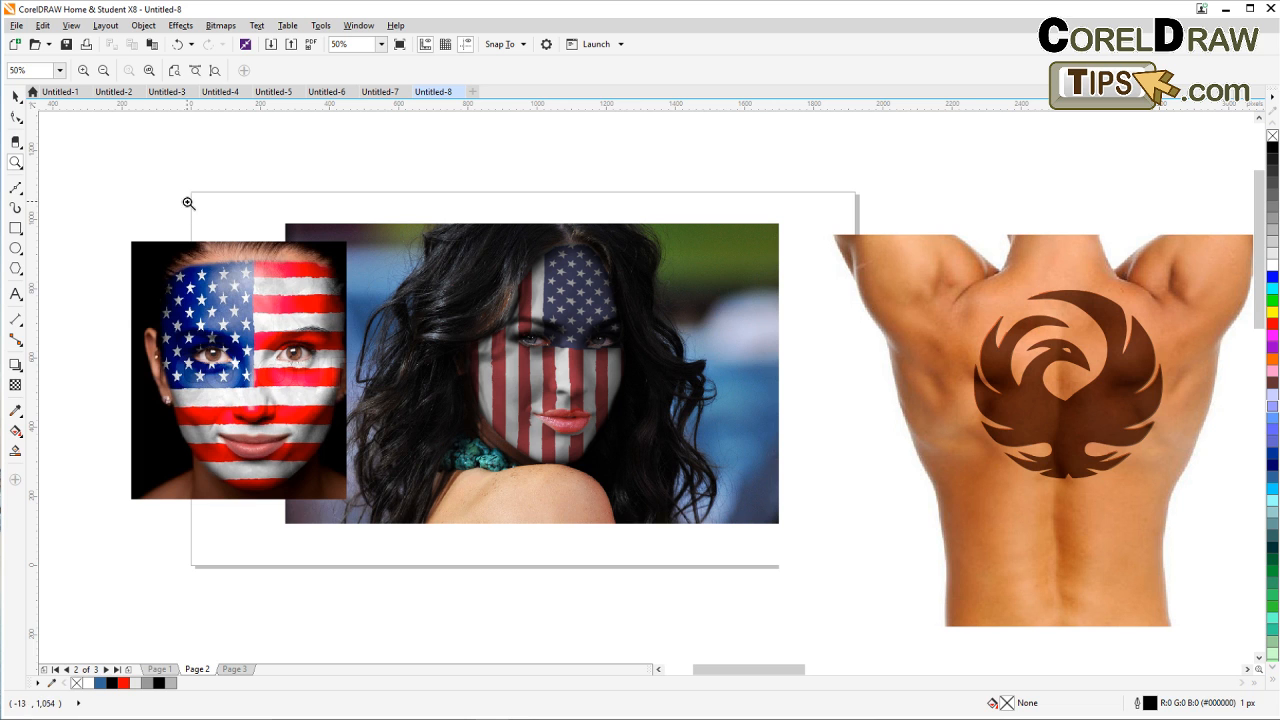
left_click_drag(189, 200, 789, 542)
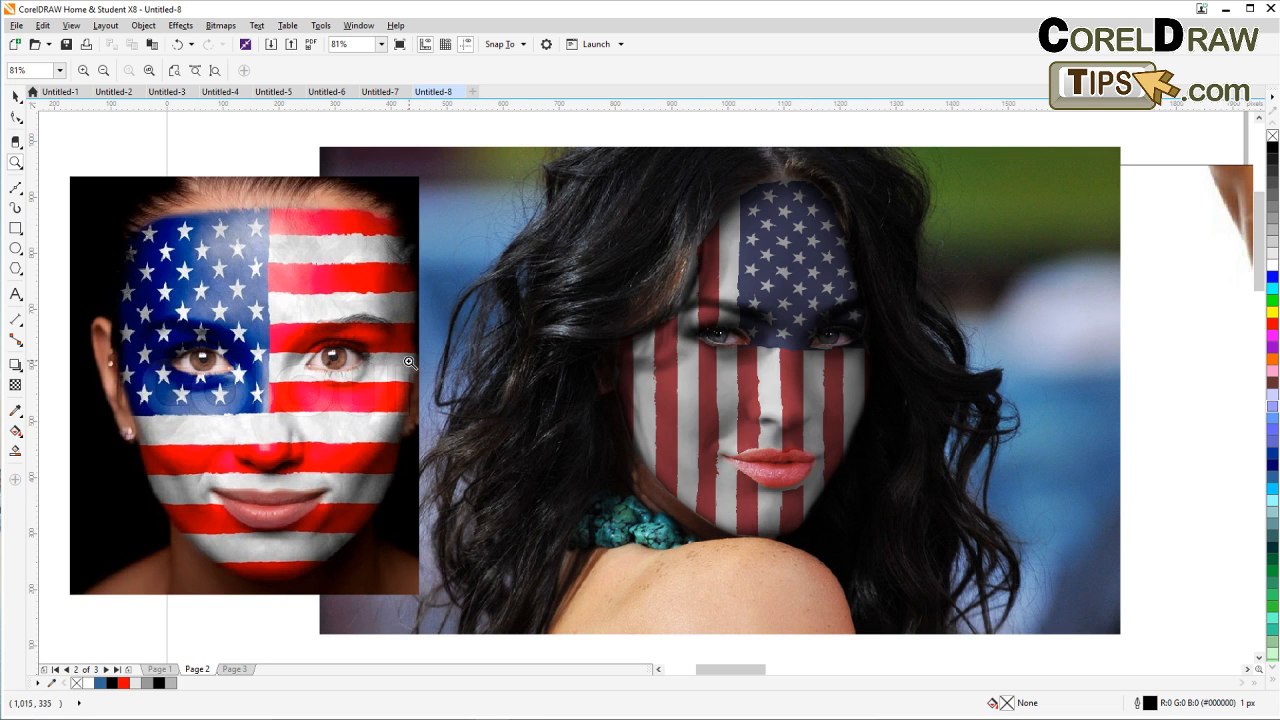
left_click(16, 96)
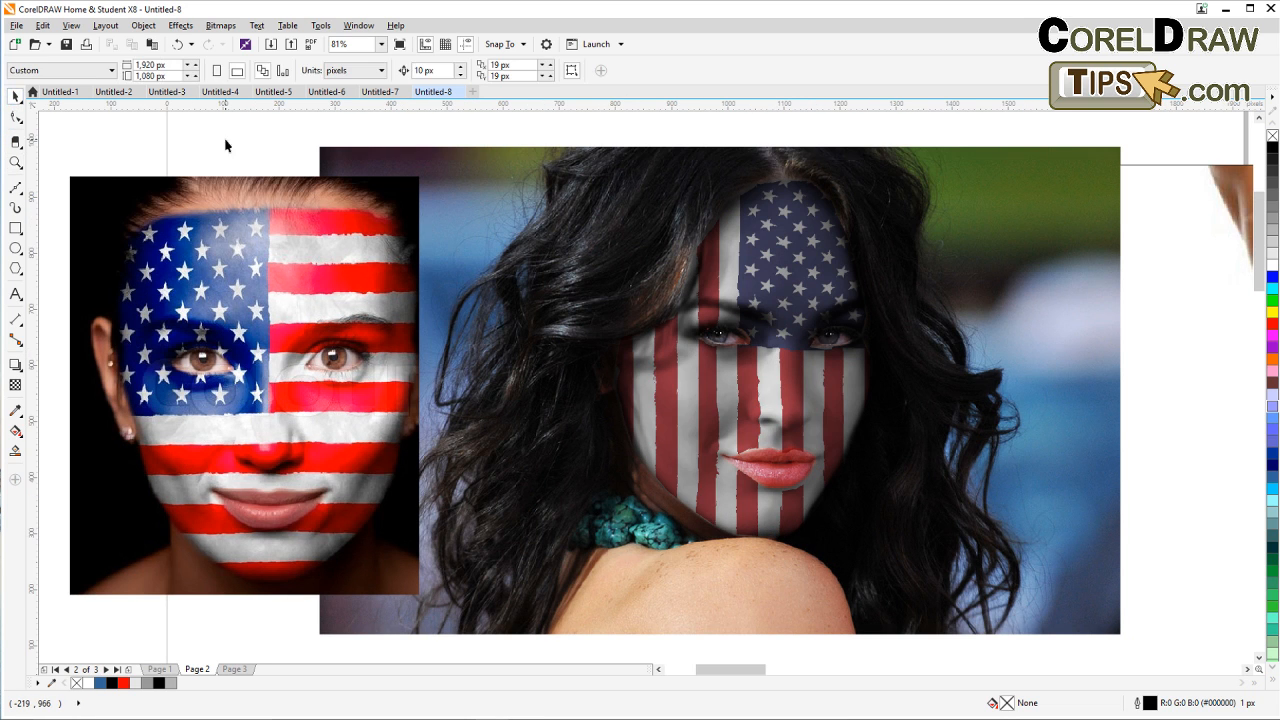